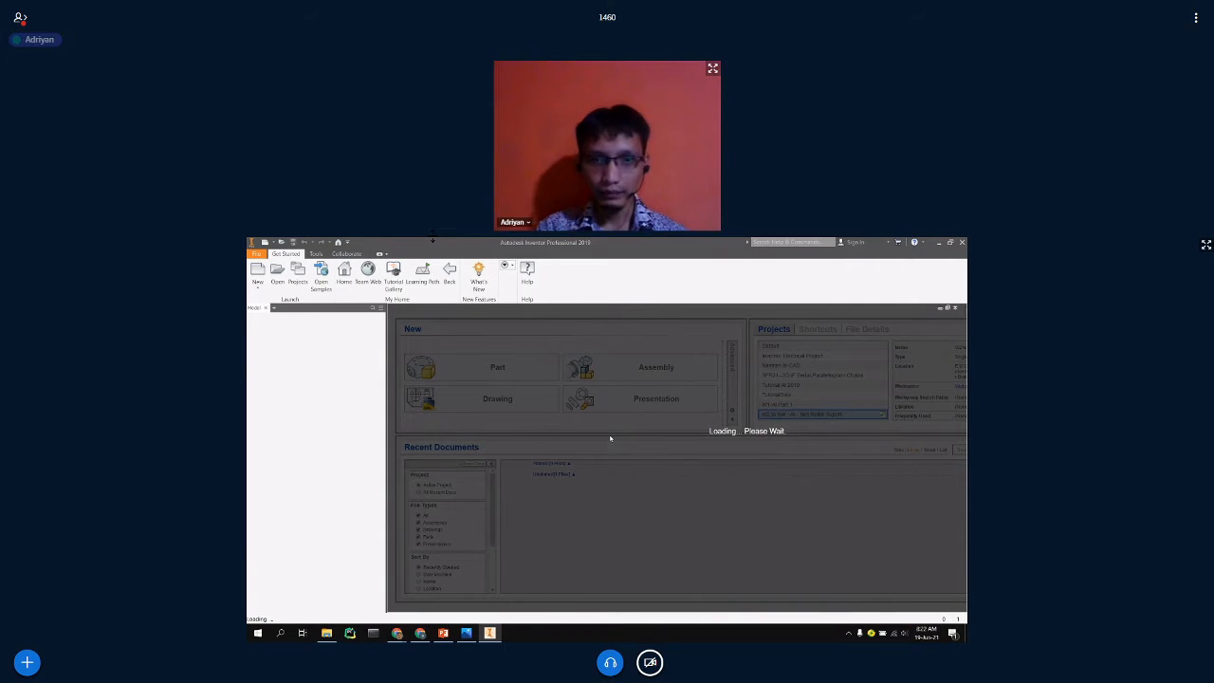
Check the base plate in the reference drawing, and start a new sketch on the part's XY plane.
left_click(473, 633)
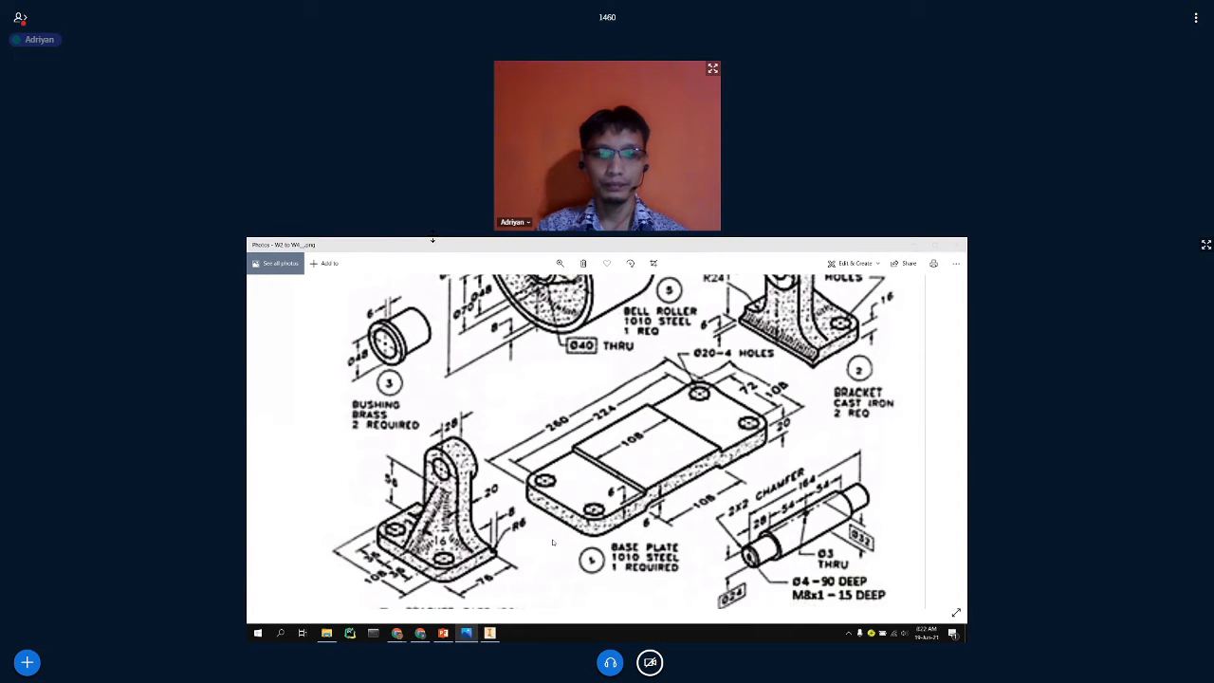
left_click(495, 633)
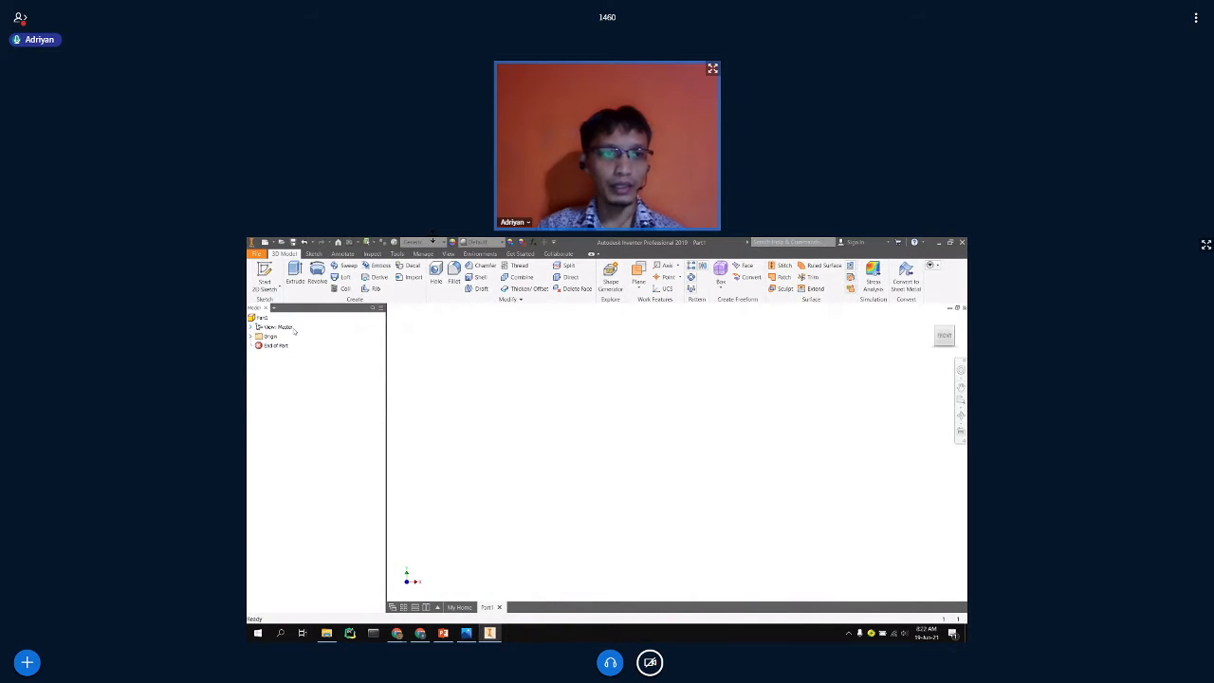
left_click(252, 336)
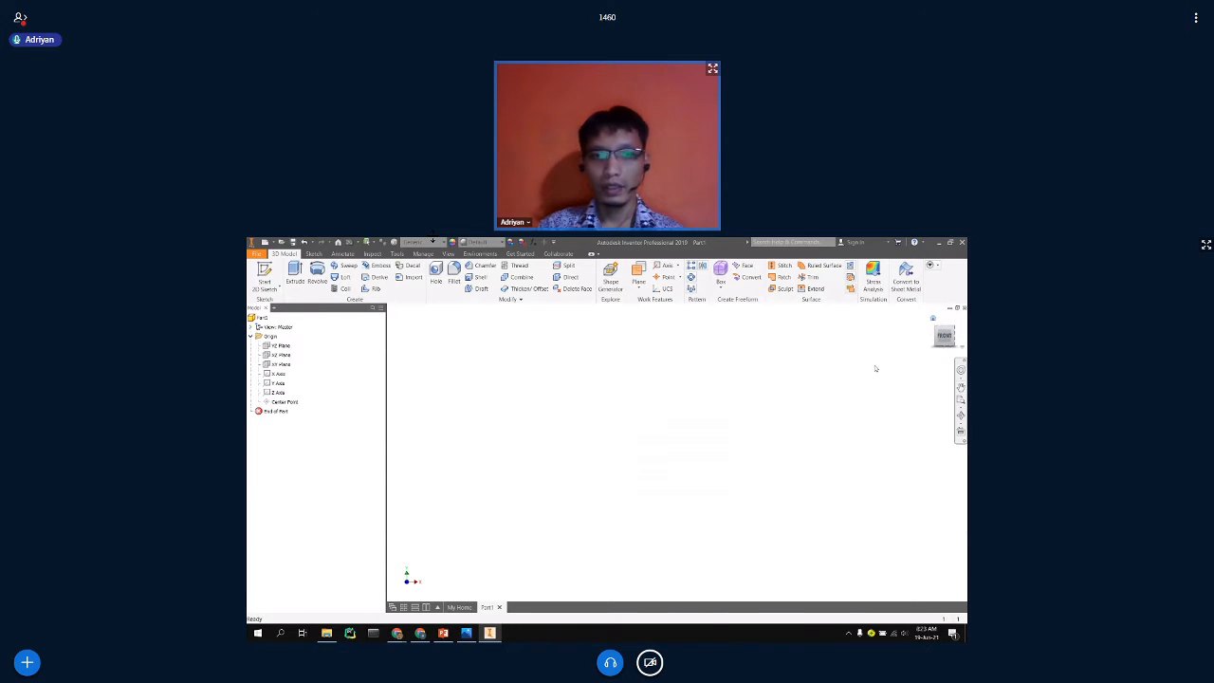
left_click(932, 318)
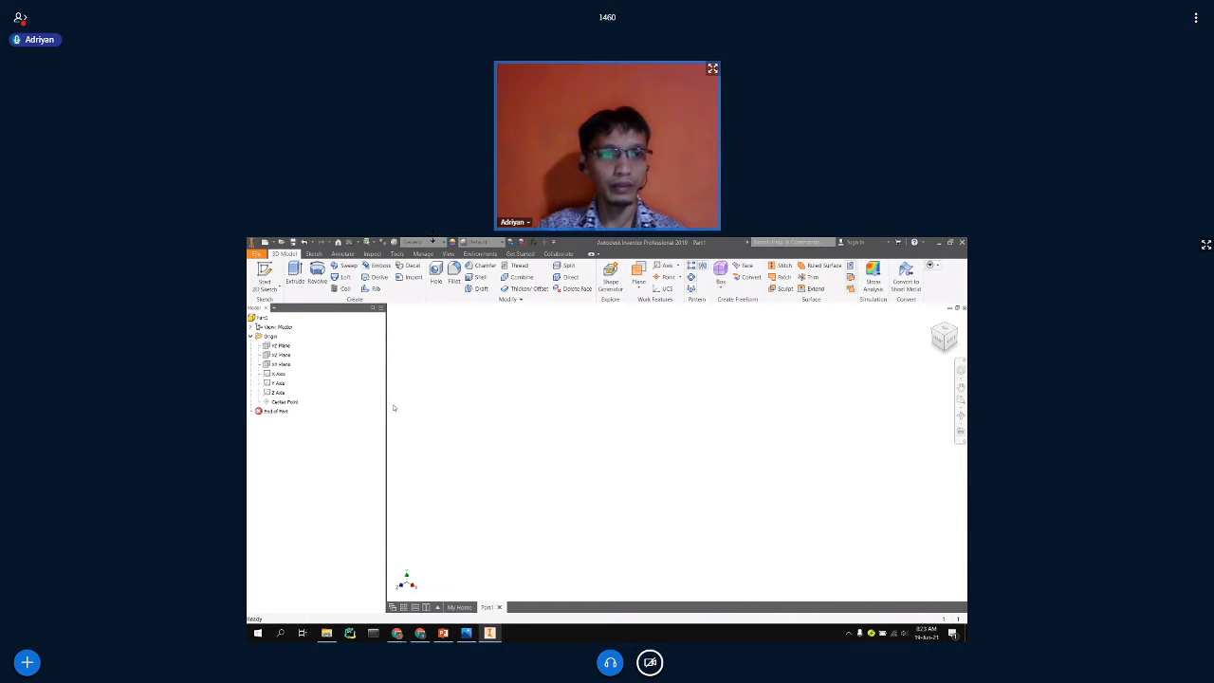
left_click(274, 364)
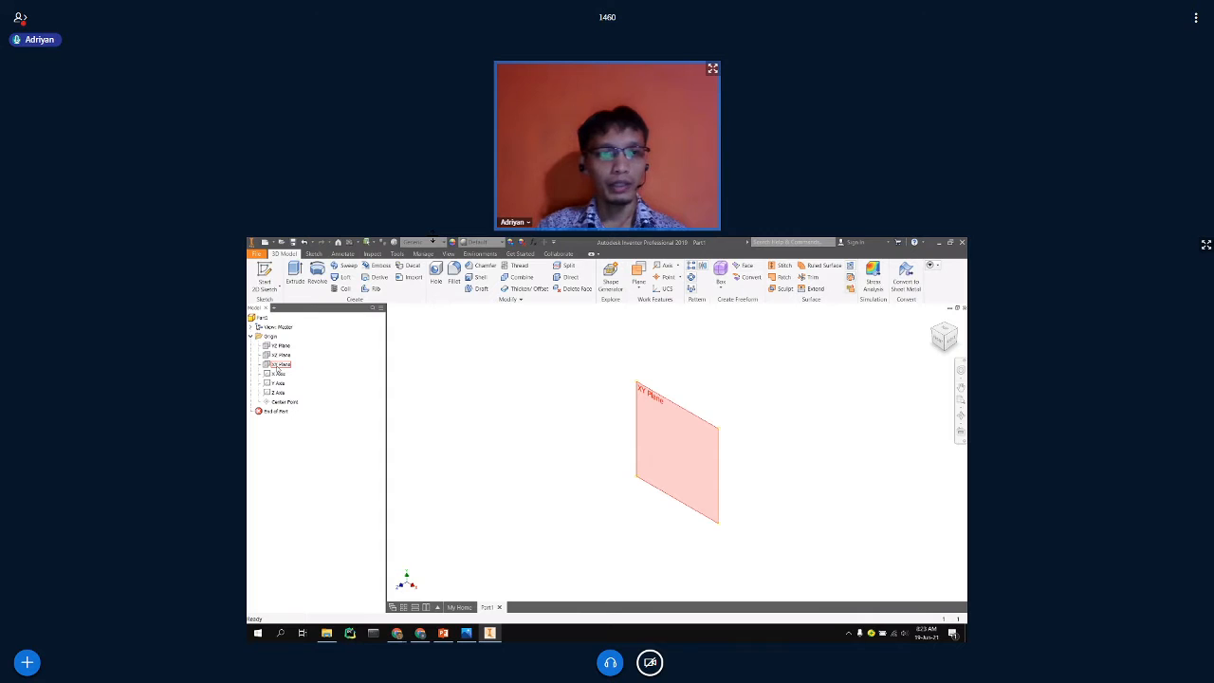
right_click(278, 366)
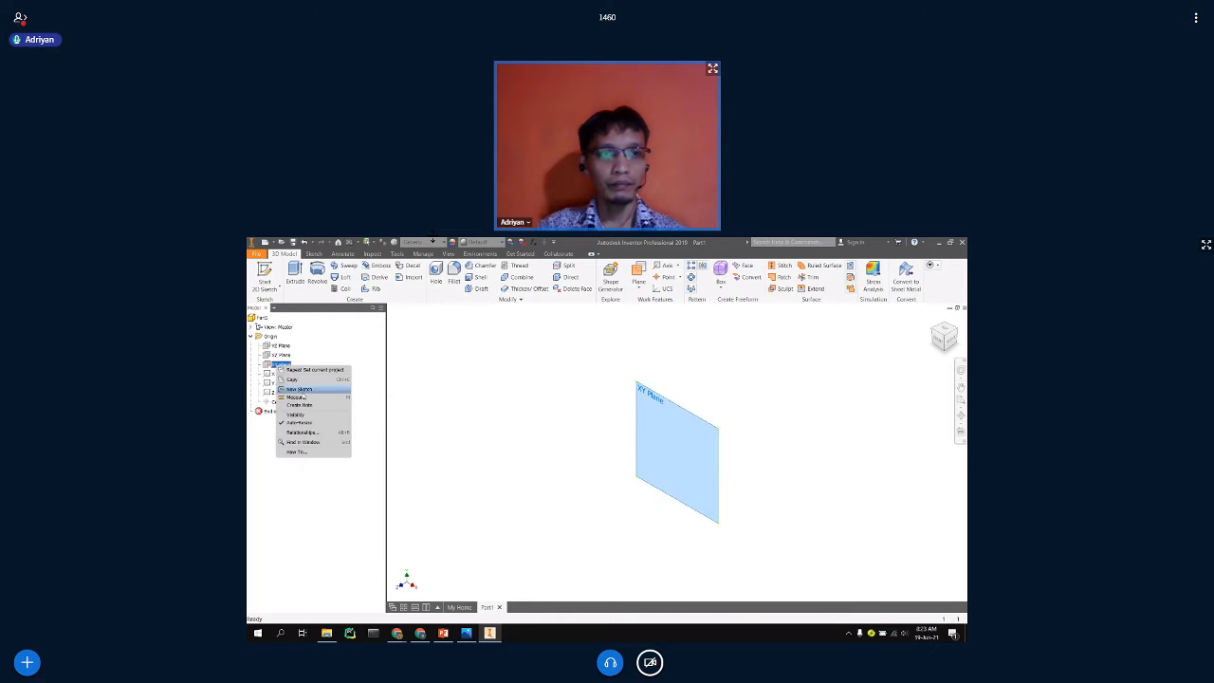
left_click(302, 389)
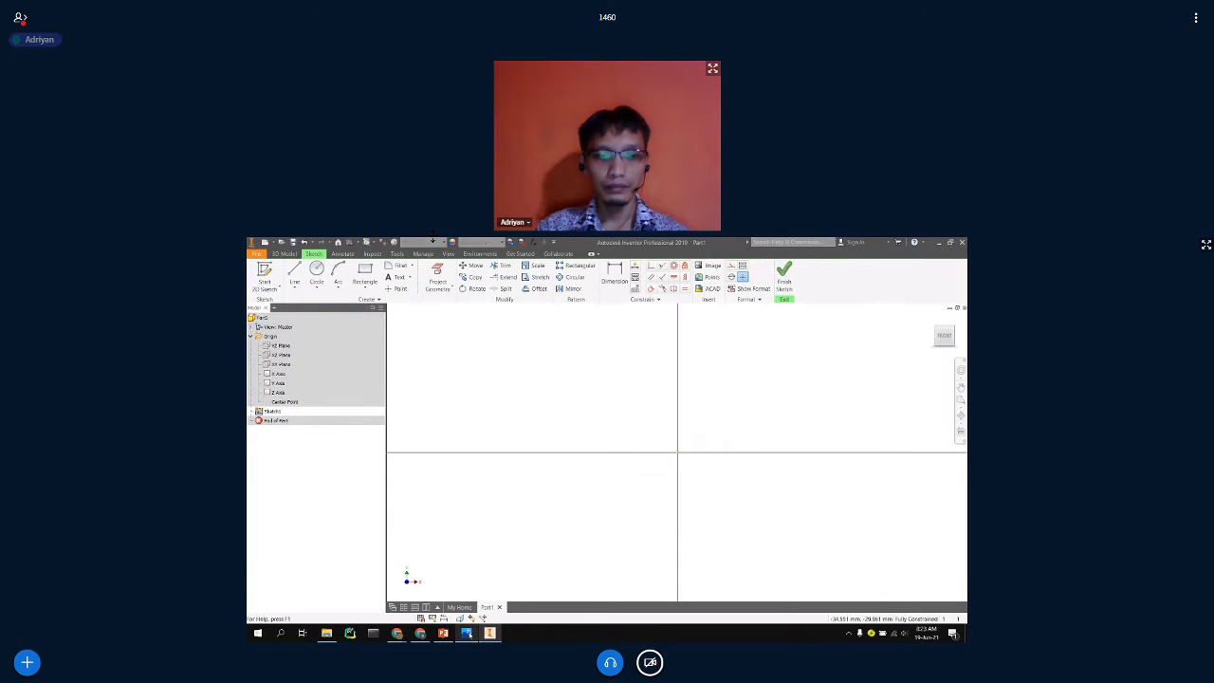
Draw a two-point center rectangle about 68 by 24 mm centred on the sketch origin.
left_click(466, 634)
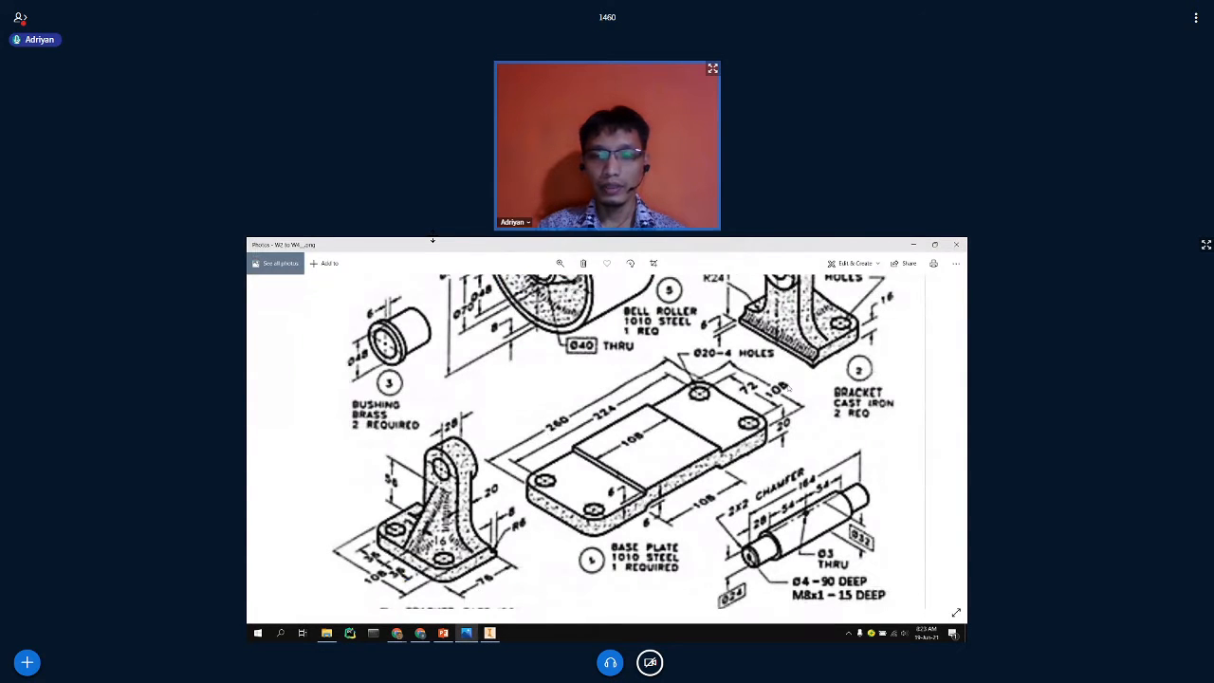
left_click(489, 632)
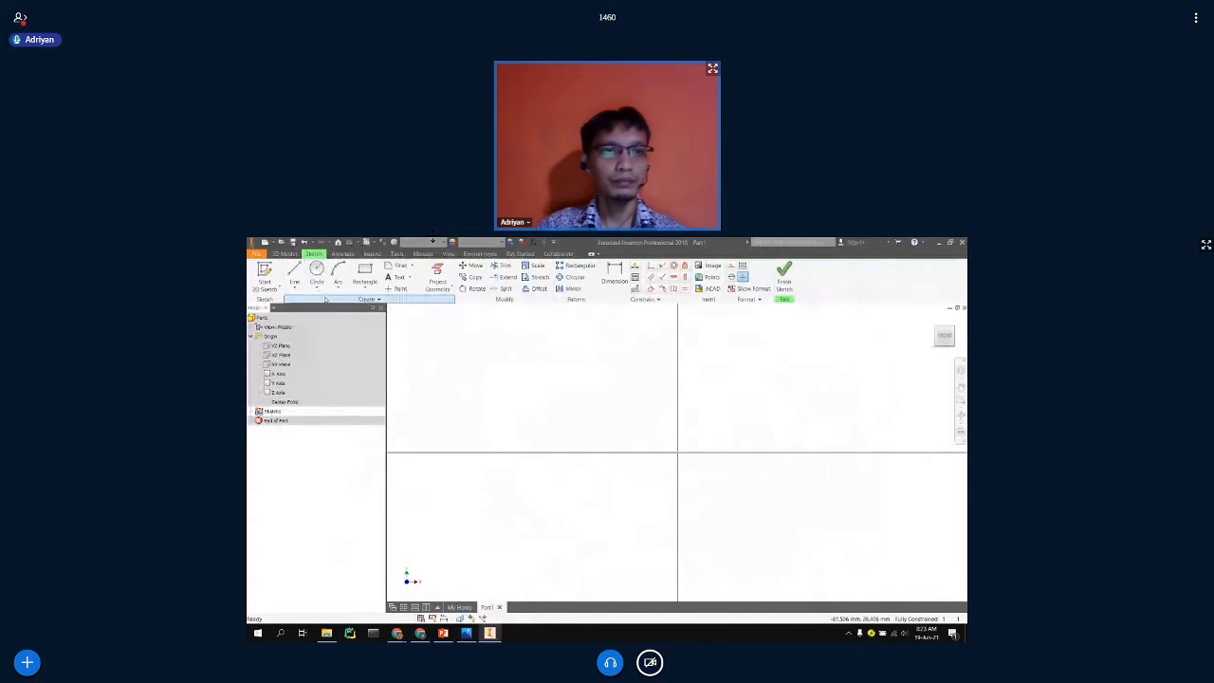
left_click(366, 297)
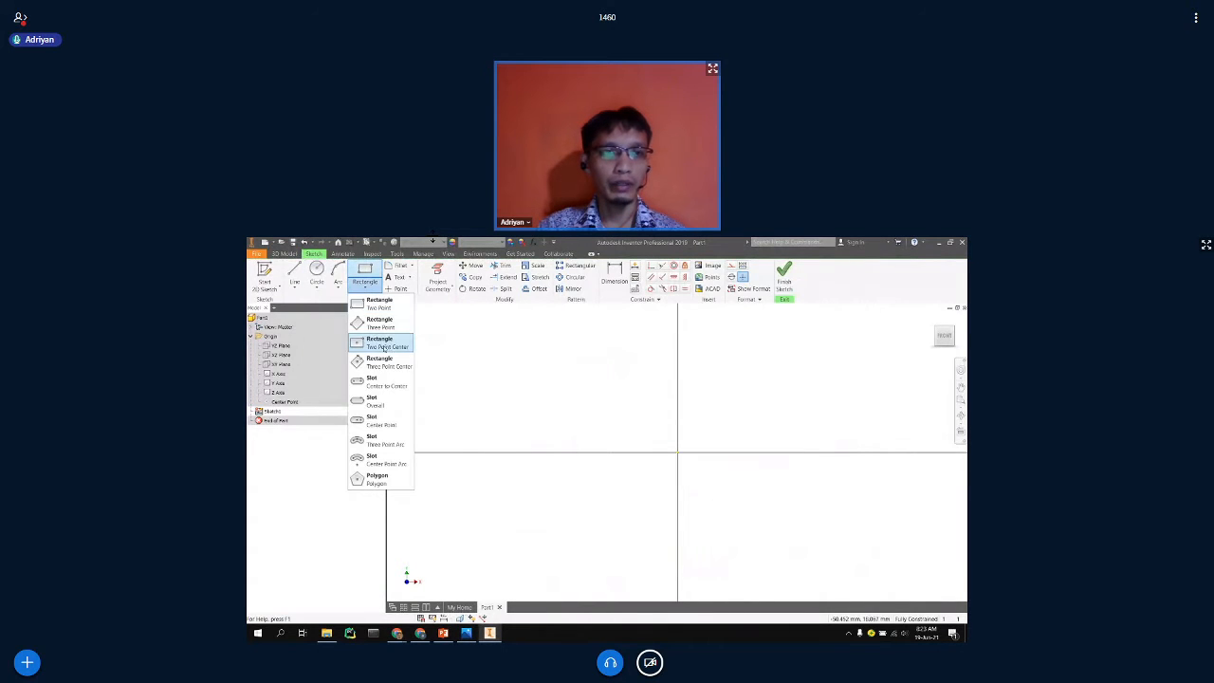
left_click(384, 347)
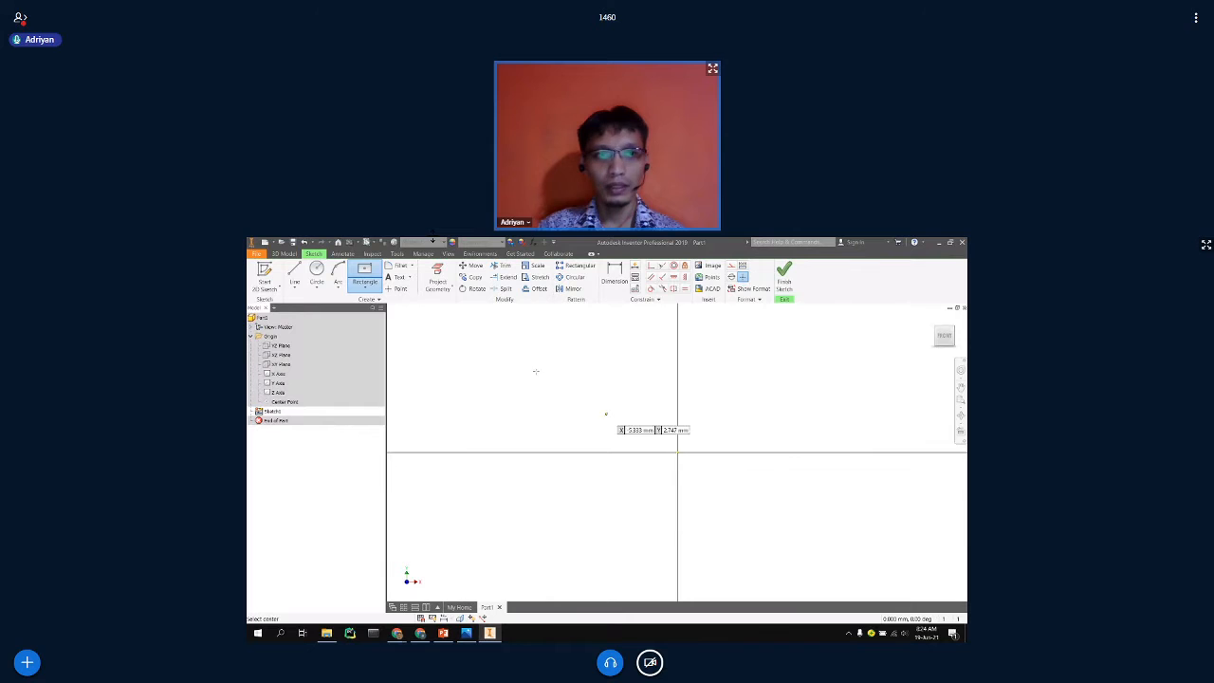
left_click(355, 289)
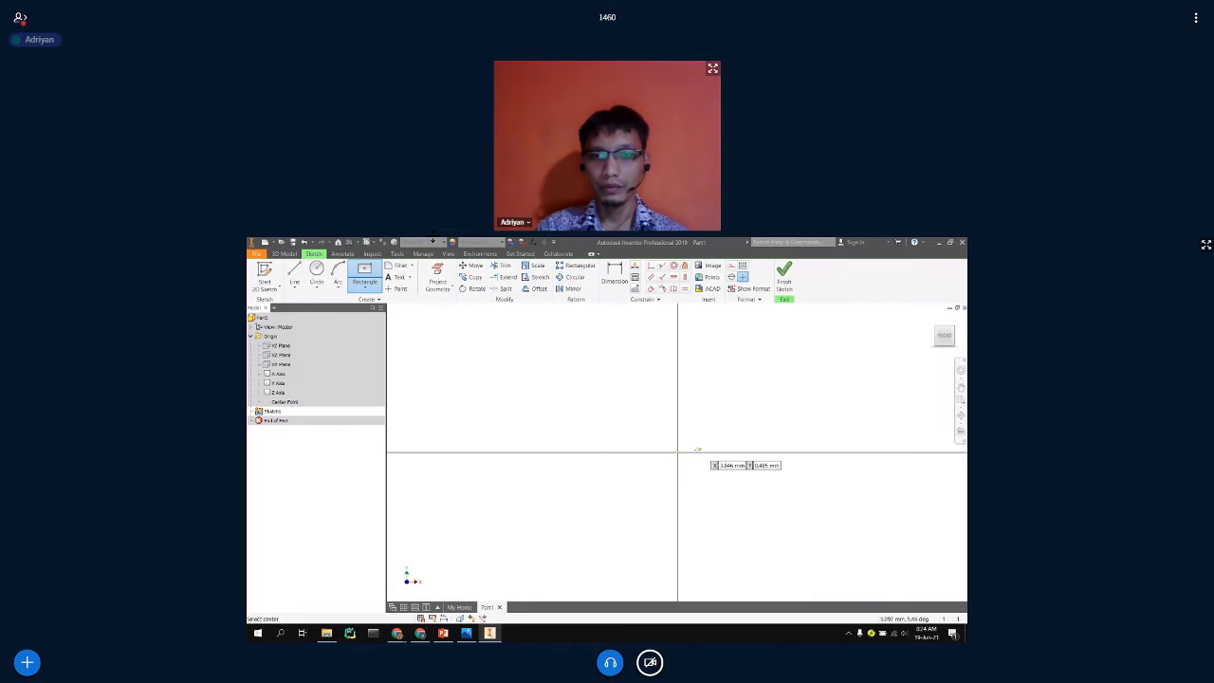
left_click(677, 452)
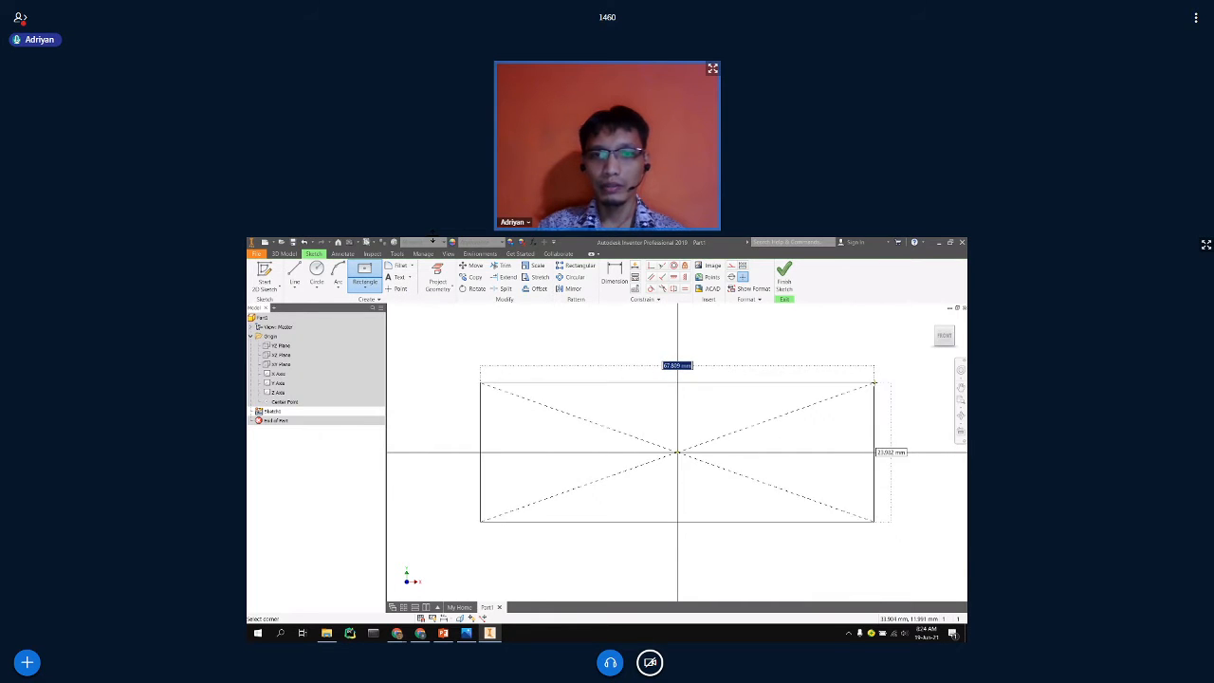
left_click(875, 382)
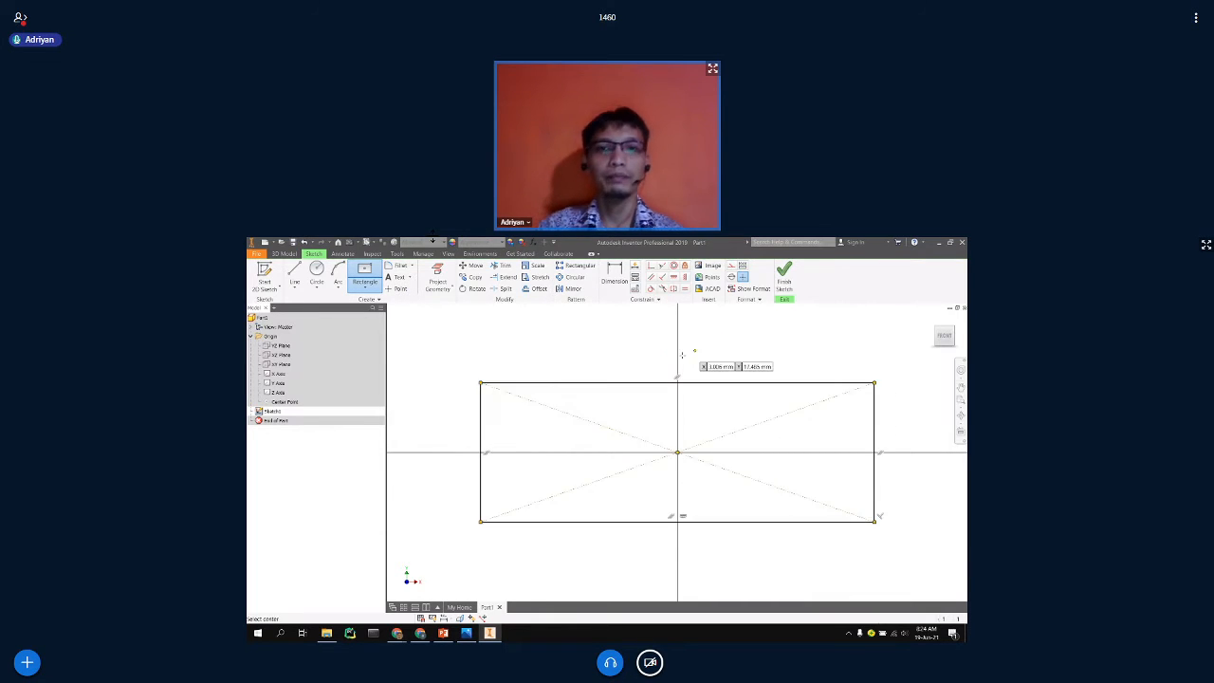
Dimension the rectangle to 260 mm long and 108 mm high, and finish the sketch.
key("d")
left_click(658, 383)
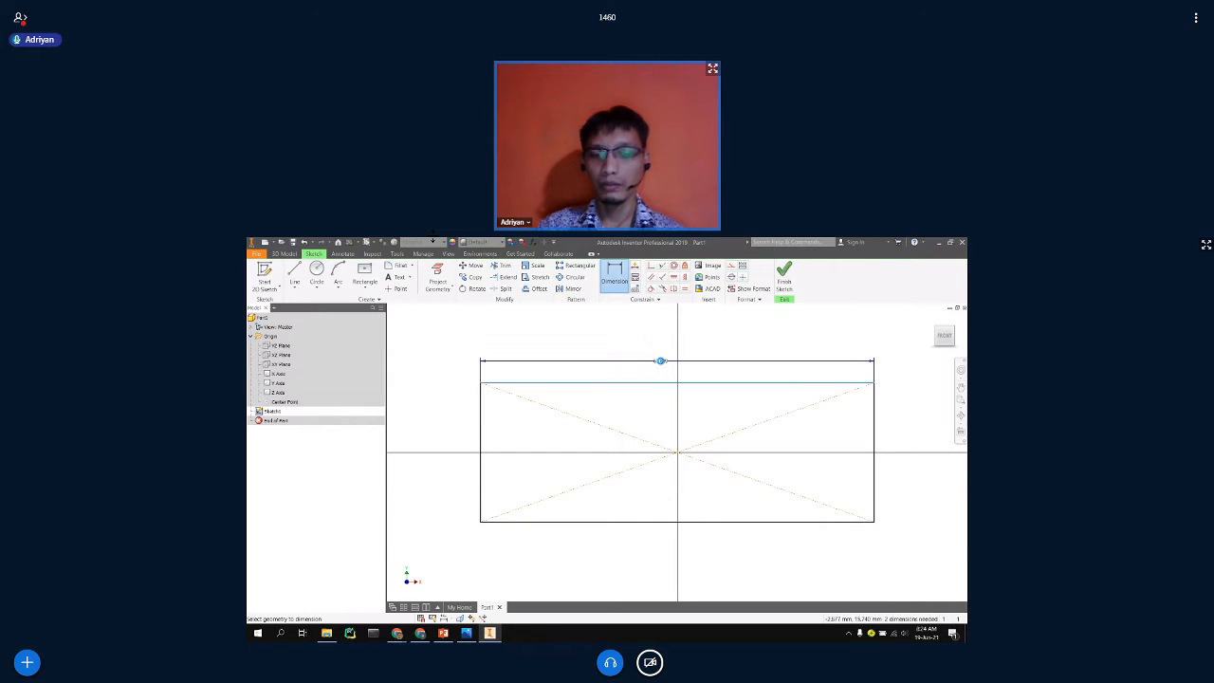
left_click(659, 360)
key("Return")
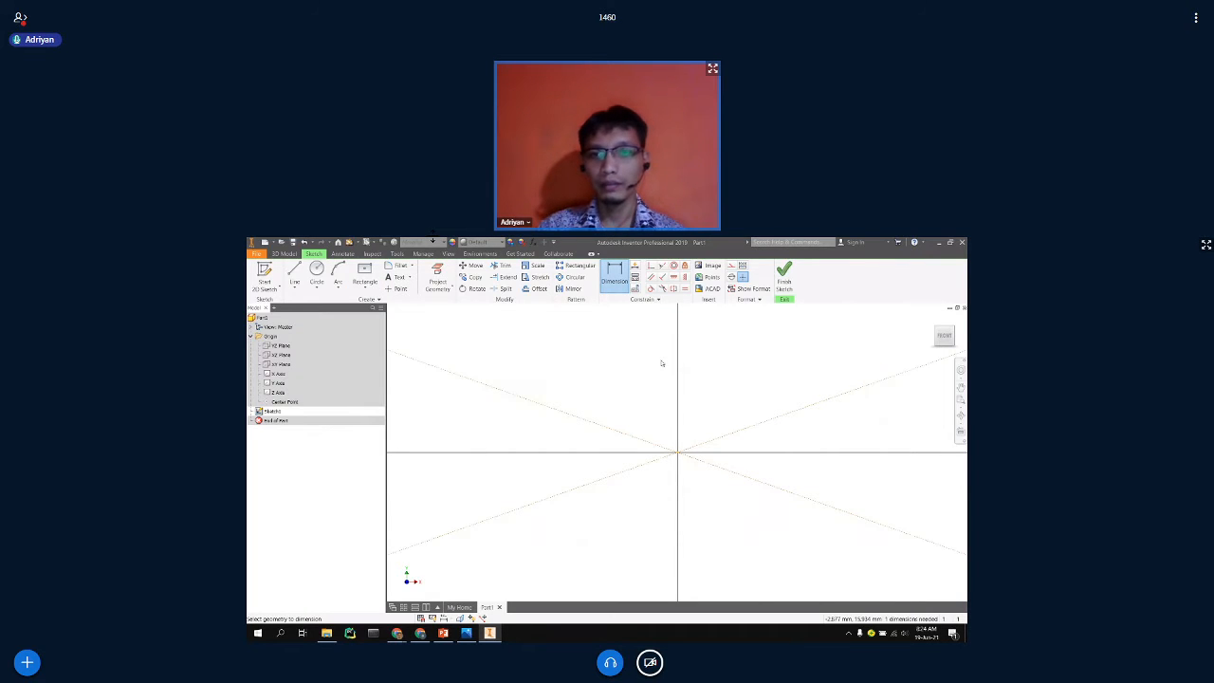
left_click(783, 400)
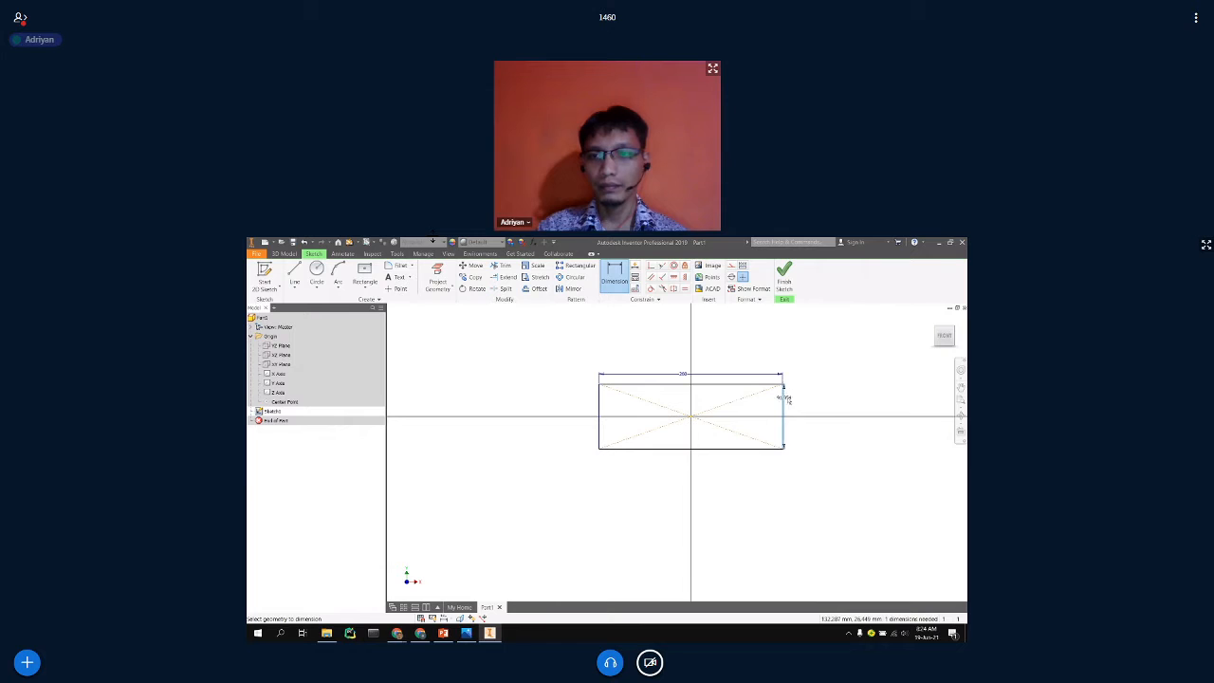
left_click(797, 399)
type("2")
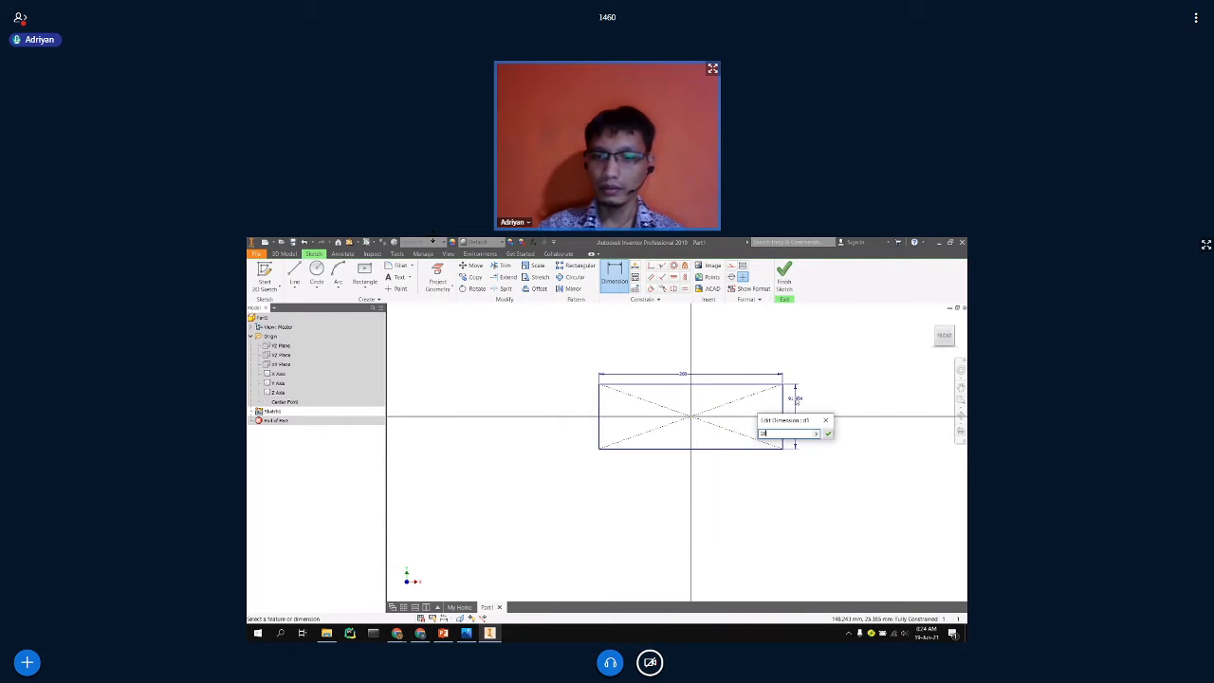
left_click(827, 434)
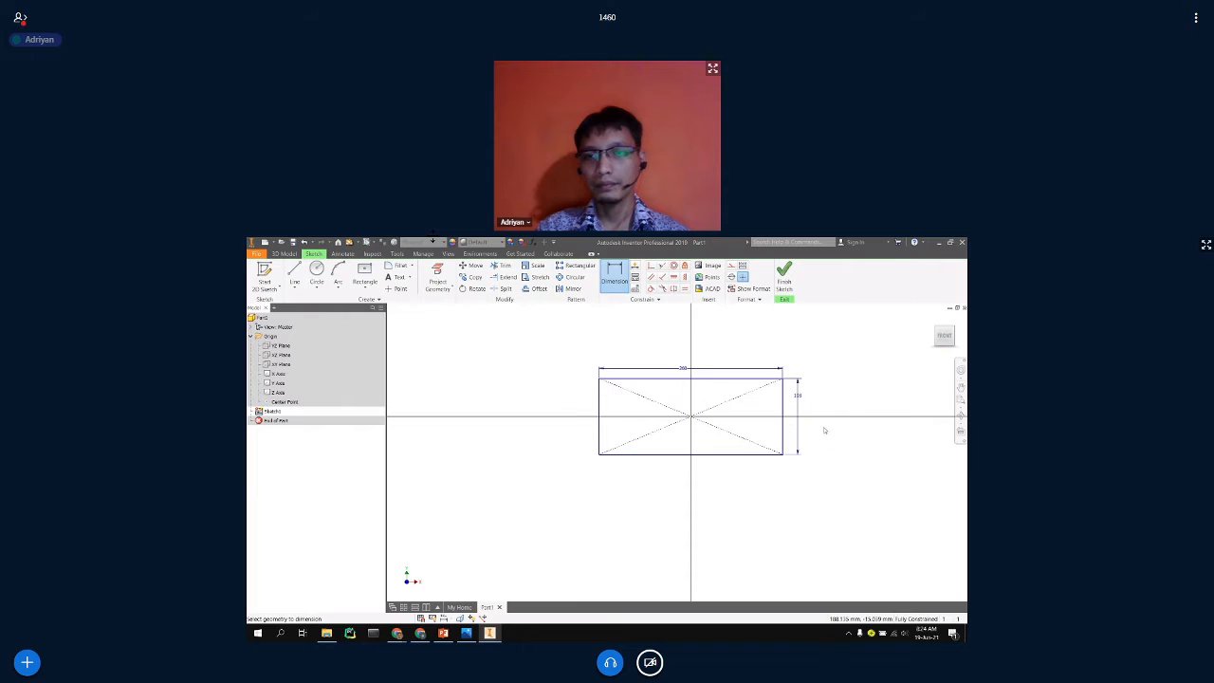
left_click(785, 277)
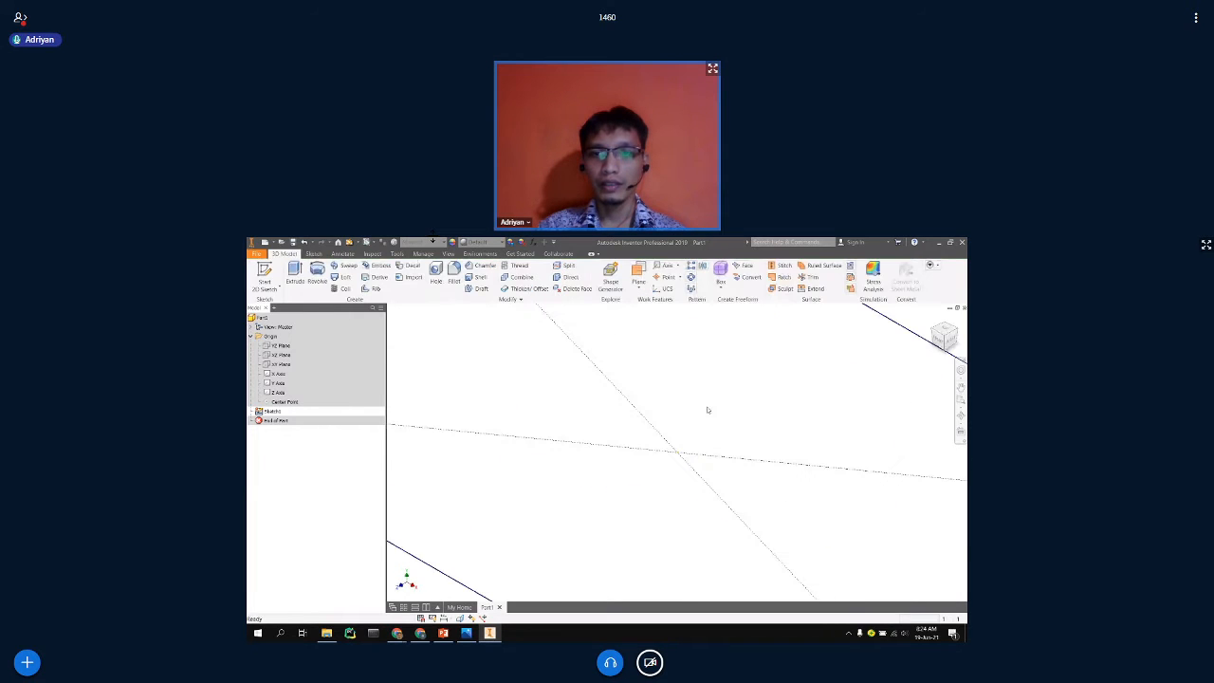
Check the base plate thickness in the reference drawing, and extrude the rectangle 20 mm.
mouse_move(465, 635)
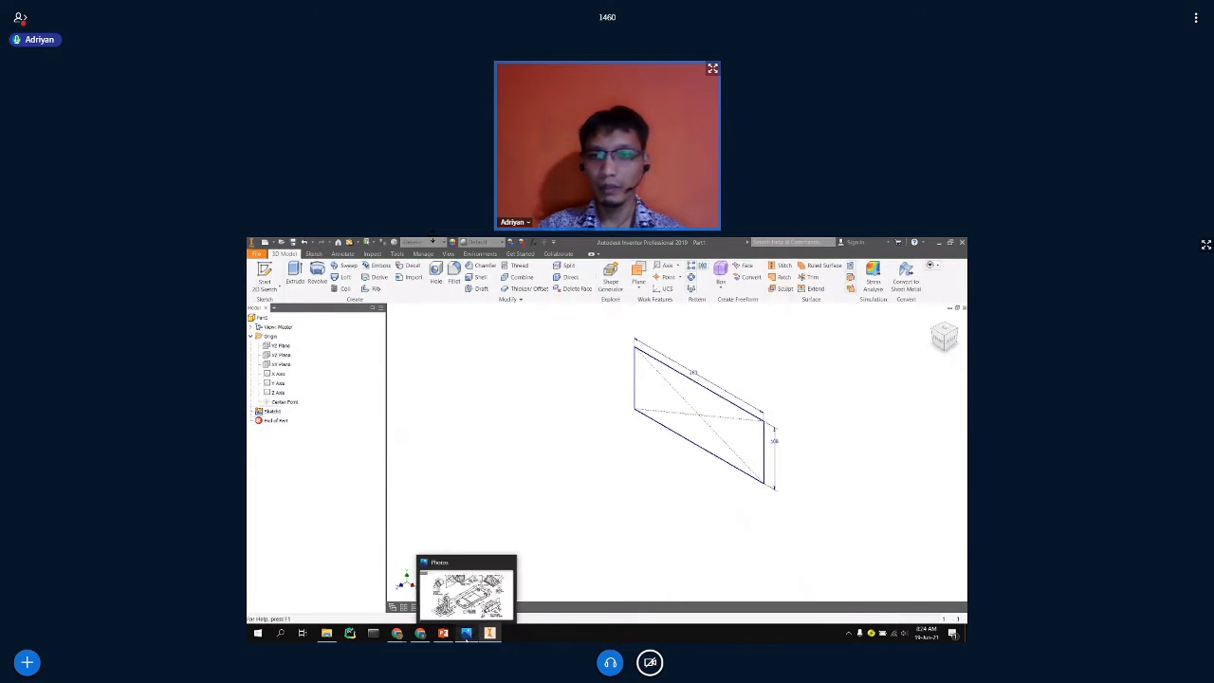
left_click(466, 635)
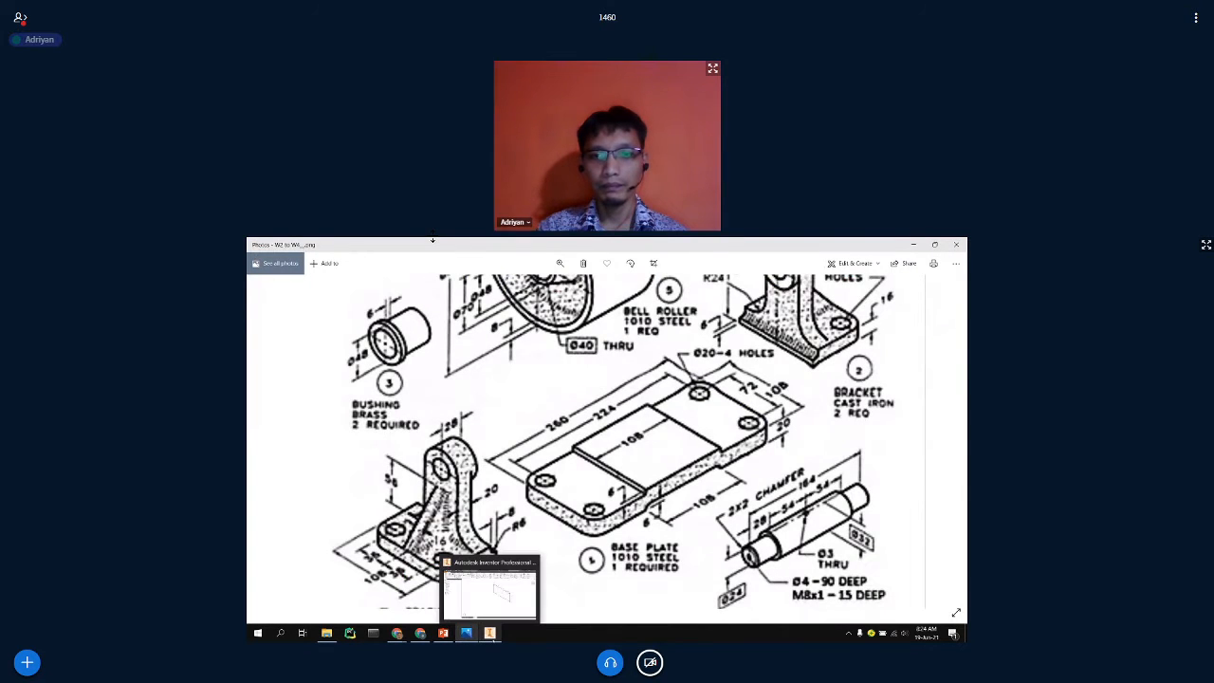
left_click(489, 632)
left_click(294, 273)
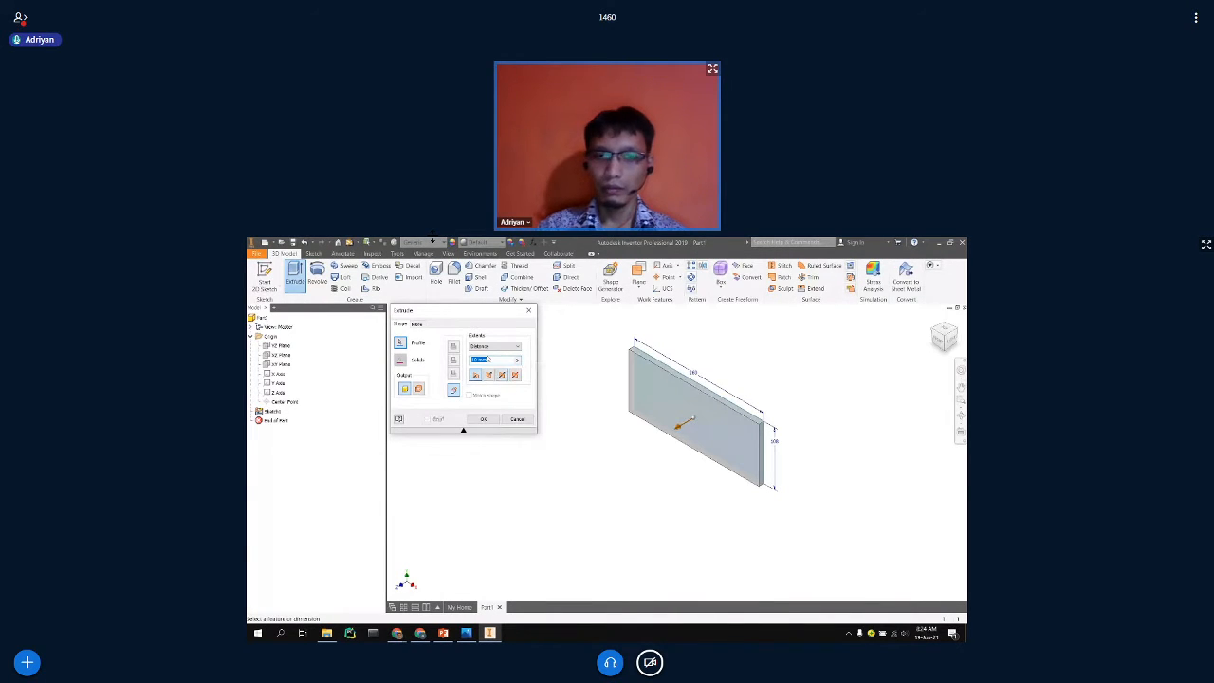
type("20")
left_click(481, 419)
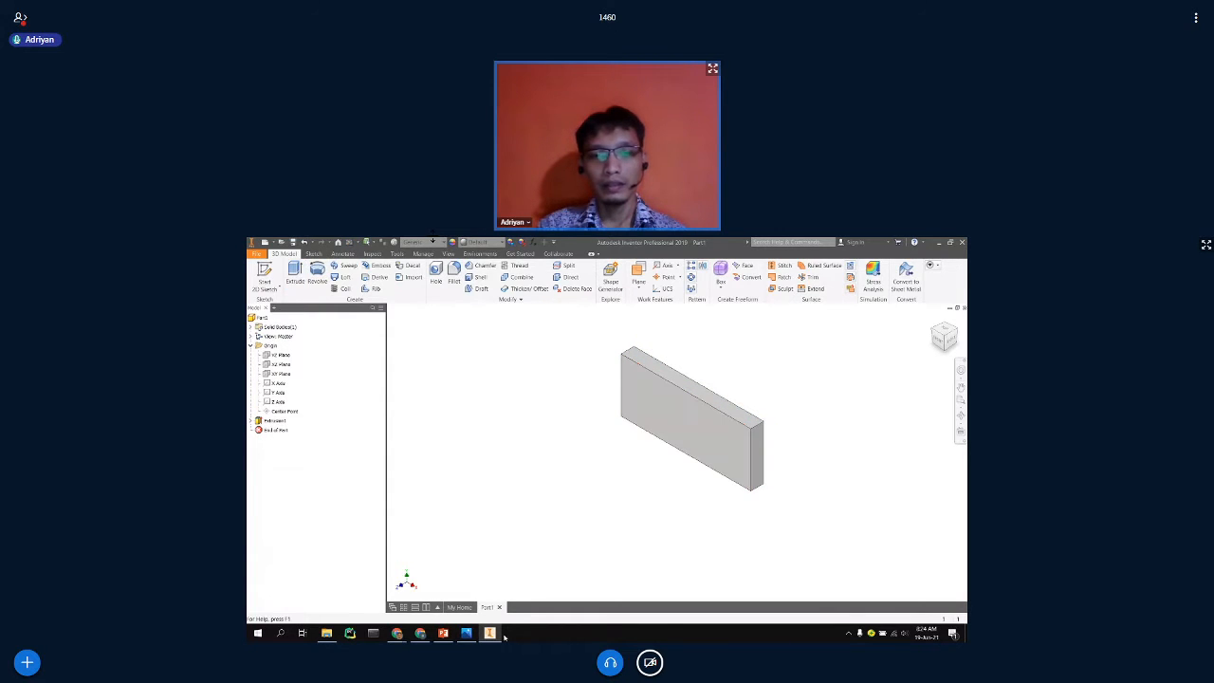
Consult the reference drawing, and sketch a vertical construction line from the origin to the plate's upper edge.
mouse_move(466, 636)
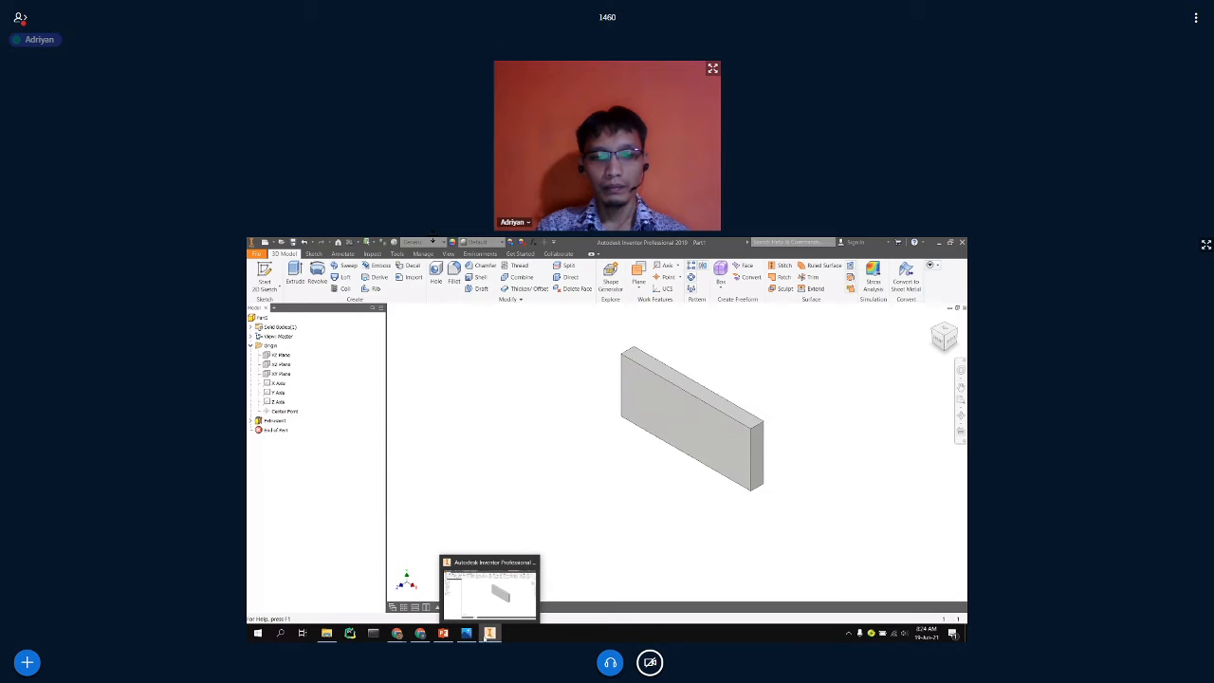
left_click(466, 633)
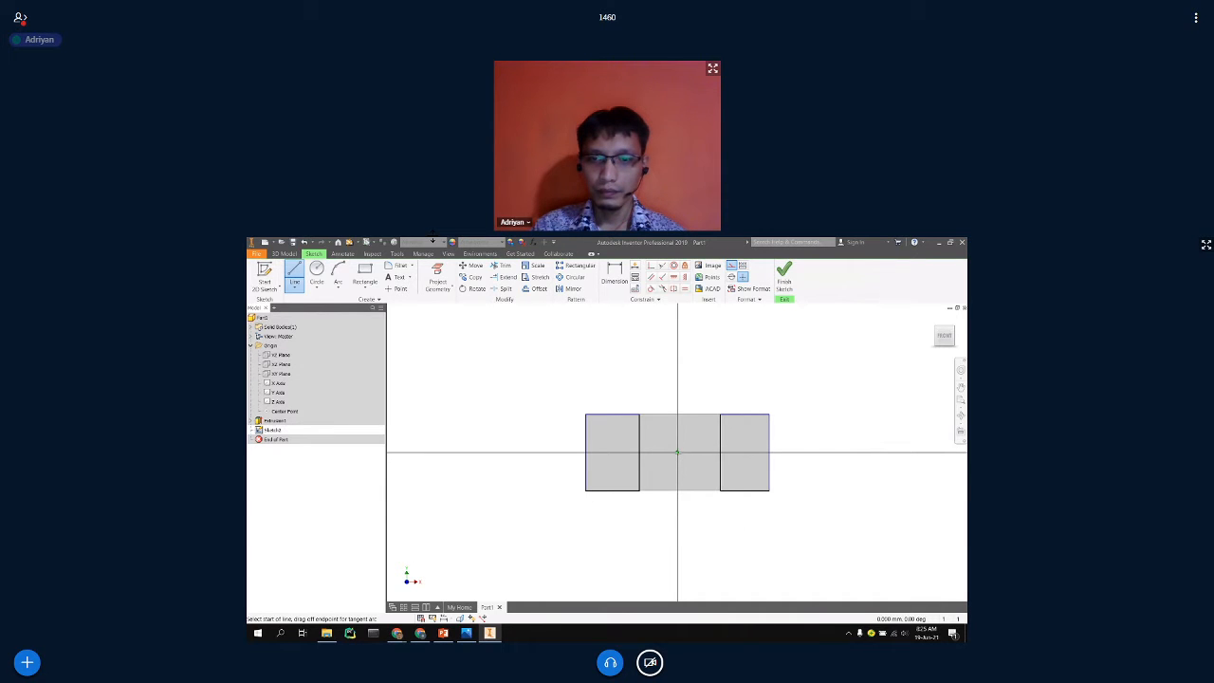
left_click(677, 453)
left_click(677, 414)
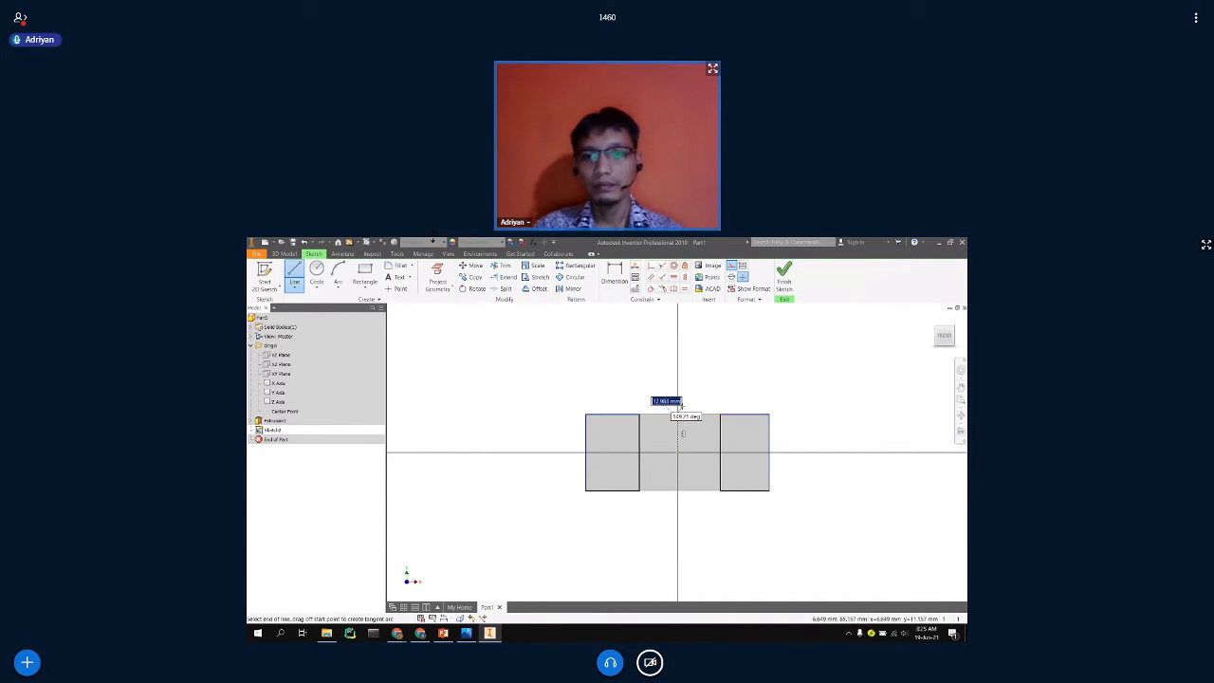
key("Escape")
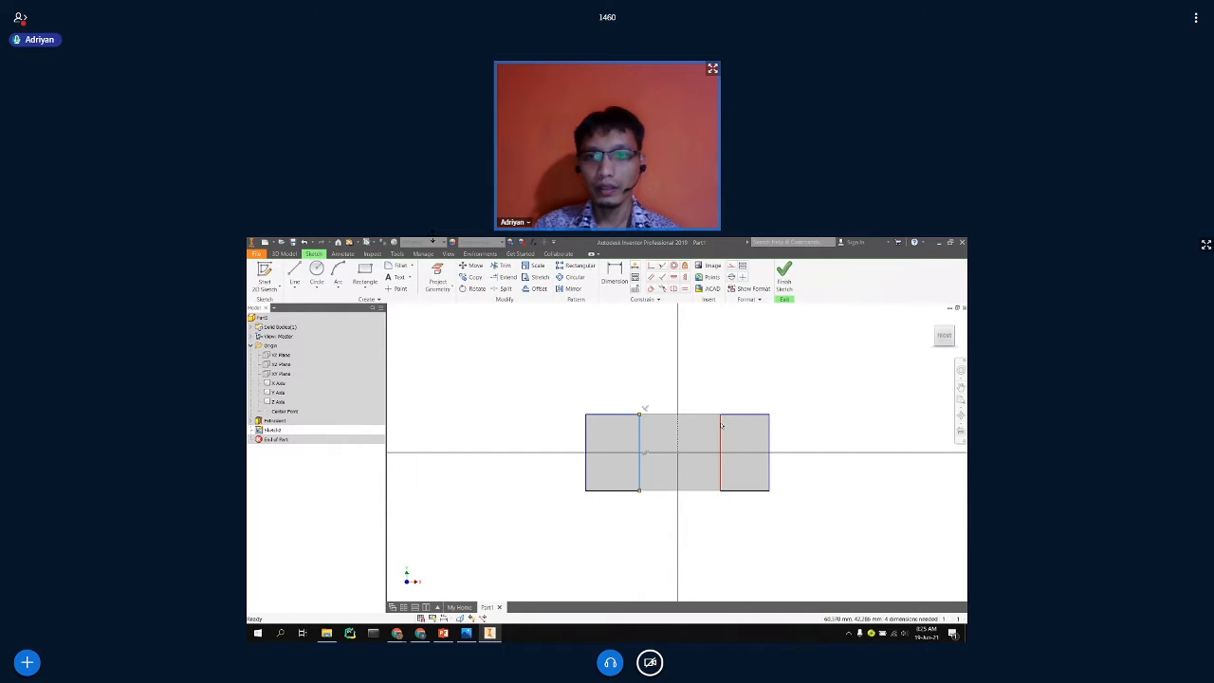
Try to make the inner vertical sides of the two rectangles symmetric about the construction line, and undo the constraint.
left_click(721, 426, "ctrl")
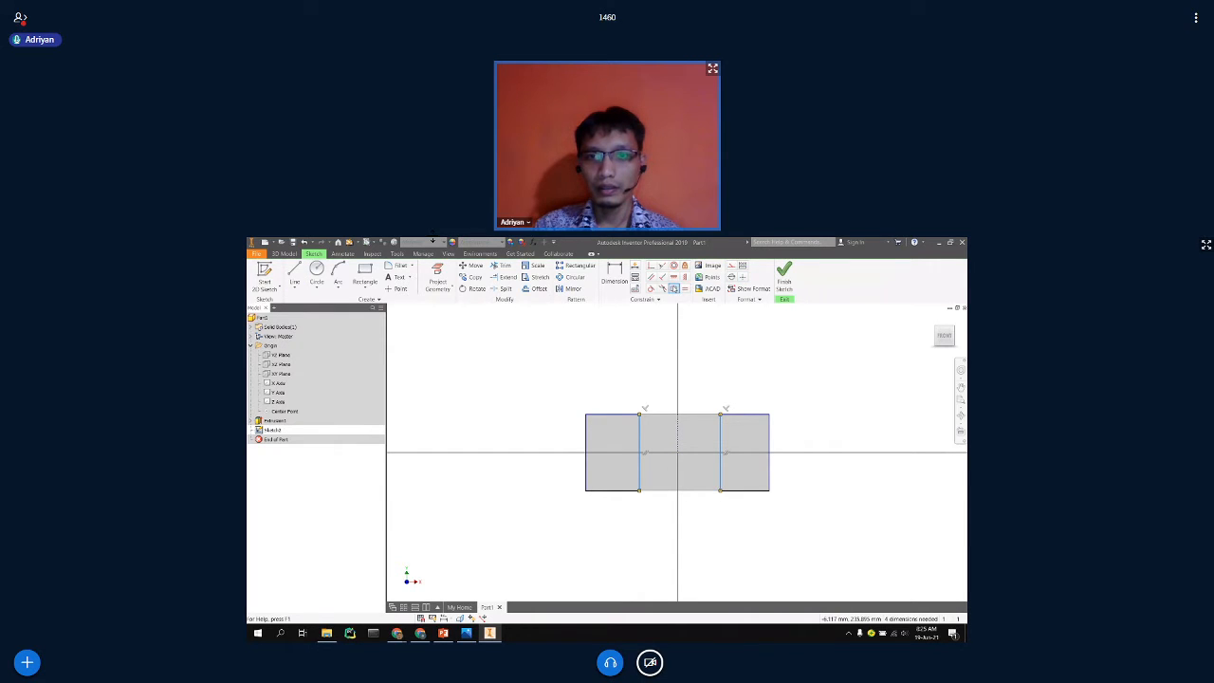
left_click(672, 288)
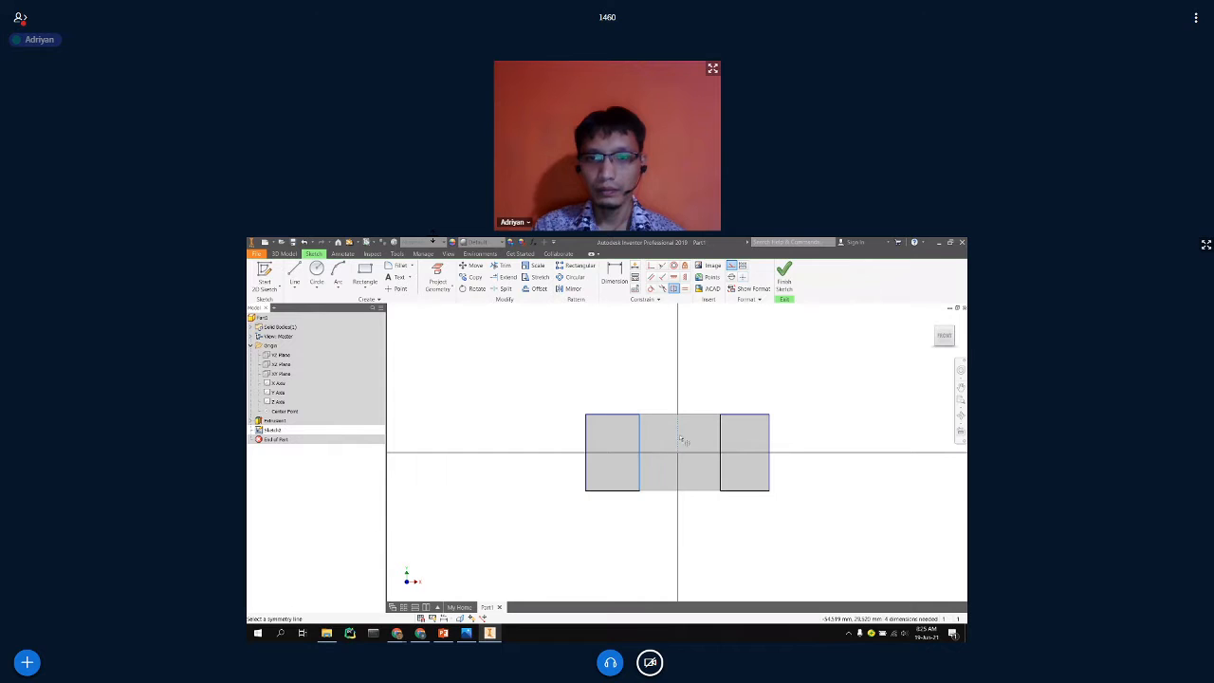
left_click(722, 434)
key("Escape")
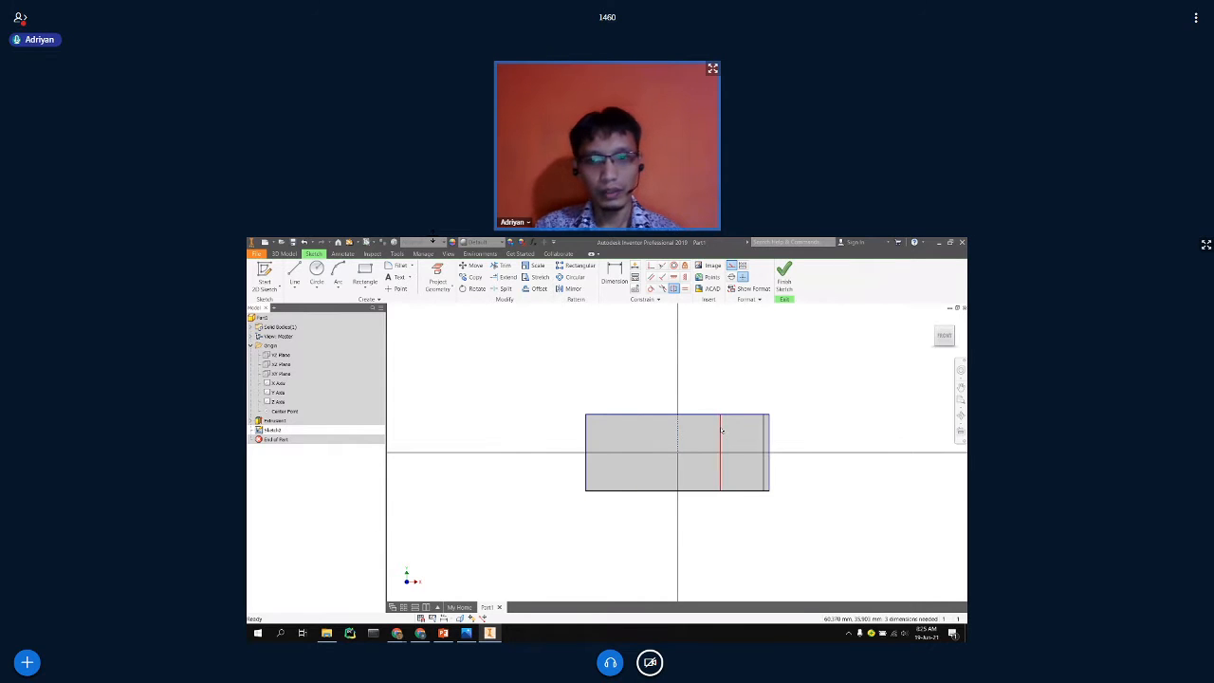
key("ctrl+z")
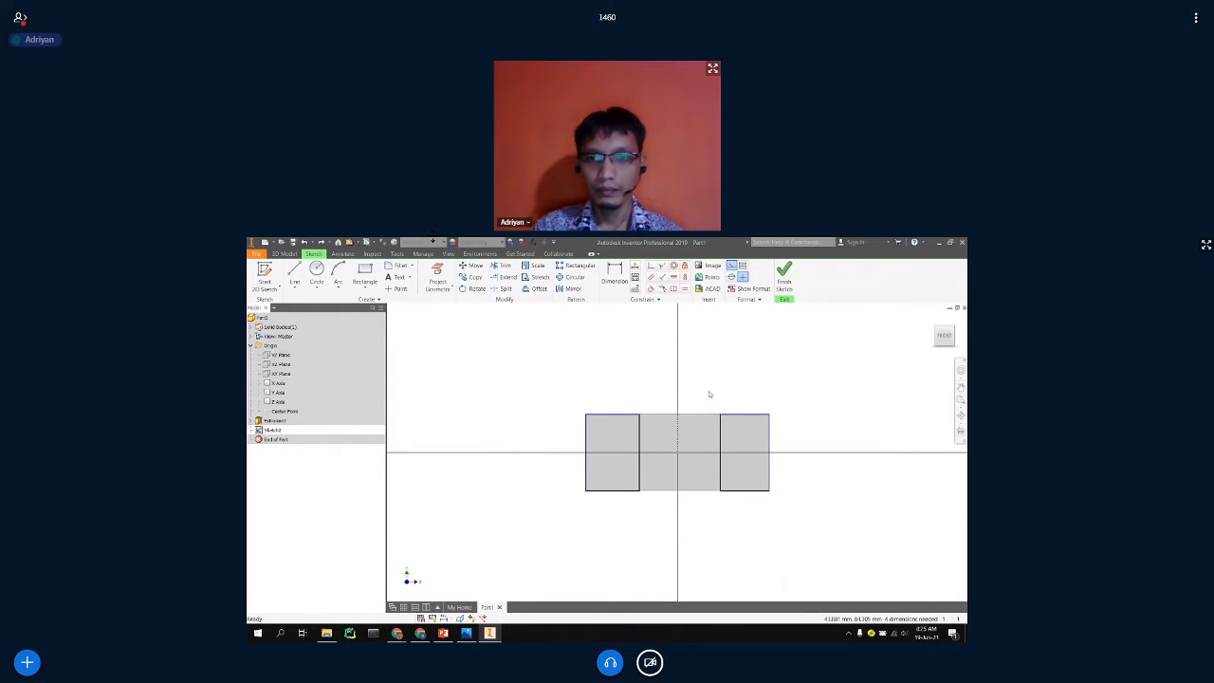
Try the symmetry constraint again on the two rectangles' inner sides and the construction line, and undo it.
left_click(673, 288)
left_click(640, 434)
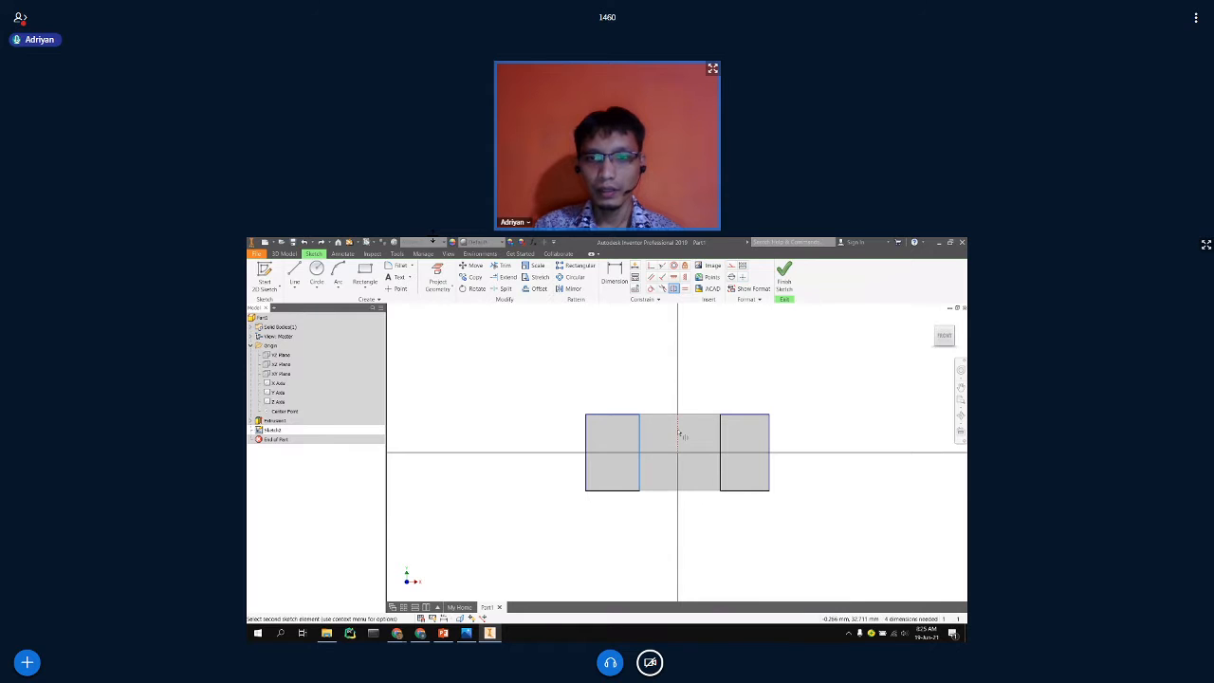
left_click(721, 435)
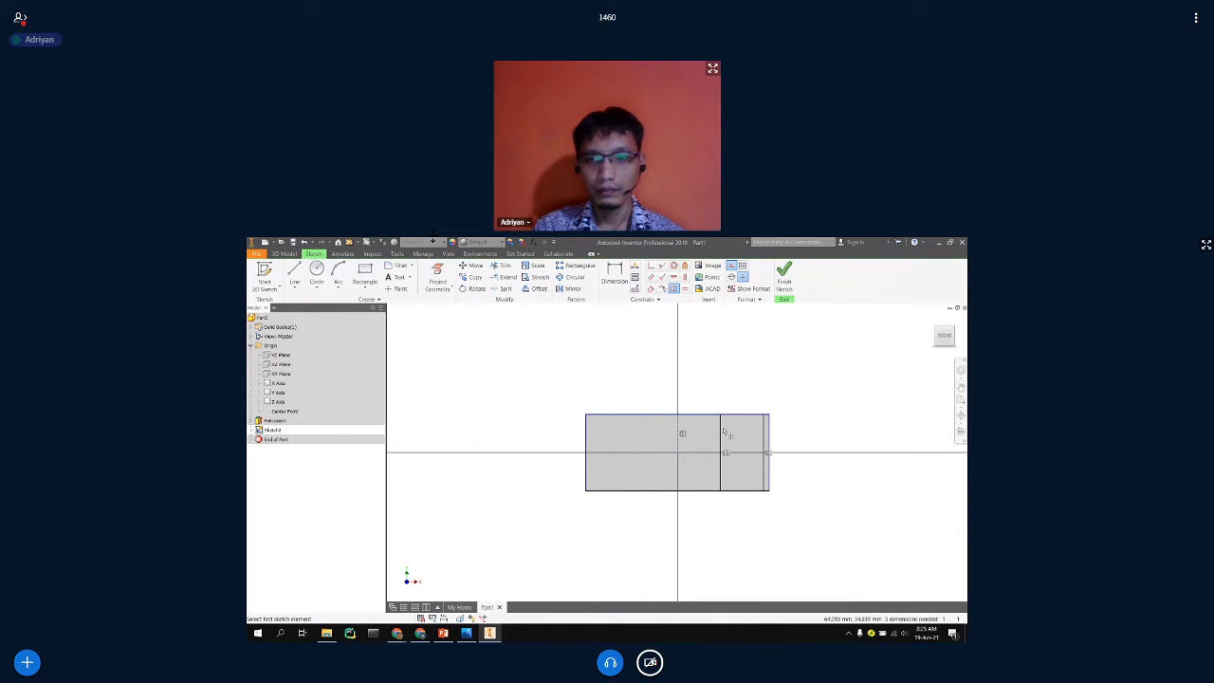
key("Escape")
Make the inner vertical sides of the two rectangles symmetric, with the construction line as the symmetry axis.
left_click(673, 289)
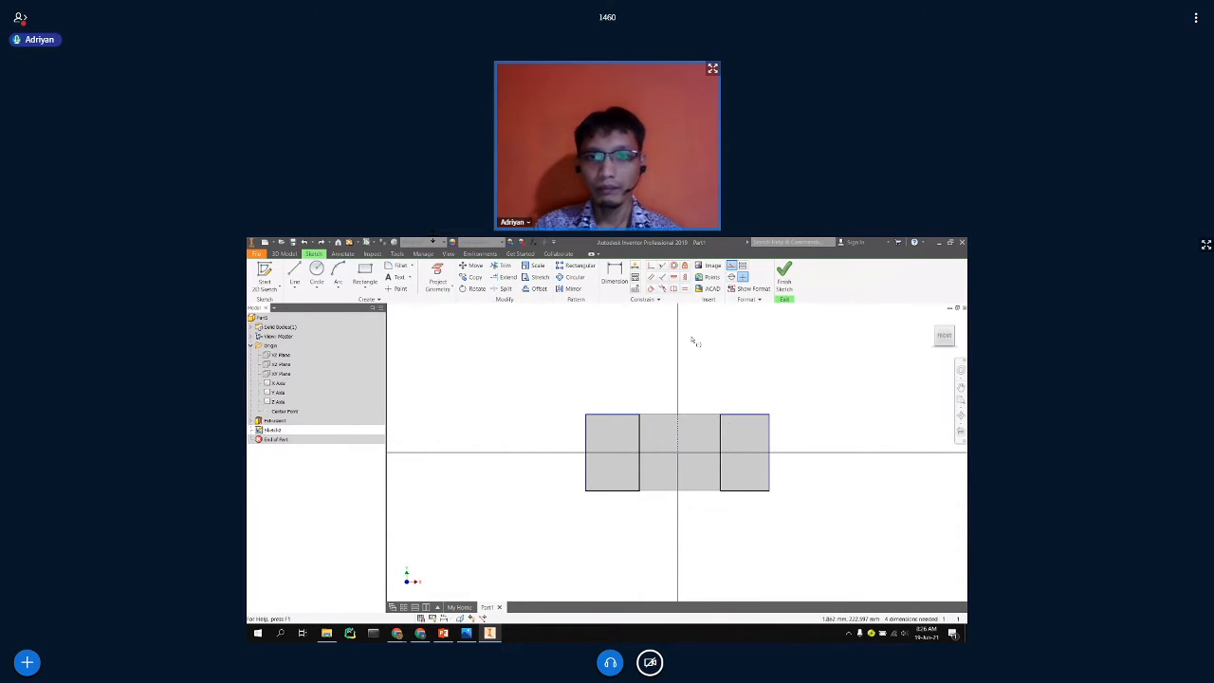
left_click(640, 433)
left_click(721, 433)
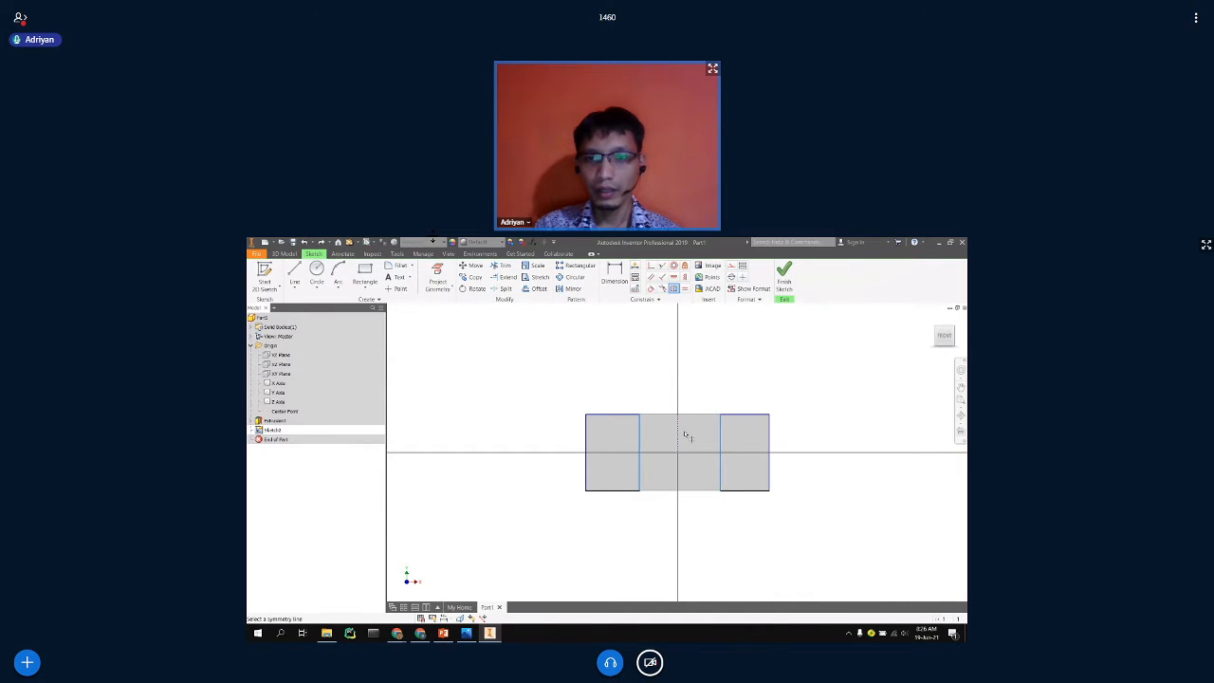
left_click(677, 428)
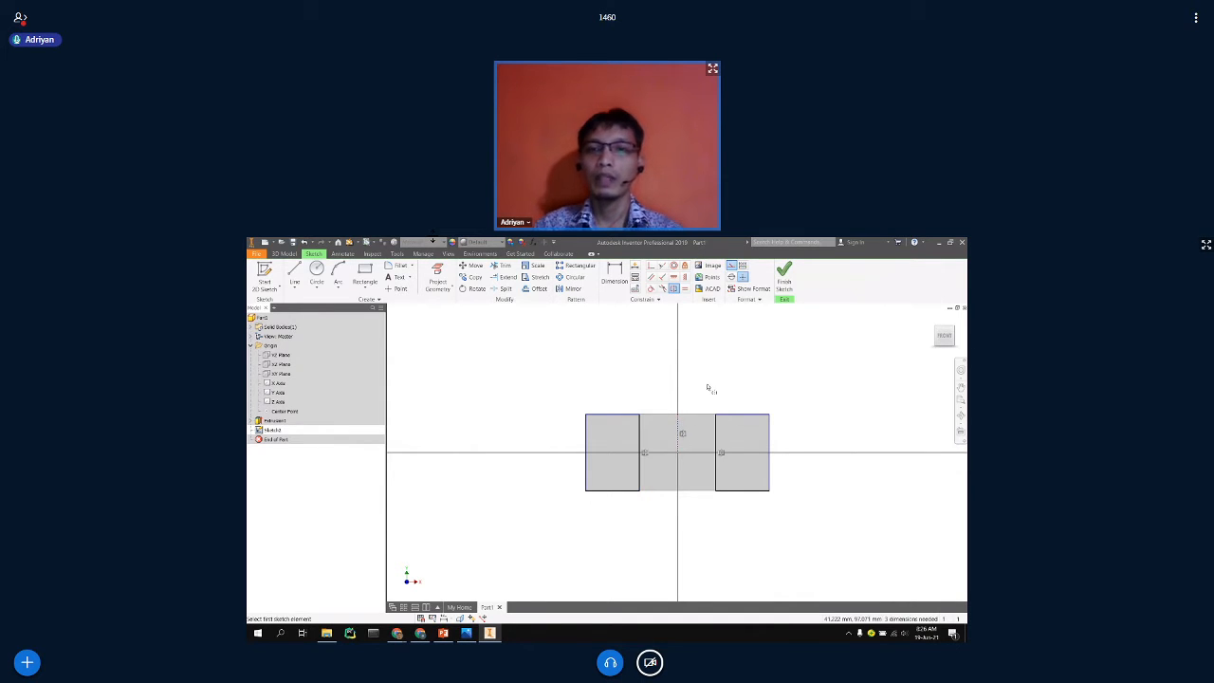
key("Escape")
Dimension the distance between the inner sides of the two rectangles to 105 mm.
left_click(615, 275)
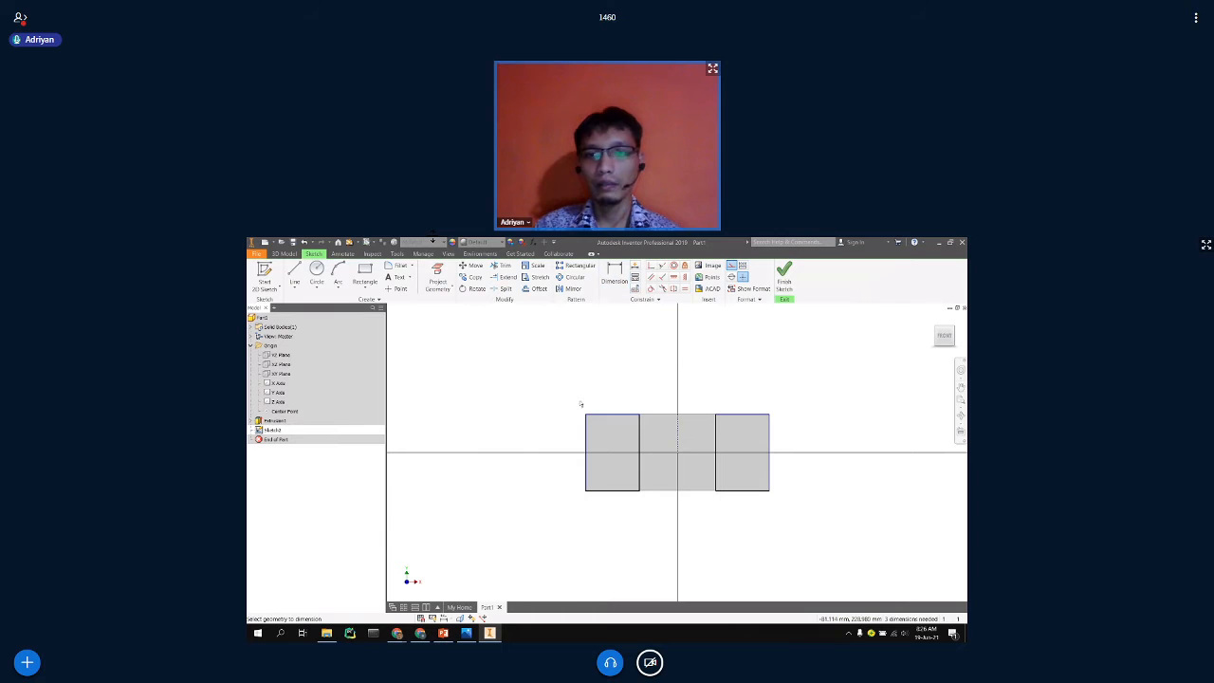
left_click(640, 434)
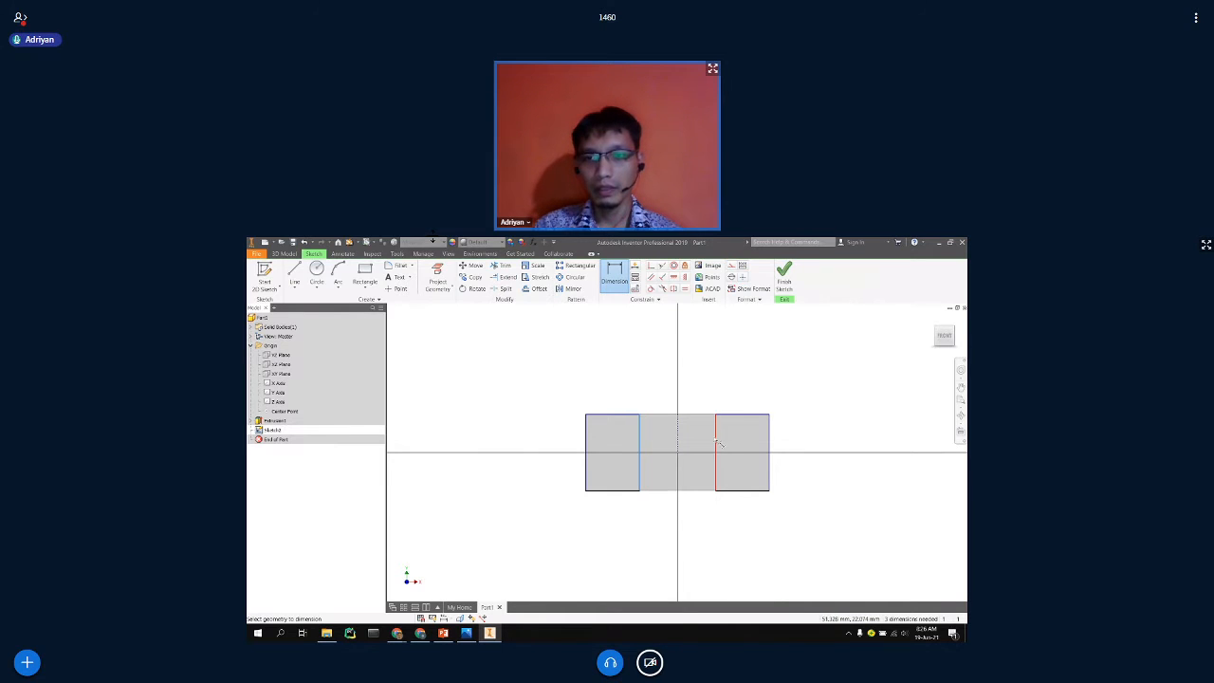
left_click(684, 401)
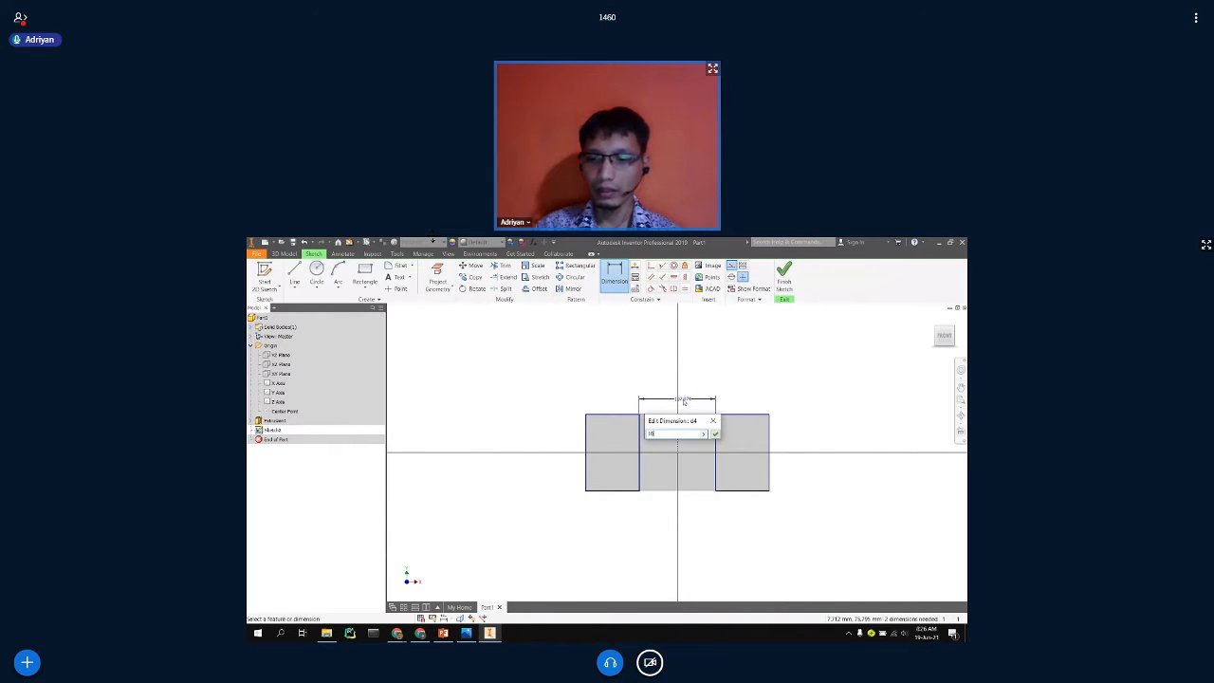
type("10")
key("Return")
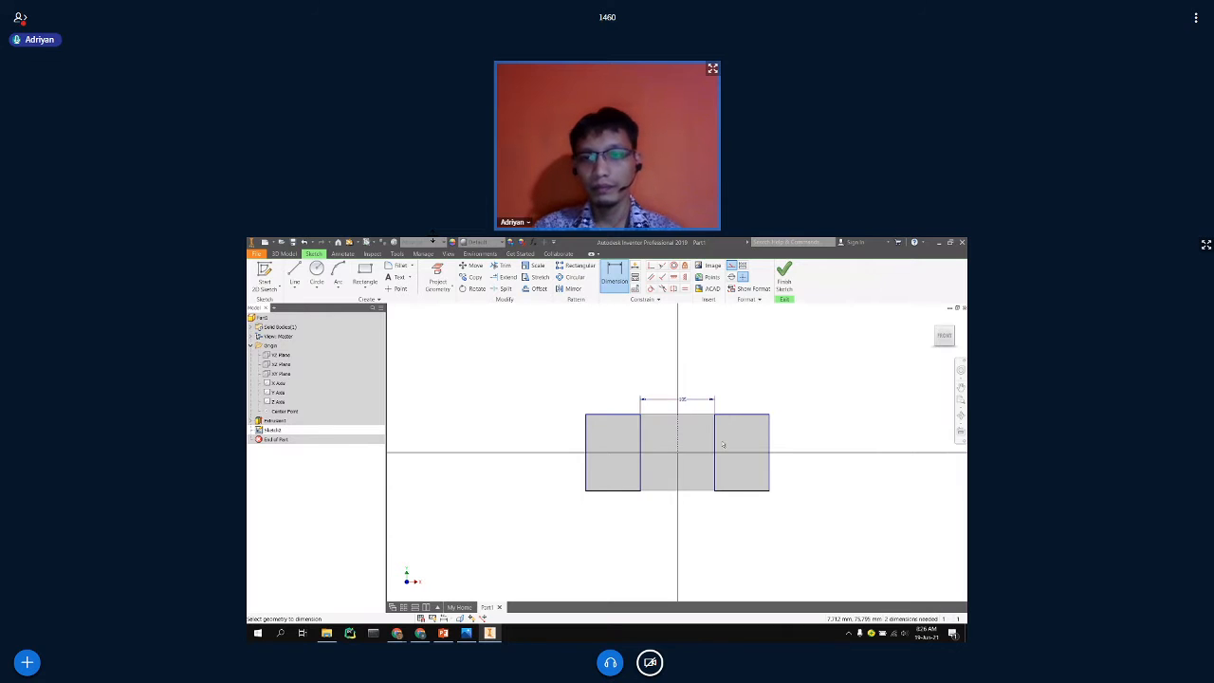
key("Escape")
Make the rectangles' lower sides collinear with the plate's lower edge, and finish the sketch.
left_click_drag(624, 490, 628, 477)
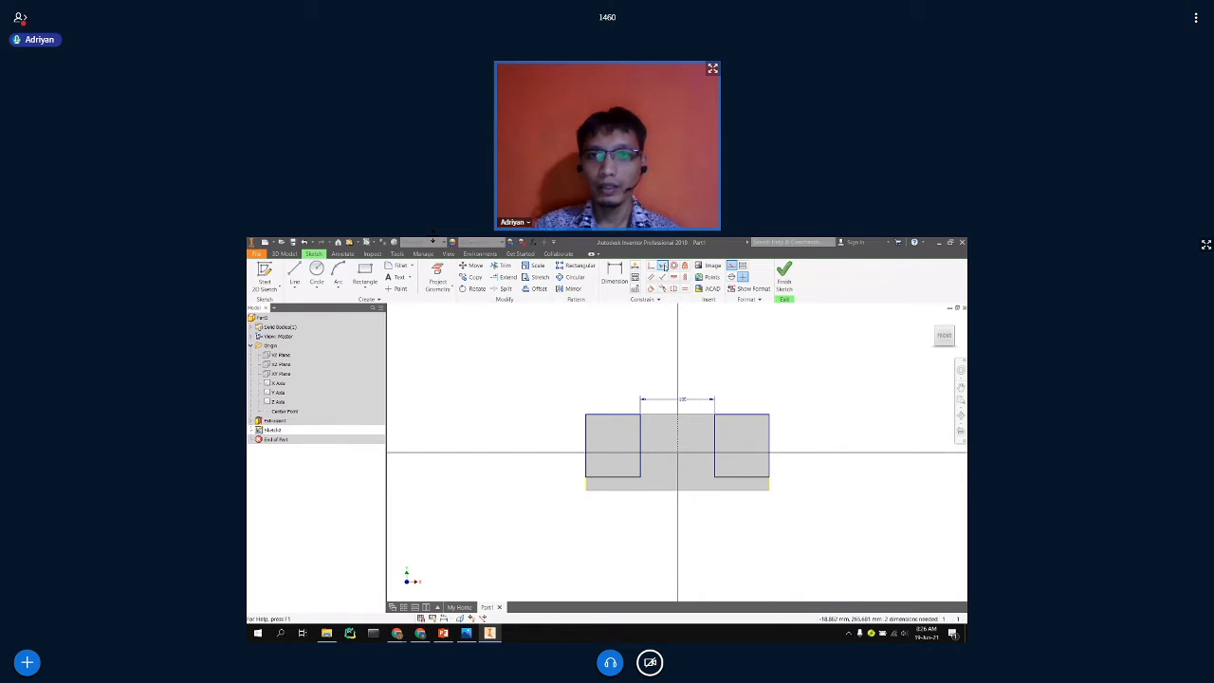
left_click(662, 266)
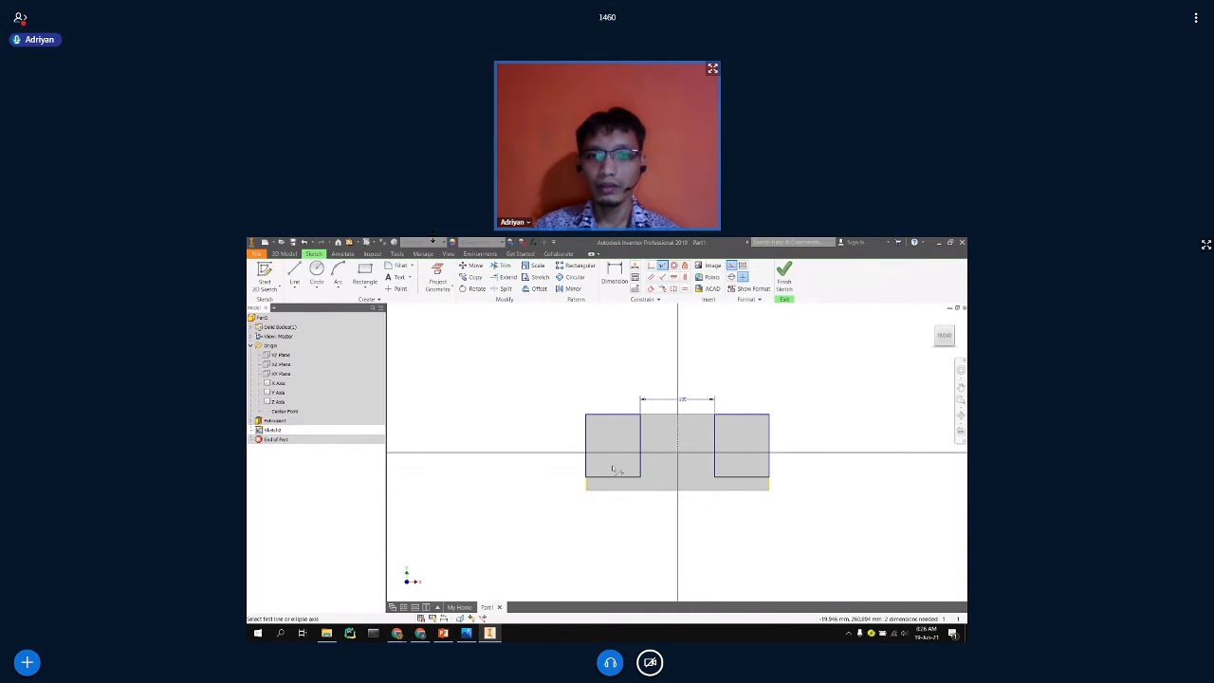
left_click(612, 479)
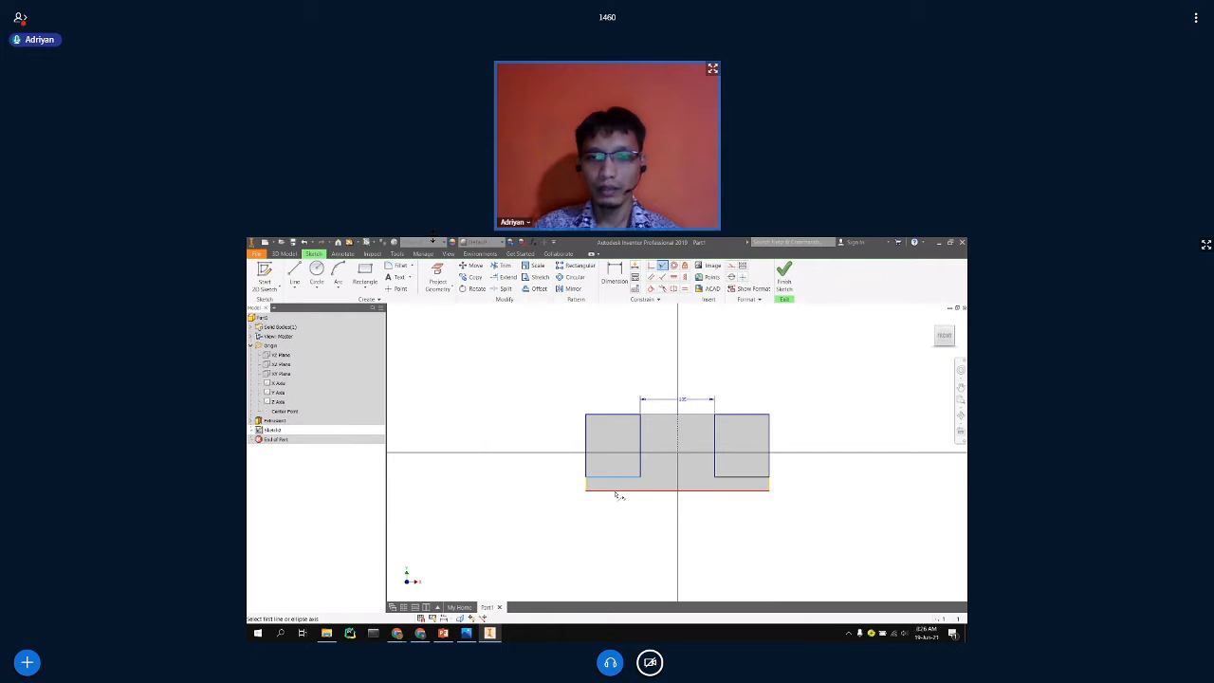
left_click(621, 490)
left_click(784, 275)
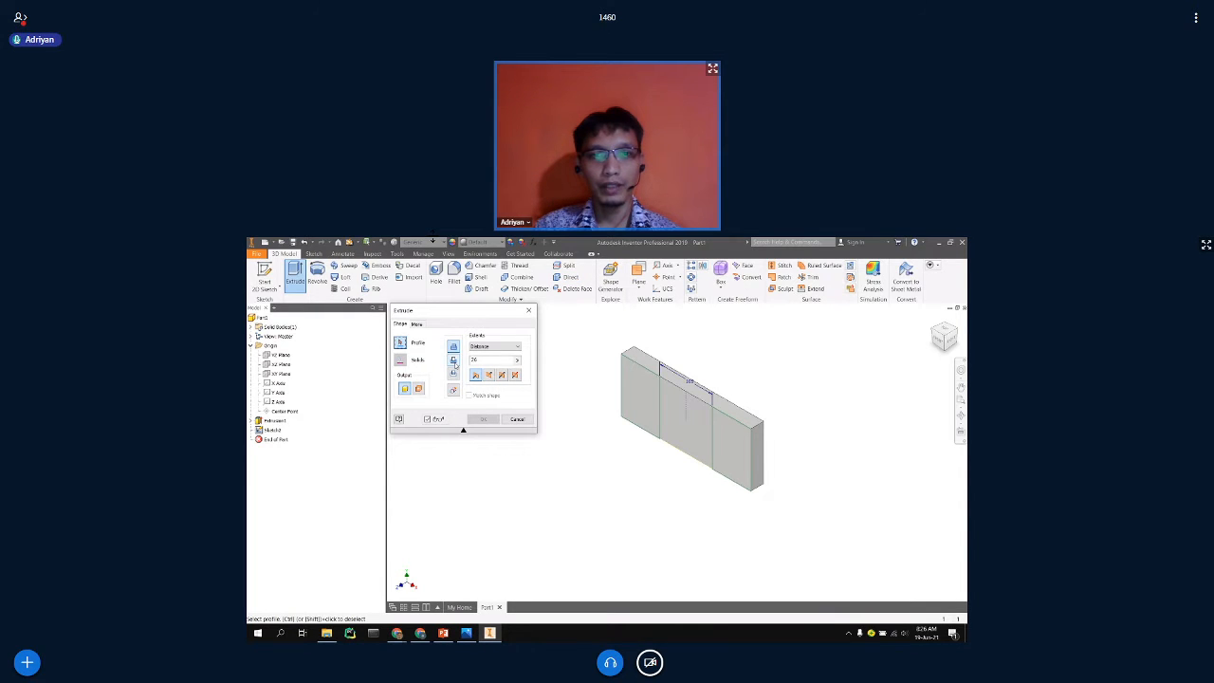
Cut both end rectangles 4 mm deep into the plate with Extrude.
left_click(454, 361)
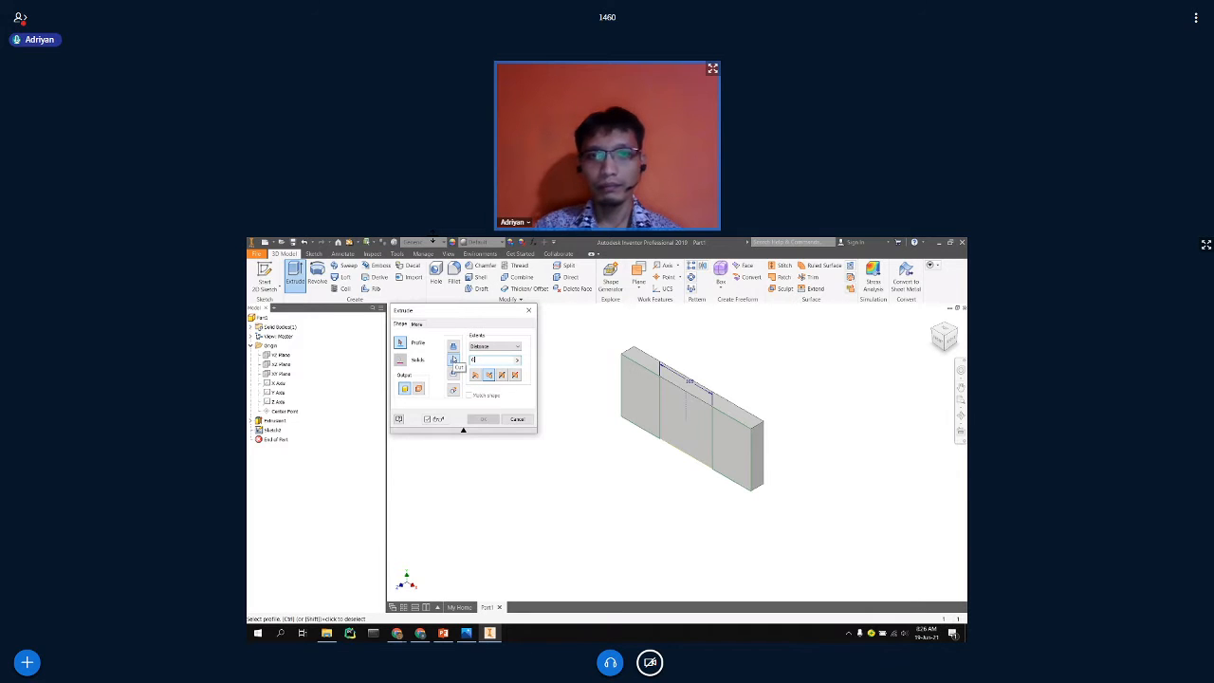
left_click(623, 380)
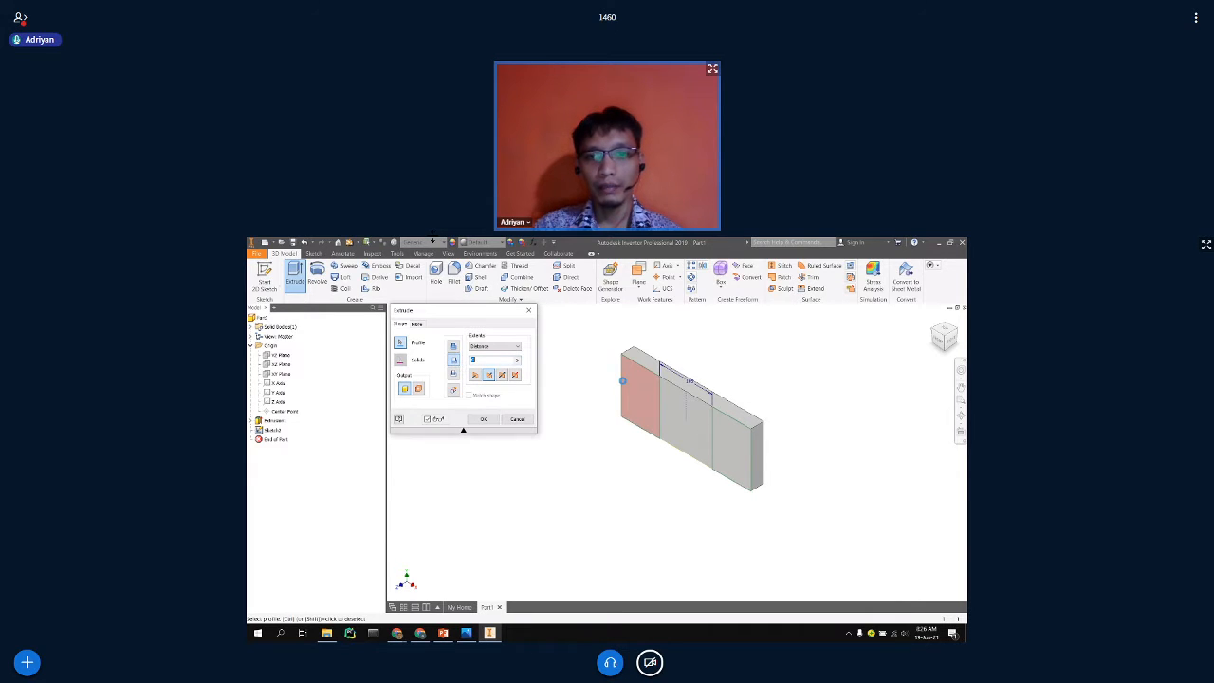
left_click(745, 447)
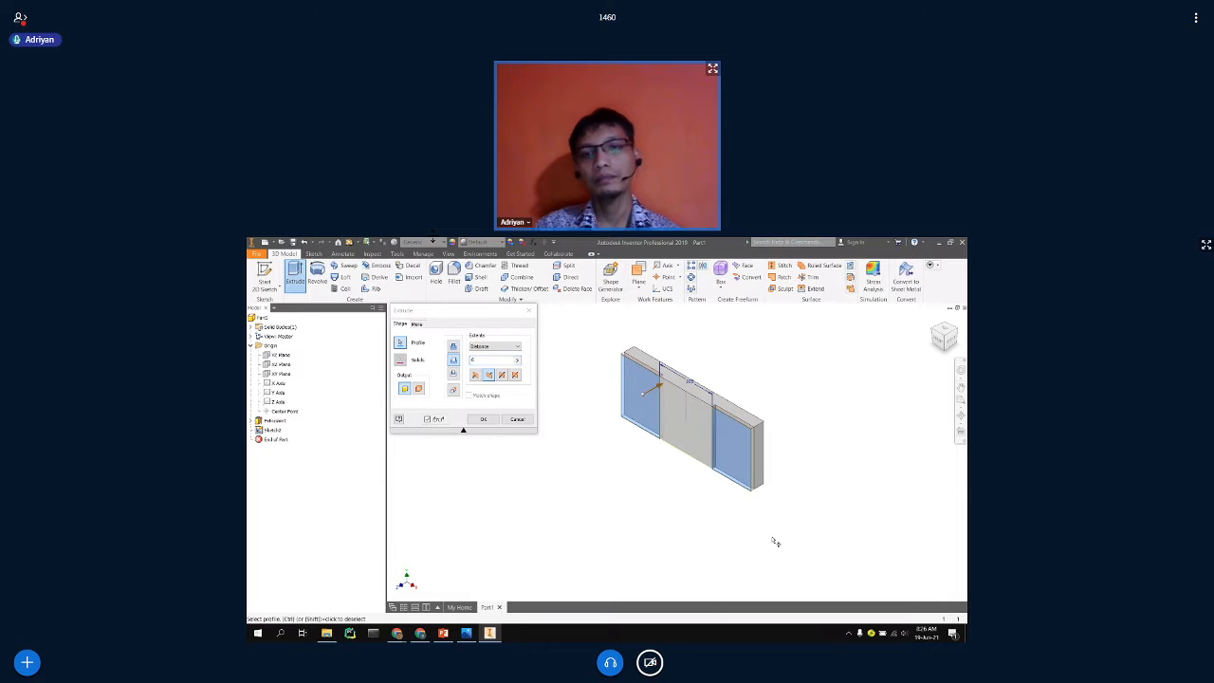
left_click(483, 419)
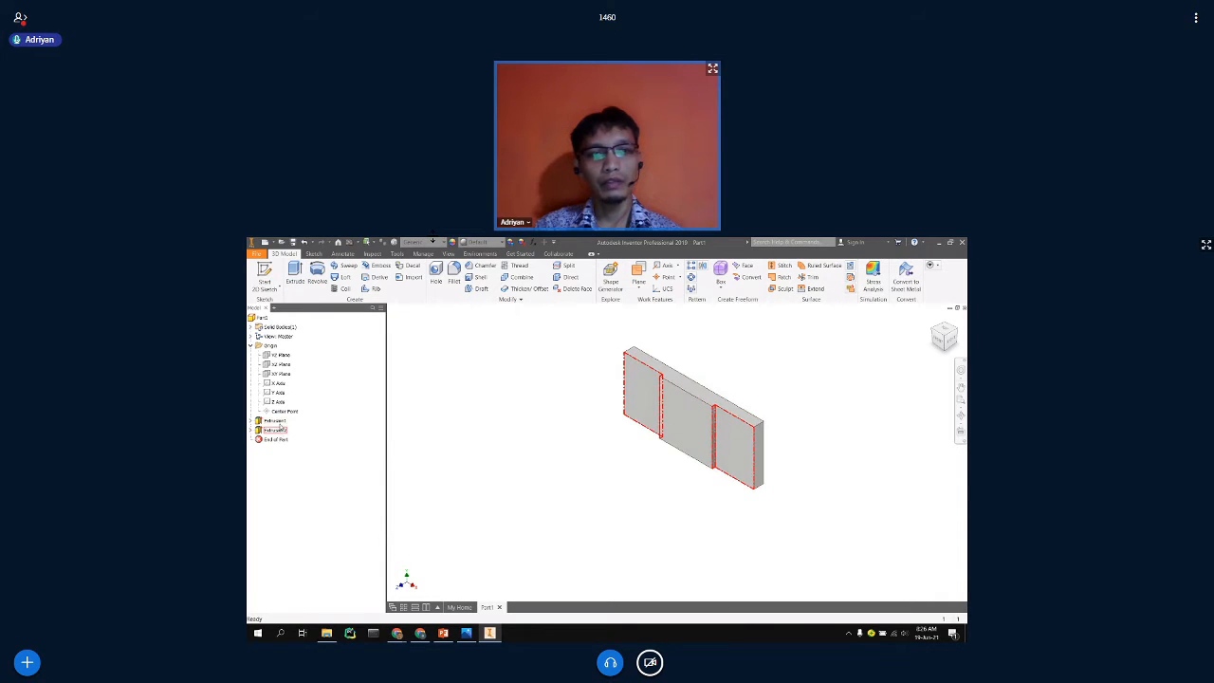
Start a sketch on the plate's back face, and draw a centre rectangle from the origin, about 61 mm wide and nearly plate height.
left_click(933, 320)
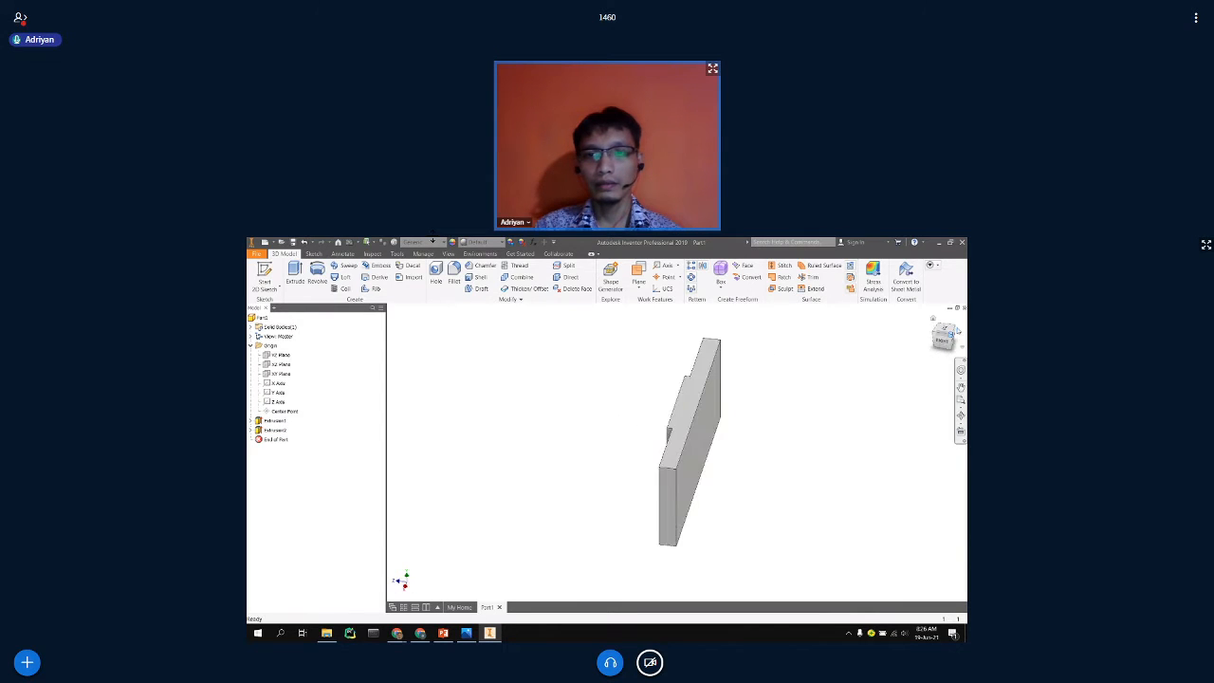
left_click(689, 451)
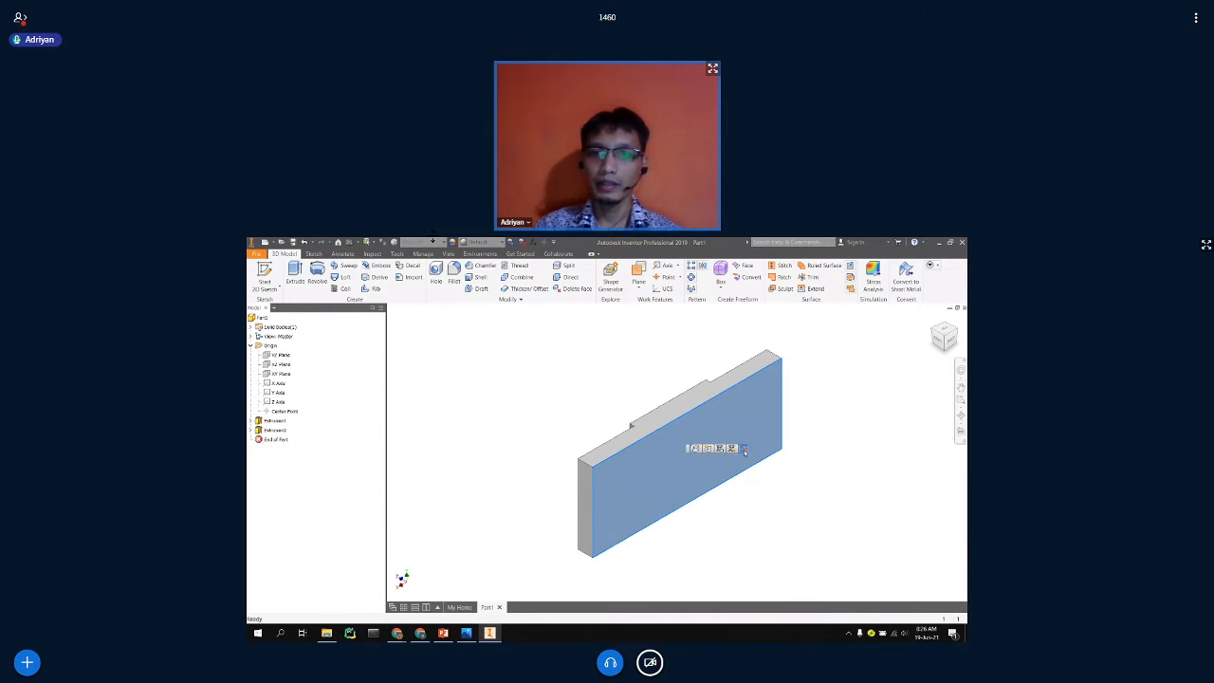
left_click(743, 450)
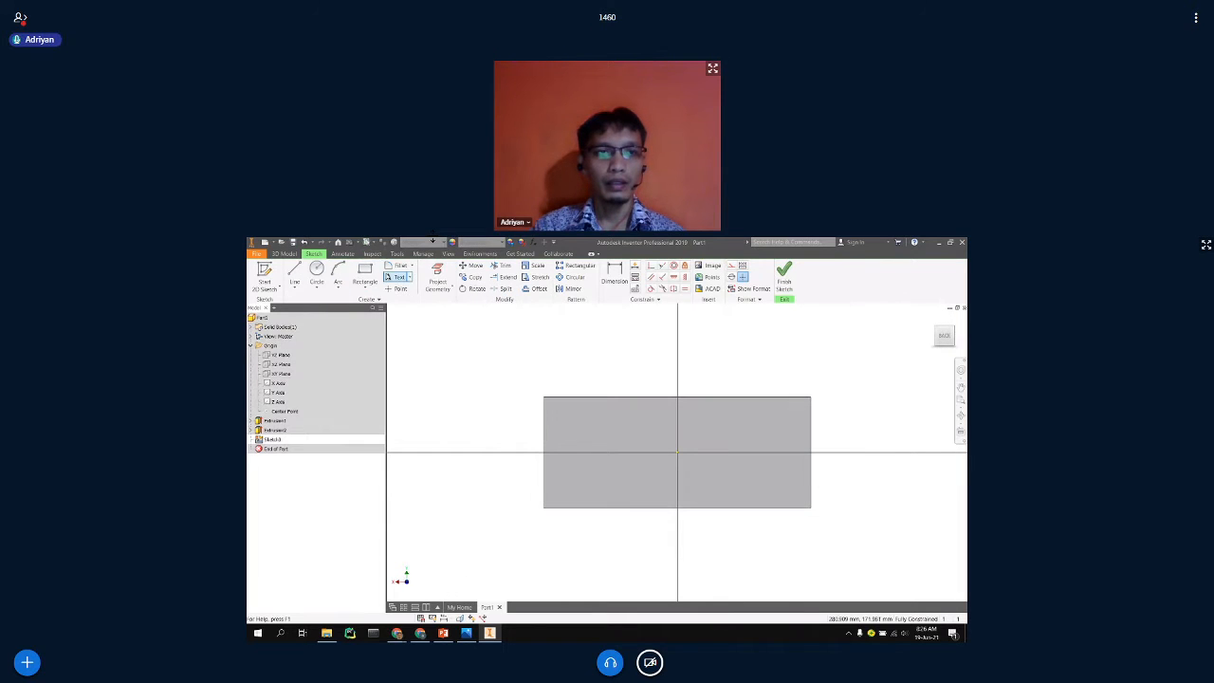
left_click(365, 283)
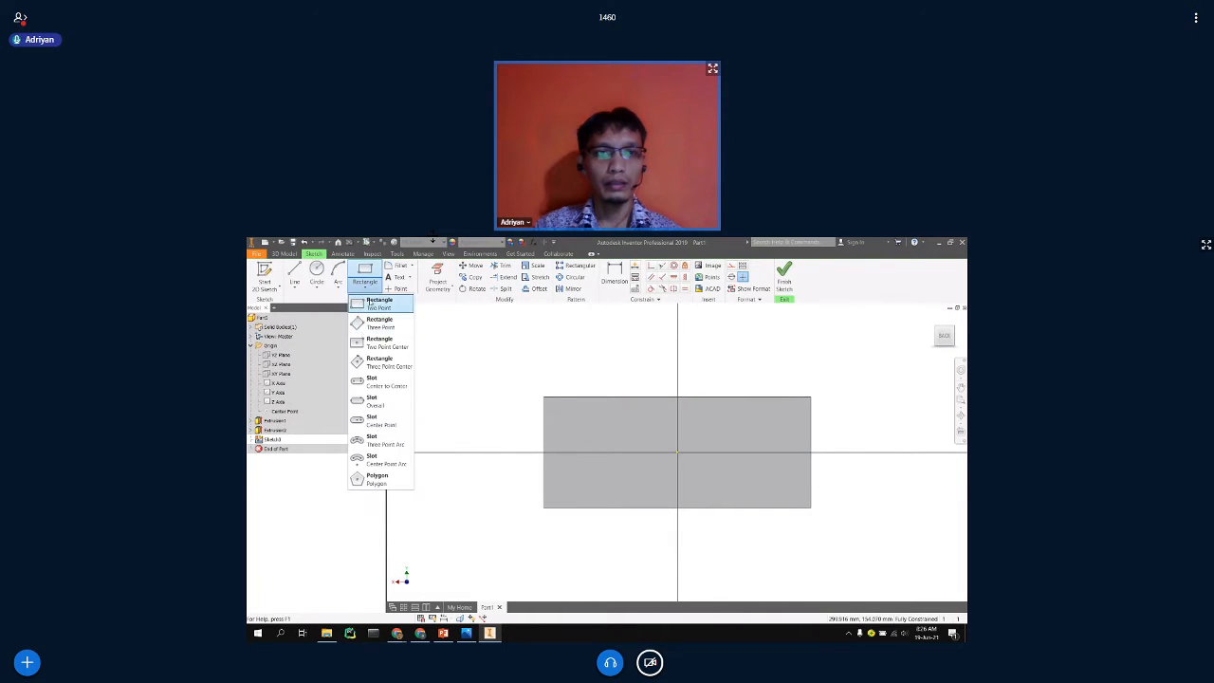
left_click(380, 358)
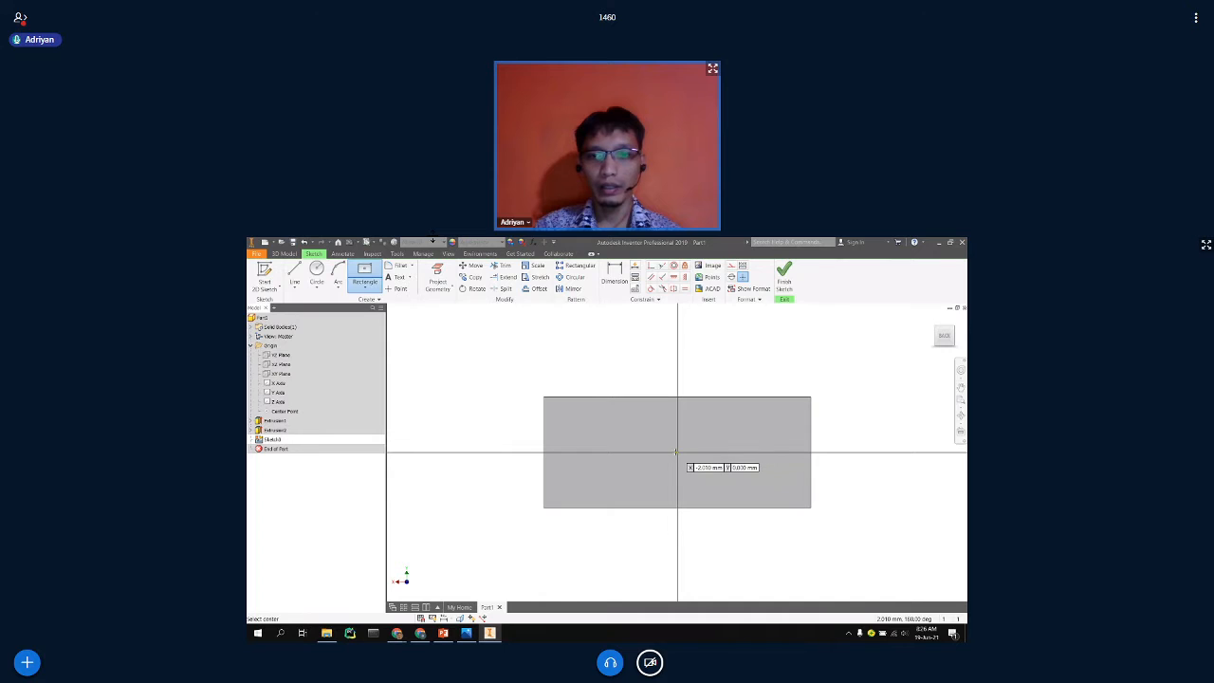
left_click(677, 452)
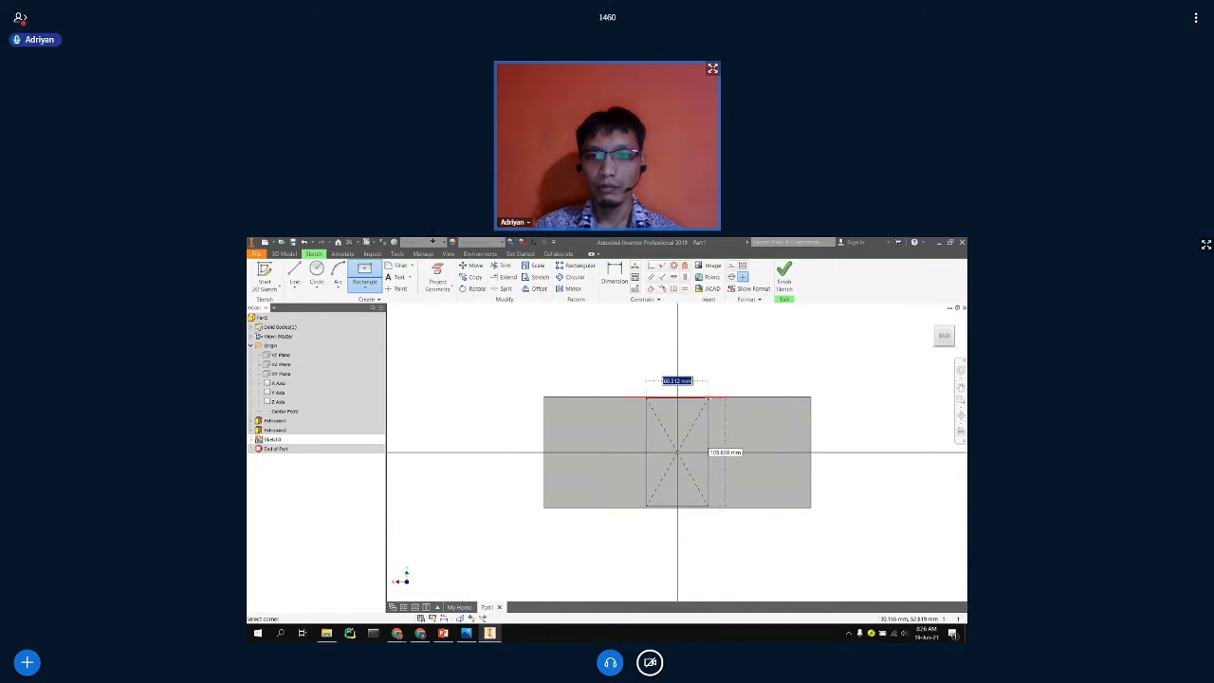
key("Escape")
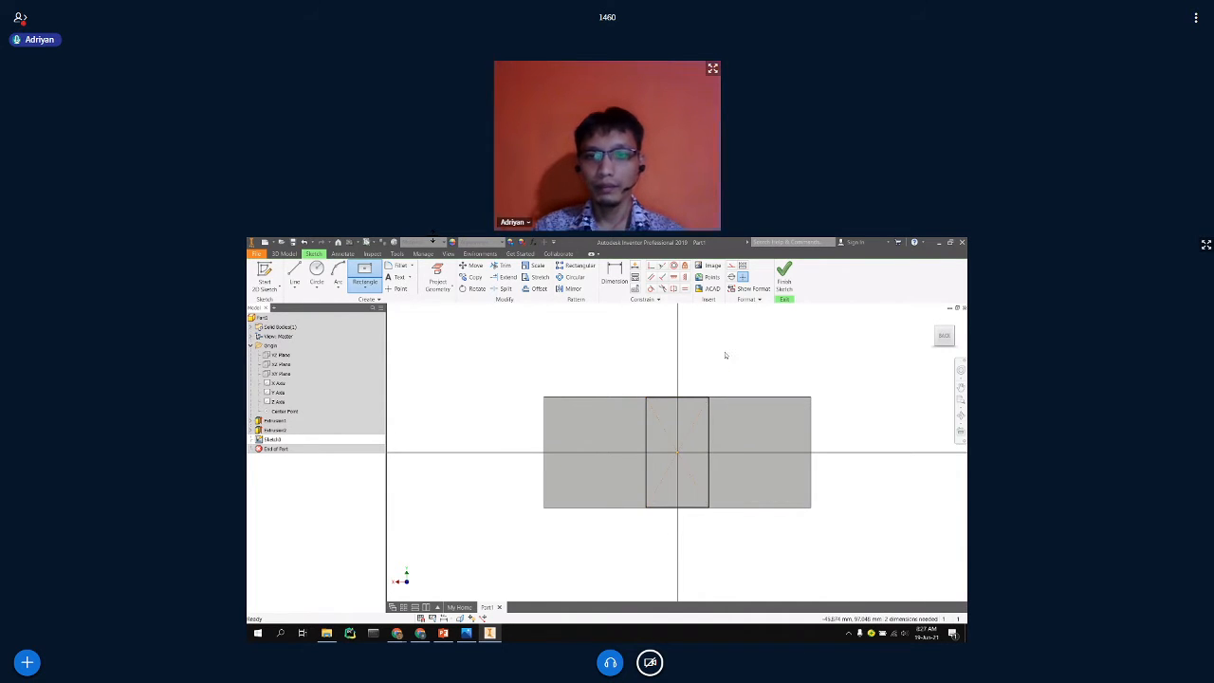
Make the centre rectangle's upper side collinear with the plate's upper edge.
left_click_drag(708, 418, 708, 418)
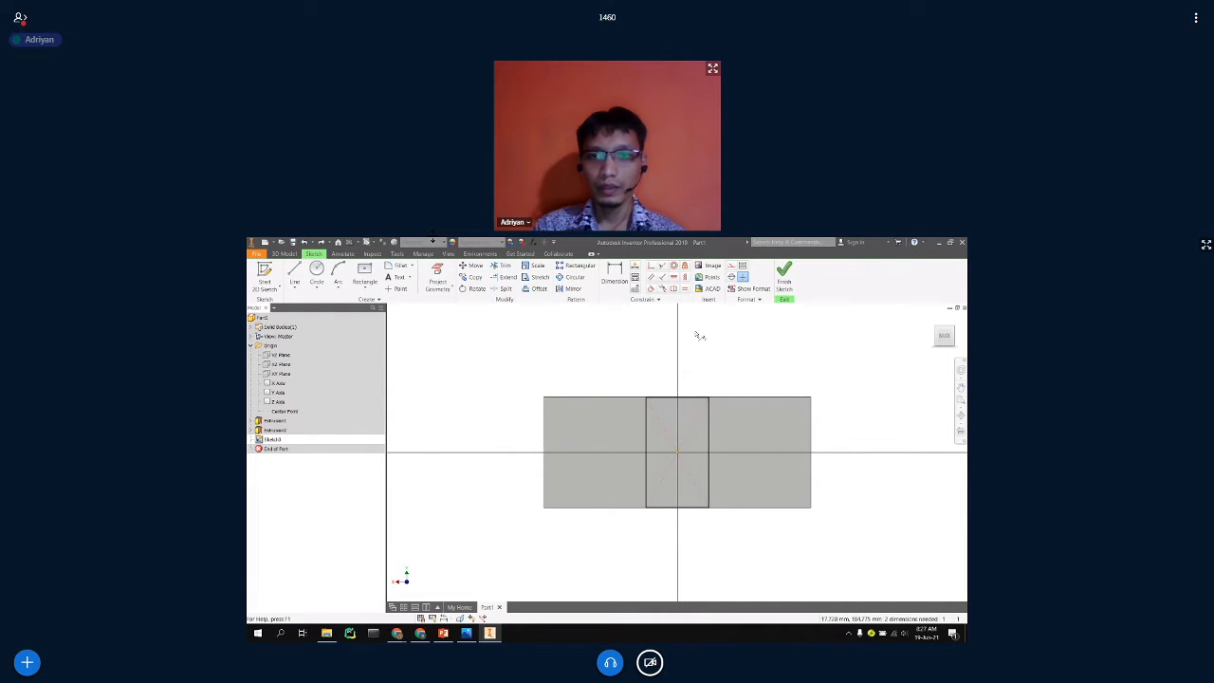
left_click(699, 398)
left_click(722, 397)
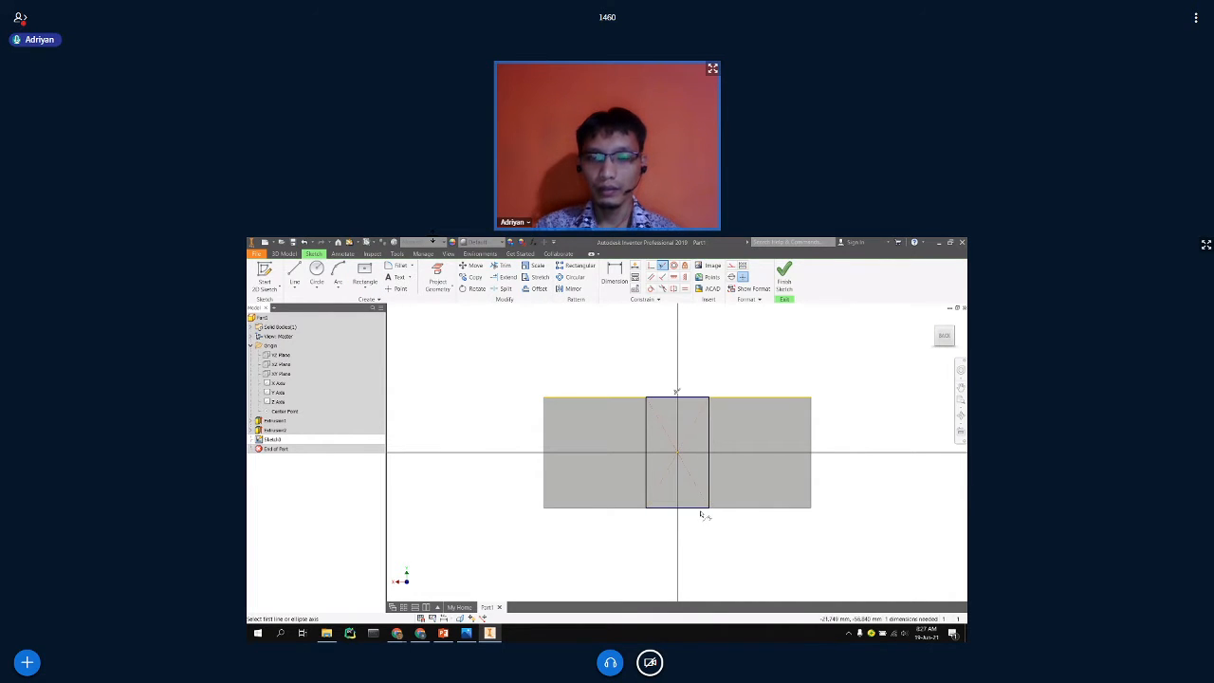
Dimension the centre rectangle's width, linking it to the 105 mm dimension shown from the end-recess cut.
key("d")
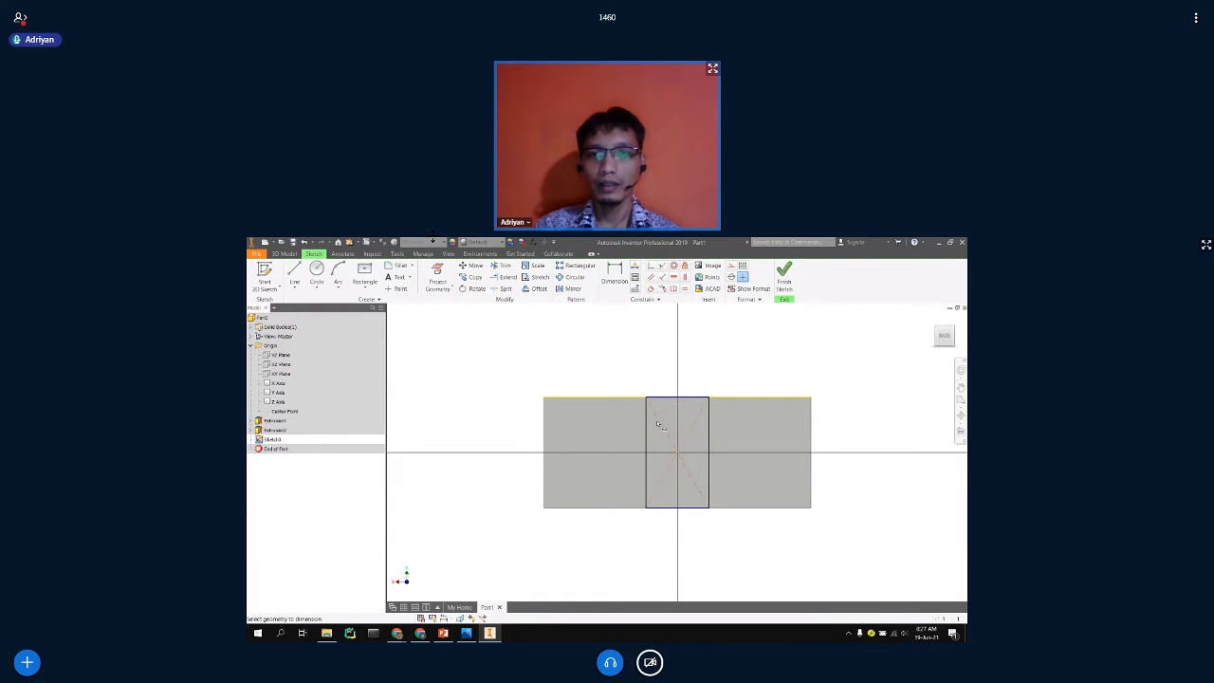
left_click(665, 399)
left_click(676, 381)
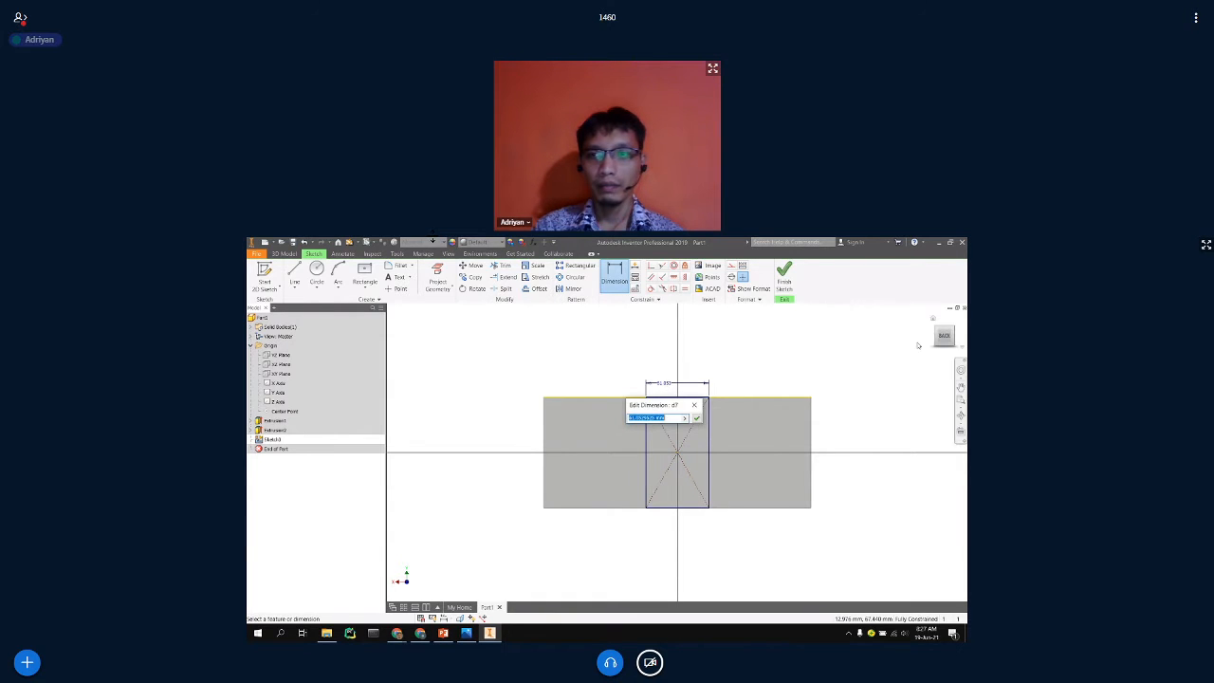
key("Return")
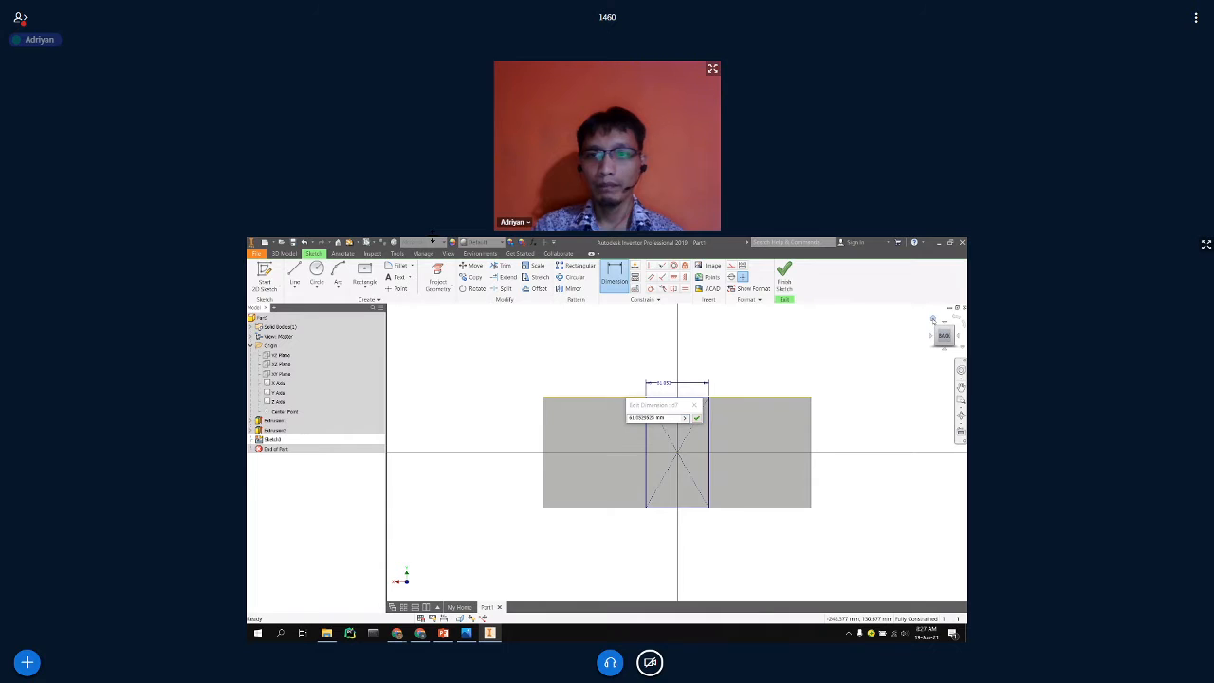
left_click(933, 319)
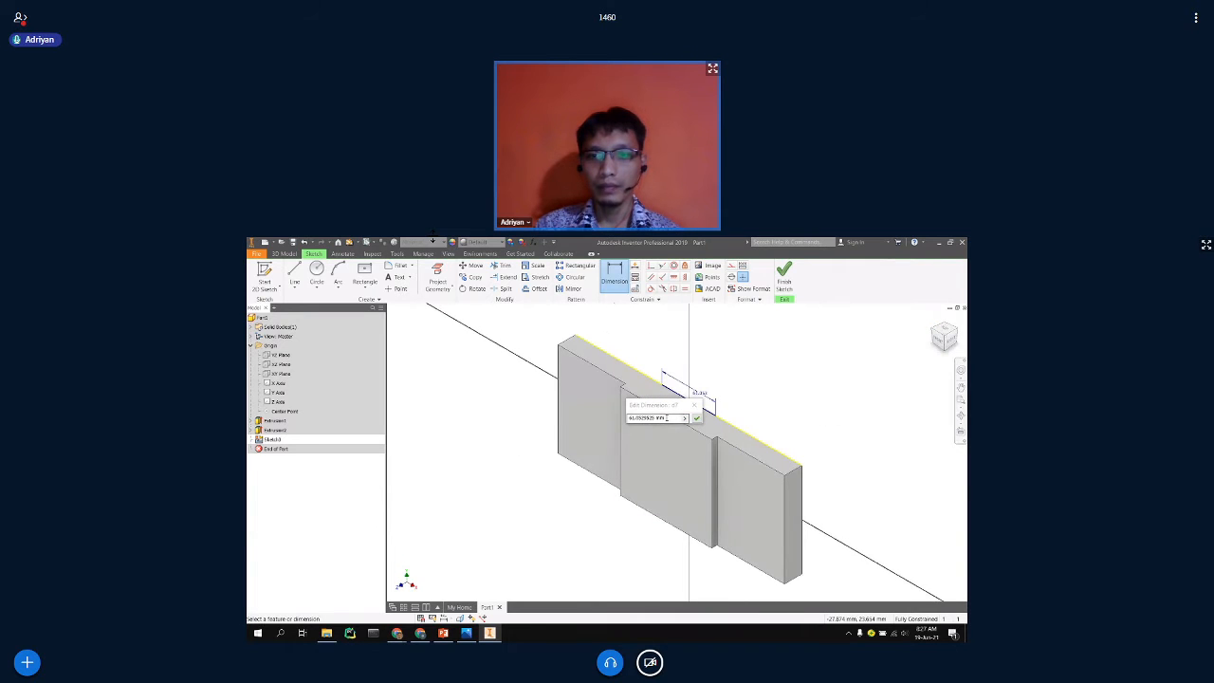
left_click(684, 419)
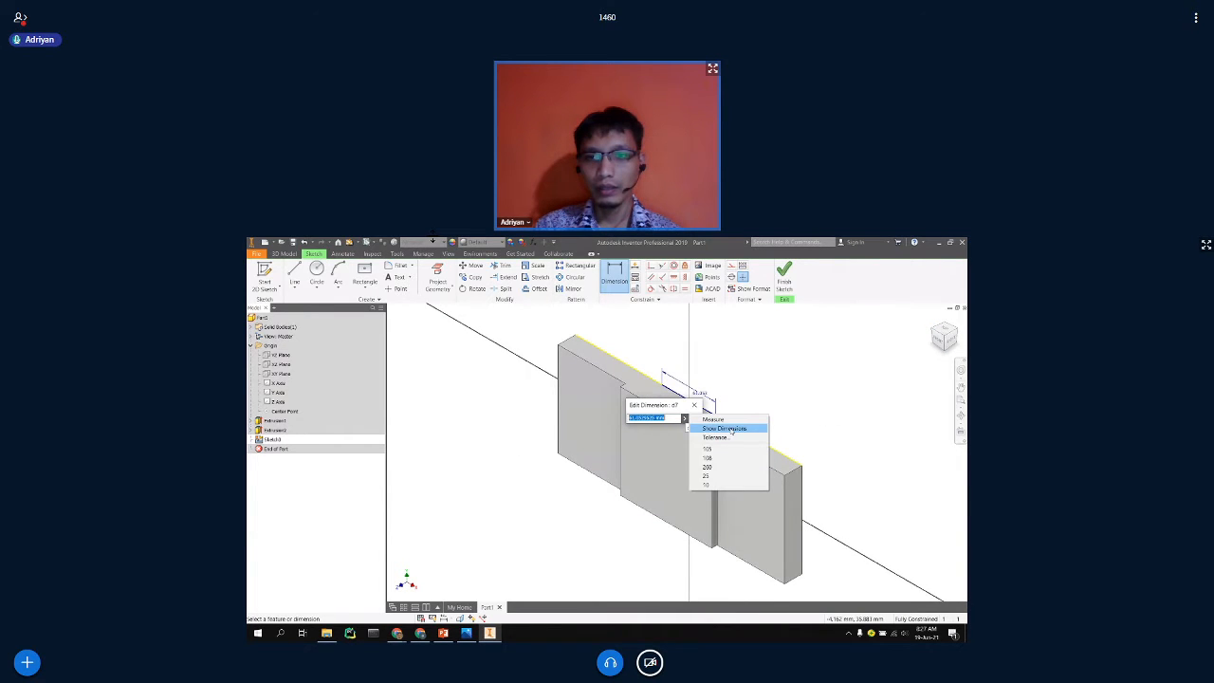
left_click(731, 430)
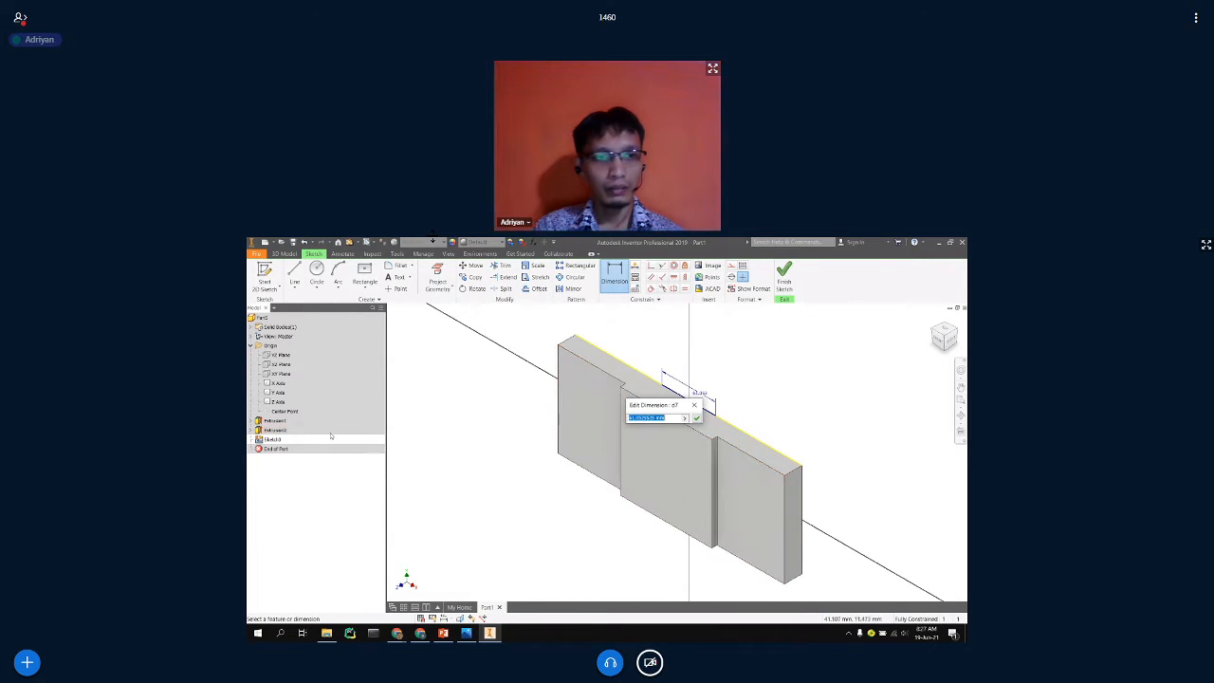
left_click(736, 471)
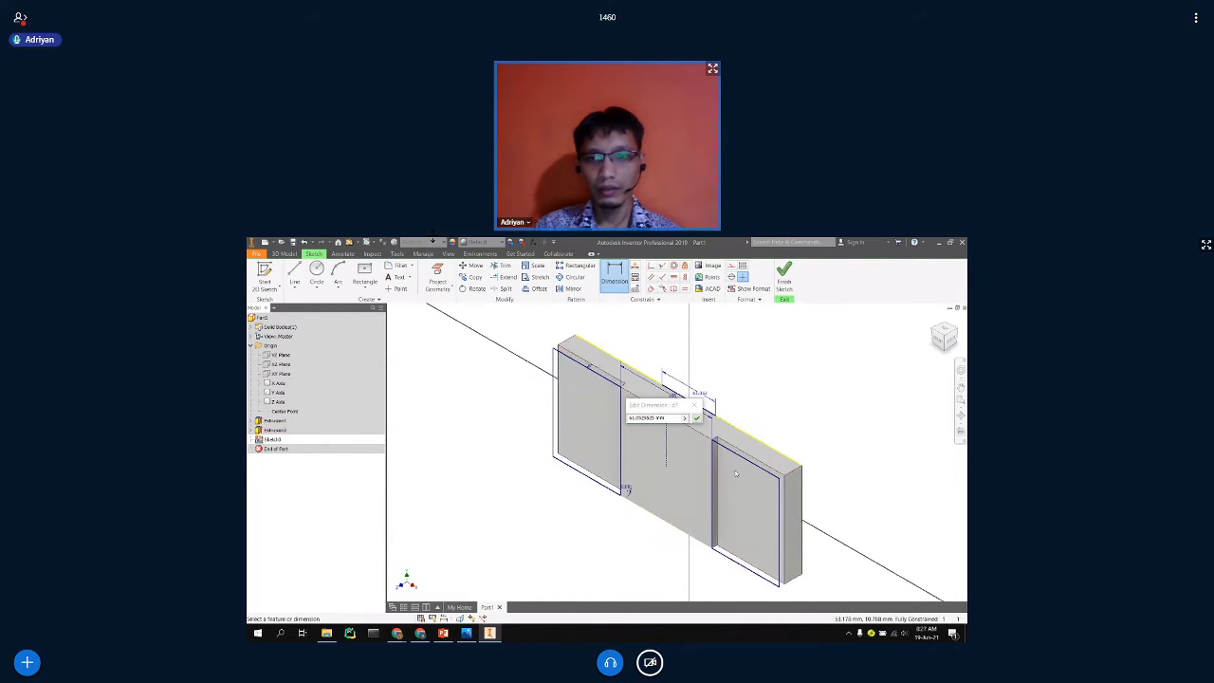
left_click_drag(656, 405, 599, 446)
left_click(672, 394)
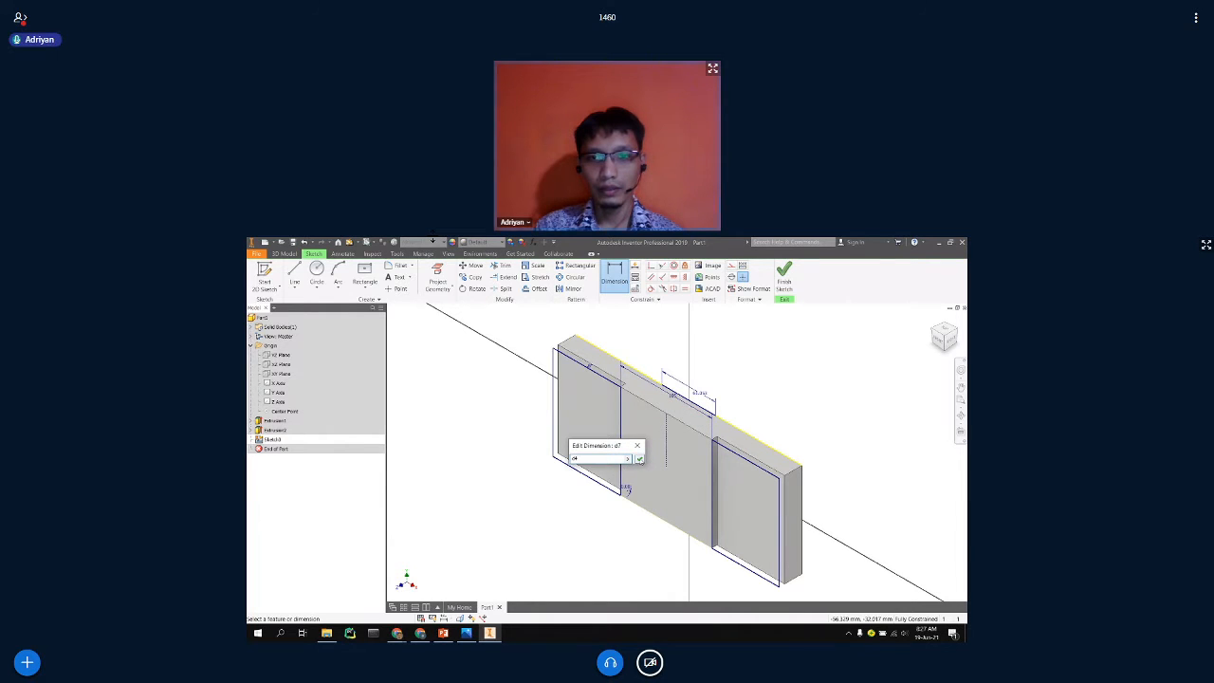
key("Return")
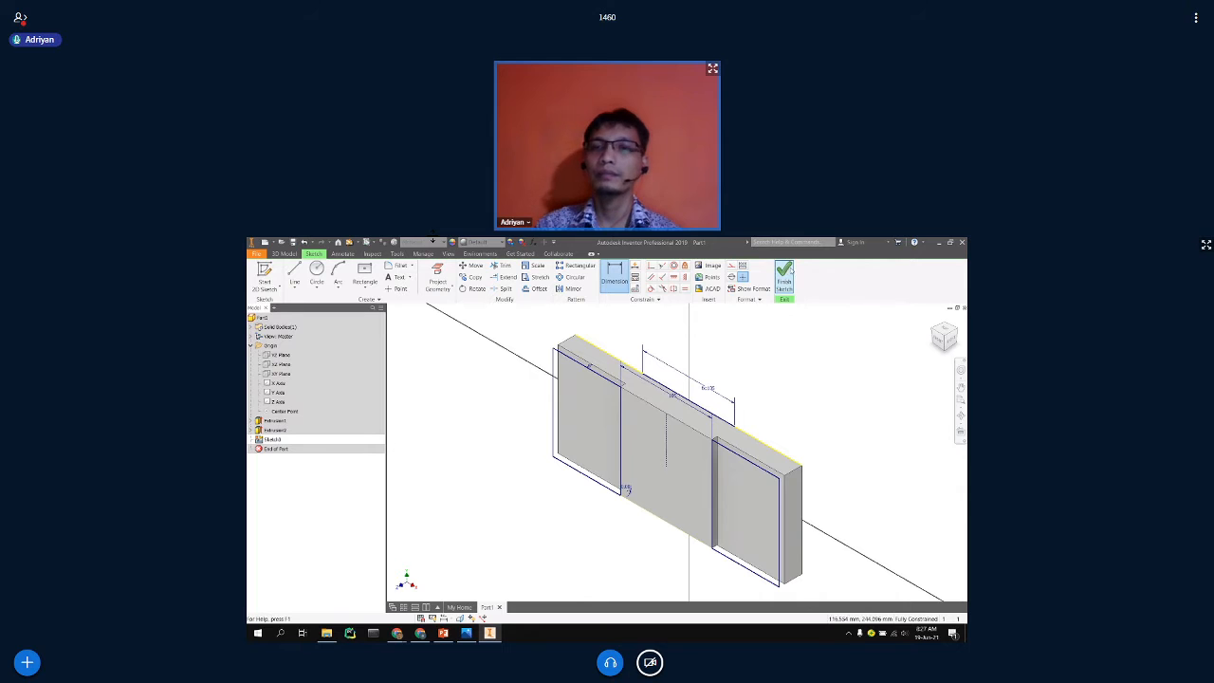
Finish the back-face sketch and cut its centre rectangle 6 mm deep into the plate with Extrude.
left_click(783, 277)
left_click(939, 337)
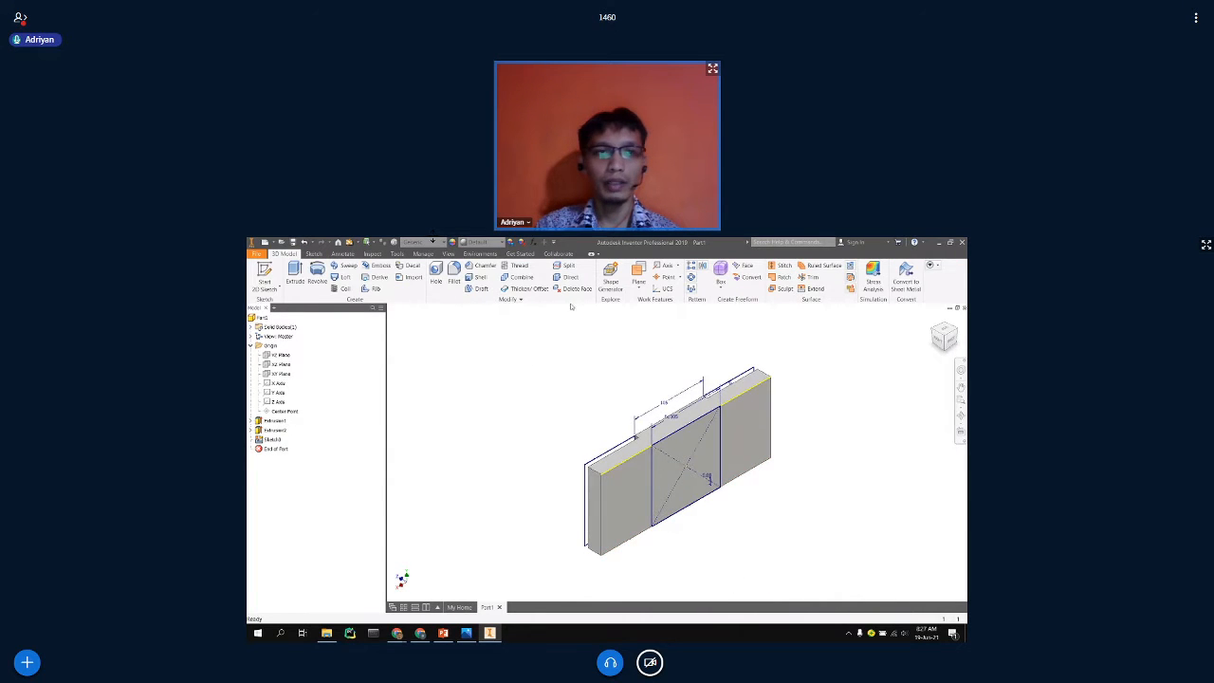
left_click(295, 275)
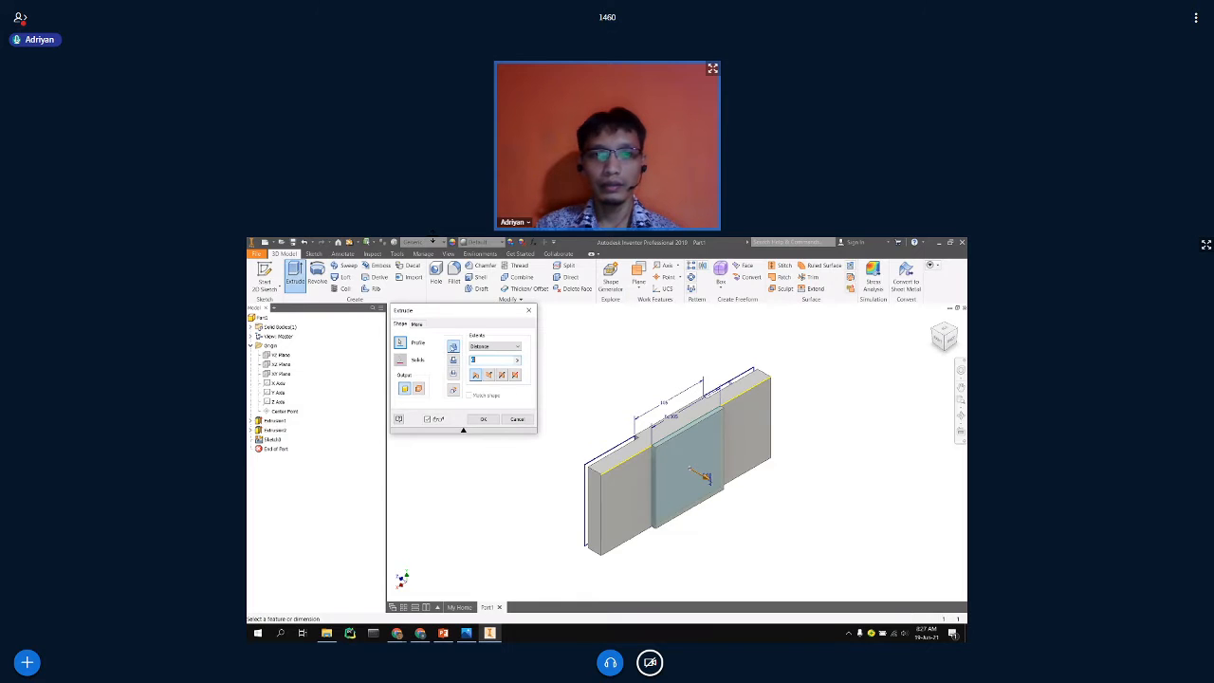
left_click(452, 360)
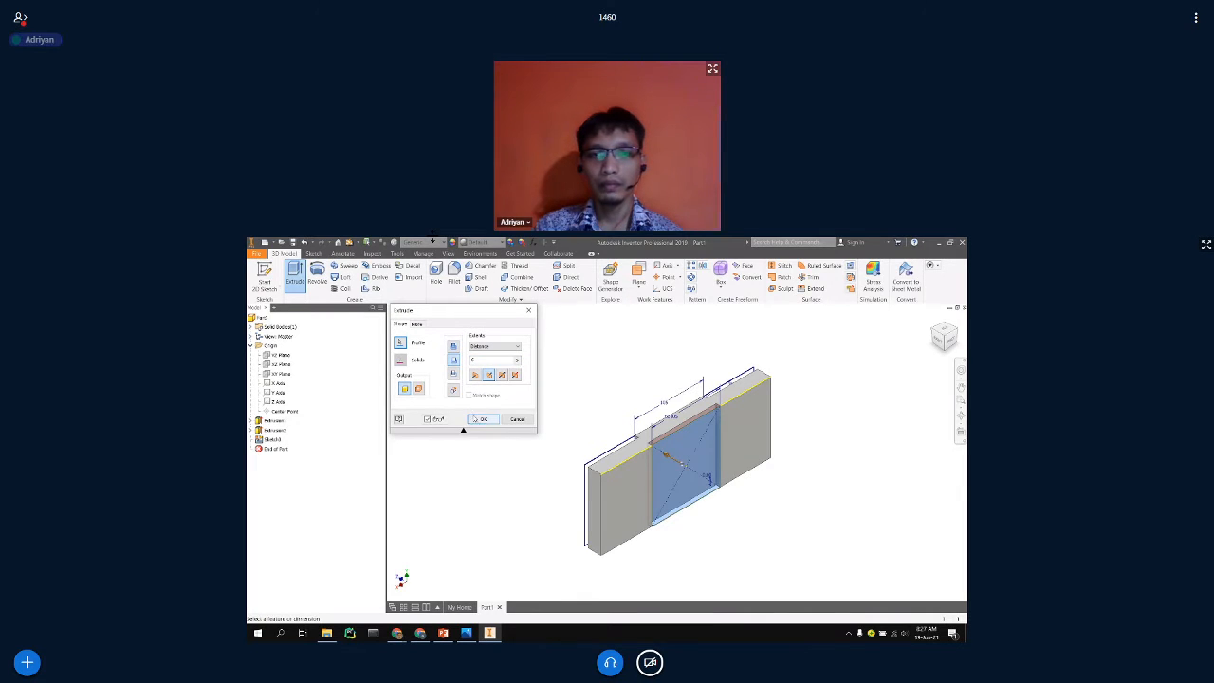
left_click(483, 419)
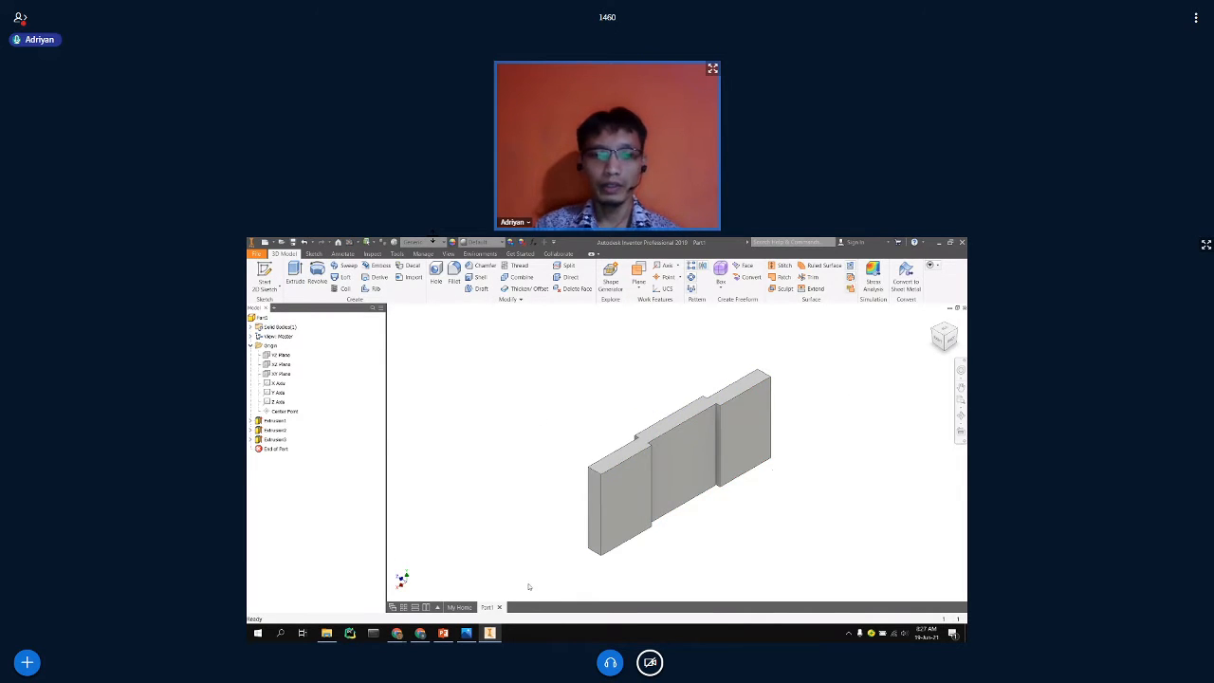
Compare the modelled plate with the base plate in the reference drawing.
mouse_move(476, 634)
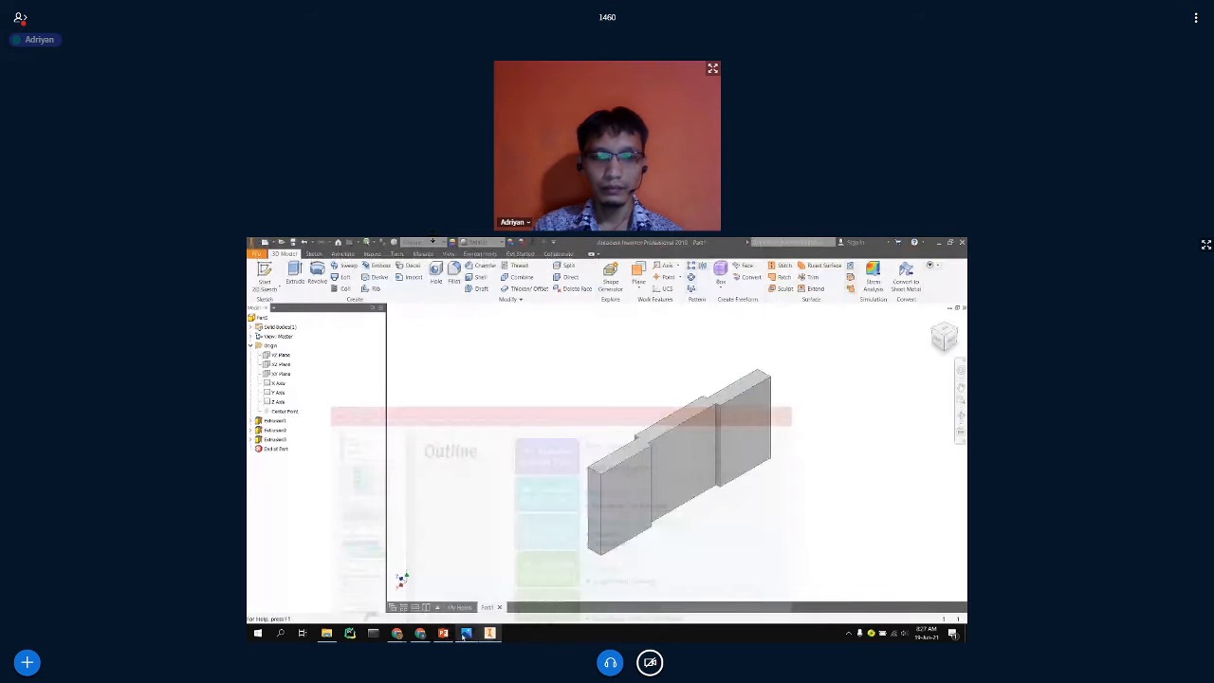
left_click(512, 617)
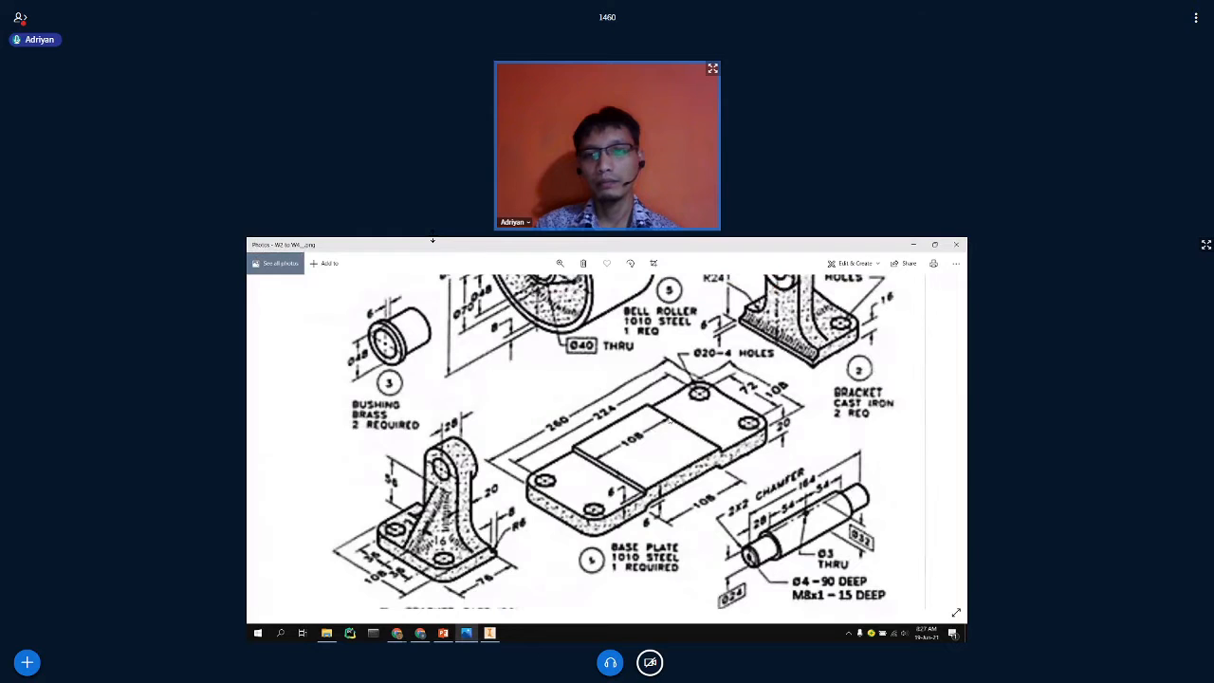
left_click(490, 632)
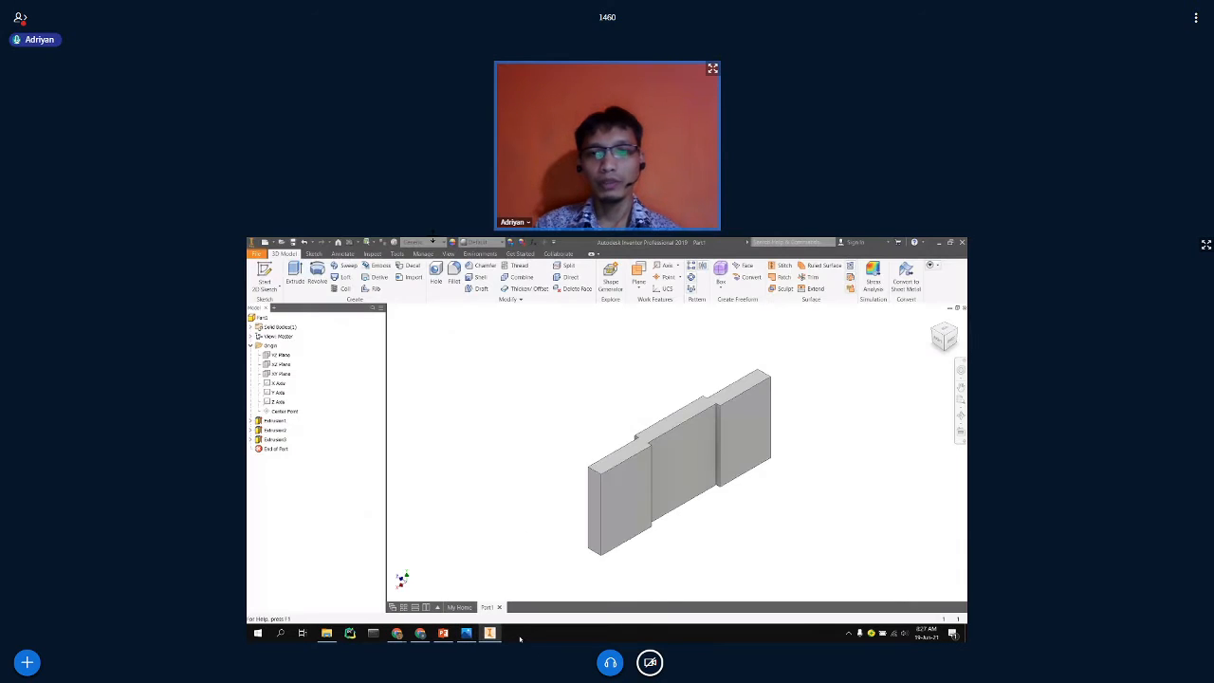
left_click(601, 468)
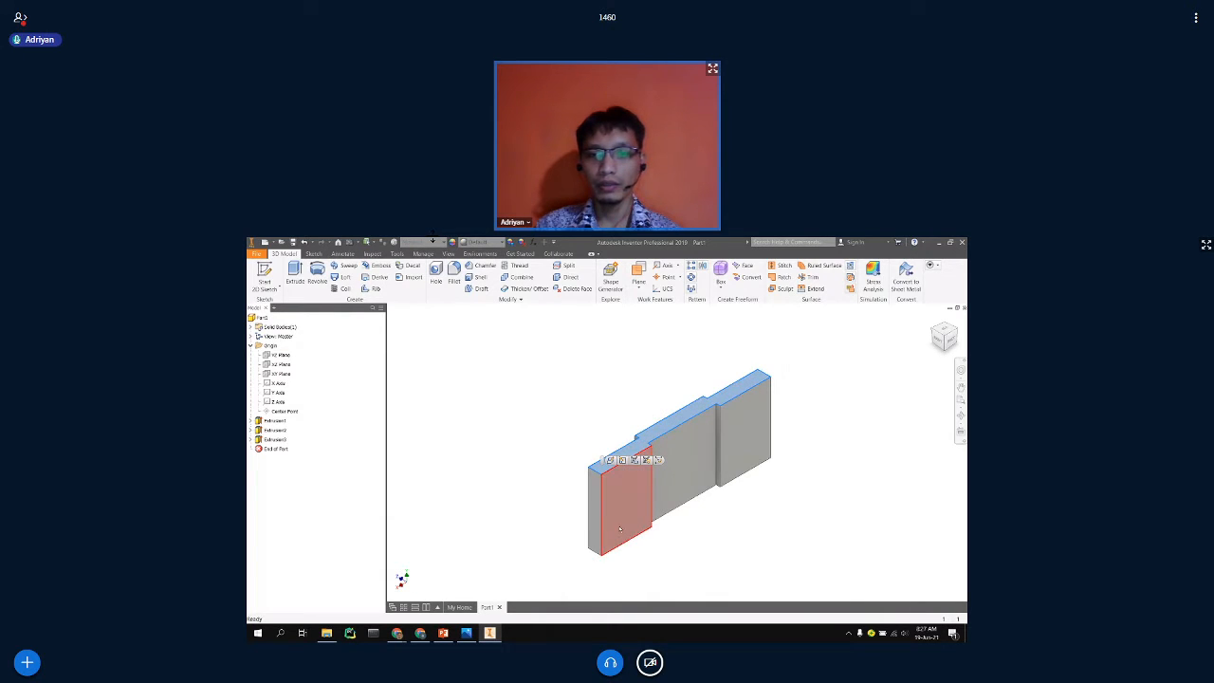
left_click(414, 386)
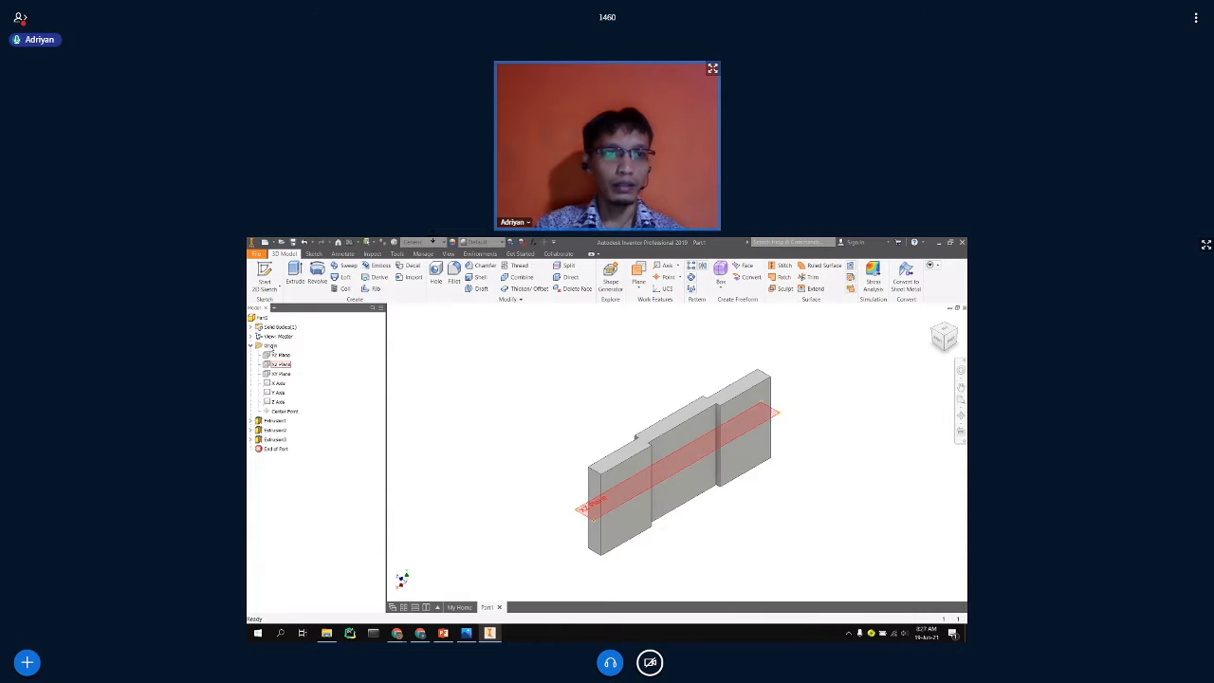
Create a new part document alongside the existing plate model.
left_click(280, 327)
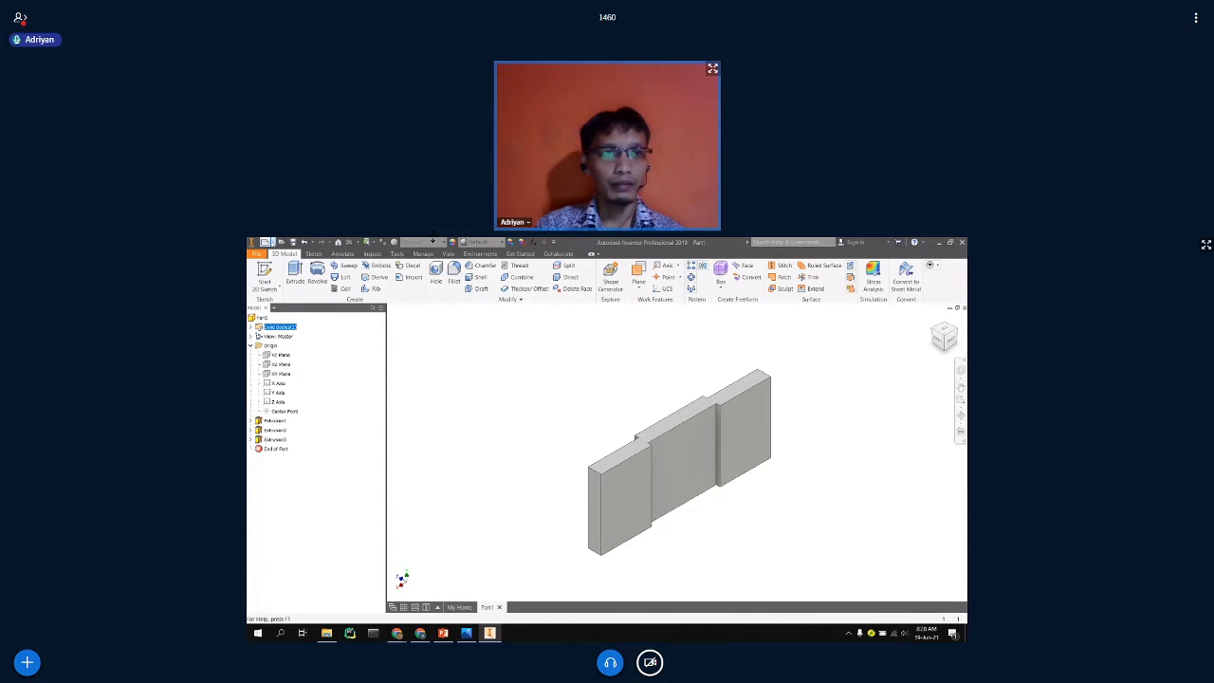
left_click(273, 243)
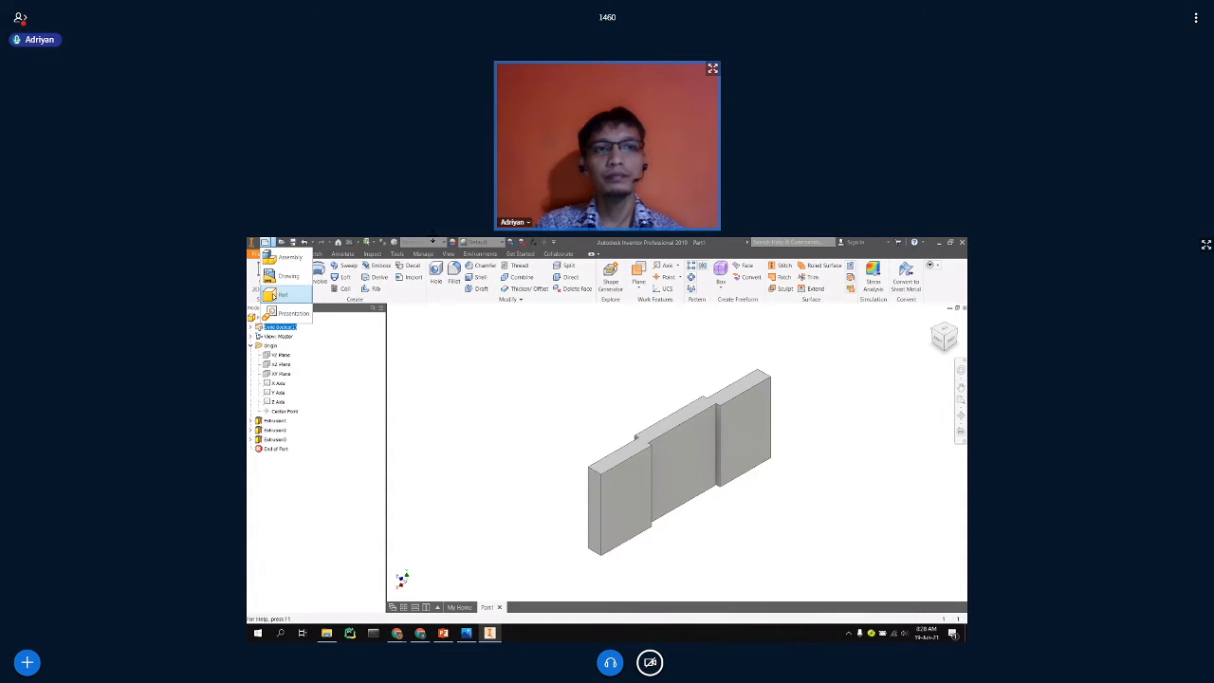
left_click(281, 295)
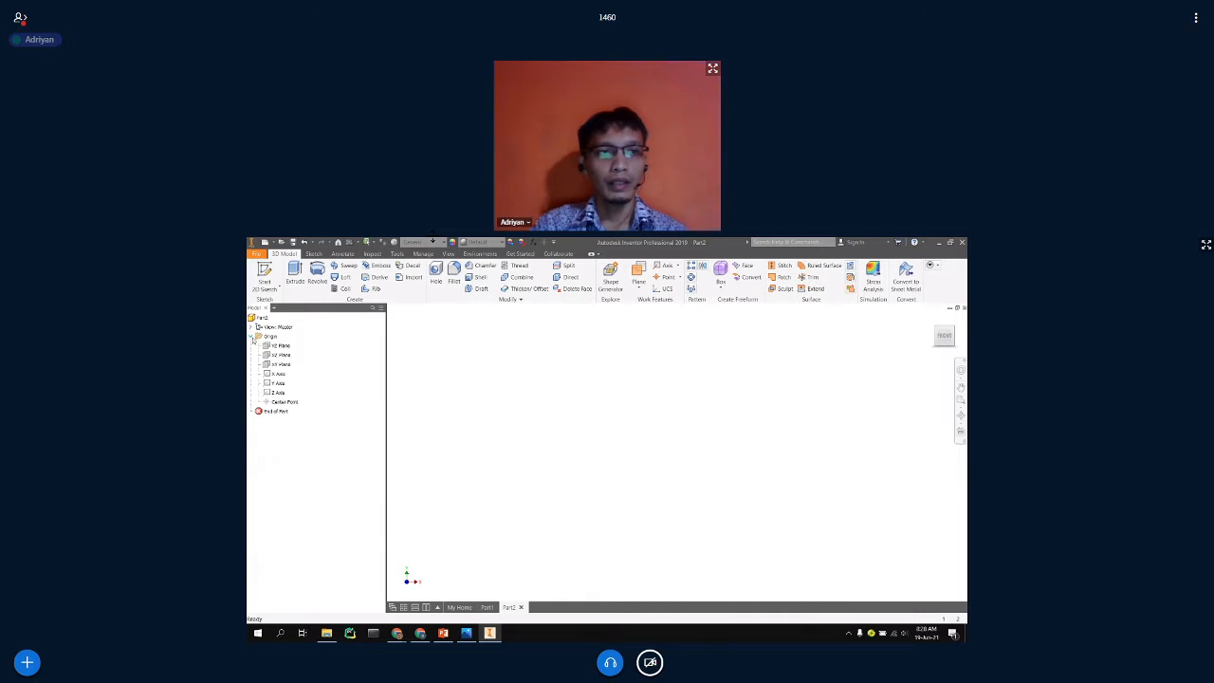
Examine the first part's stepped profile edge-on and highlight its three extrusions.
left_click(486, 607)
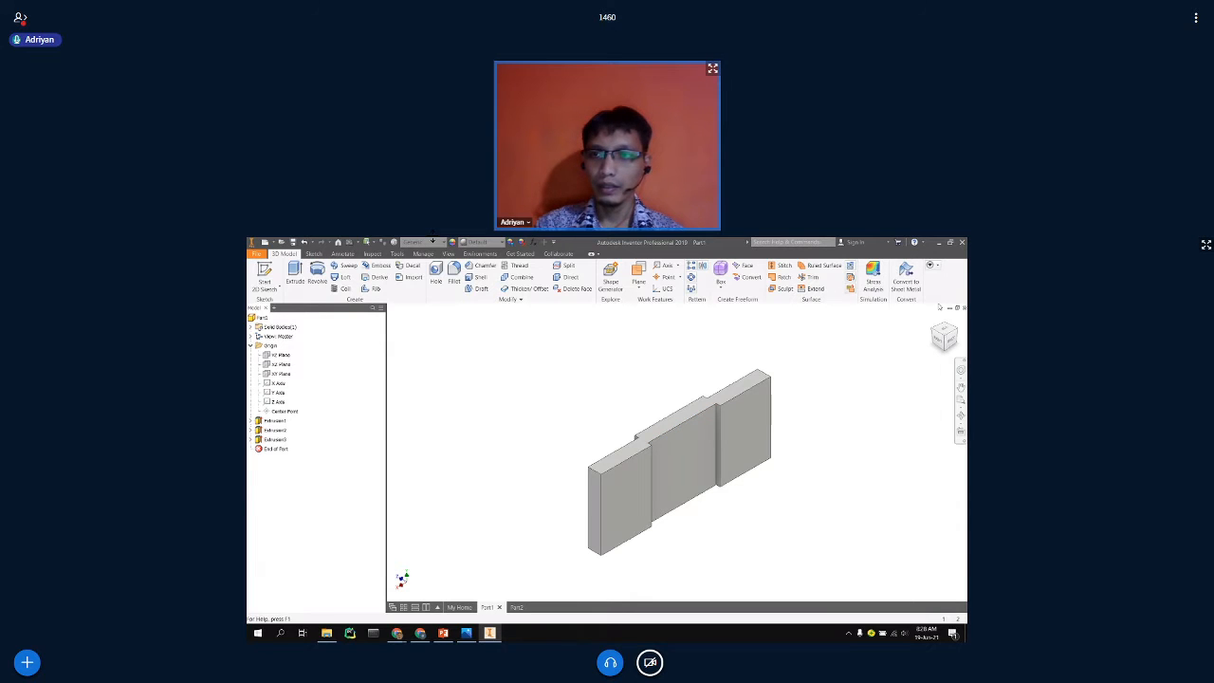
left_click(945, 332)
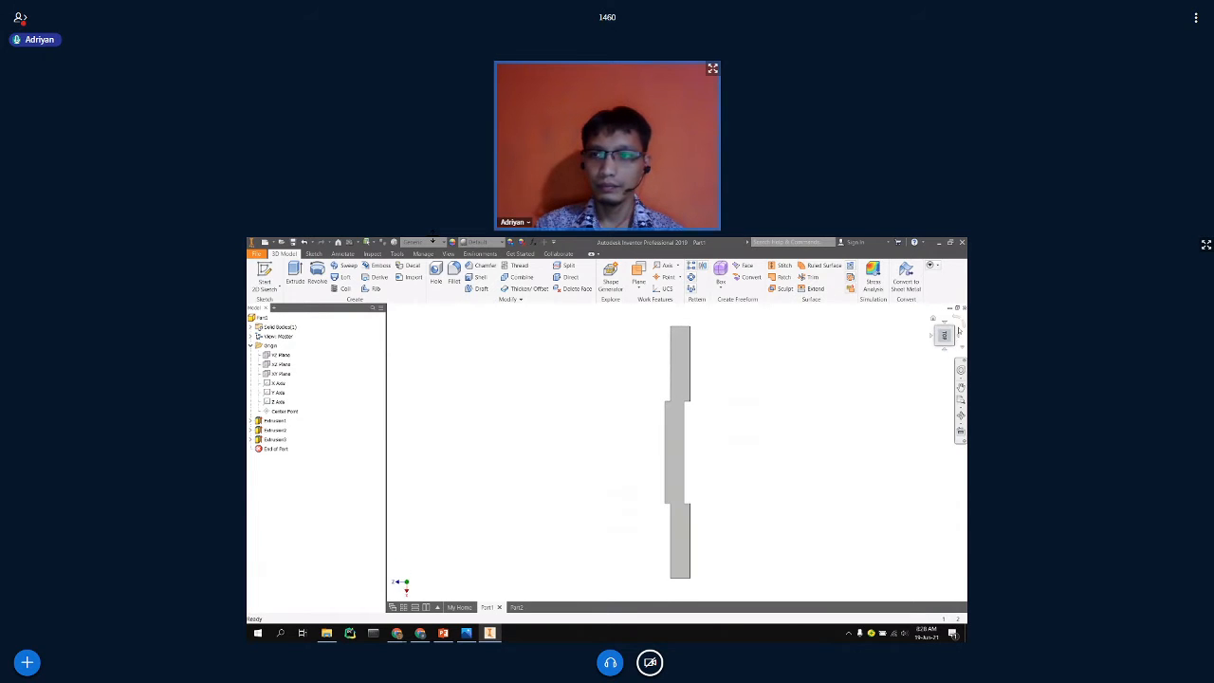
left_click(962, 325)
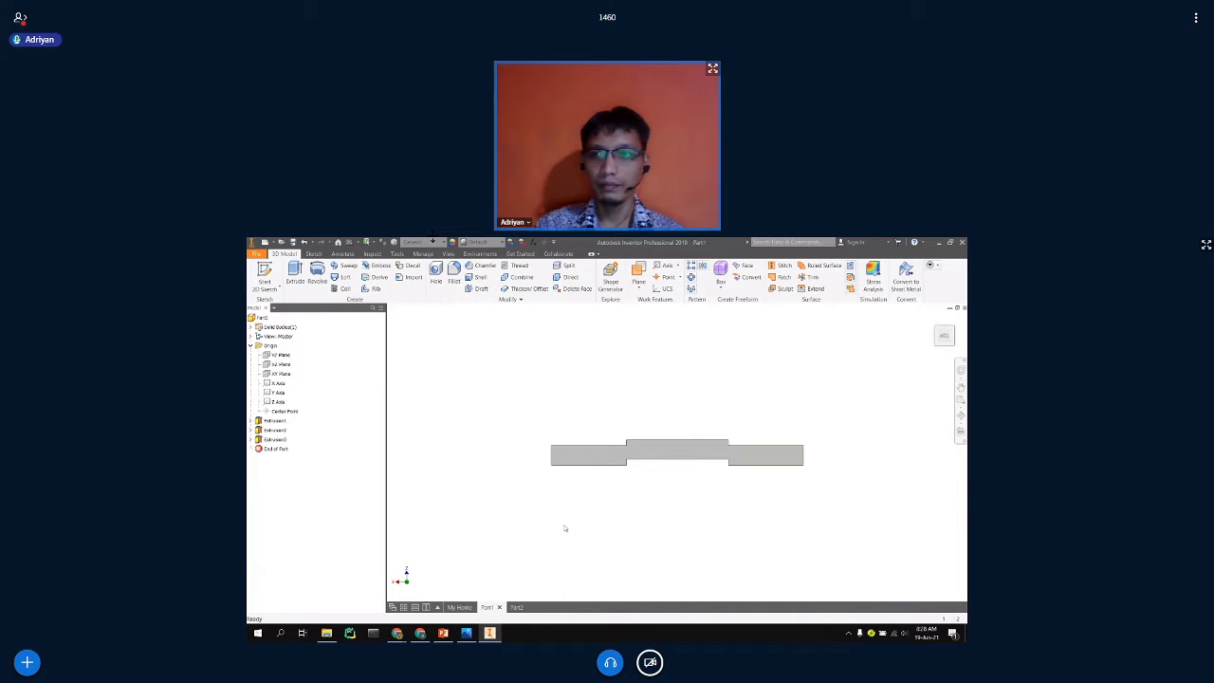
left_click(938, 335)
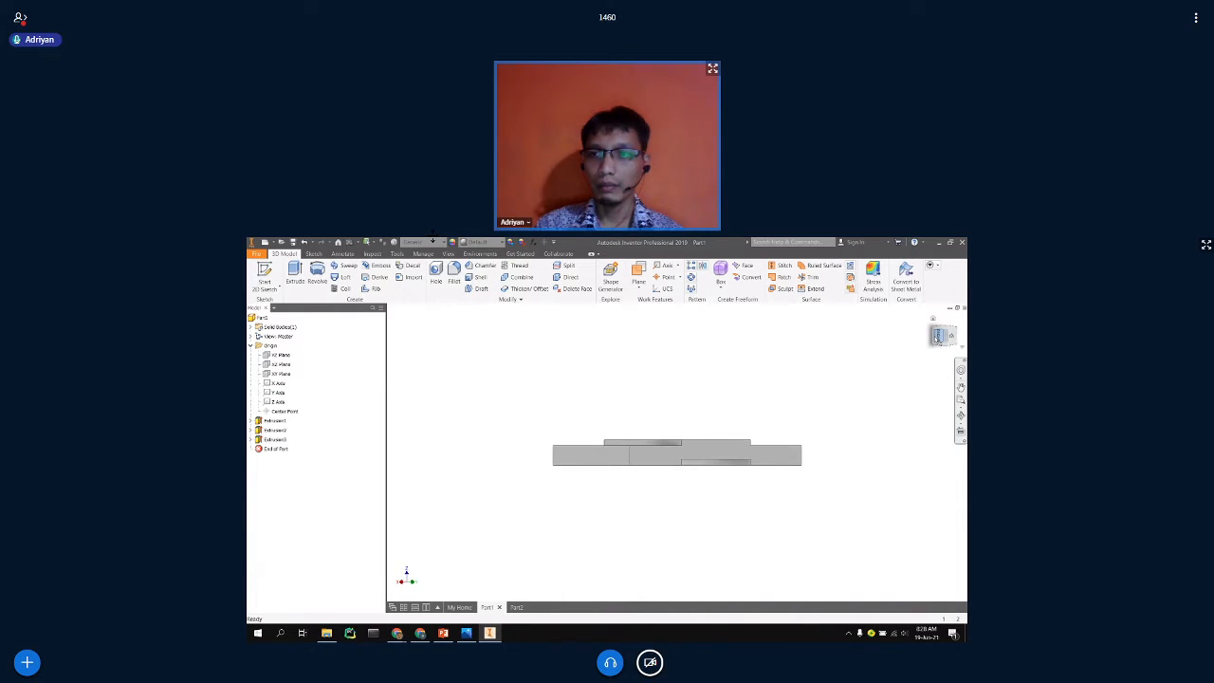
left_click(939, 335)
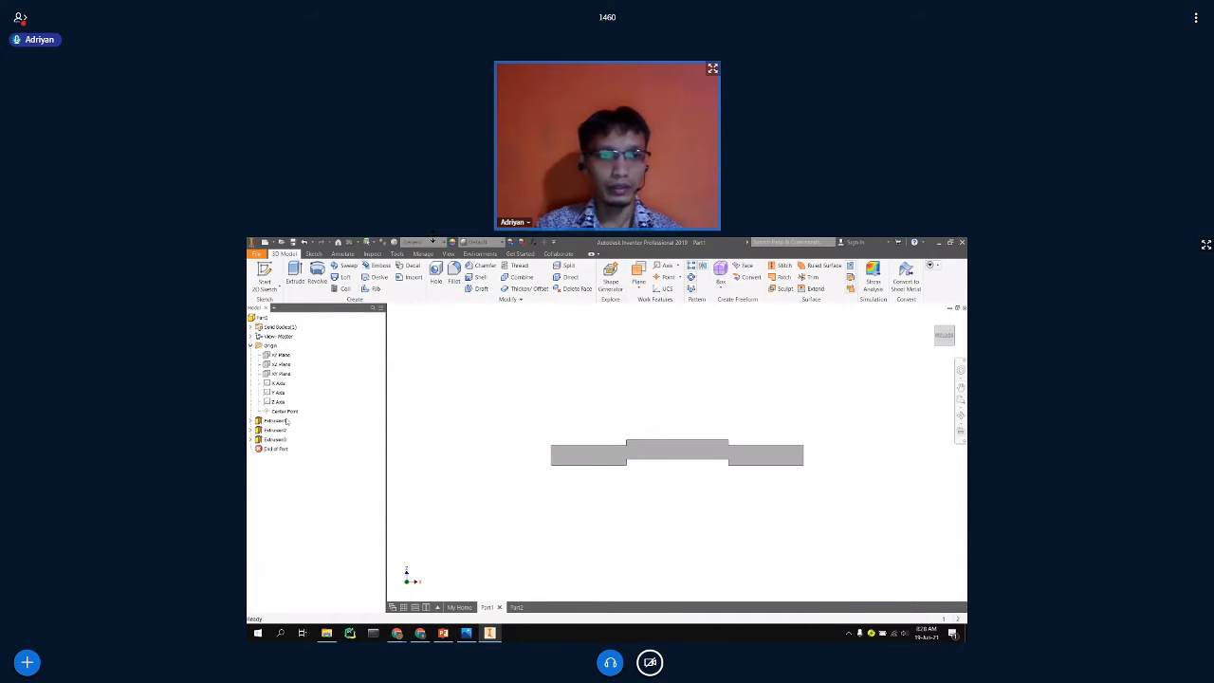
left_click(276, 420)
left_click(277, 439, "shift")
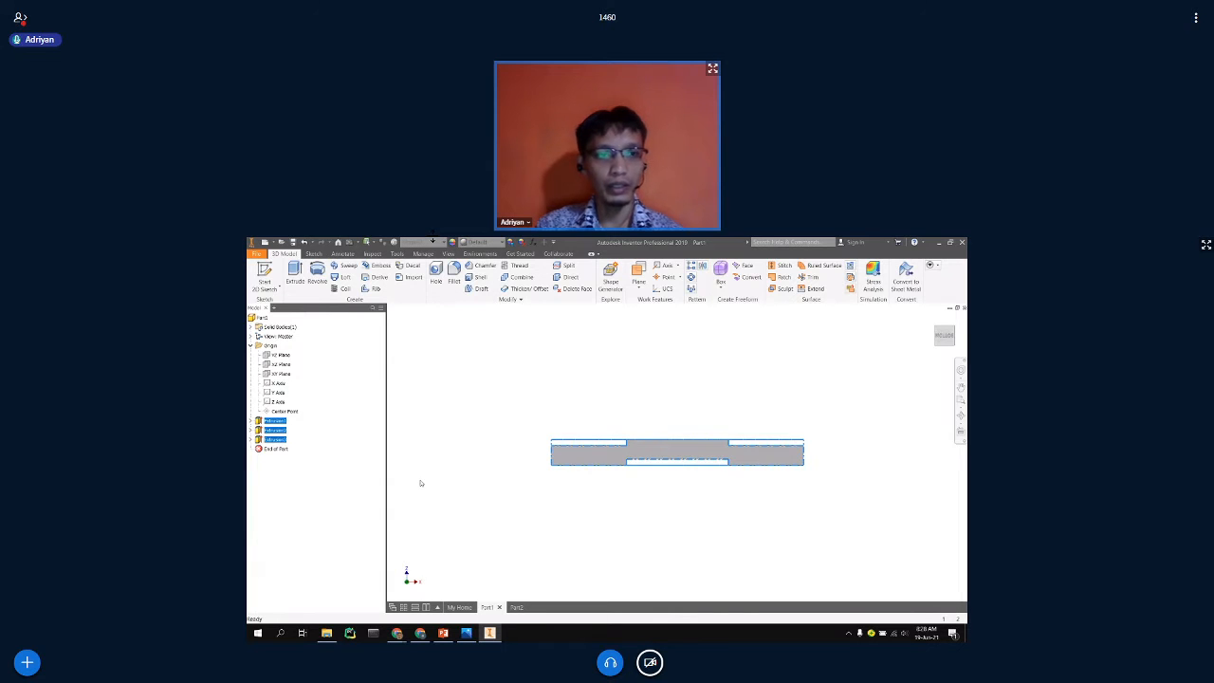
Return to the new empty part and start a sketch on its XZ plane.
left_click(516, 606)
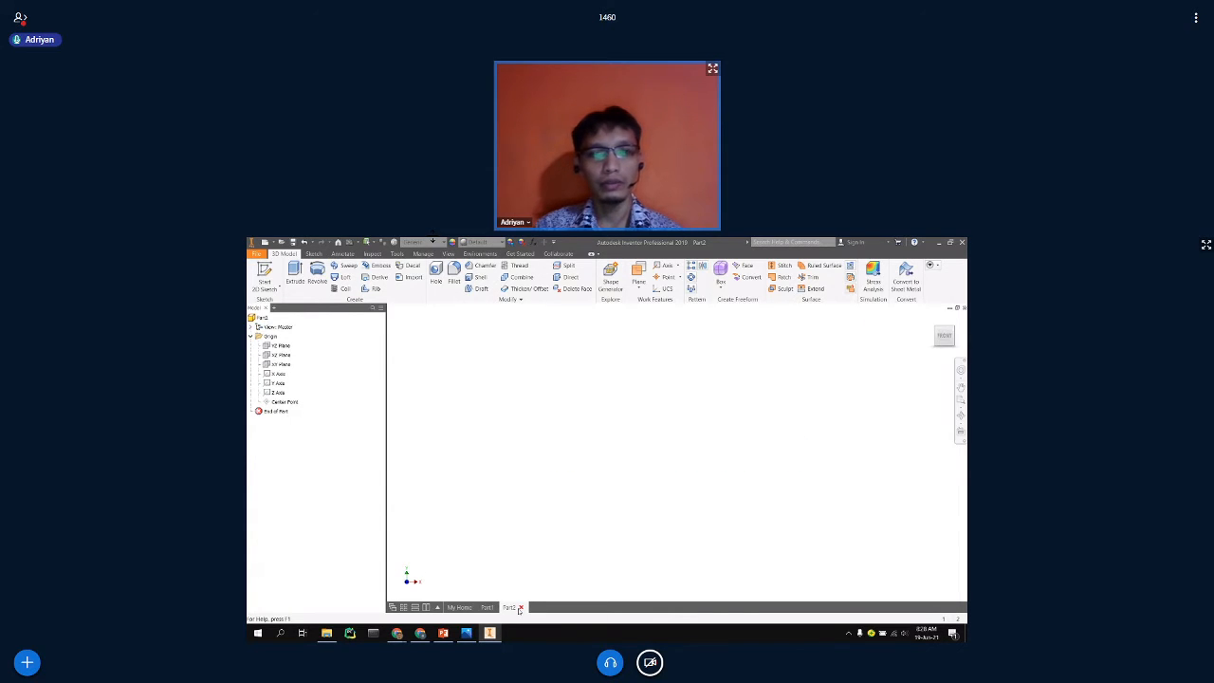
right_click(286, 355)
left_click(308, 381)
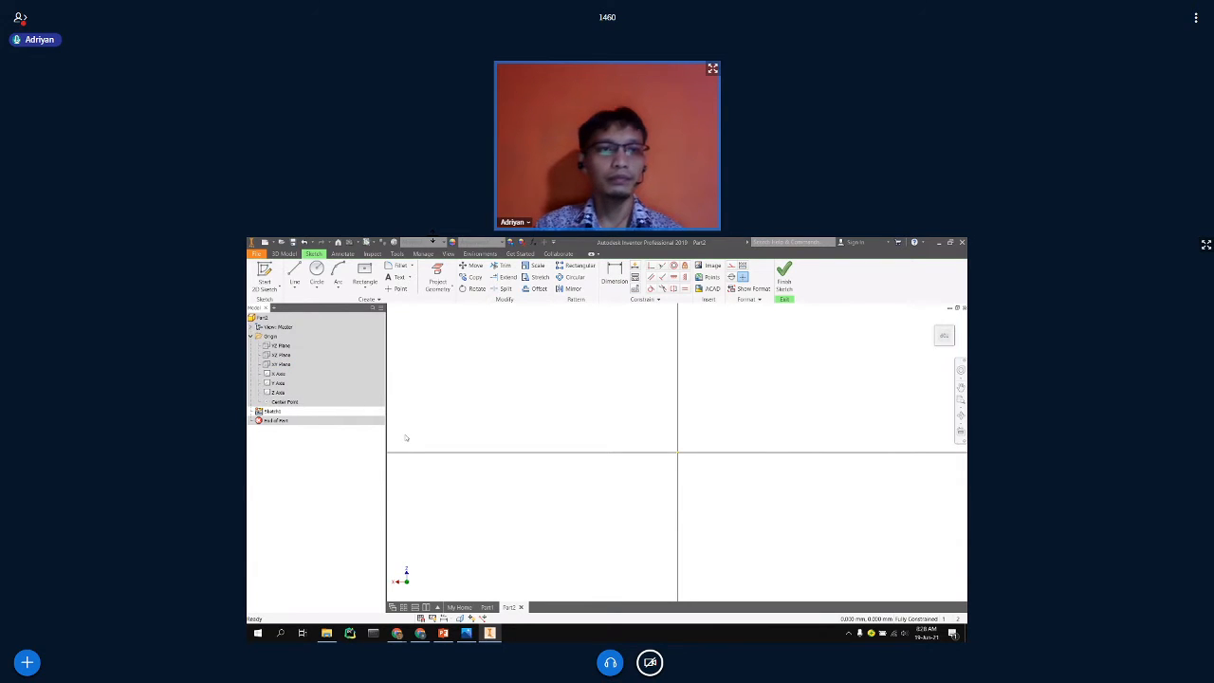
left_click(296, 277)
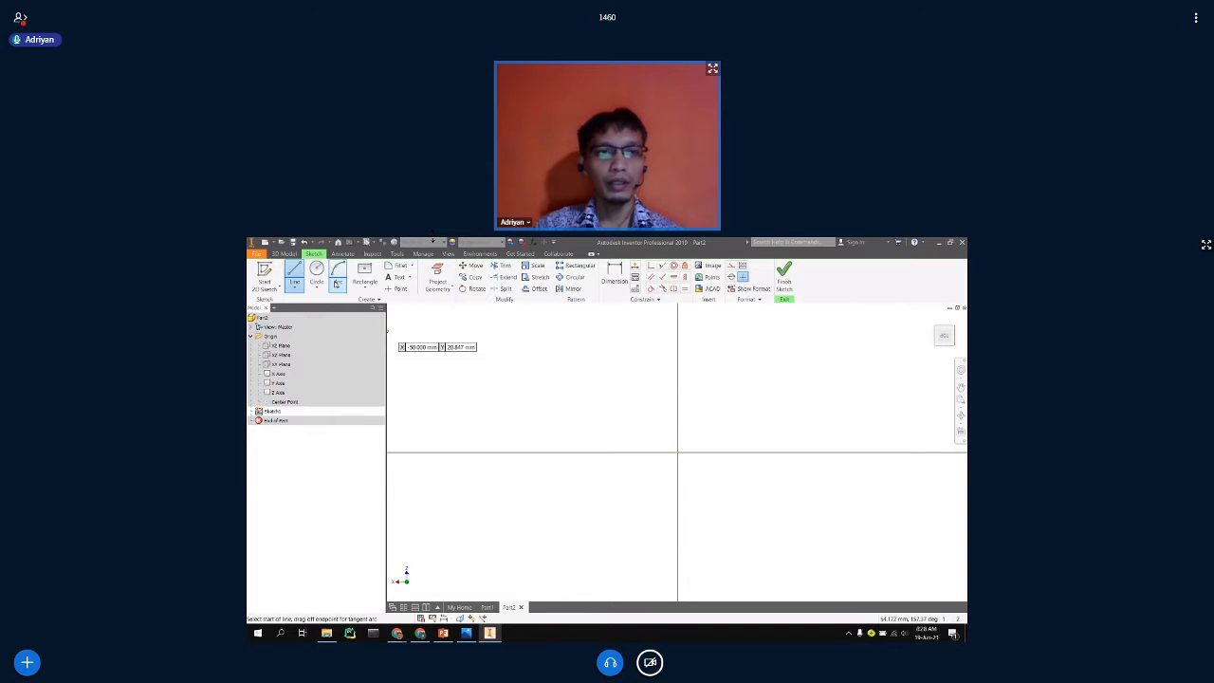
left_click(359, 288)
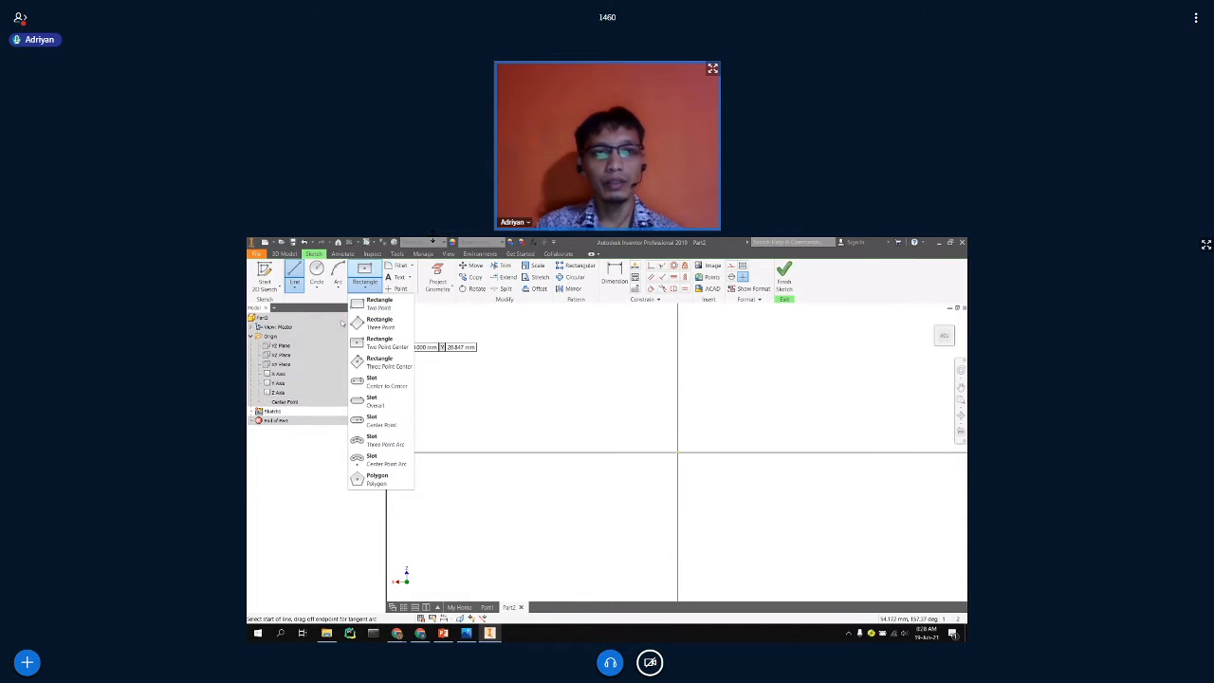
left_click(387, 344)
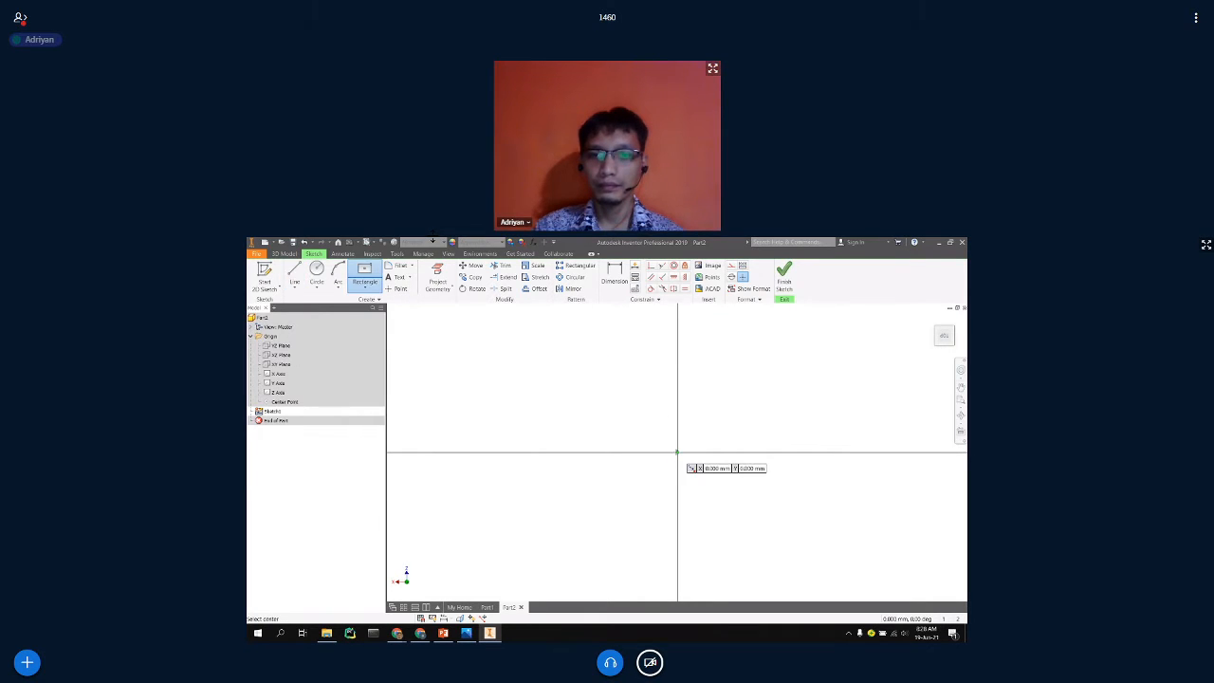
left_click(677, 453)
left_click(809, 472)
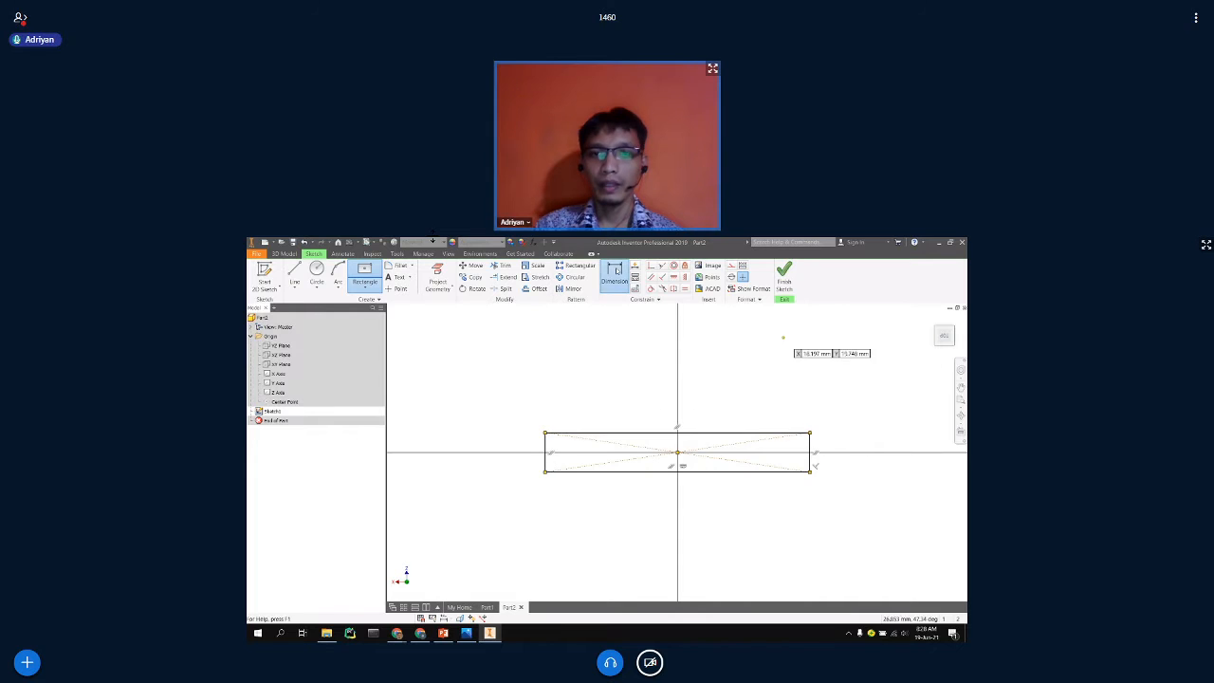
left_click(617, 271)
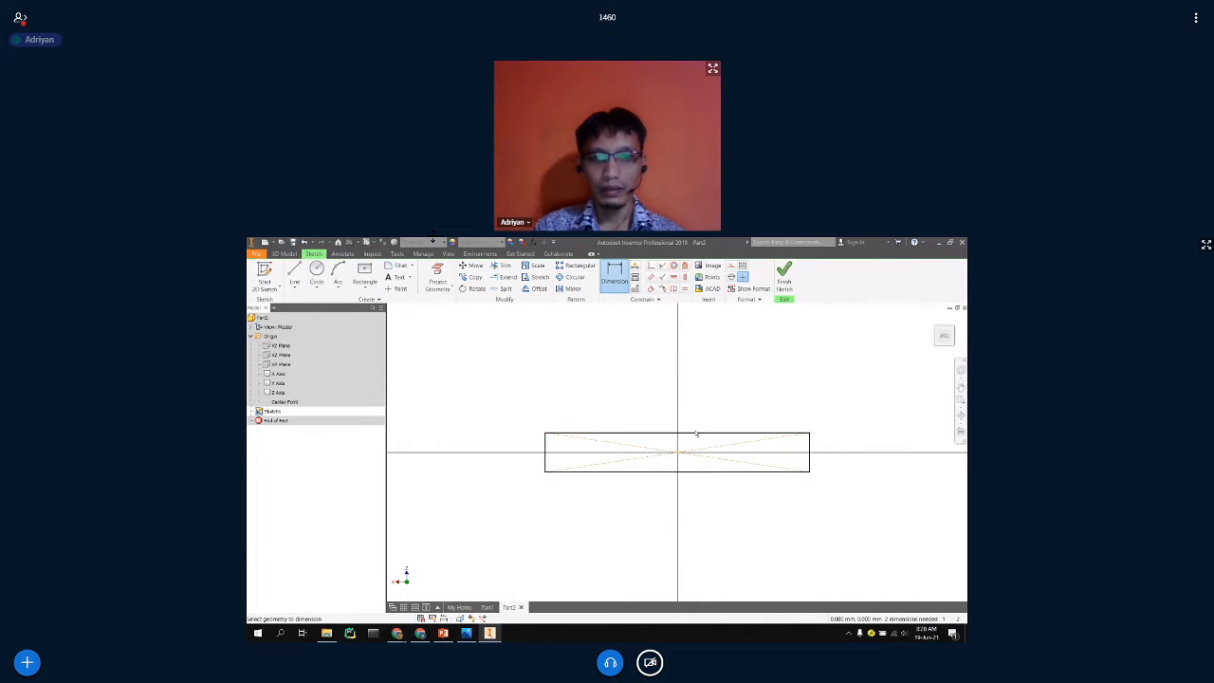
key("Escape")
key("ctrl+z")
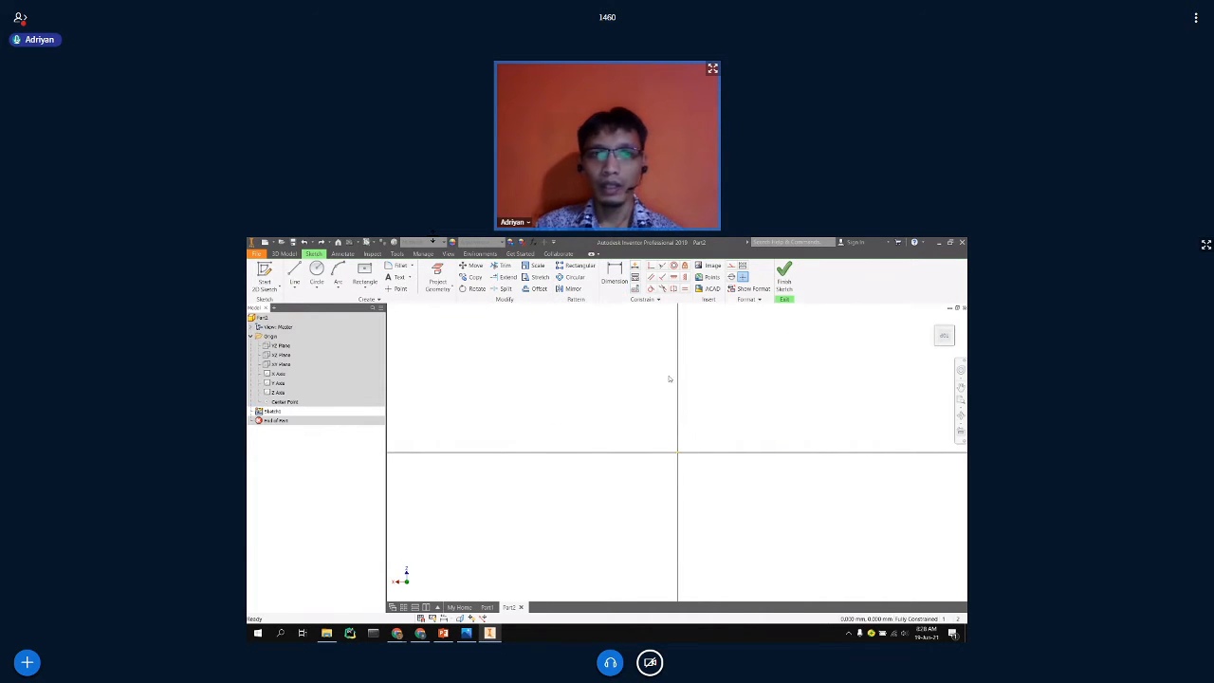
Draw a centre rectangle from the origin as construction geometry, about 48 mm wide.
left_click(364, 275)
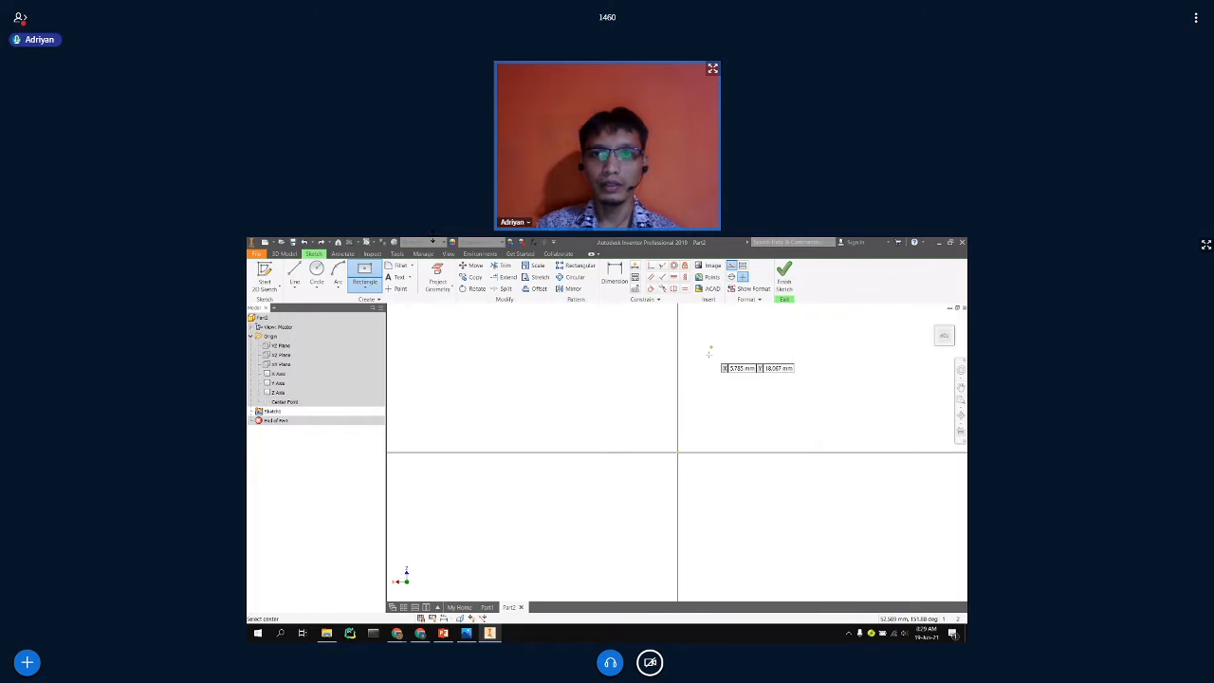
left_click(677, 452)
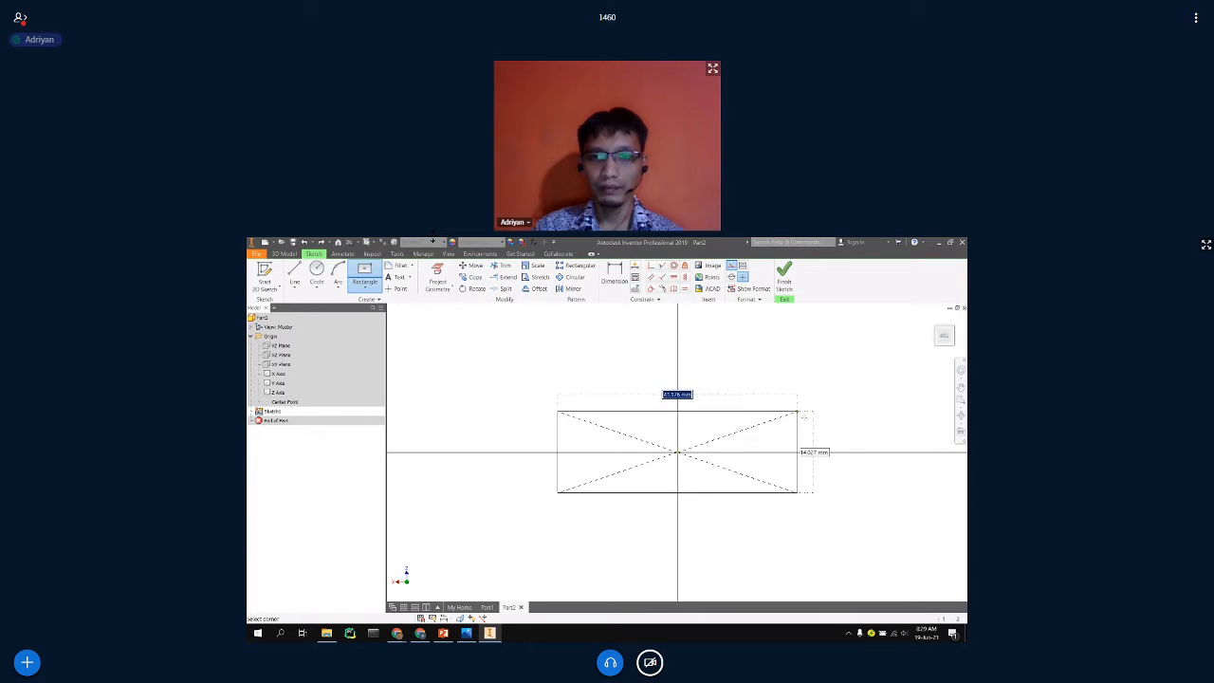
left_click(814, 428)
key("Escape")
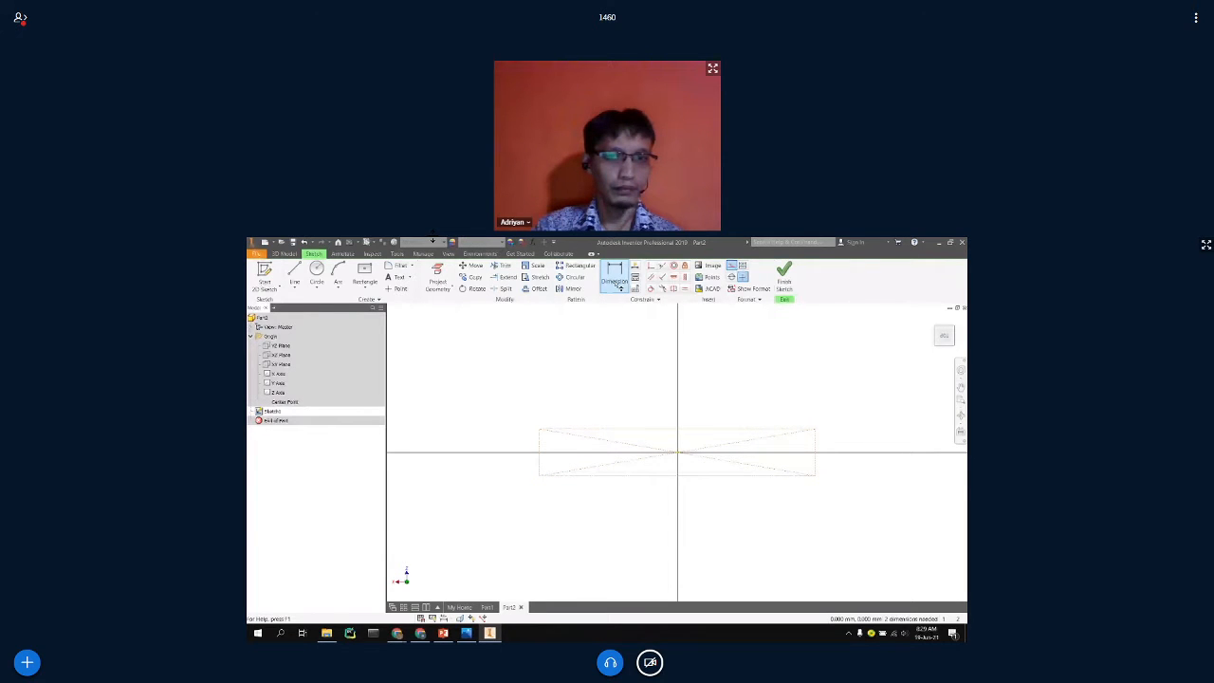
Check the base plate's length in the reference drawing and dimension the construction rectangle's width to 260 mm.
left_click(615, 275)
left_click(702, 429)
left_click(703, 410)
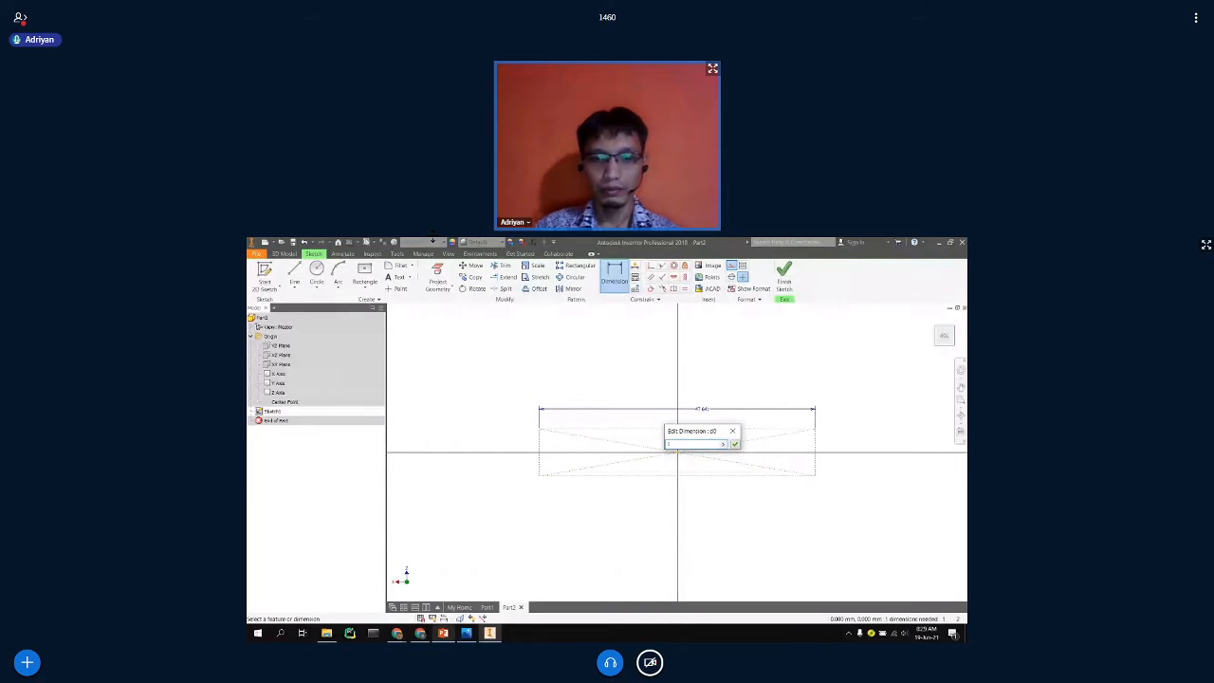
key("alt+Tab")
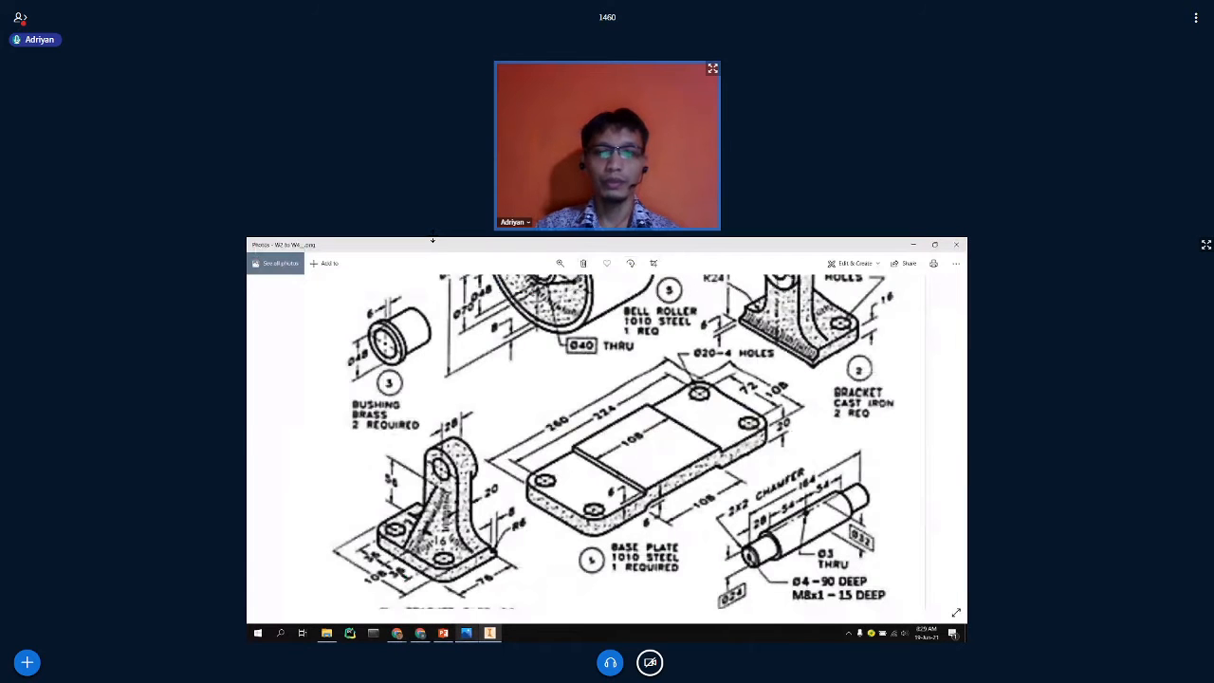
key("alt+Tab")
type("3")
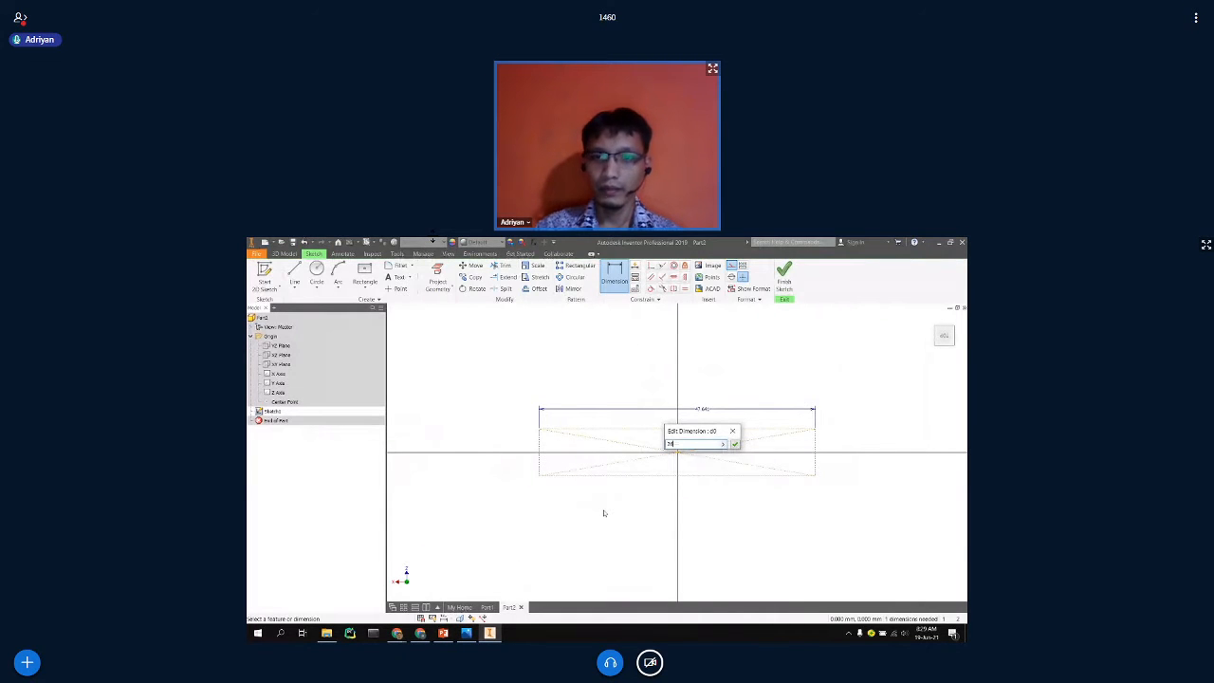
type("00")
key("Return")
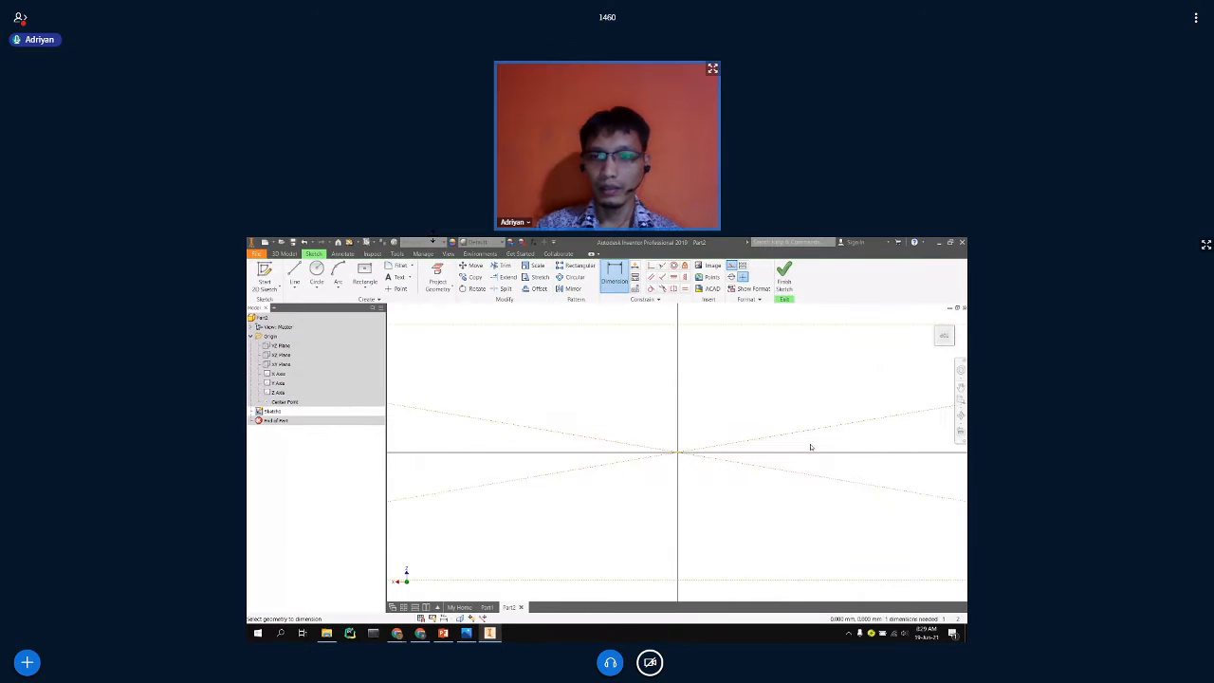
Dimension the construction rectangle's height to 26 mm.
scroll(718, 461, "down", 4)
scroll(673, 466, "up", 6)
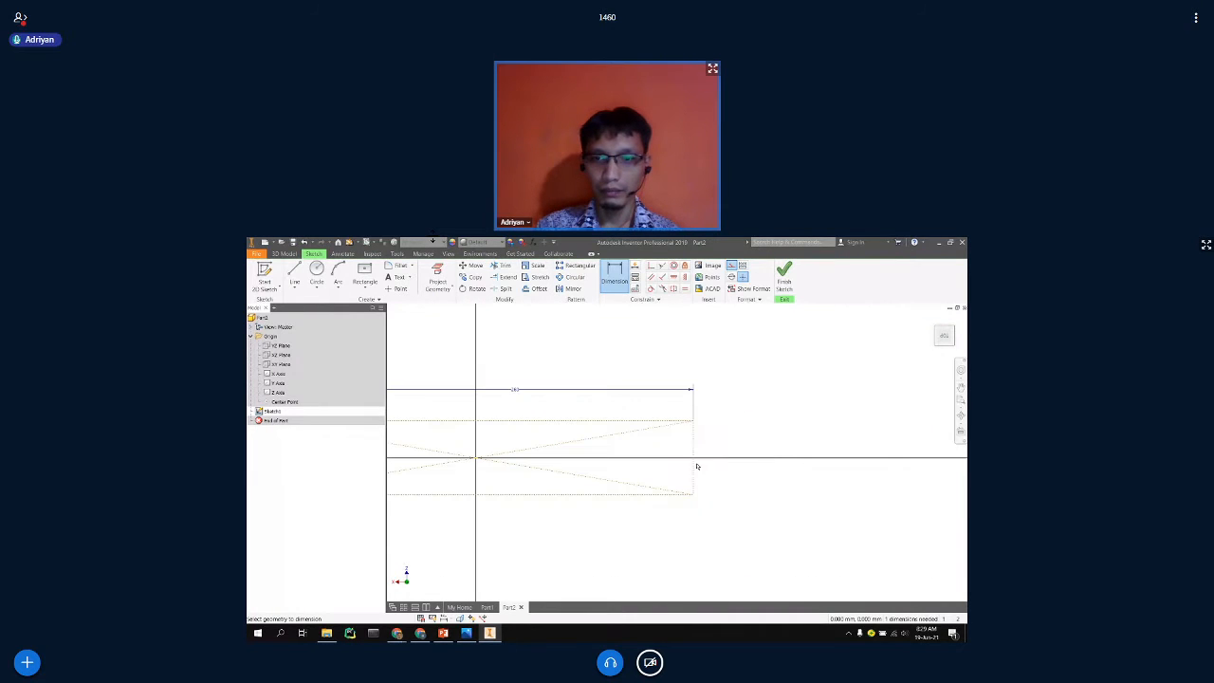
left_click(695, 449)
left_click(723, 447)
type("30")
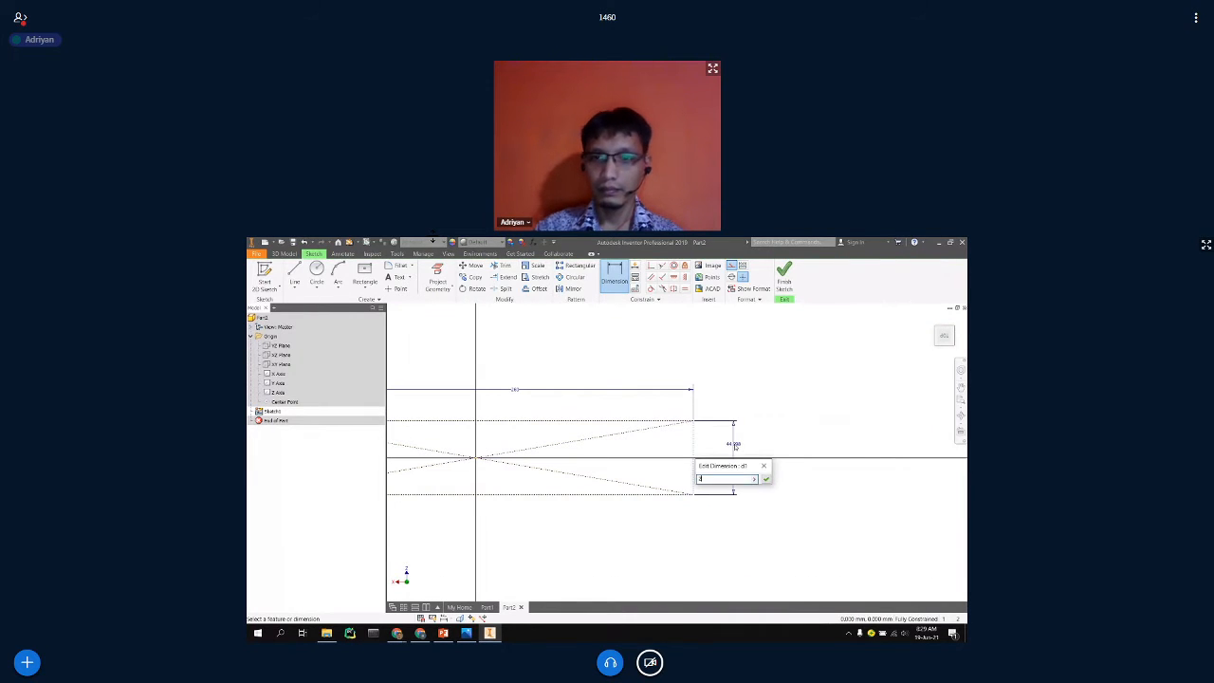
key("Return")
scroll(922, 460, "down", 4)
scroll(807, 480, "up", 4)
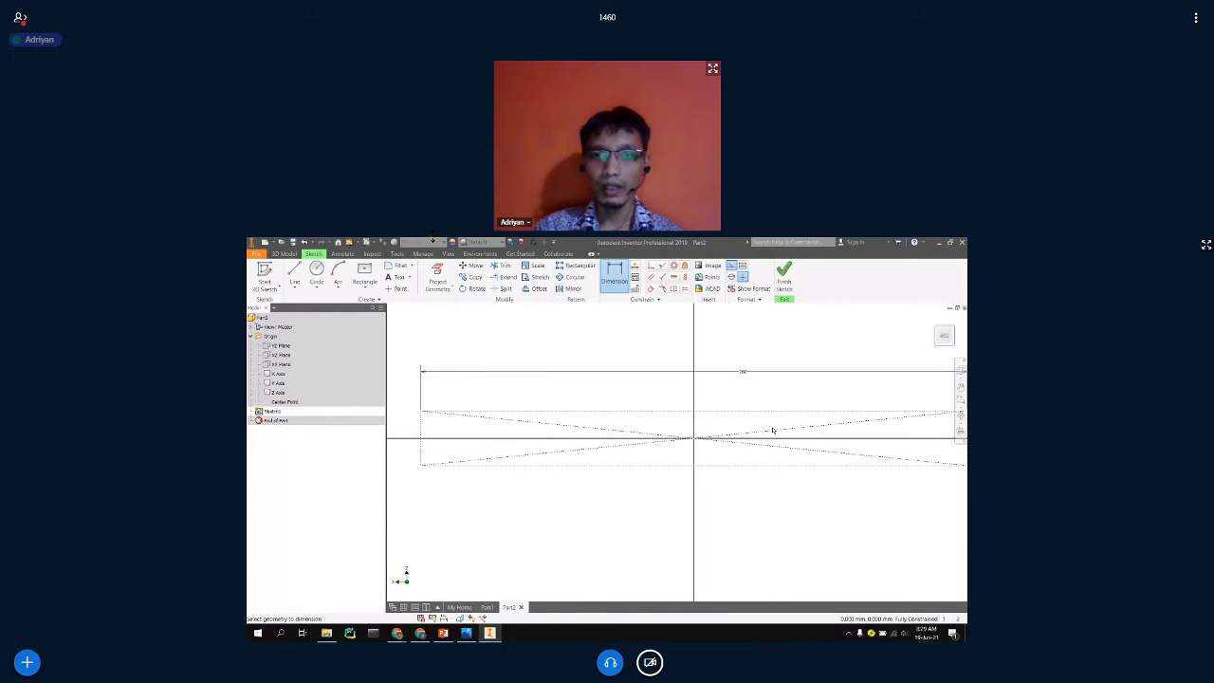
key("Escape")
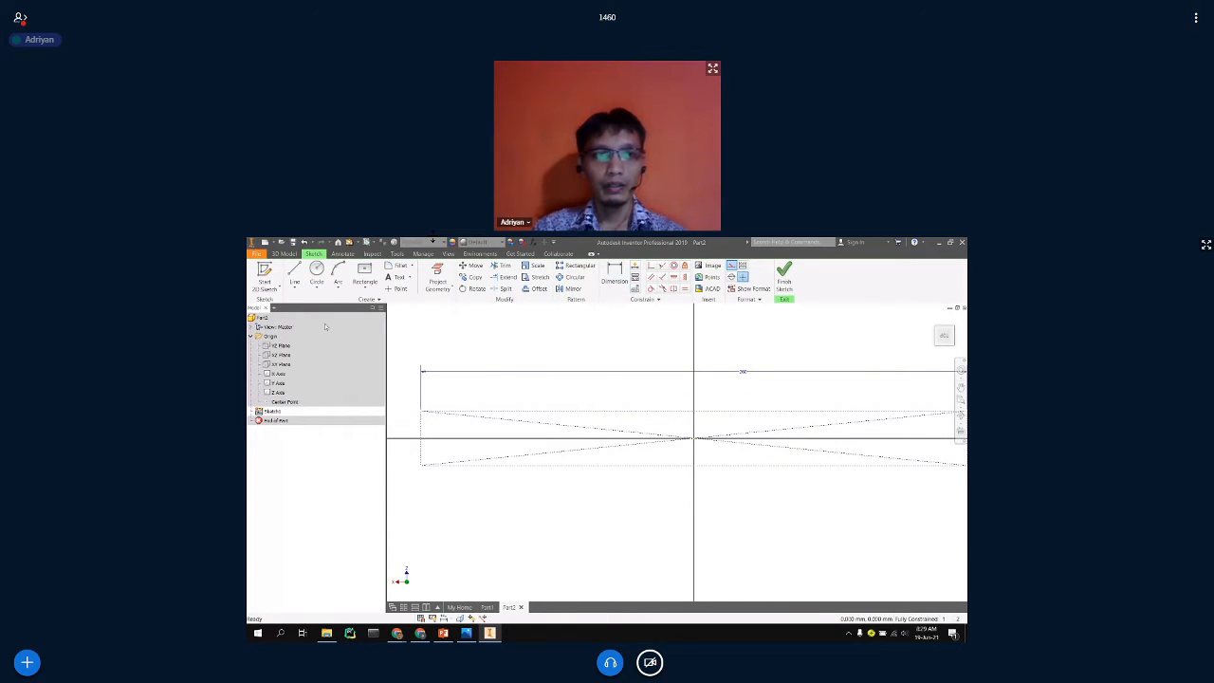
left_click(294, 273)
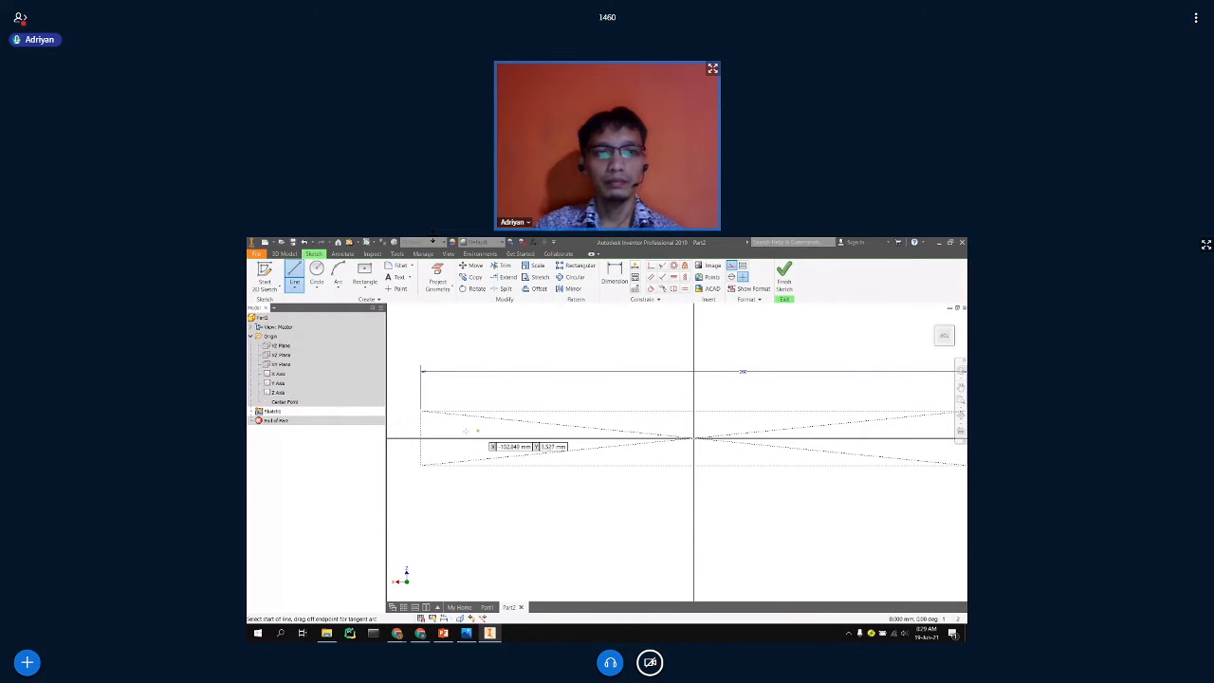
left_click(421, 464)
key("Escape")
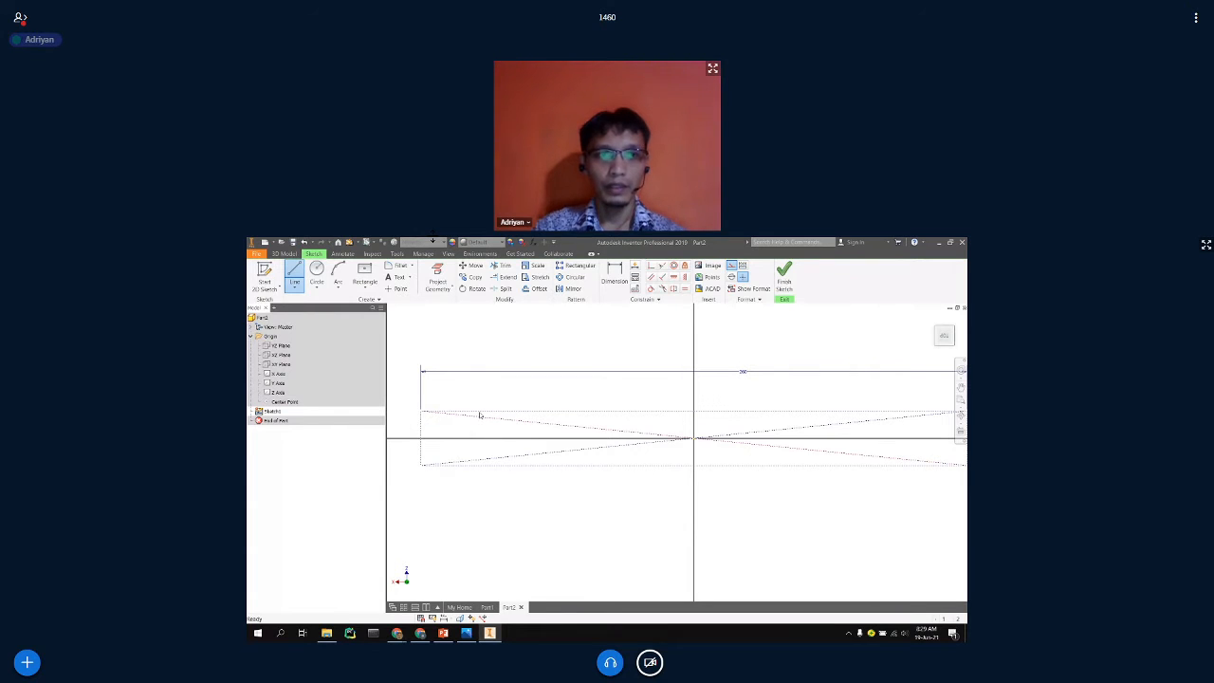
key("Escape")
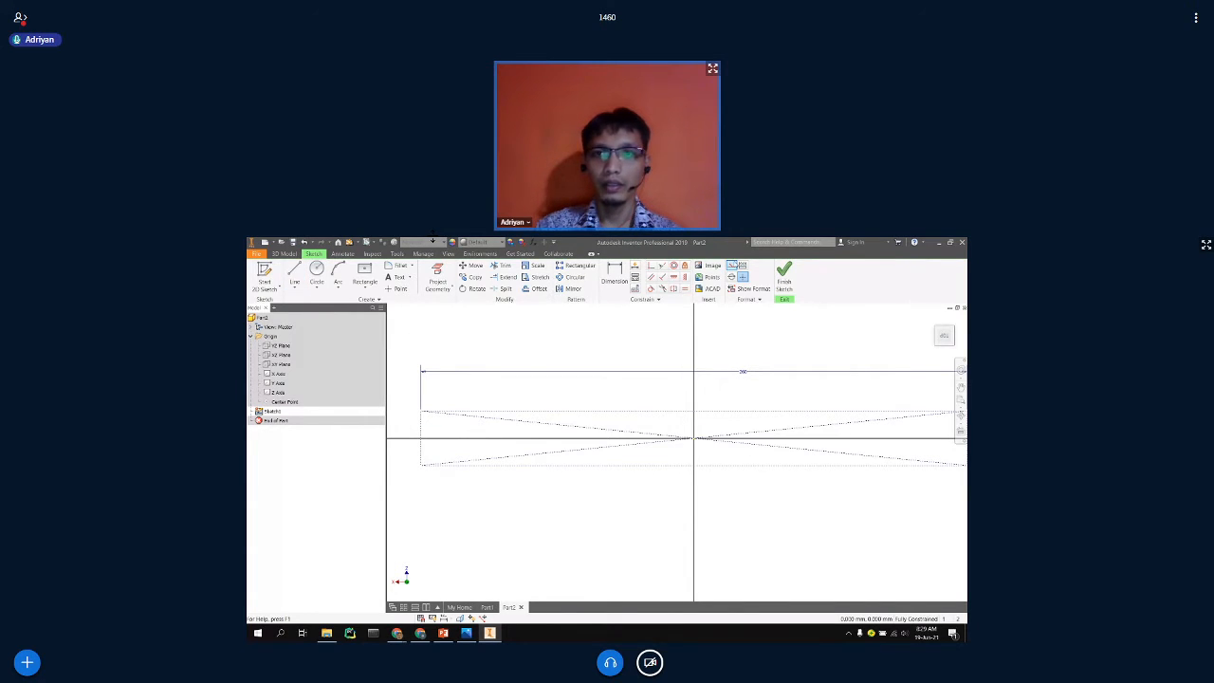
Draw the profile's left edge from the construction rectangle's lower-left corner, the left shoulder about 94 mm long, and the riser up to the rectangle's upper edge.
left_click(294, 273)
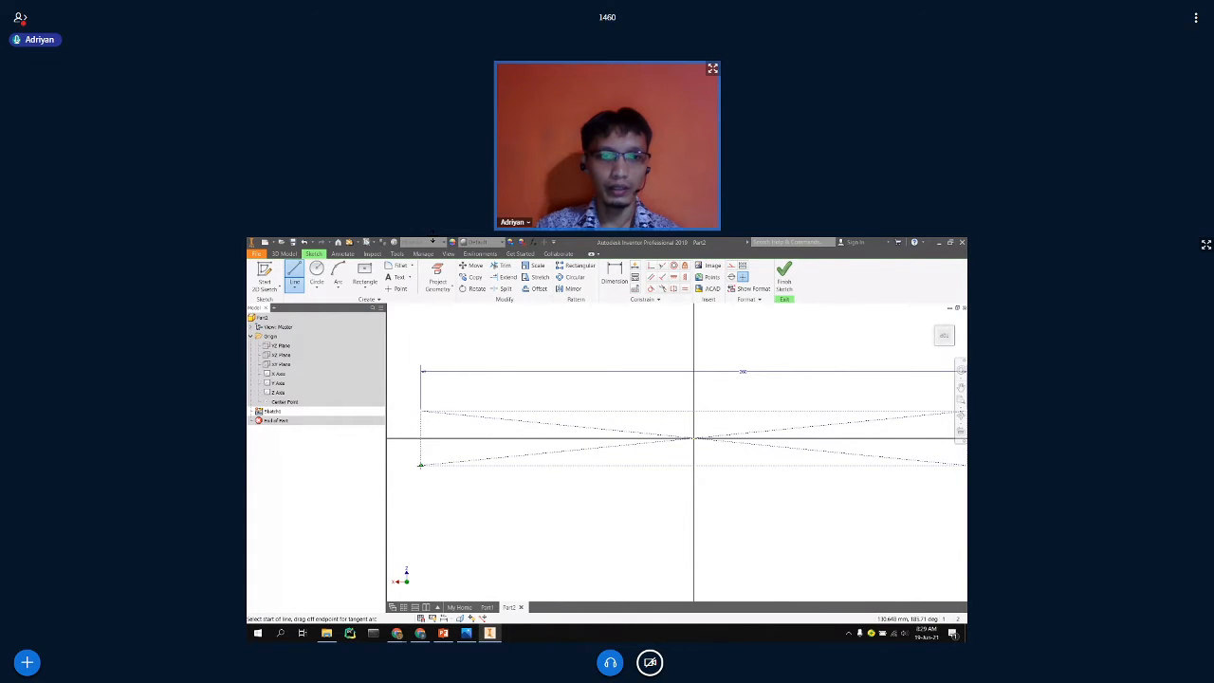
left_click(424, 464)
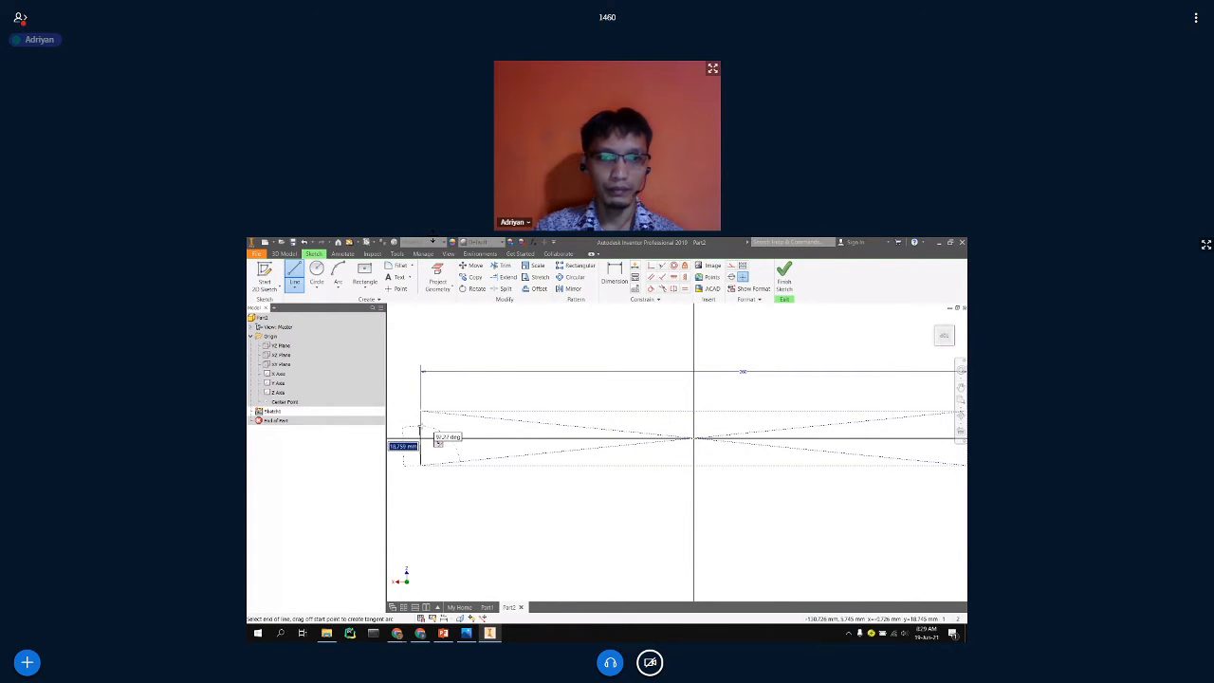
double_click(420, 422)
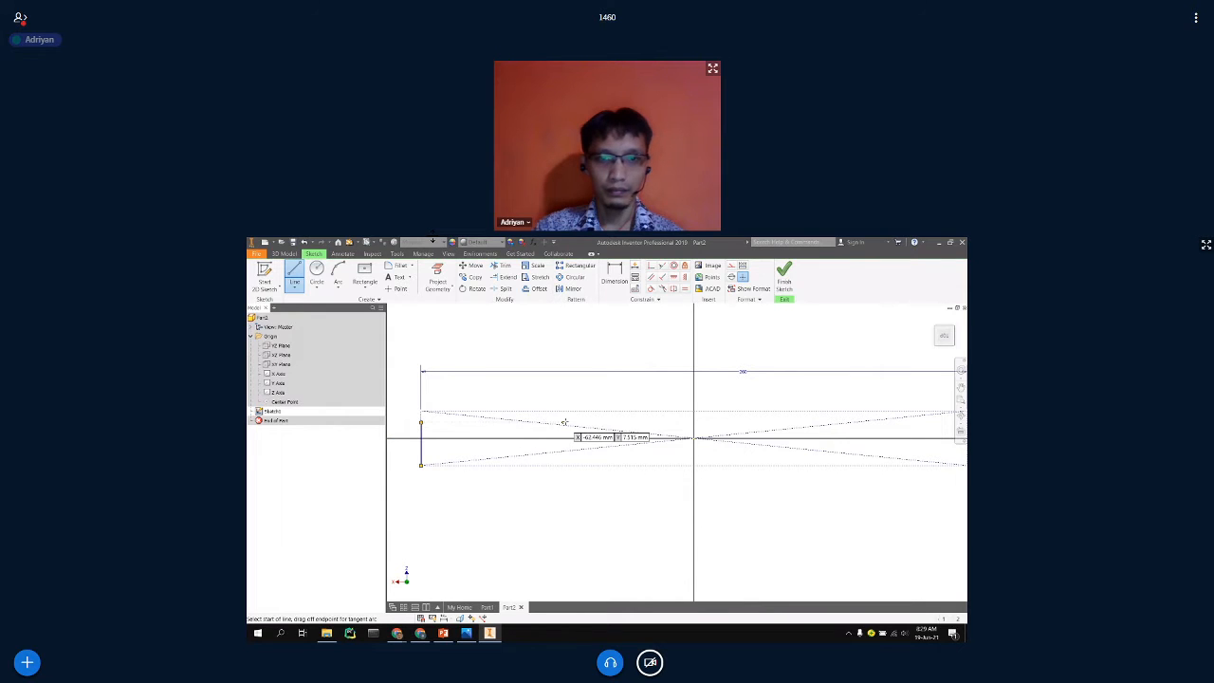
left_click(421, 421)
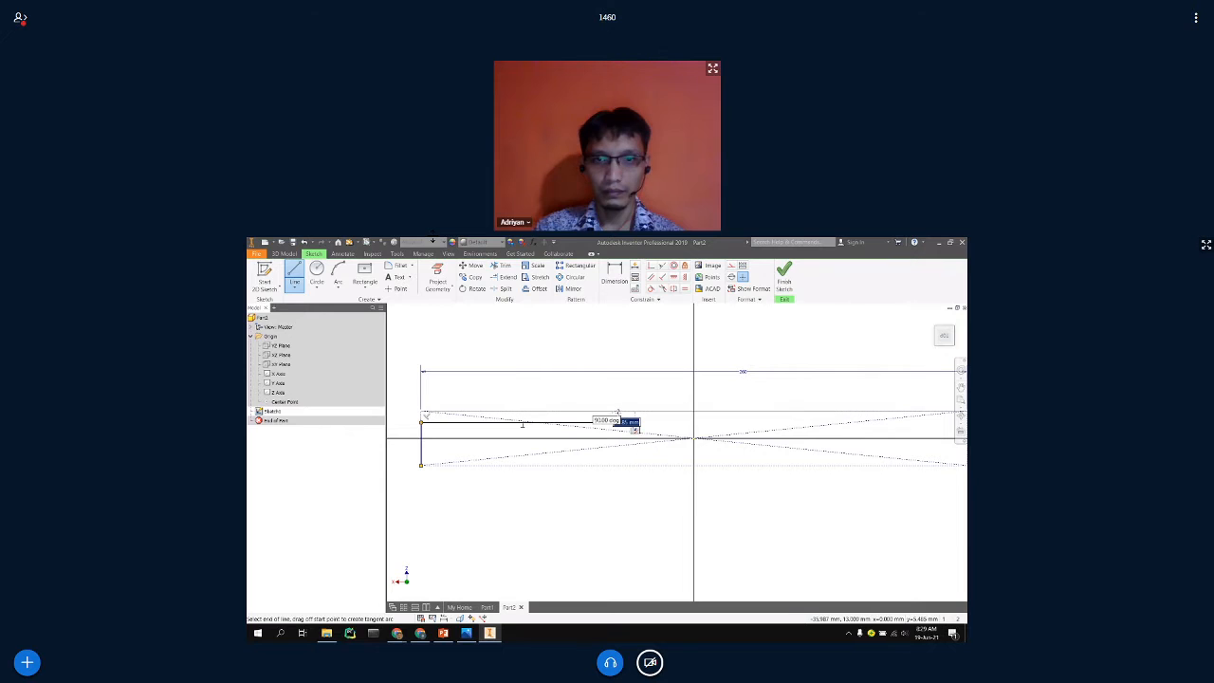
double_click(617, 415)
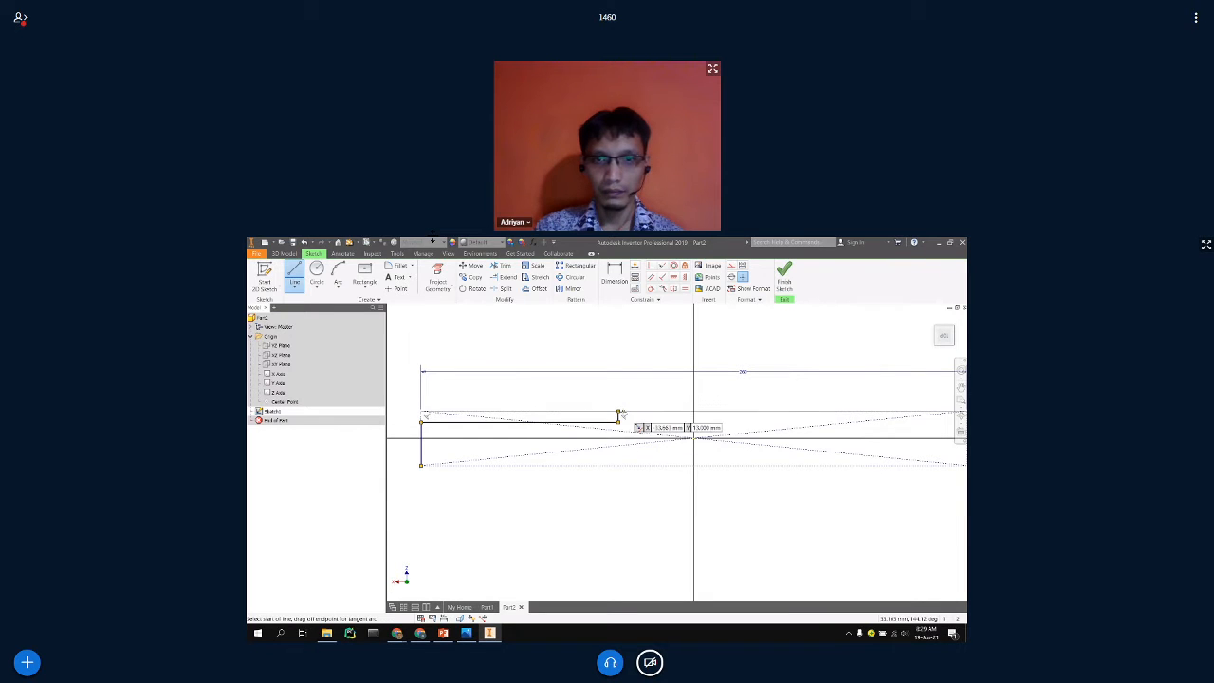
Draw the raised middle section about 70 mm long along the construction rectangle's upper edge and drop a vertical line down to shoulder height.
left_click(618, 411)
scroll(632, 416, "down", 4)
scroll(670, 411, "up", 6)
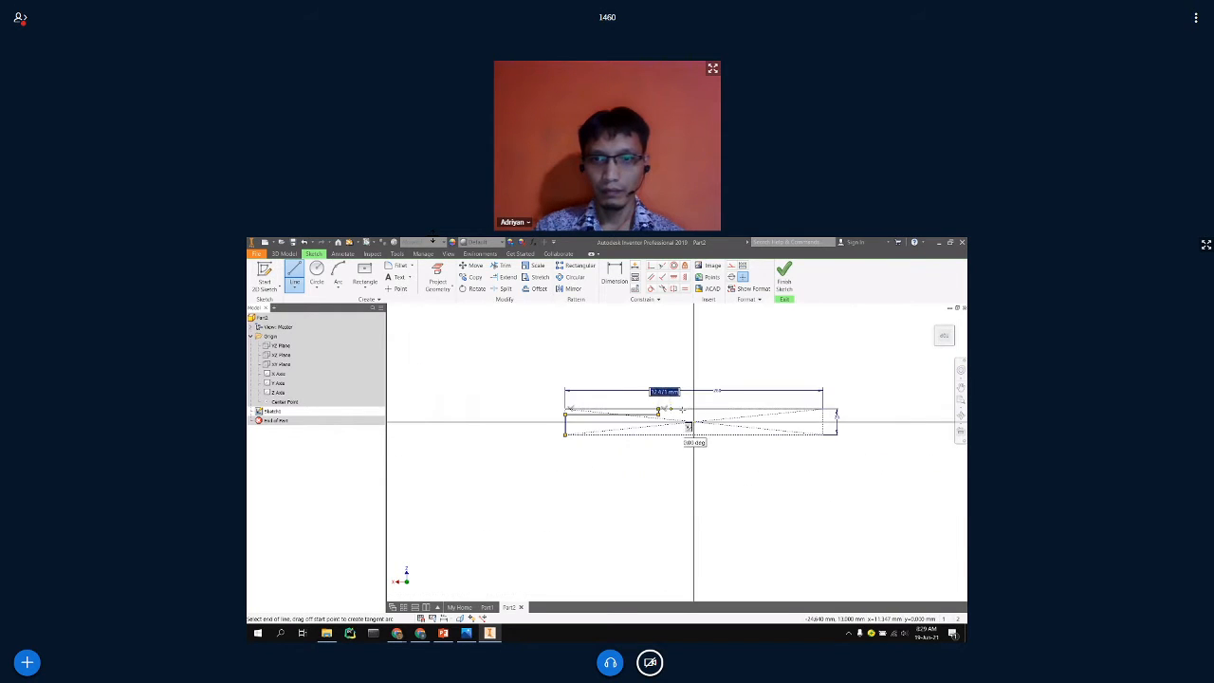
double_click(726, 406)
scroll(727, 408, "down", 4)
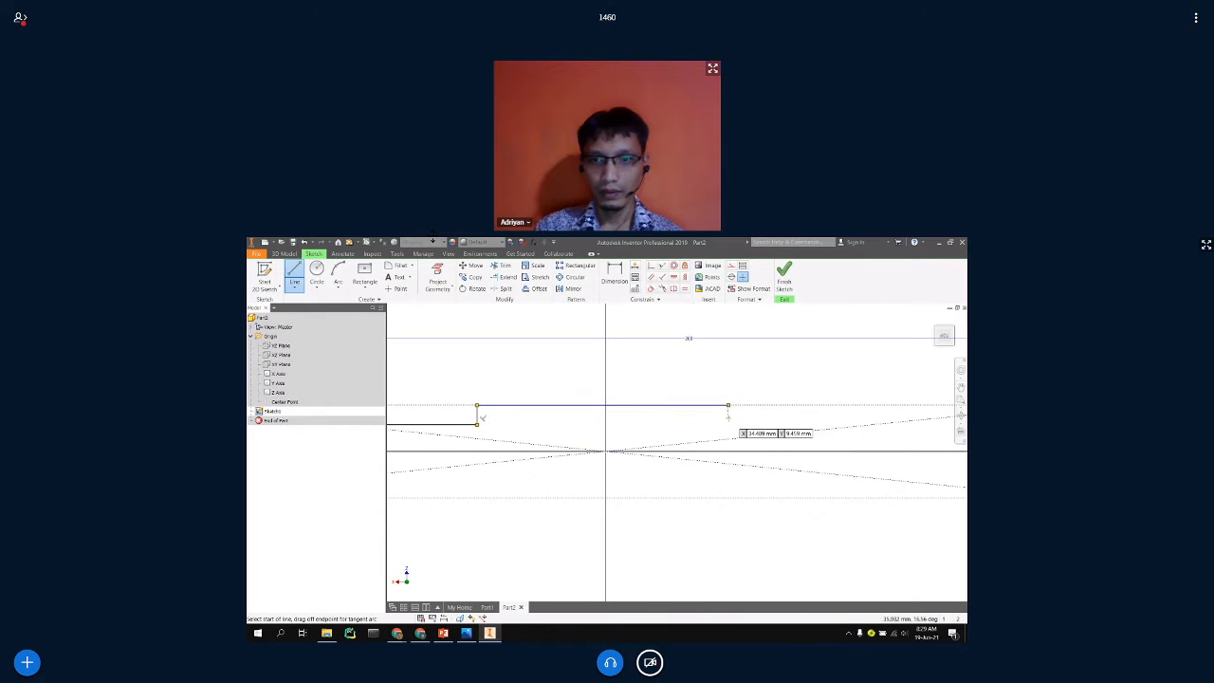
left_click(727, 417)
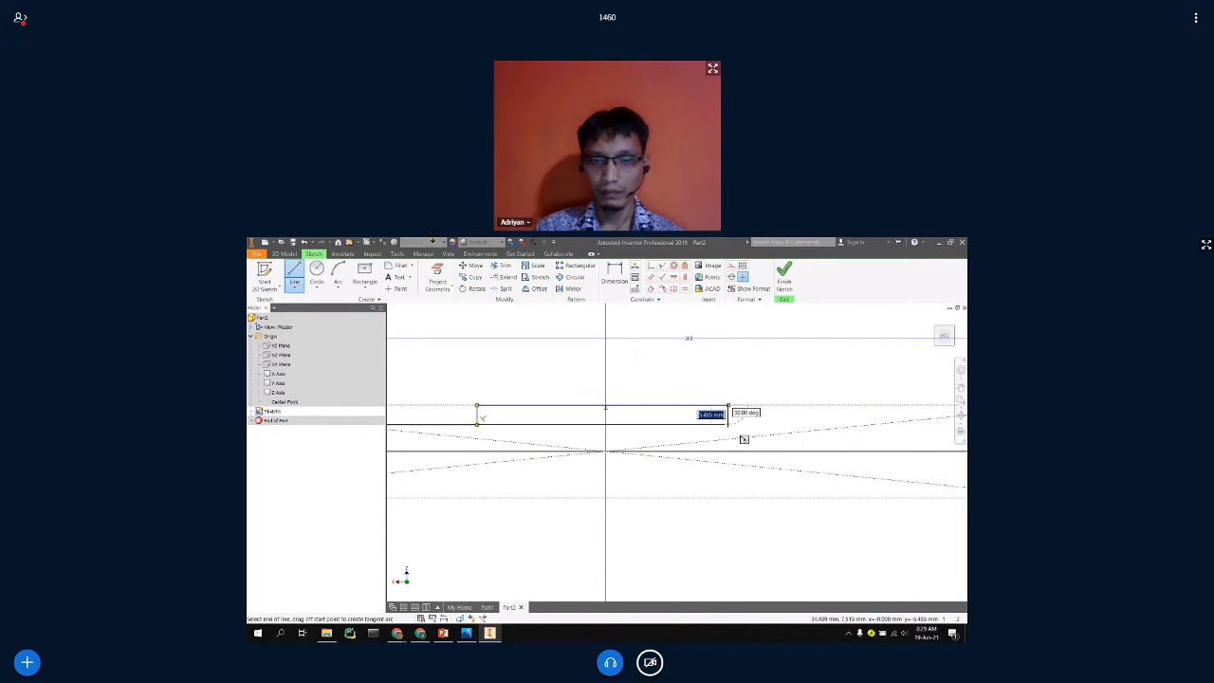
Draw the right shoulder out to the construction rectangle's right side and continue down to its lower-right corner.
scroll(743, 444, "down", 3)
scroll(742, 445, "up", 3)
scroll(749, 448, "down", 5)
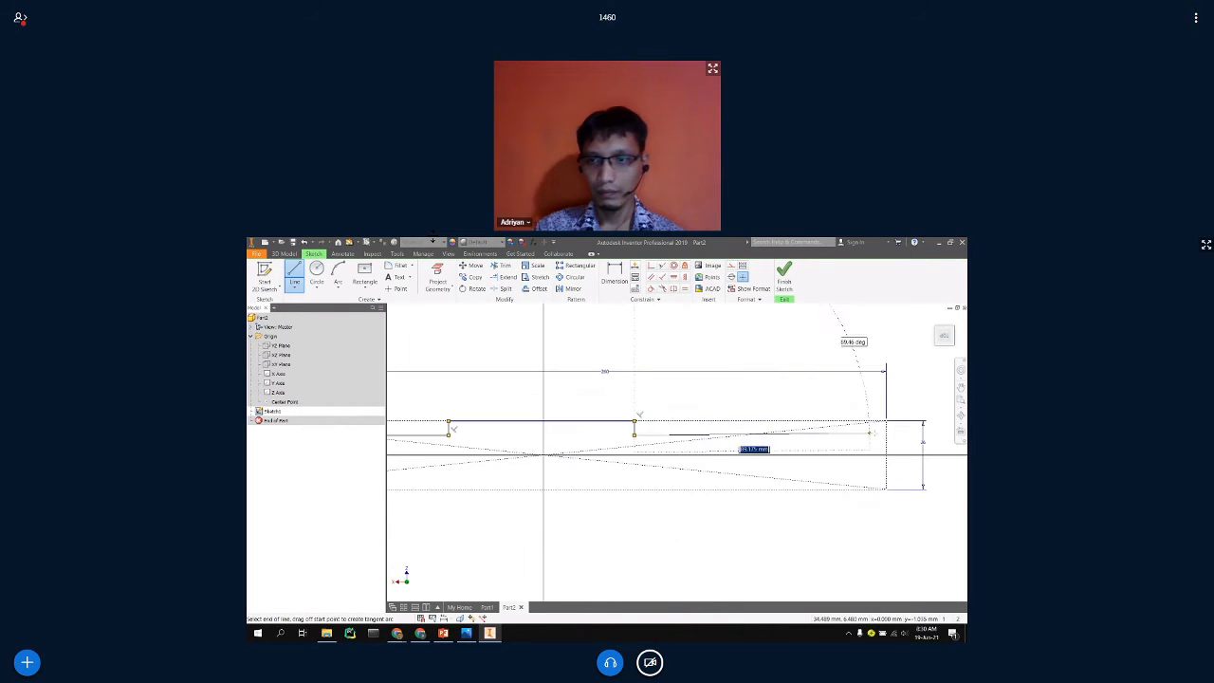
double_click(887, 434)
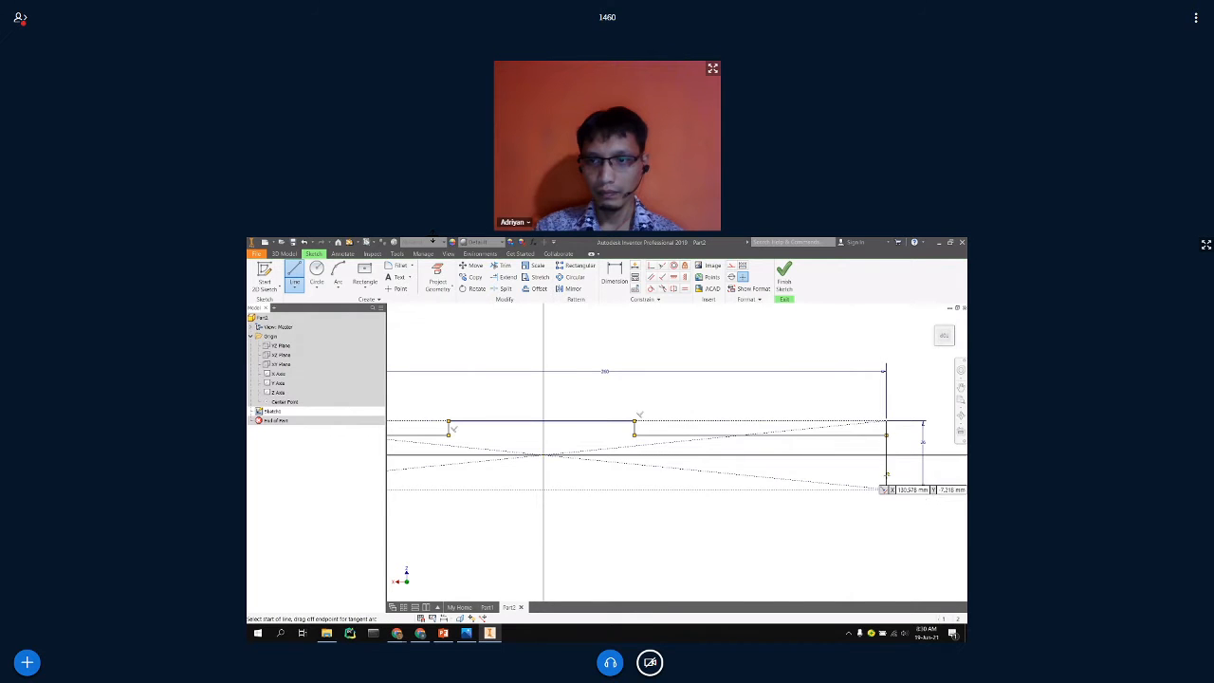
left_click(887, 434)
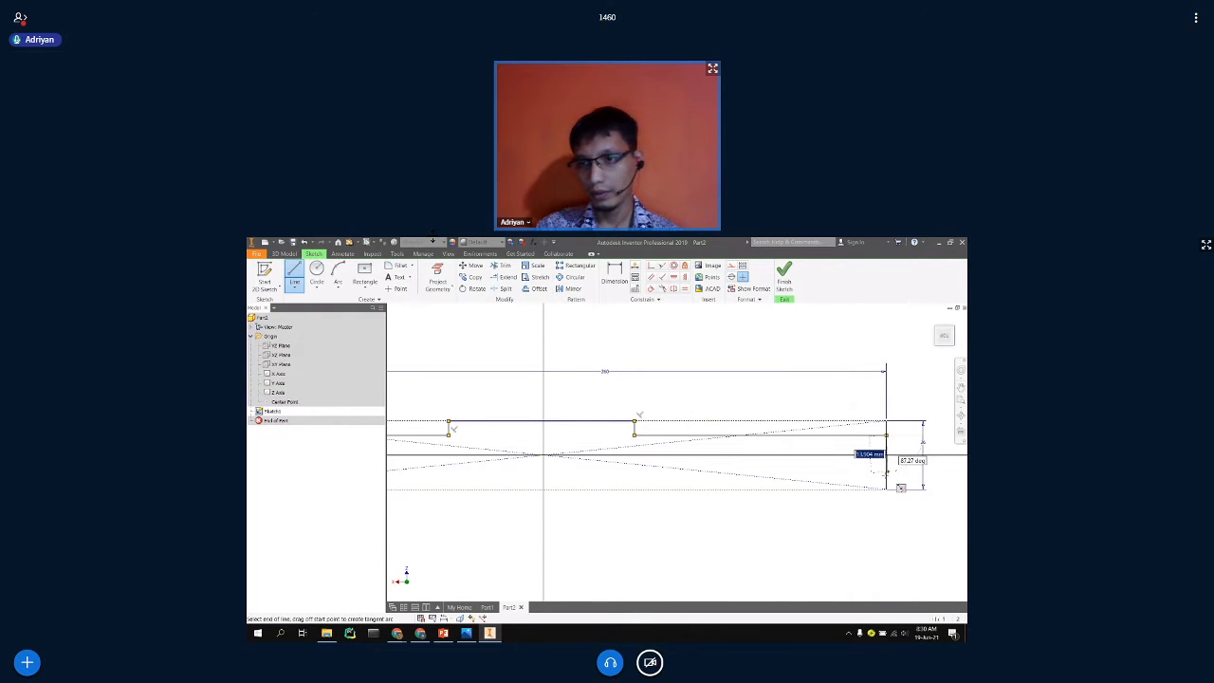
double_click(886, 488)
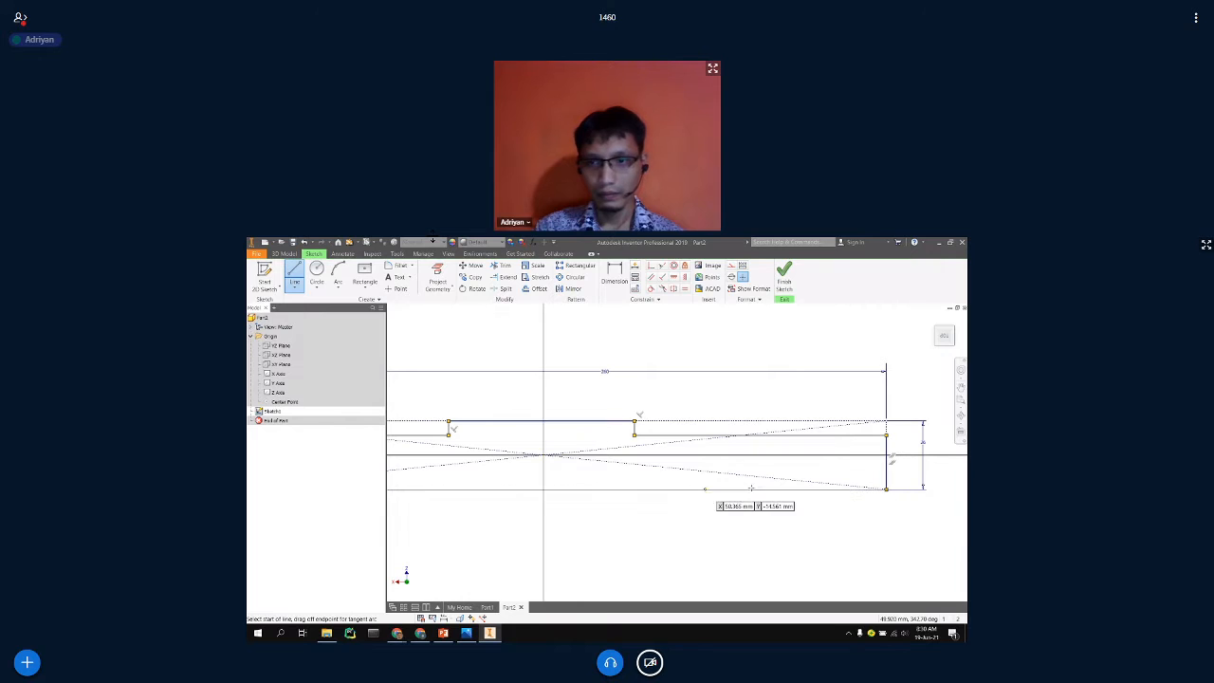
Draw the bottom edge about 96 mm inward from the lower-right corner, followed by a shallow rectangular recess about 5 mm deep beneath the raised section.
left_click(887, 489)
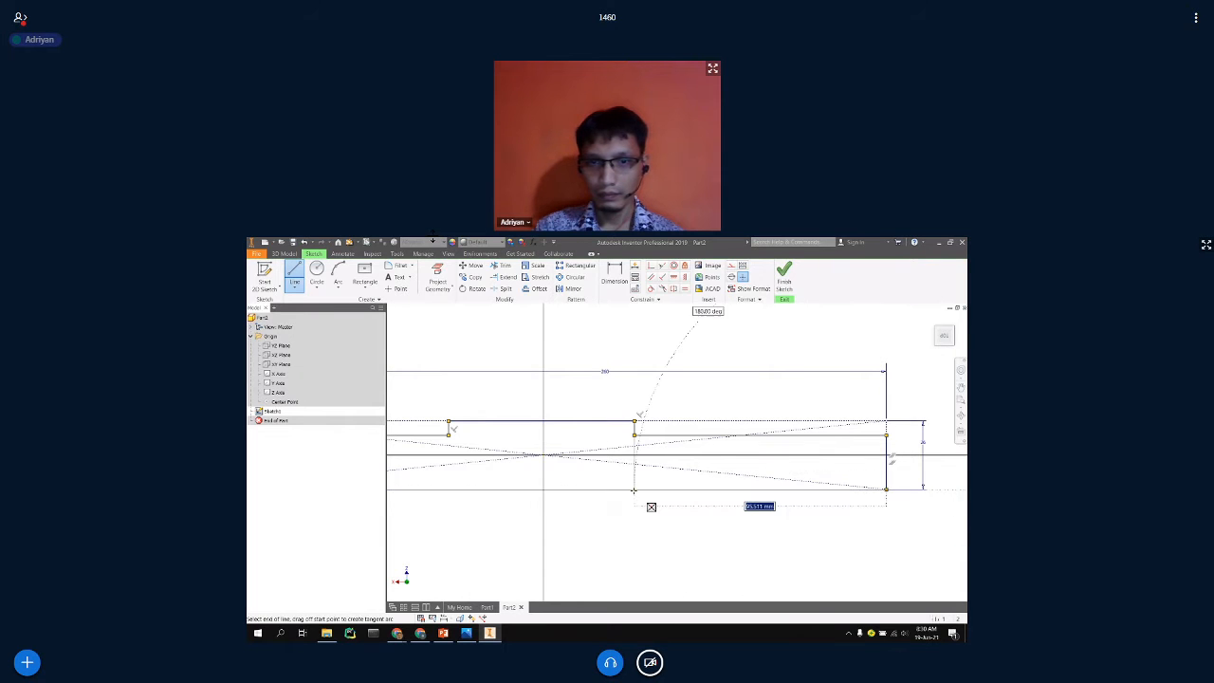
left_click(634, 489)
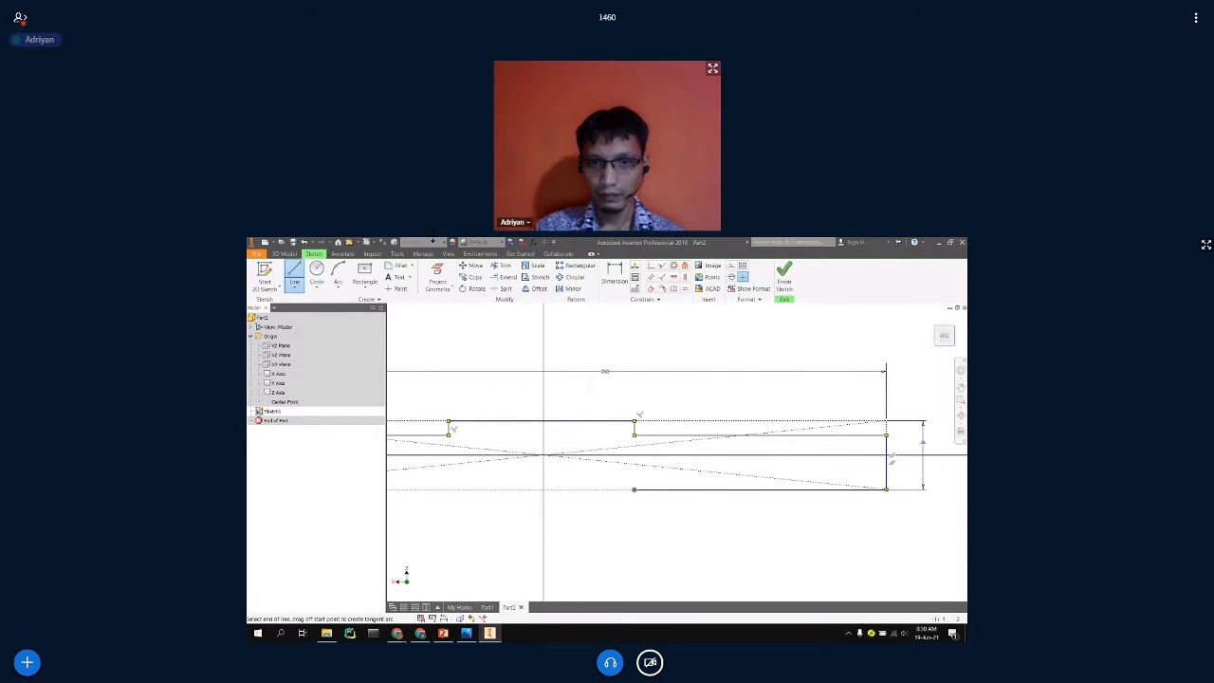
left_click(633, 476)
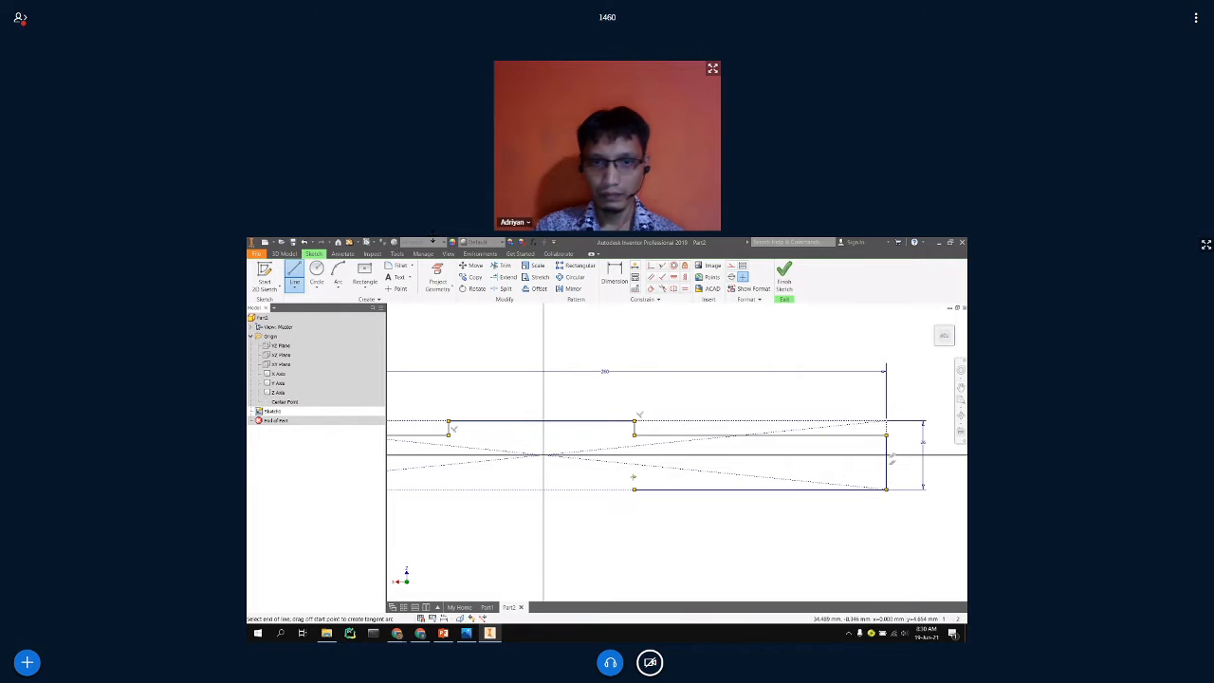
left_click(447, 477)
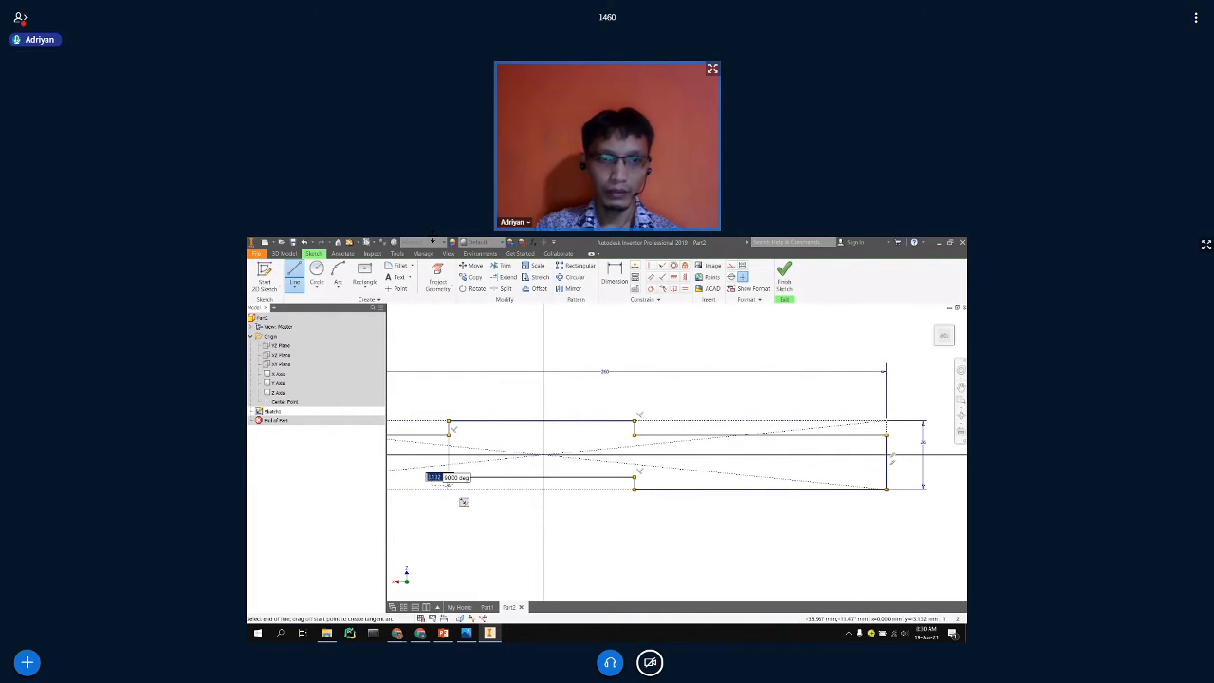
left_click(448, 489)
Close the profile with a bottom line from the lower-left corner to the recess, and leave the Line tool.
scroll(467, 492, "down", 5)
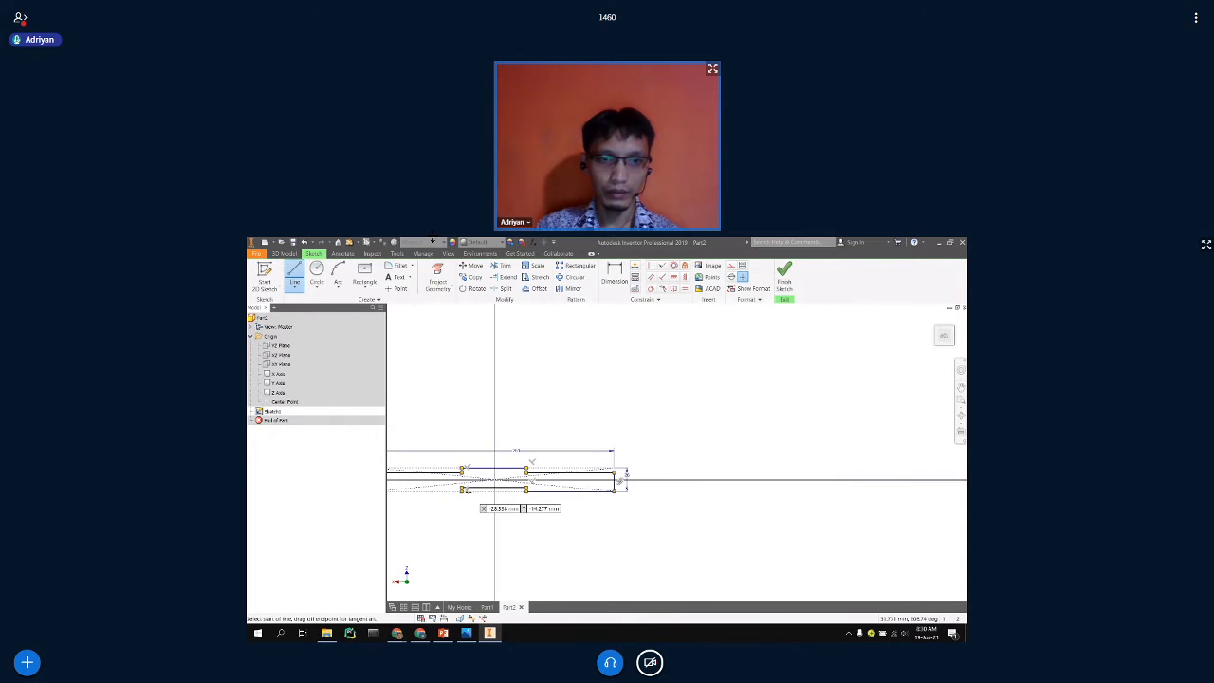
middle_click_drag(468, 492, 514, 493)
scroll(514, 493, "up", 2)
scroll(532, 491, "down", 2)
scroll(532, 491, "up", 3)
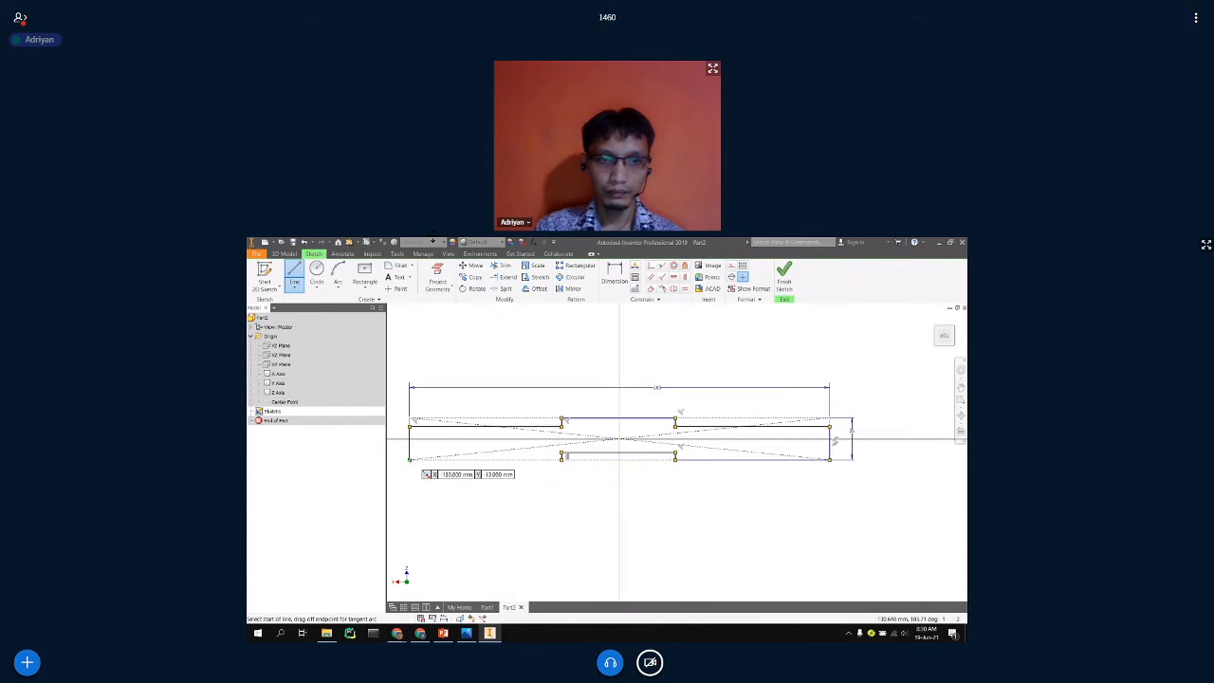
left_click(409, 458)
left_click(563, 459)
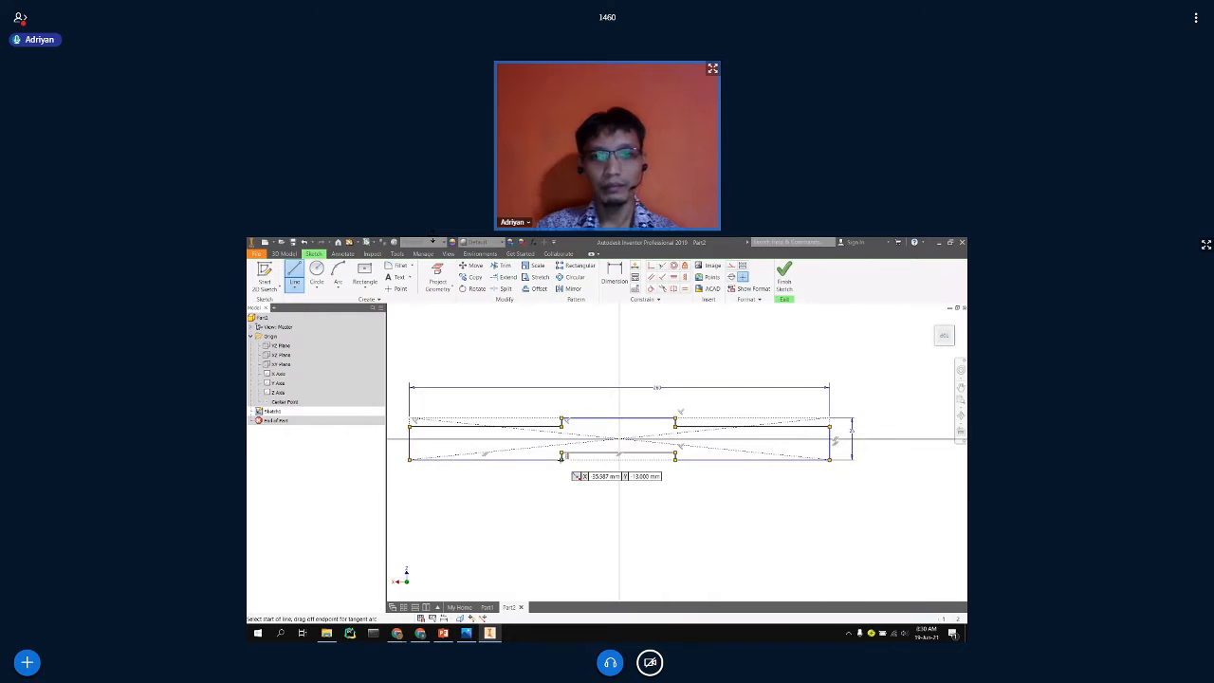
key("Escape")
key("Escape")
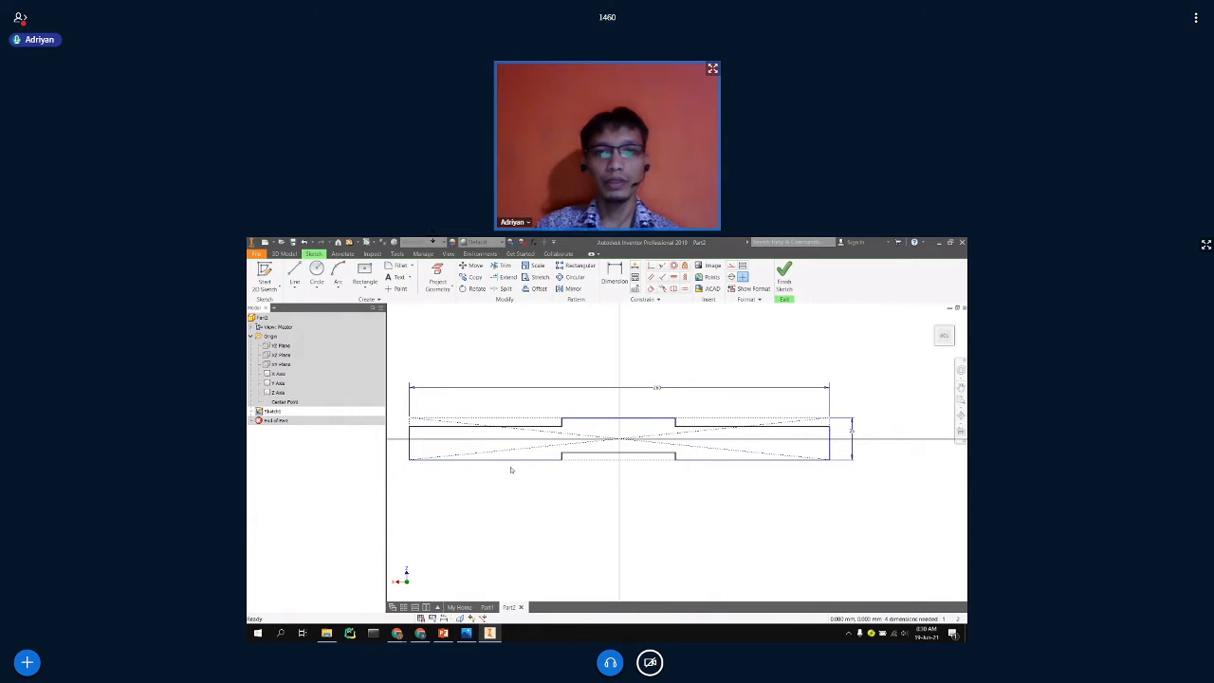
Dimension the width of the profile's raised middle section to 105 mm.
key("d")
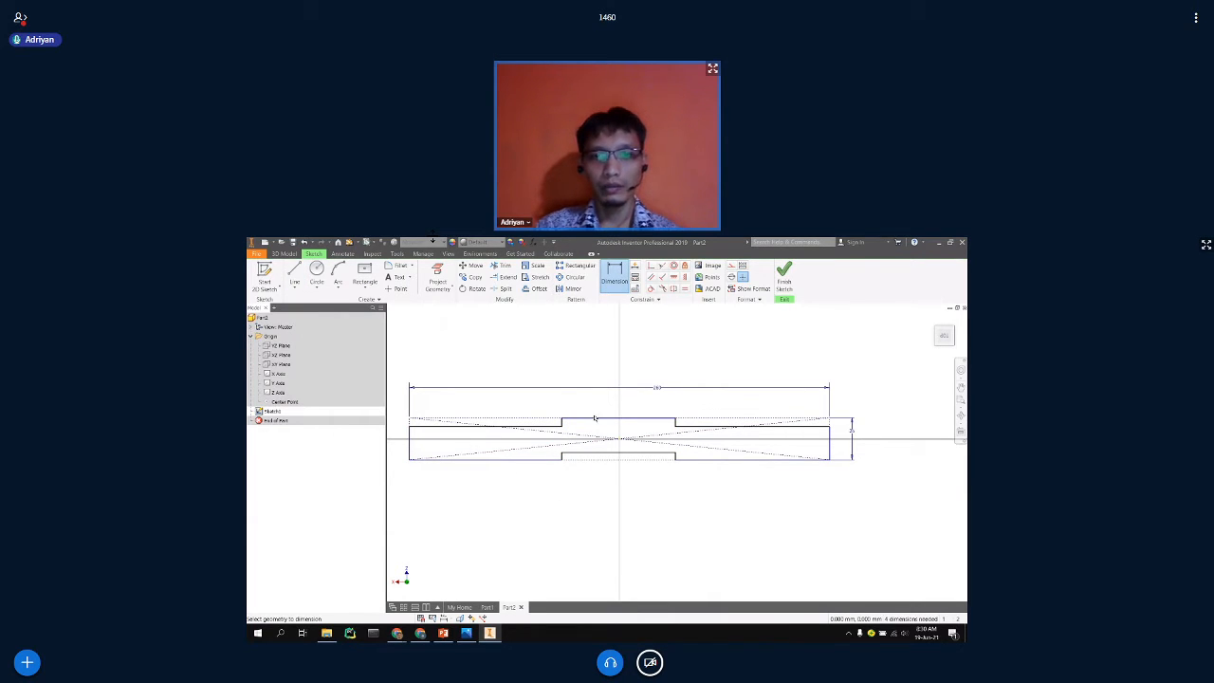
left_click(595, 419)
left_click(599, 405)
type("4")
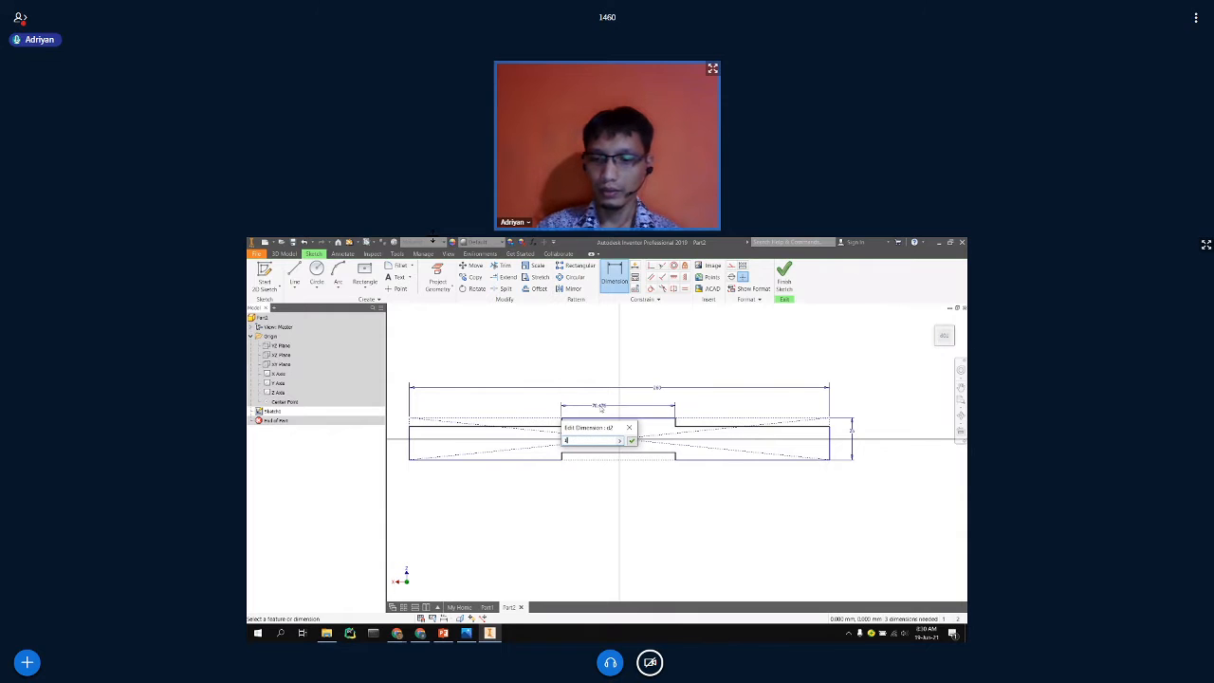
type("0")
key("Return")
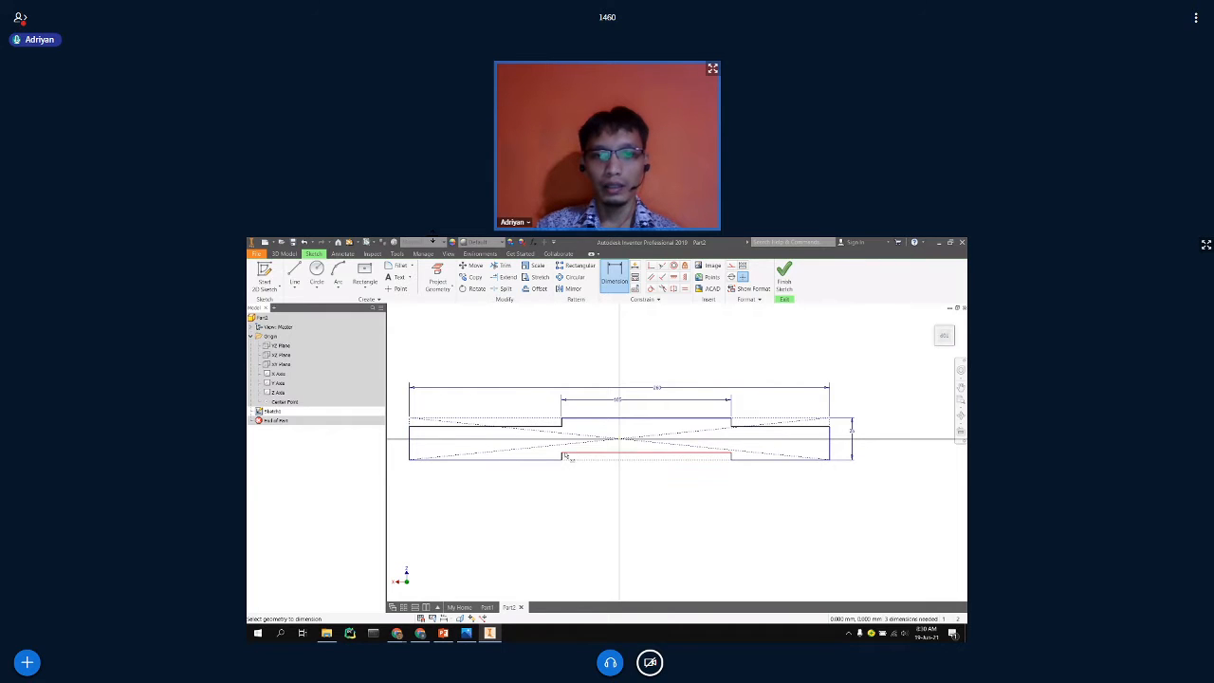
Dimension the depth of the recess in the profile's bottom edge to 6 mm.
left_click(641, 459)
left_click(552, 463)
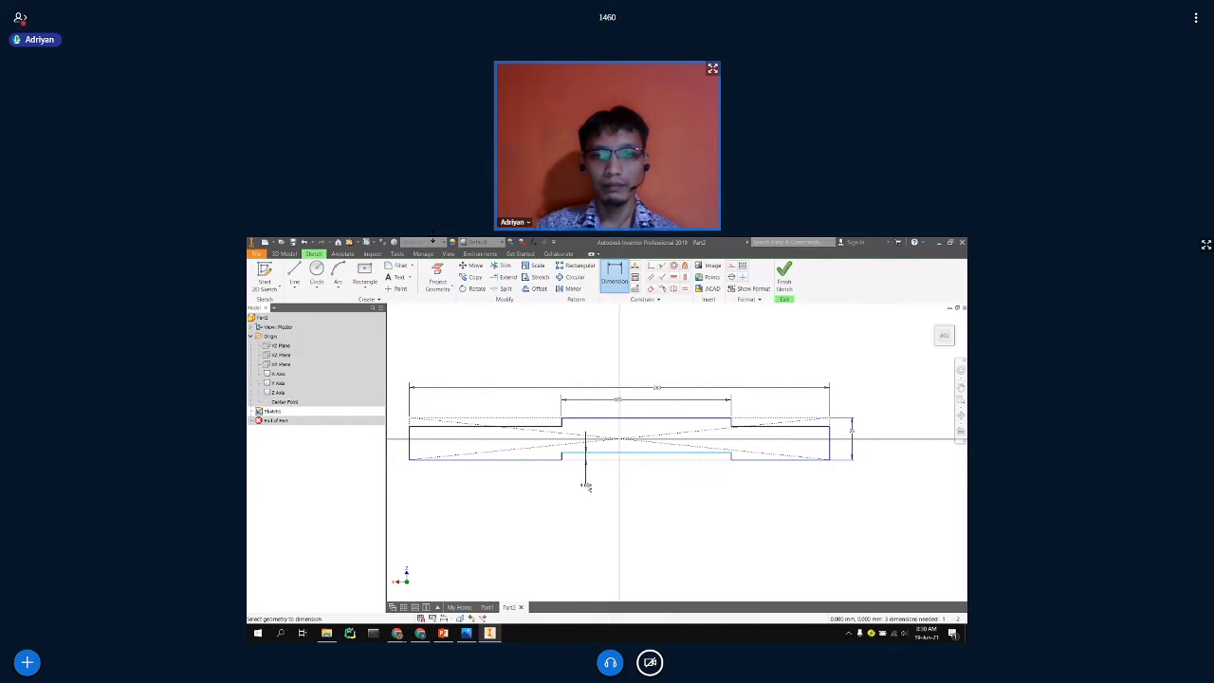
left_click(589, 489)
type("6")
key("Return")
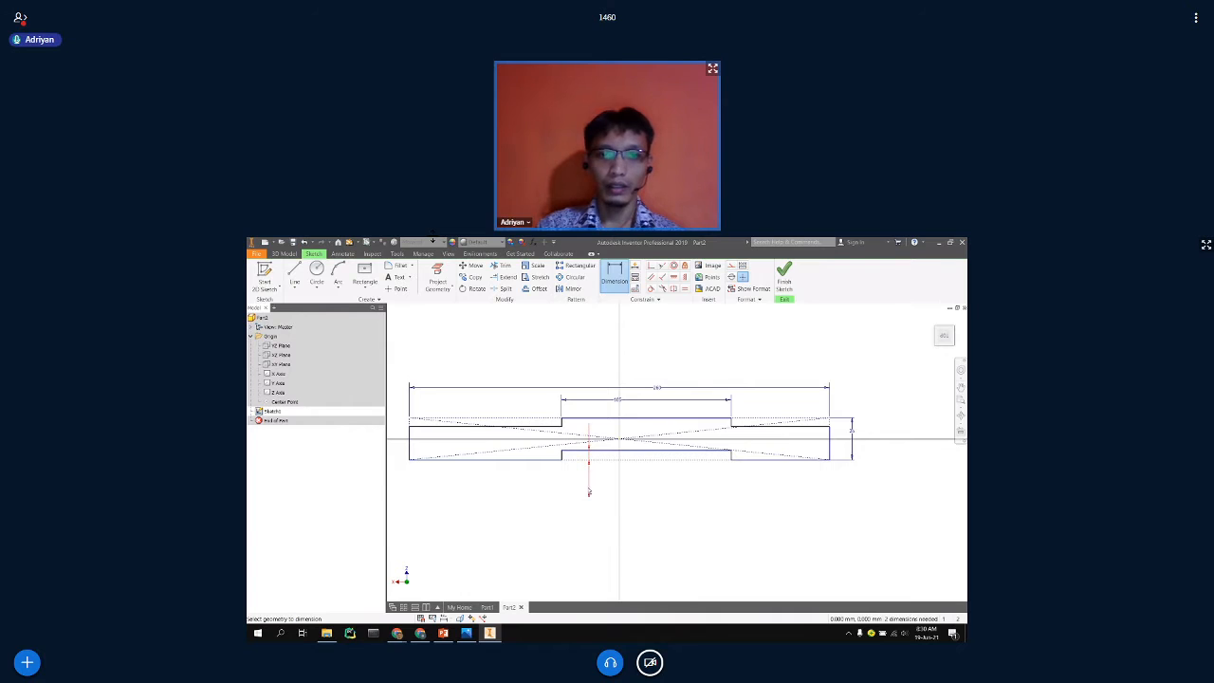
Dimension the drop from the profile's raised top edge to the left shoulder at 6 mm.
left_click(553, 426)
left_click(571, 418)
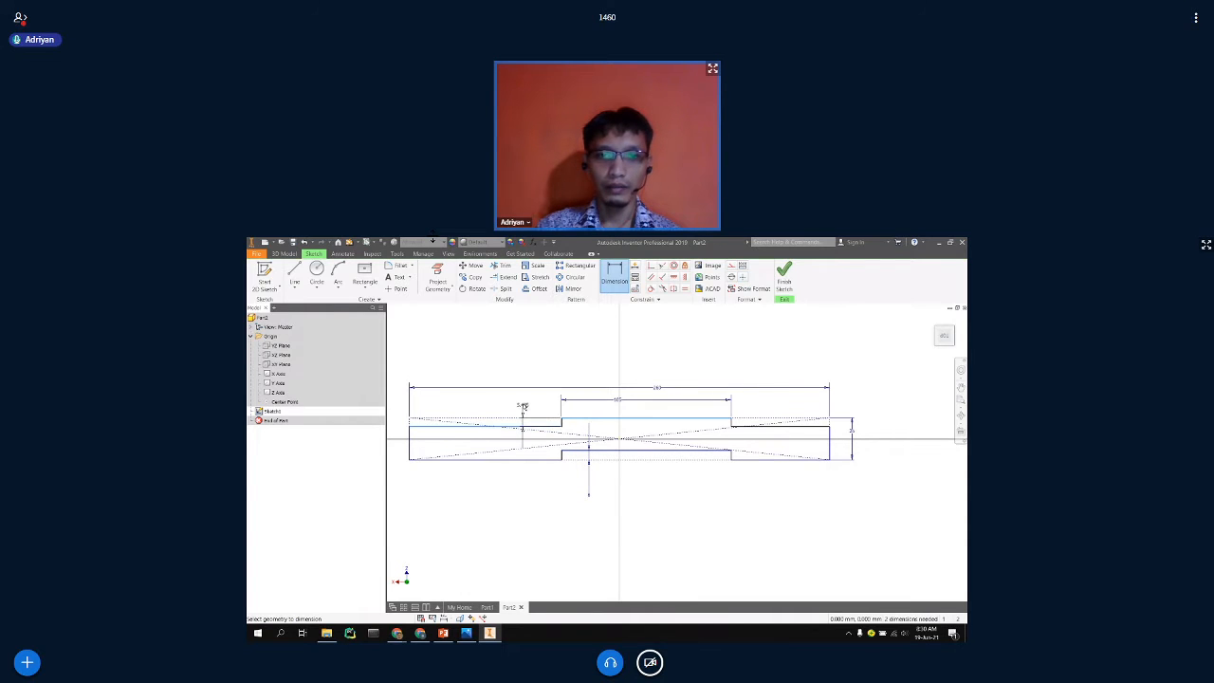
left_click(524, 397)
type("6")
key("Return")
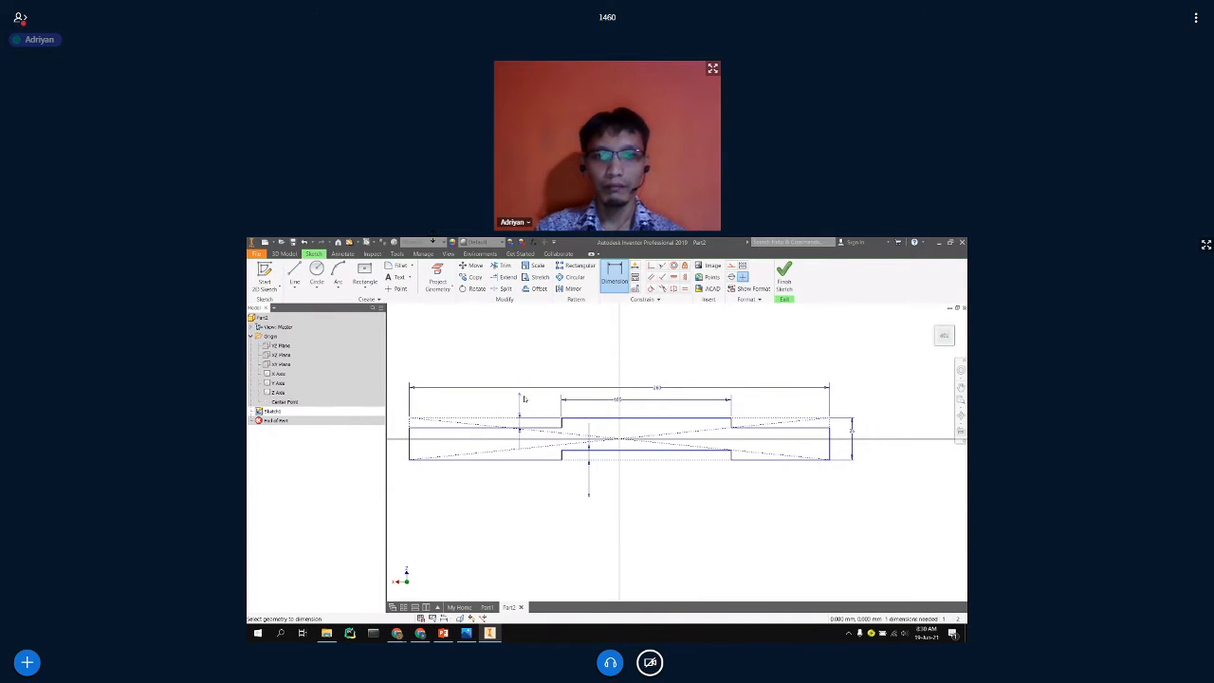
Link the shoulder's step-height dimension to the bottom recess's depth dimension, d3, and leave the Dimension tool.
left_click(536, 415)
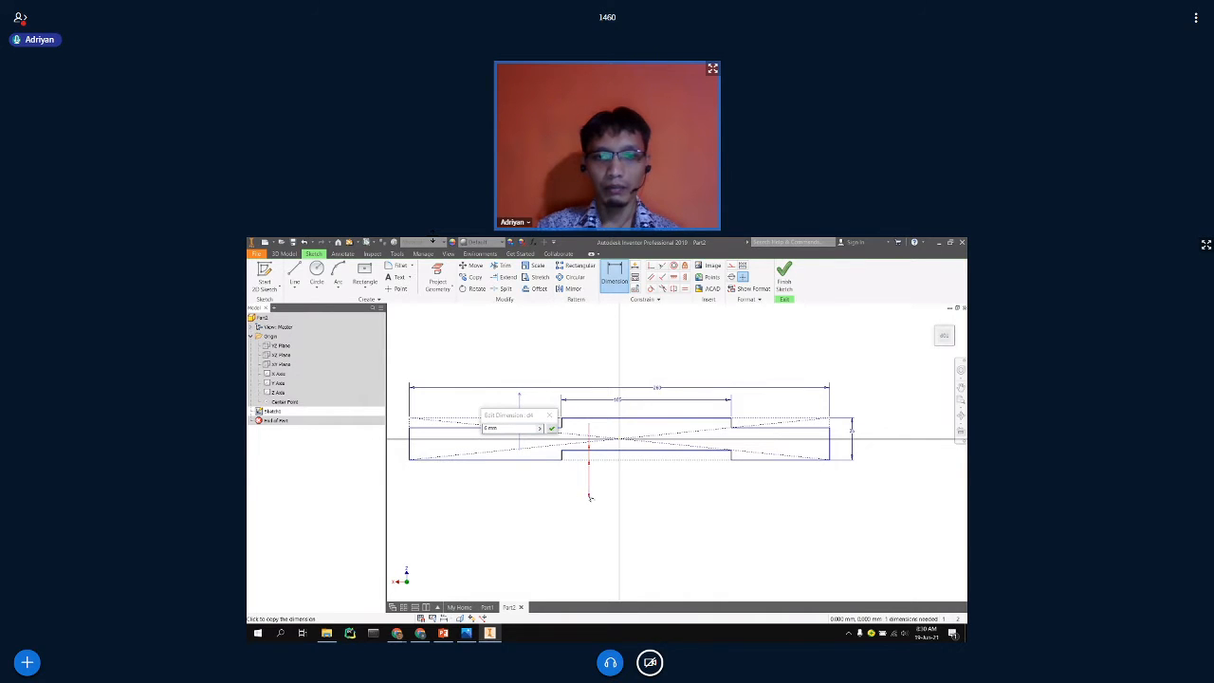
left_click(588, 496)
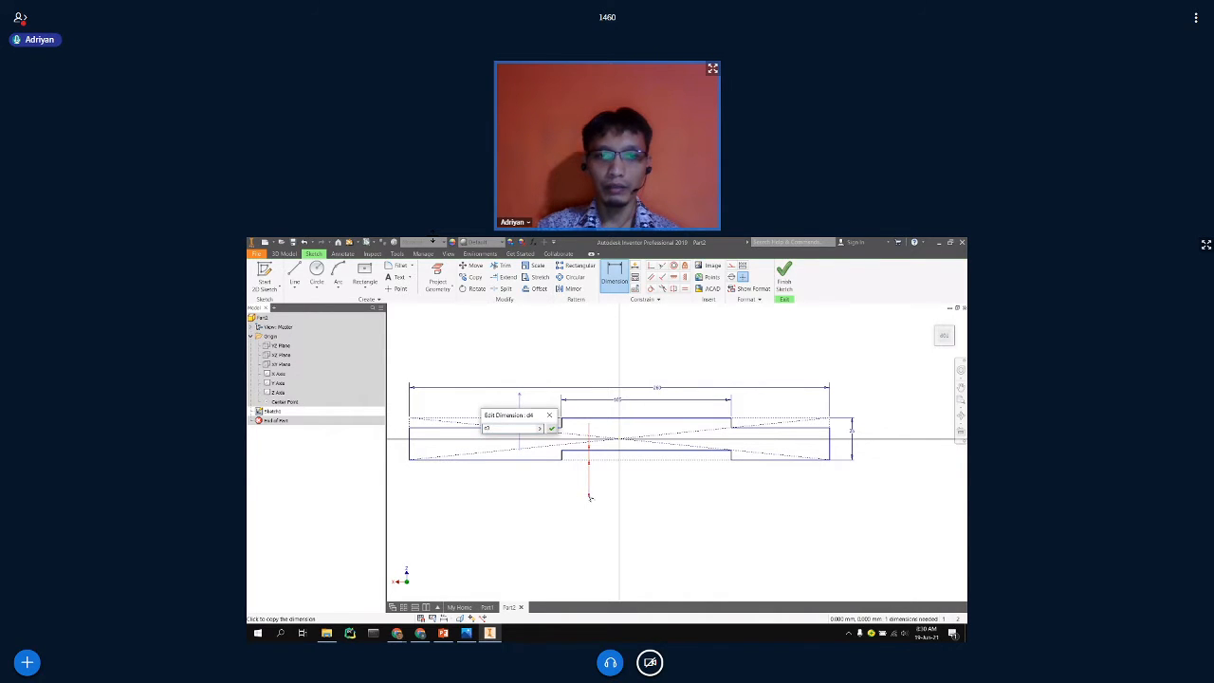
left_click(551, 429)
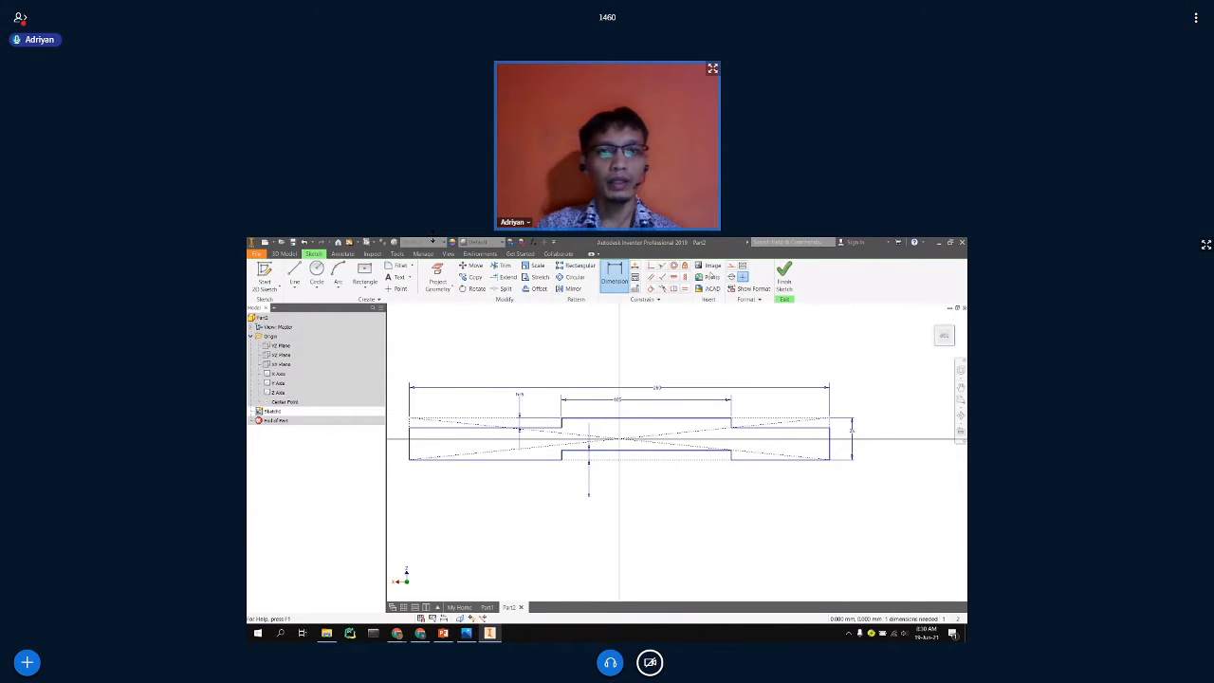
key("Escape")
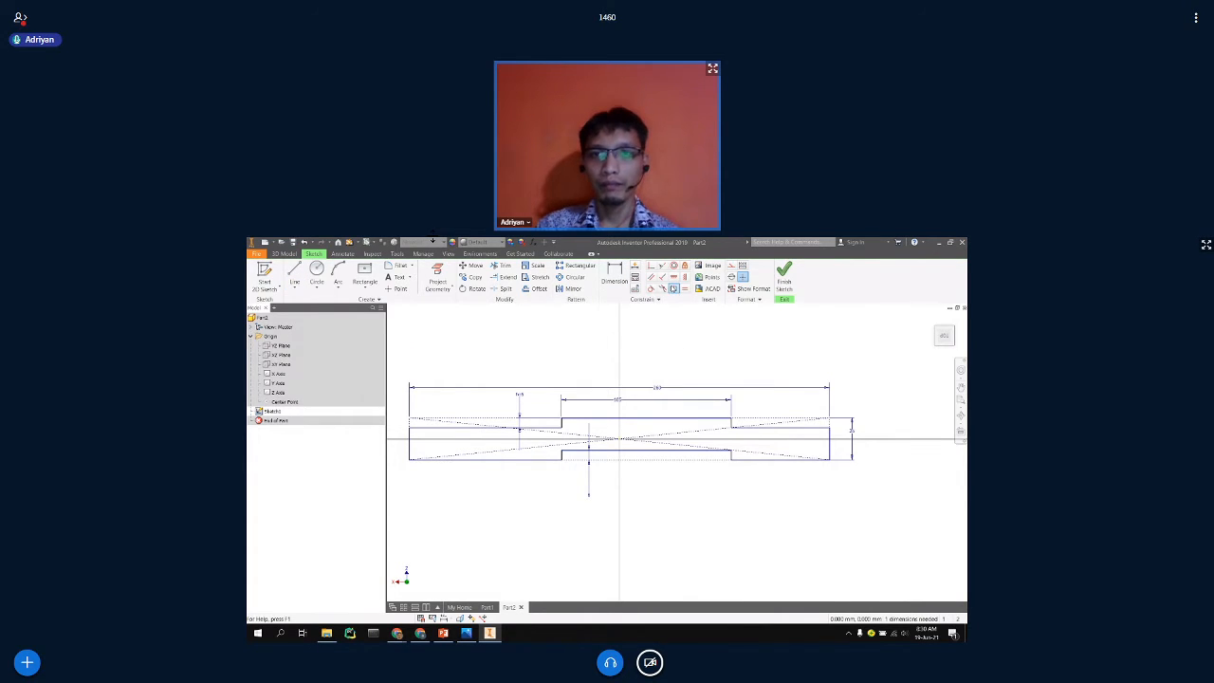
Draw a construction line from the rectangle's centre to the middle of the raised top edge and constrain it vertical.
left_click(296, 282)
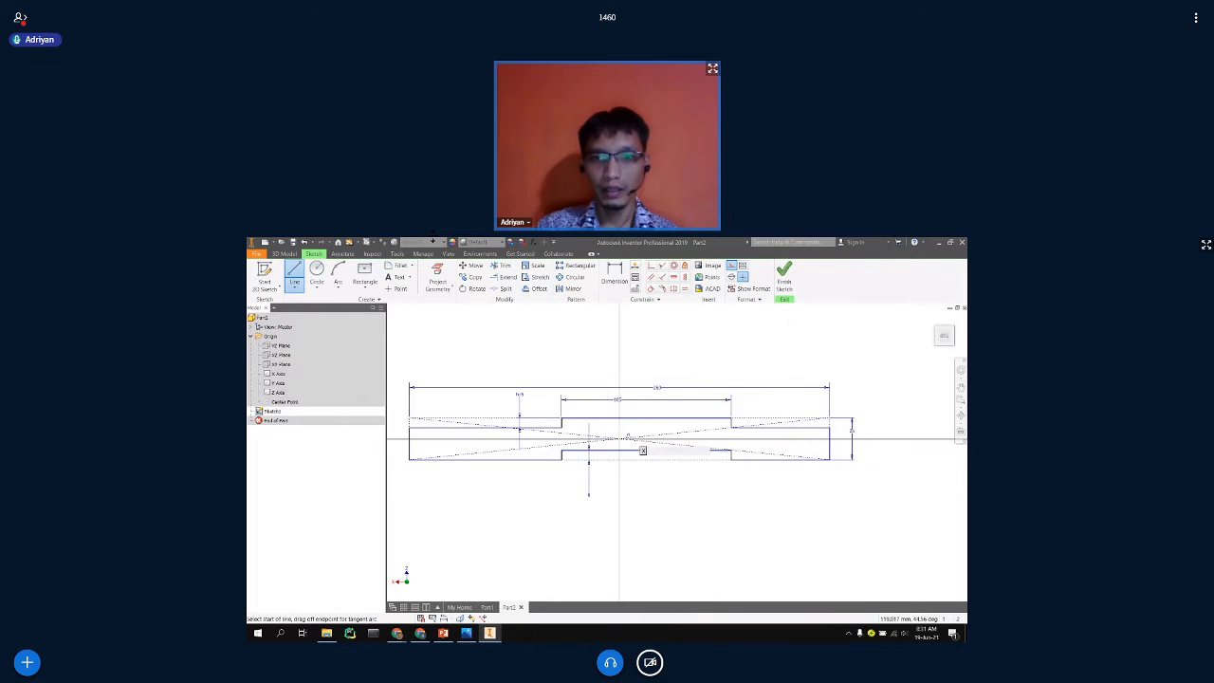
left_click(619, 437)
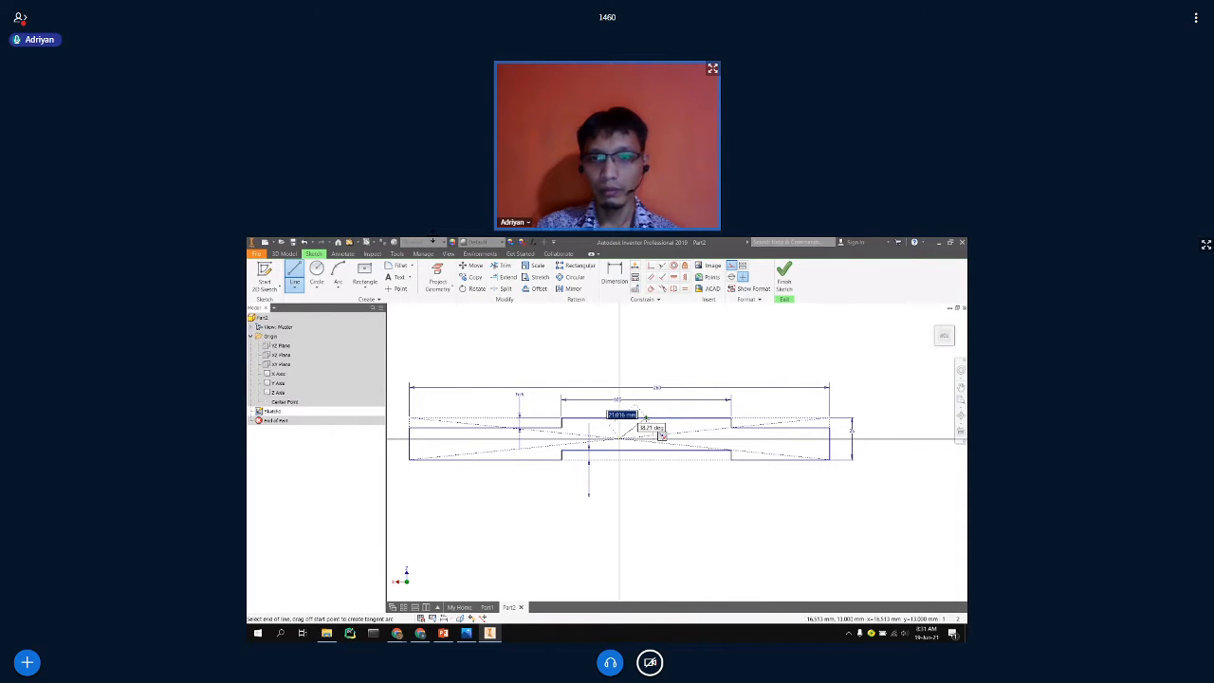
key("Escape")
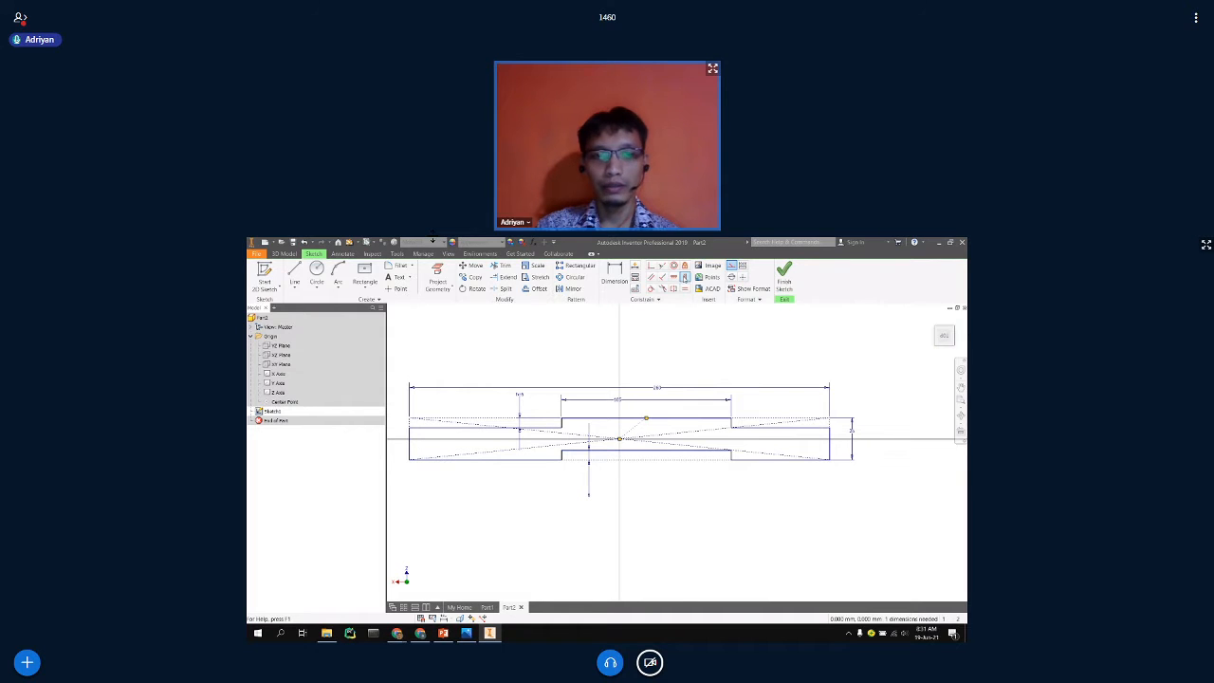
left_click(685, 276)
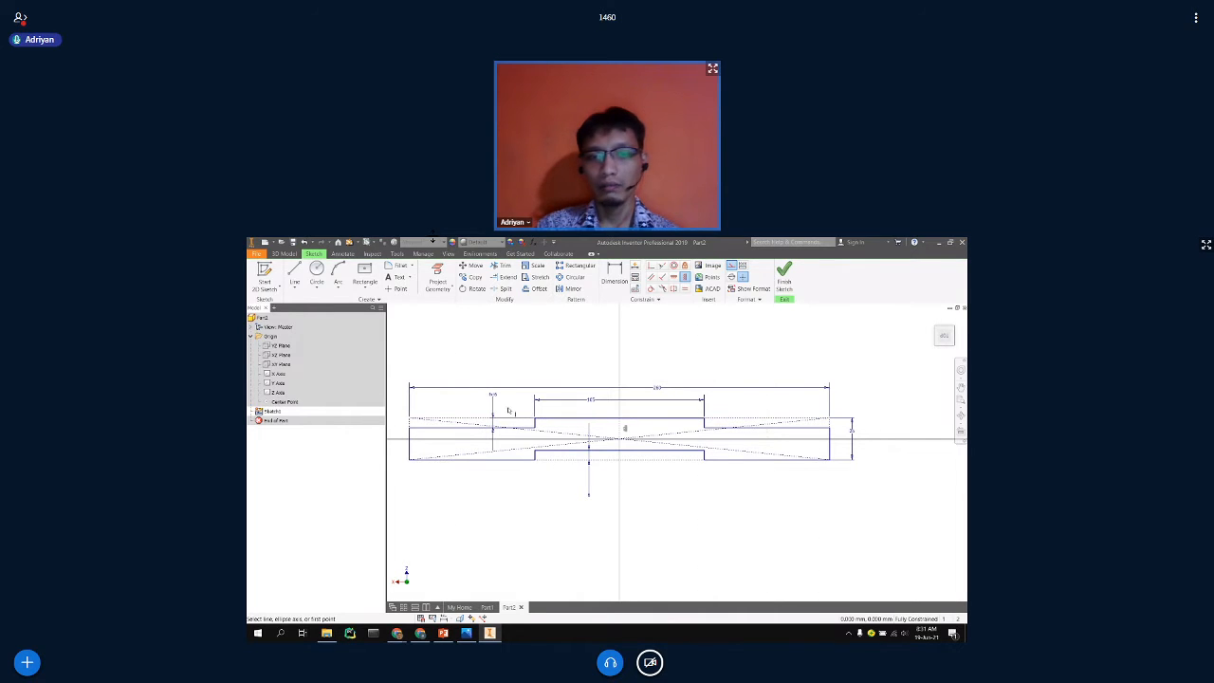
key("Escape")
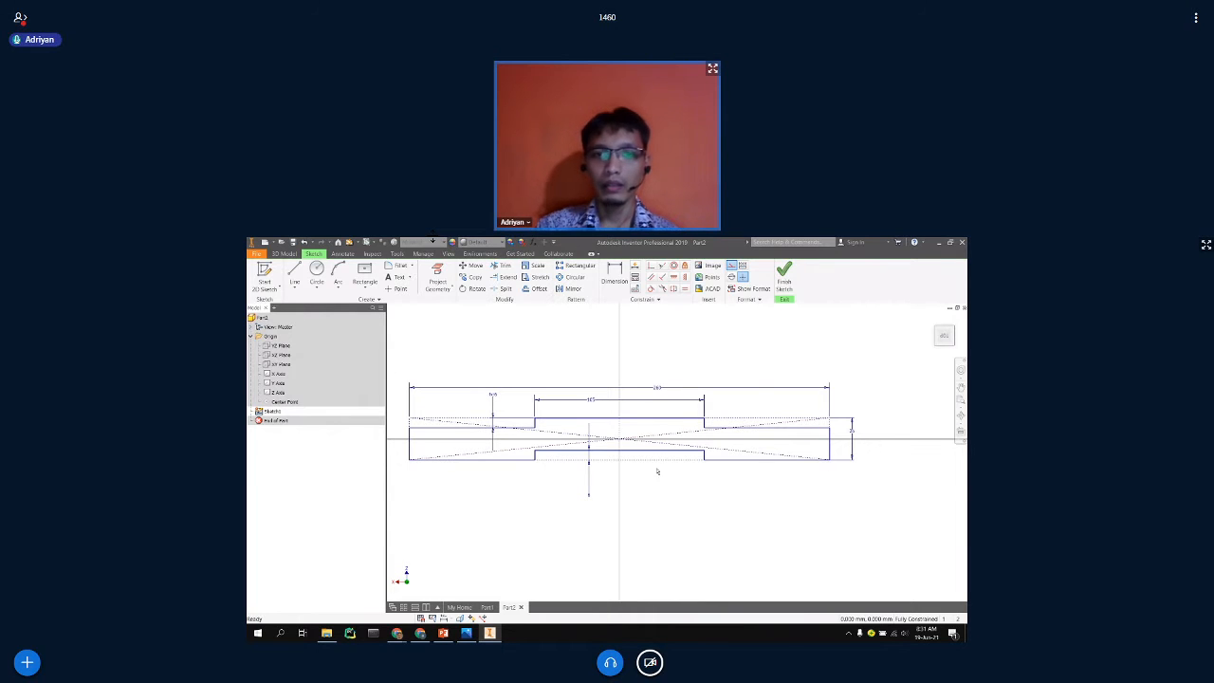
Finish the sketch and extrude the profile symmetrically by 108 mm, the plate width given in the reference drawing.
left_click(785, 273)
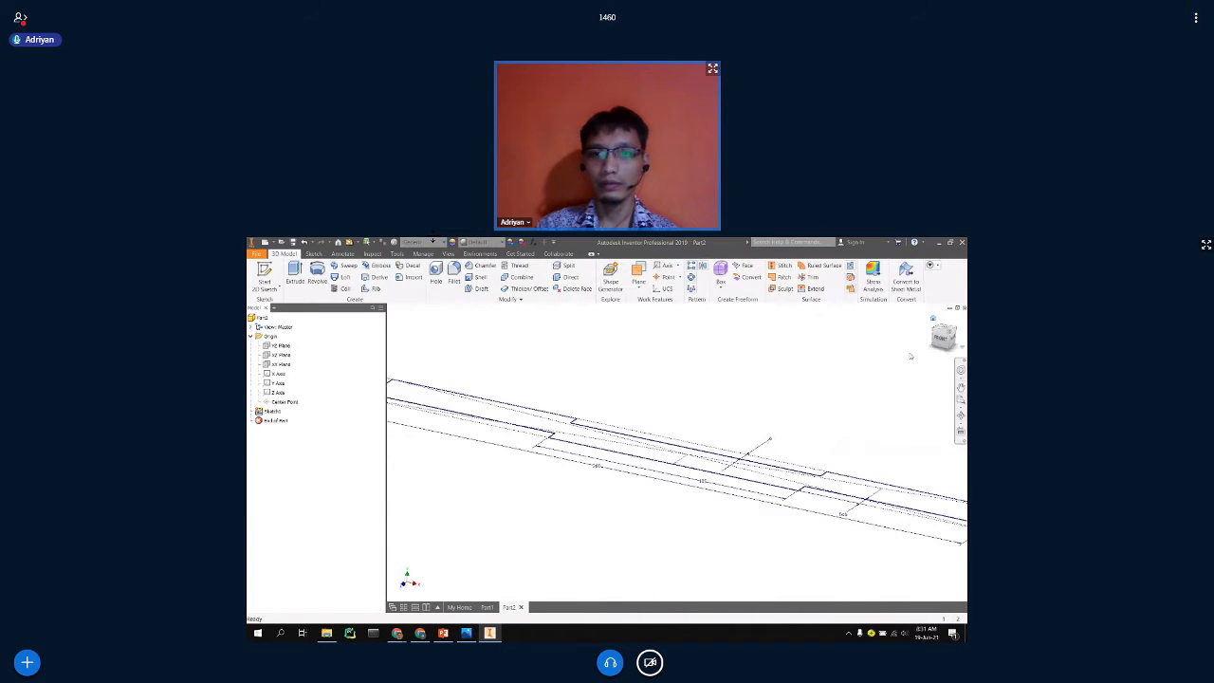
left_click(294, 275)
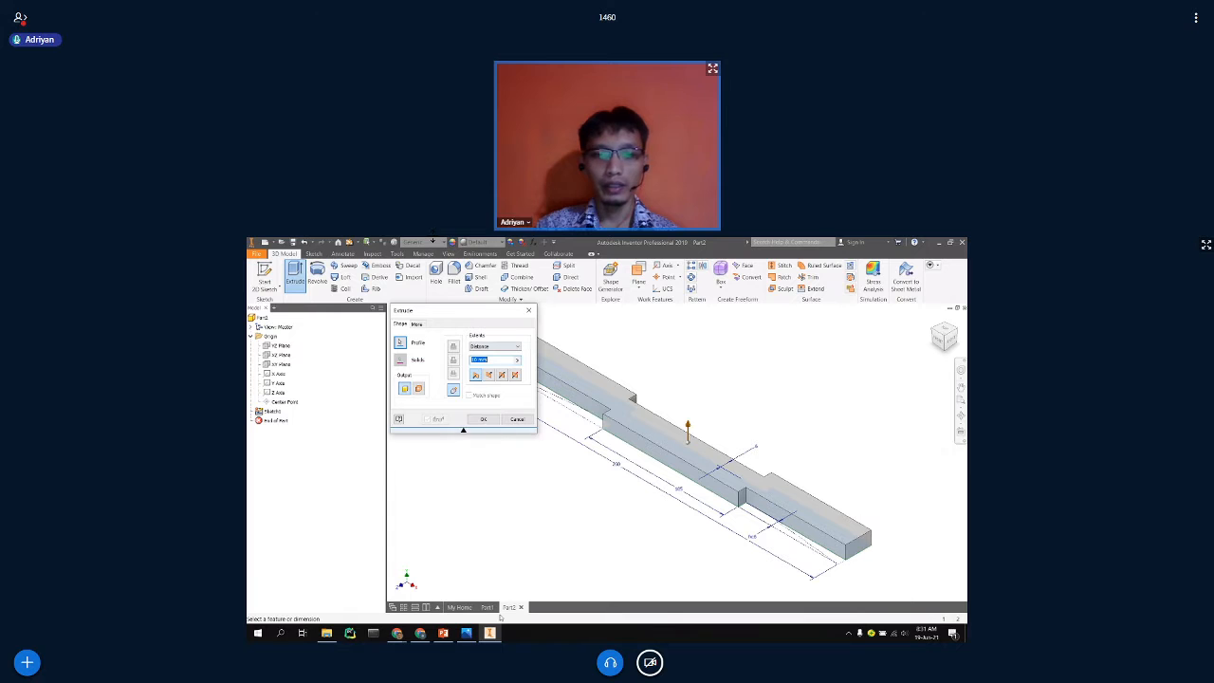
left_click(501, 375)
left_click(443, 633)
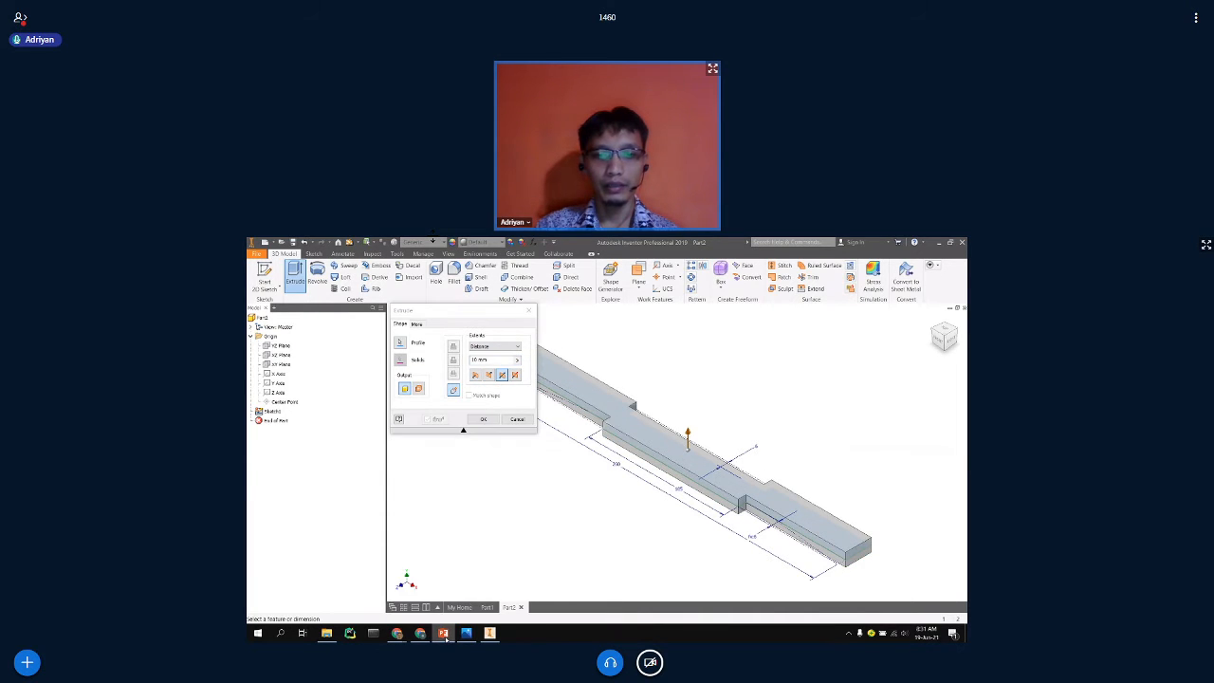
left_click(444, 634)
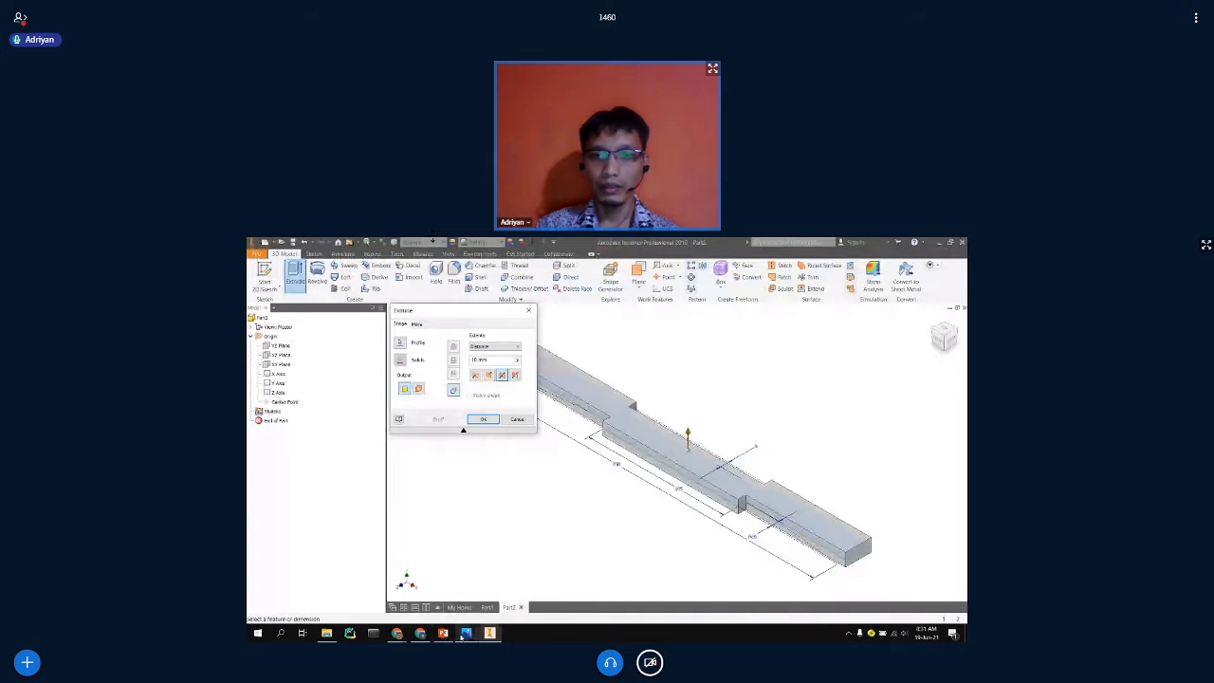
left_click(466, 632)
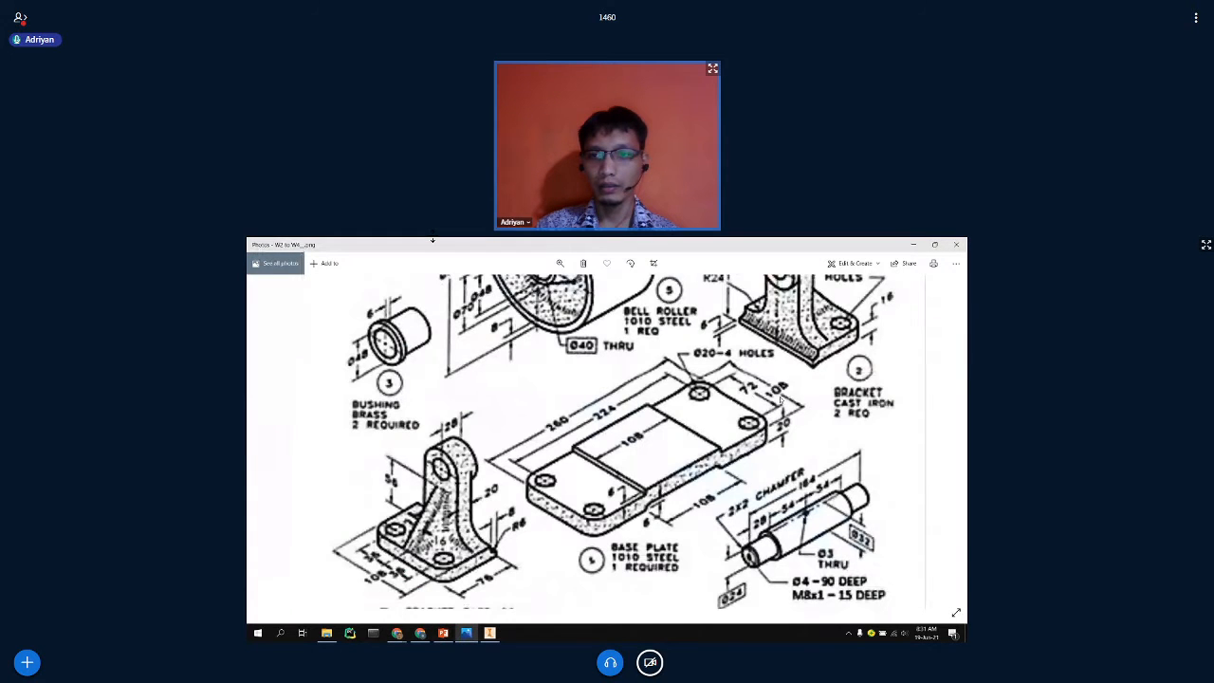
left_click(489, 632)
left_click(477, 360)
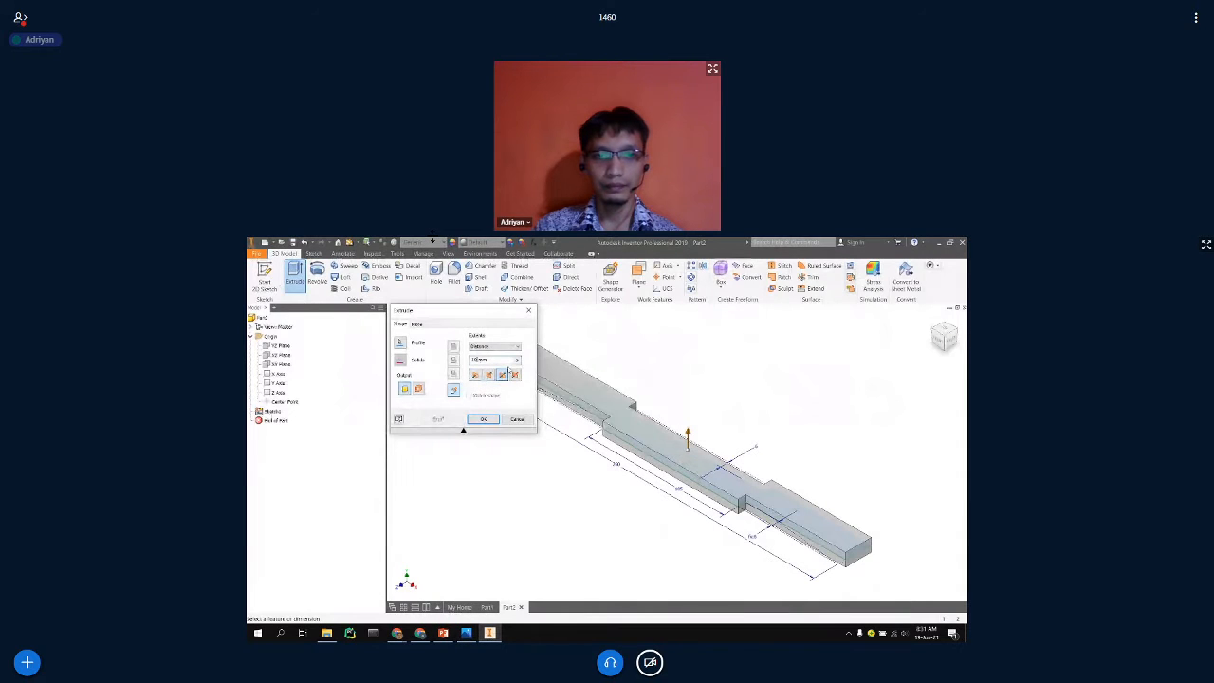
type("0")
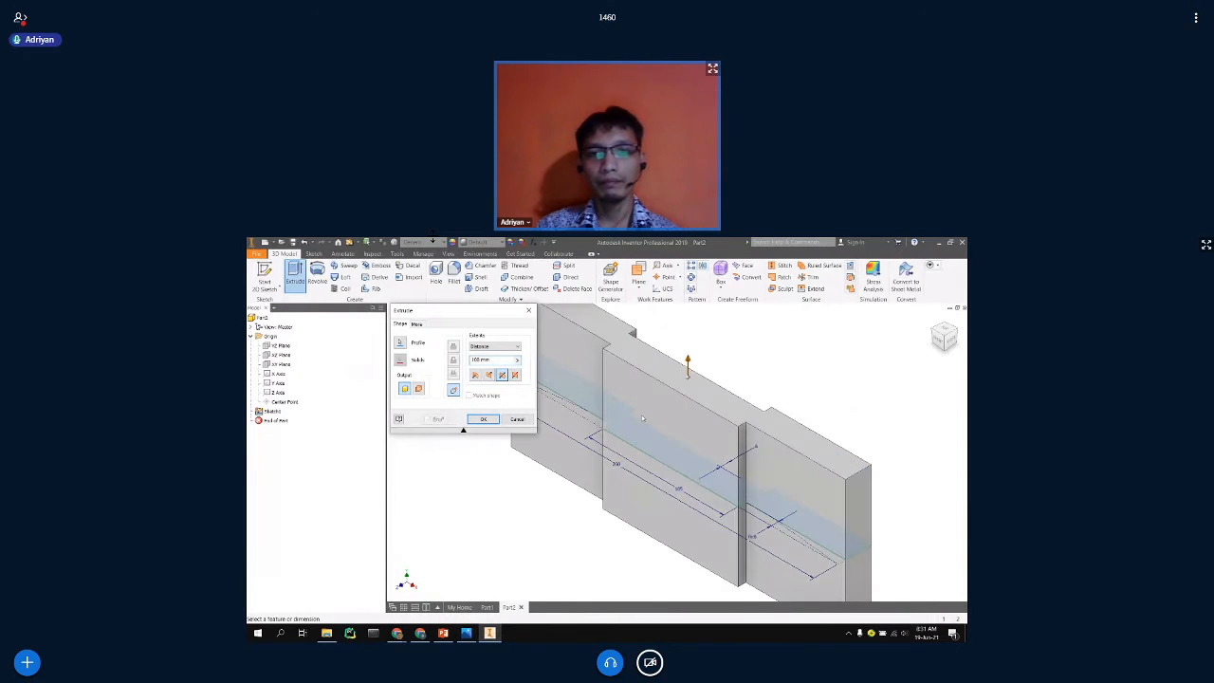
scroll(642, 418, "down", 5)
left_click(483, 418)
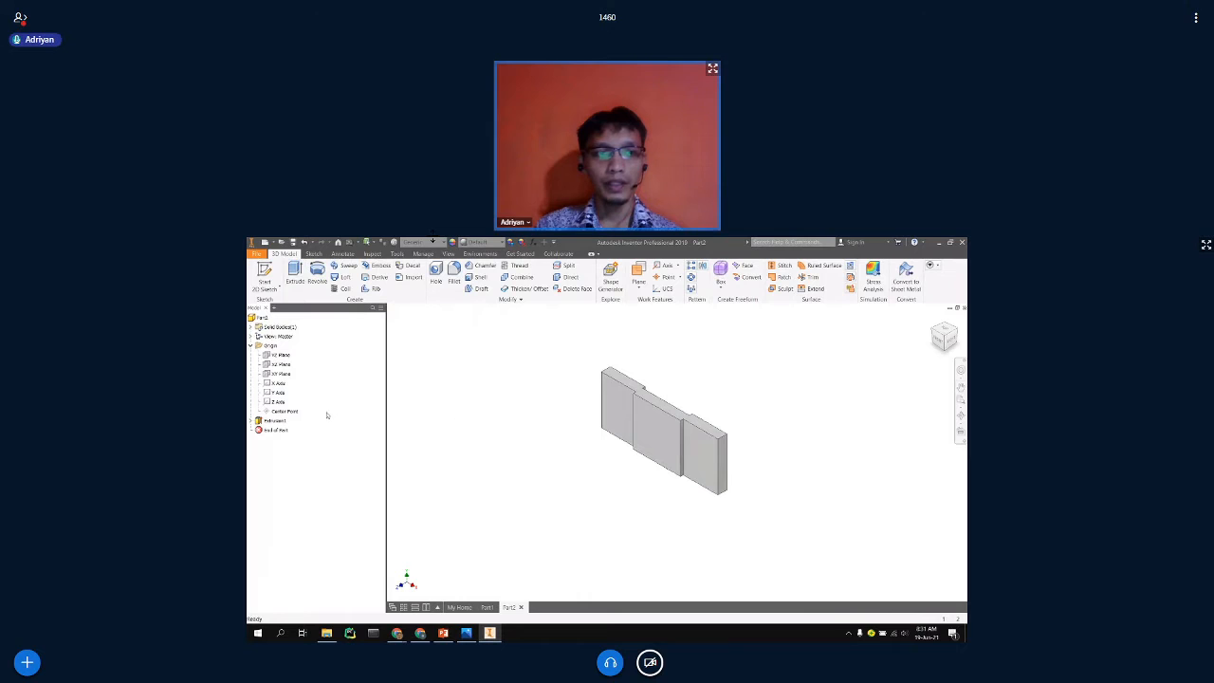
Compare the new part's single extrusion with the feature list of Part1.
left_click(274, 420)
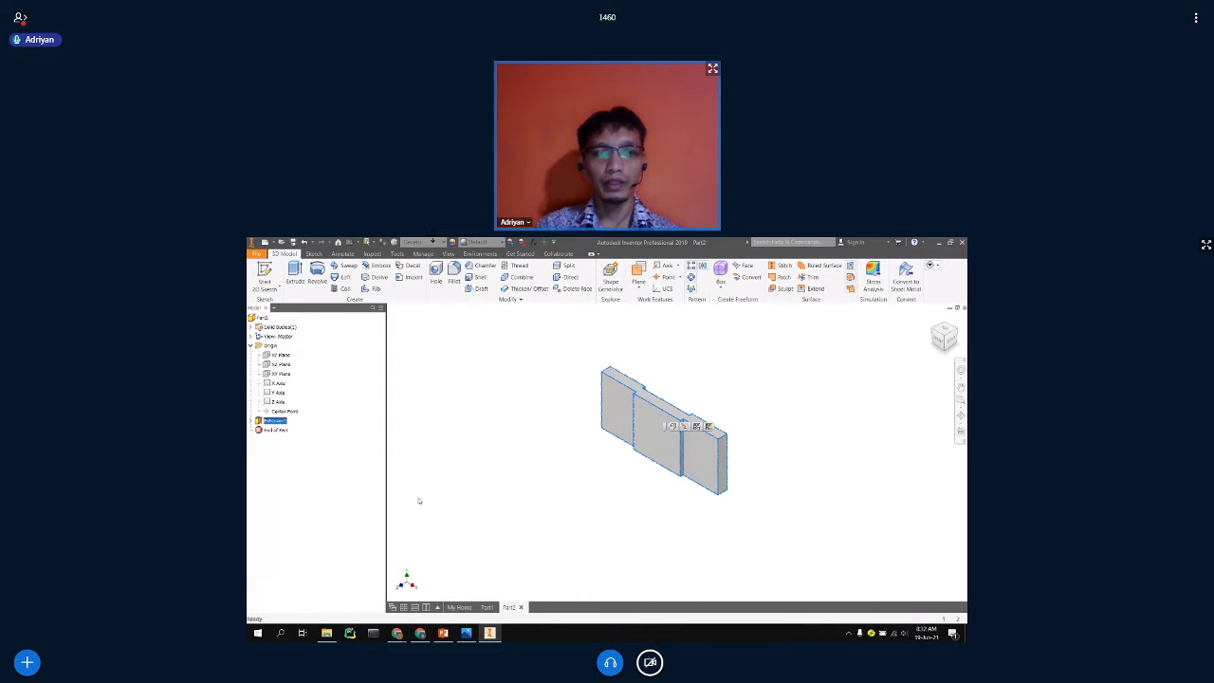
left_click(488, 608)
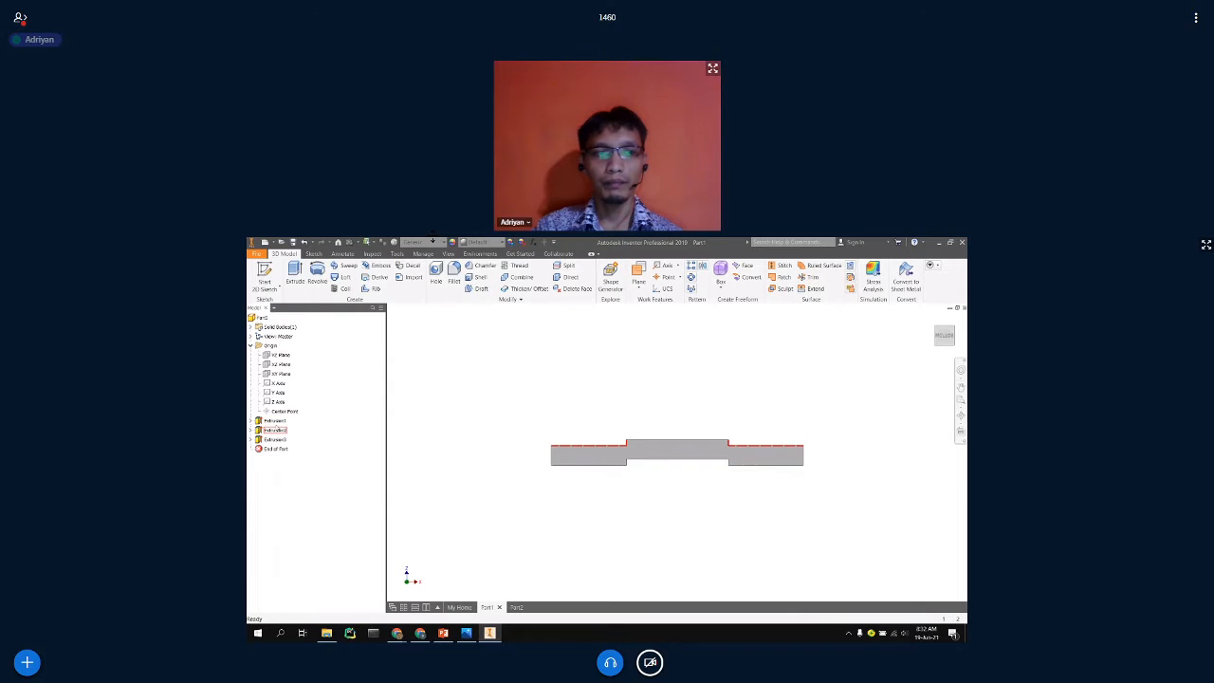
left_click(516, 607)
left_click(453, 446)
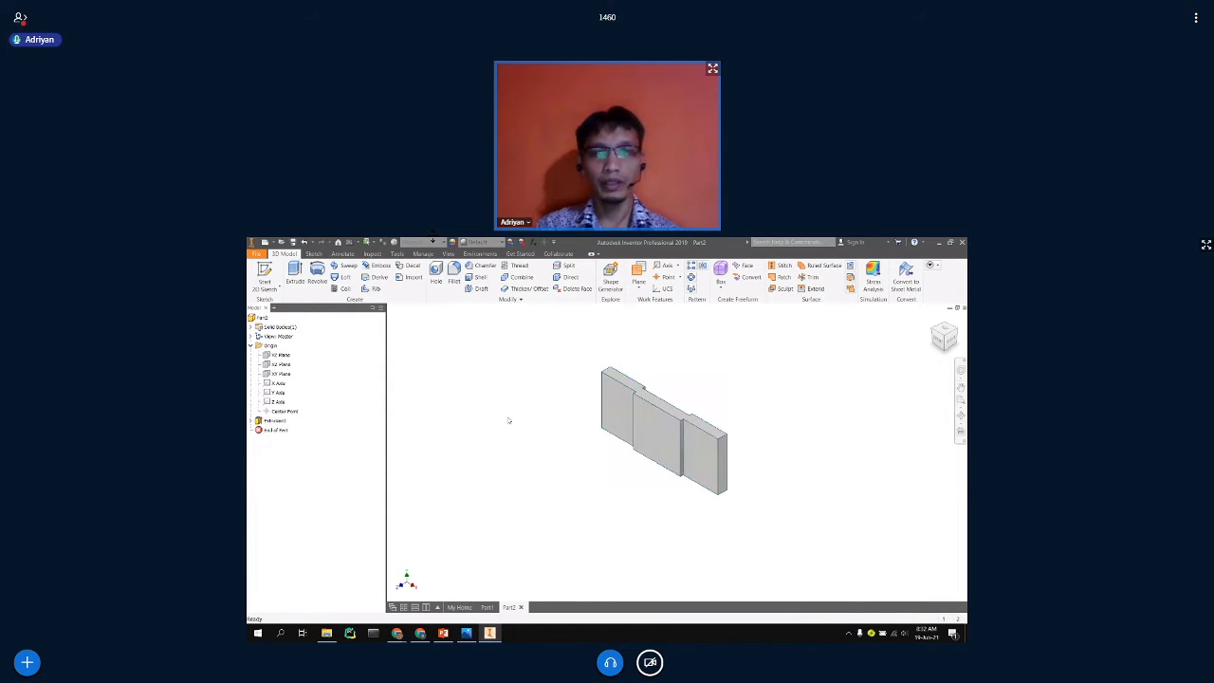
Save the new part as Base Plate.
key("ctrl+s")
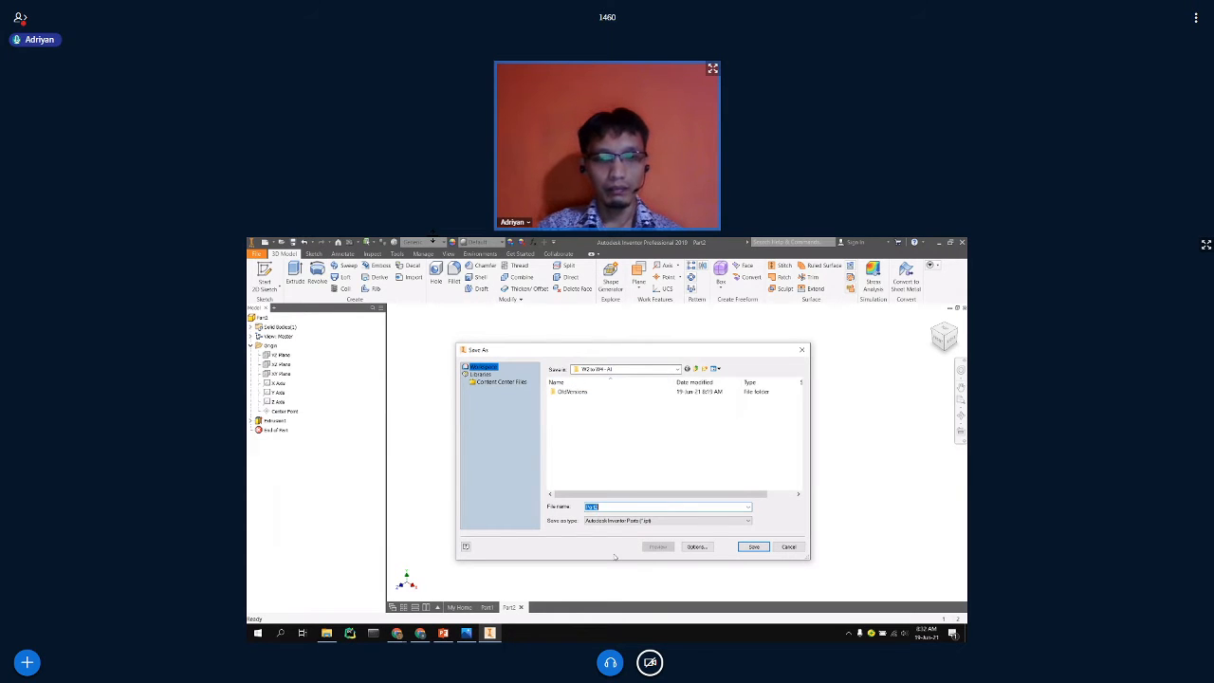
type("Base")
key("BackSpace")
key("BackSpace")
key("BackSpace")
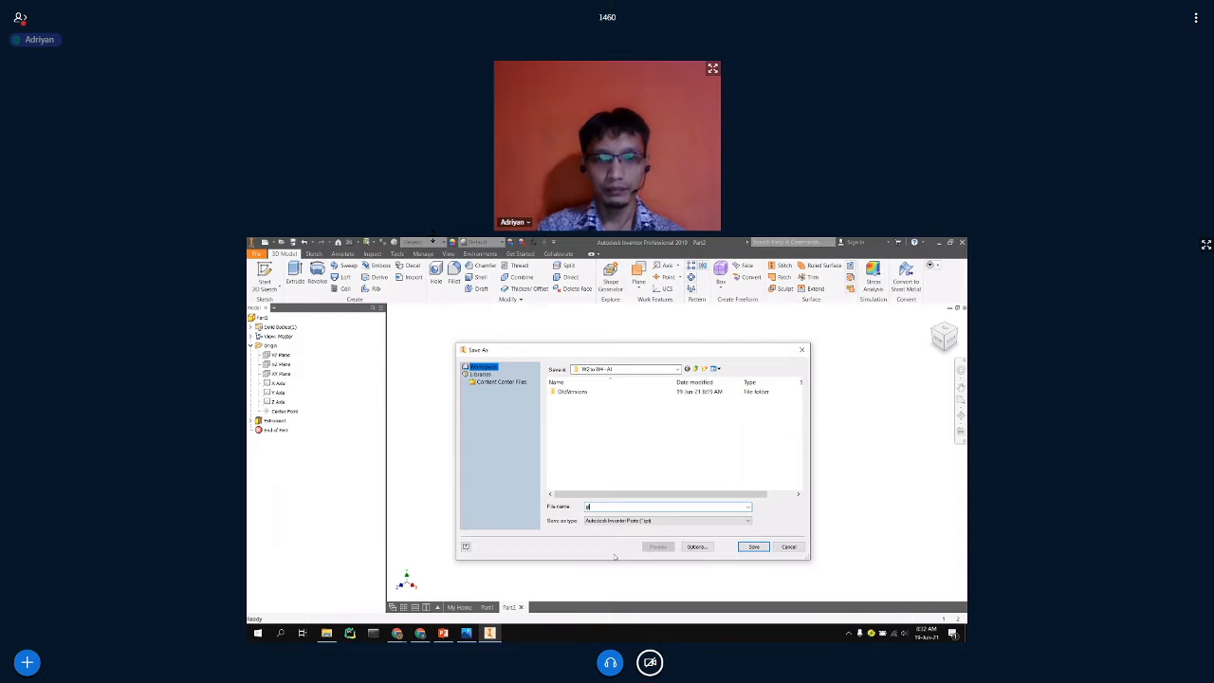
type("ase Plate")
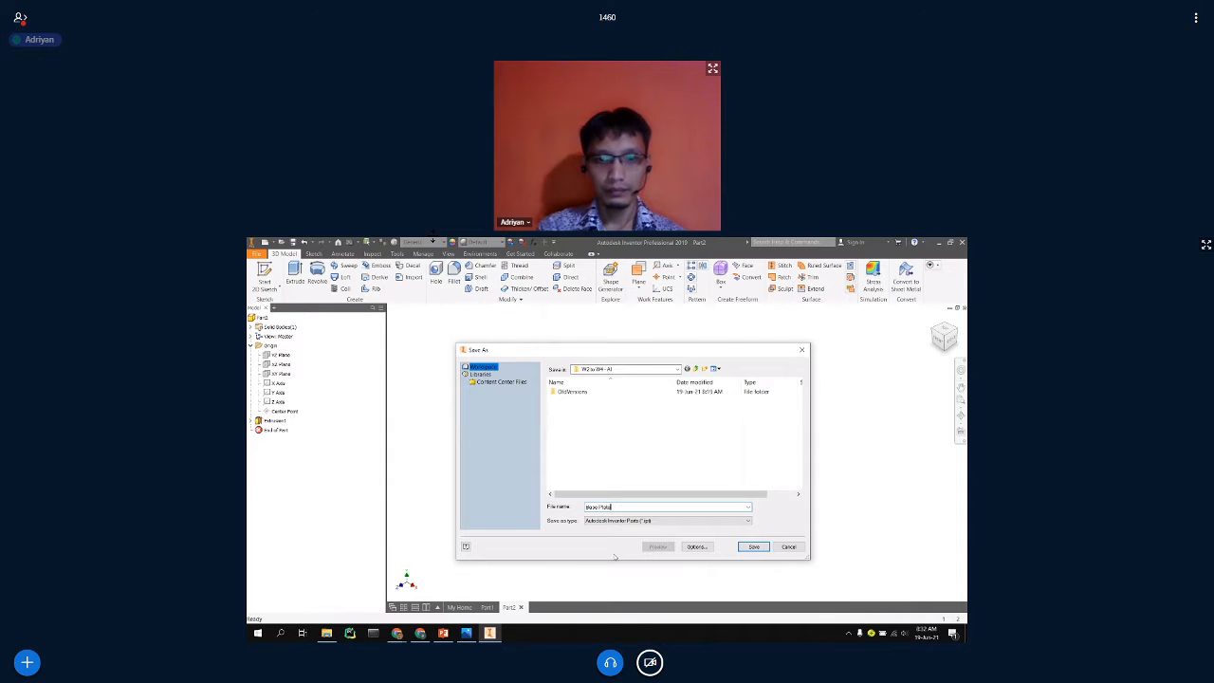
left_click(753, 546)
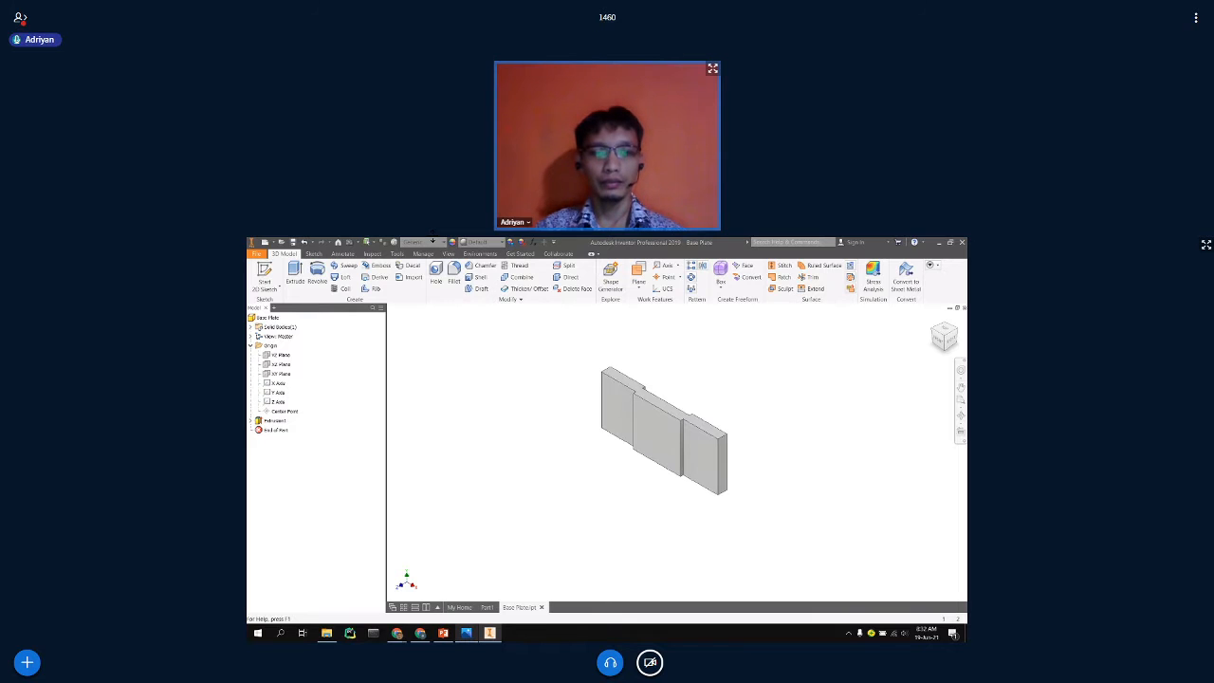
Switch to Part1, show it in the home view and select the front face of its left end section.
left_click(452, 635)
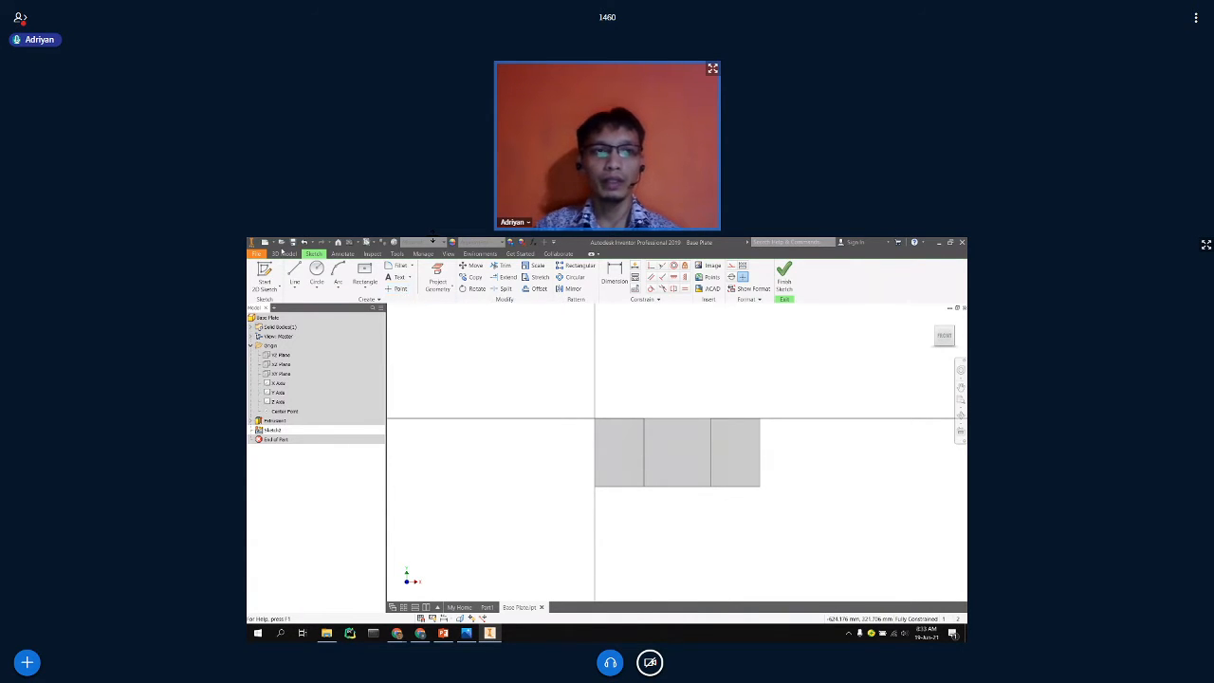
left_click(282, 254)
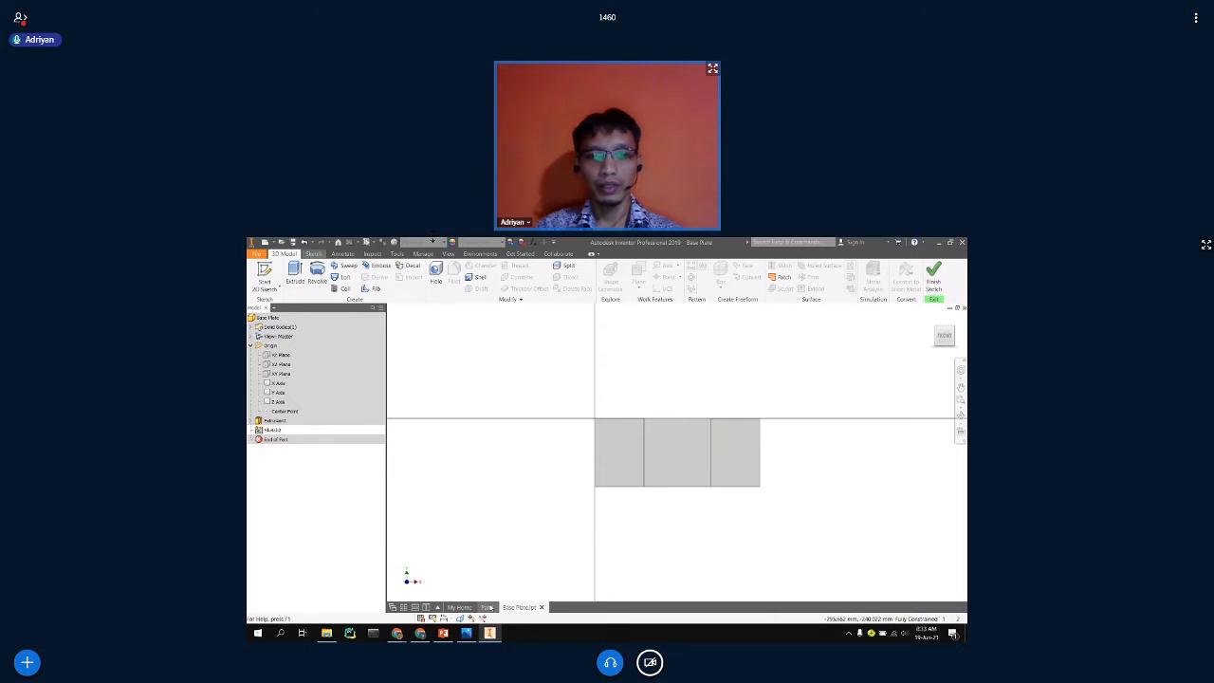
left_click(486, 607)
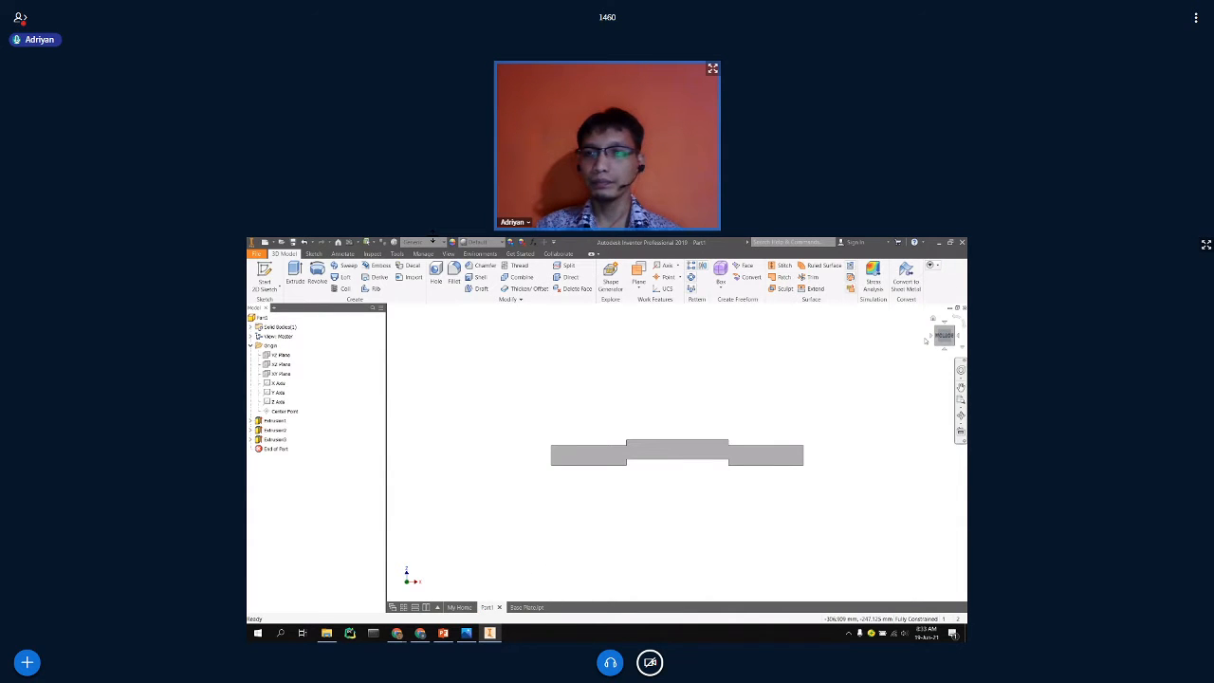
left_click(925, 340)
left_click(583, 408)
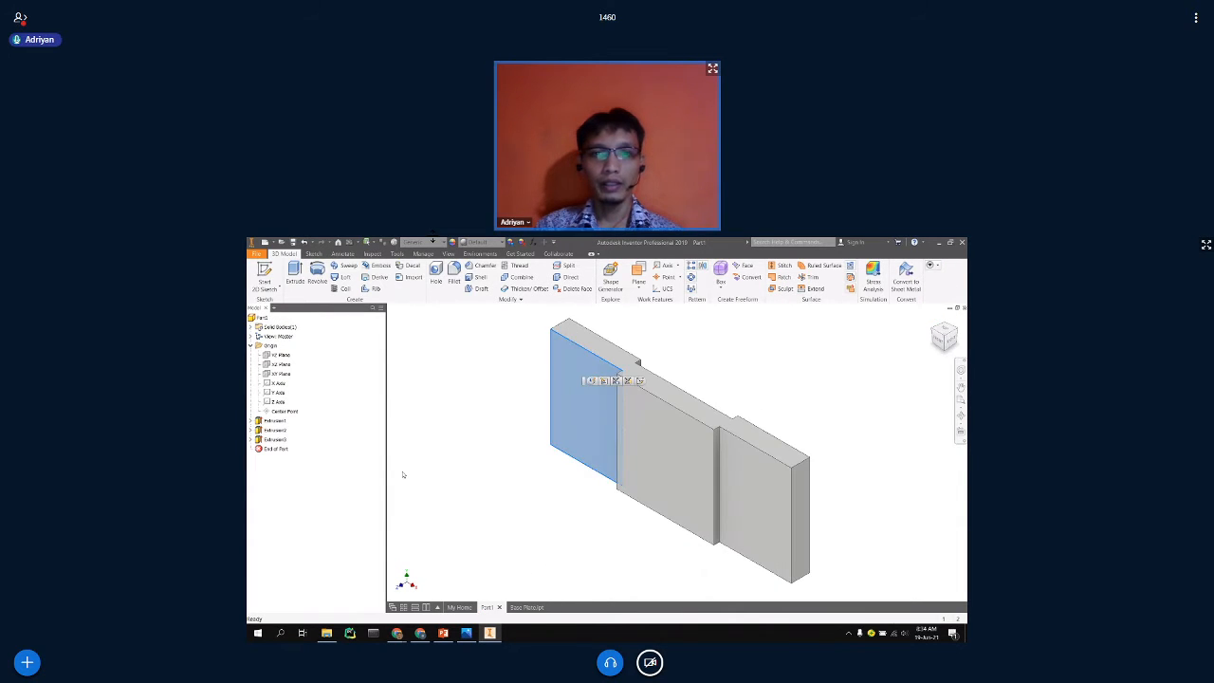
Start a tapped hole, check the hole diameter in the reference drawing, and set size 20 with designation M20x2.
left_click(501, 352)
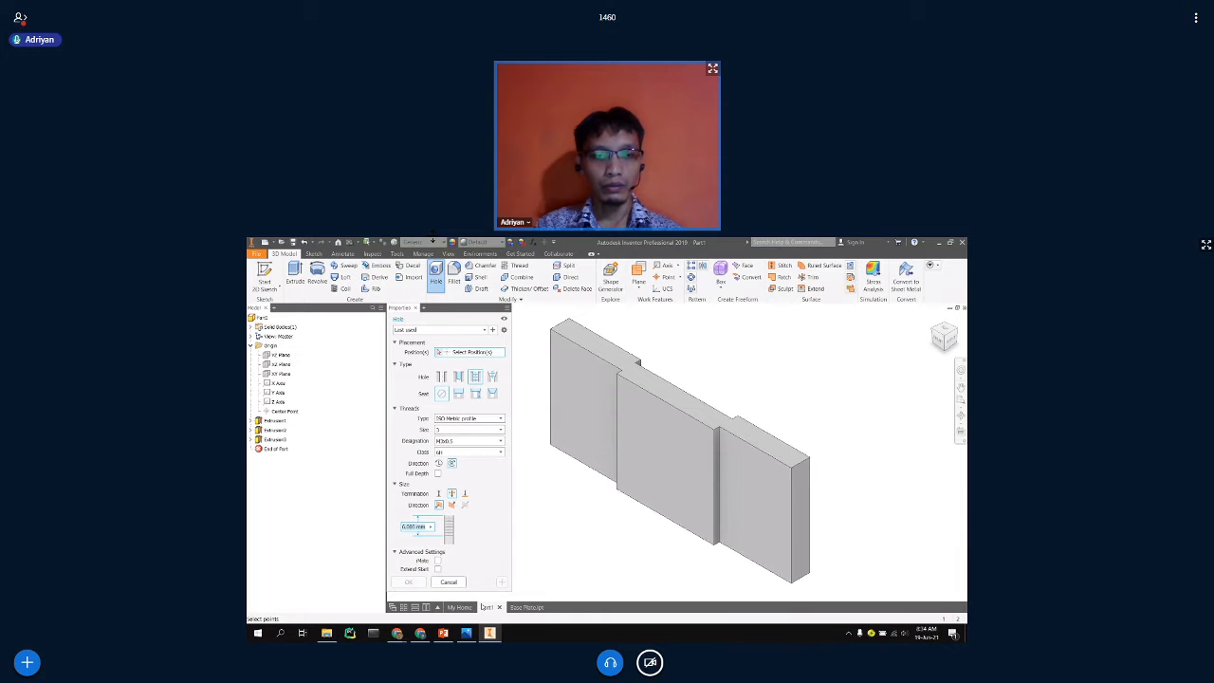
left_click(466, 633)
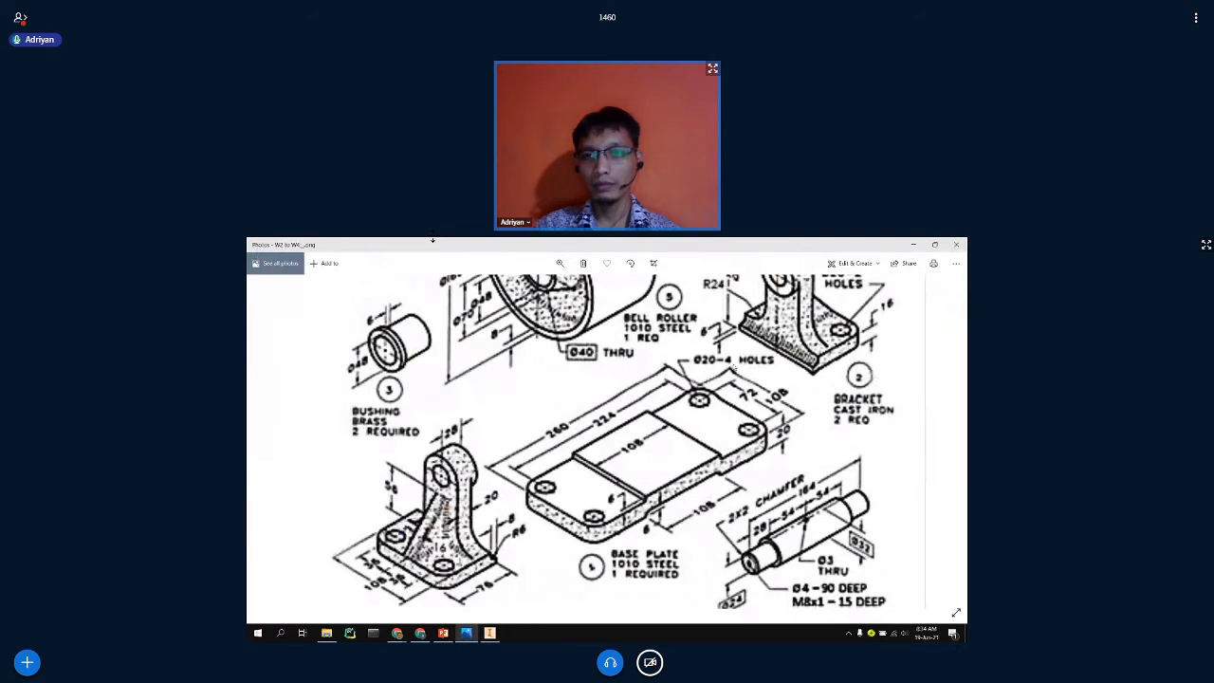
left_click(489, 633)
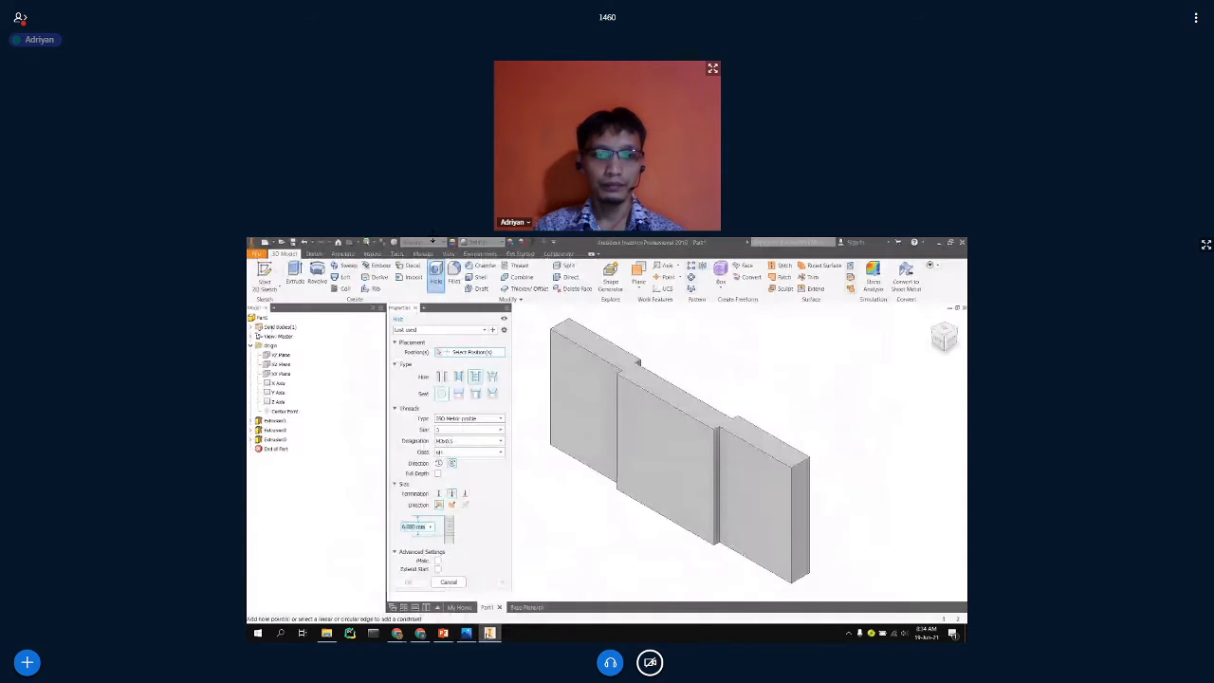
left_click(461, 432)
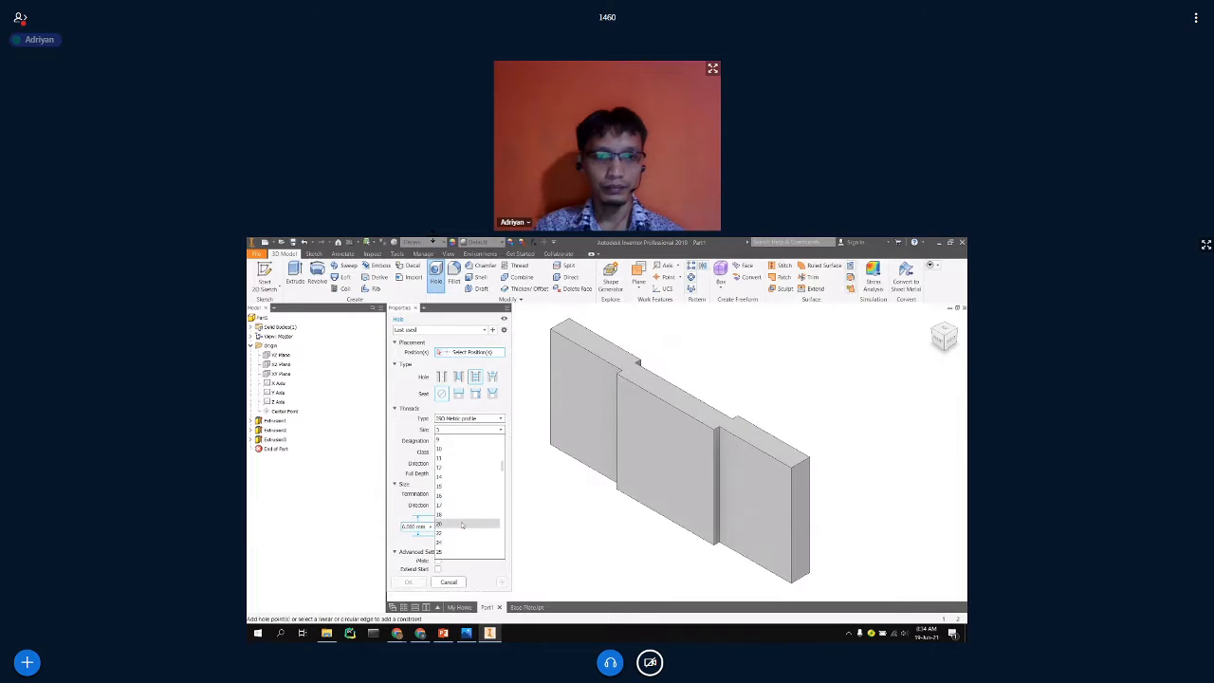
left_click(470, 523)
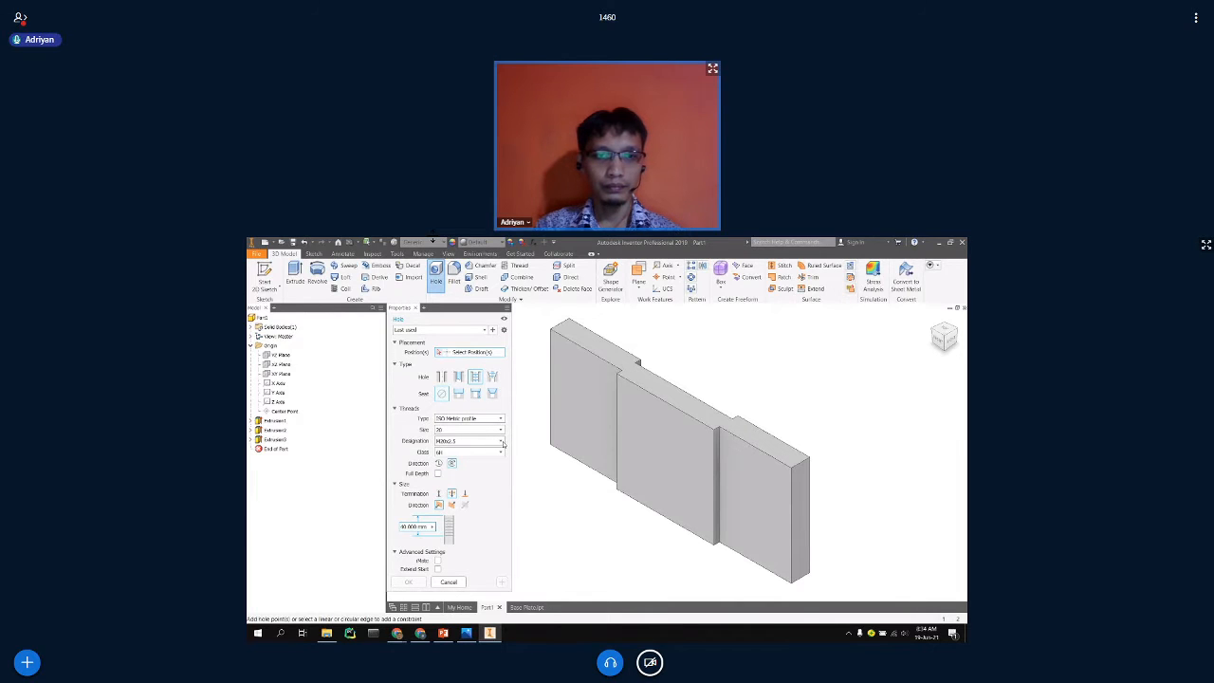
left_click(501, 442)
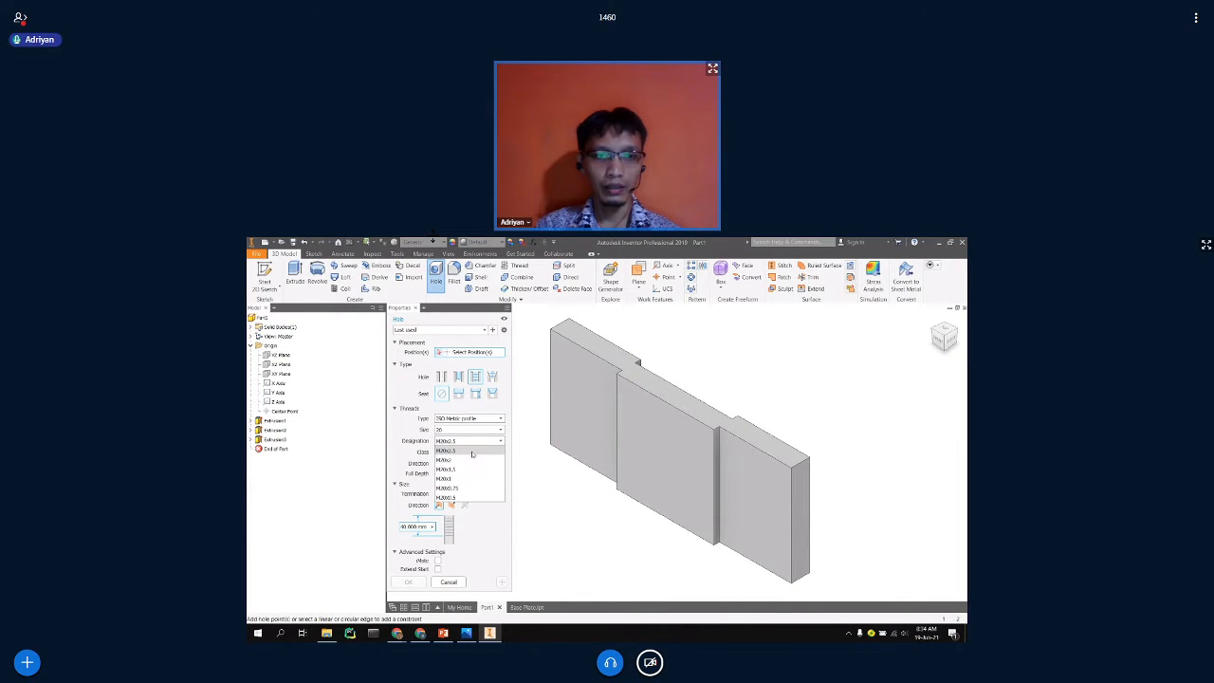
left_click(470, 462)
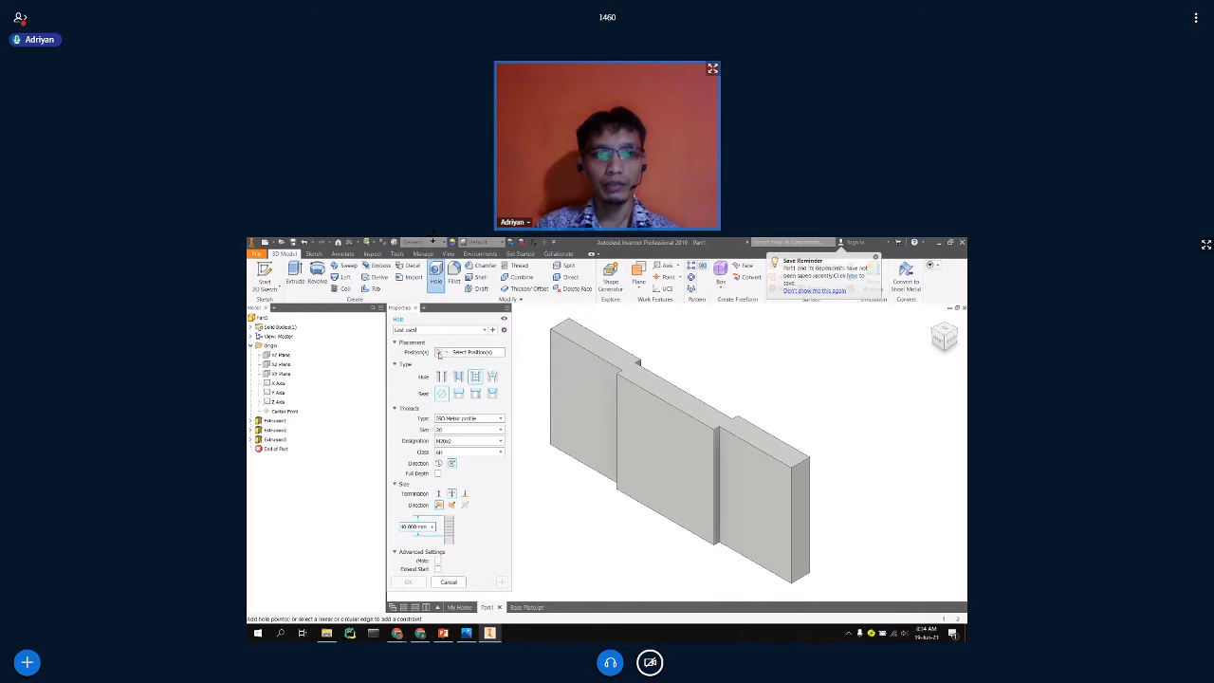
Place four holes freehand, two on the front face of each end section, and create them.
left_click(572, 369)
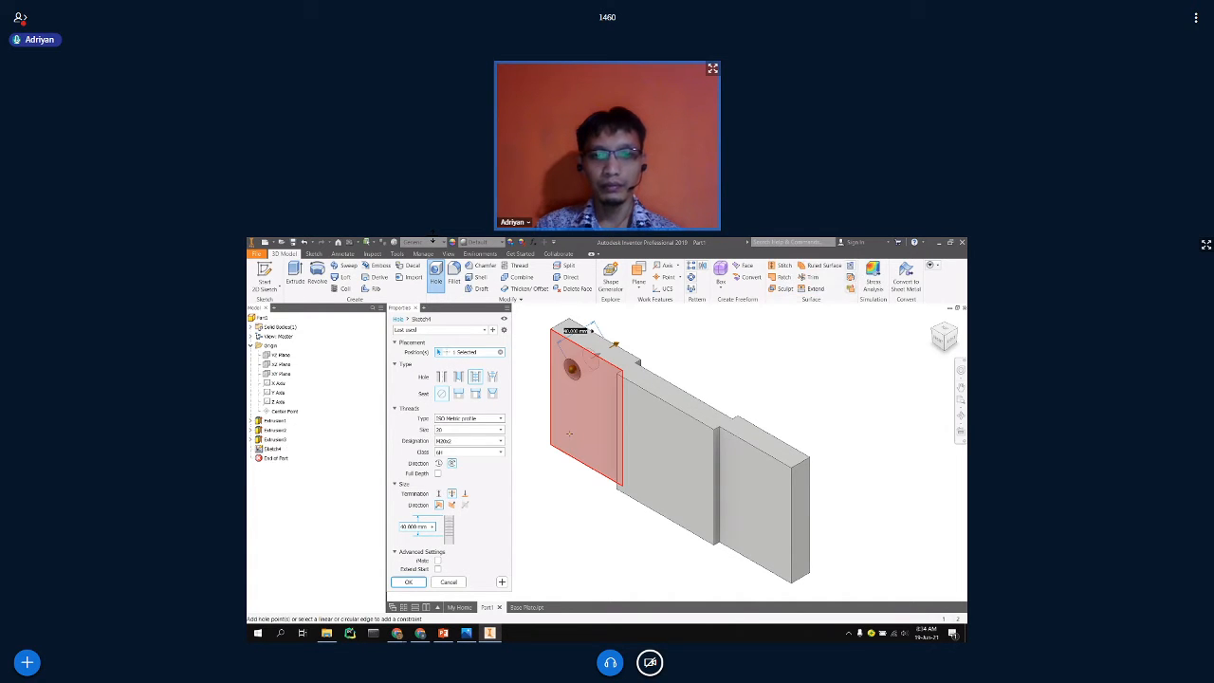
left_click(569, 433)
left_click(764, 471)
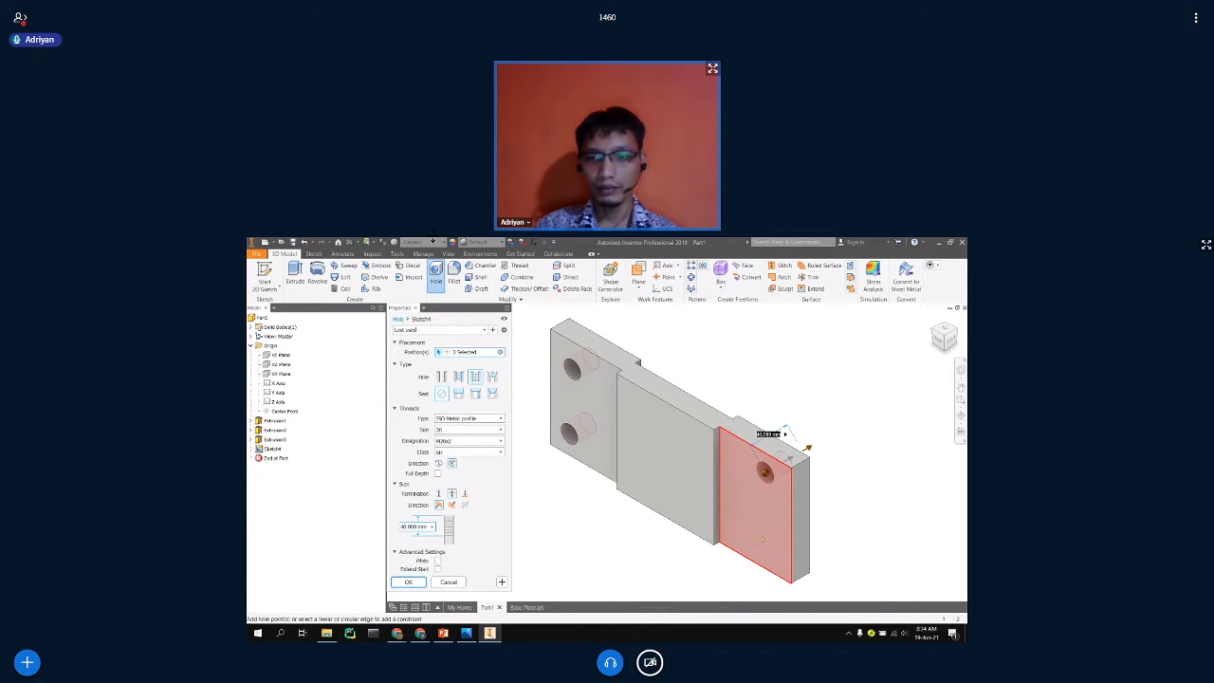
left_click(760, 548)
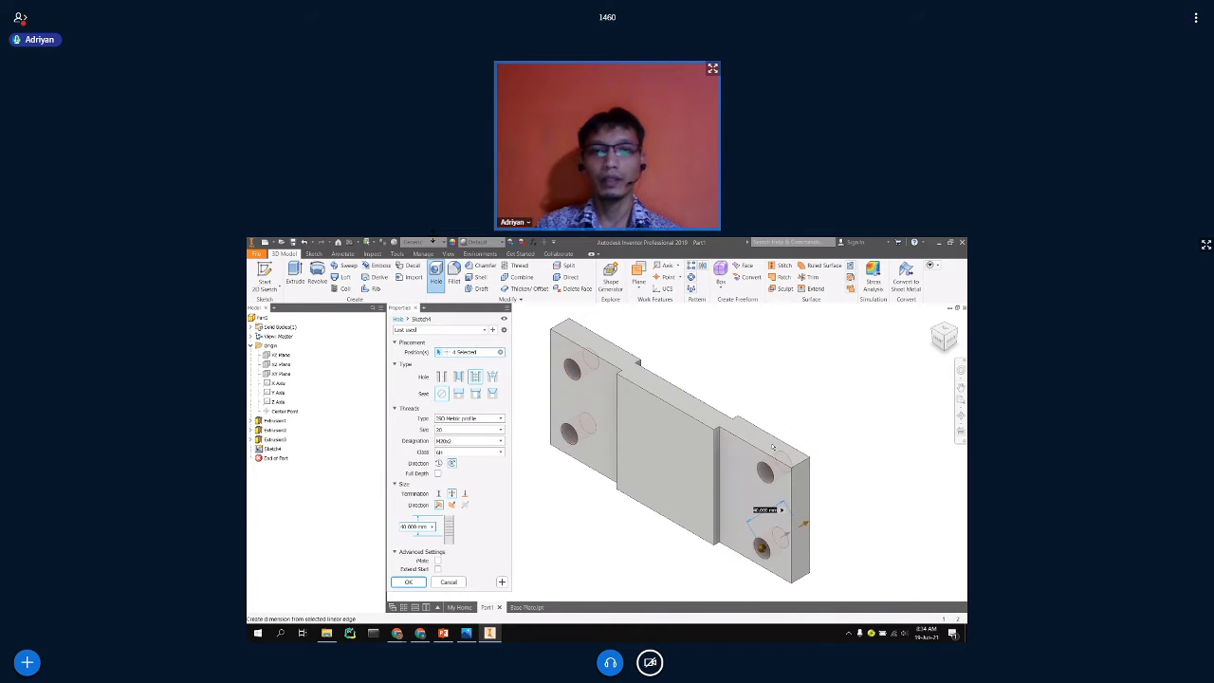
left_click(409, 582)
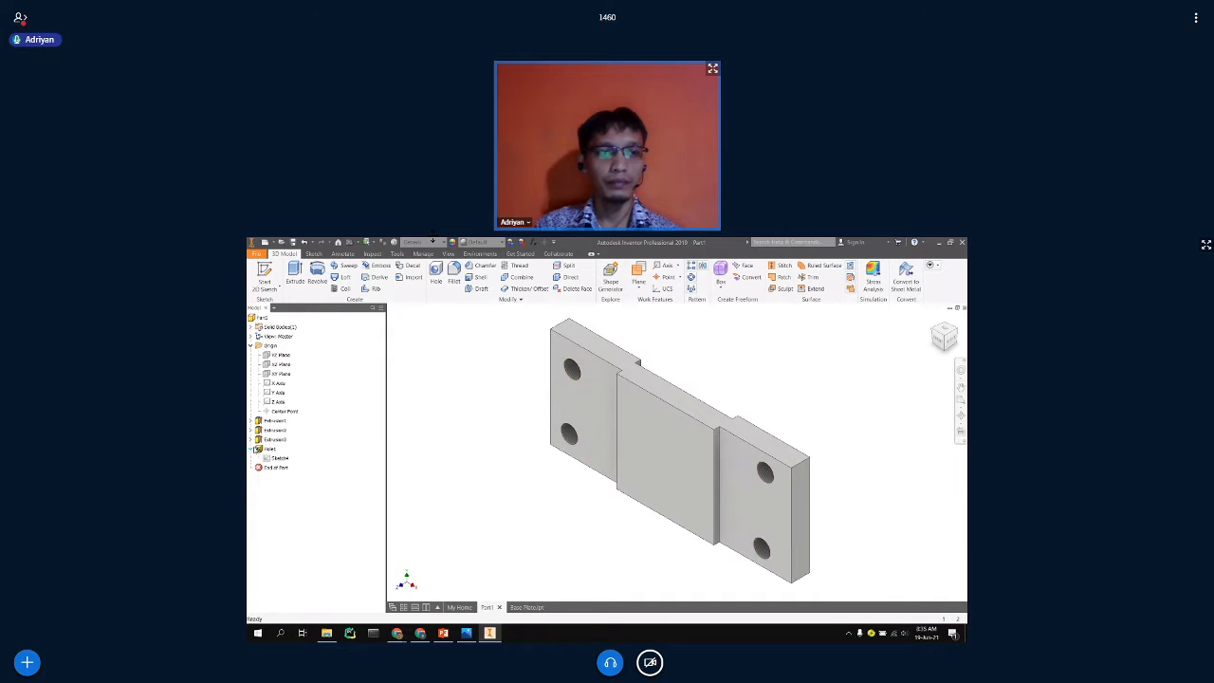
Expand the new hole feature in the model tree and open its positioning sketch for editing.
left_click(252, 449)
left_click(252, 449)
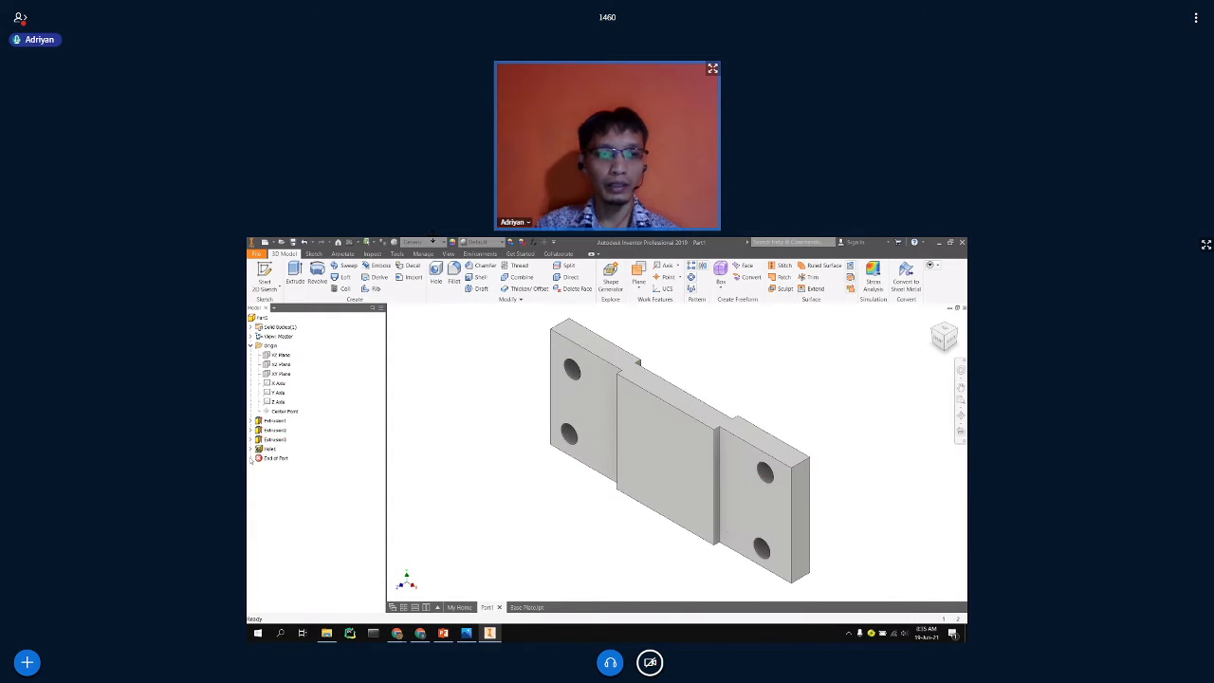
left_click(252, 449)
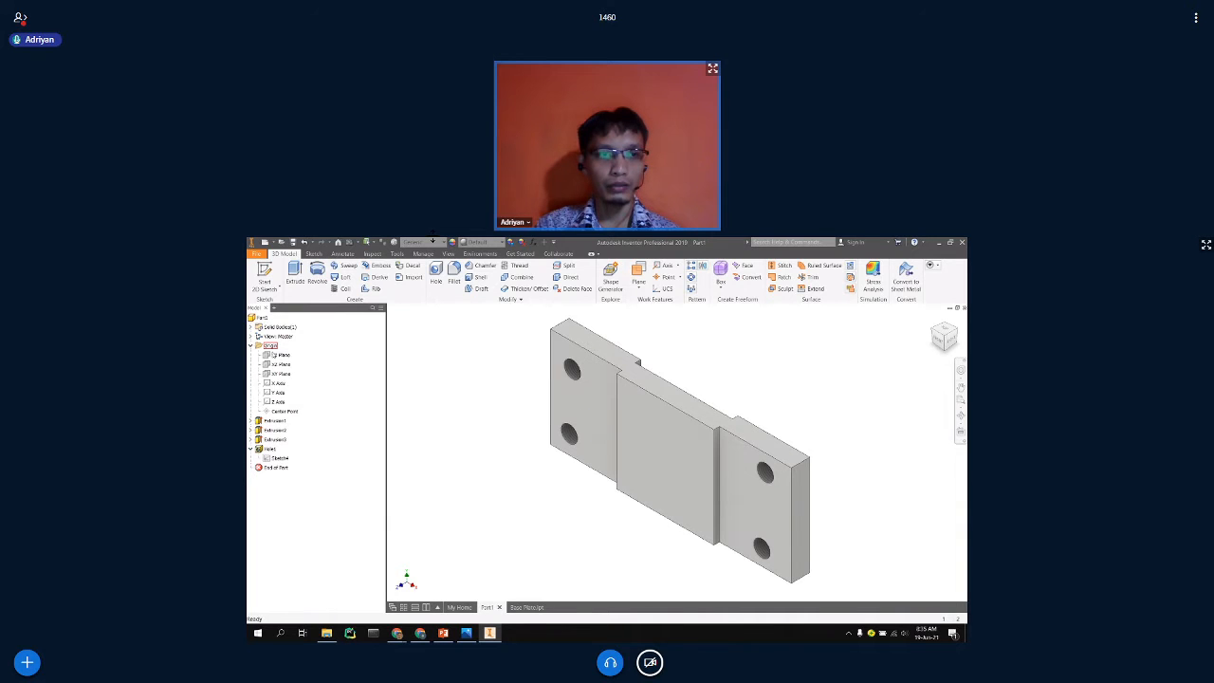
left_click(271, 450)
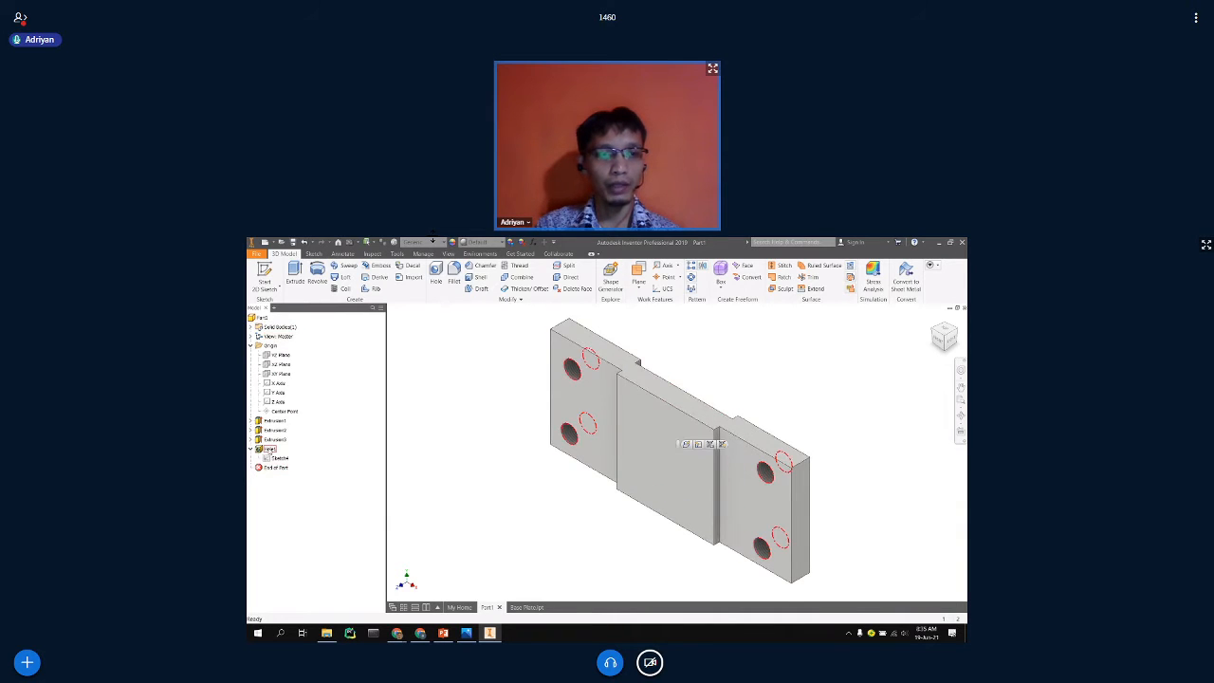
left_click(274, 458)
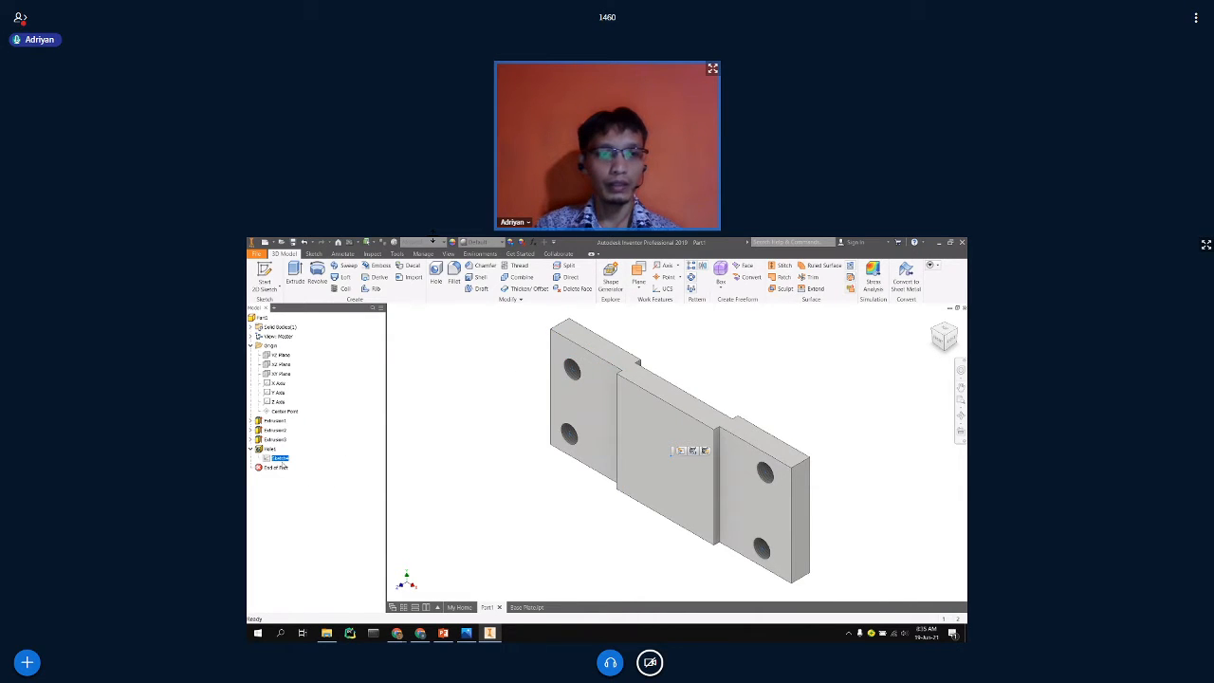
left_click(277, 458)
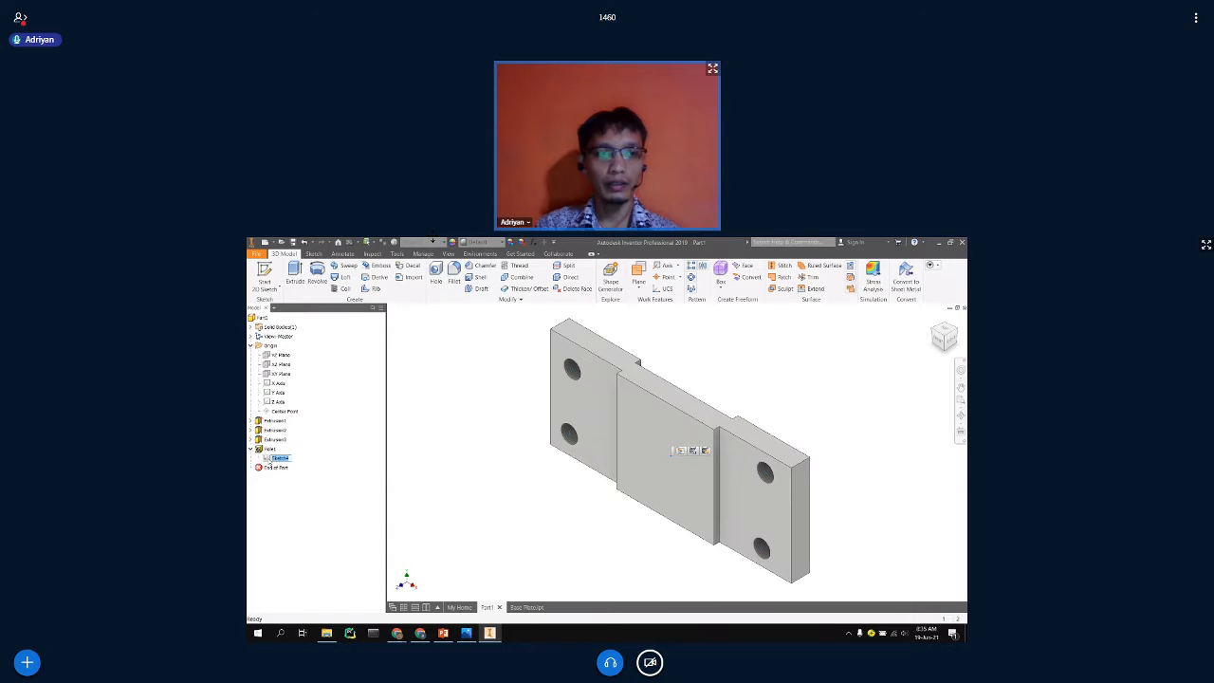
double_click(277, 458)
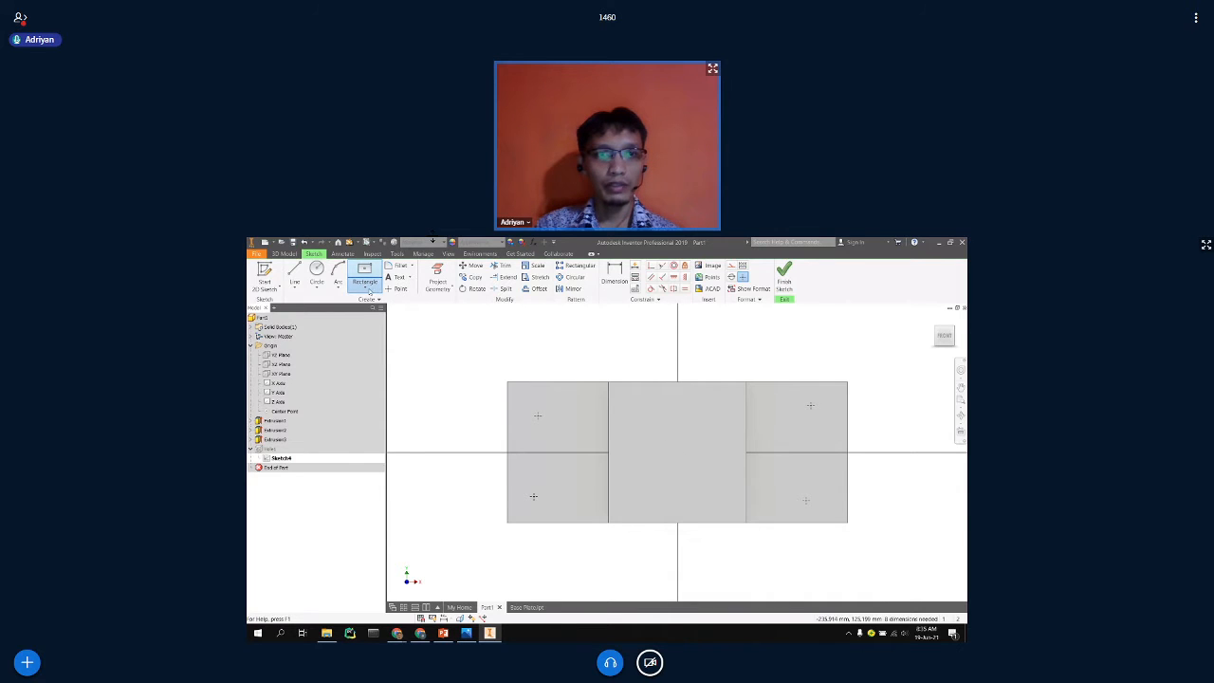
Draw a center rectangle about 144 mm wide from the sketch origin at the middle of the plate.
left_click(368, 293)
left_click(379, 347)
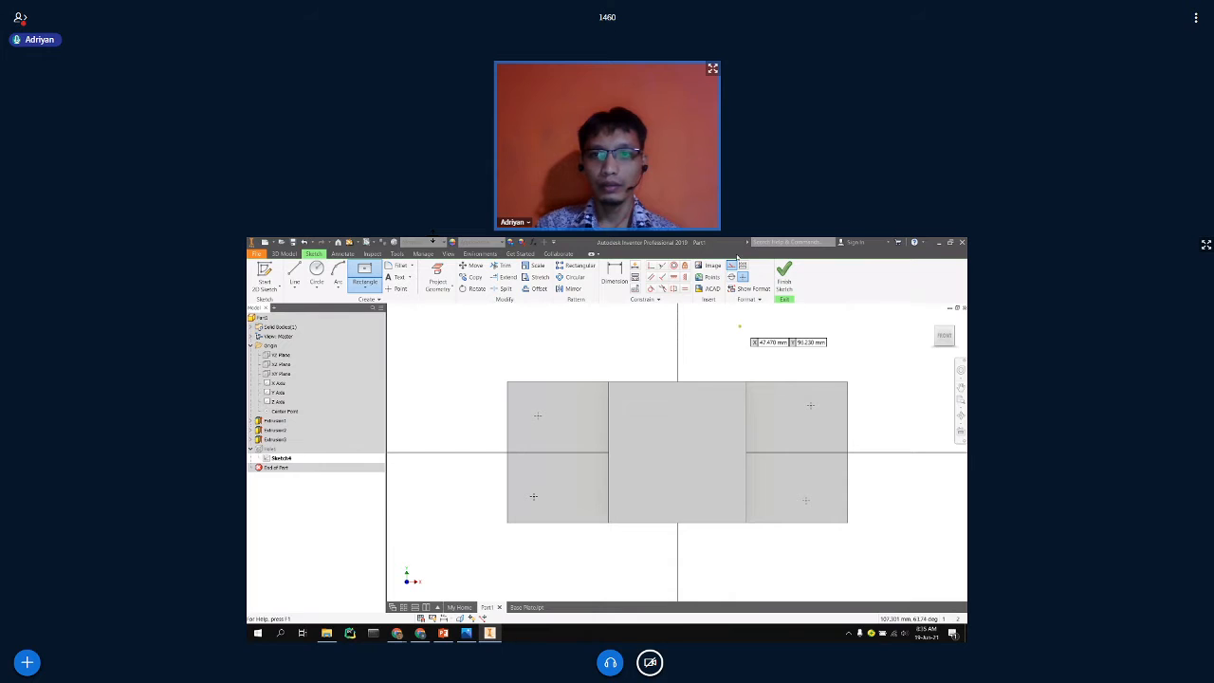
left_click(677, 451)
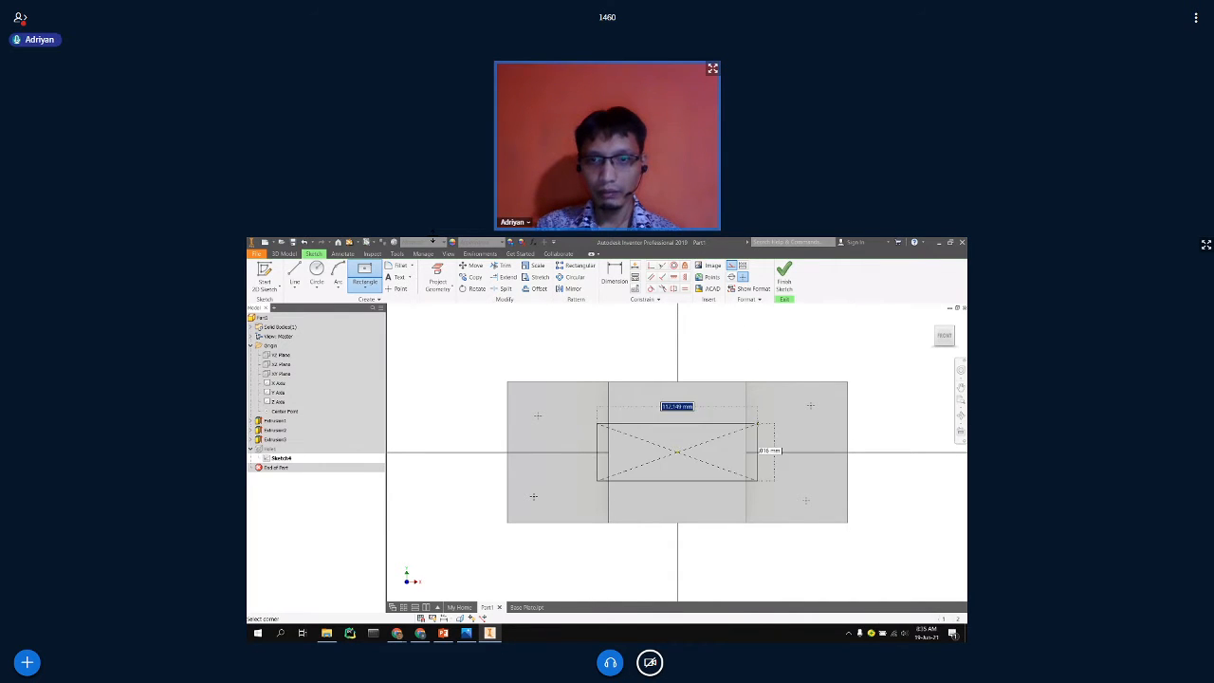
left_click(771, 406)
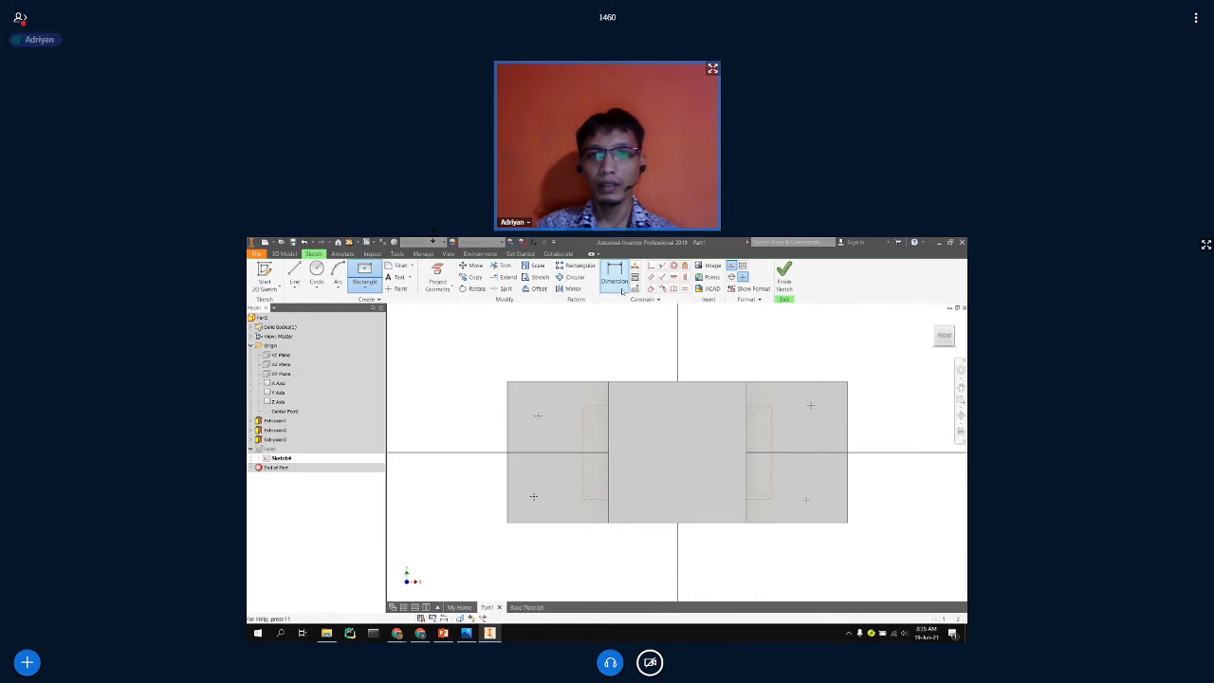
key("Escape")
Dimension the rectangle 224 mm wide and 72 mm high, following the hole spacing in the reference drawing.
key("d")
left_click(594, 406)
left_click(612, 356)
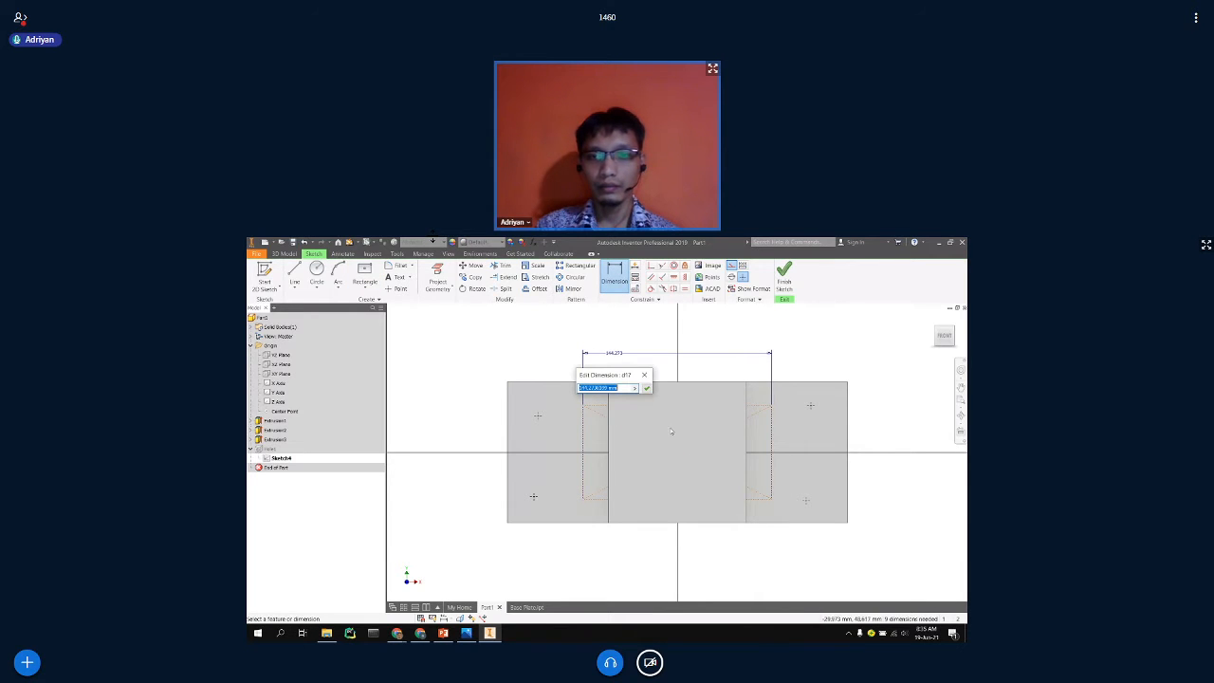
key("alt+Tab")
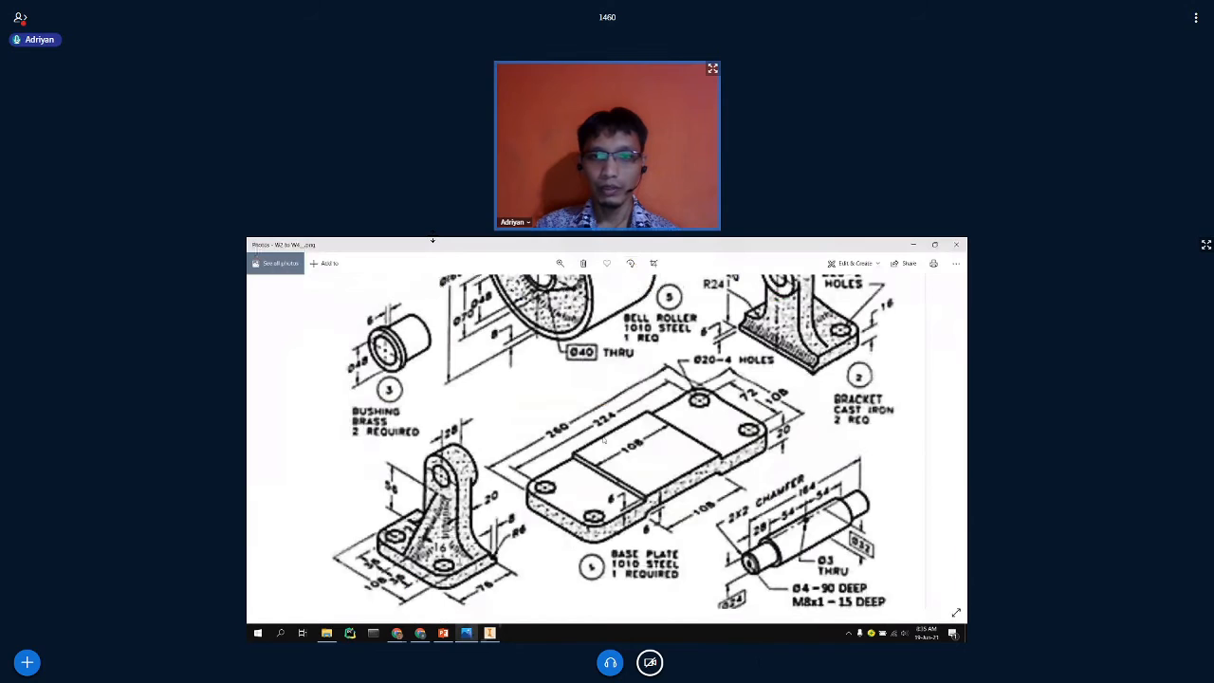
left_click(489, 633)
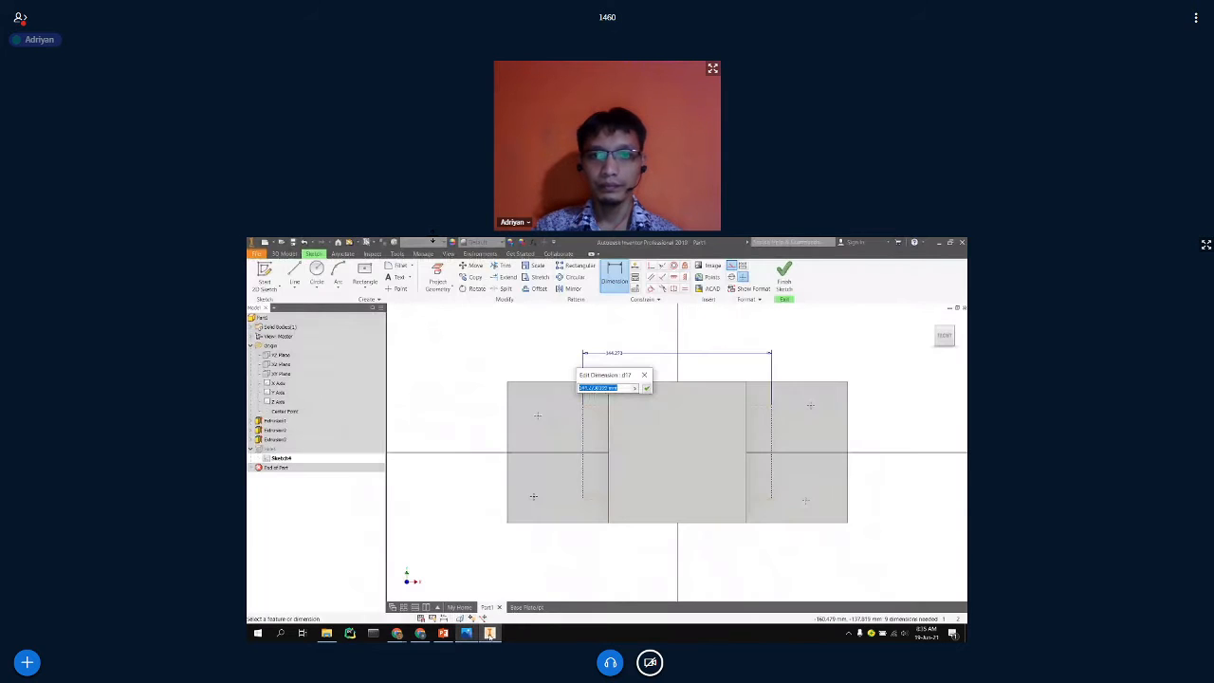
type("22")
key("Return")
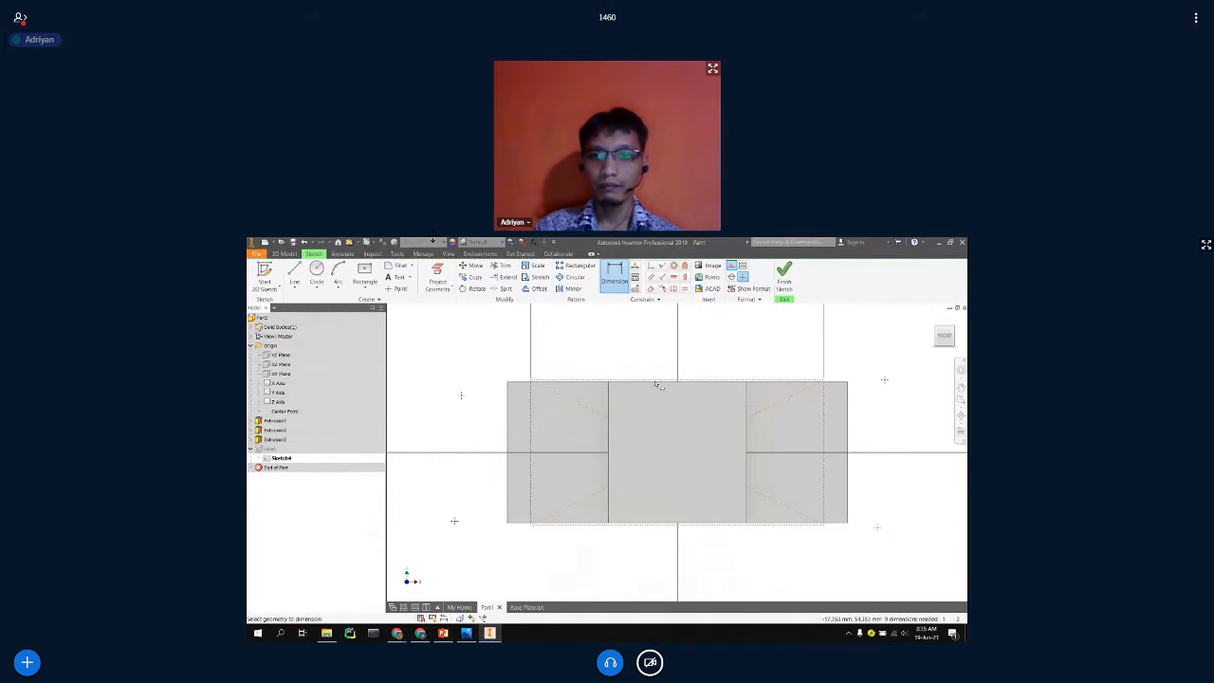
left_click(869, 417)
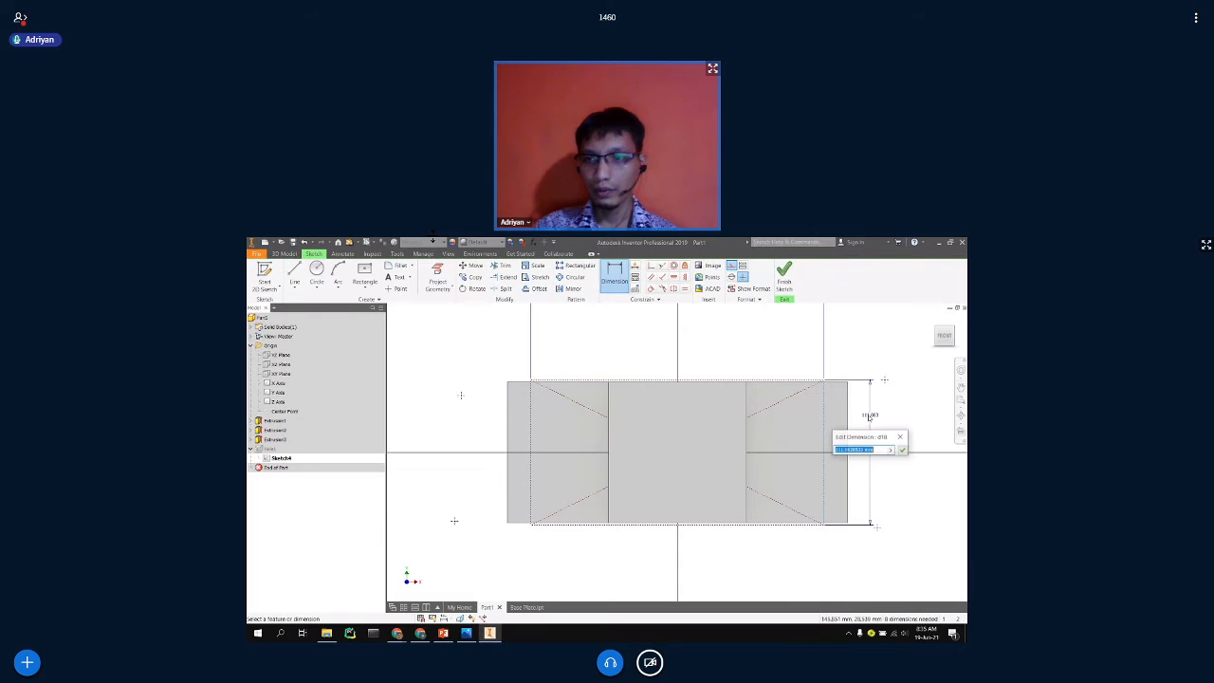
key("Return")
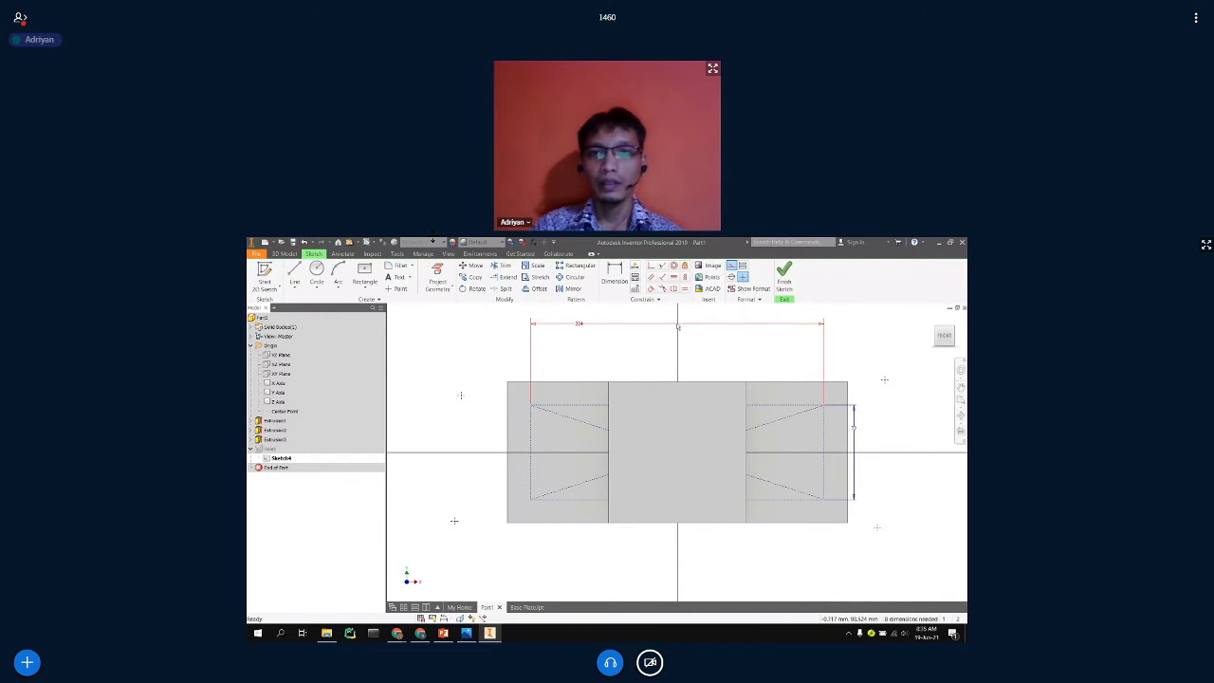
key("Escape")
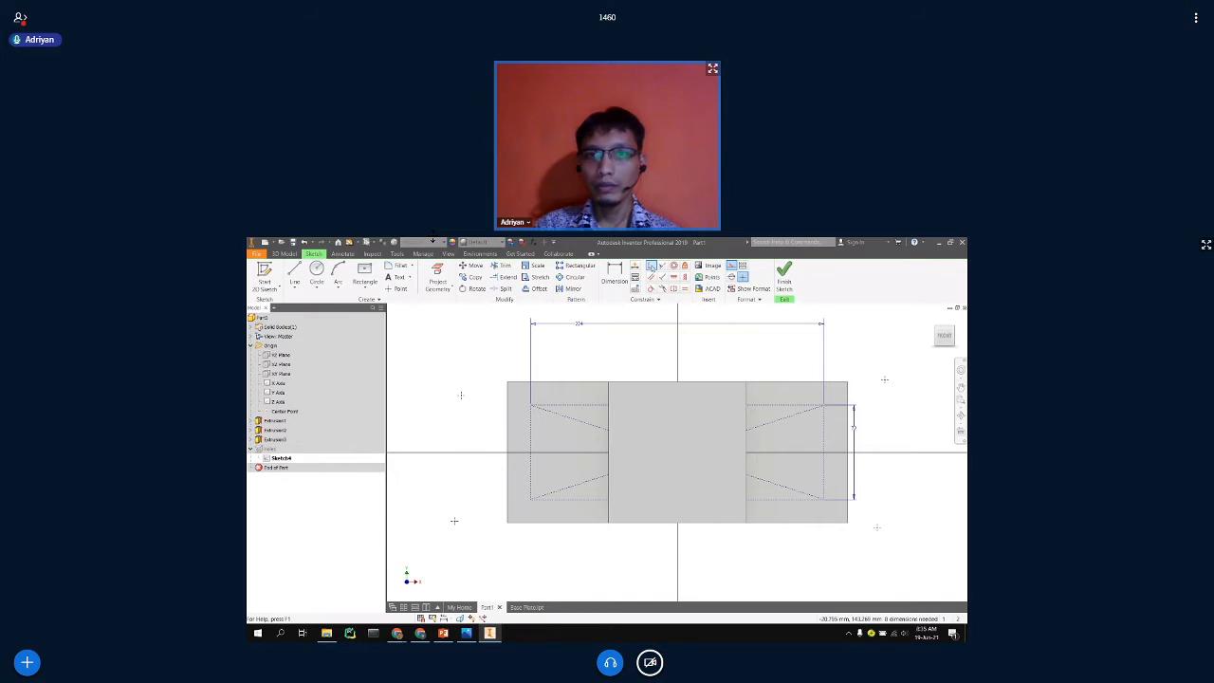
Make the four hole center points coincident with the rectangle's corners and finish the sketch.
key("d")
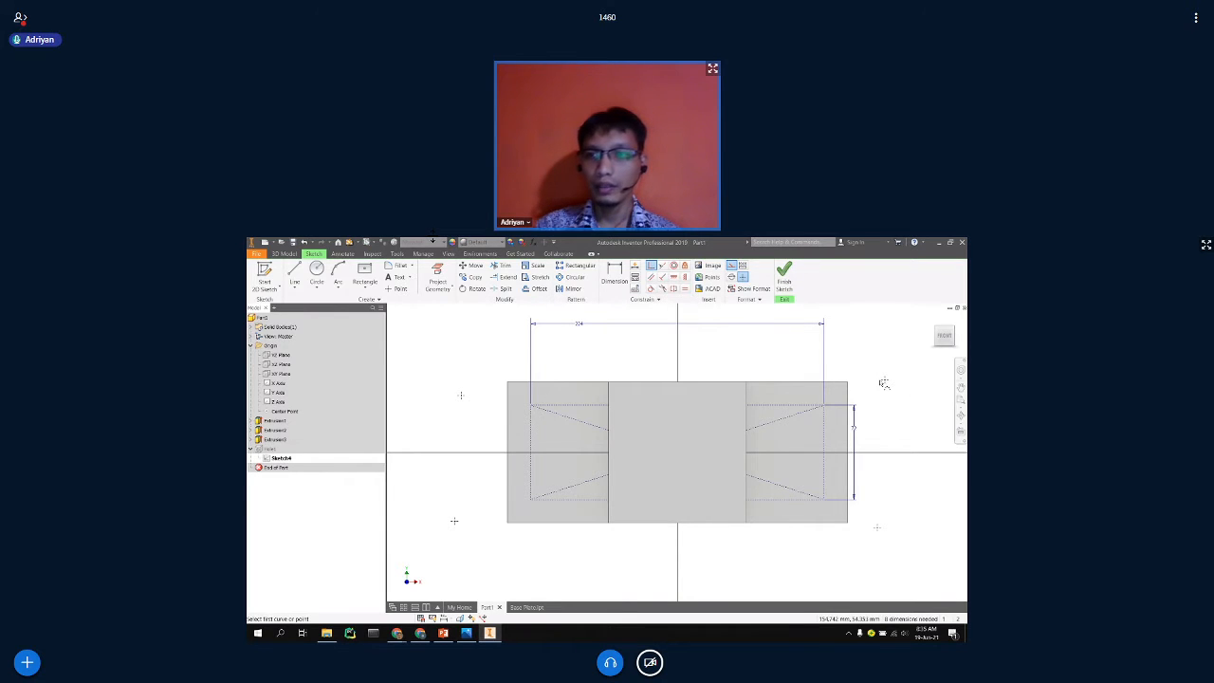
left_click(824, 407)
left_click(878, 528)
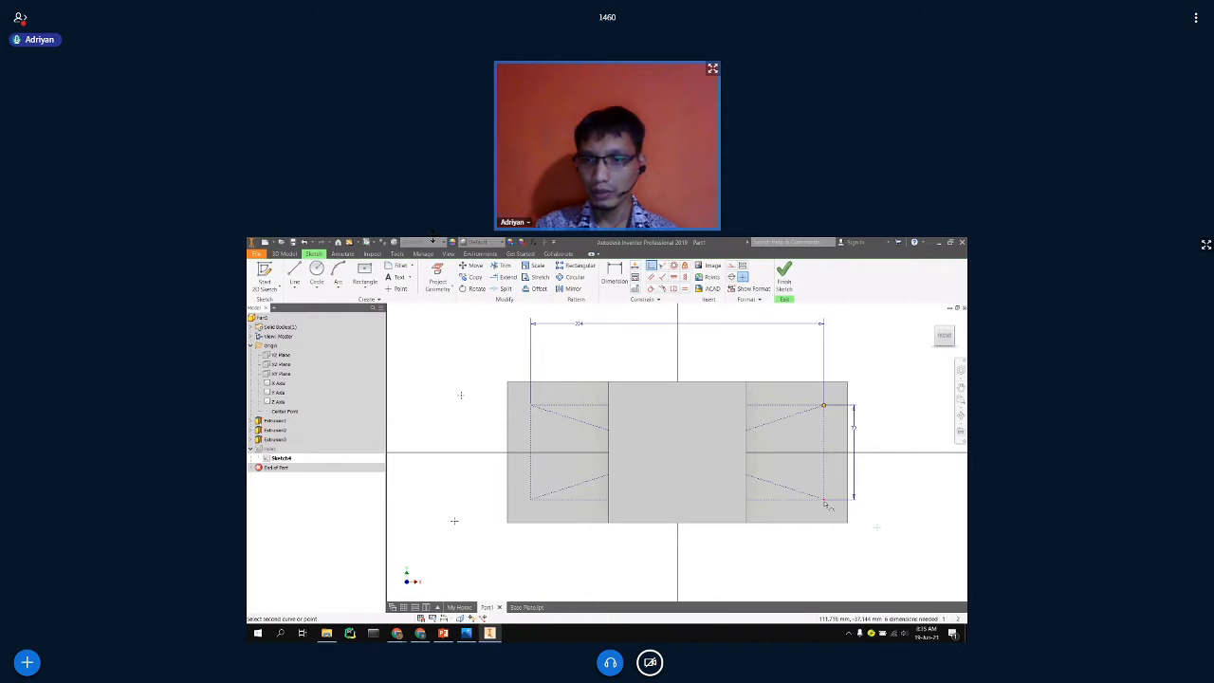
left_click(824, 501)
left_click(453, 522)
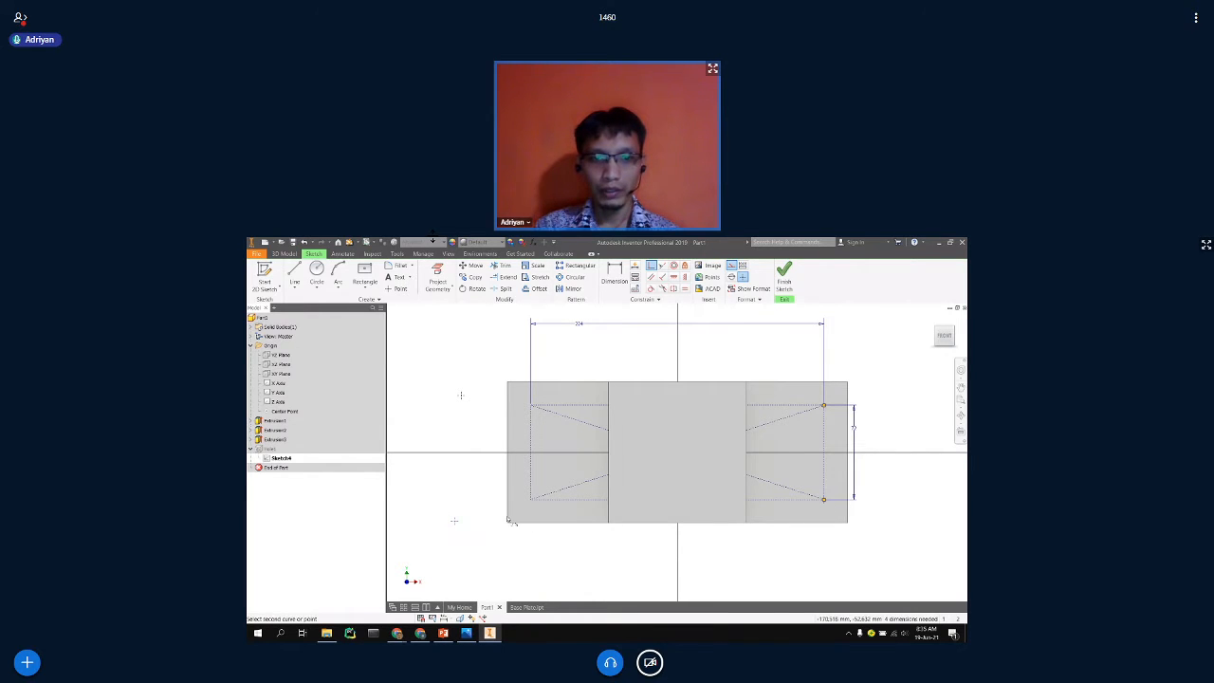
left_click(533, 502)
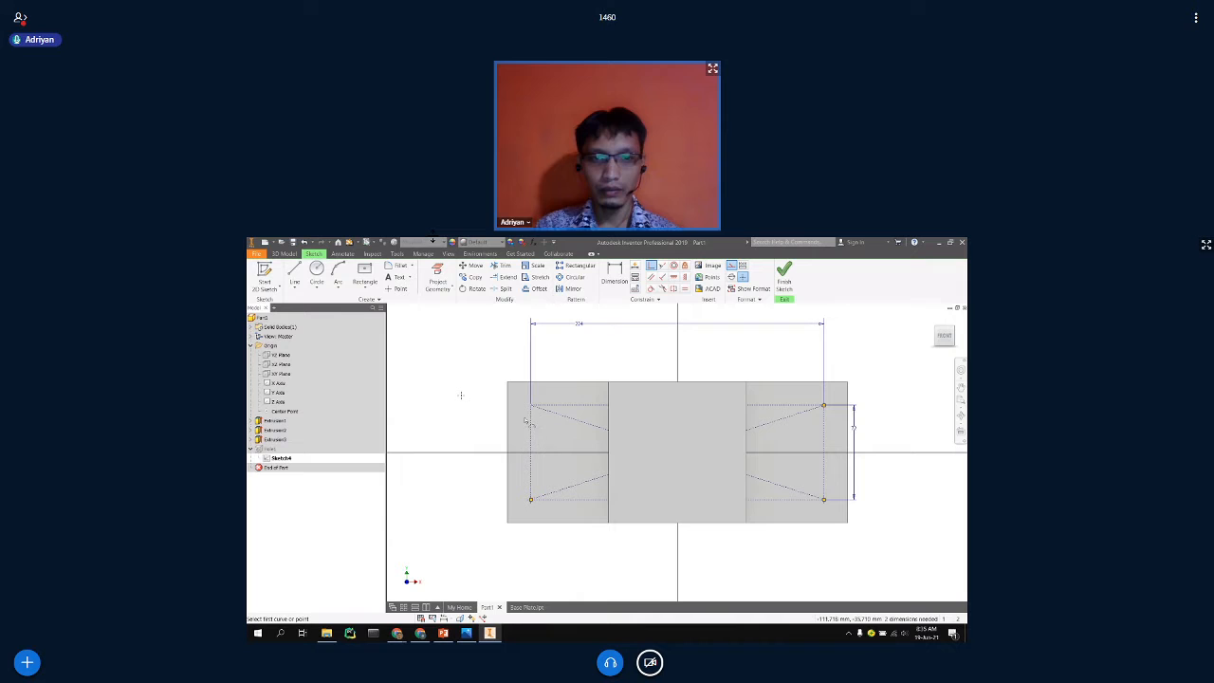
left_click(462, 399)
left_click(531, 407)
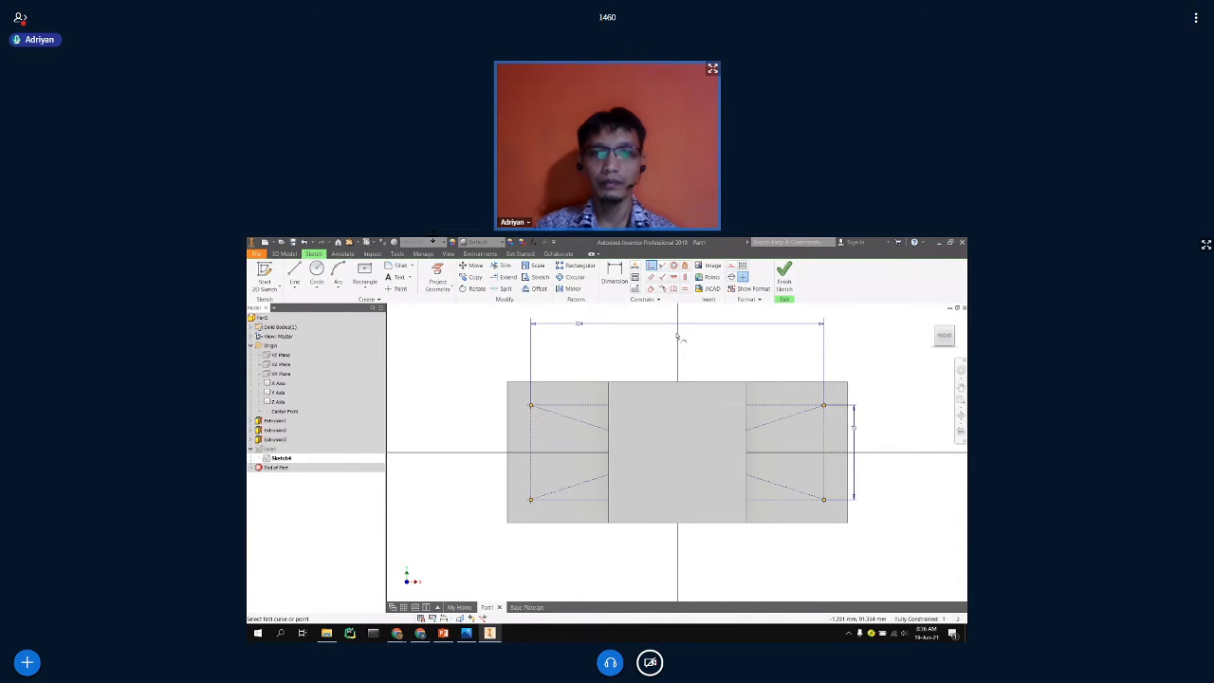
left_click(783, 277)
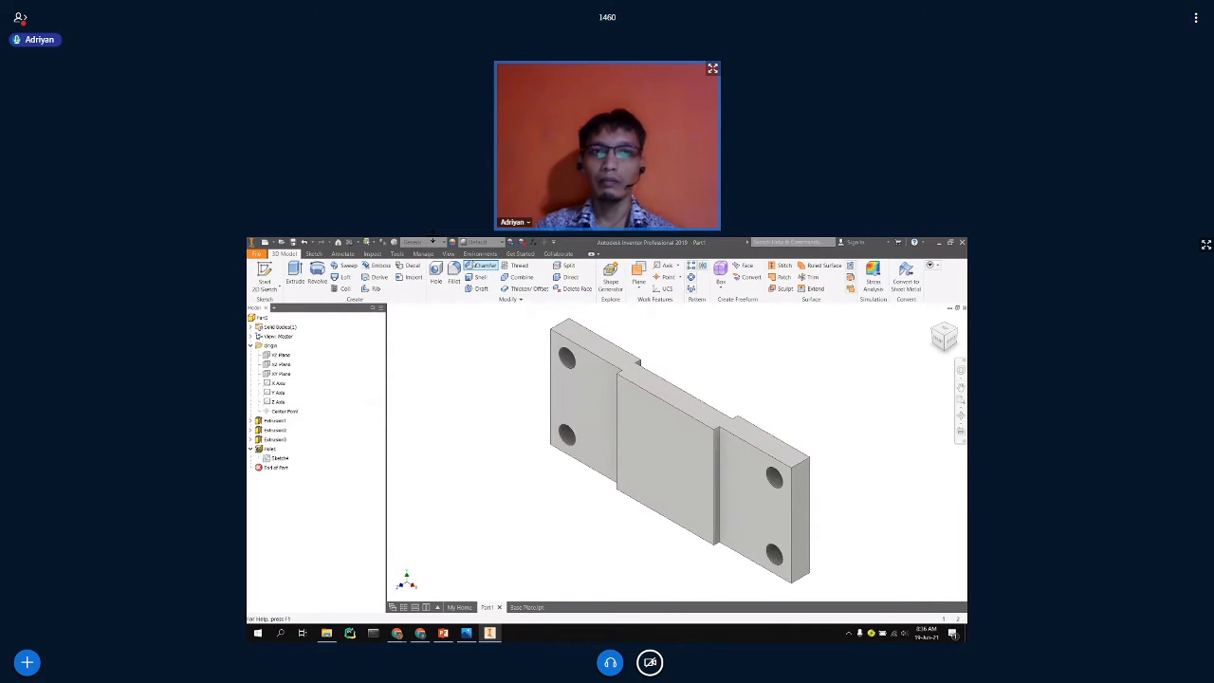
Measure the diameter of the upper hole in the left end section.
left_click(398, 255)
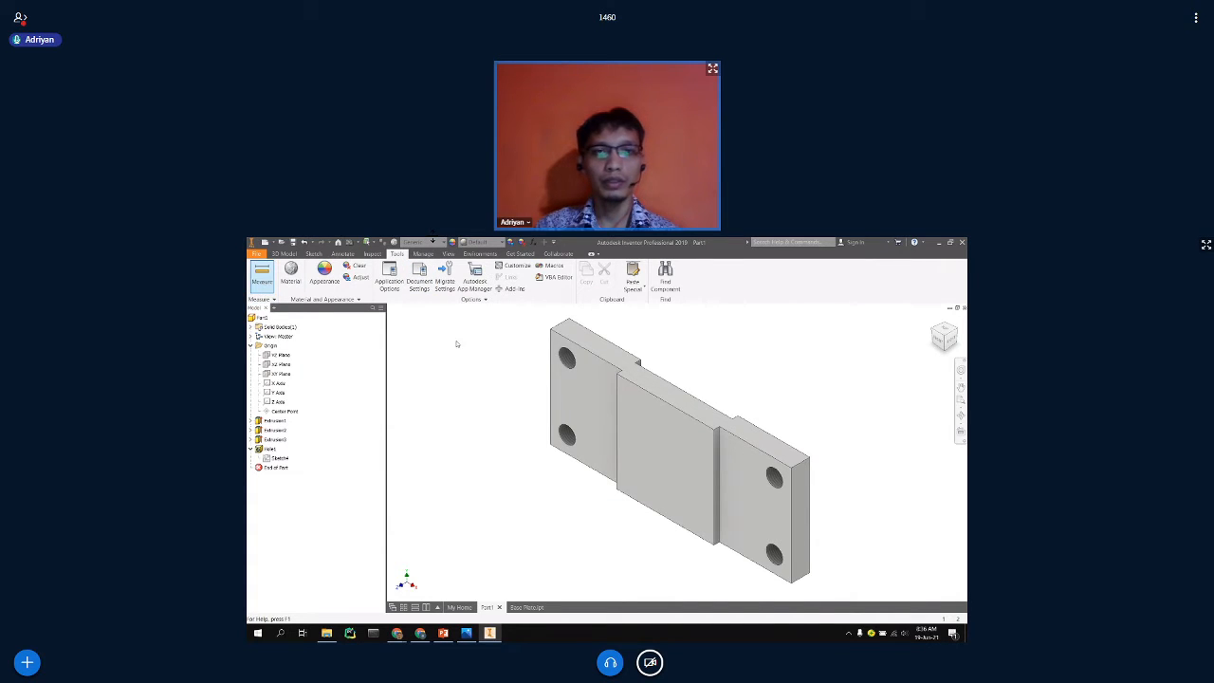
left_click(567, 356)
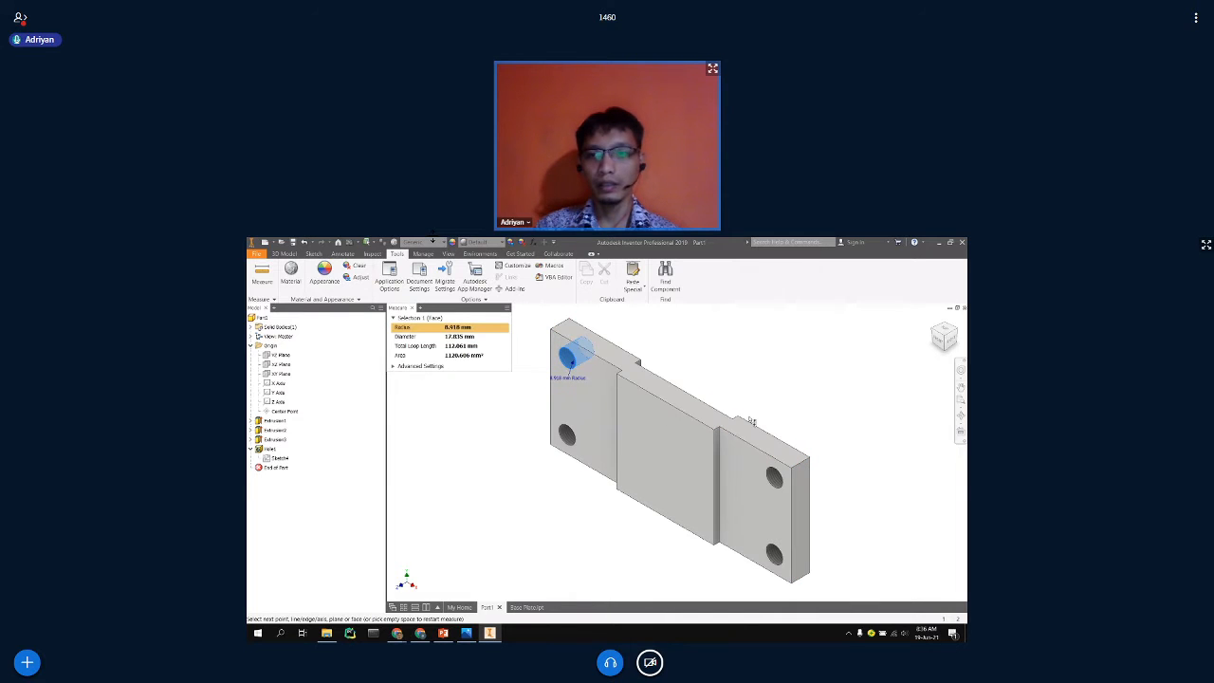
Measure the center distance between the two upper holes and between the two holes in the right end section.
left_click(777, 480)
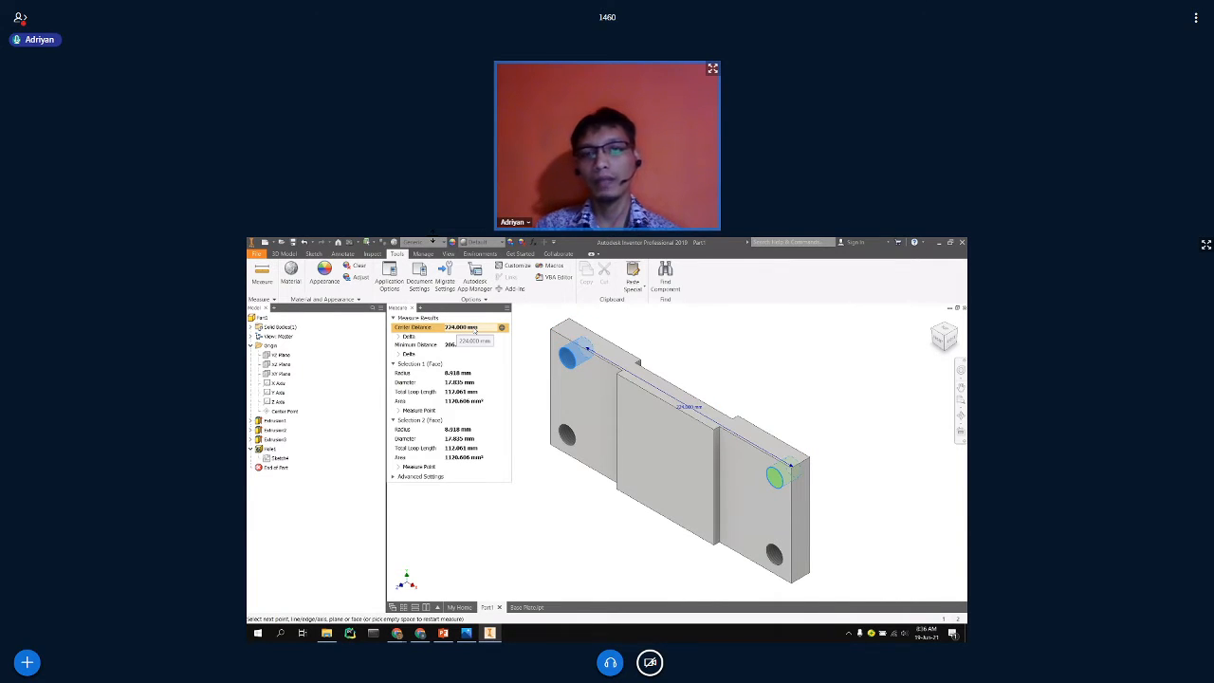
key("Escape")
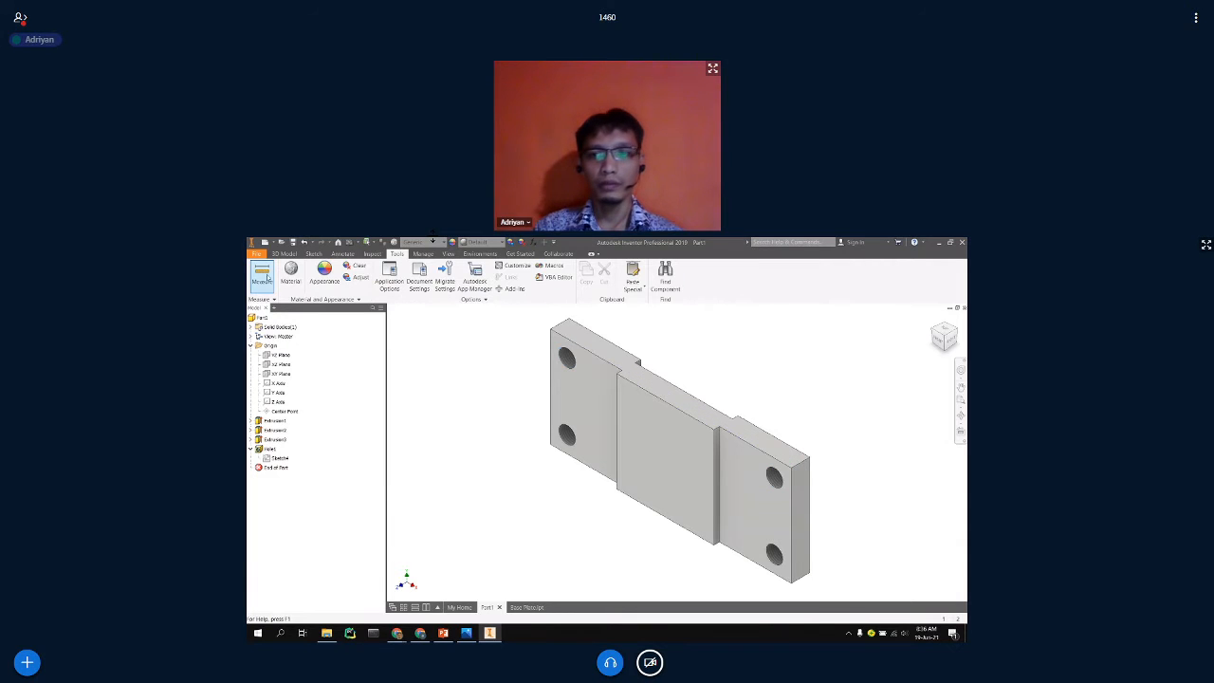
left_click(261, 275)
left_click(774, 476)
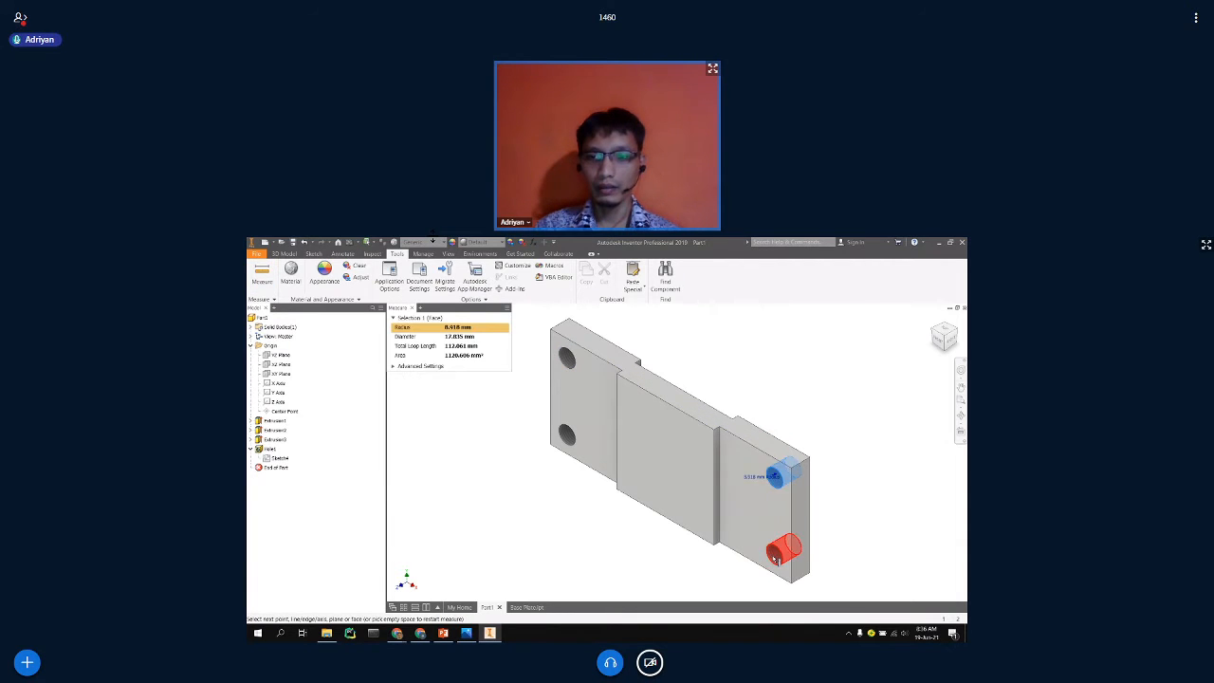
left_click(777, 553)
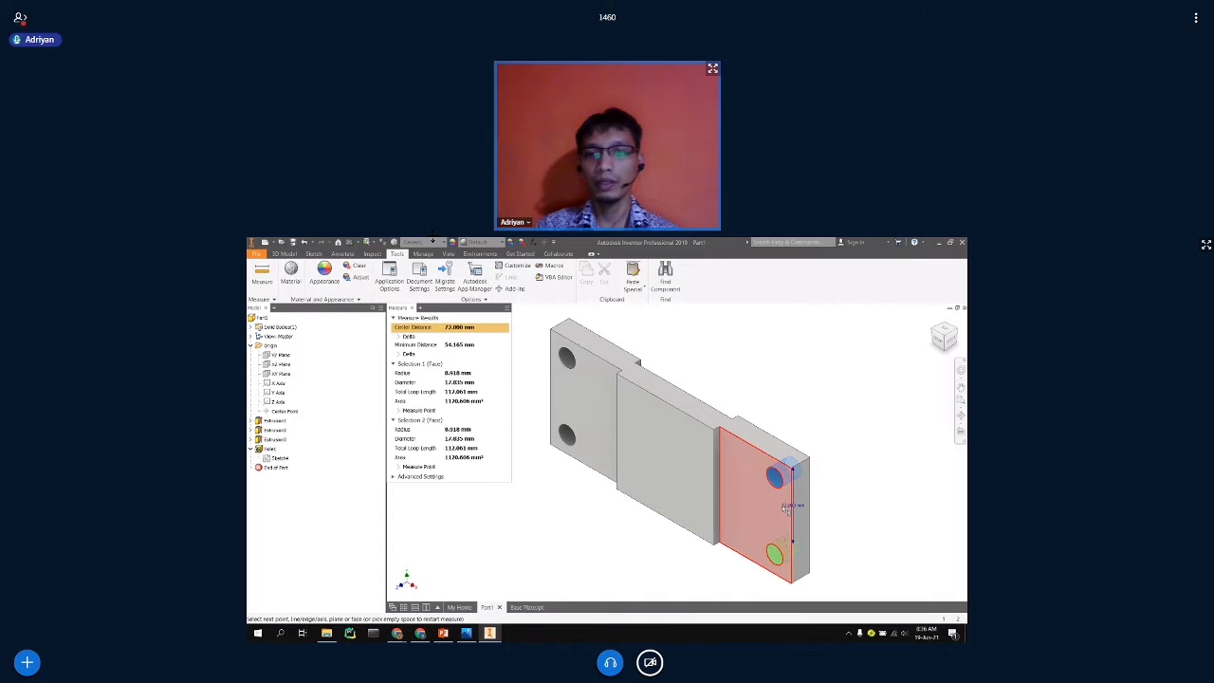
key("Escape")
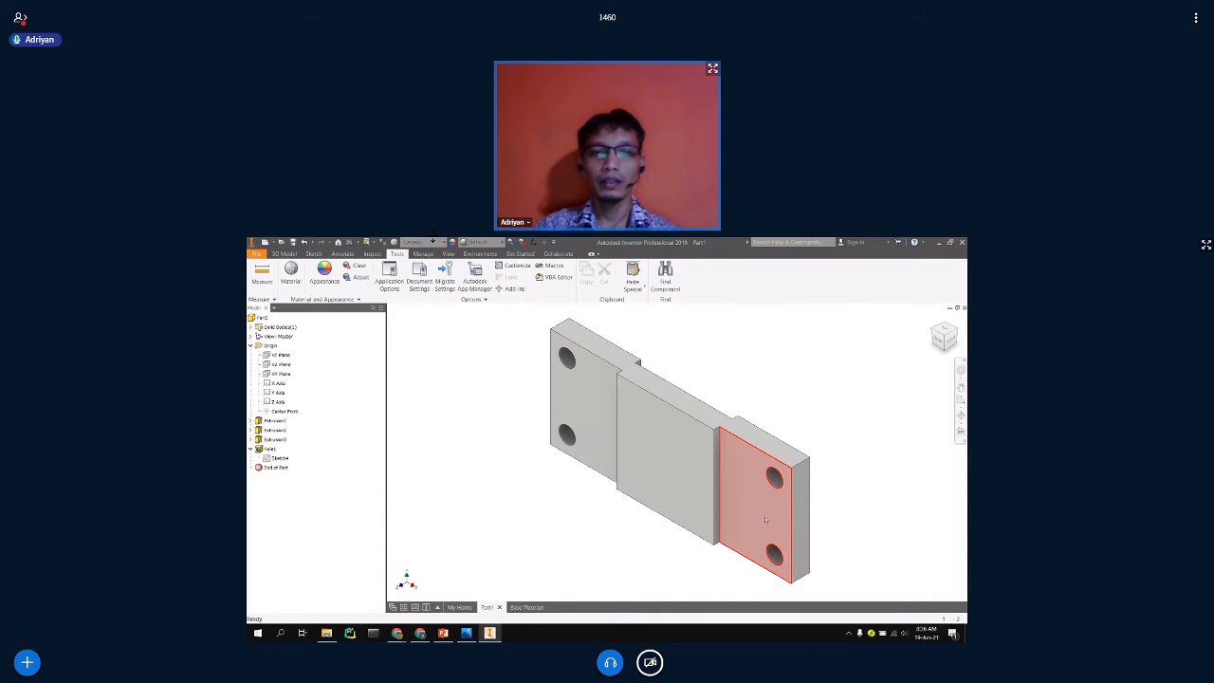
left_click(527, 608)
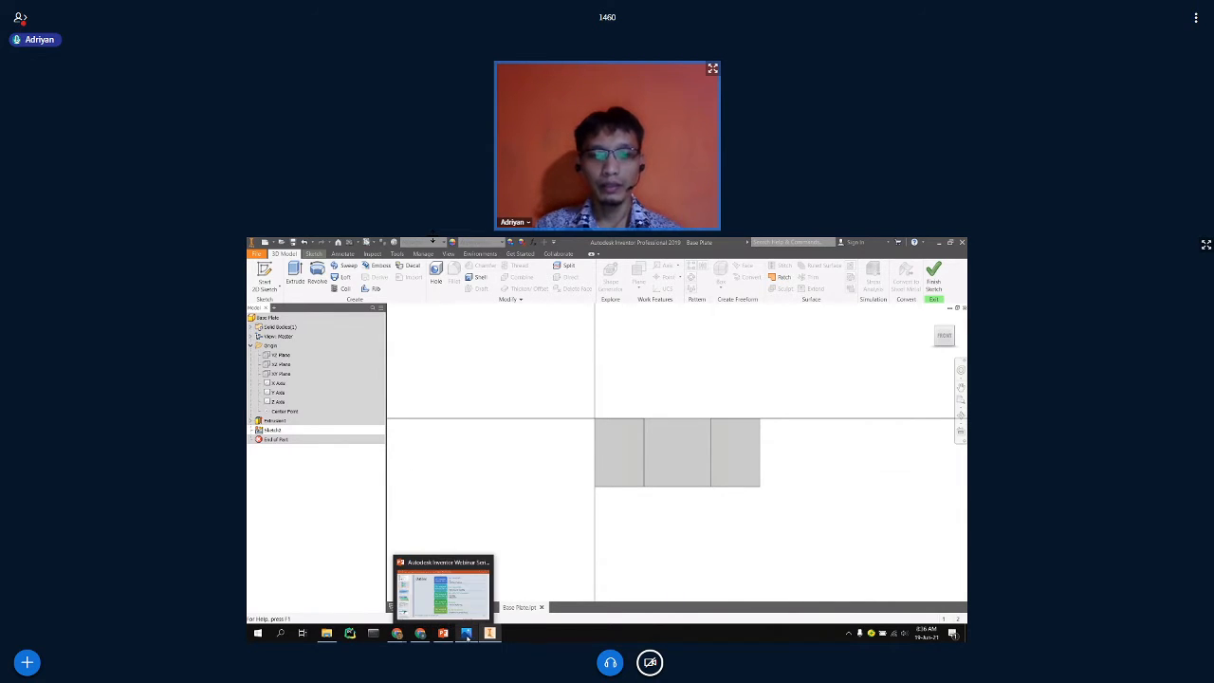
mouse_move(479, 635)
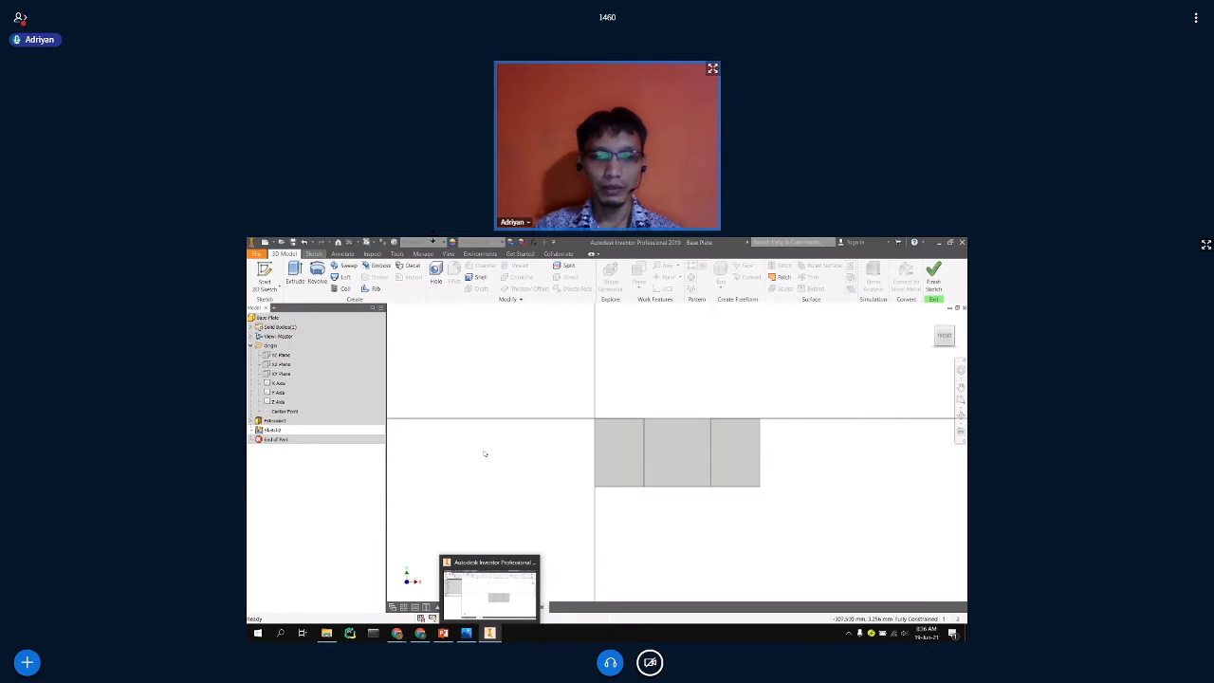
left_click(486, 607)
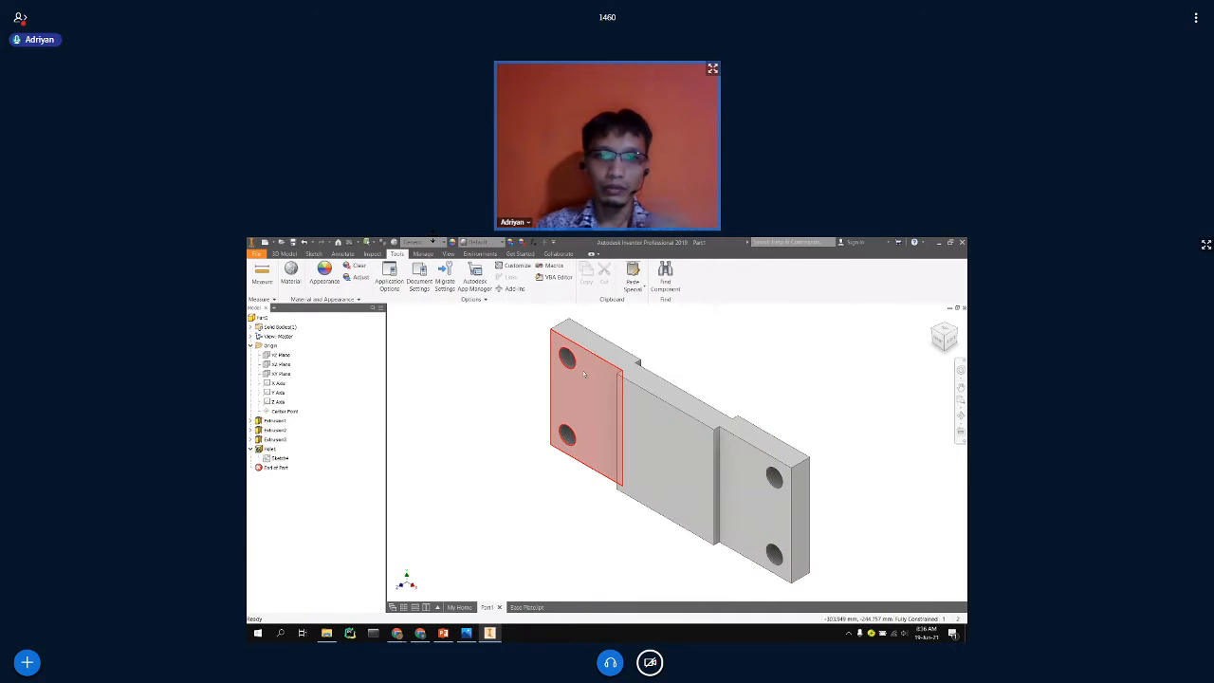
mouse_move(465, 632)
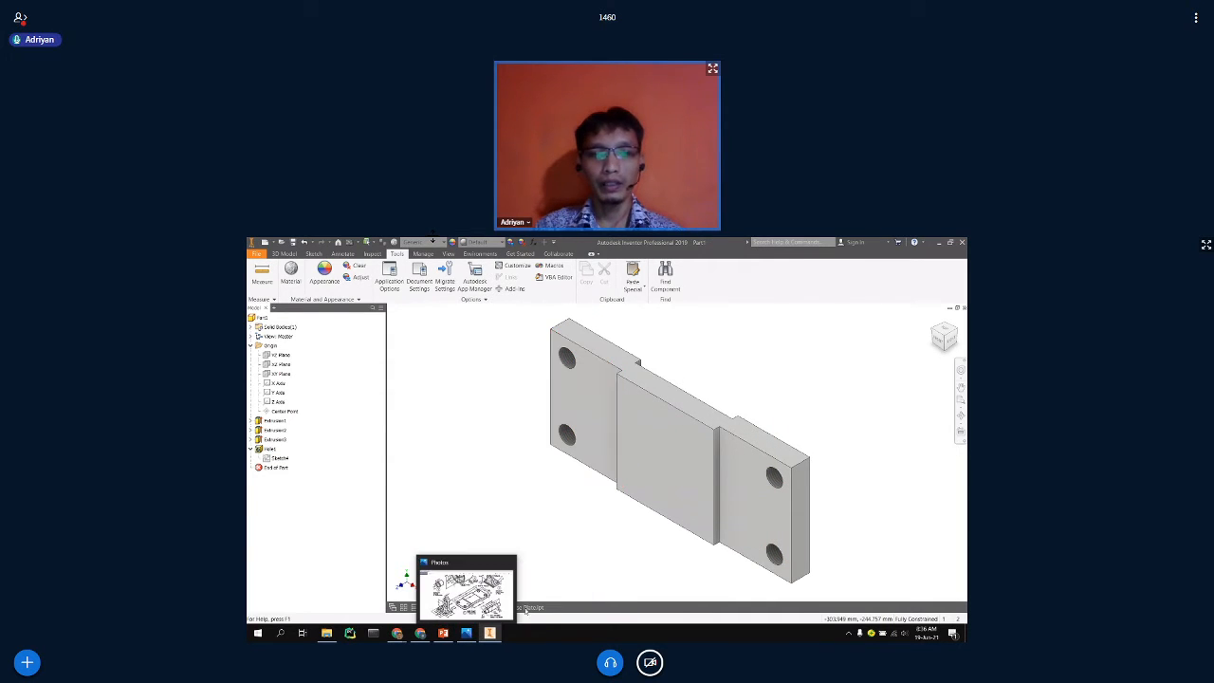
In the Base Plate document's open sketch, draw a construction center rectangle about 200 mm wide from the middle of the plate.
left_click(528, 607)
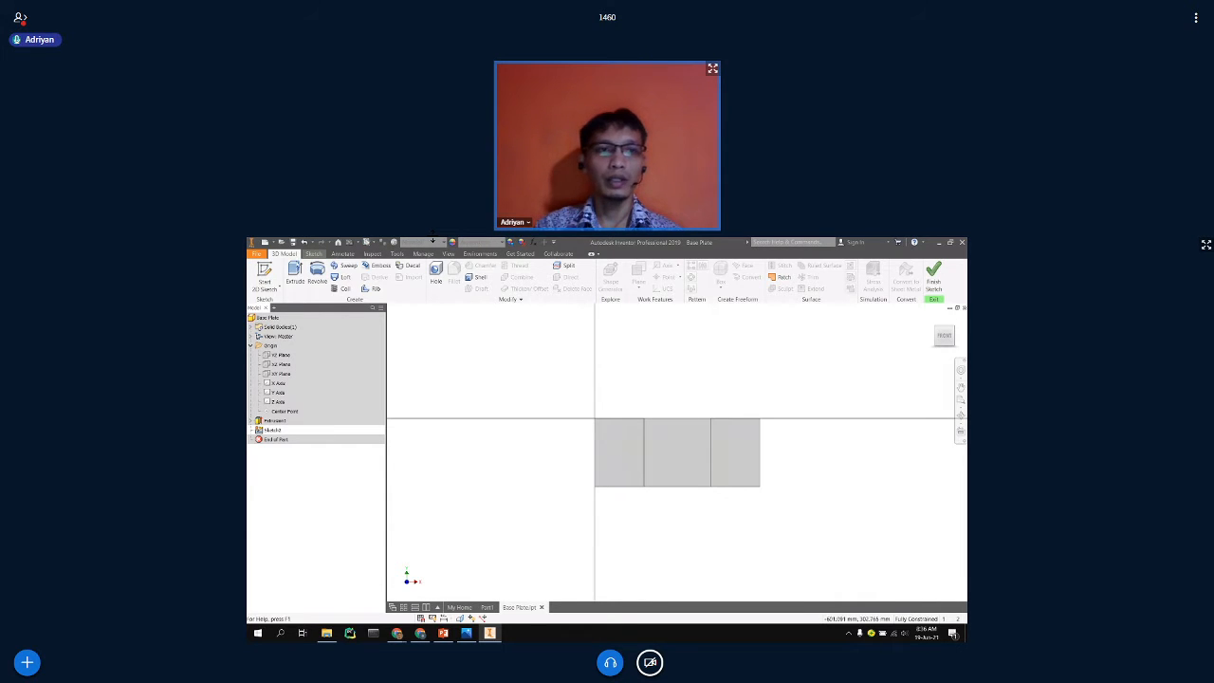
left_click(314, 254)
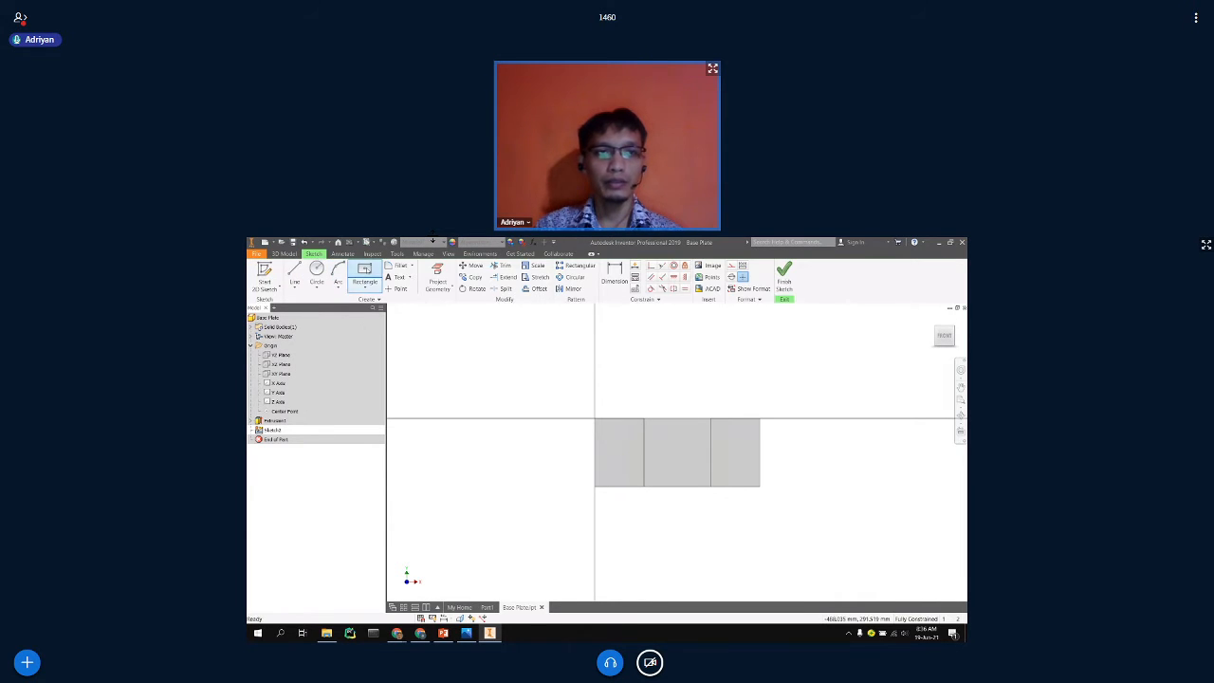
left_click(364, 275)
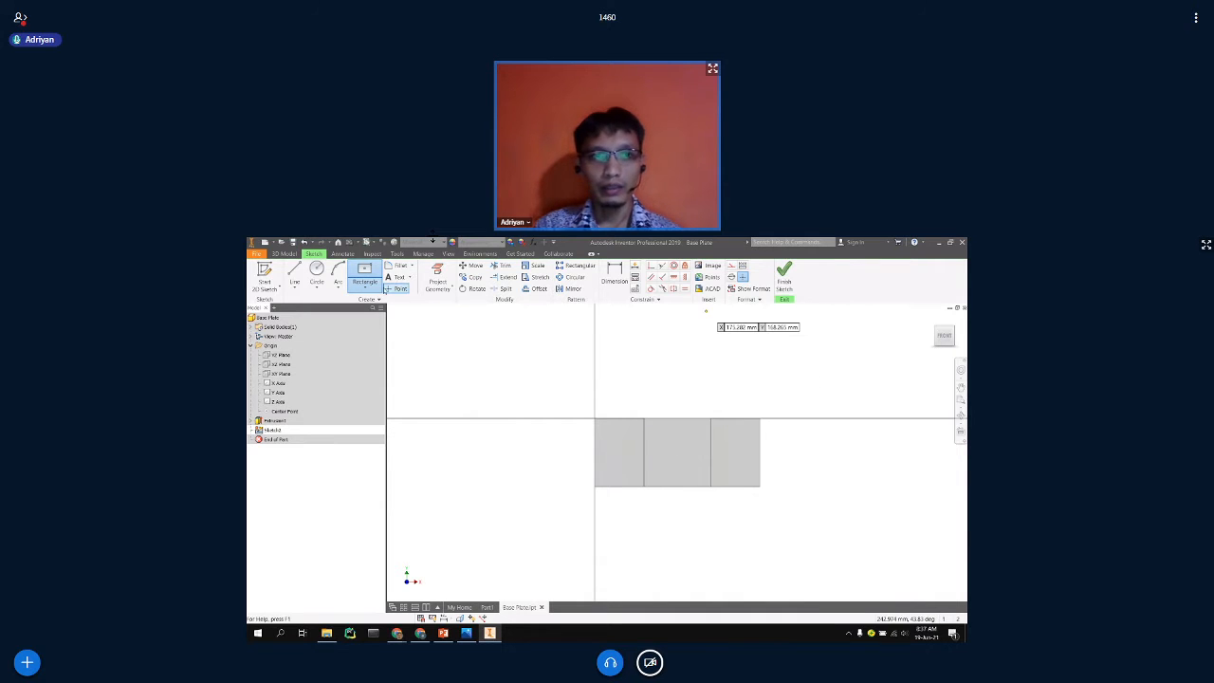
left_click(731, 268)
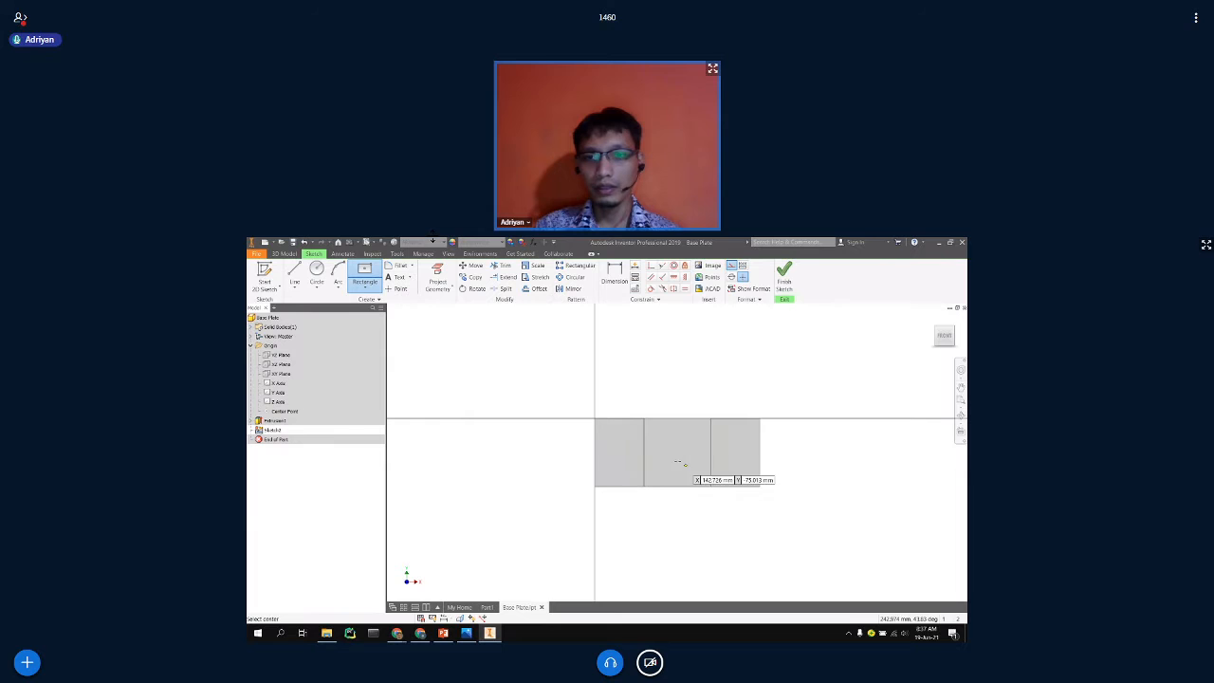
left_click(677, 451)
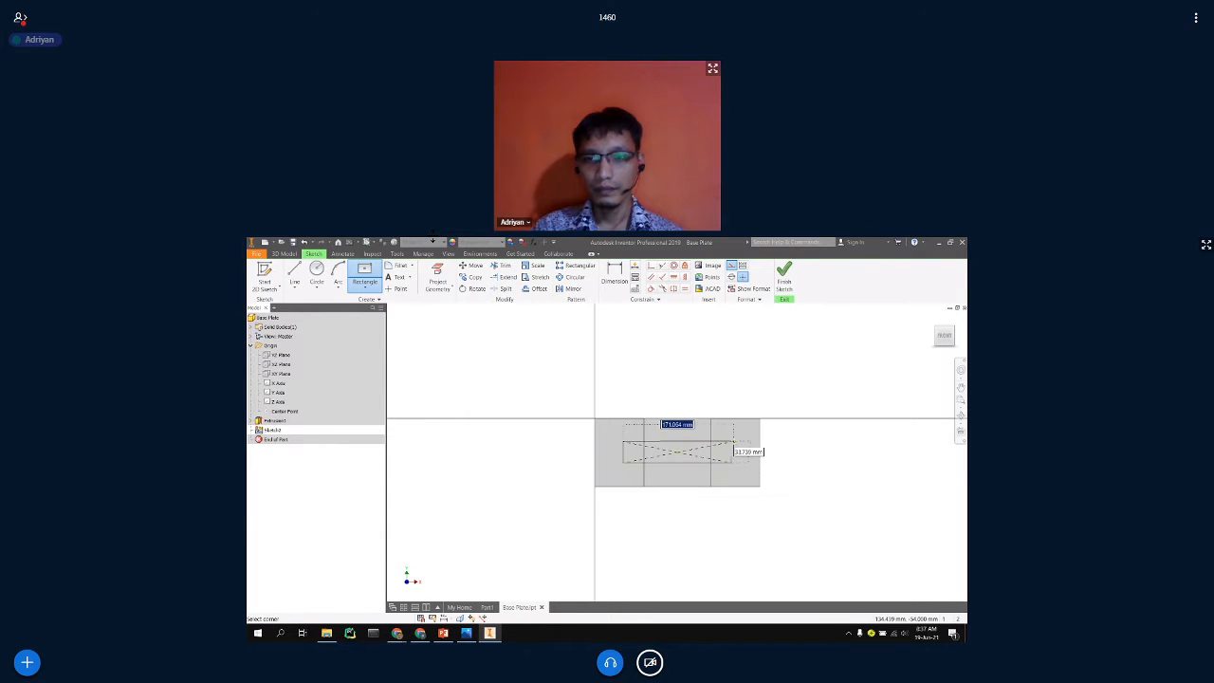
left_click(741, 430)
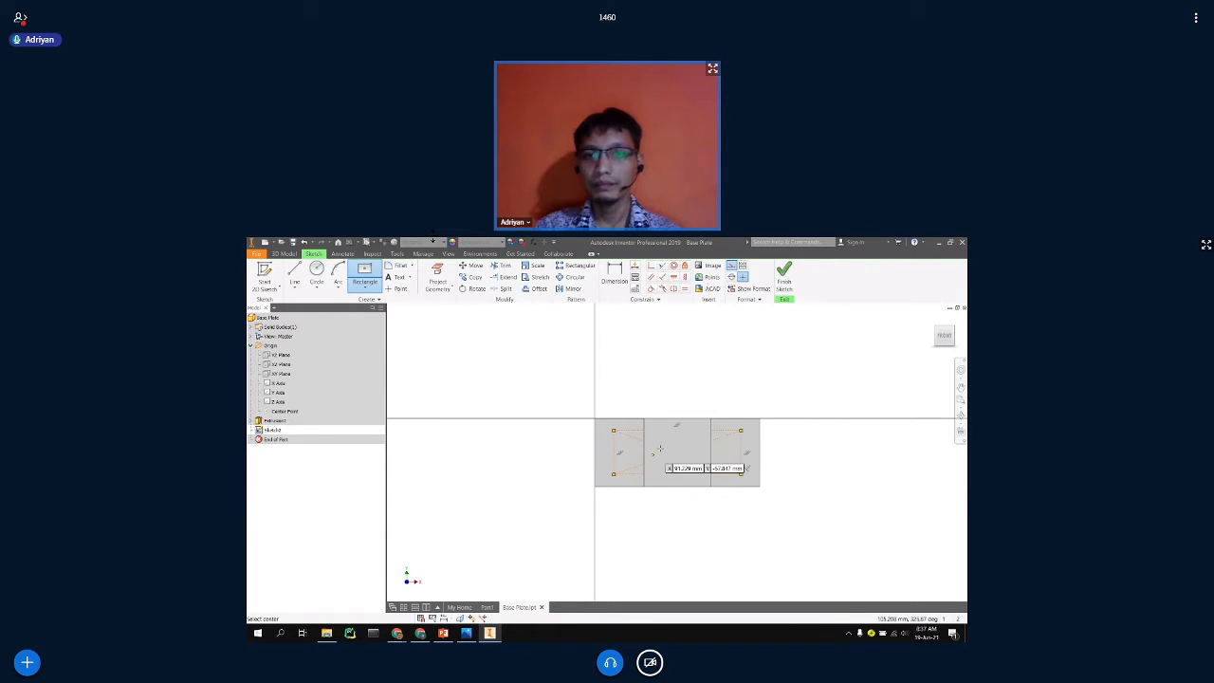
key("Escape")
Place sketch points at the four corners of the construction rectangle.
left_click(398, 289)
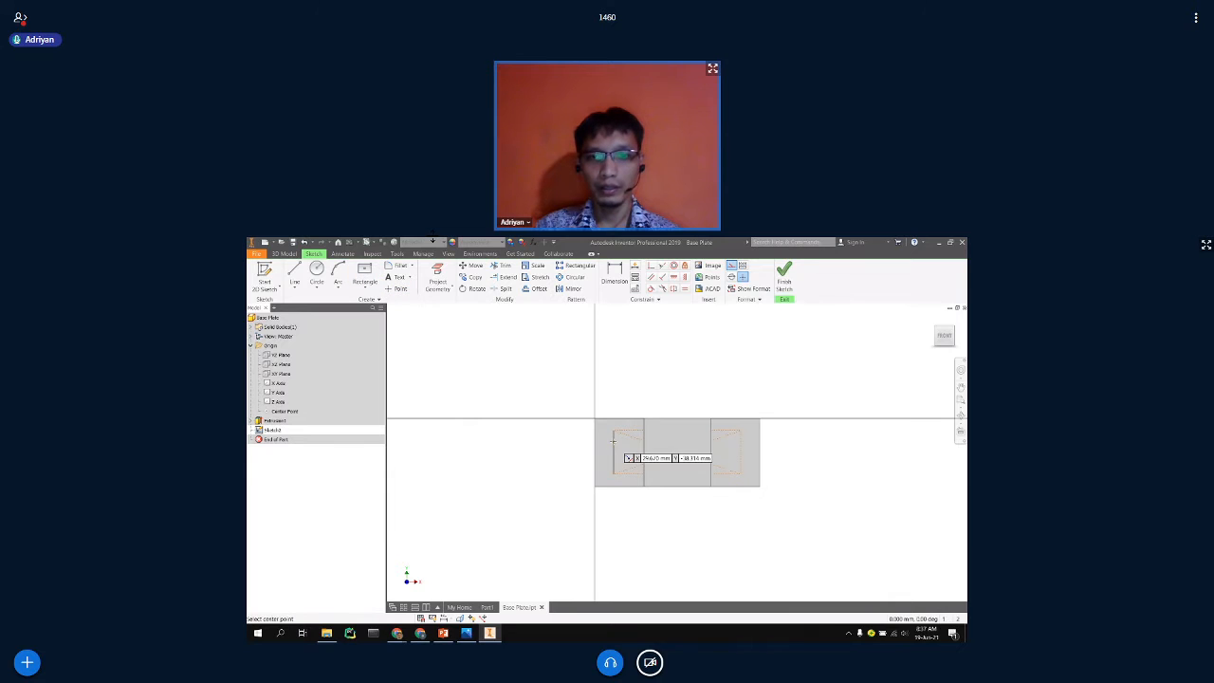
left_click(613, 431)
left_click(741, 430)
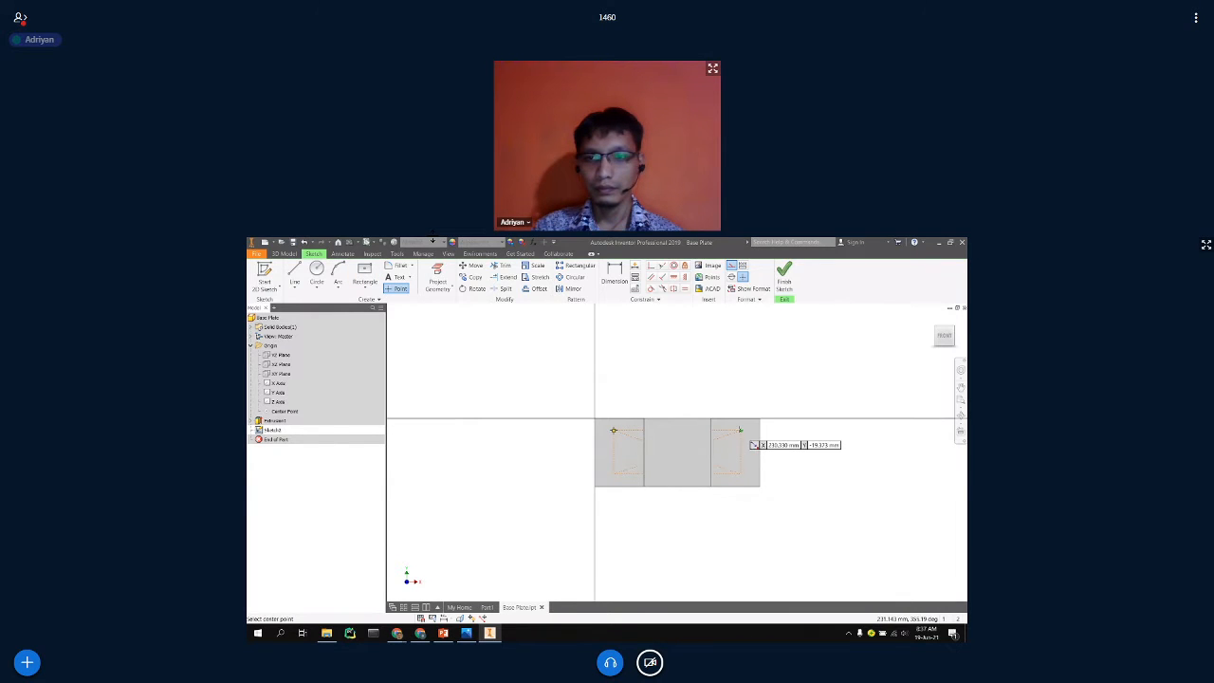
left_click(740, 474)
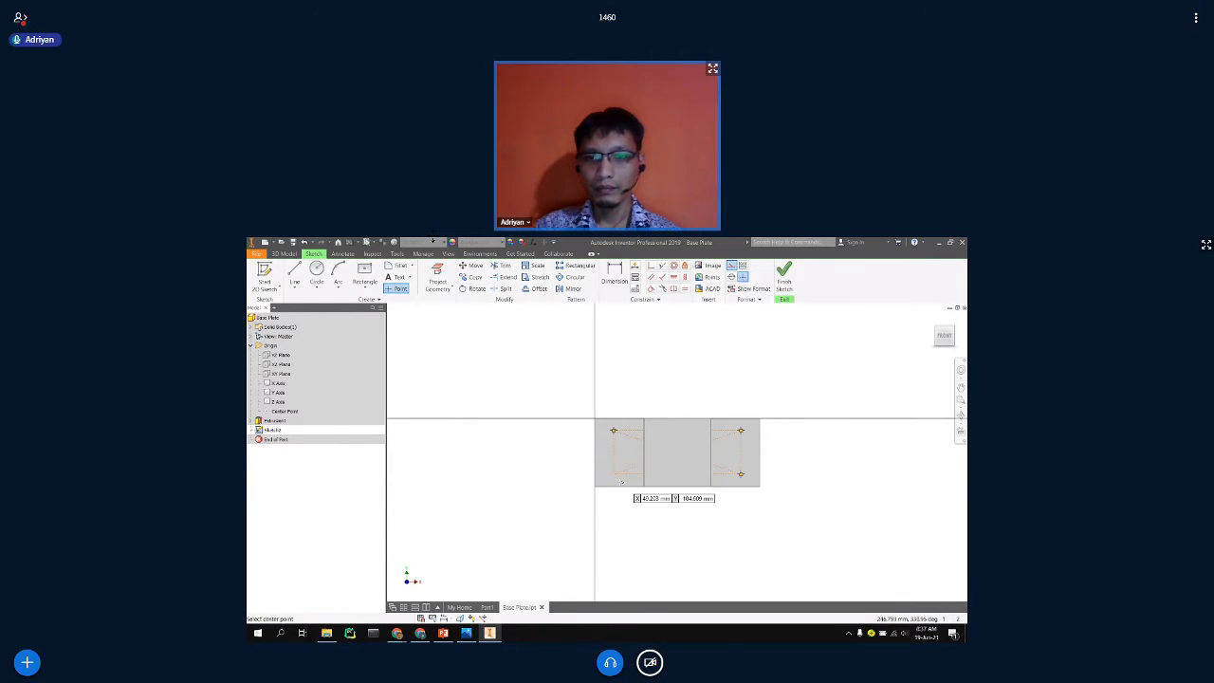
left_click(614, 474)
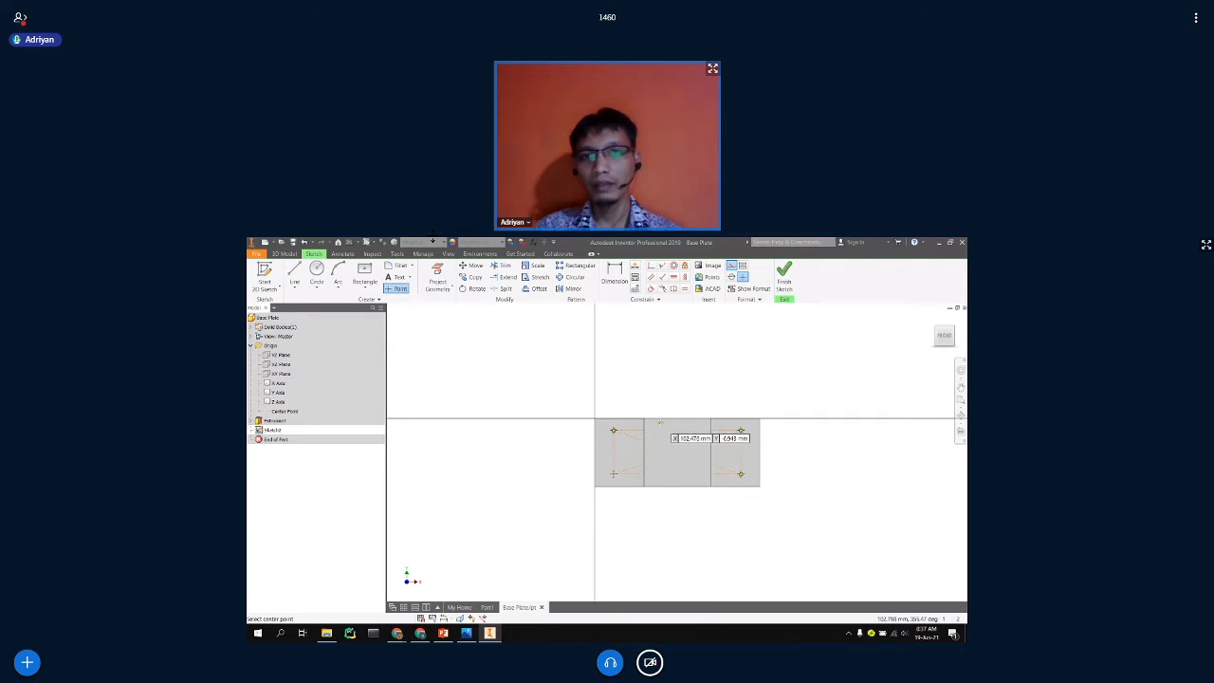
key("Escape")
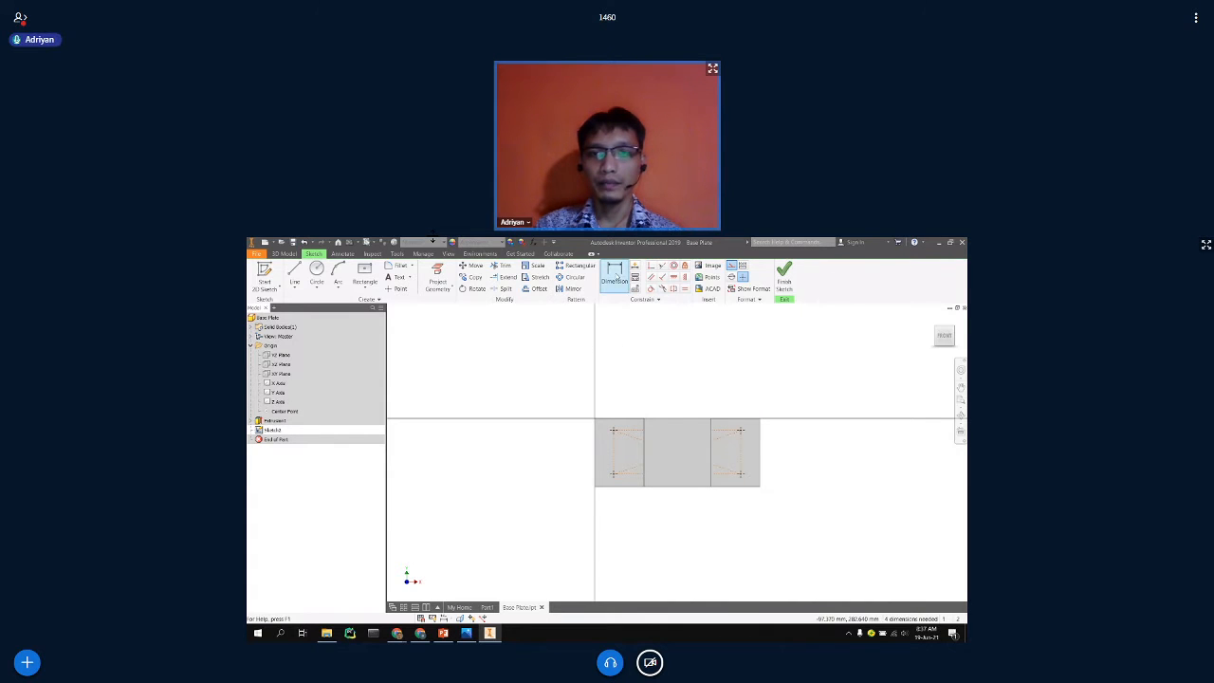
Dimension the construction rectangle 224 mm wide and 72 mm high, then finish the sketch.
key("d")
left_click(641, 434)
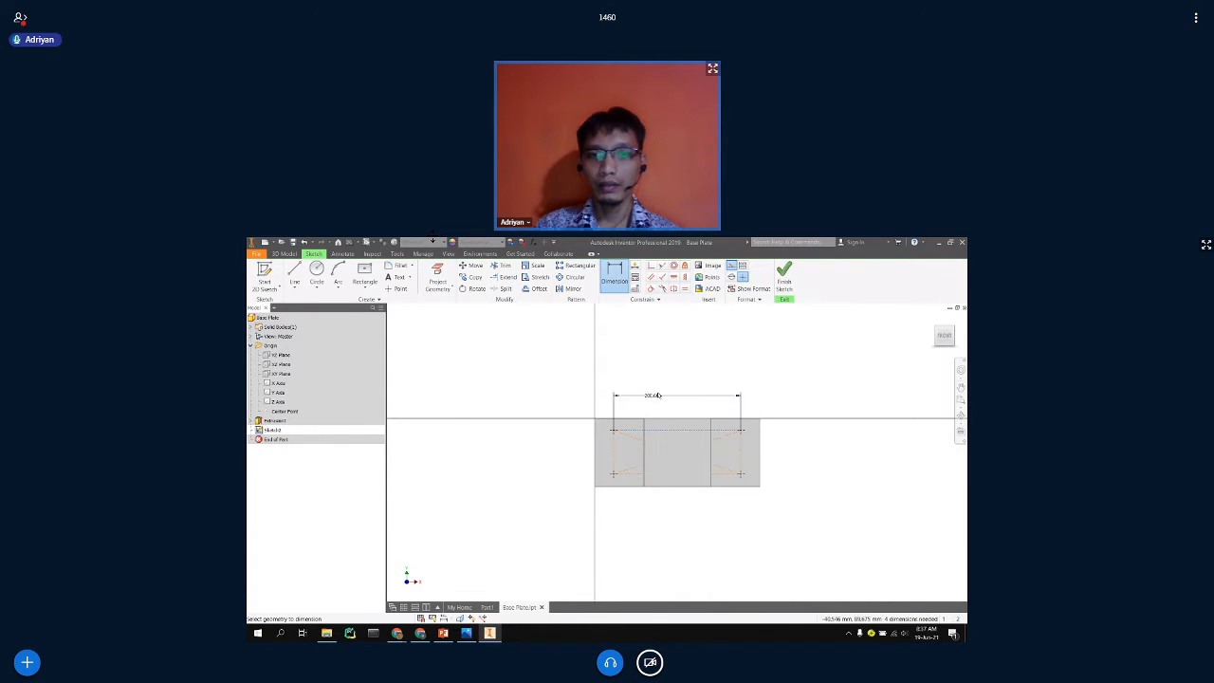
left_click(657, 393)
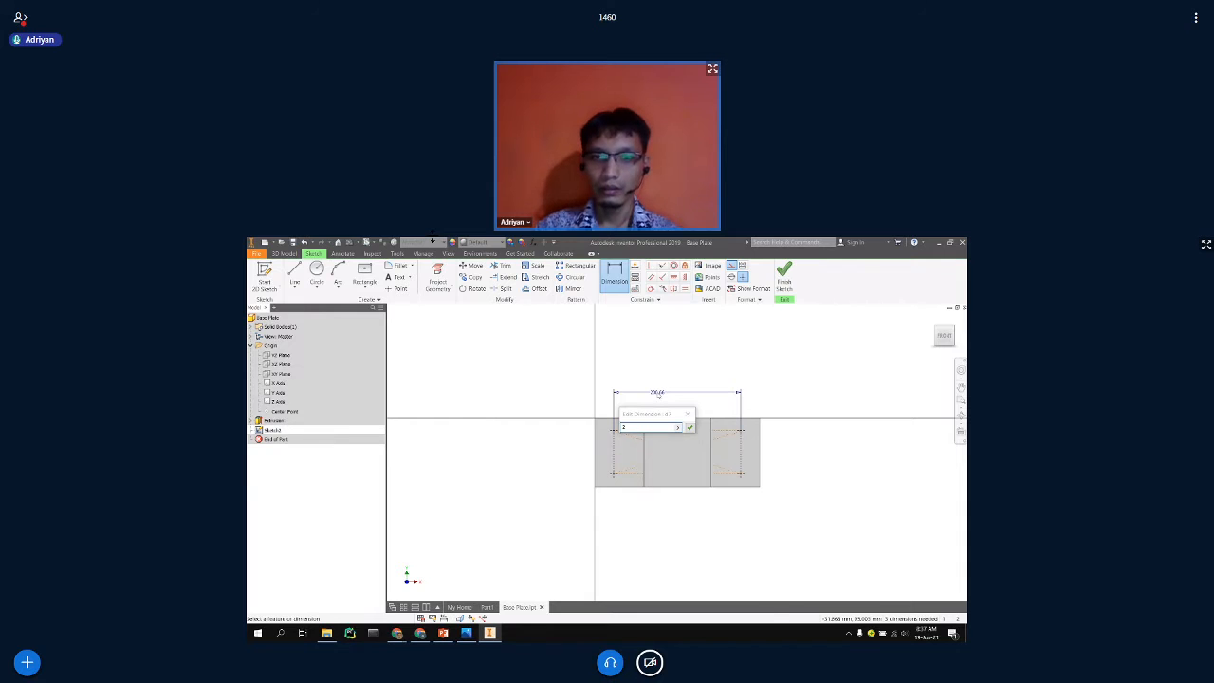
key("alt+Tab")
key("alt+Tab")
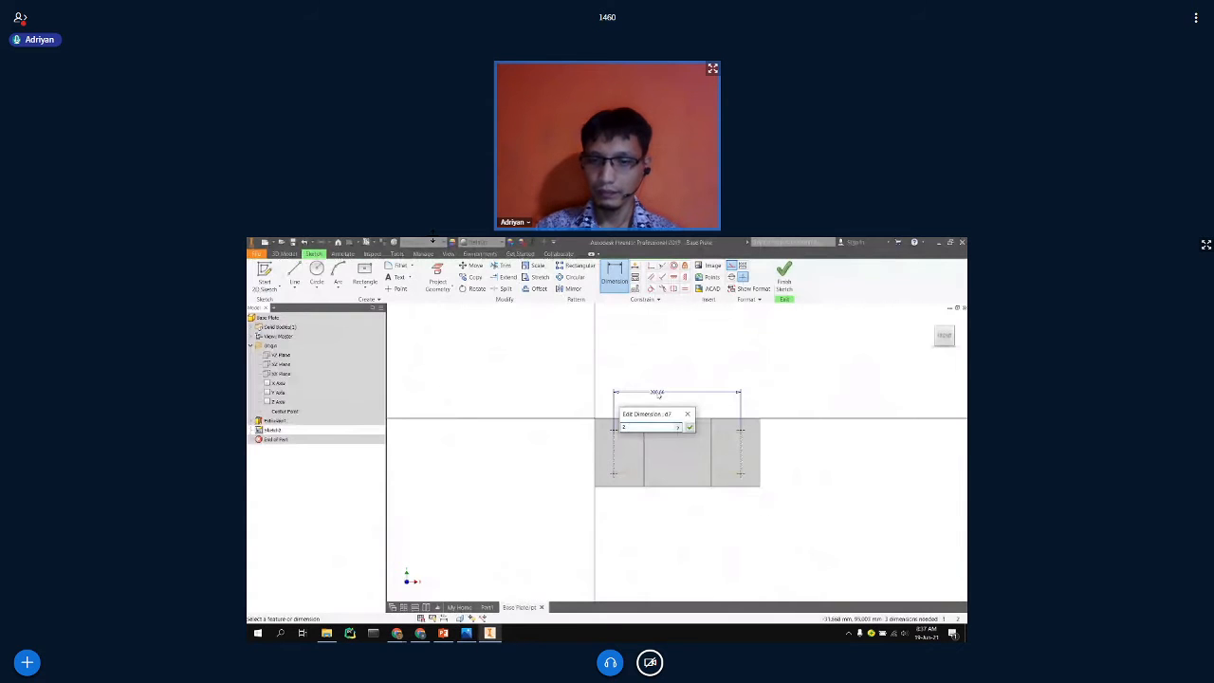
type("24")
key("Return")
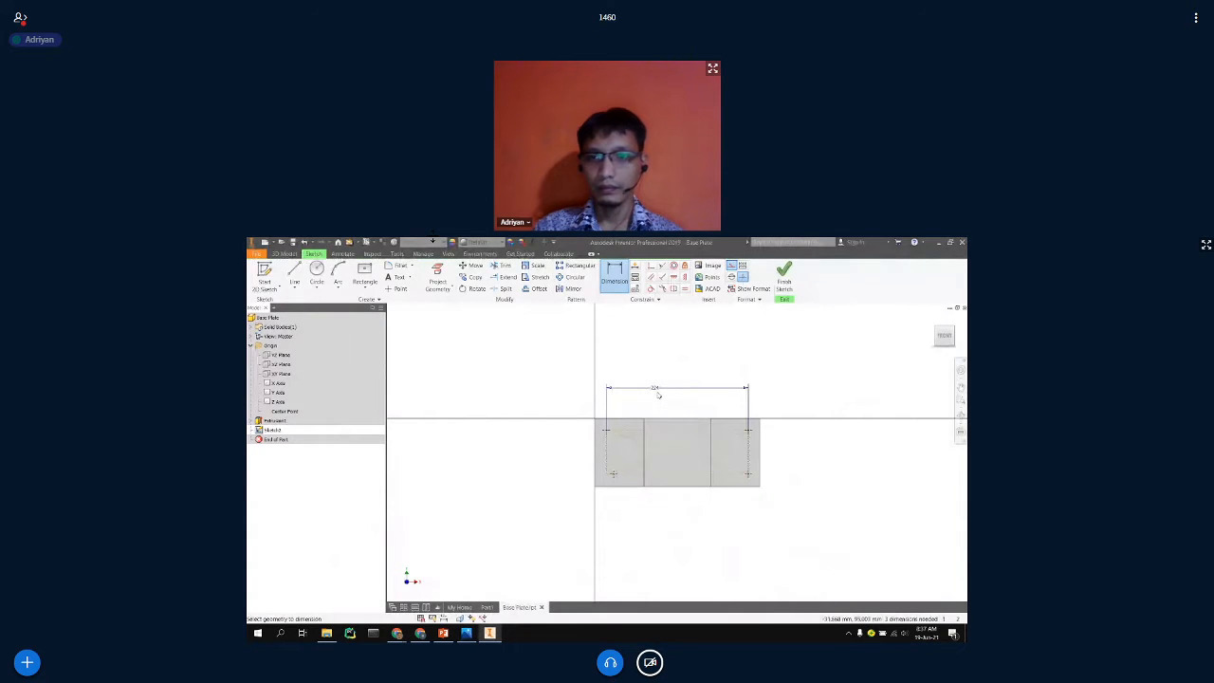
left_click(748, 454)
left_click(780, 446)
type("72")
key("Return")
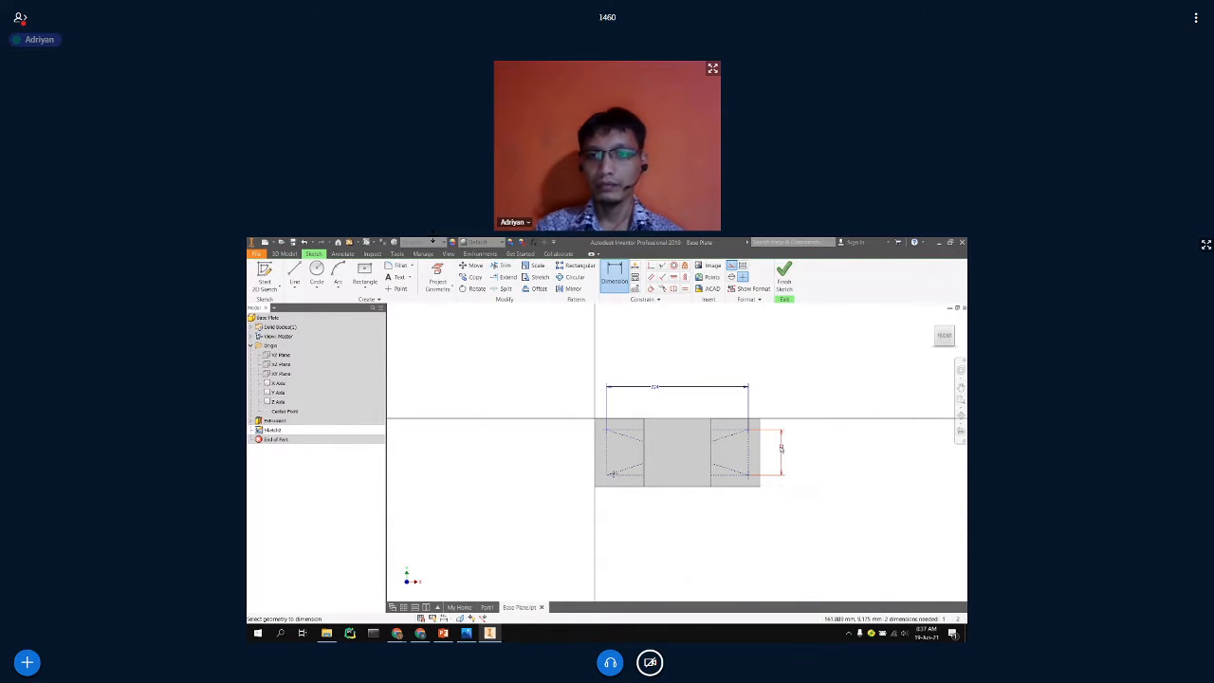
left_click(785, 283)
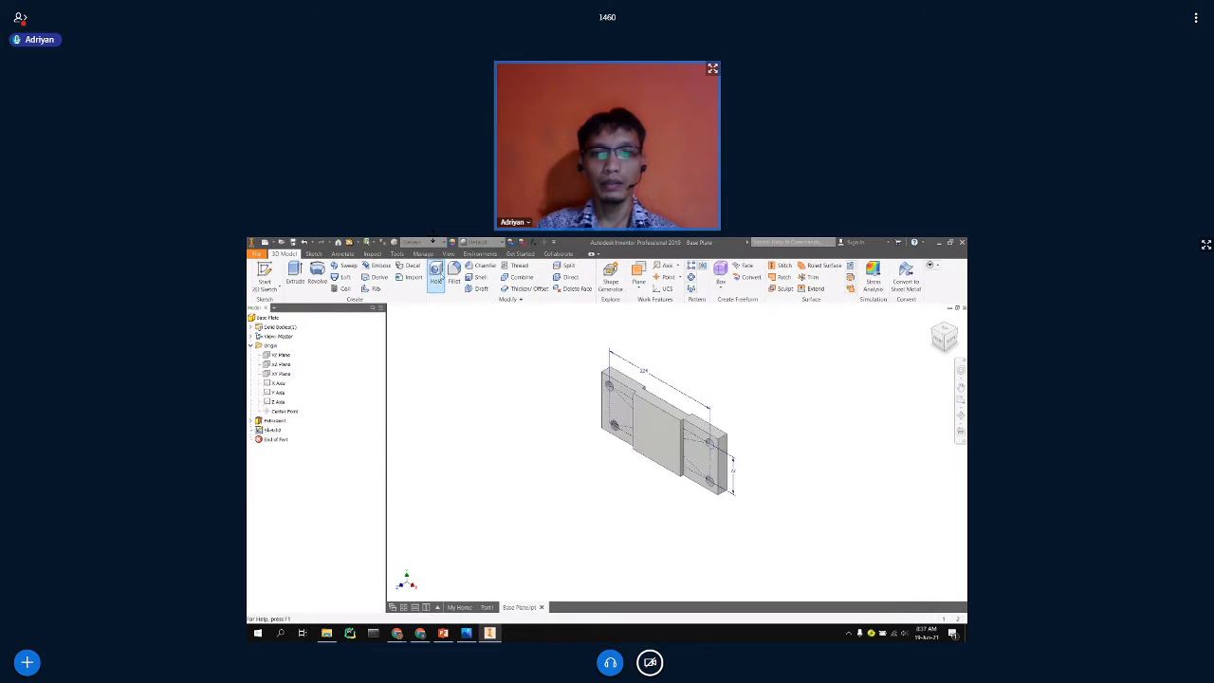
left_click(435, 275)
scroll(614, 430, "down", 8)
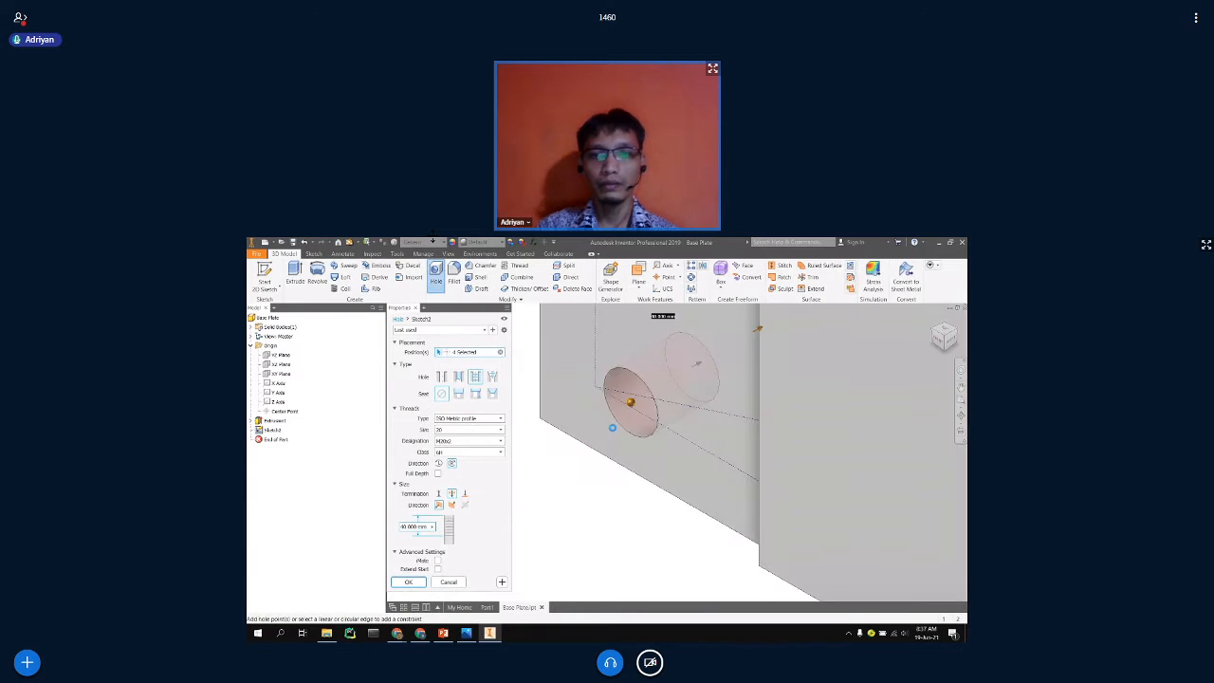
key("Escape")
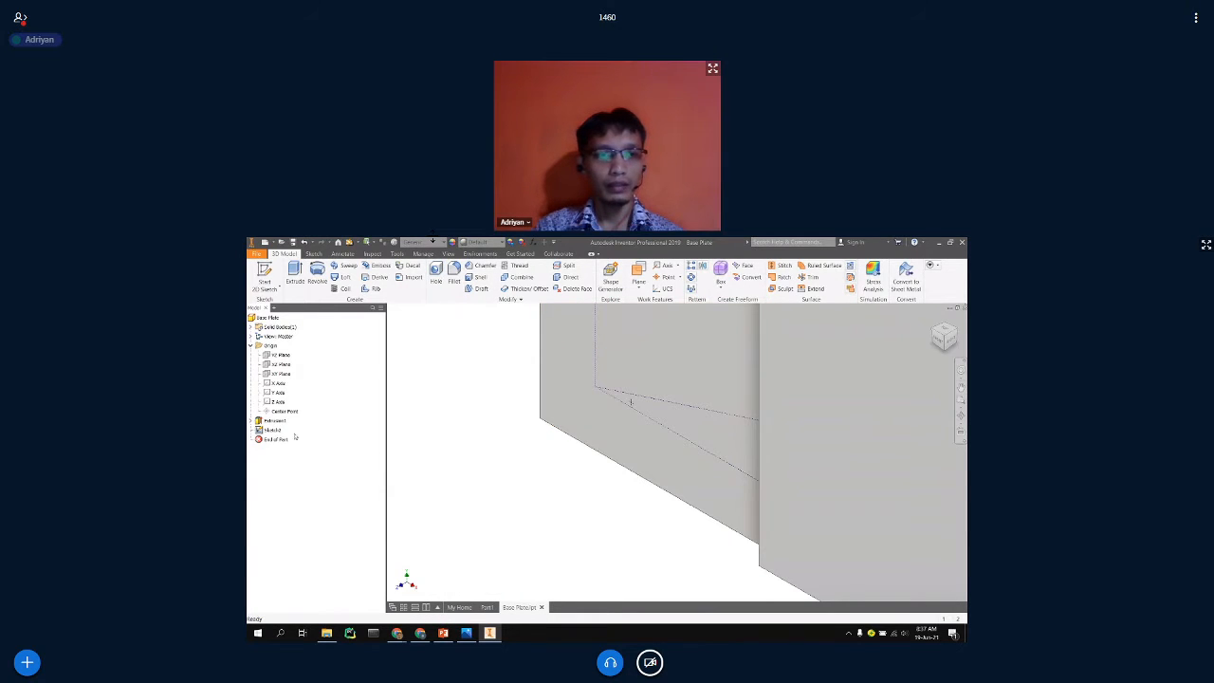
Reopen the hole sketch, attach the stray lower-left point to the rectangle's corner and finish the sketch.
double_click(271, 430)
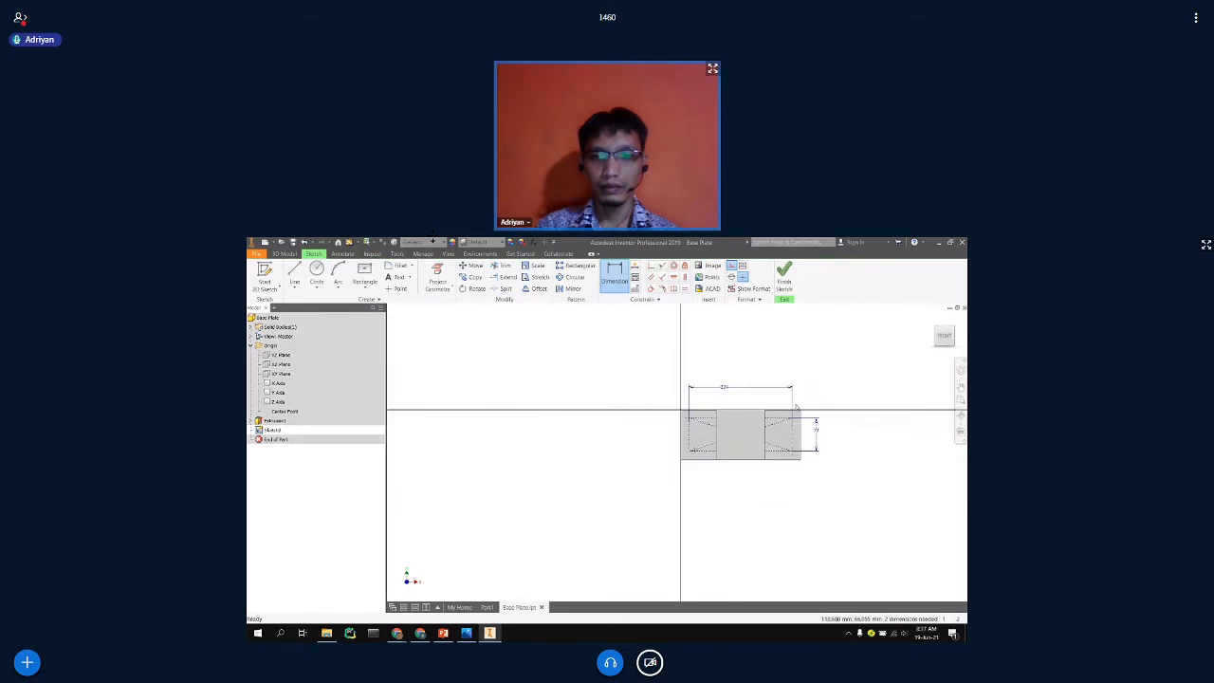
scroll(730, 437, "down", 5)
mouse_move(760, 442)
left_mouse_down()
mouse_move(742, 451)
mouse_move(752, 446)
left_mouse_up()
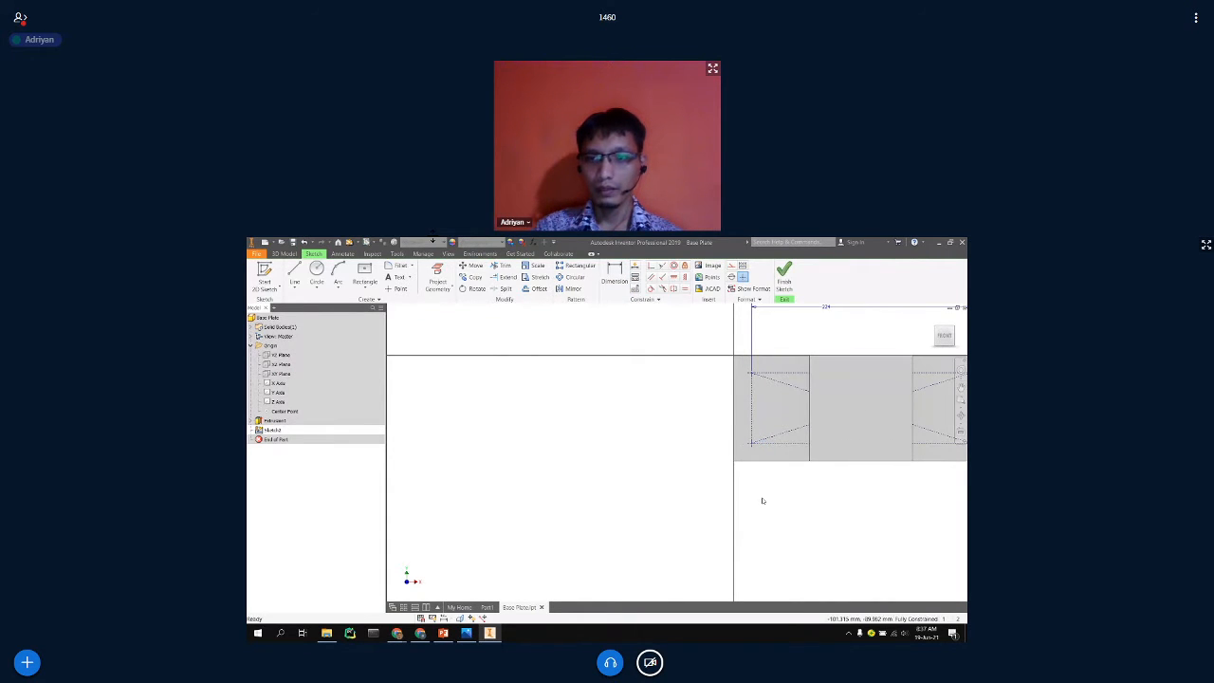
scroll(762, 500, "up", 3)
scroll(930, 458, "down", 3)
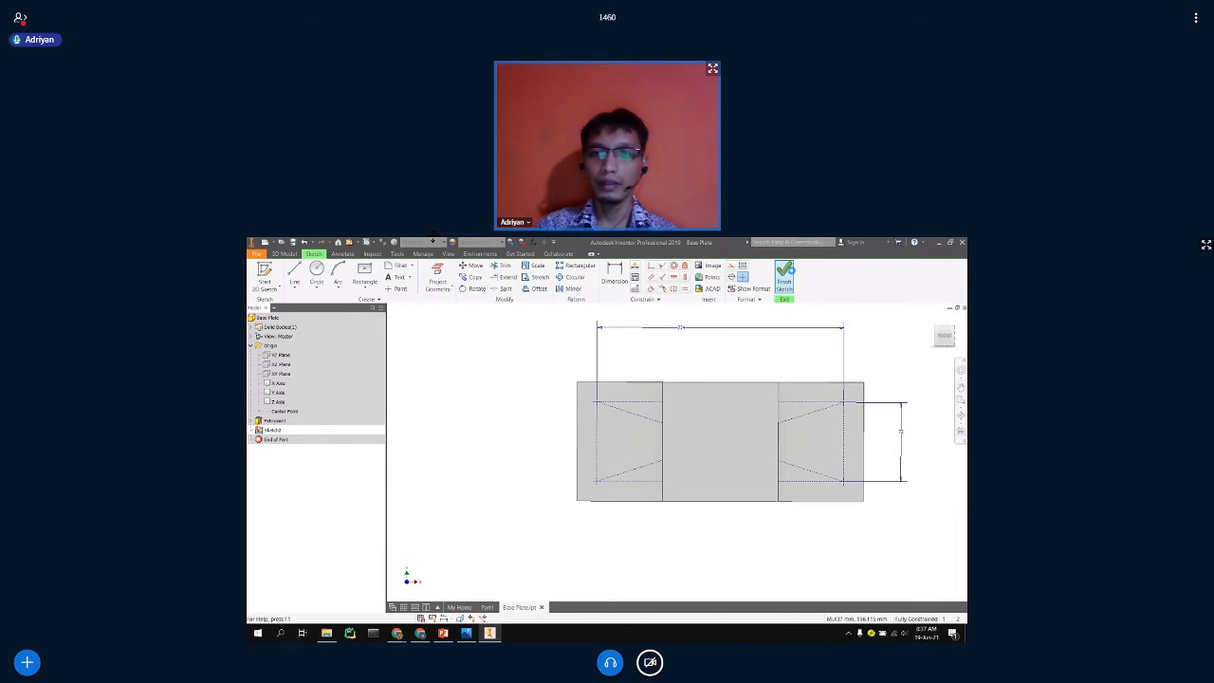
left_click(784, 277)
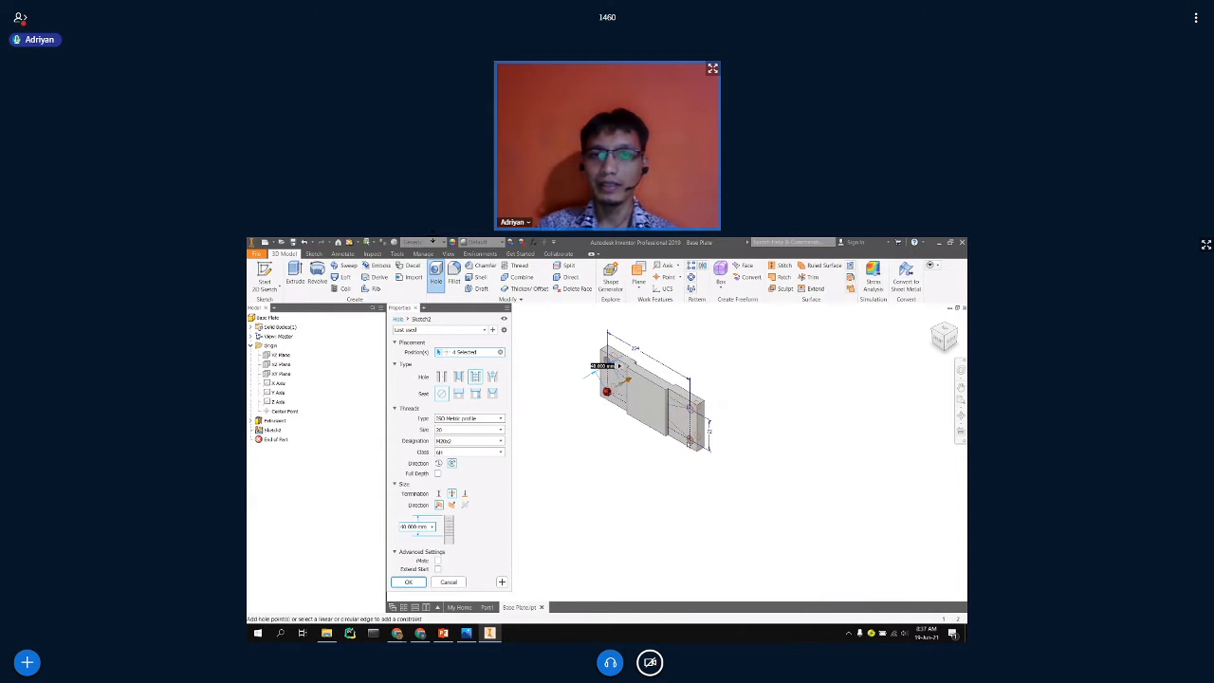
Create the tapped holes at the four sketch points using the ISO Metric profile, size 20 and designation M20x2.
left_click(500, 432)
left_click(458, 443)
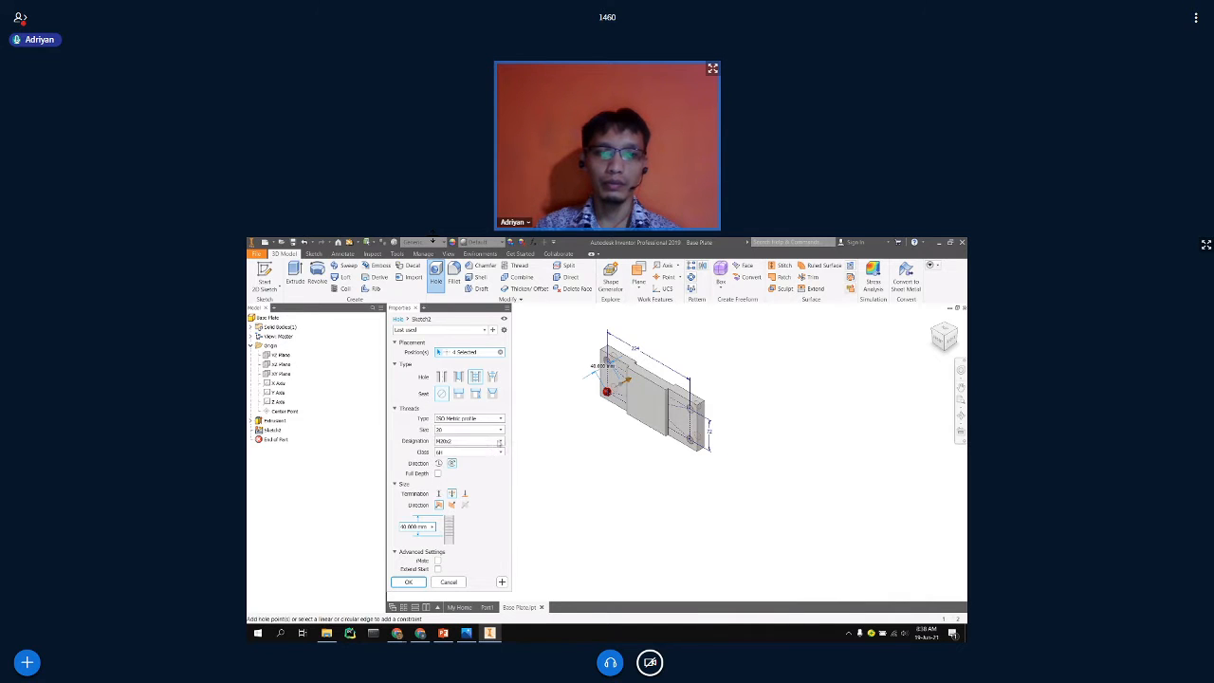
left_click(501, 442)
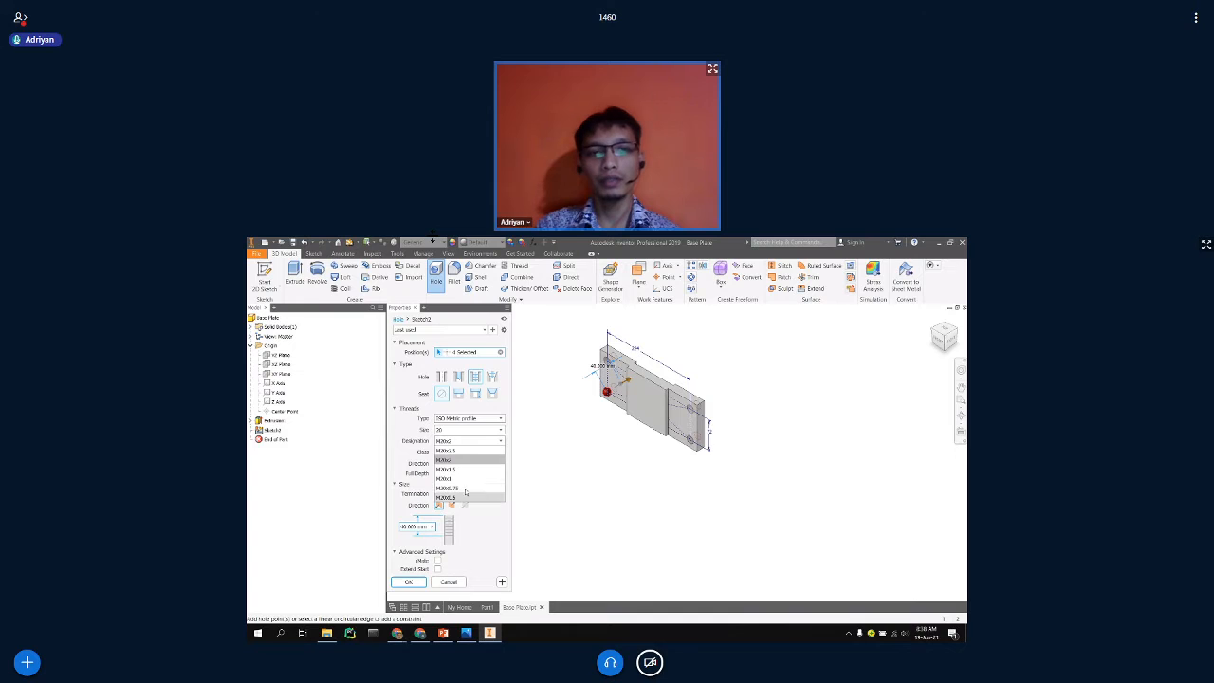
left_click(466, 461)
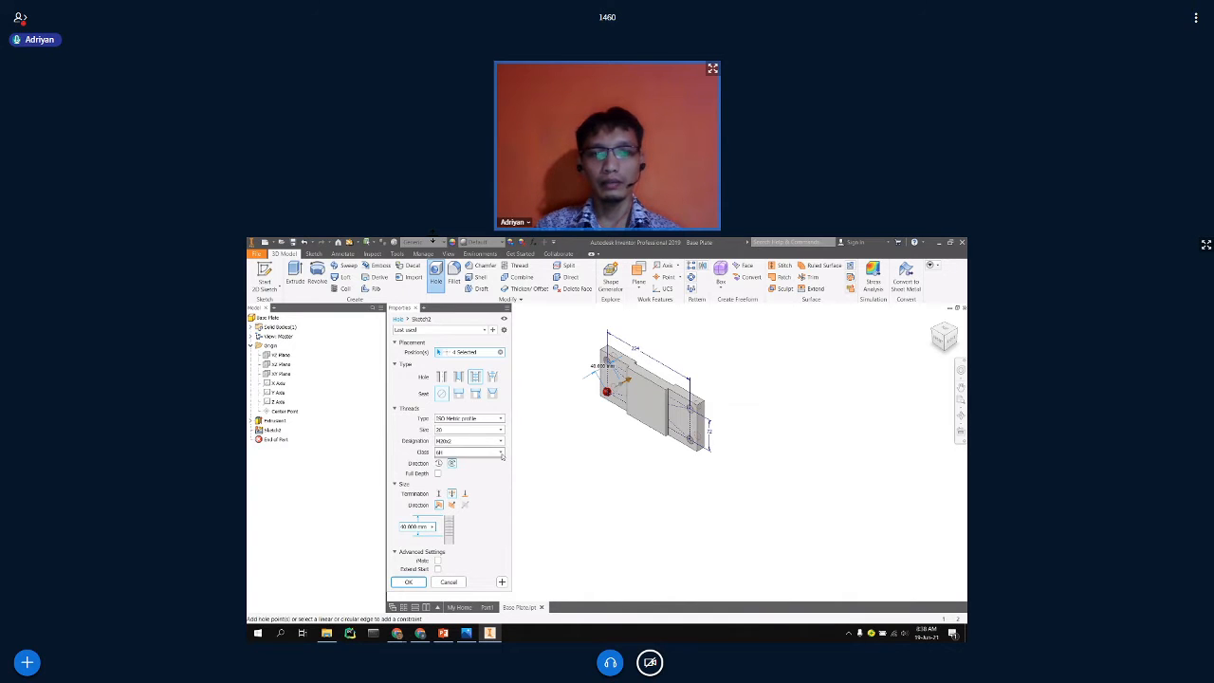
left_click(502, 452)
left_click(446, 462)
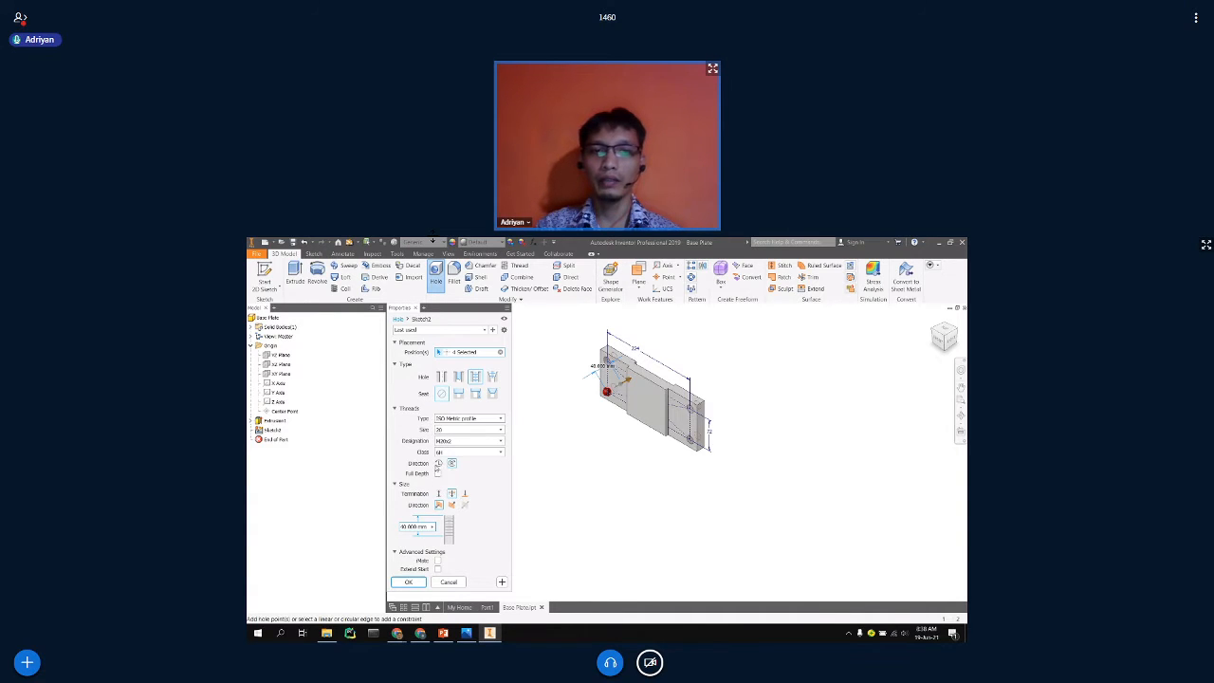
left_click(408, 581)
scroll(711, 402, "up", 5)
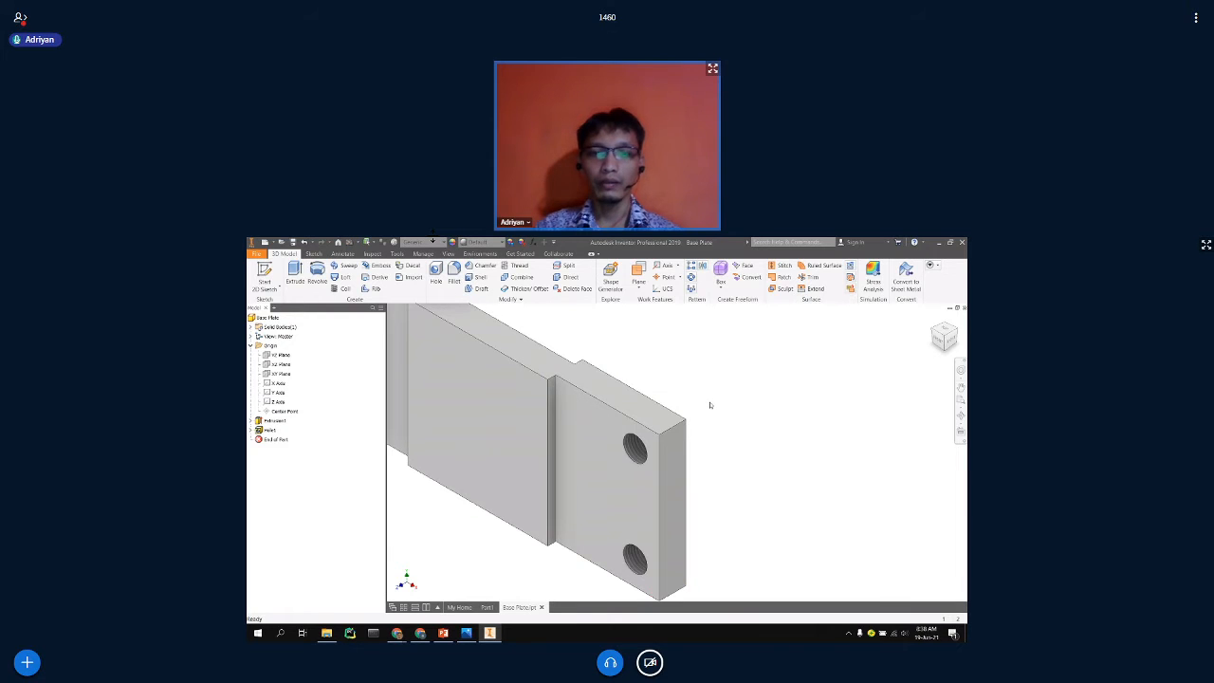
scroll(710, 401, "down", 4)
Compare the four holes of the plate in Part1 with those in Base Plate.
left_click(485, 607)
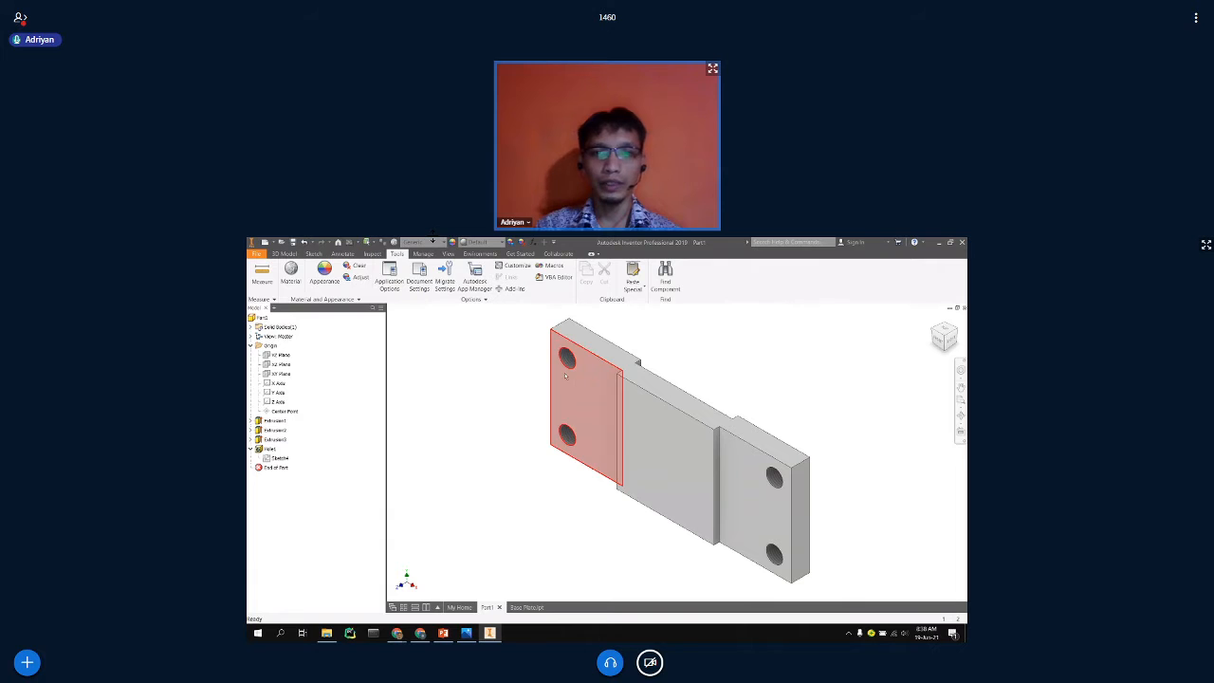
left_click(529, 608)
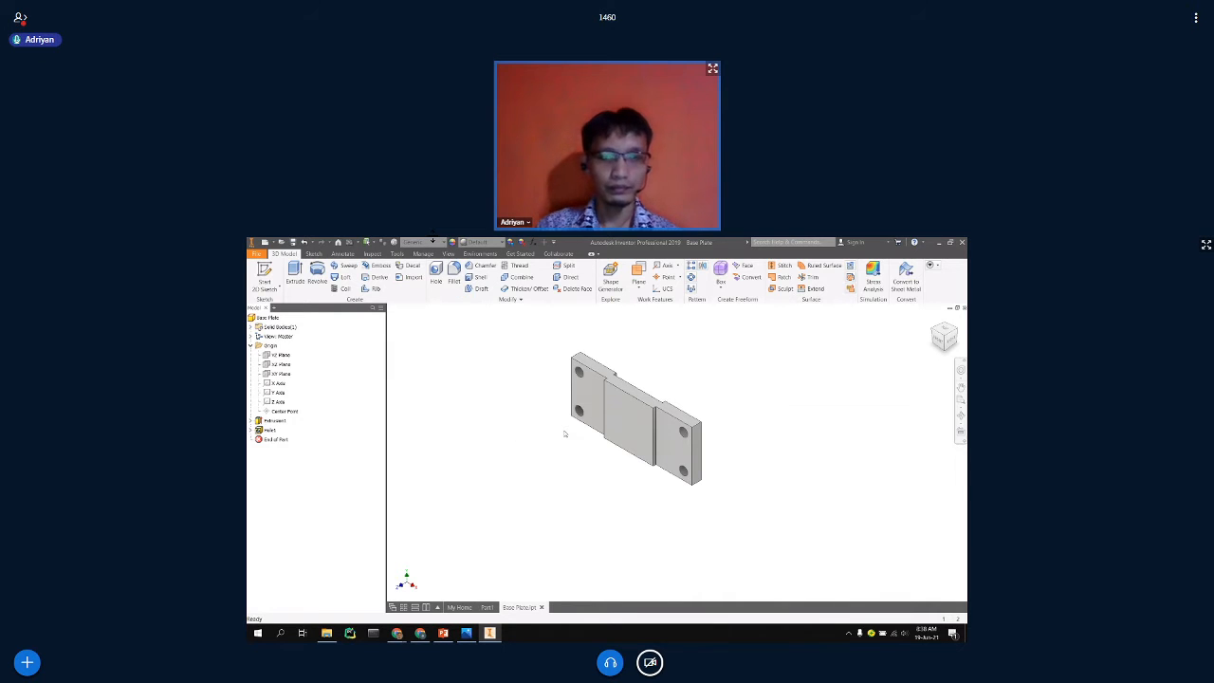
scroll(635, 399, "up", 5)
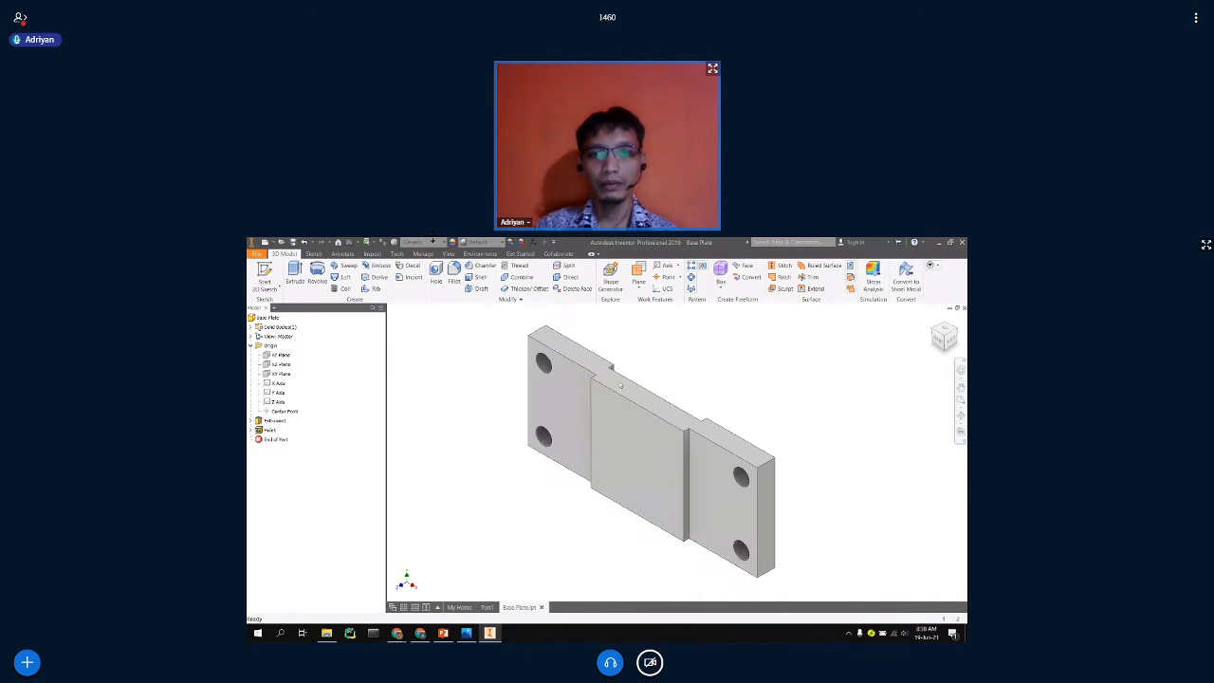
scroll(662, 370, "down", 3)
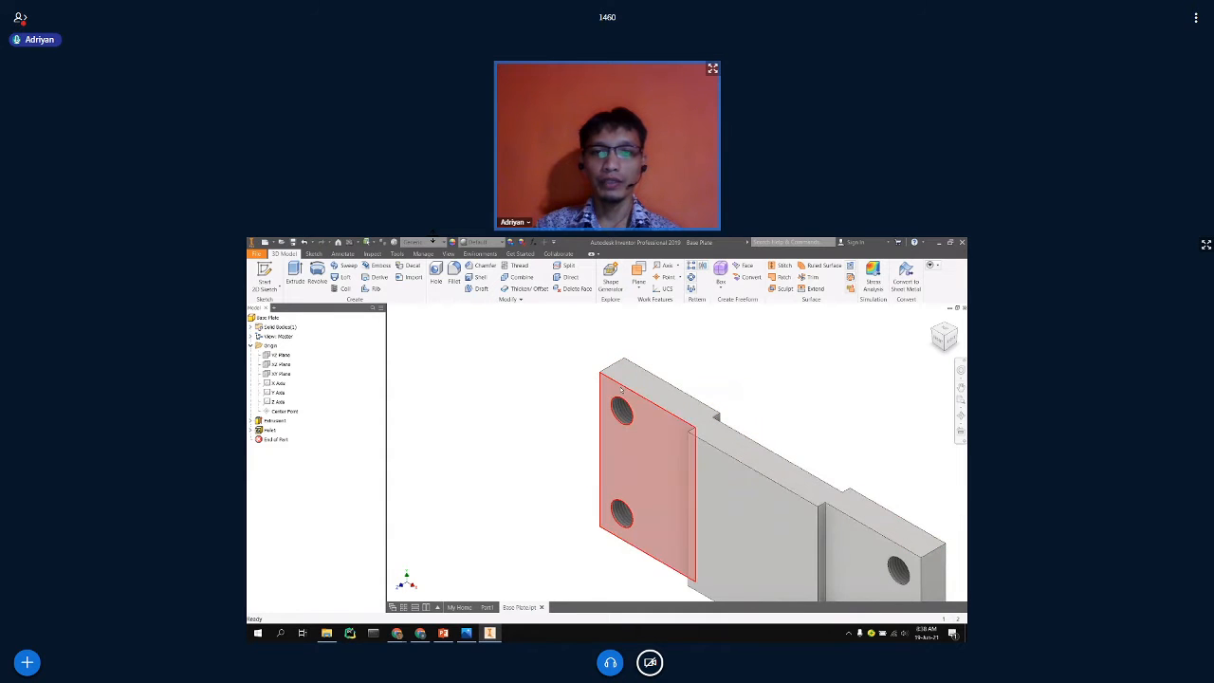
Measure the upper-left hole and its centre distance to the plate's top face.
left_click(611, 366)
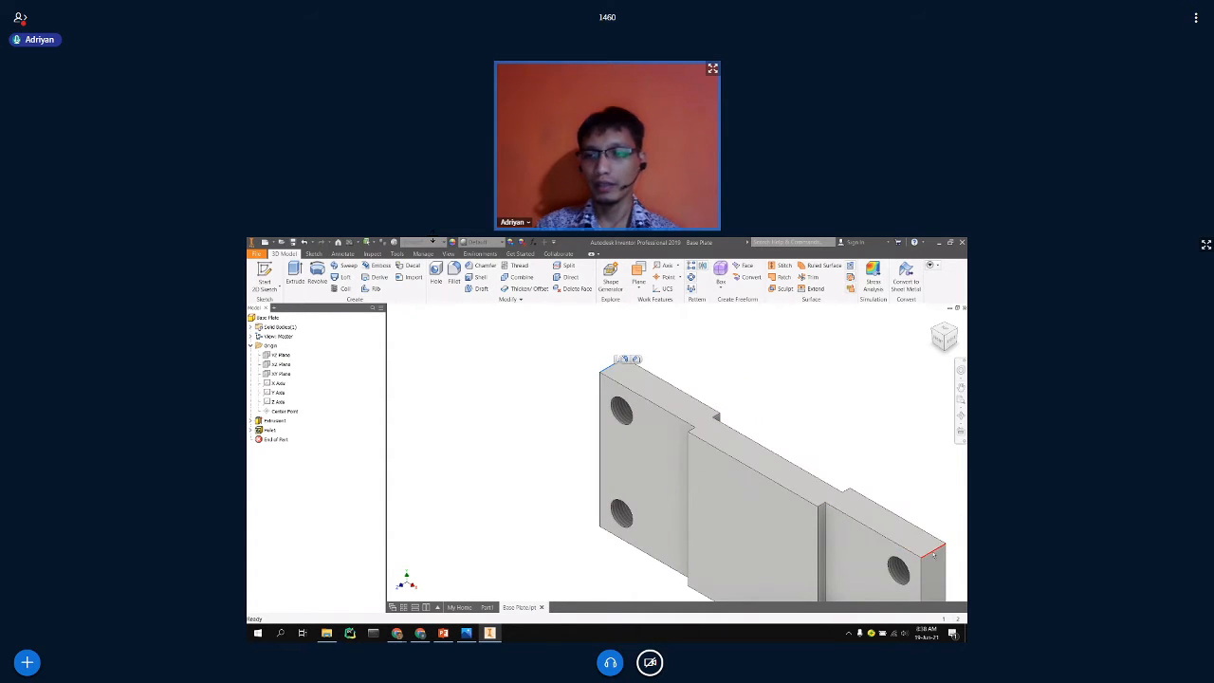
scroll(639, 398, "up", 3)
scroll(672, 431, "down", 5)
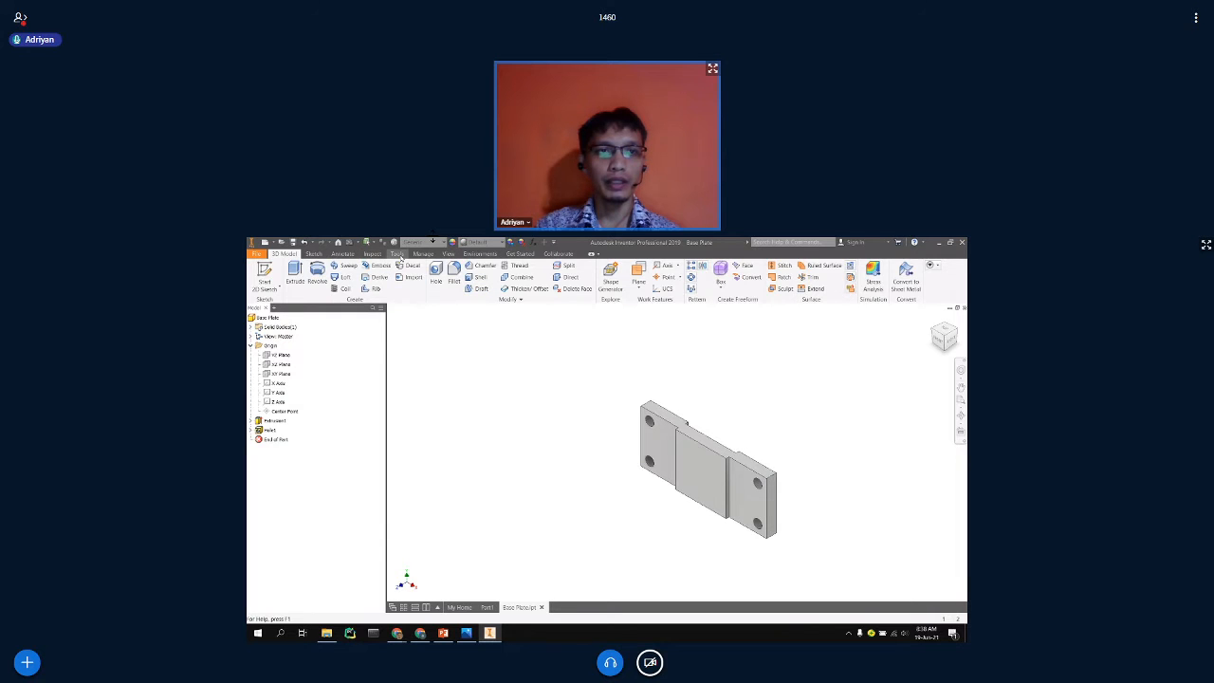
left_click(397, 254)
left_click(273, 277)
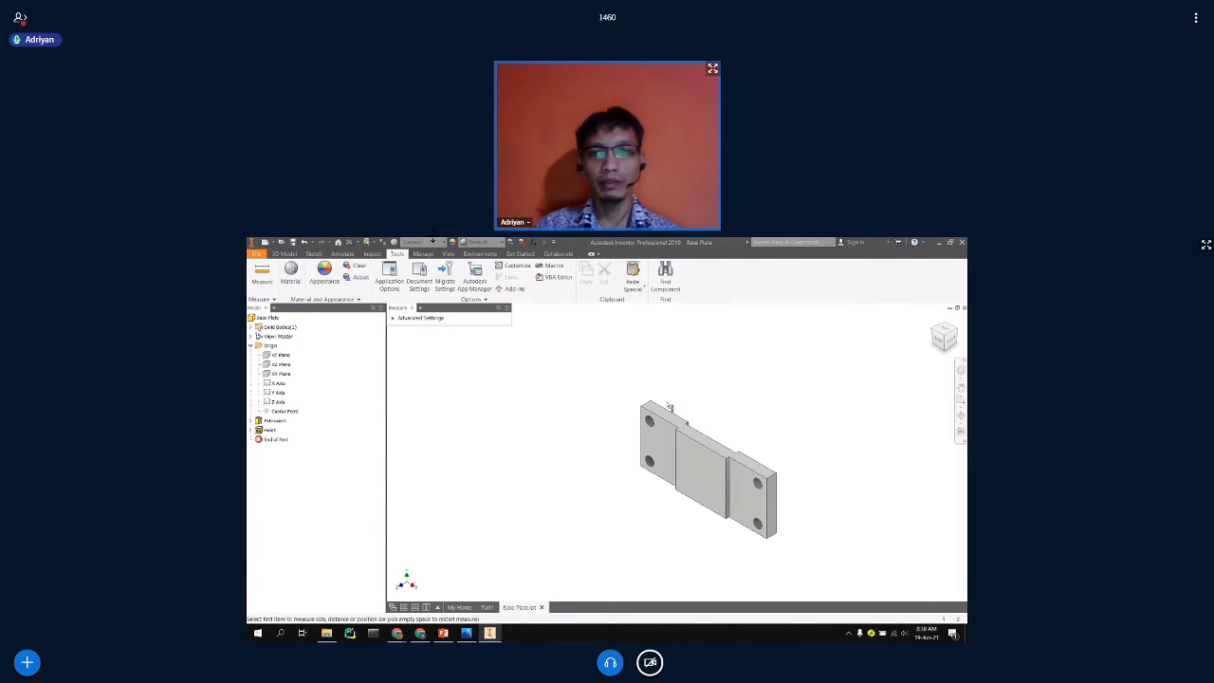
scroll(616, 477, "up", 5)
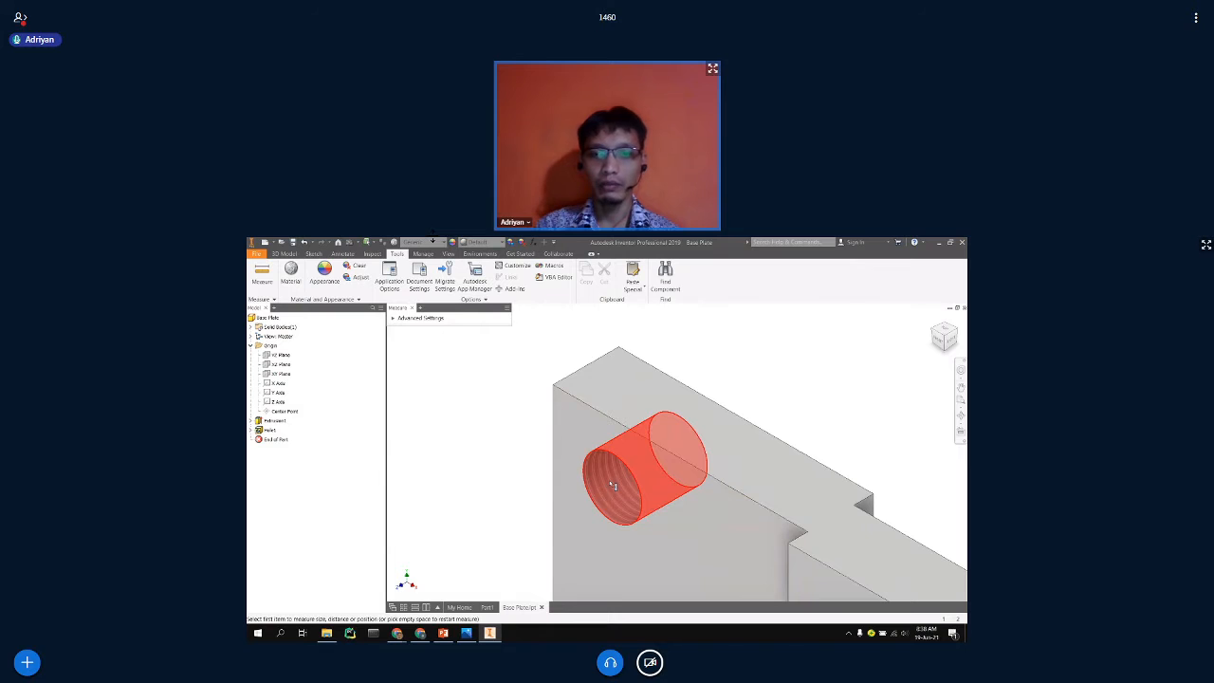
left_click(615, 485)
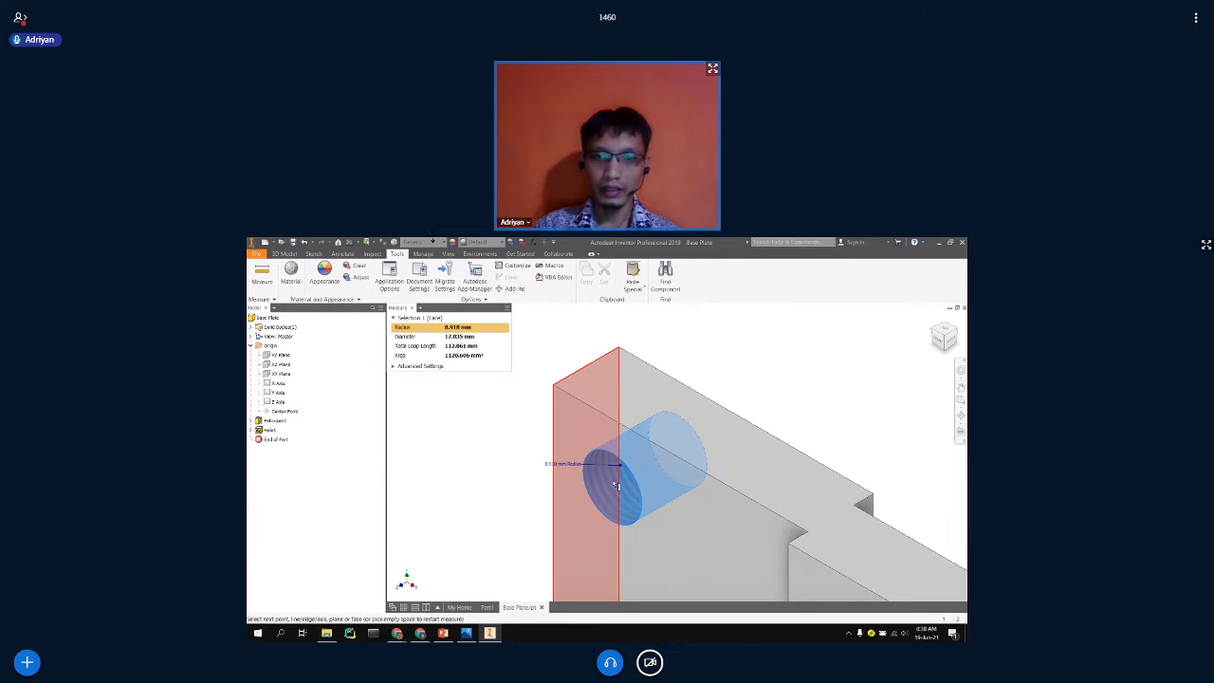
left_click(679, 403)
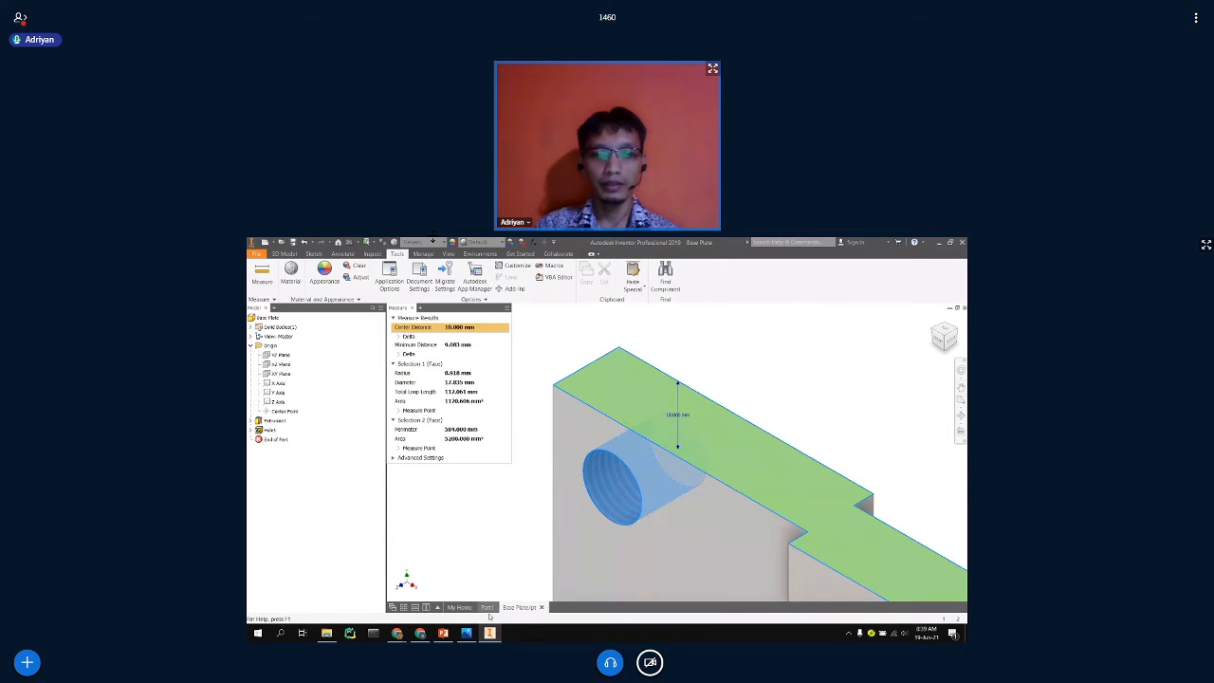
Check the base plate's hole and edge dimensions in the reference drawing and return to Inventor.
left_click(466, 632)
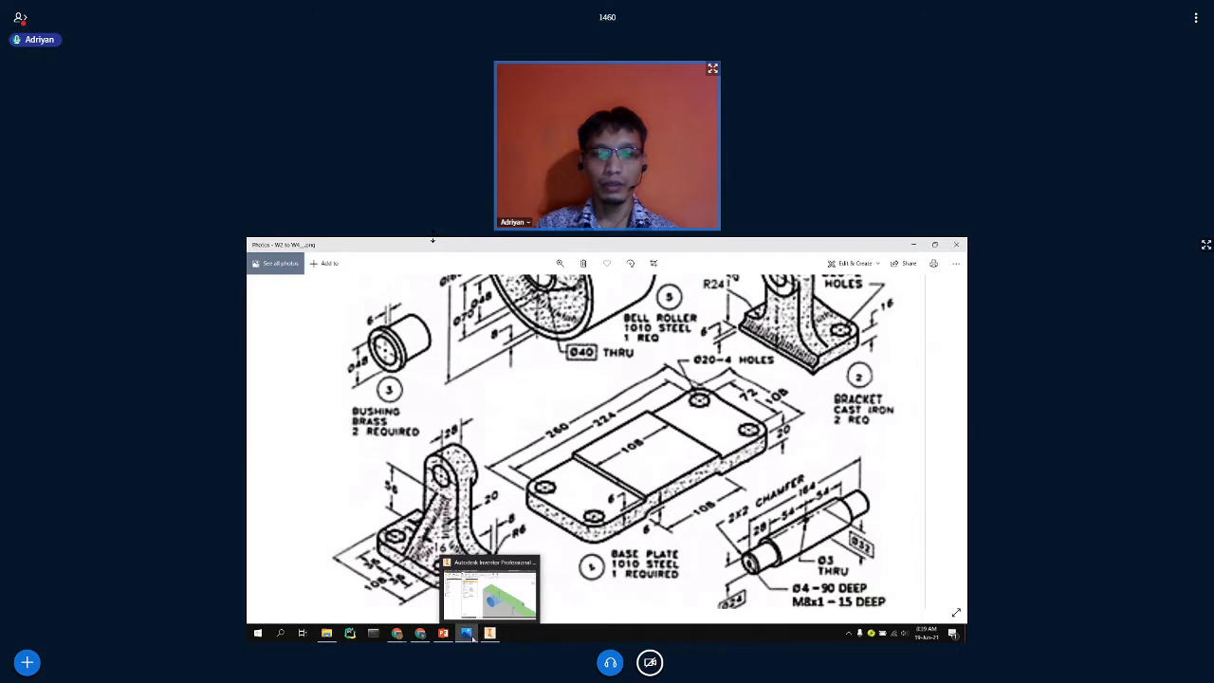
mouse_move(488, 637)
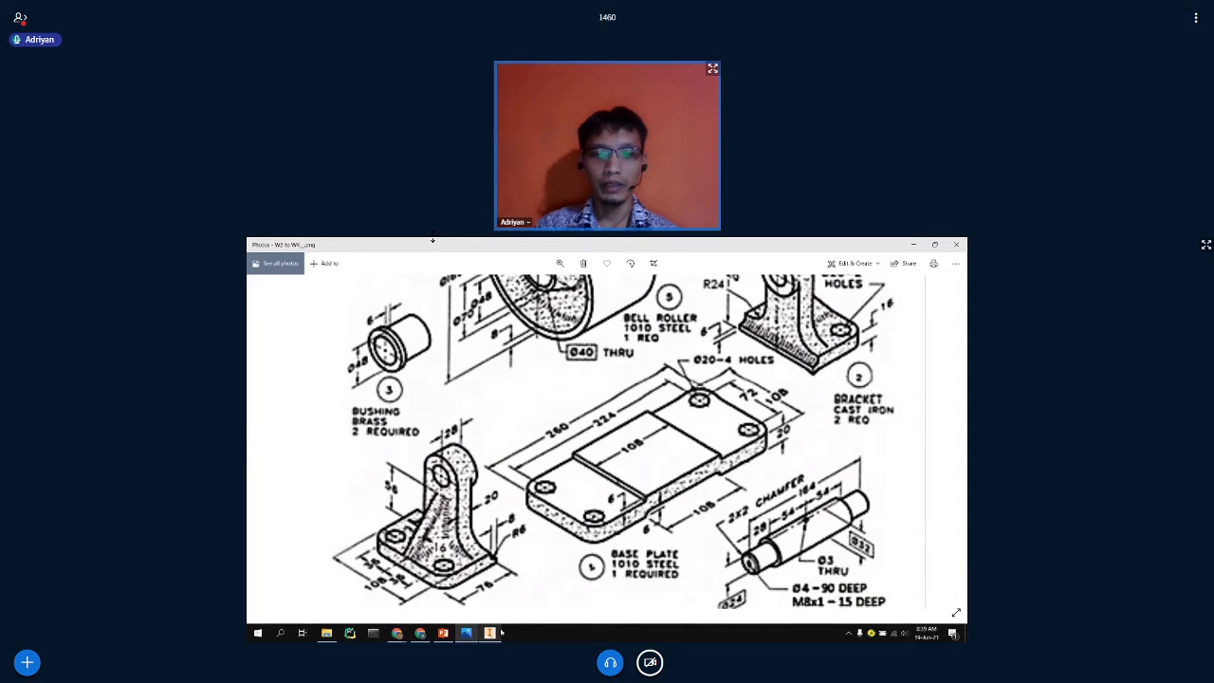
left_click(491, 636)
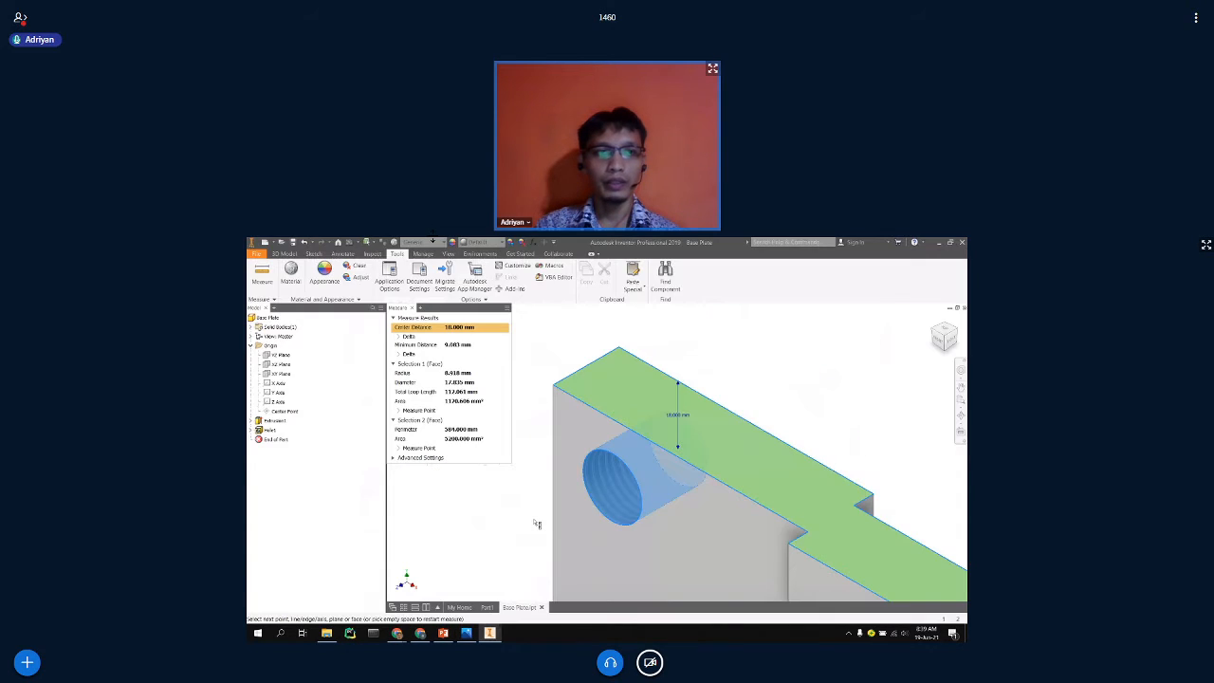
Restart the measurement and recheck the distance from the upper-left hole's centre to the top face.
left_click(536, 524)
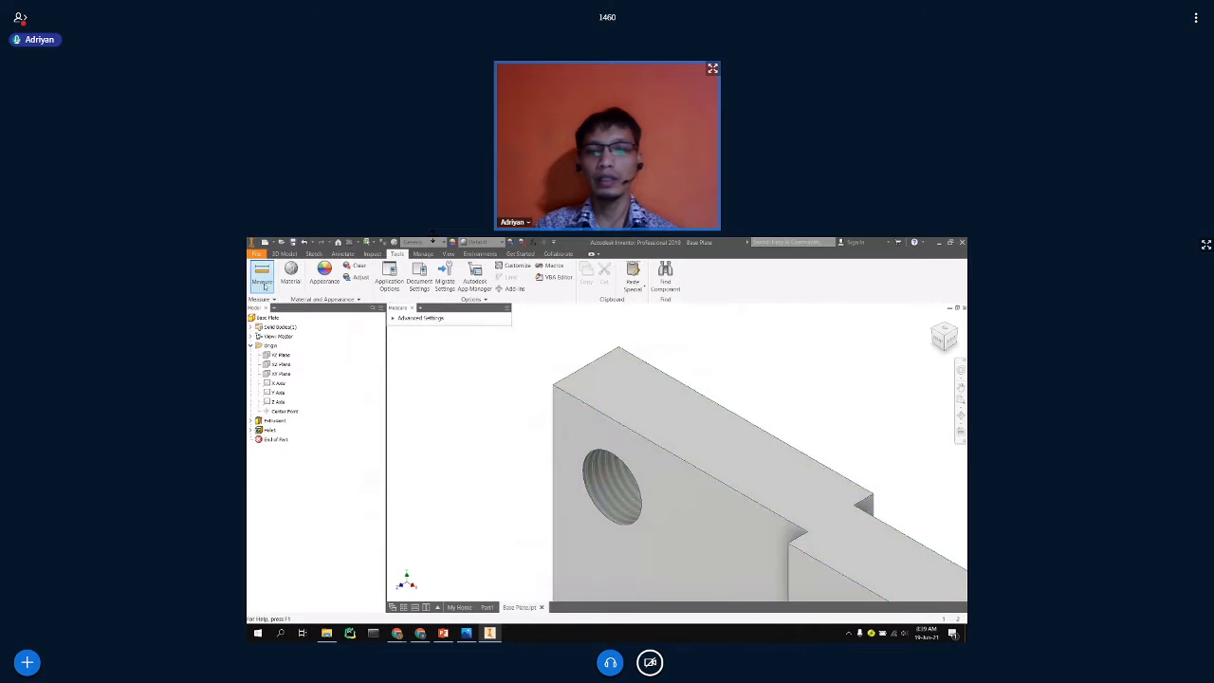
left_click(262, 284)
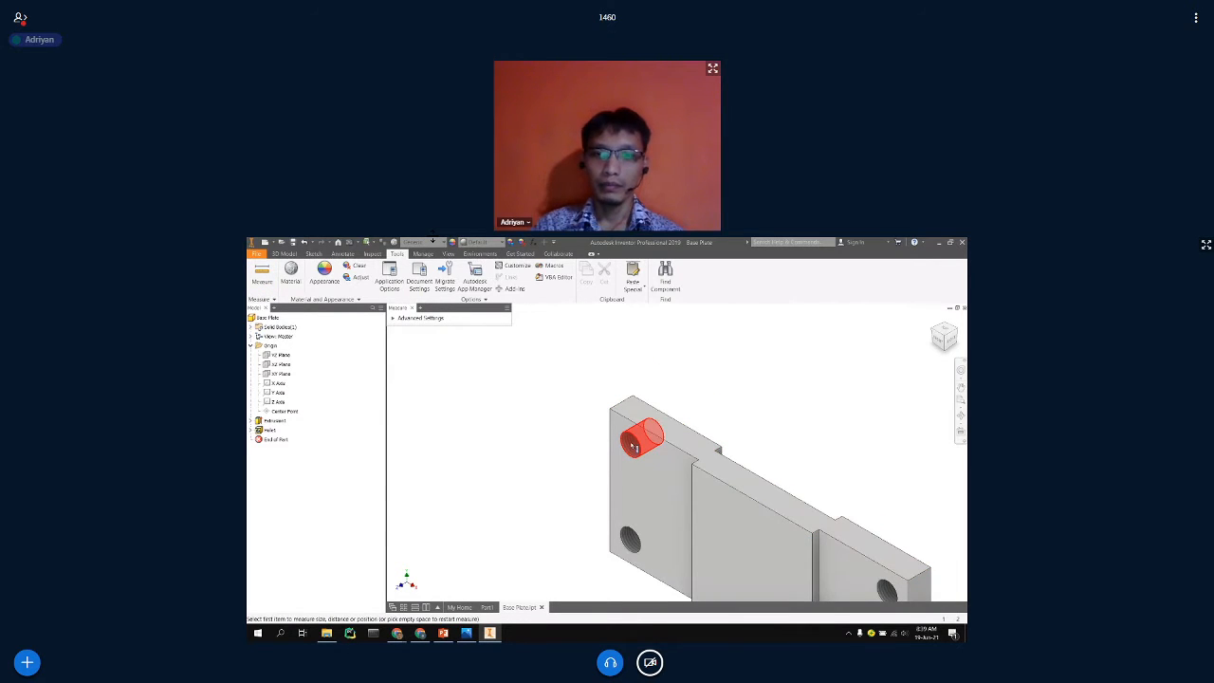
left_click(631, 447)
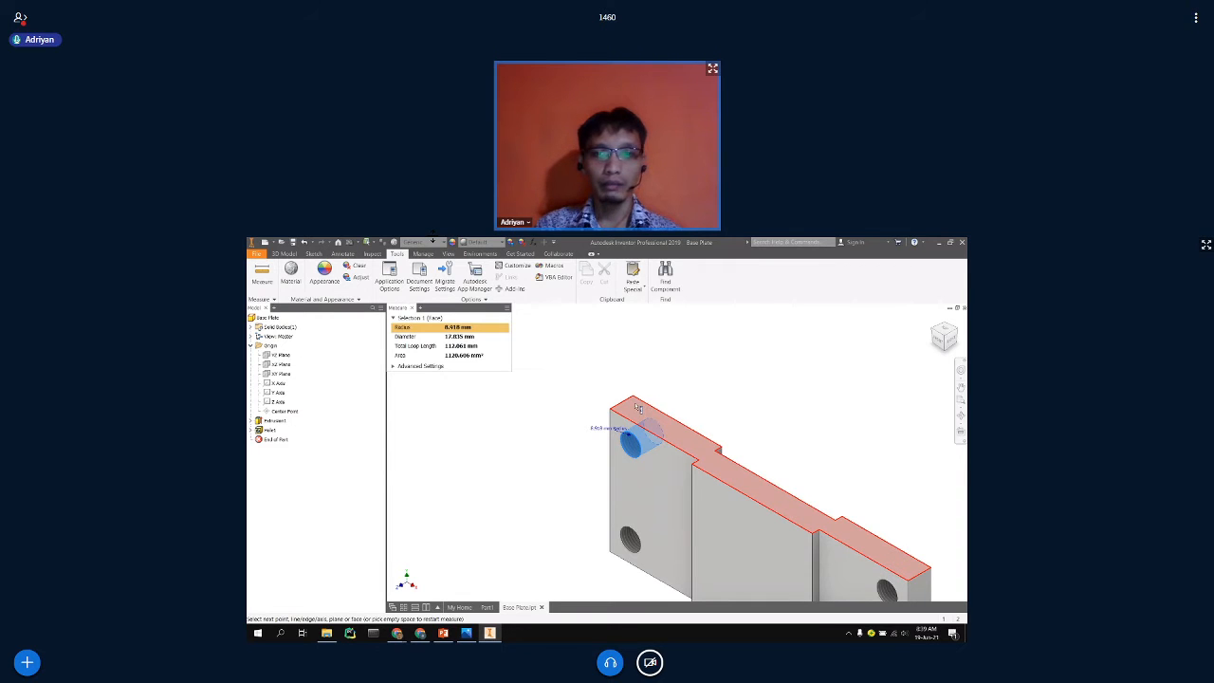
left_click(638, 408)
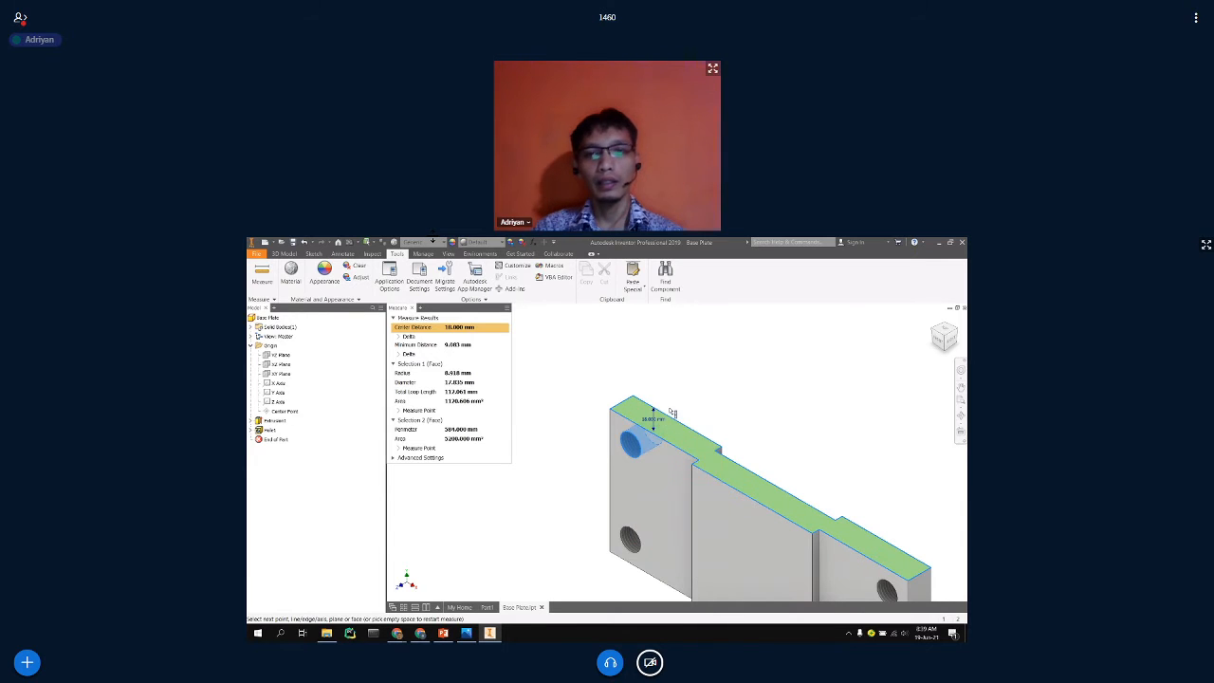
key("Escape")
scroll(490, 388, "down", 3)
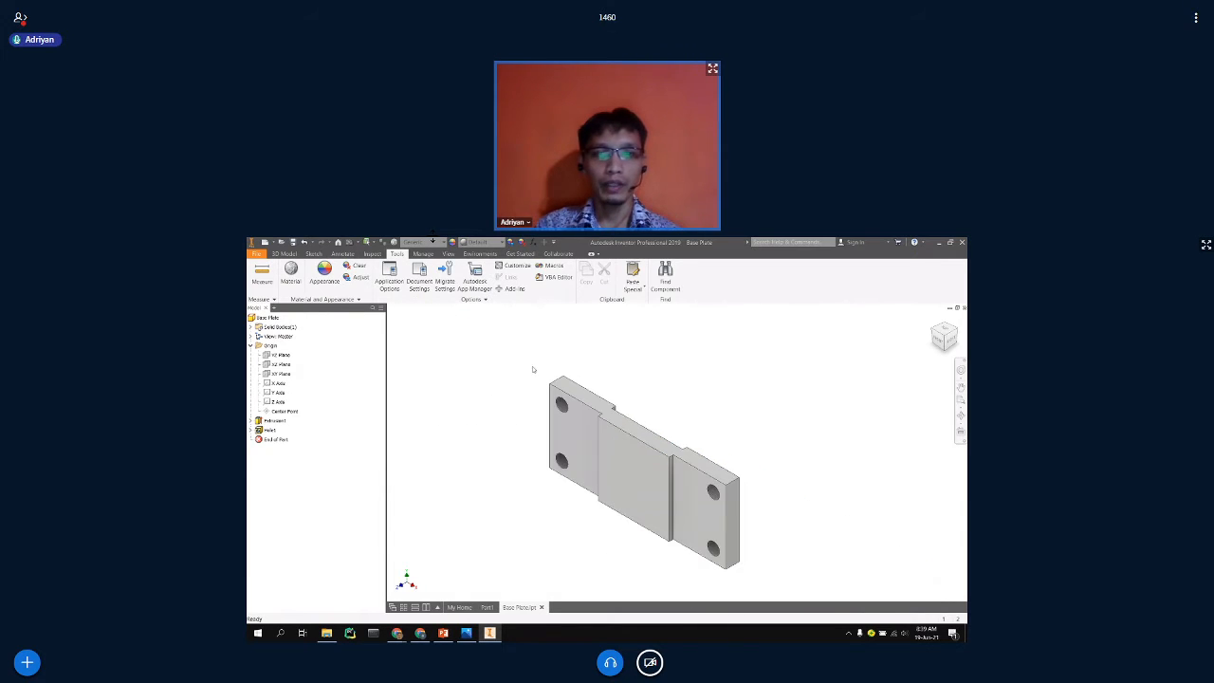
Fillet the four outer corner edges of the base plate with an 18 mm radius.
left_click(287, 254)
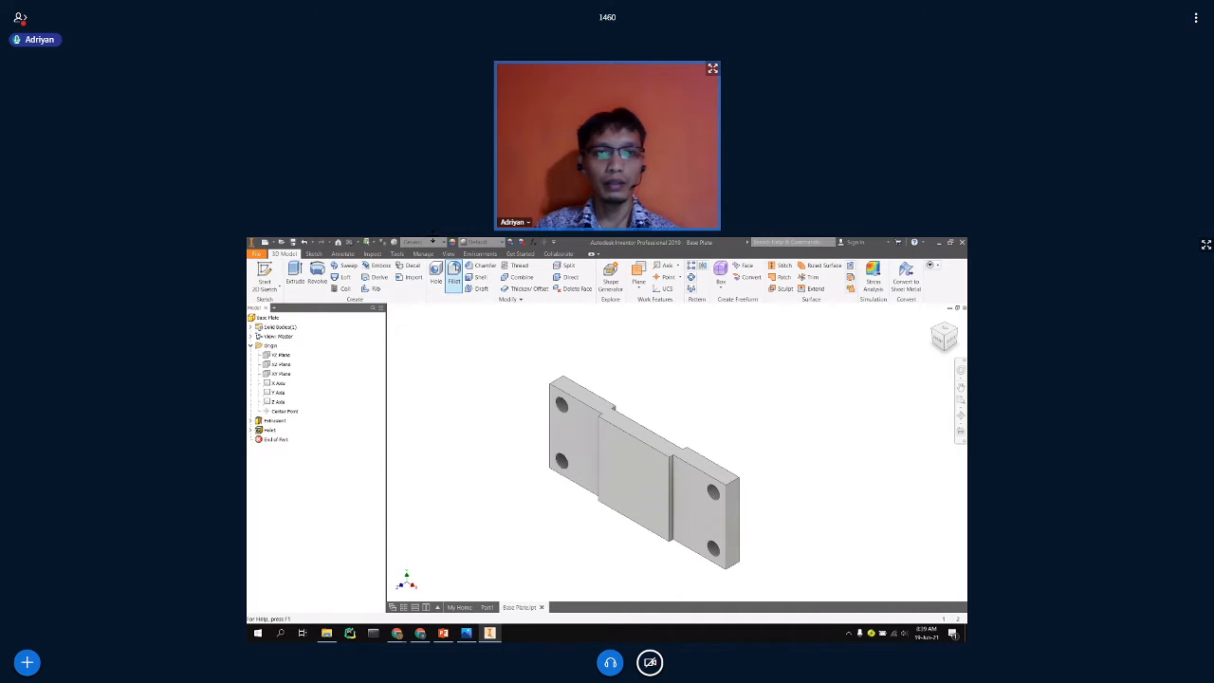
left_click(455, 271)
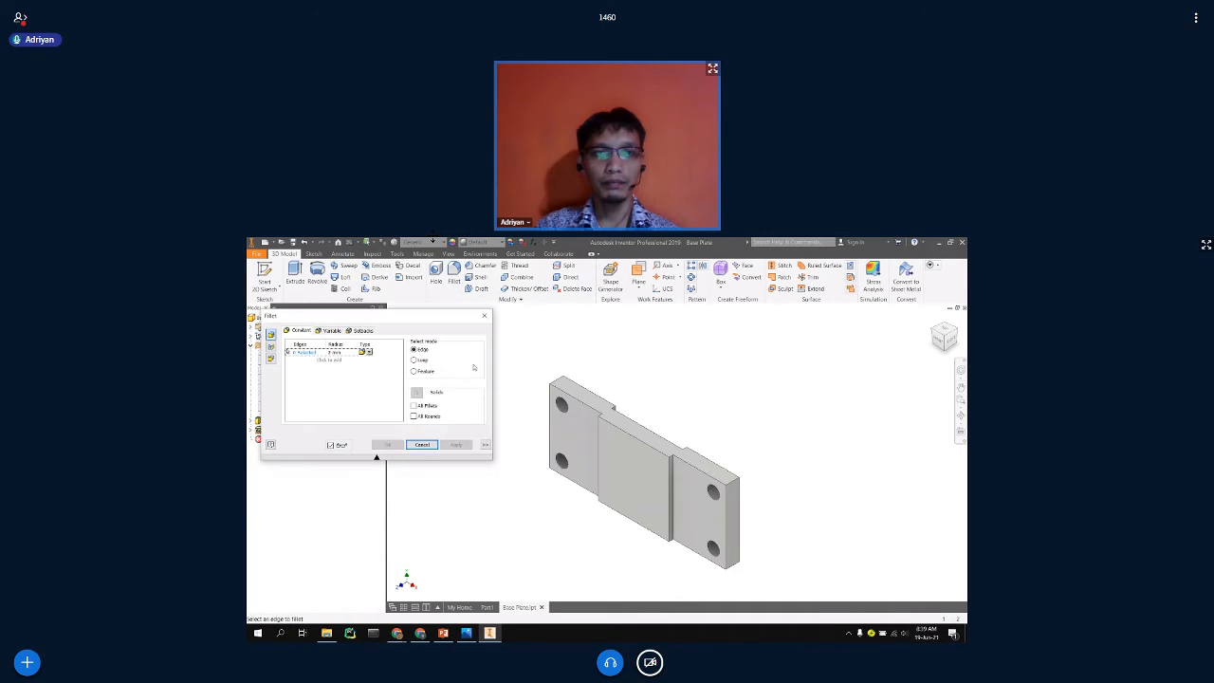
left_click(330, 352)
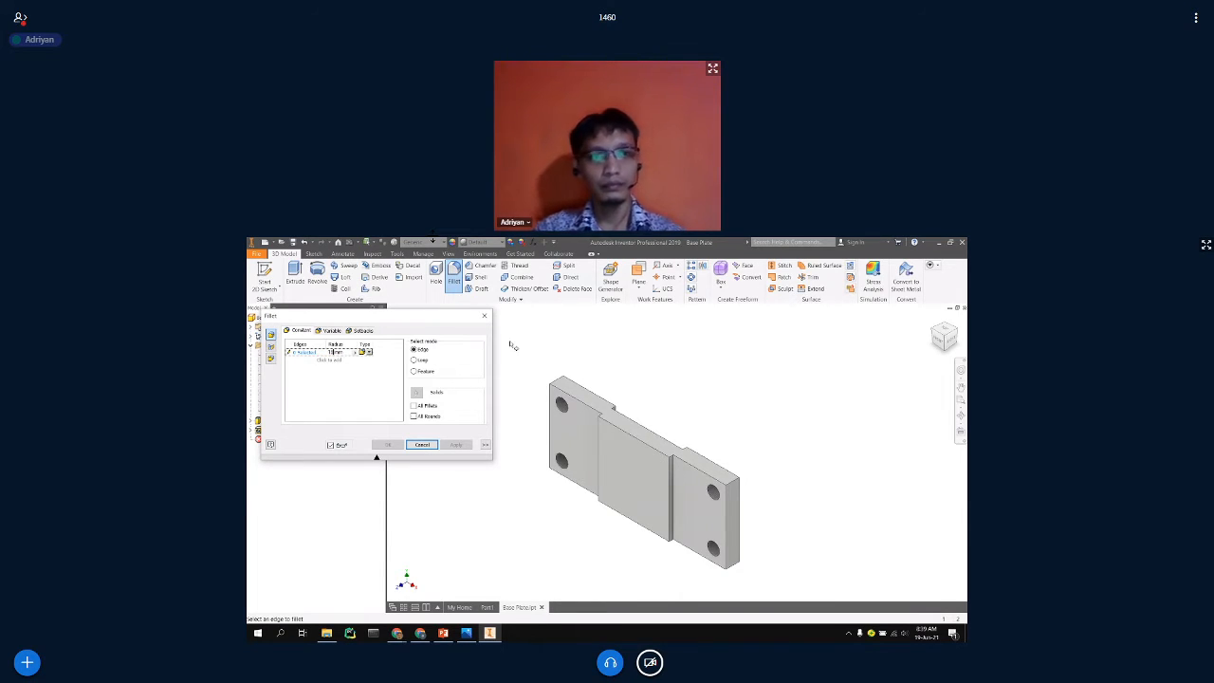
left_click(559, 387)
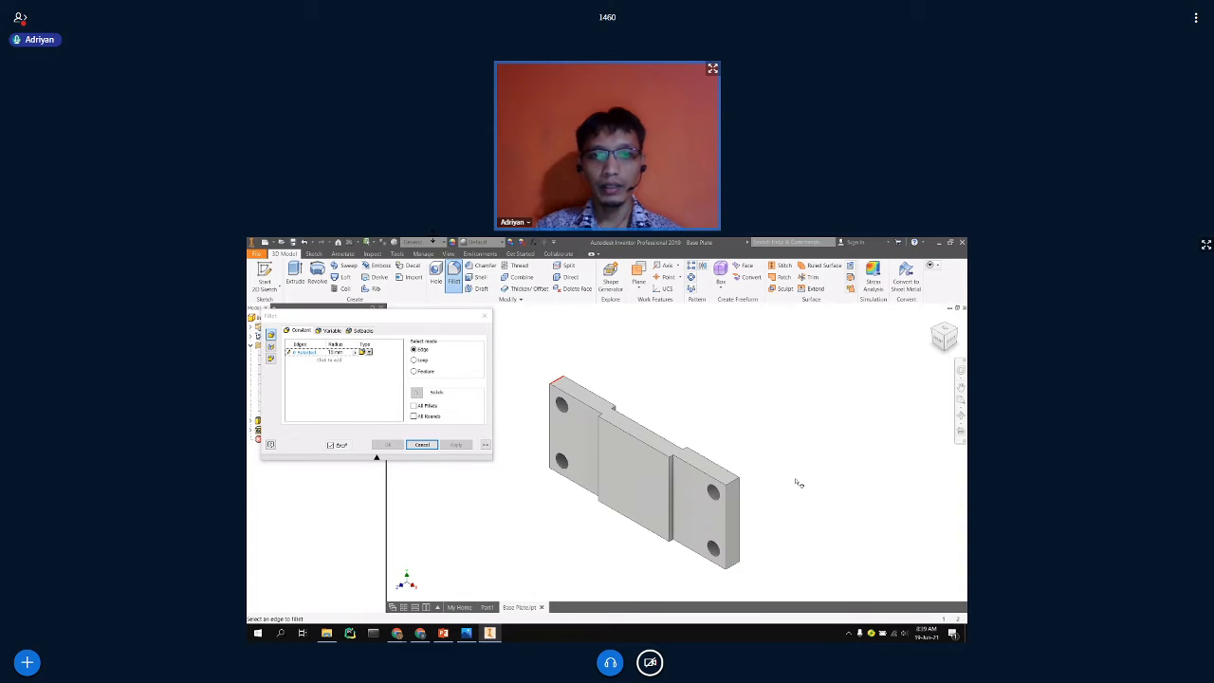
left_click(738, 493)
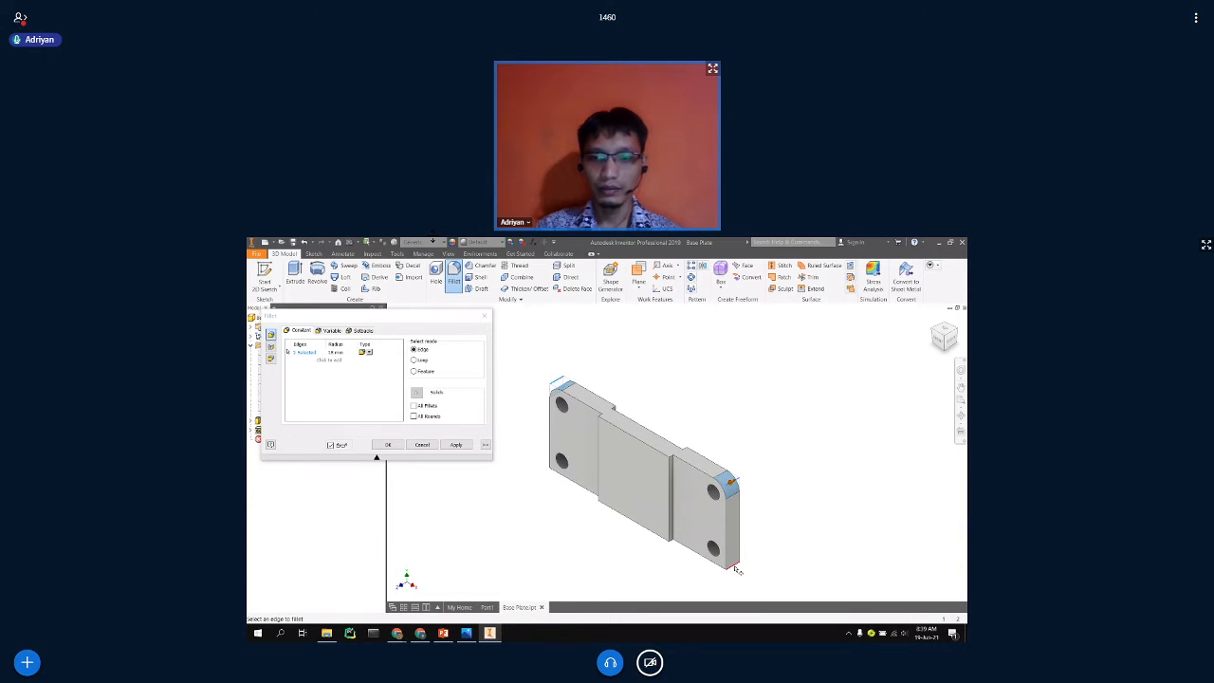
left_click(736, 567)
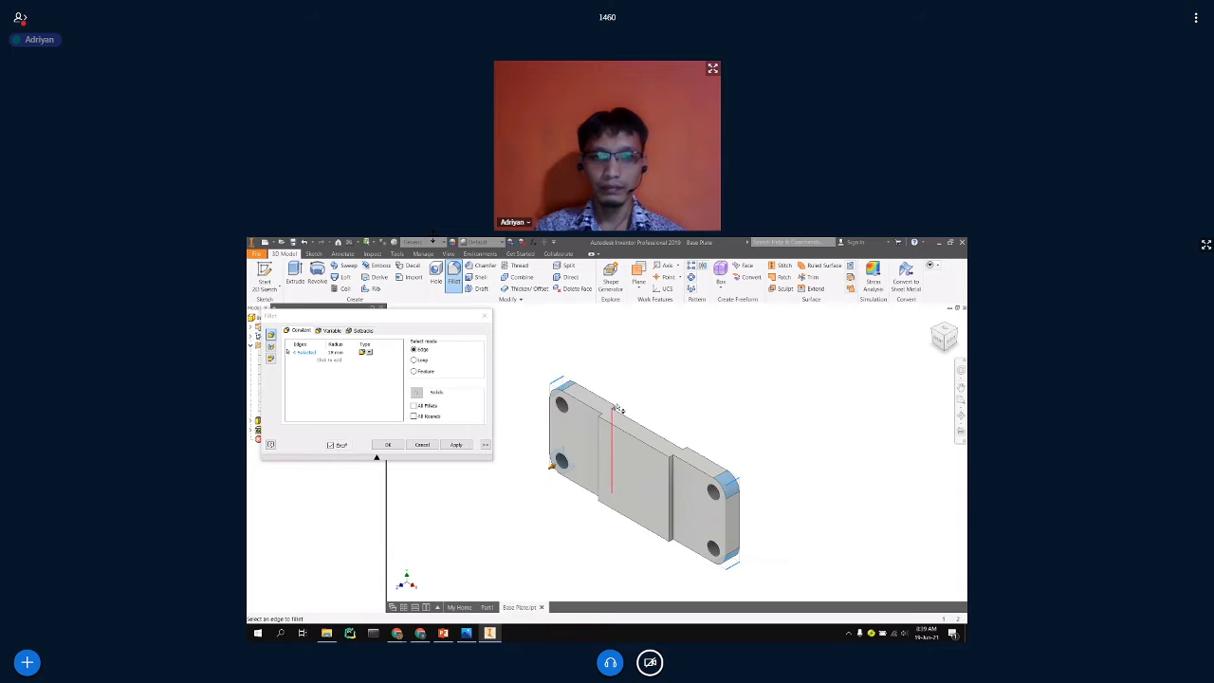
left_click(388, 445)
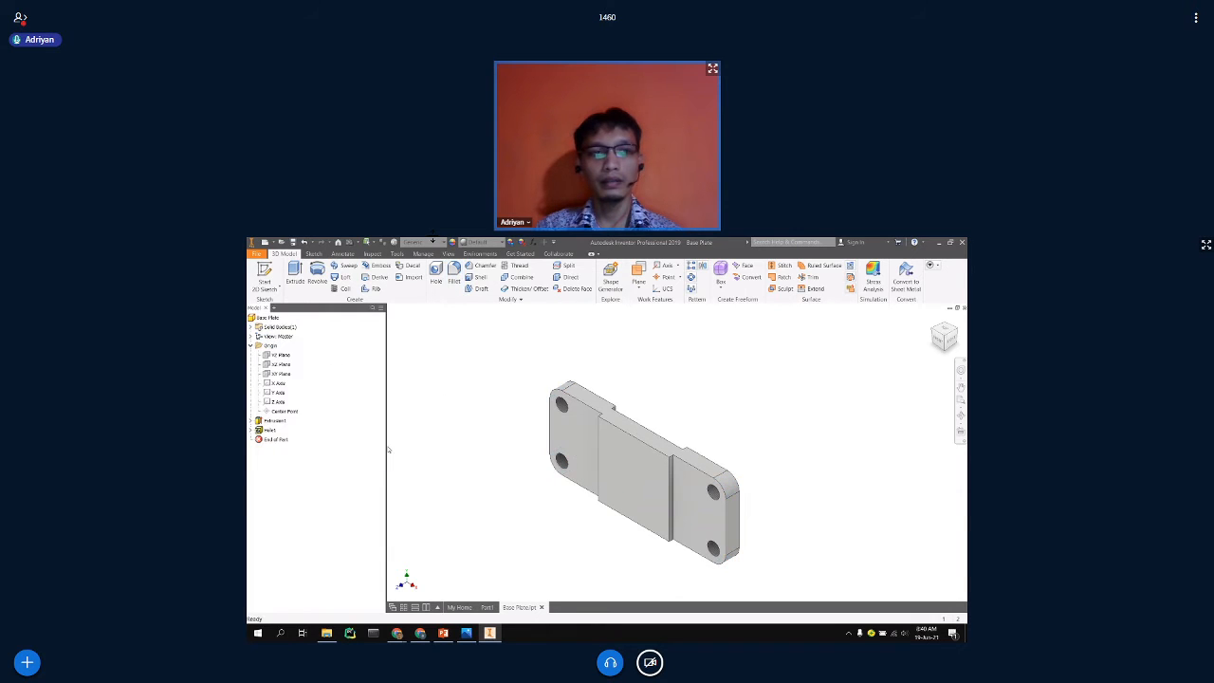
Review the extrusion, hole and fillet features of Base Plate and switch to Part1 to compare its feature list.
left_click(275, 421)
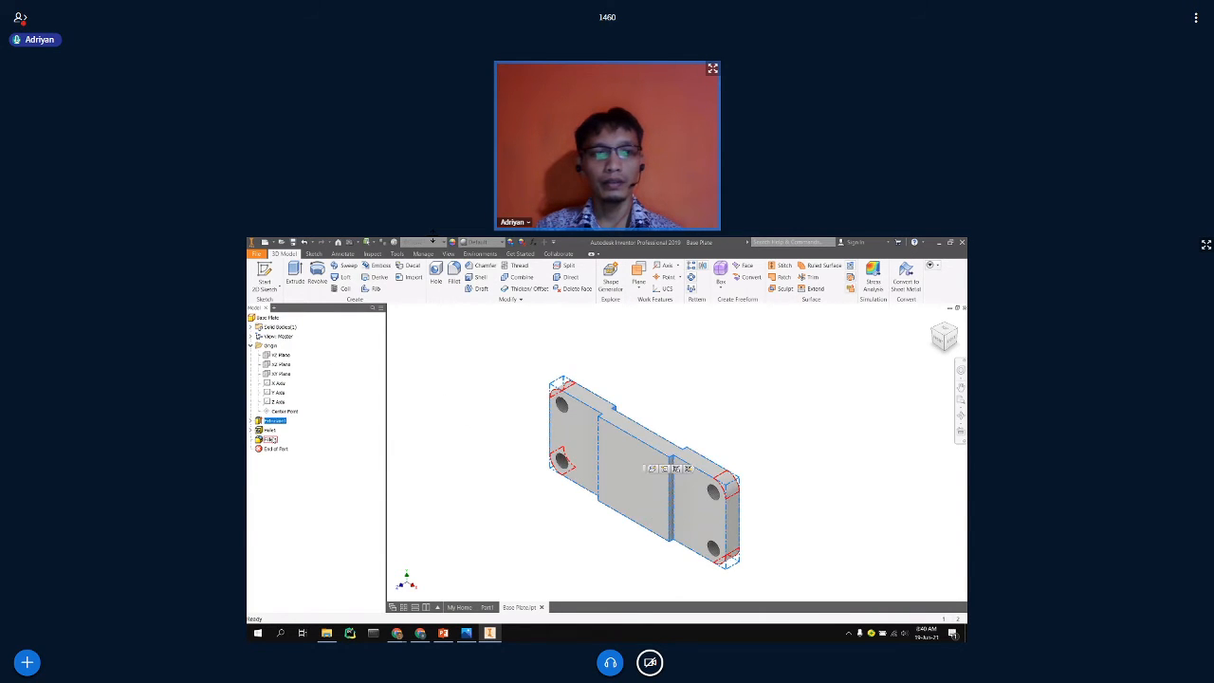
left_click(271, 440, "shift")
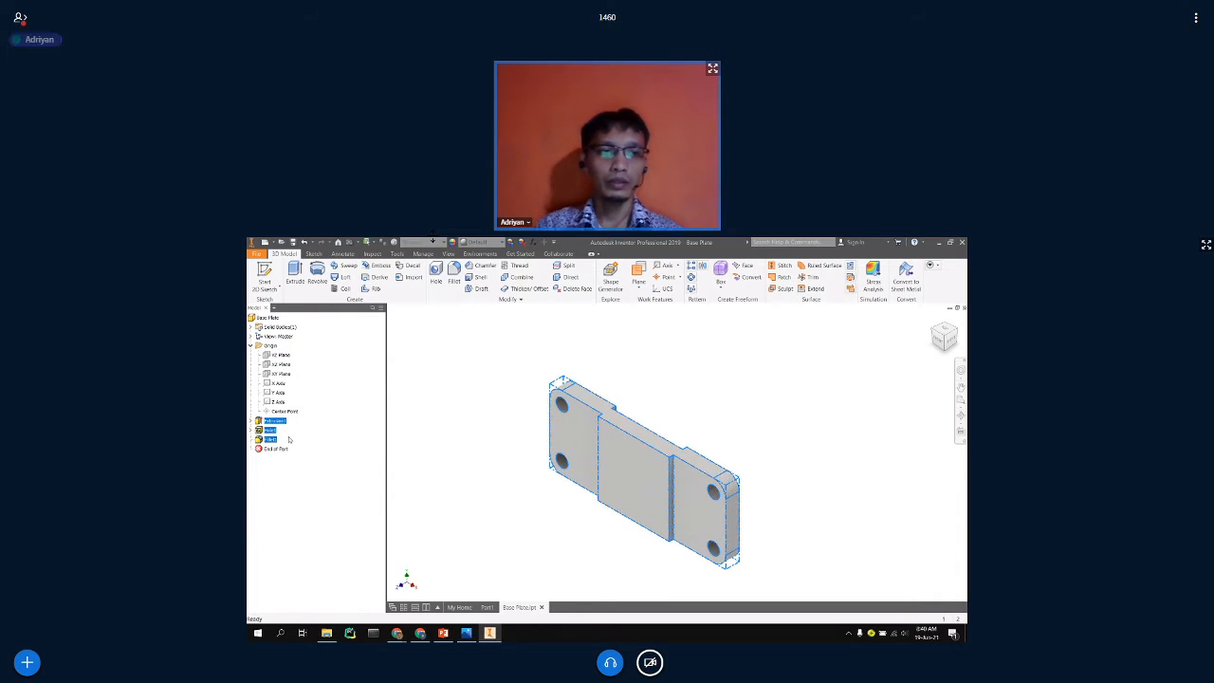
left_click(273, 431)
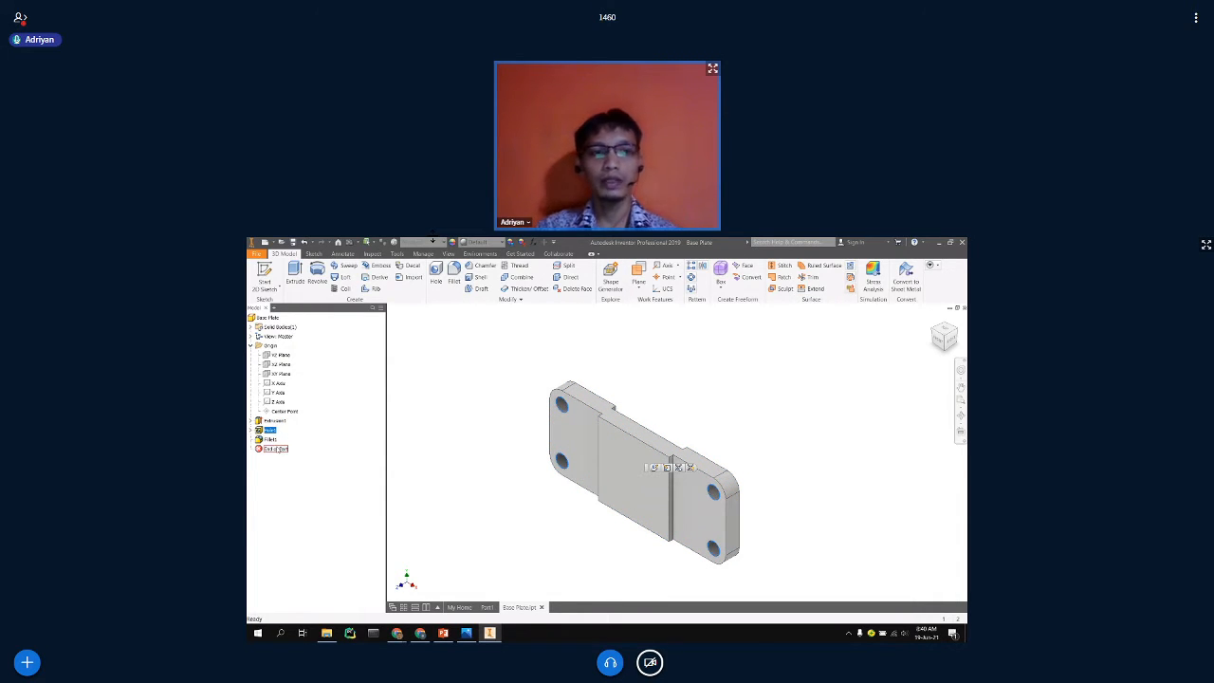
left_click(270, 439)
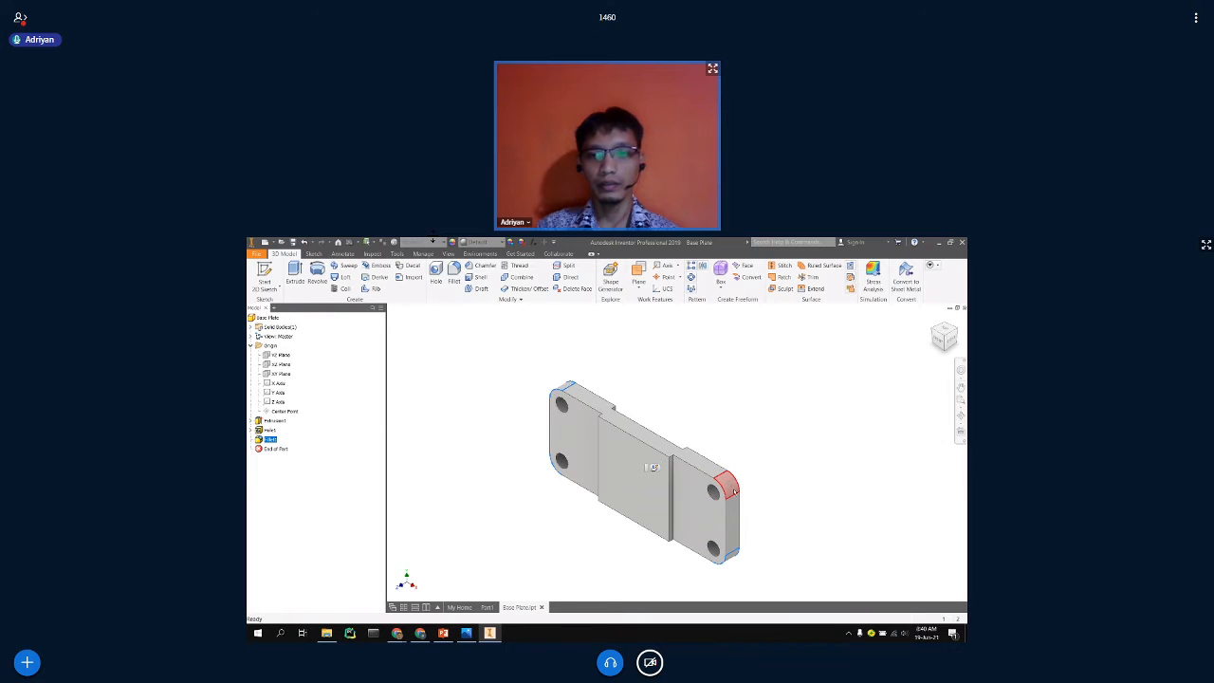
left_click(485, 607)
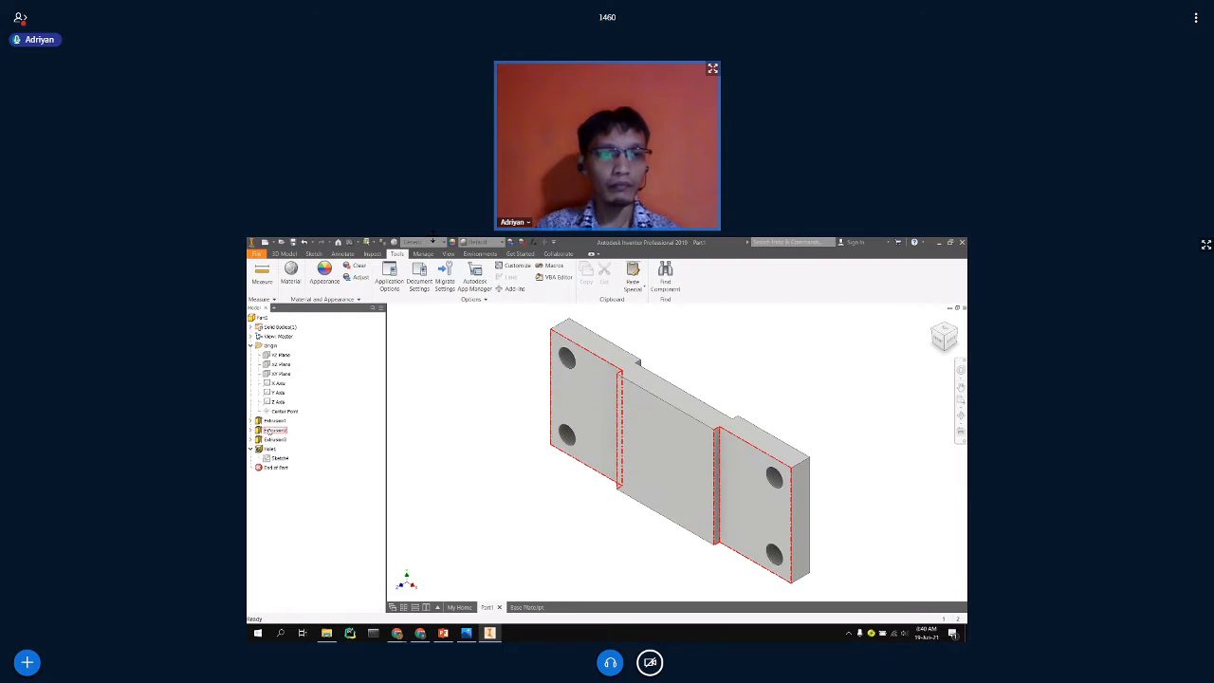
Open the base sketch of Part1's first extrusion and check its rectangle against the base plate in the reference drawing.
left_click(250, 420)
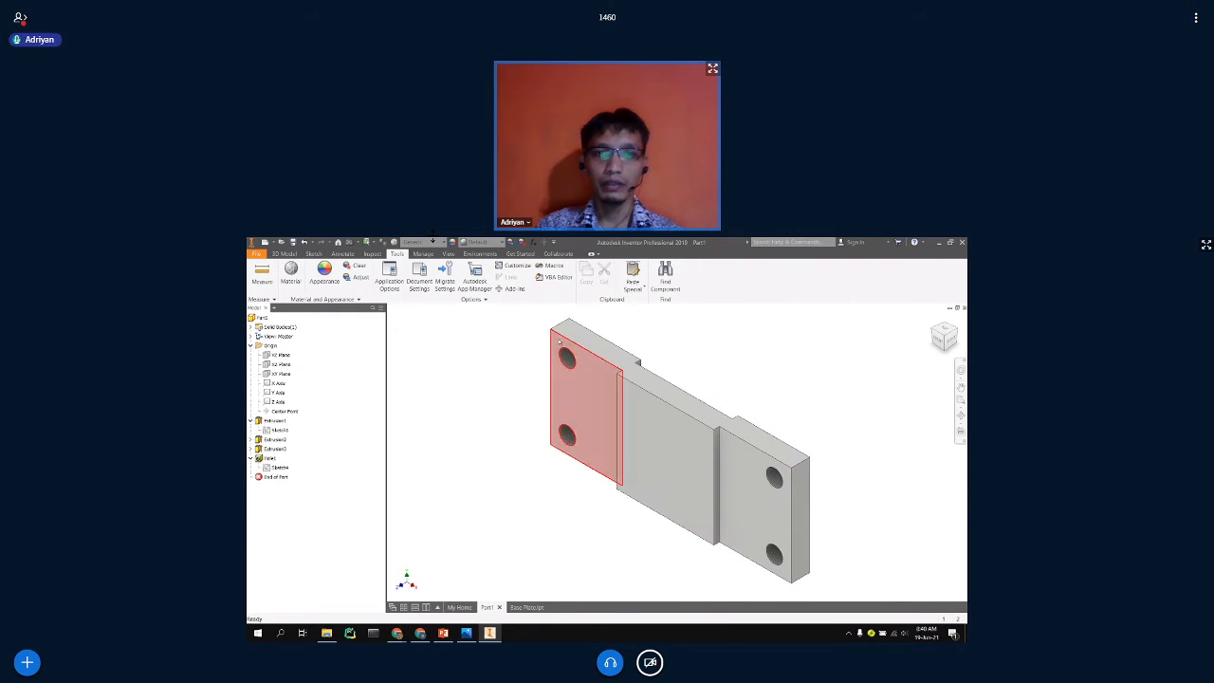
double_click(280, 430)
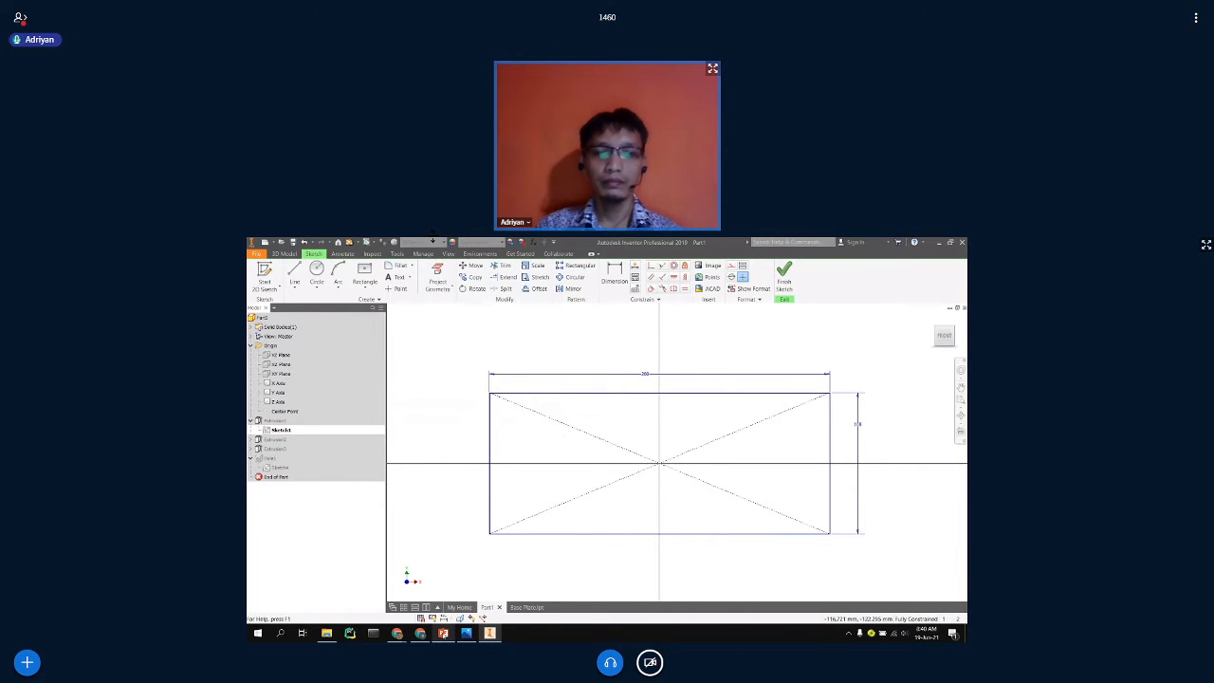
left_click(465, 632)
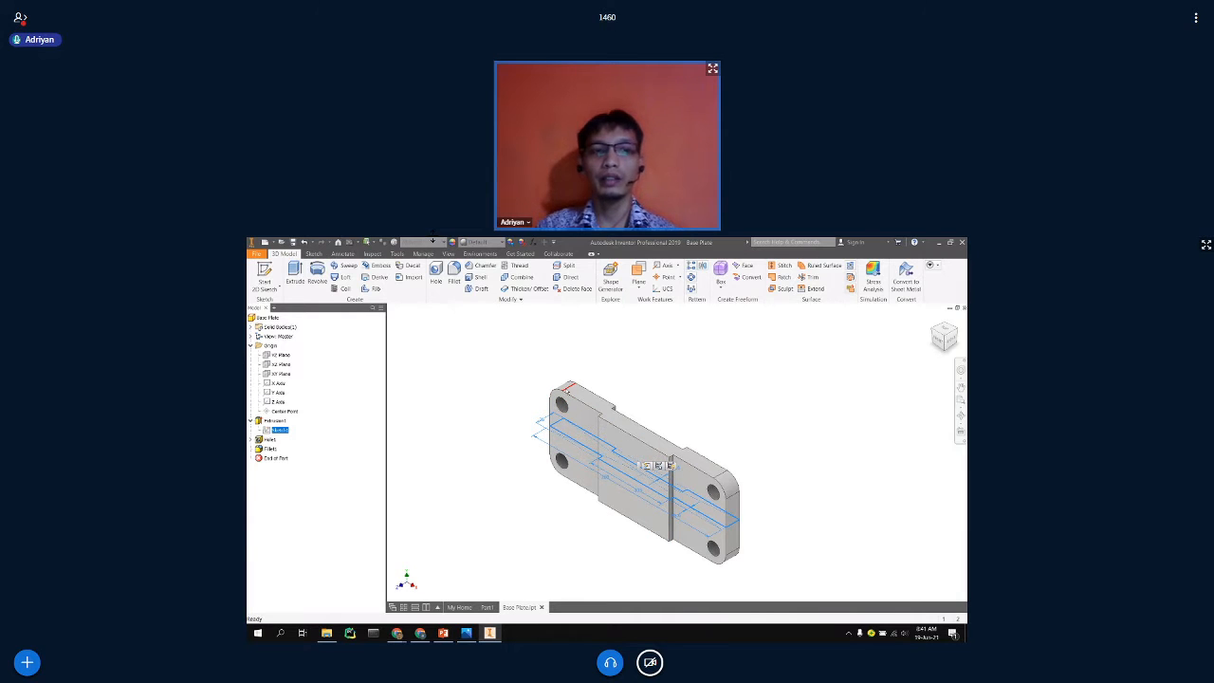
Compare Part1's separate extrusions and hole feature with the Base Plate part's feature list, finishing in Base Plate.
left_click(484, 607)
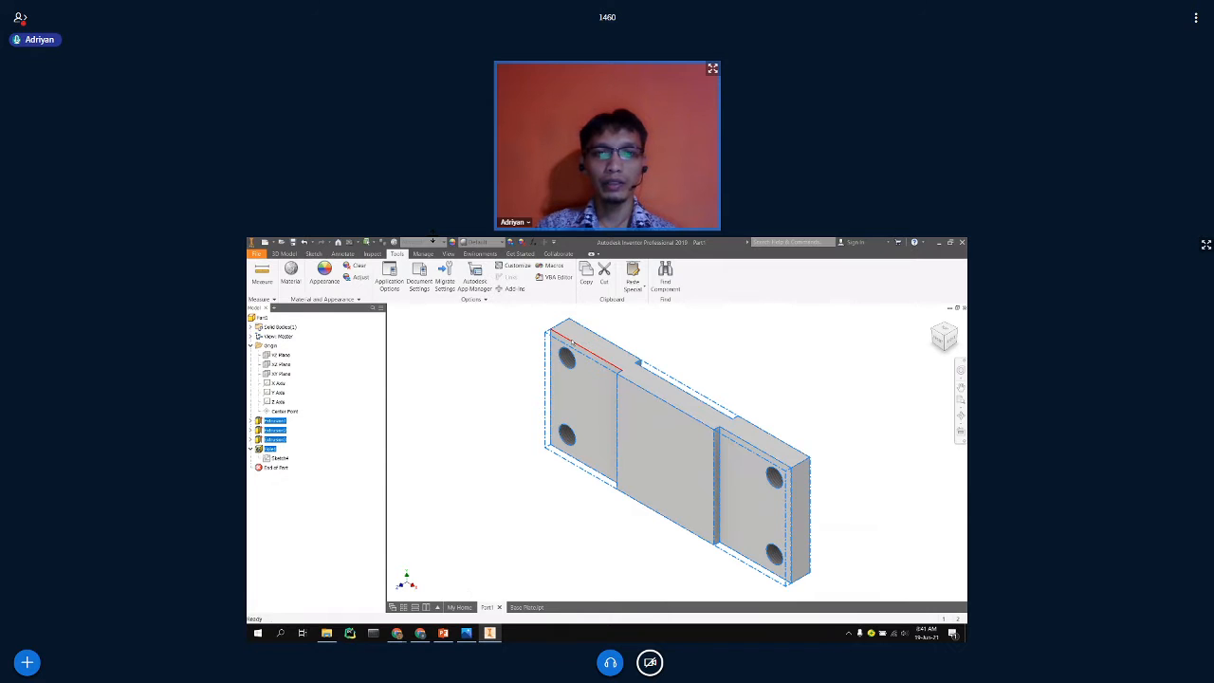
left_click(319, 491)
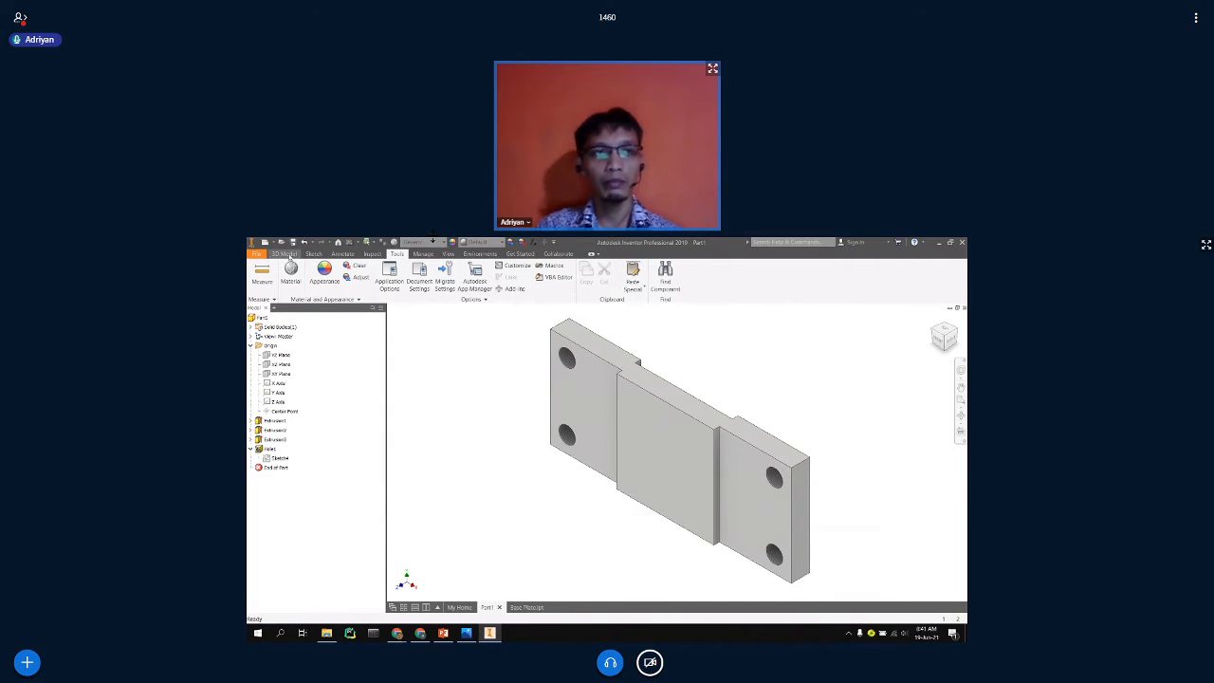
left_click(287, 254)
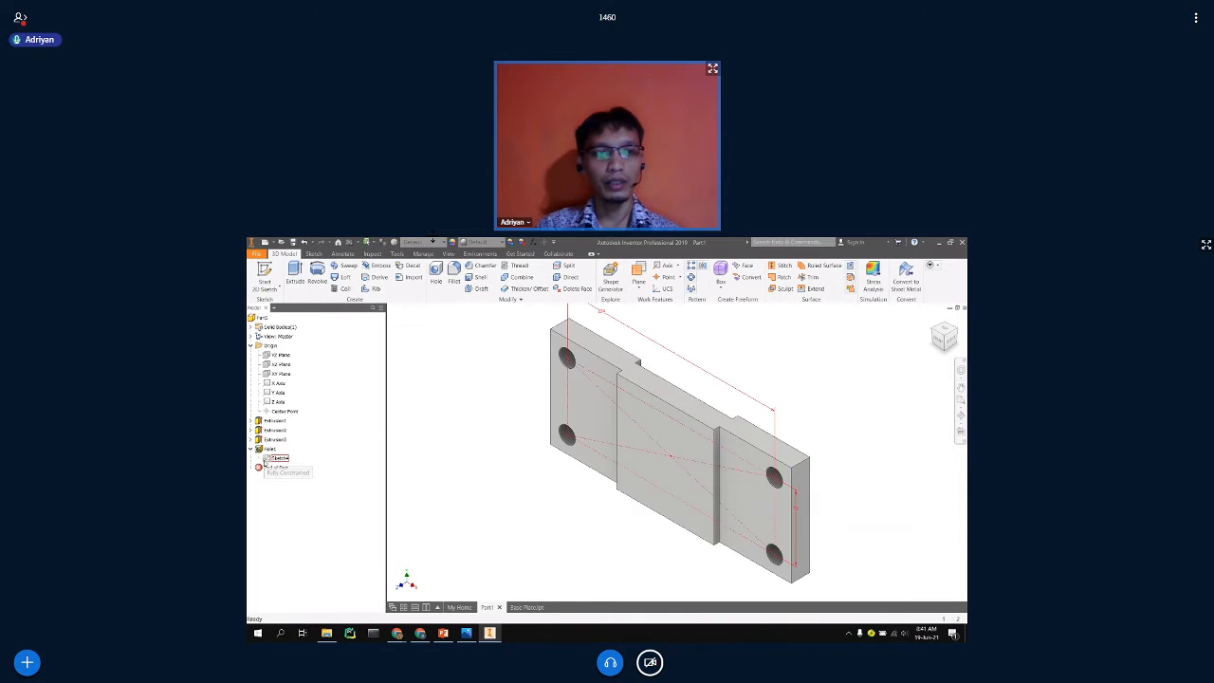
left_click(252, 448)
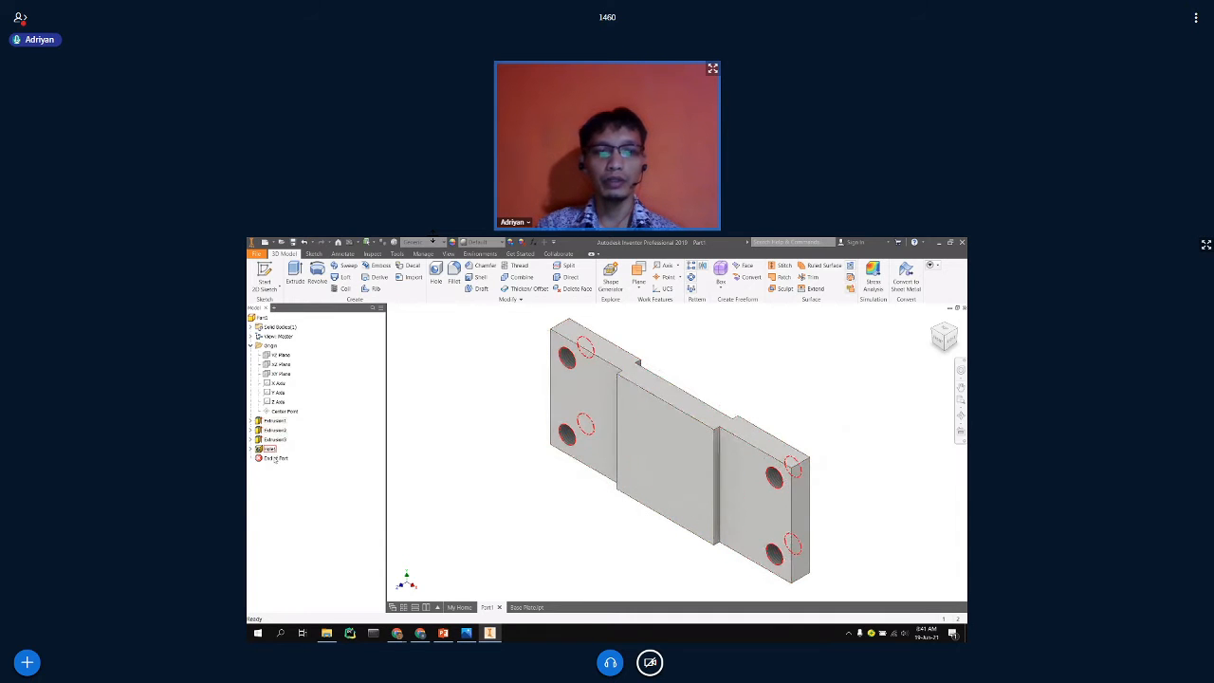
left_click(524, 607)
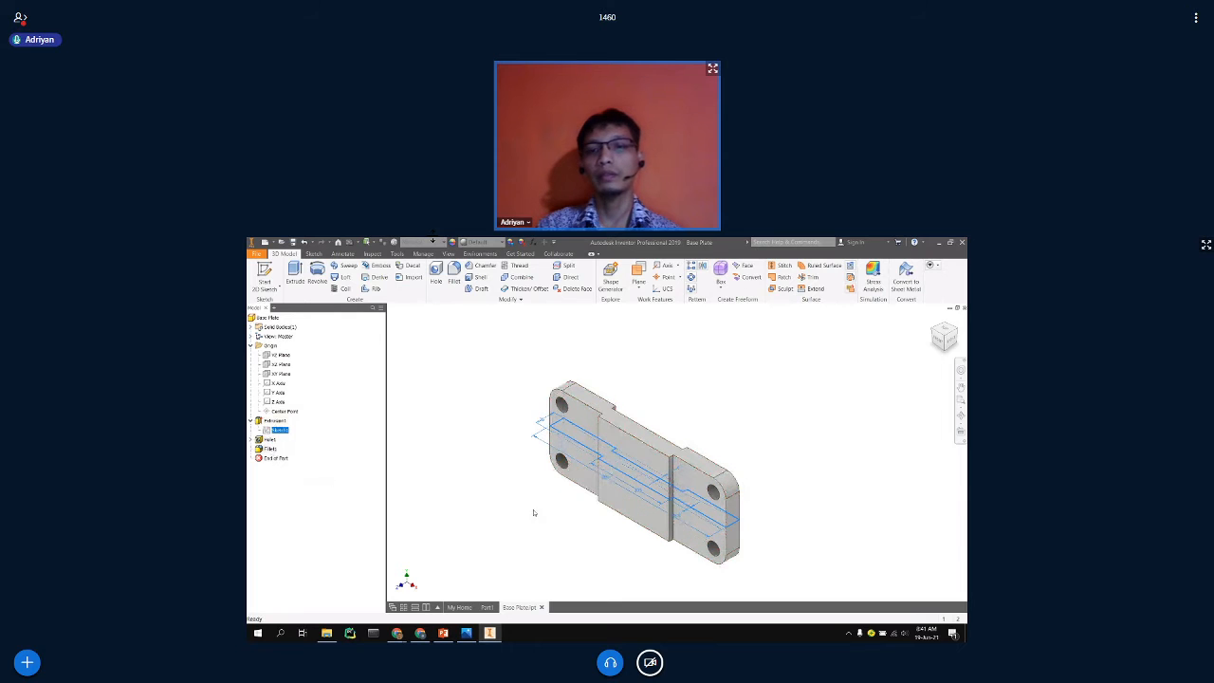
left_click(540, 542)
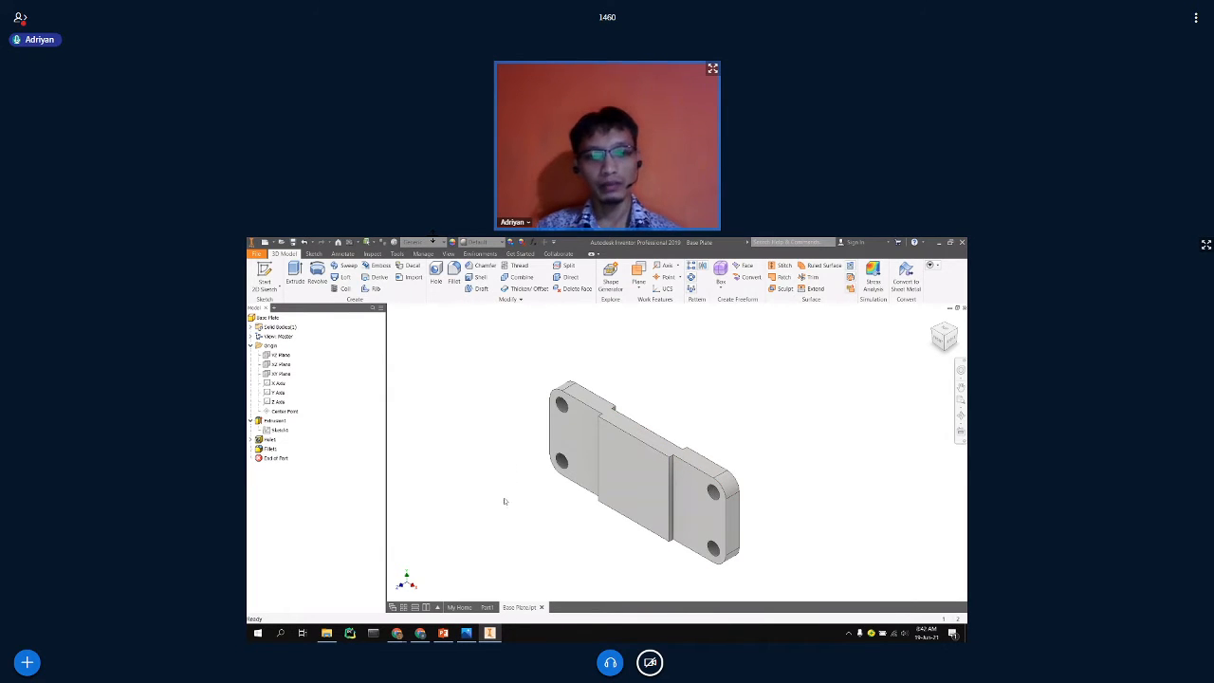
left_click(486, 607)
left_click(527, 607)
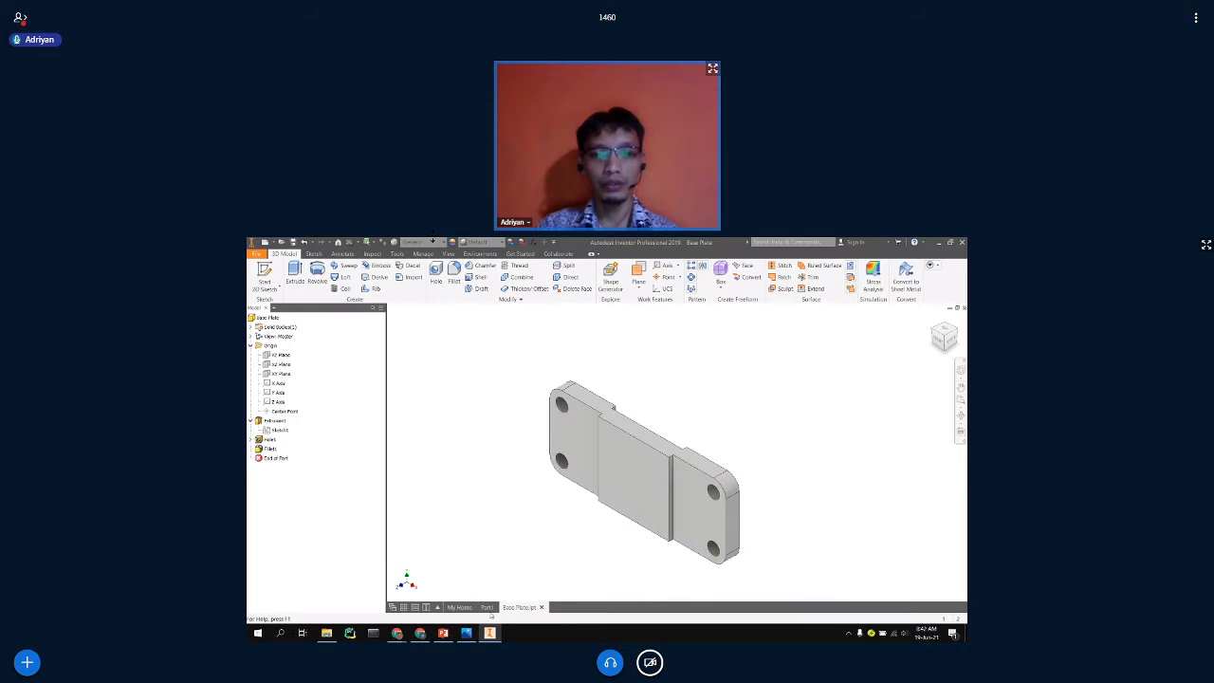
left_click(486, 607)
left_click(520, 606)
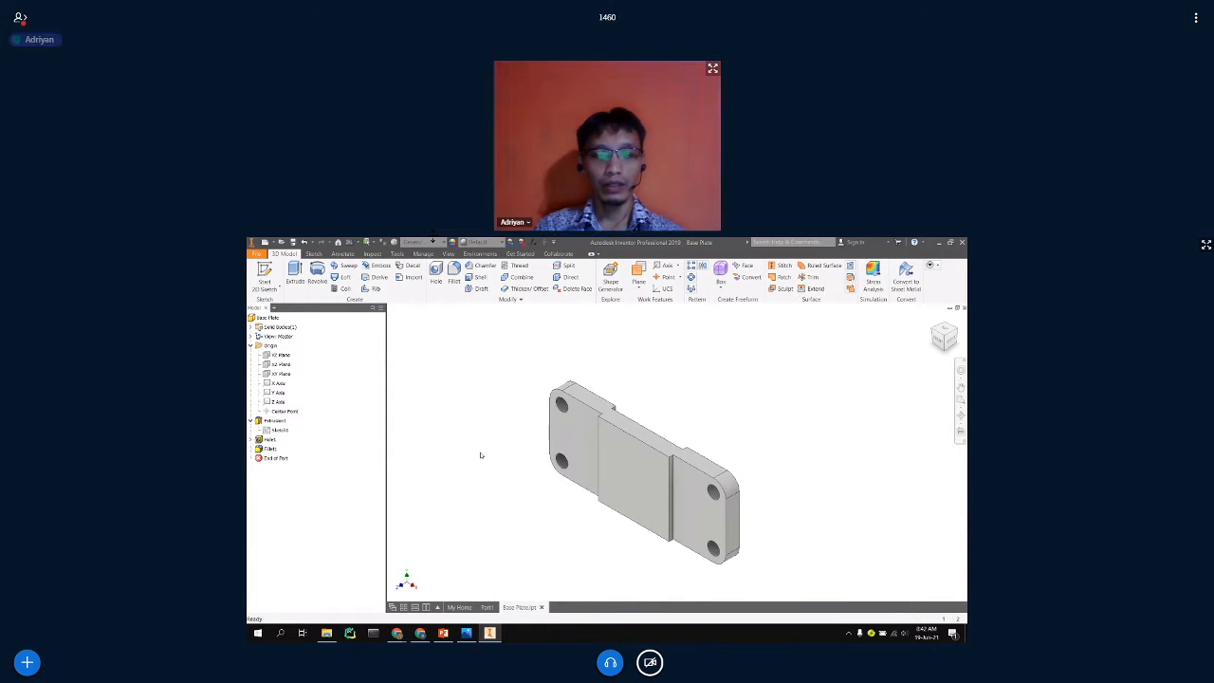
Check the base plate's material note in the reference drawing and assign the part an AISI steel from the Autodesk Material Library.
left_click(463, 636)
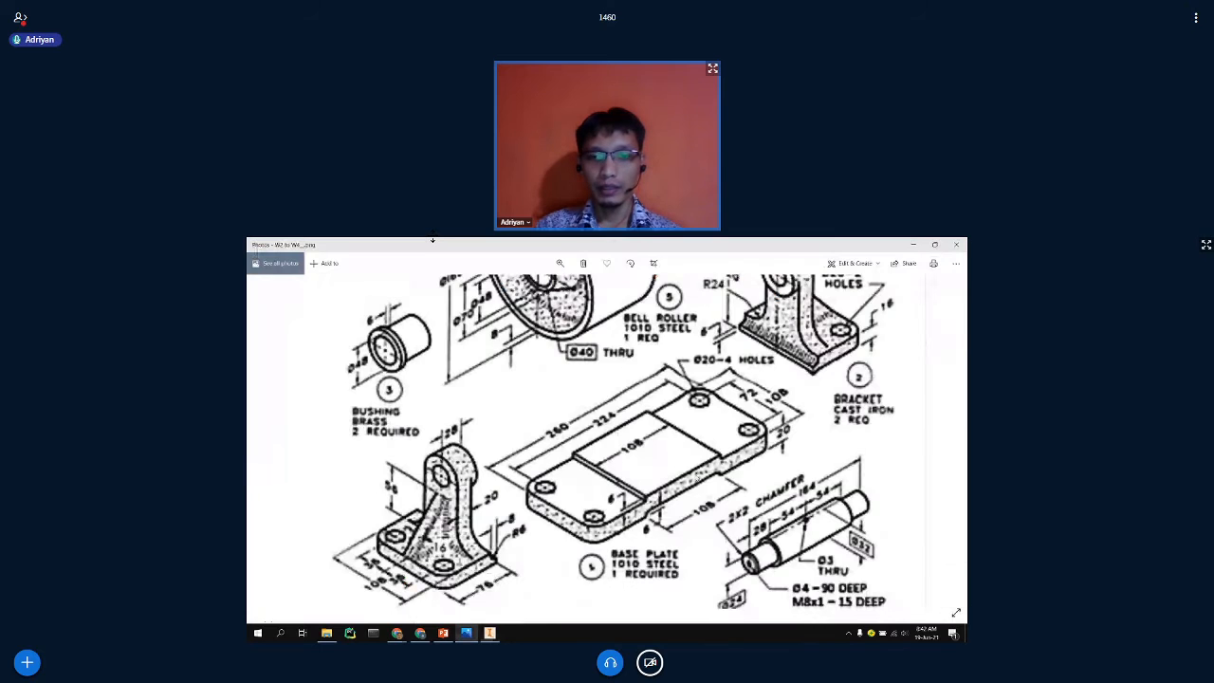
left_click_drag(642, 575, 643, 544)
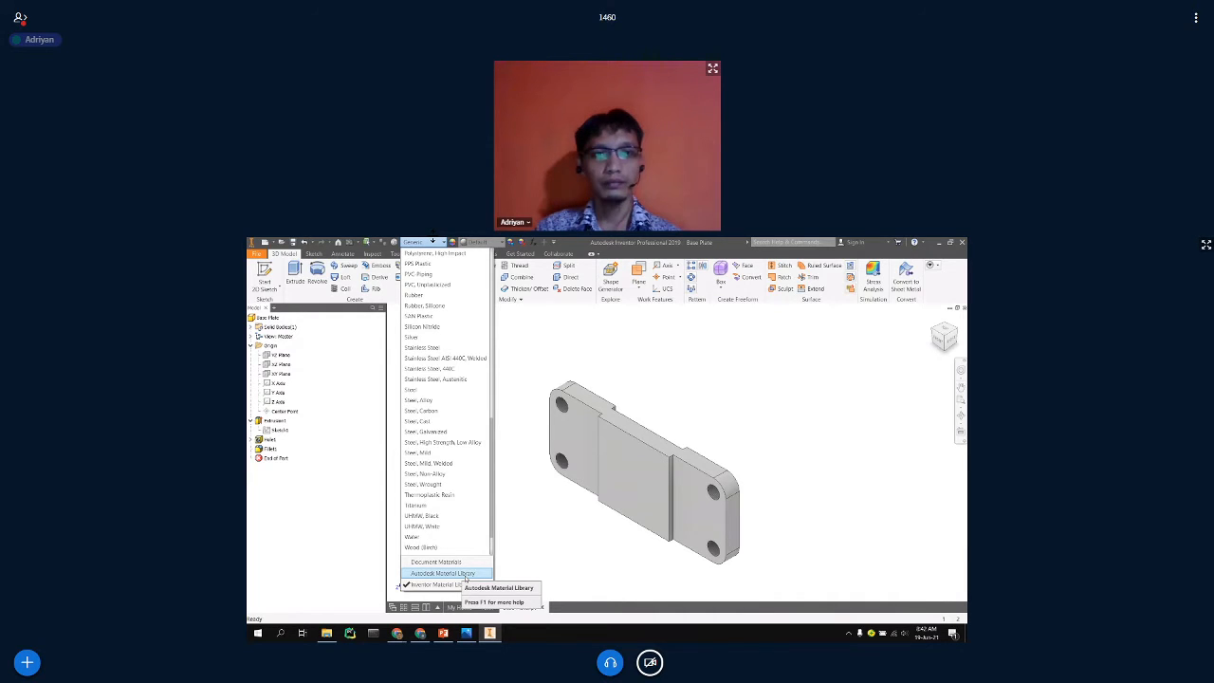
left_click(442, 572)
left_click(428, 242)
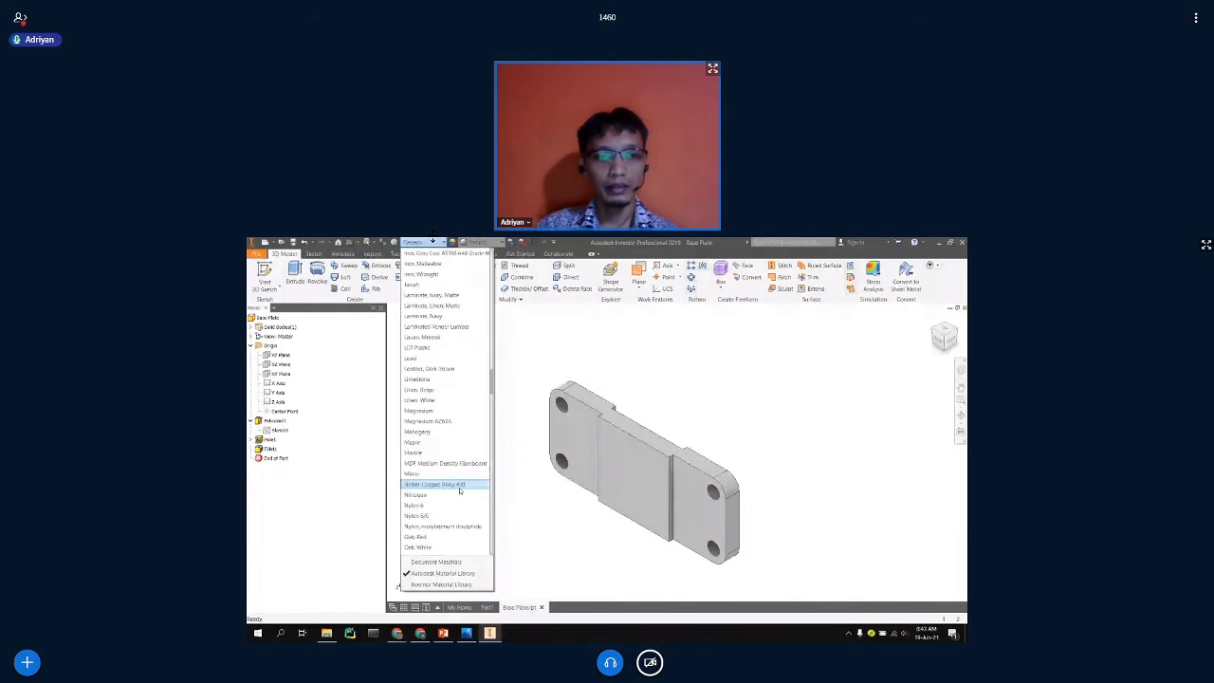
scroll(462, 490, "down", 10)
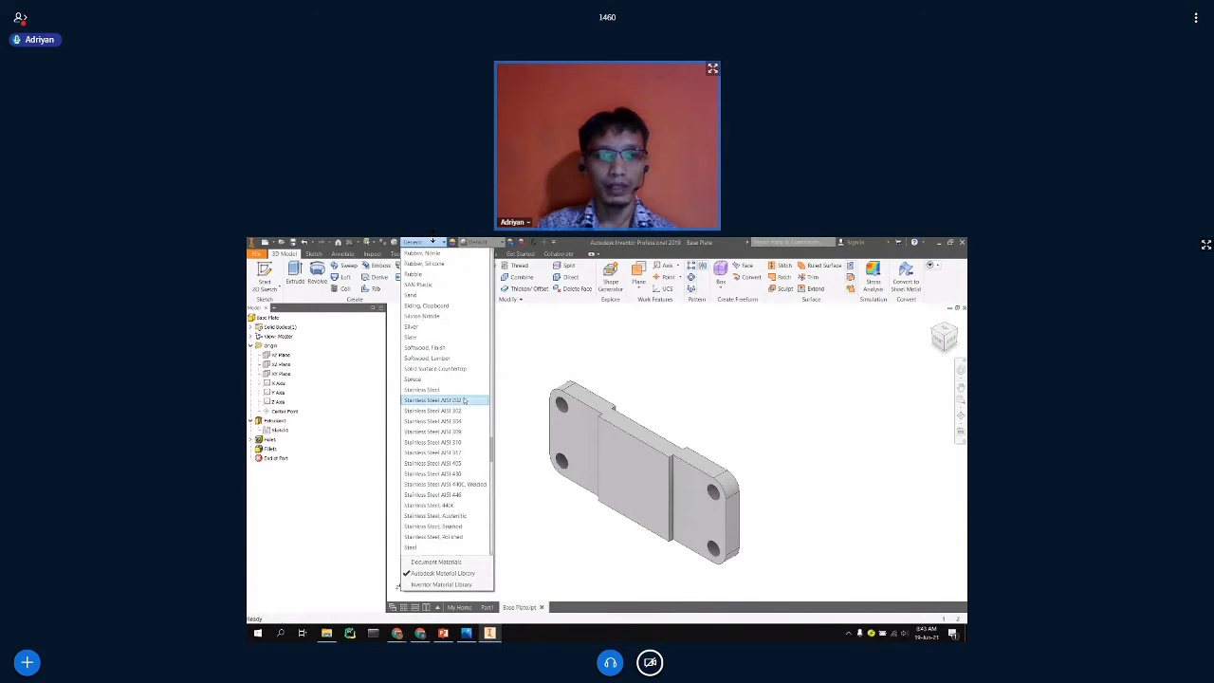
scroll(464, 478, "down", 5)
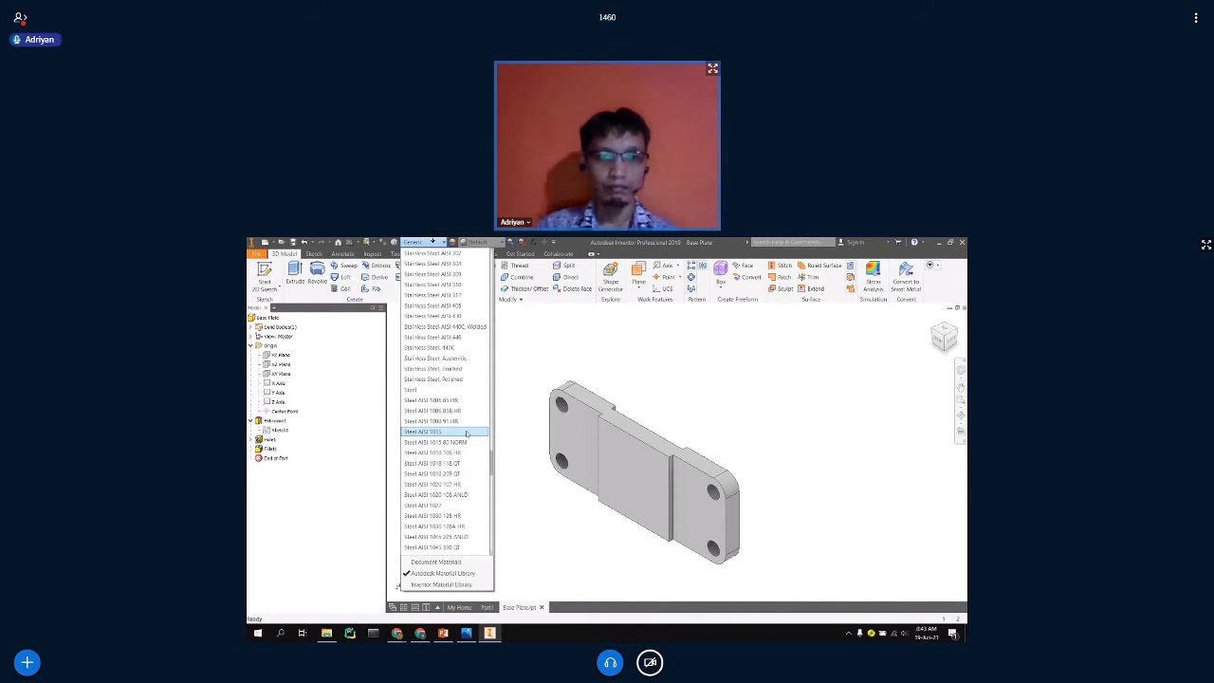
scroll(465, 465, "down", 2)
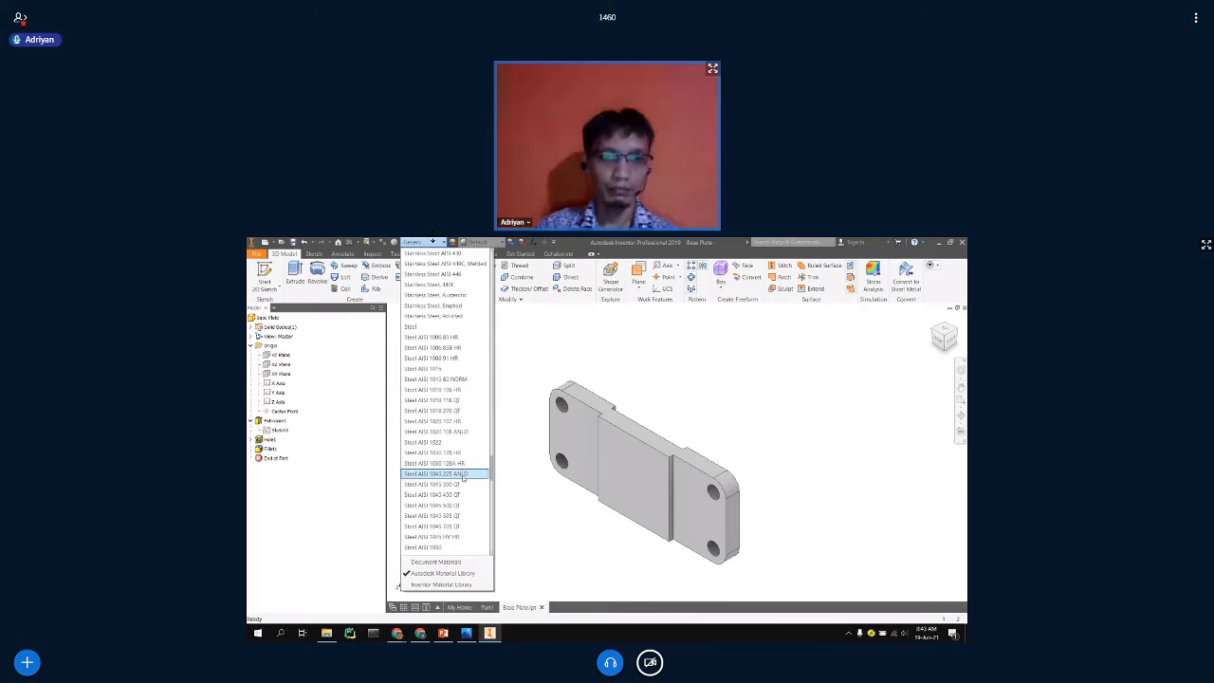
scroll(462, 479, "down", 2)
scroll(465, 485, "down", 4)
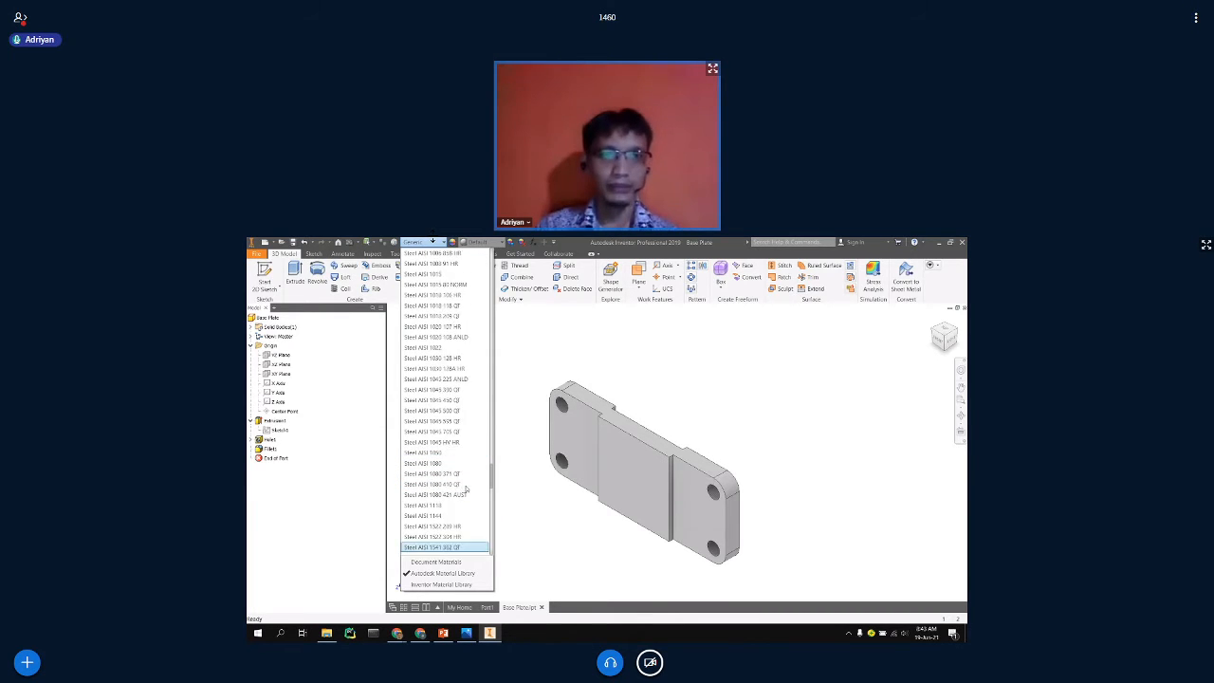
scroll(465, 485, "up", 7)
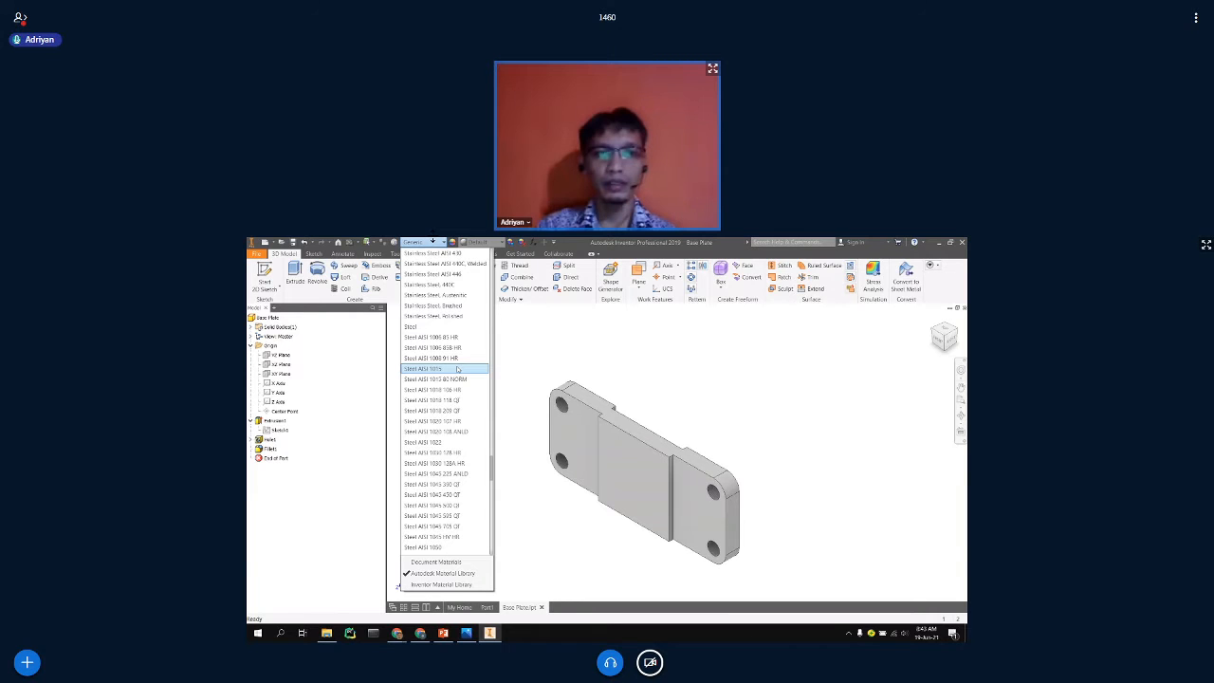
left_click(456, 422)
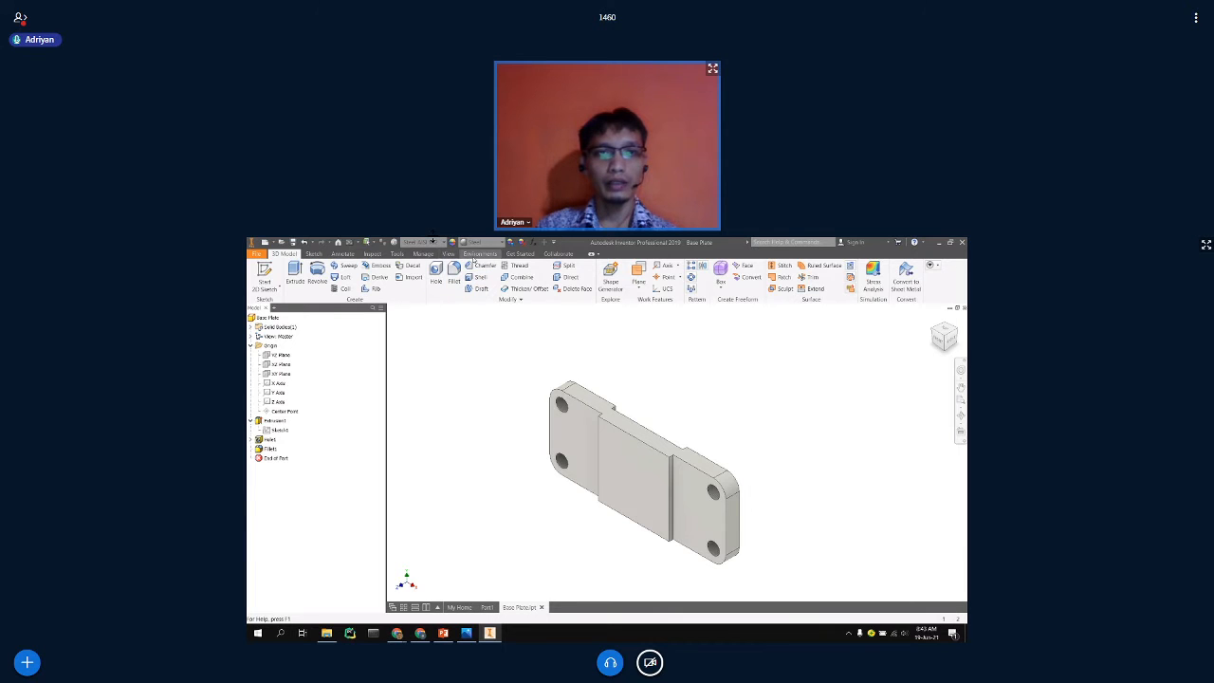
Preview the base plate in the Shaded visual style and return the display to Shaded with Edges.
left_click(448, 254)
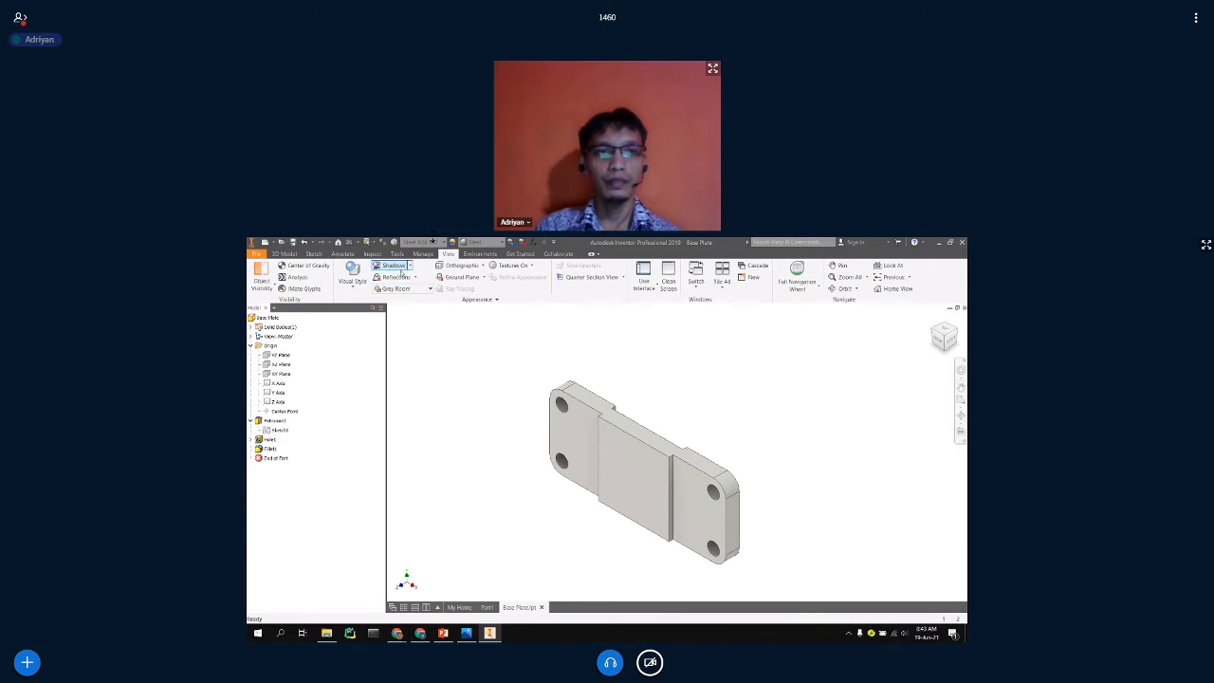
left_click(352, 287)
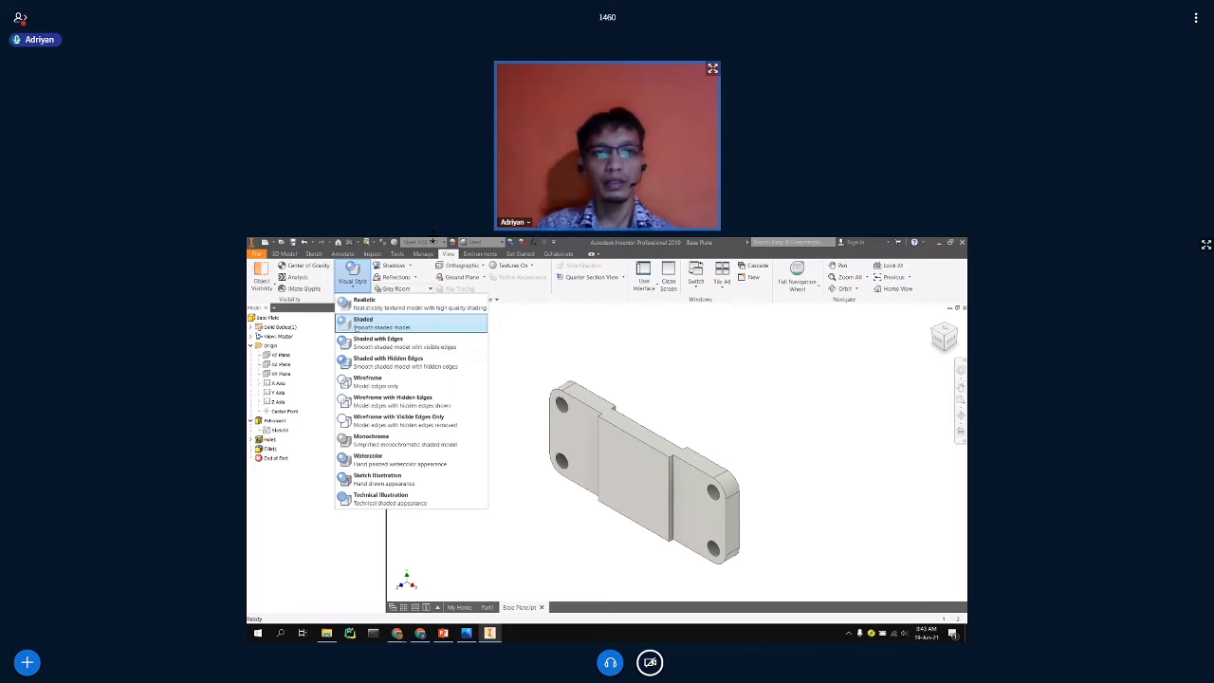
left_click(356, 327)
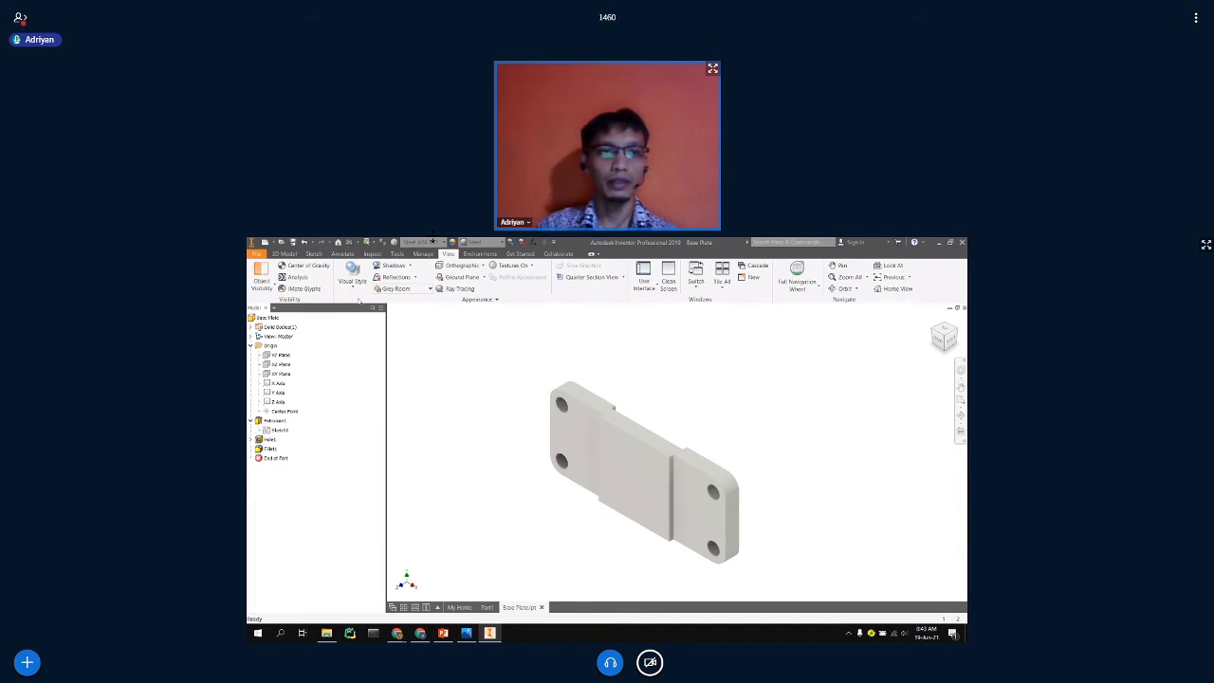
left_click(352, 281)
left_click(379, 339)
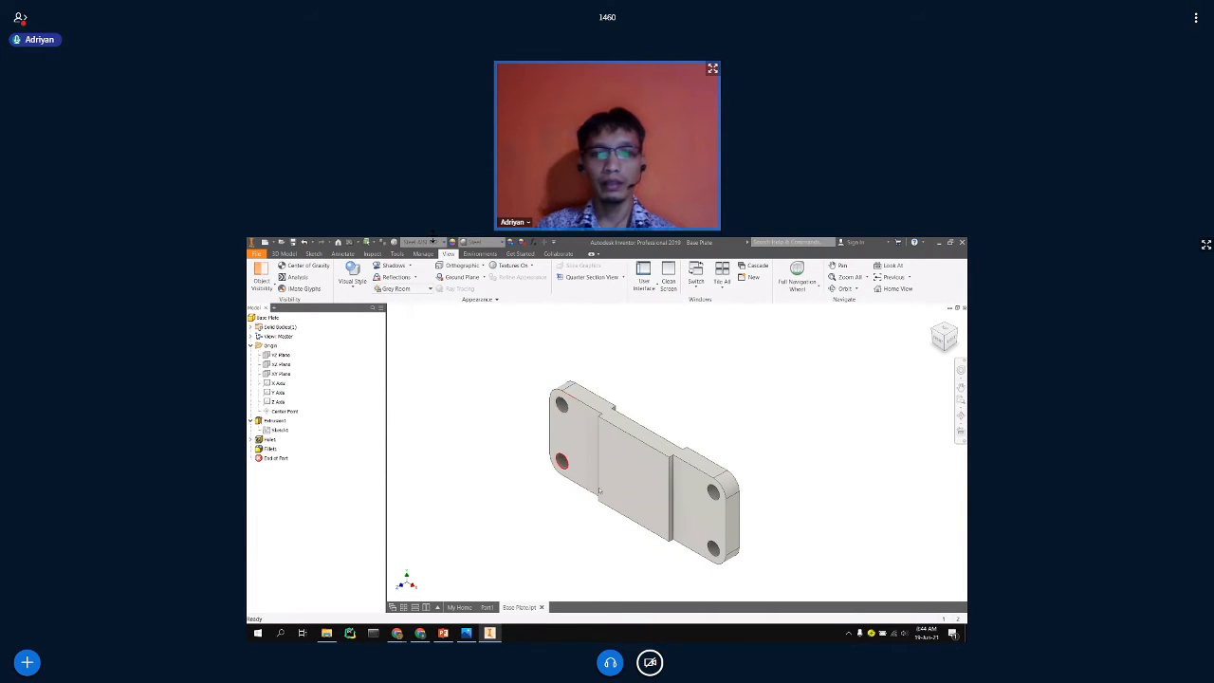
Open the iProperties of the Base Plate part.
right_click(275, 318)
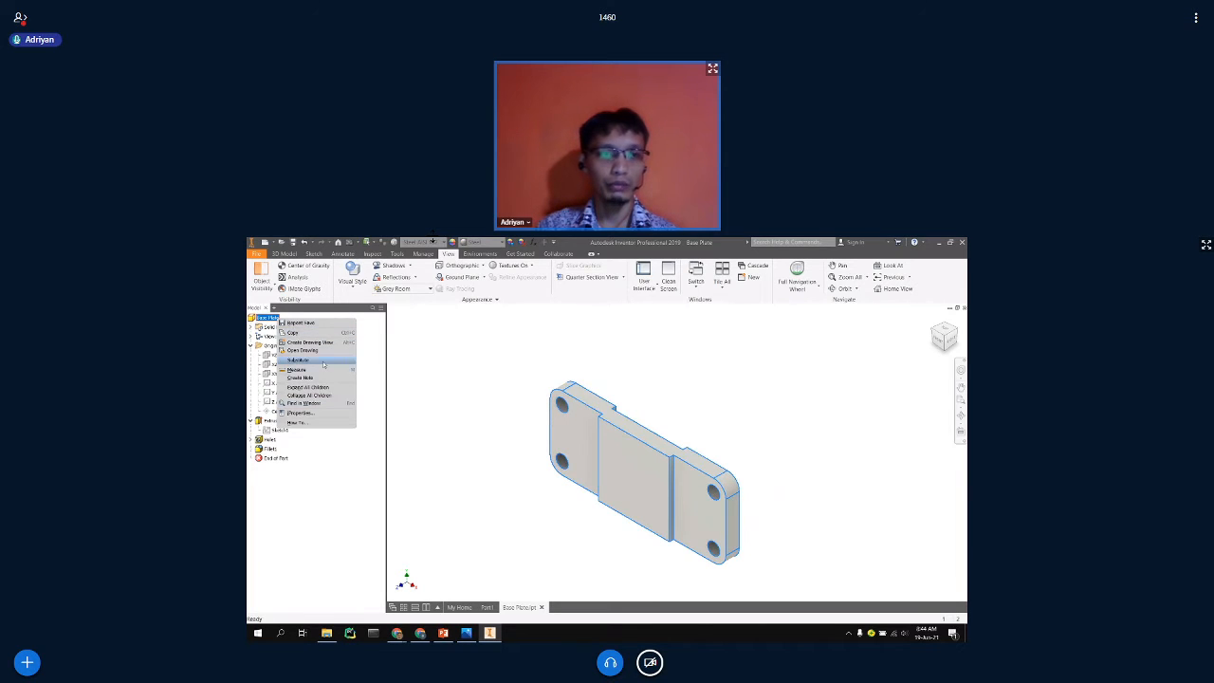
left_click(457, 371)
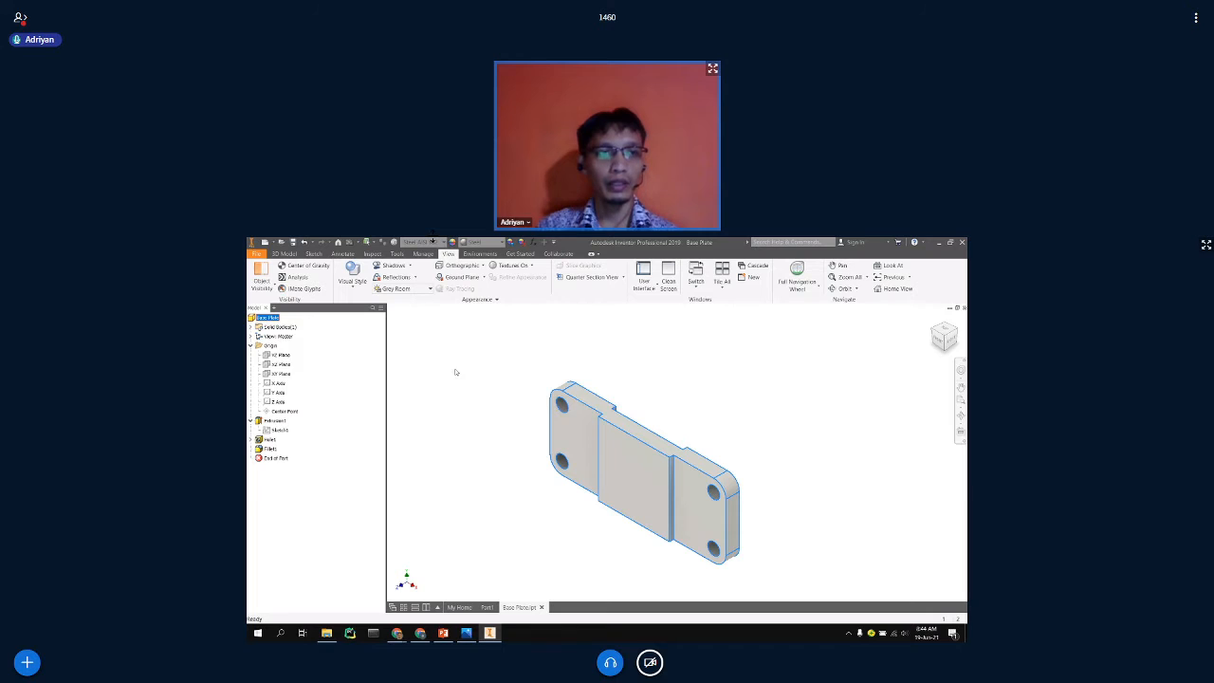
left_click(268, 318)
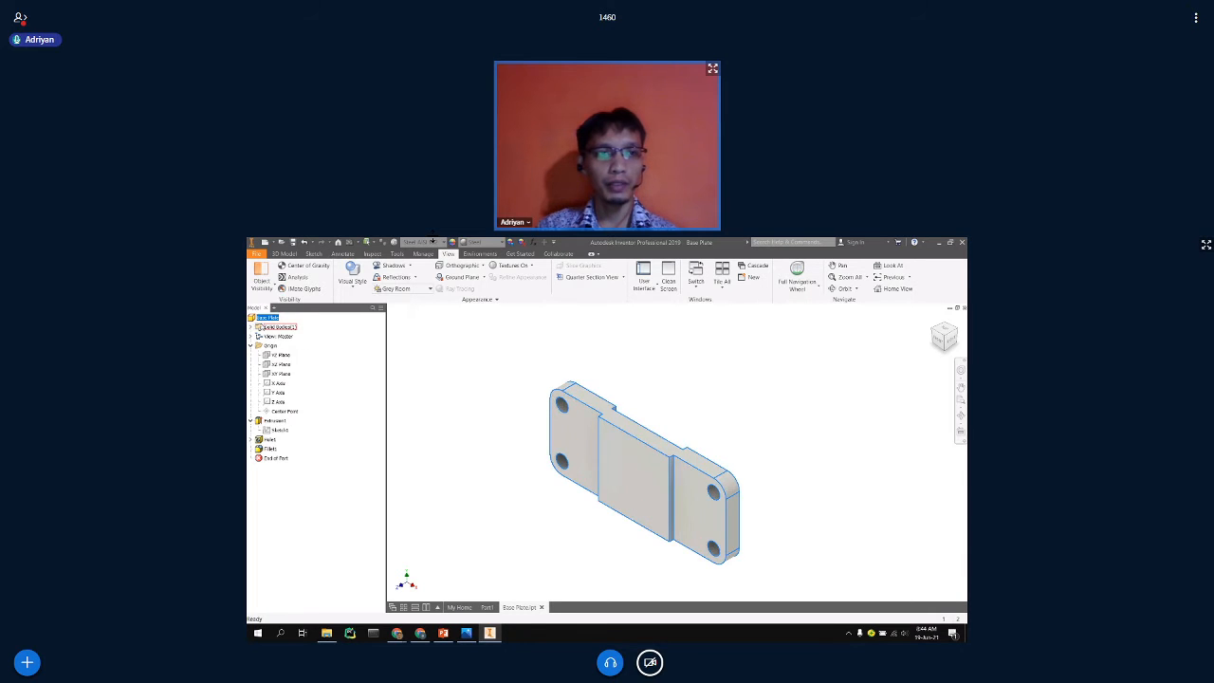
right_click(268, 318)
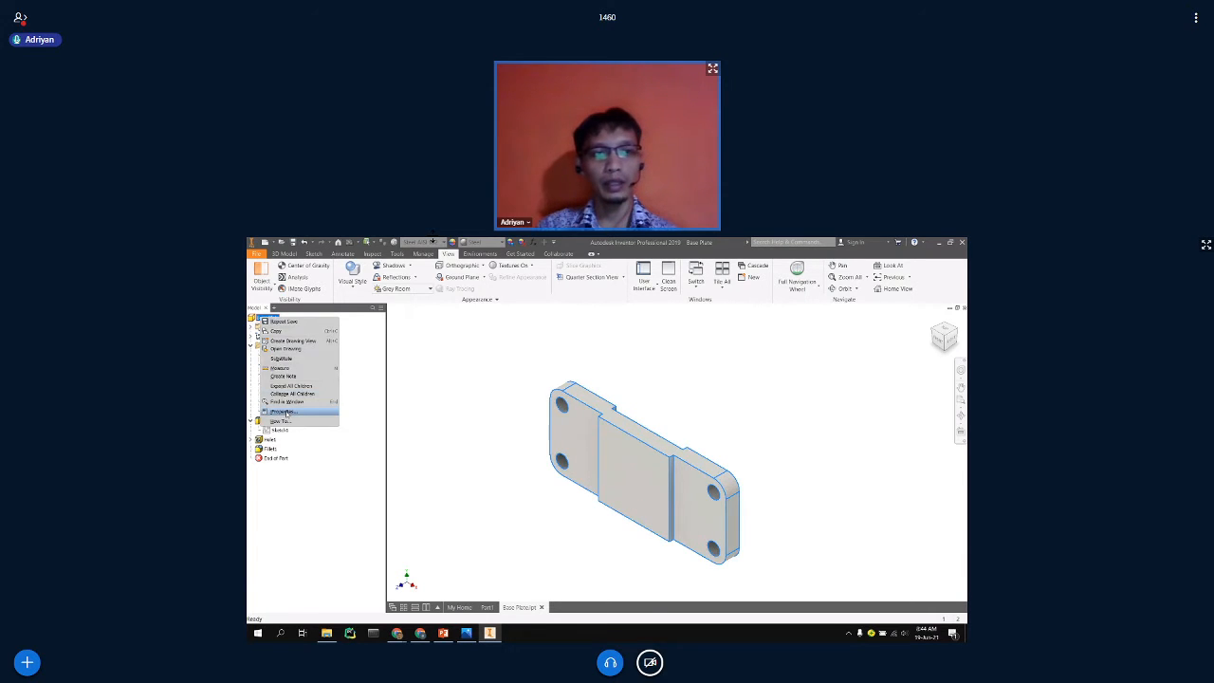
Check the Base Plate's mass in its physical properties.
left_click(285, 412)
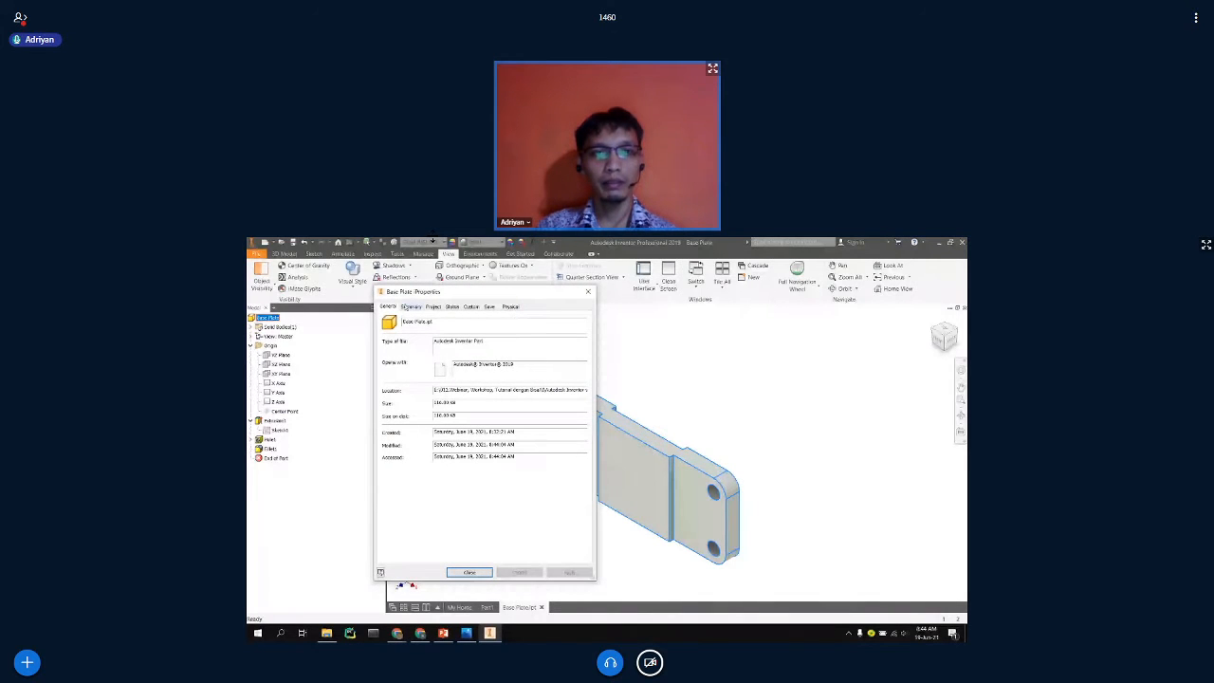
left_click(510, 306)
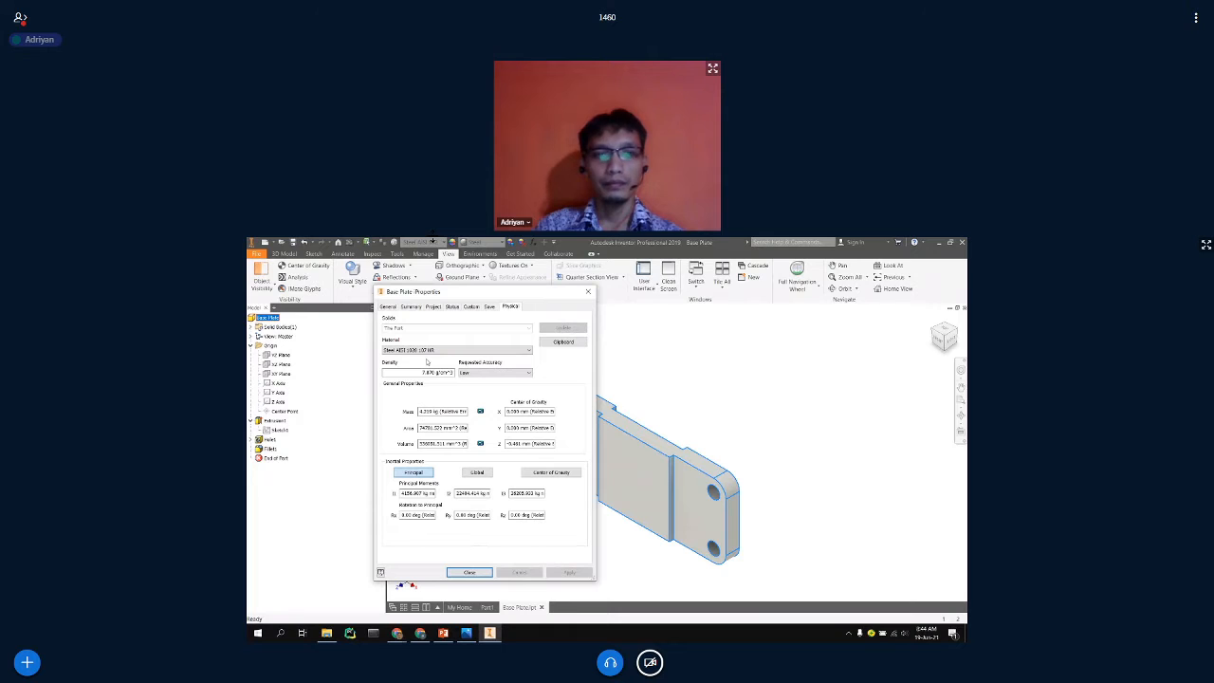
left_click_drag(440, 411, 420, 412)
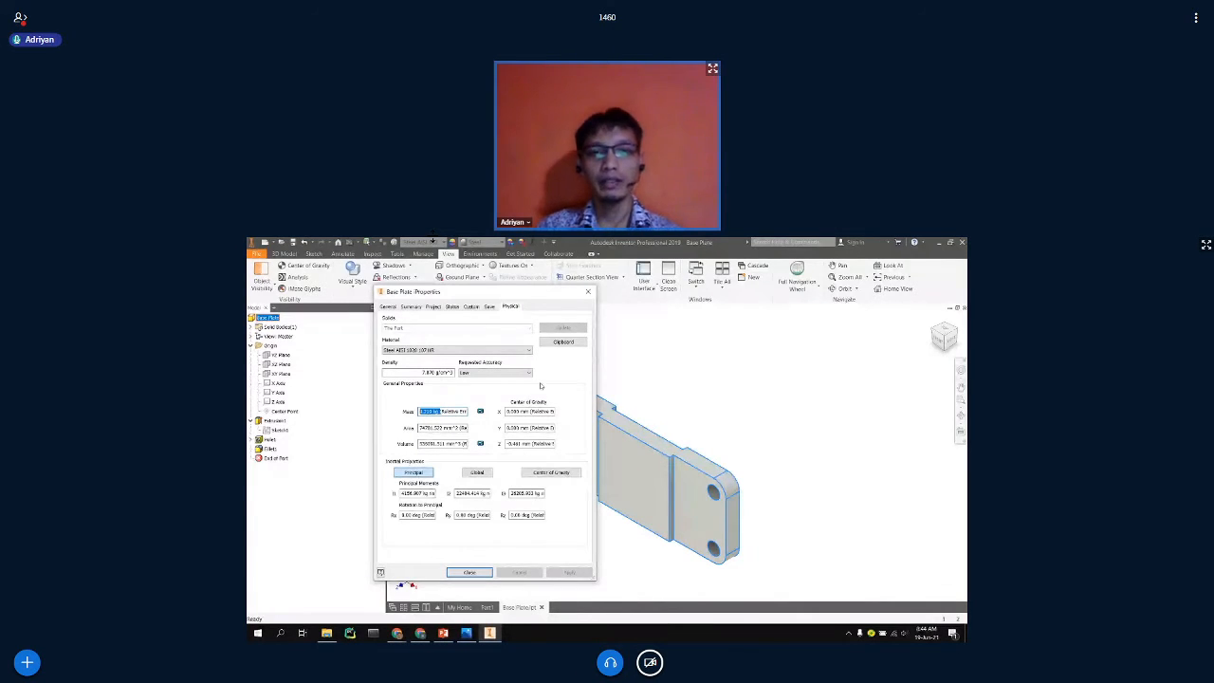
left_click(587, 291)
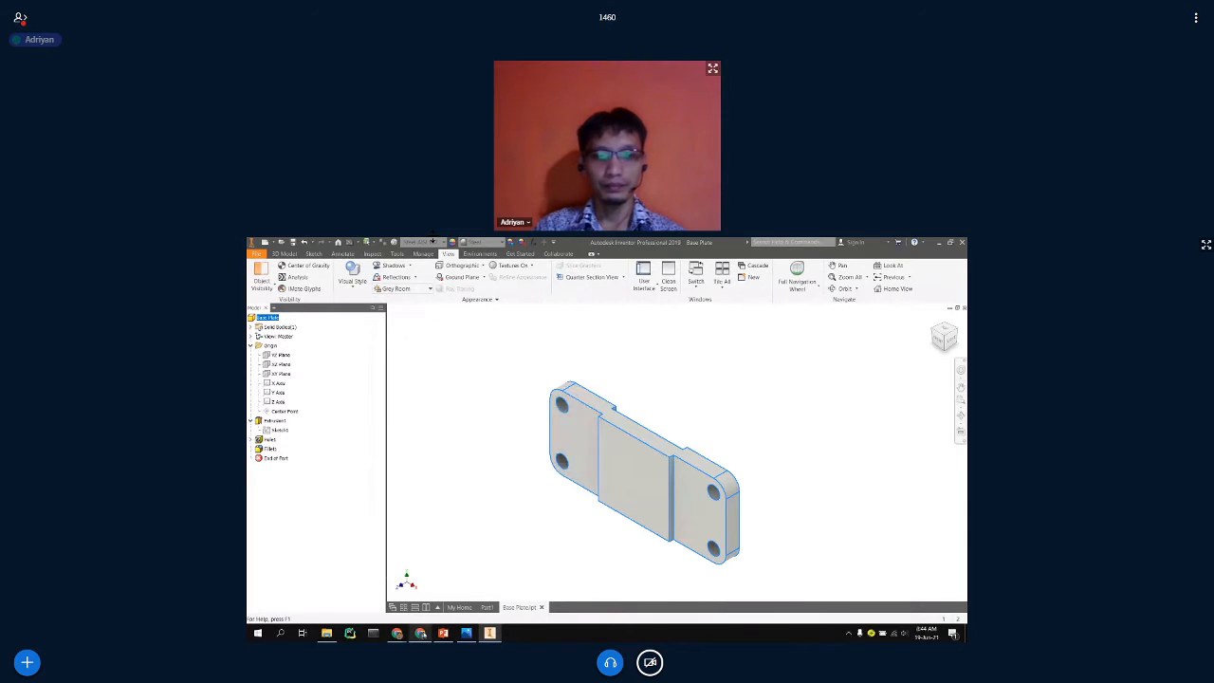
Switch to the Photos app to view the reference drawing with the bracket dimensions.
mouse_move(420, 632)
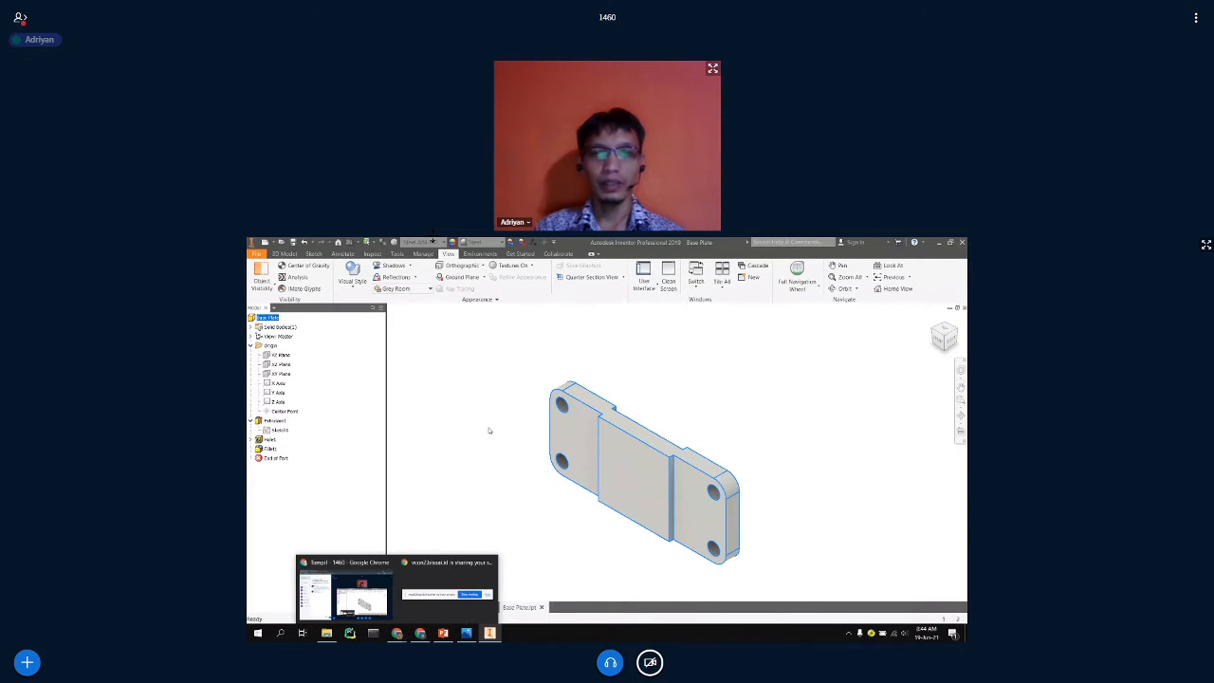
left_click(496, 397)
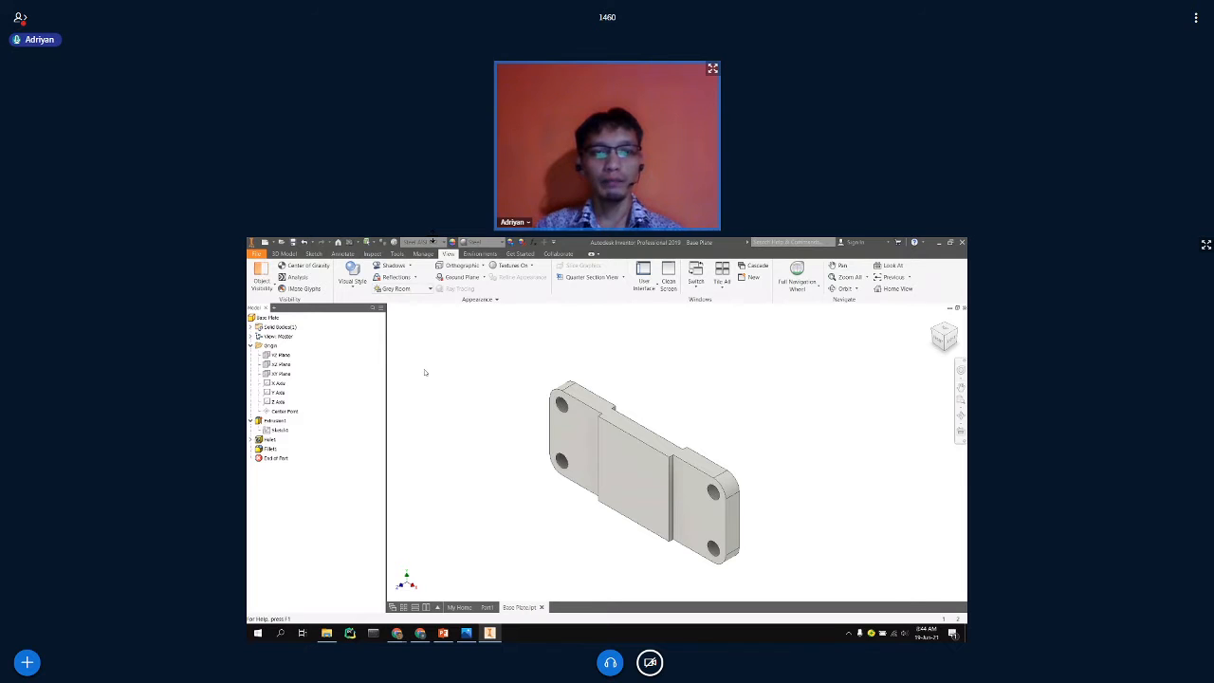
left_click(468, 632)
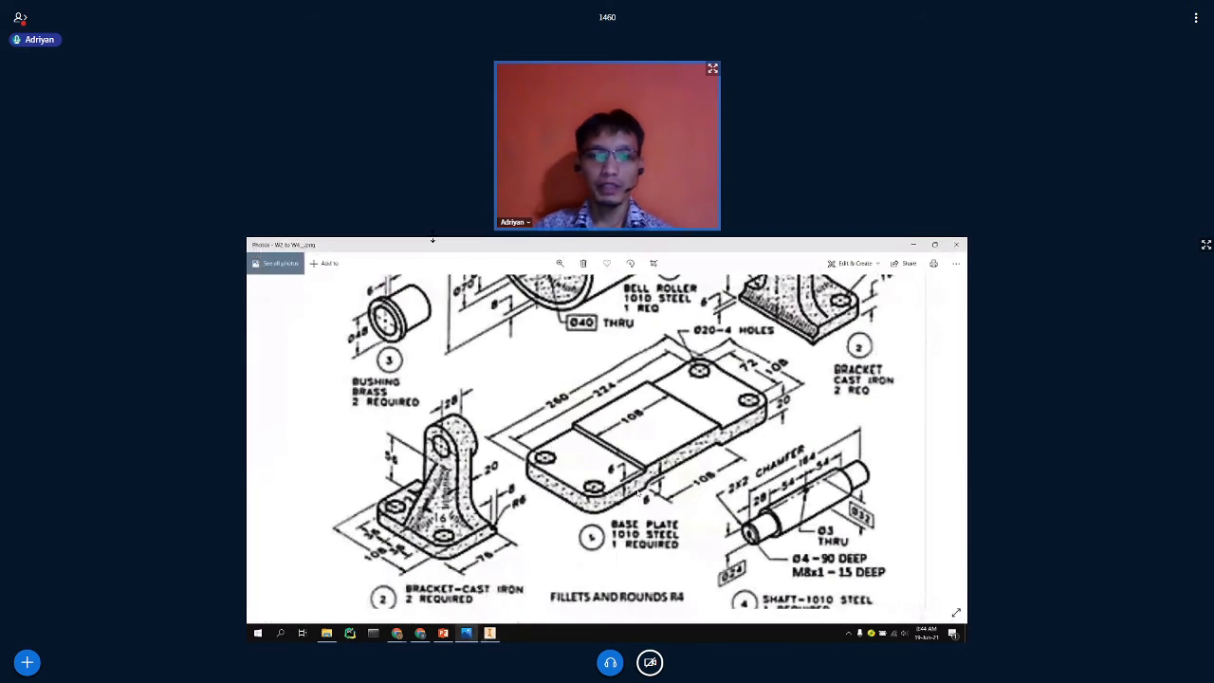
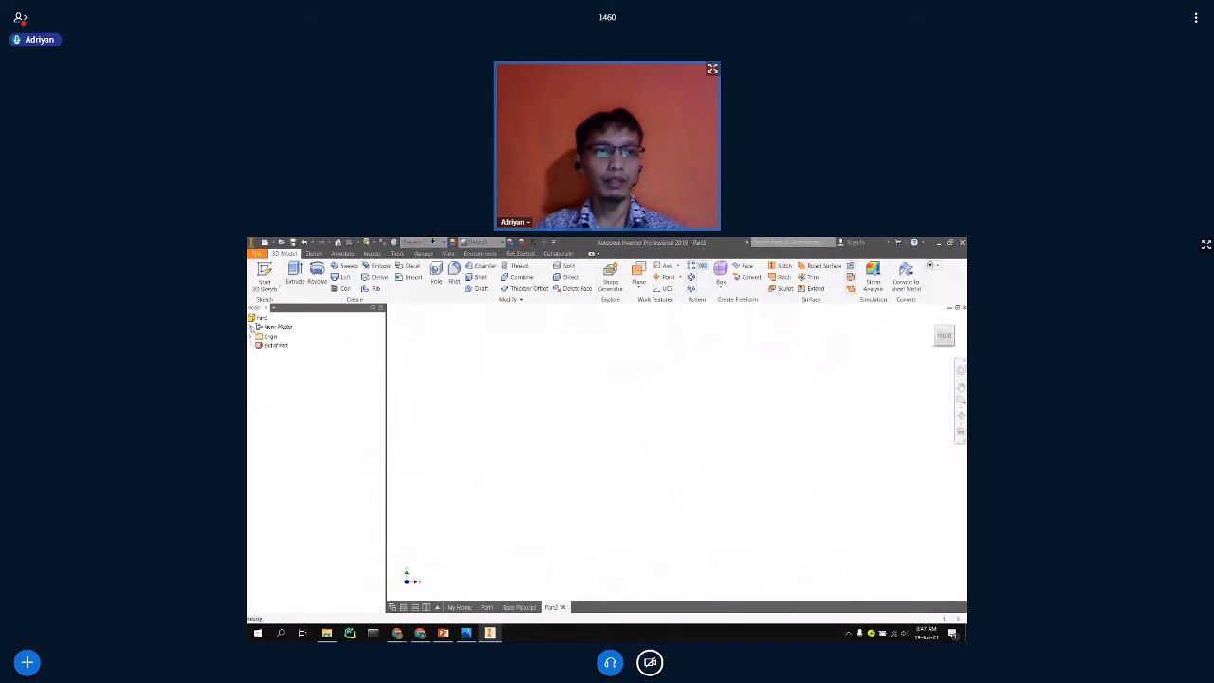
Start a new sketch on the XZ plane of the new part.
left_click(252, 335)
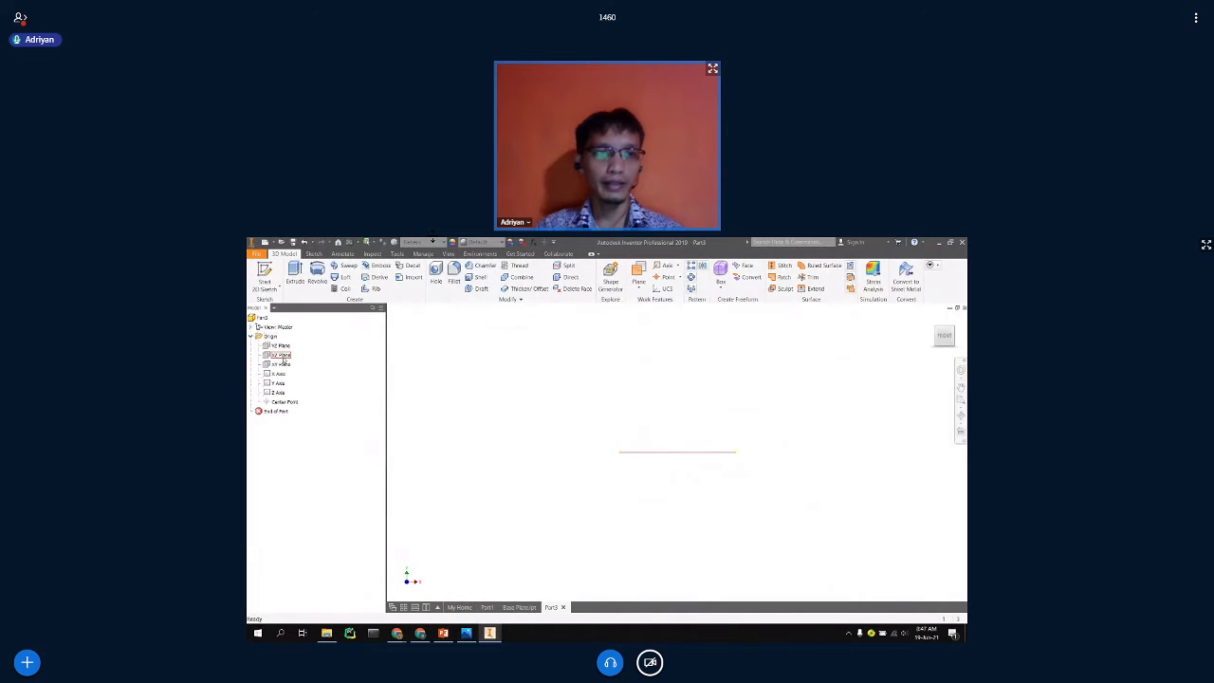
right_click(282, 358)
left_click(312, 382)
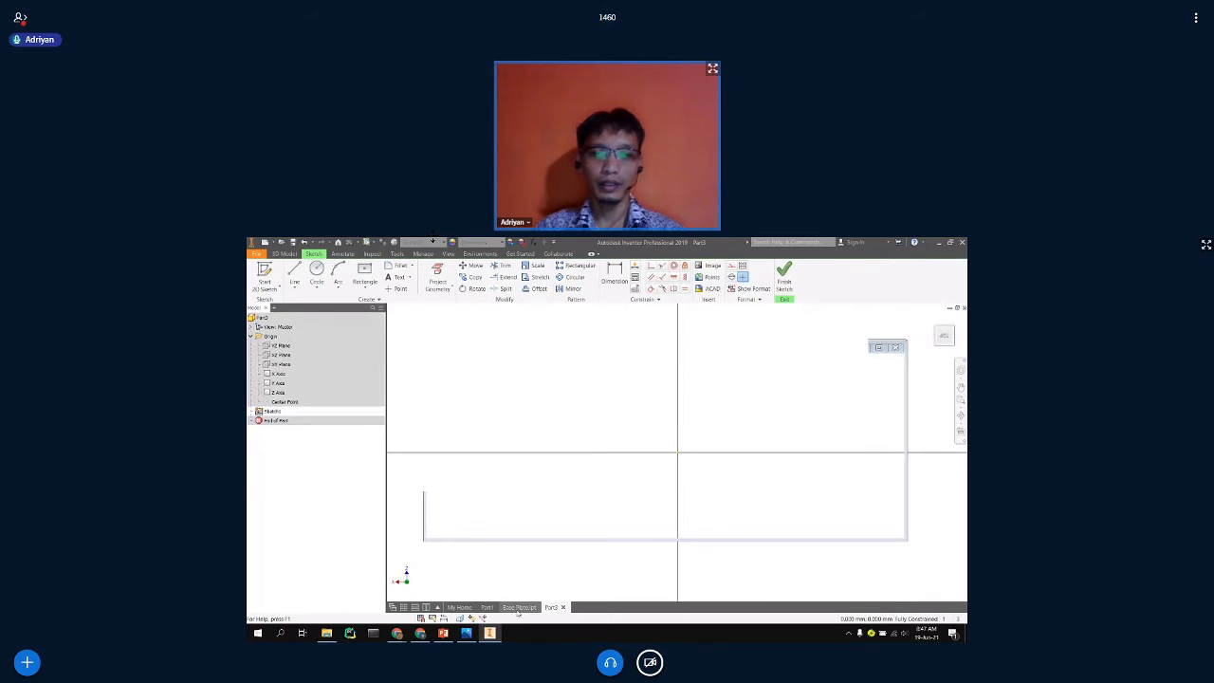
Look at the sketch node in the Base Plate part and return to the new part's sketch.
left_click(519, 607)
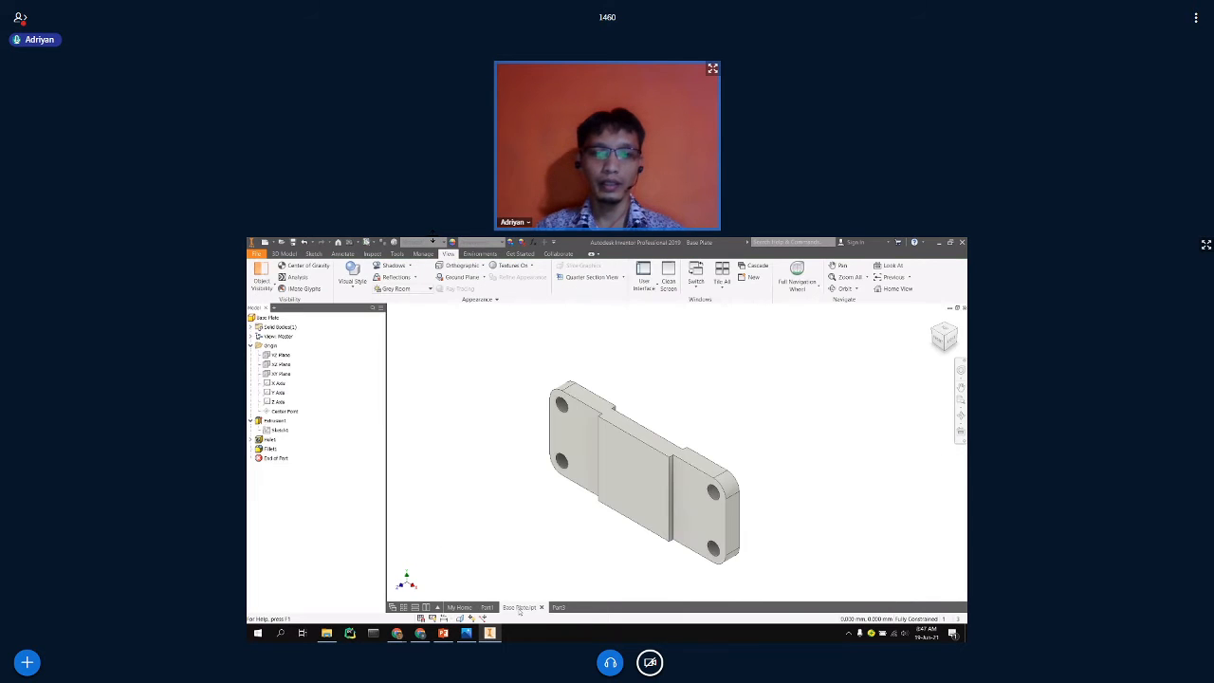
left_click(281, 429)
left_click(557, 606)
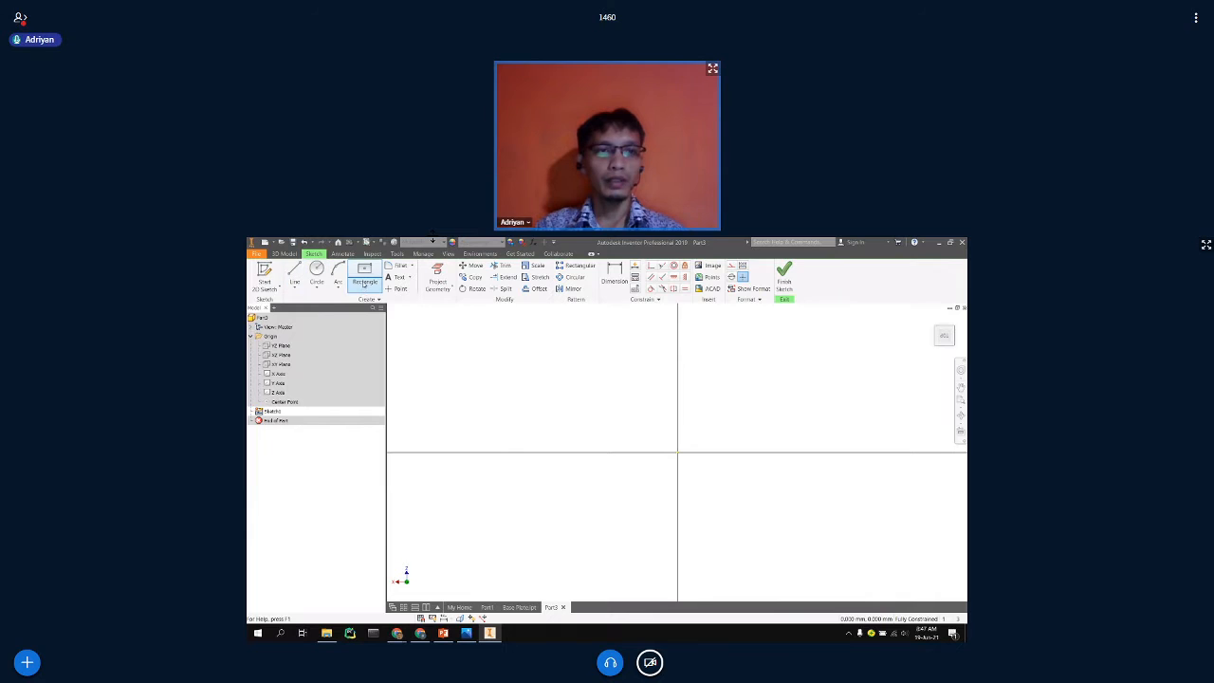
Sketch a closed line profile from the origin, about 17 mm long and 5 mm high, with a small notch in its upper corner near the origin.
left_click(364, 291)
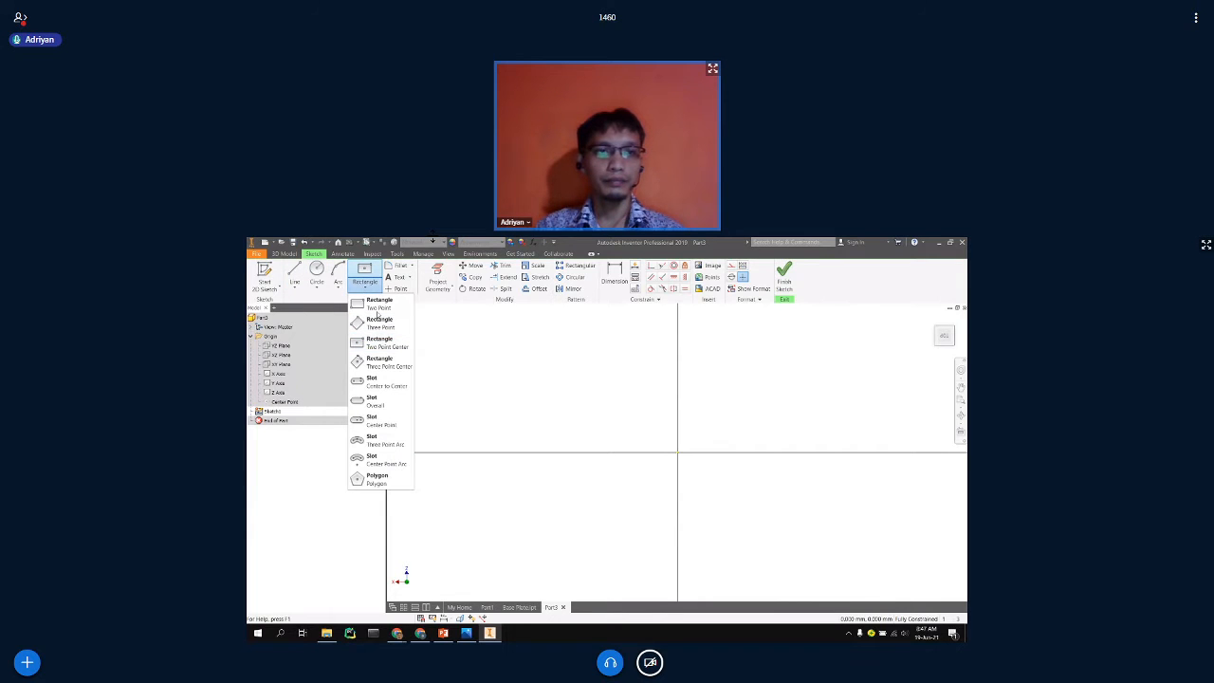
key("l")
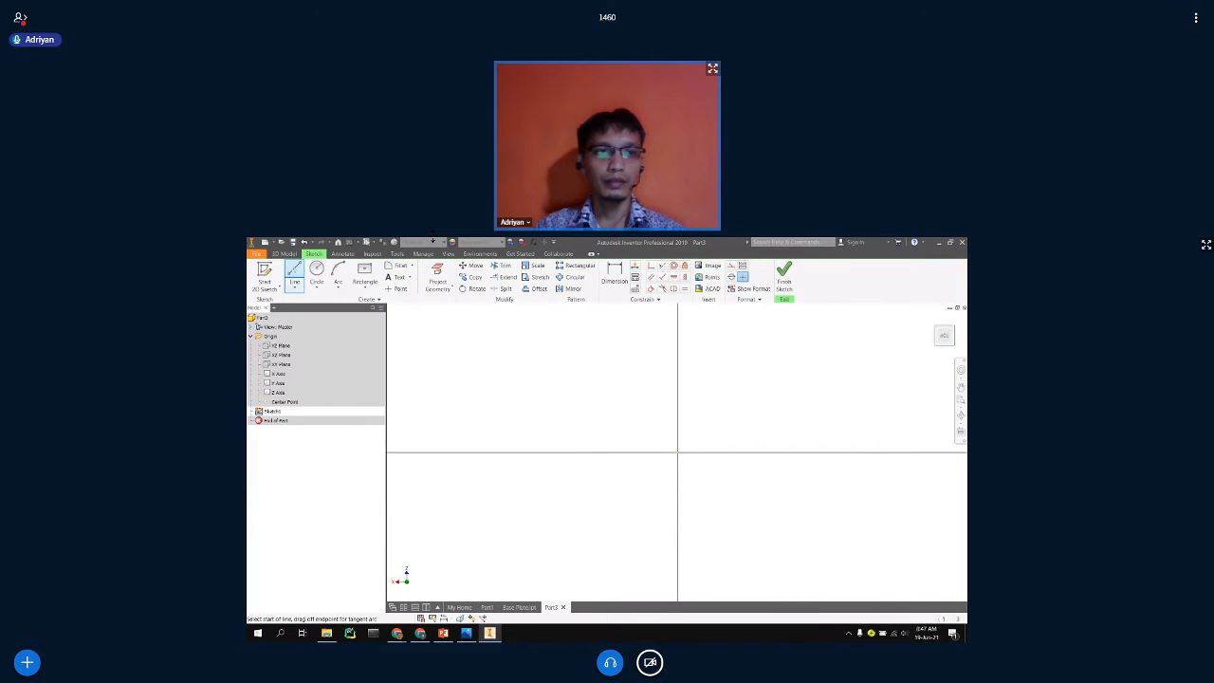
left_click(677, 452)
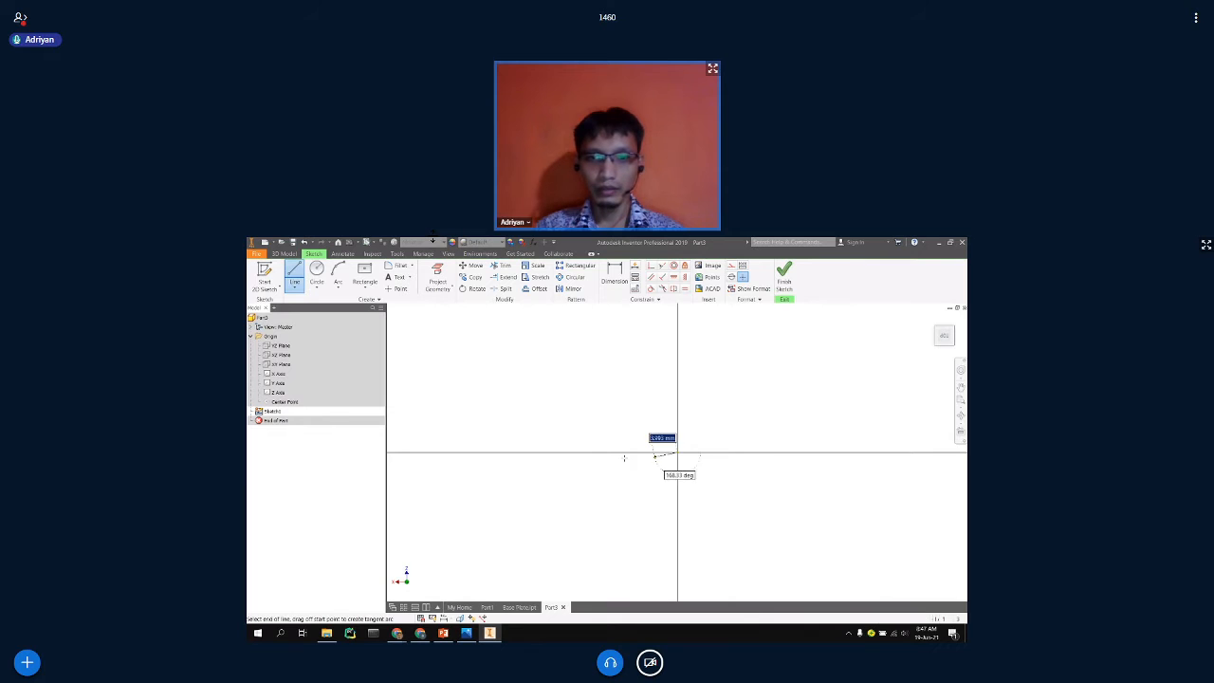
left_click(577, 452)
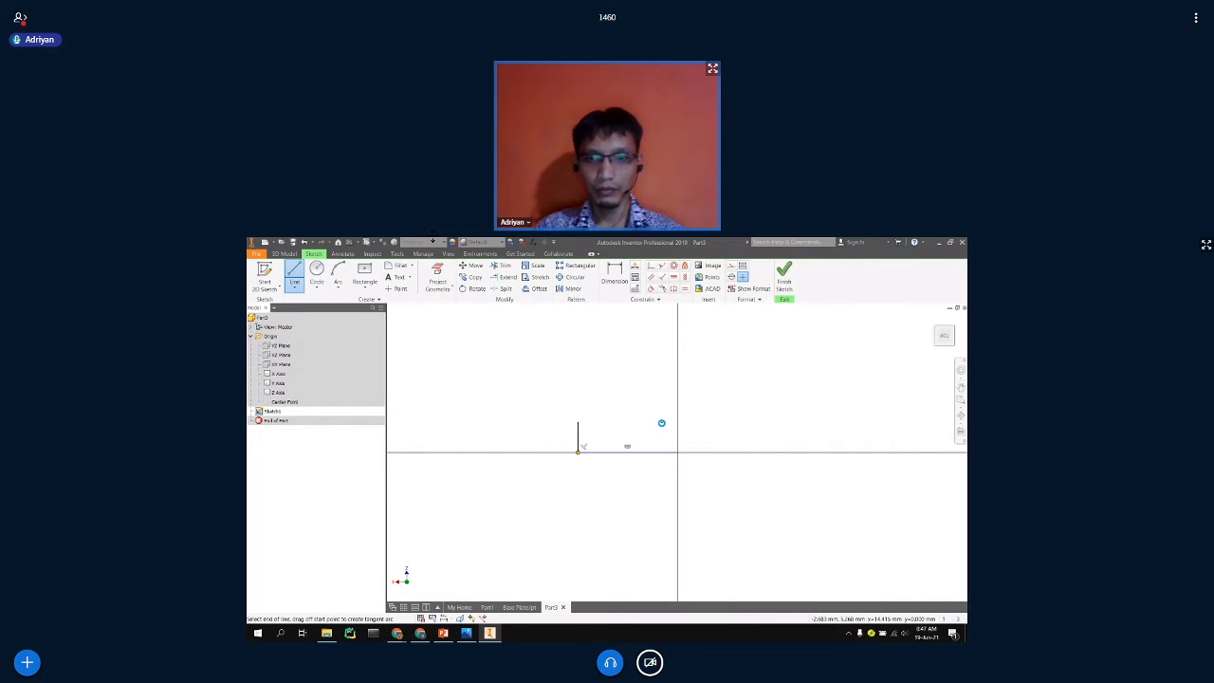
left_click(665, 422)
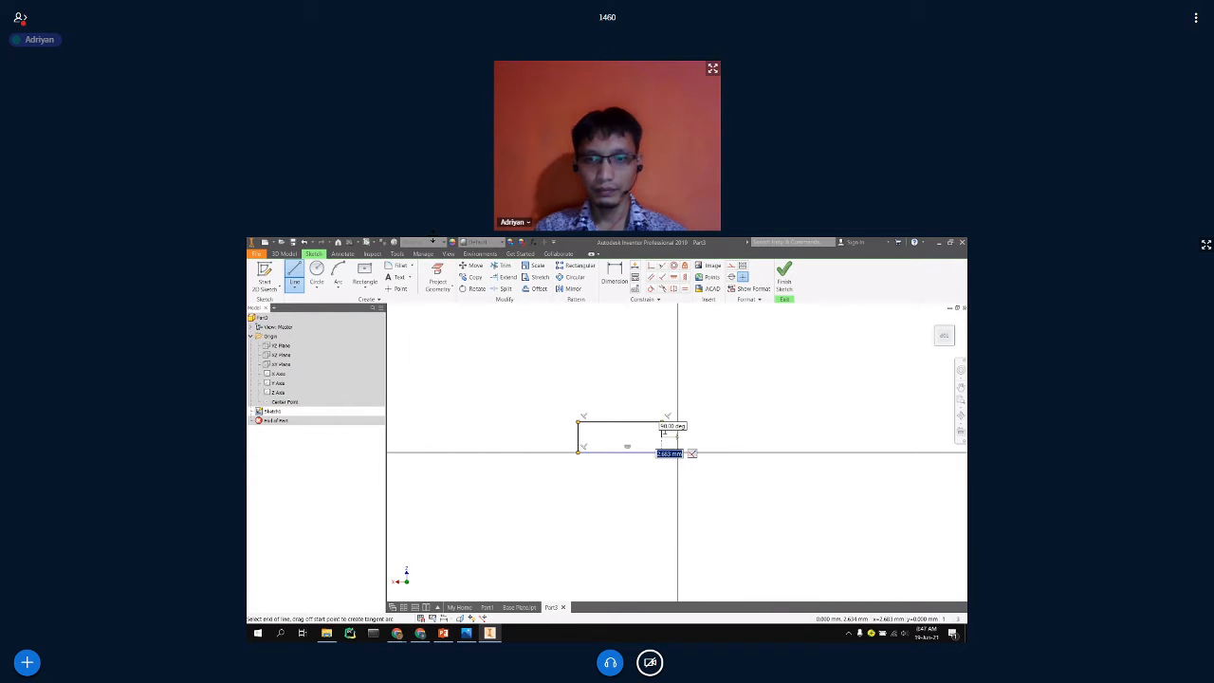
left_click(677, 438)
left_click(677, 453)
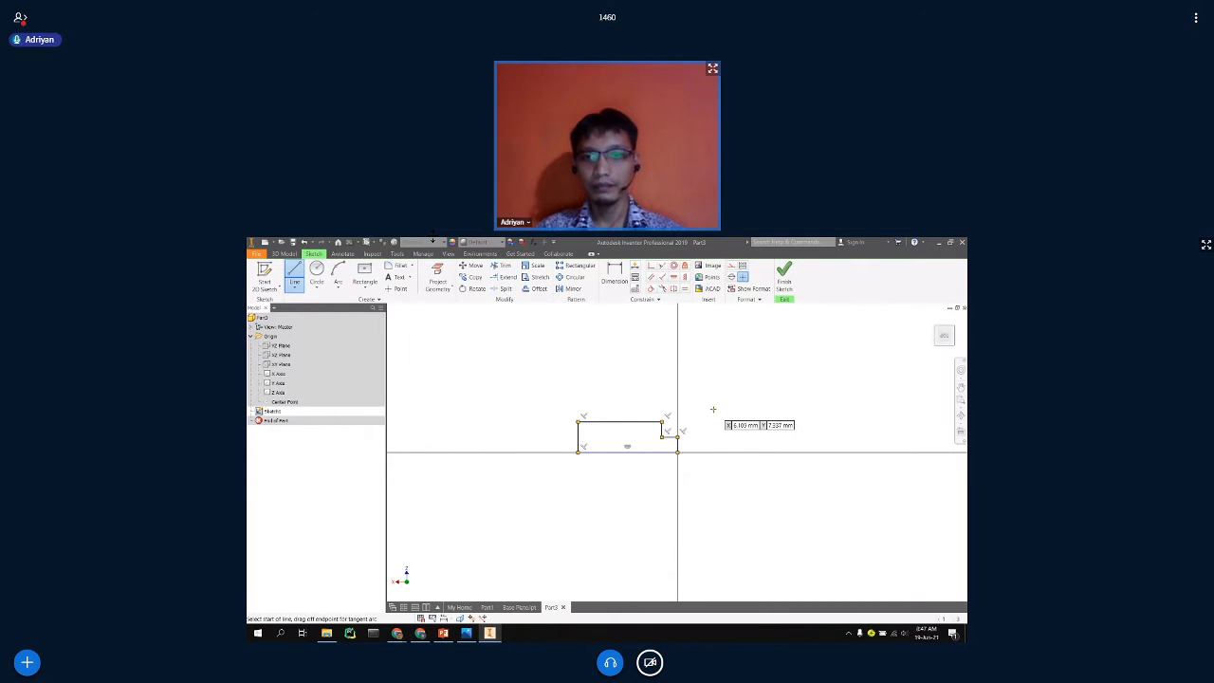
key("Escape")
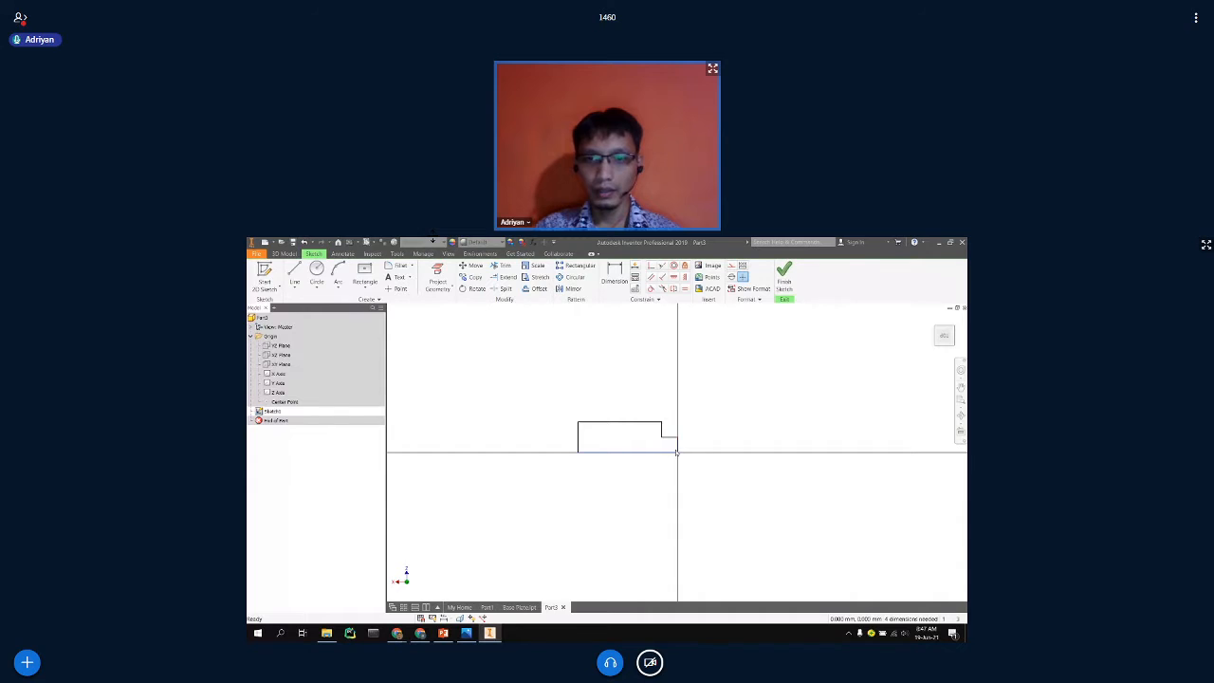
Dimension the profile's notch width as 8 mm and its overall length as 72 mm.
left_click(613, 276)
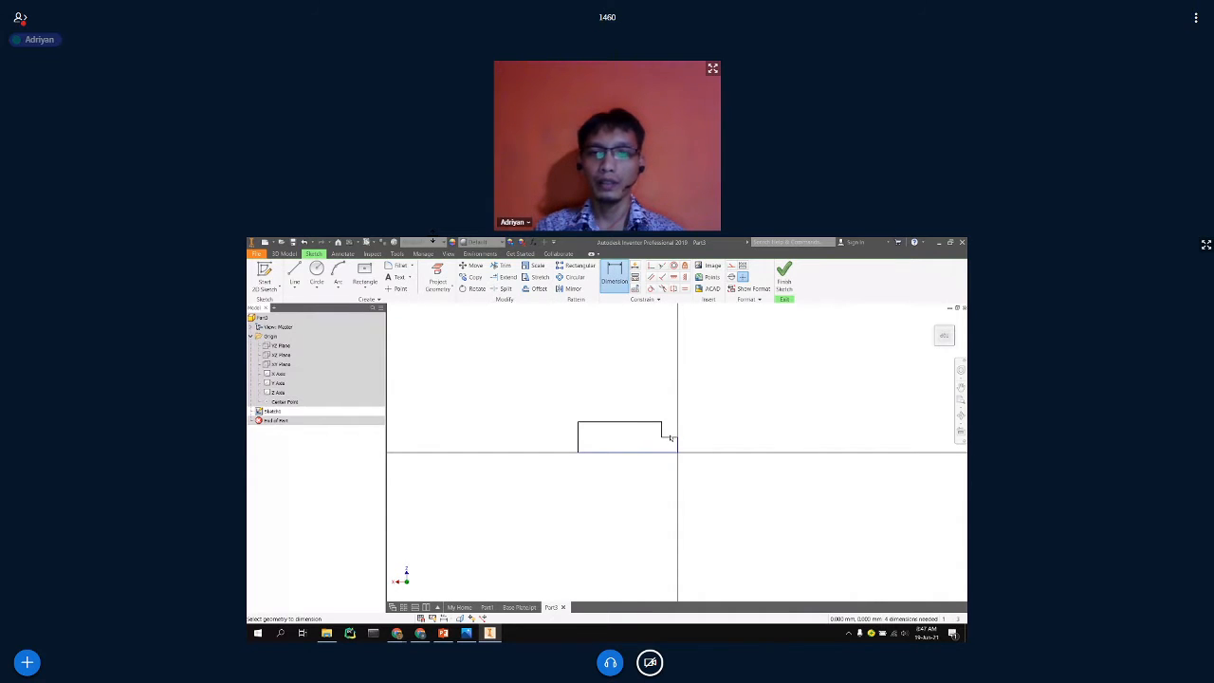
left_click(687, 399)
type("8")
key("Return")
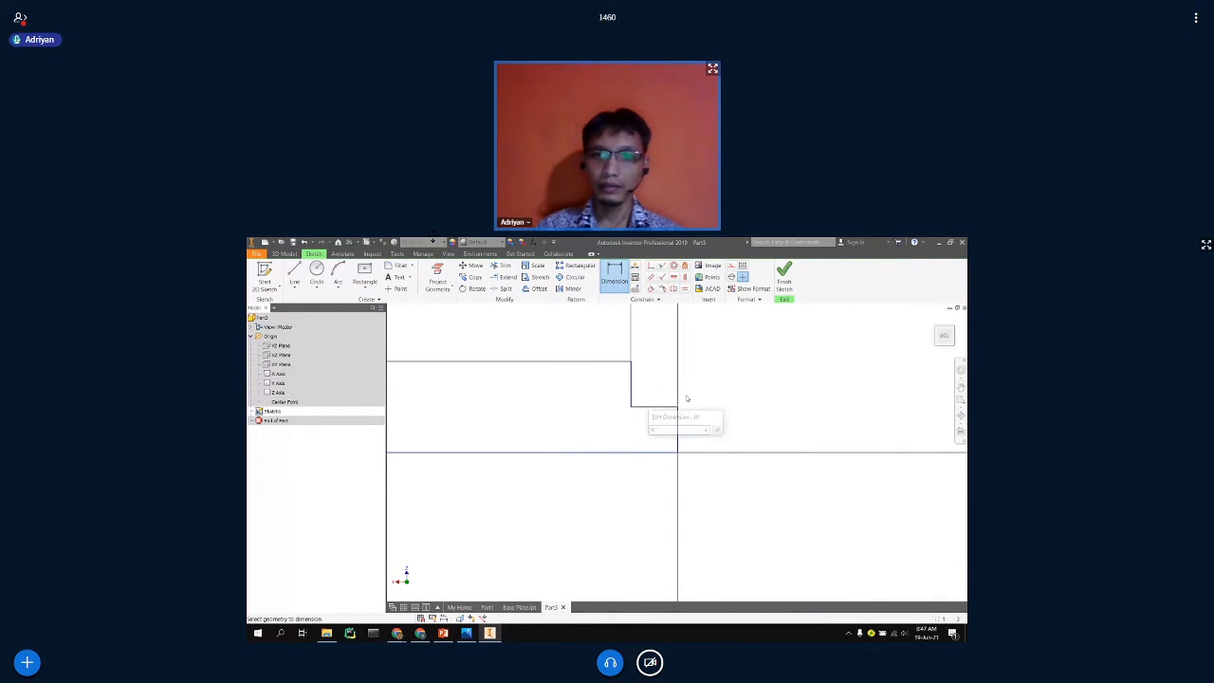
scroll(687, 399, "up", 3)
left_click(654, 421)
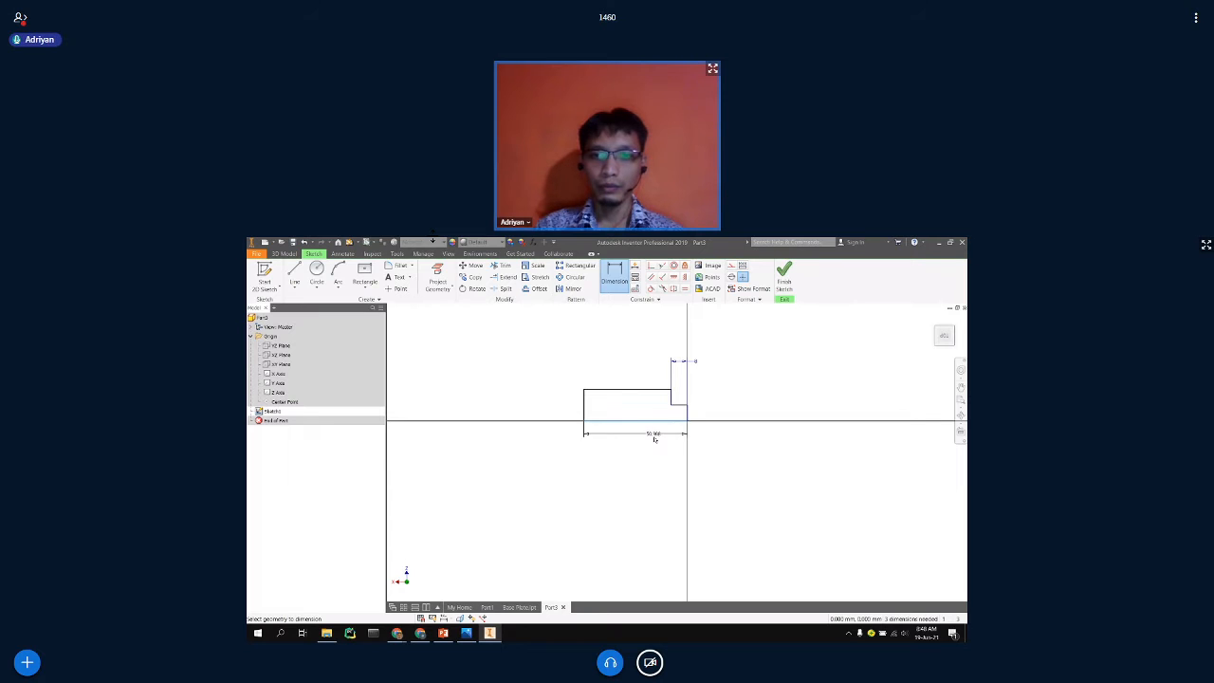
left_click(658, 443)
type("4")
key("Return")
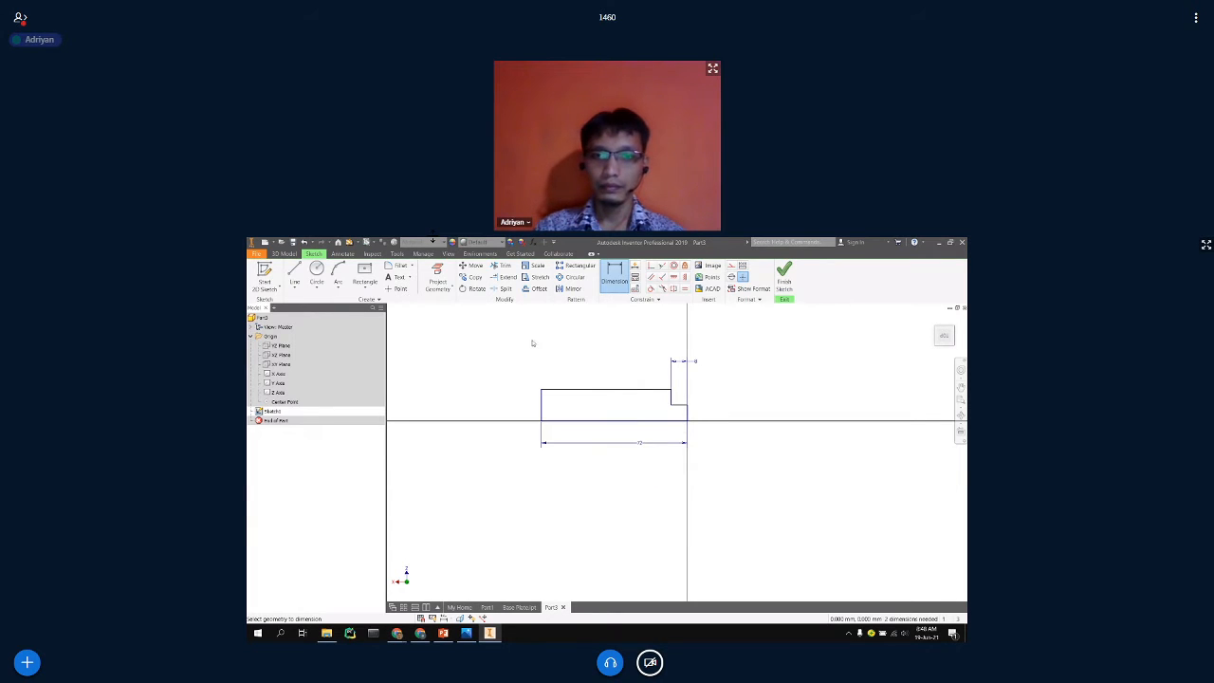
Dimension the profile's full height as 16 mm and its short end edge as 6 mm, and finish the sketch.
left_click(541, 406)
left_click(522, 403)
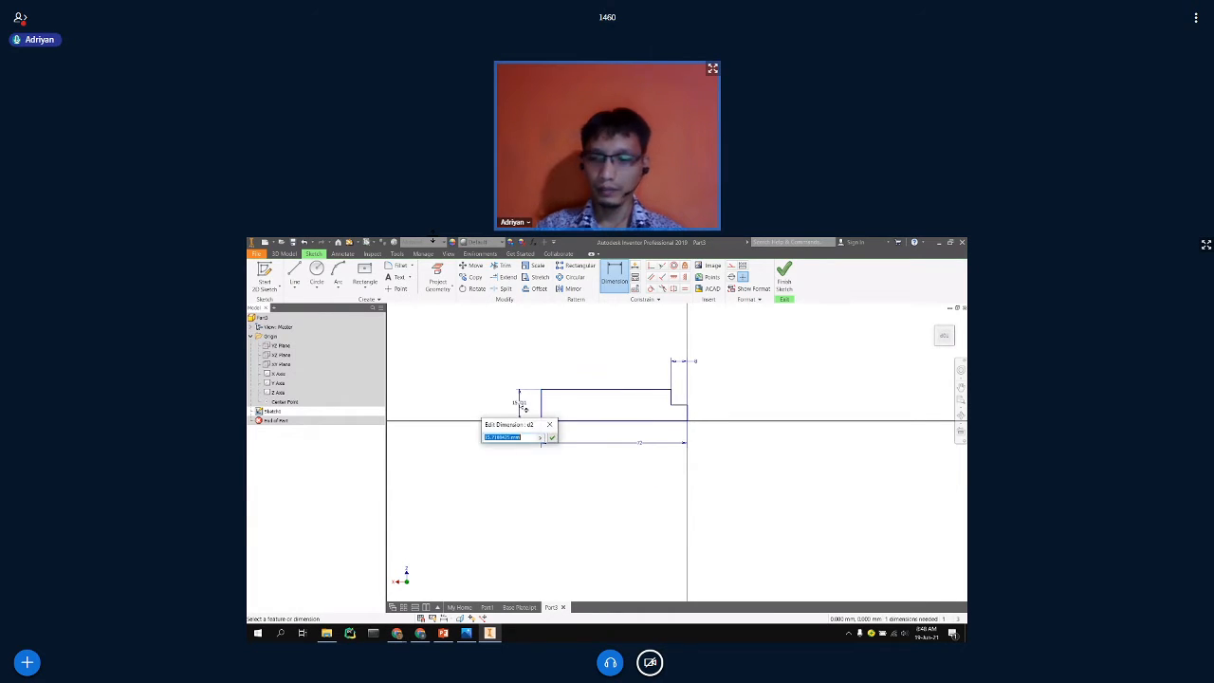
type("16")
key("Return")
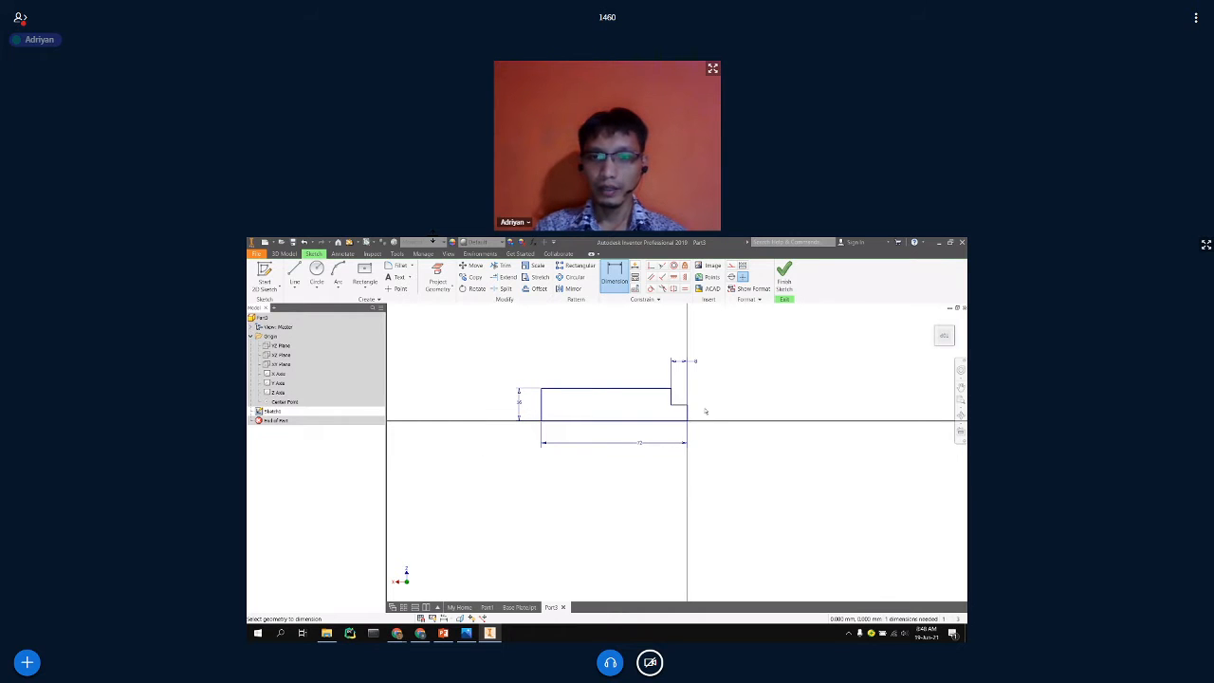
left_click(704, 413)
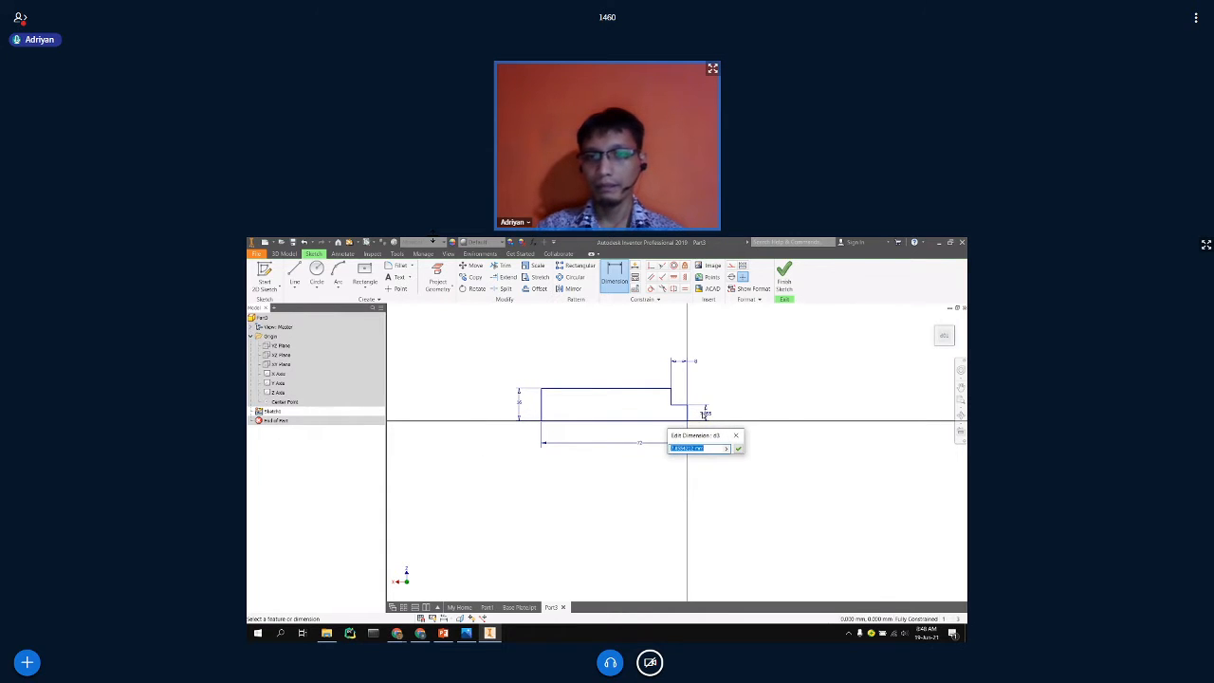
key("Return")
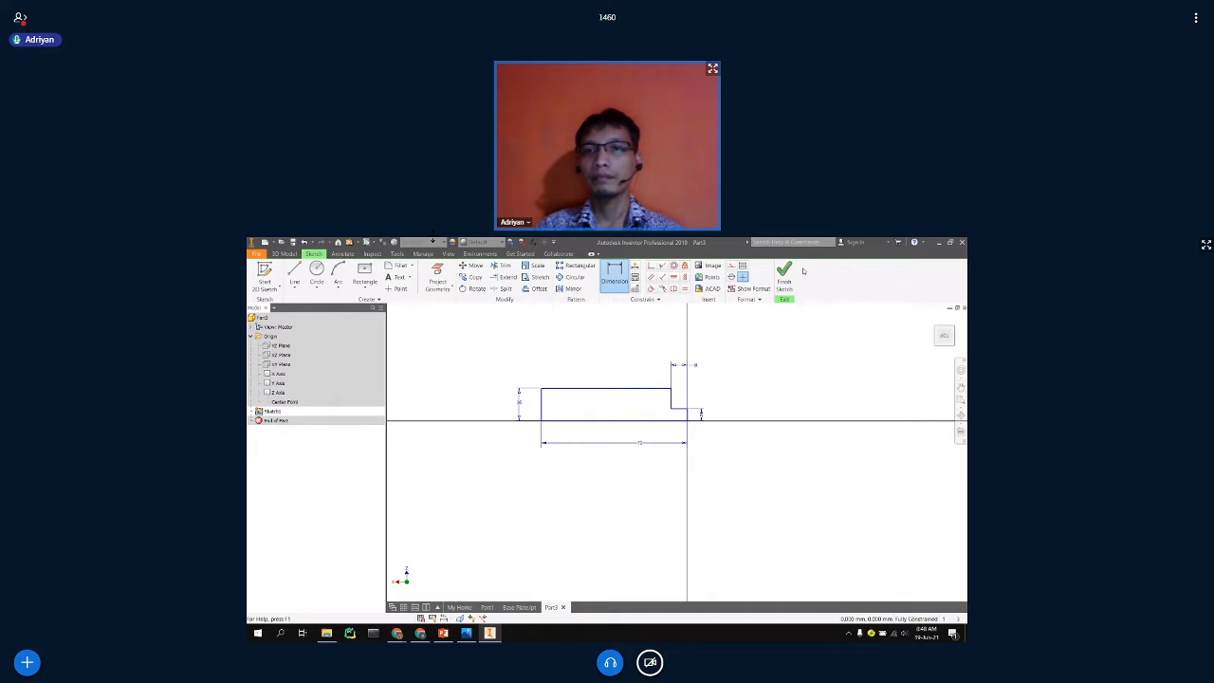
left_click(785, 275)
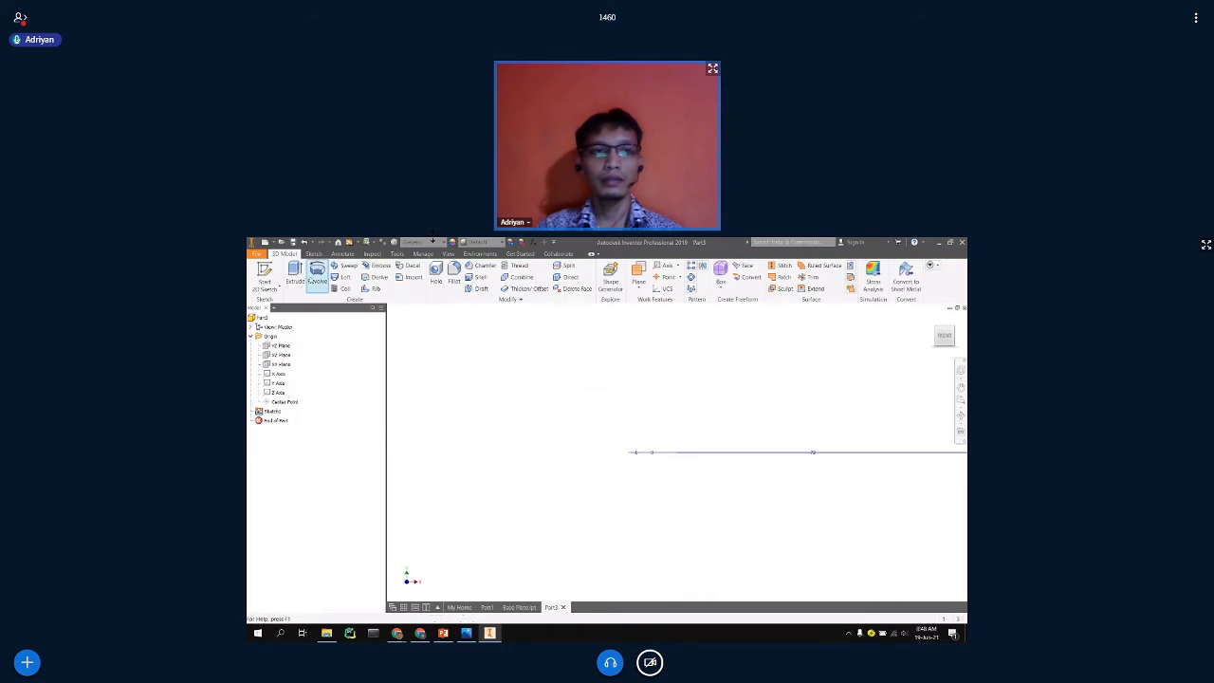
Extrude the profile 108 mm symmetrically about the sketch plane, checking the distance against the reference drawing.
left_click(295, 274)
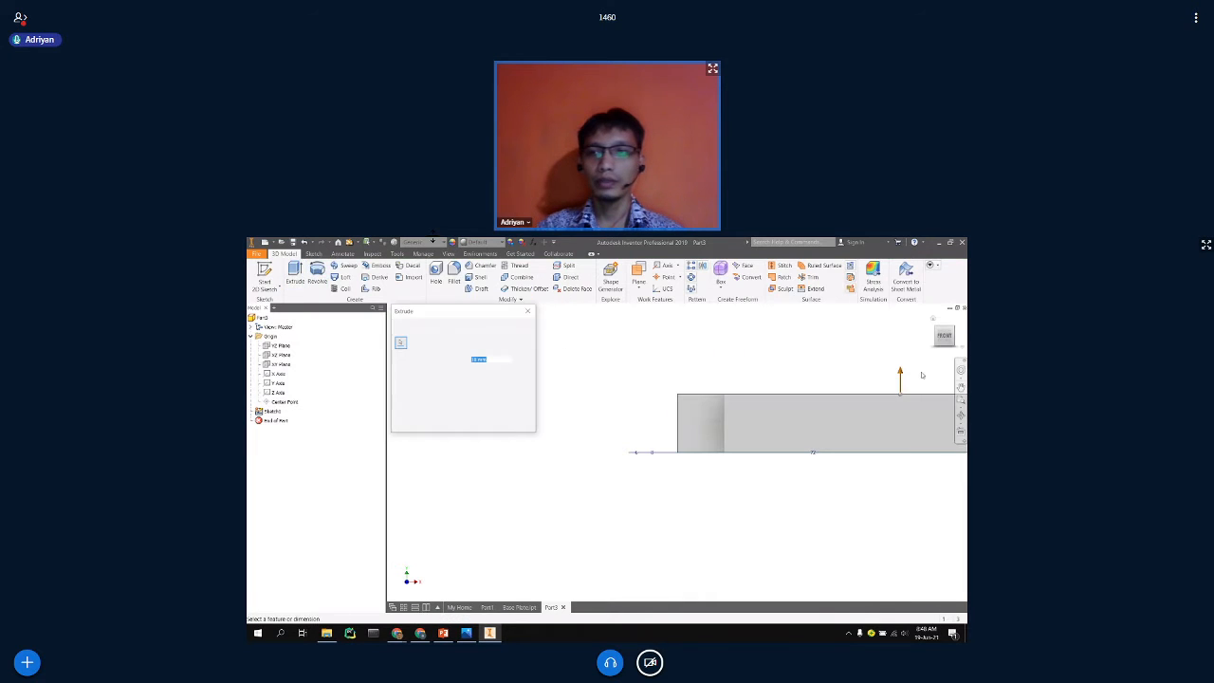
left_click(933, 319)
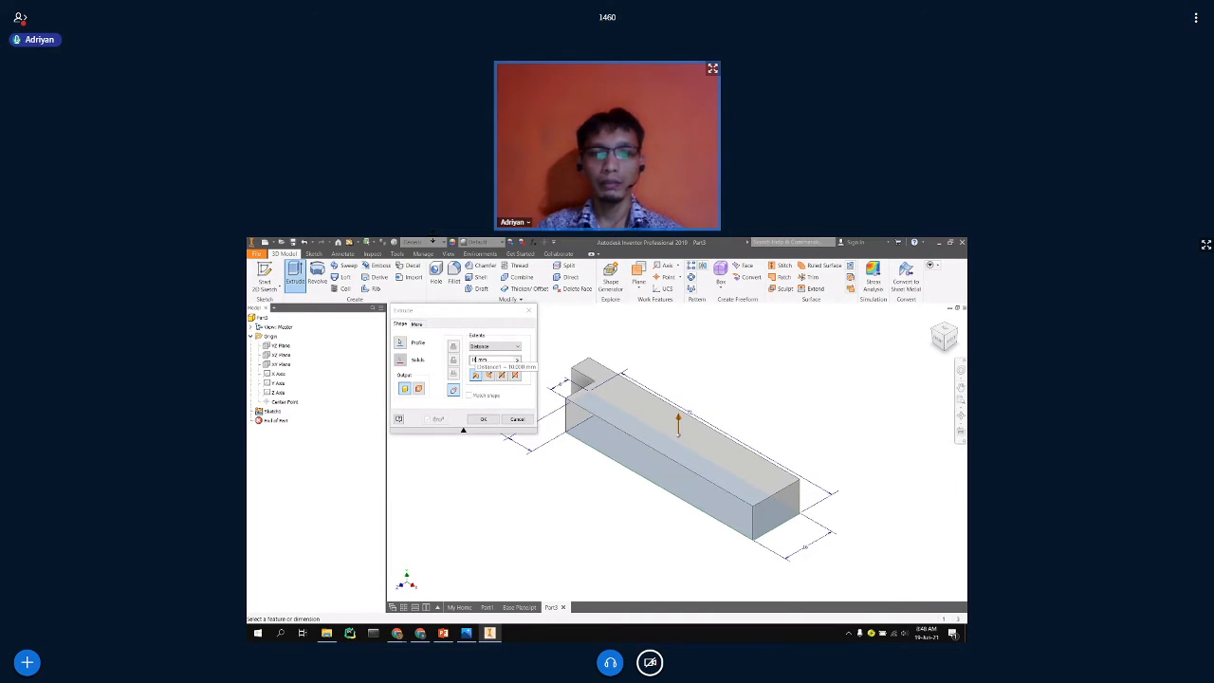
left_click(467, 632)
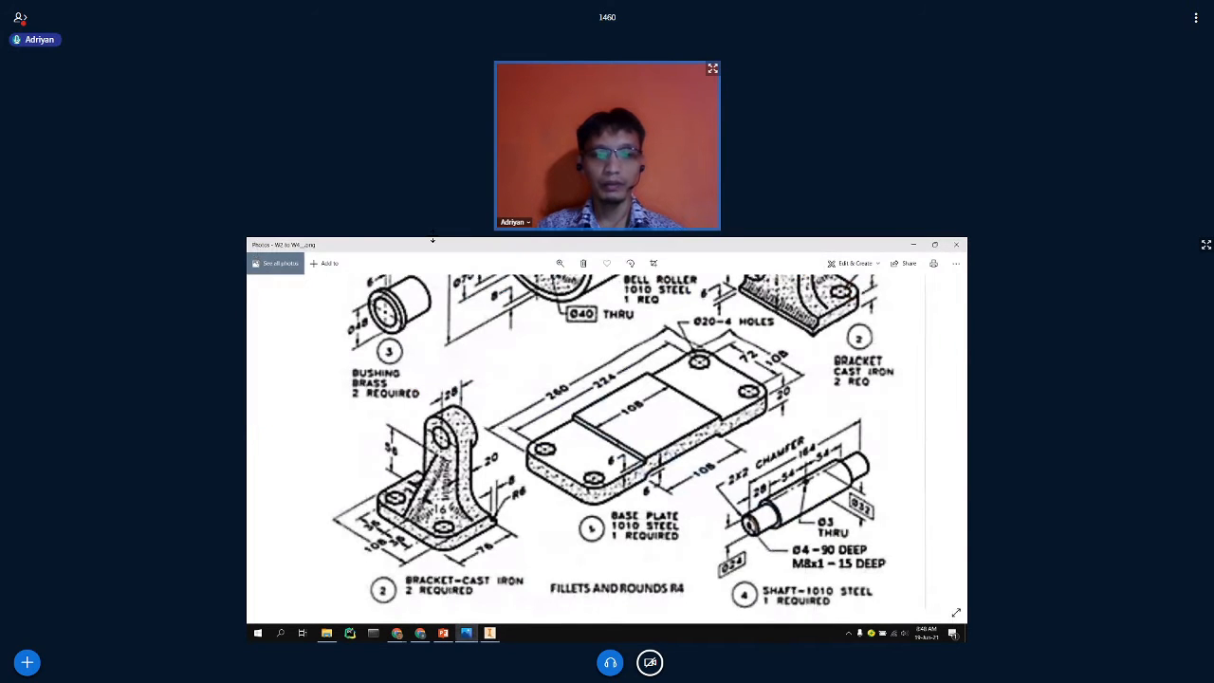
left_click(489, 632)
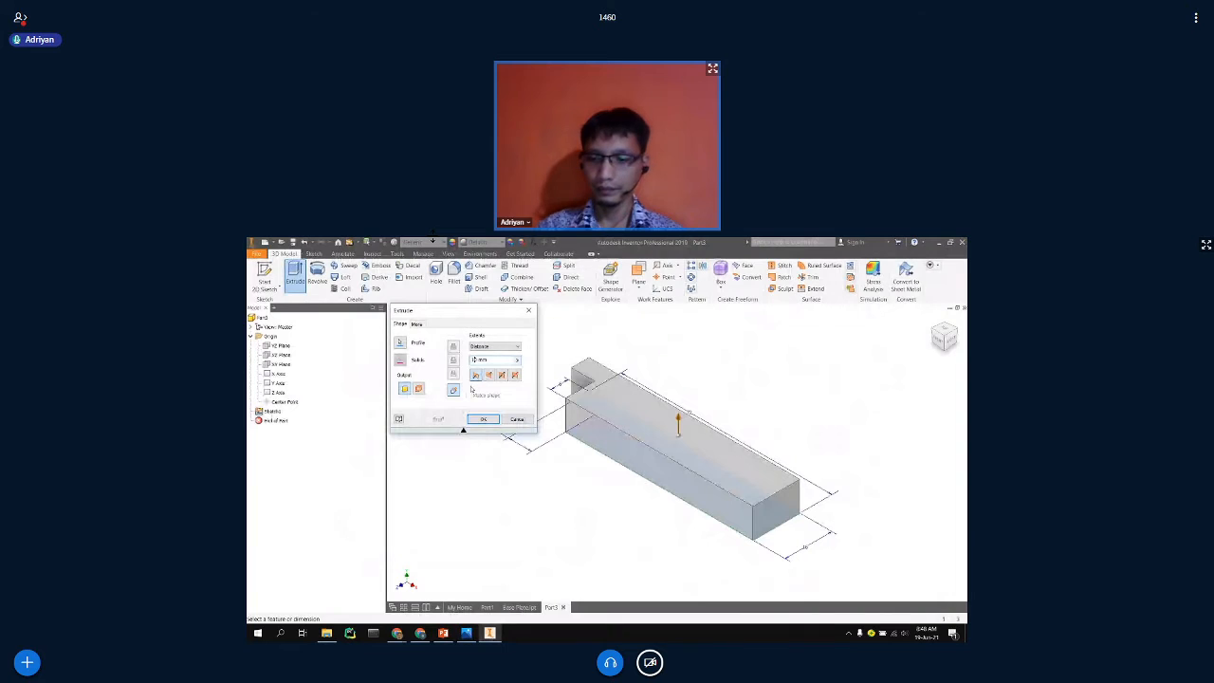
type("00")
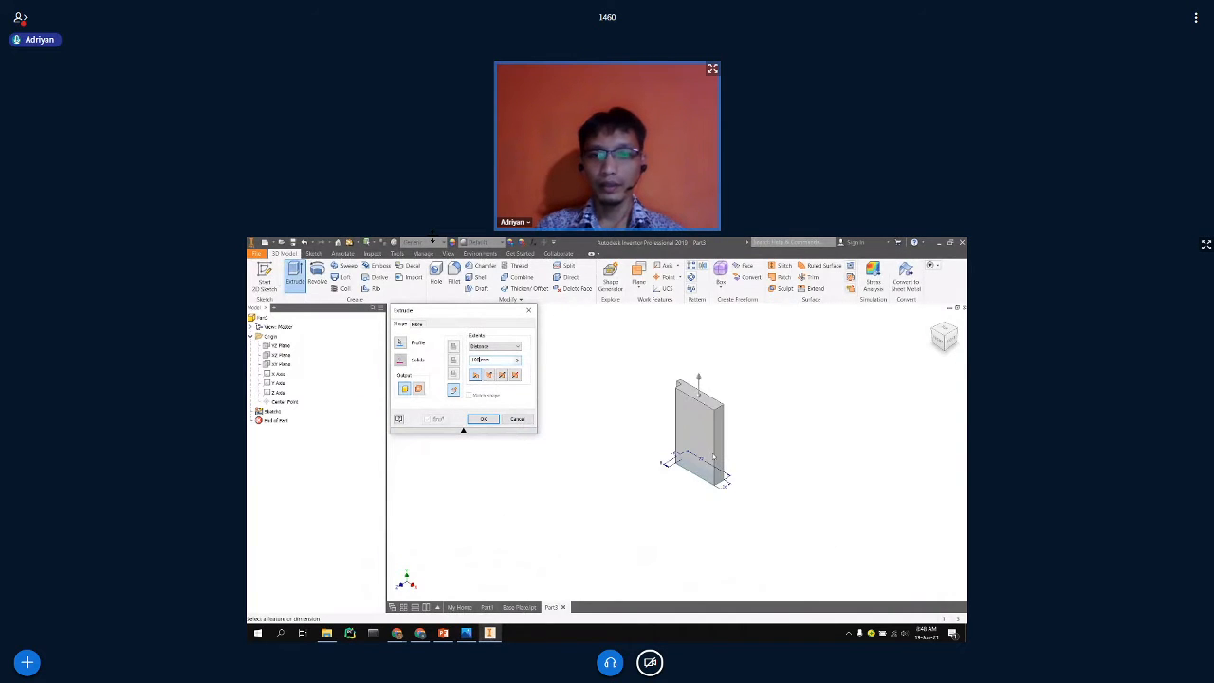
left_click(502, 374)
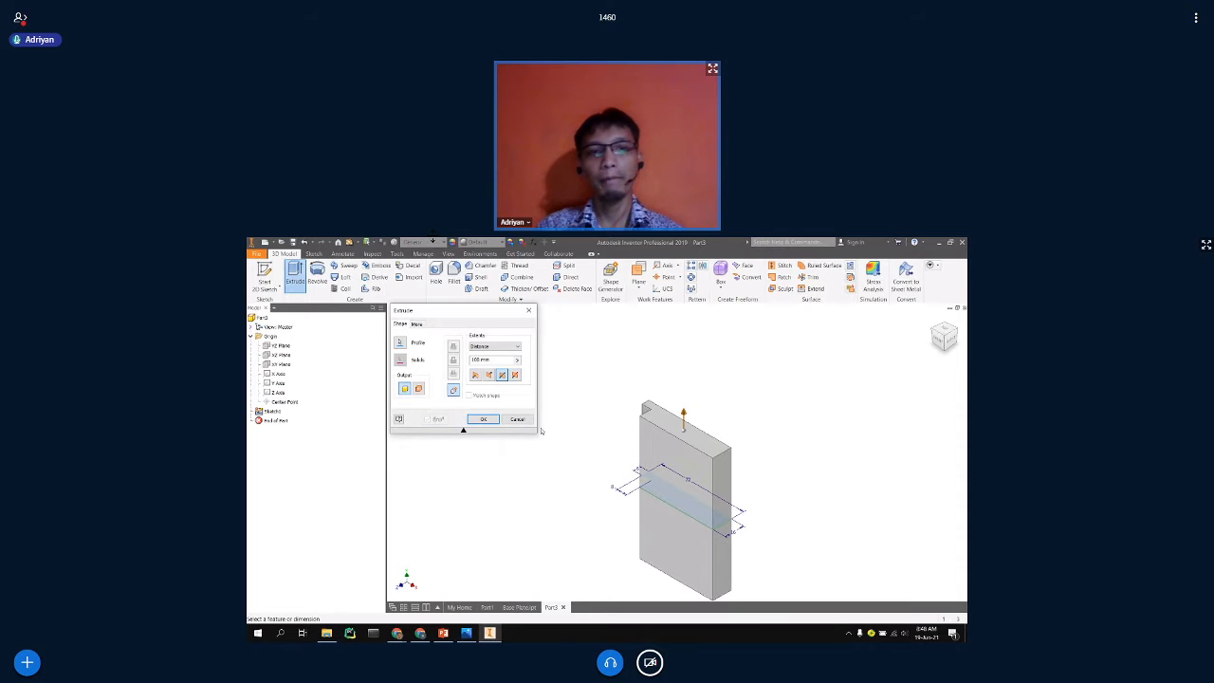
left_click(483, 419)
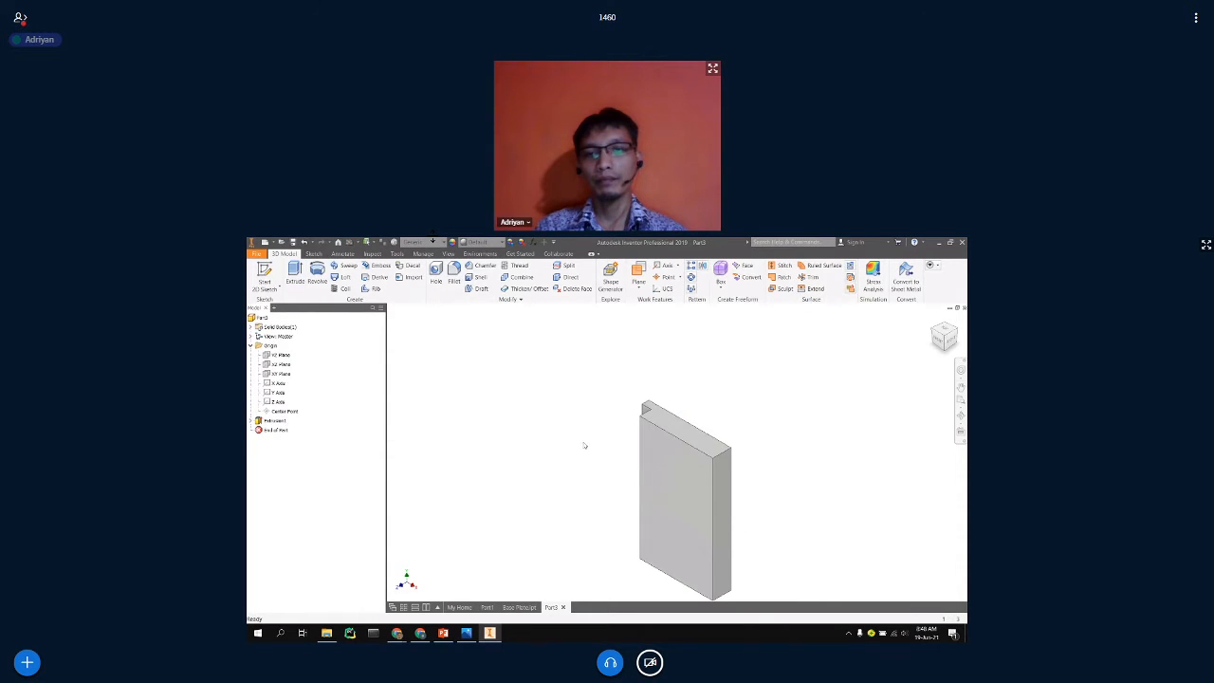
Start a sketch on the plate's large front face and draw a vertical construction line about 78 mm long, inset from the long edge opposite the notch.
left_click(690, 486)
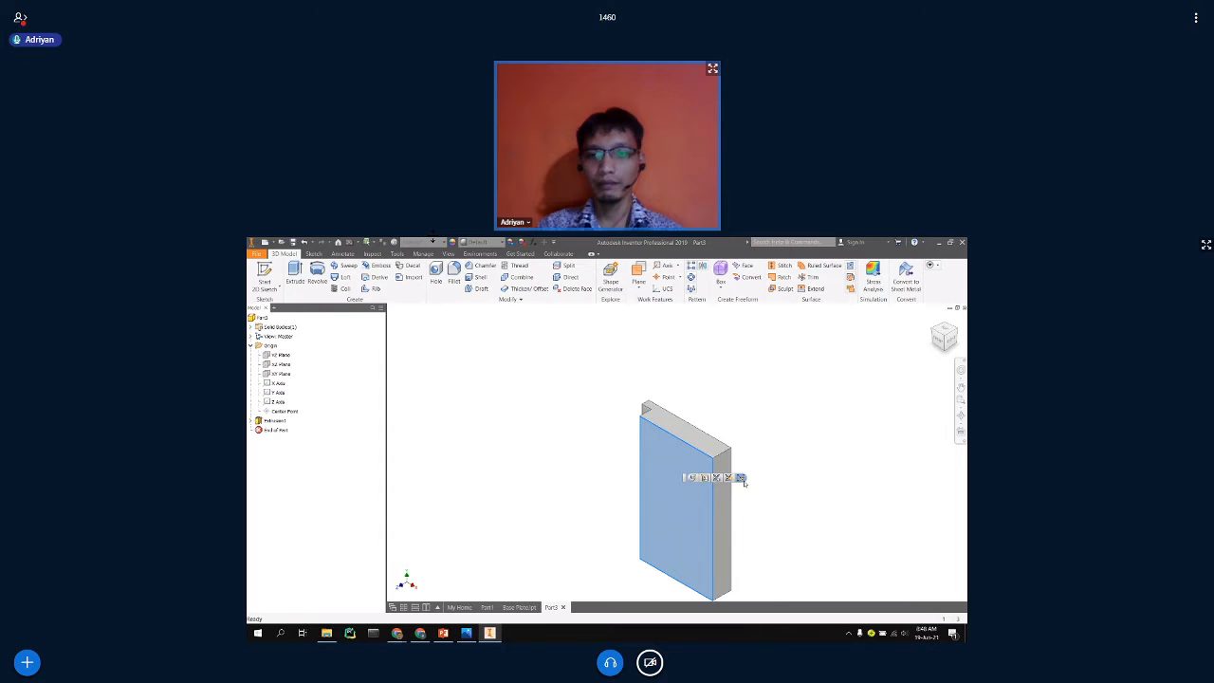
left_click(661, 503)
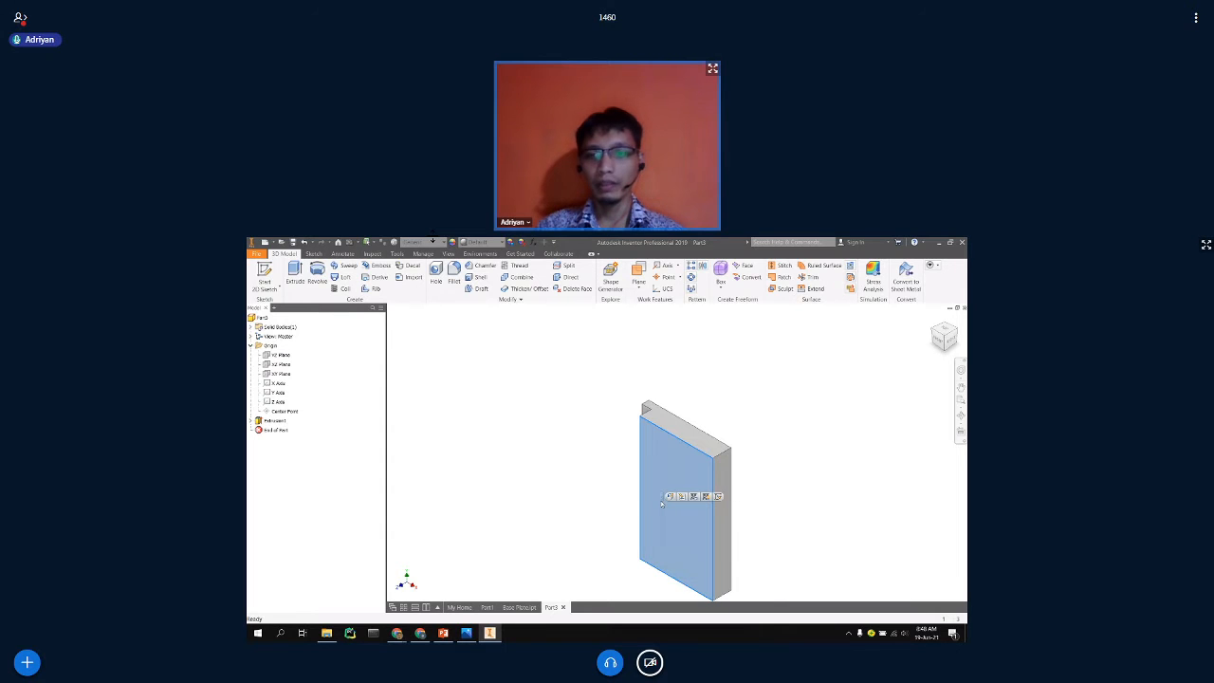
left_click(718, 497)
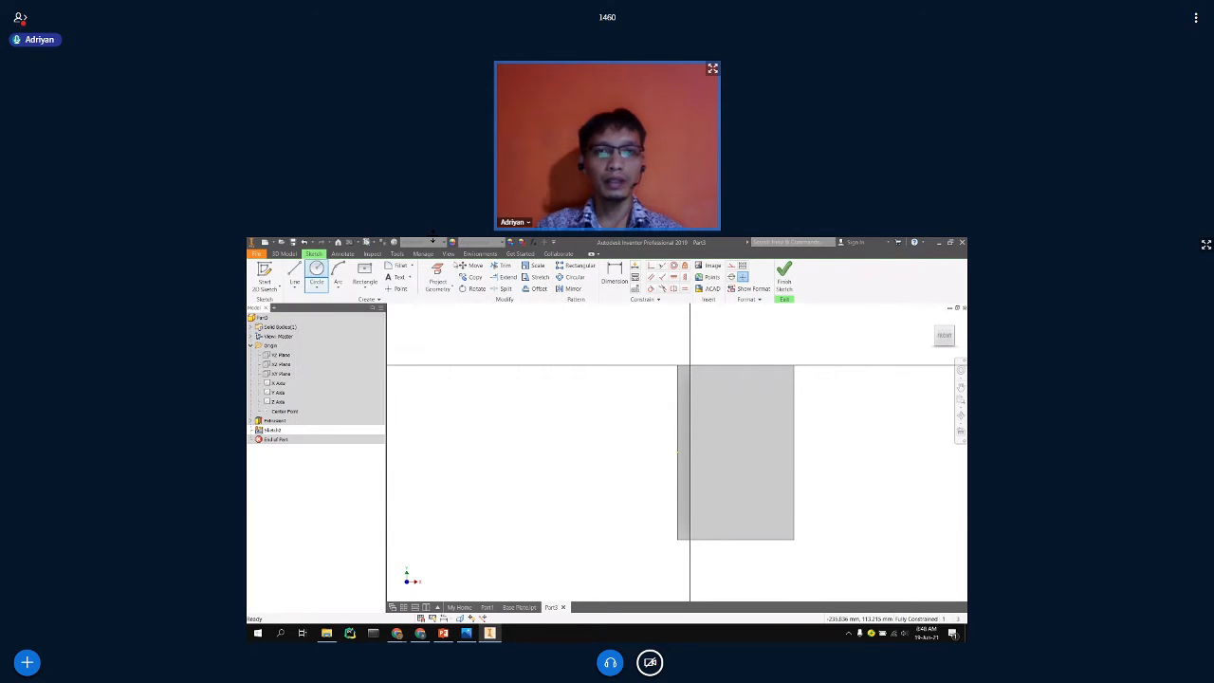
left_click(294, 280)
left_click(764, 388)
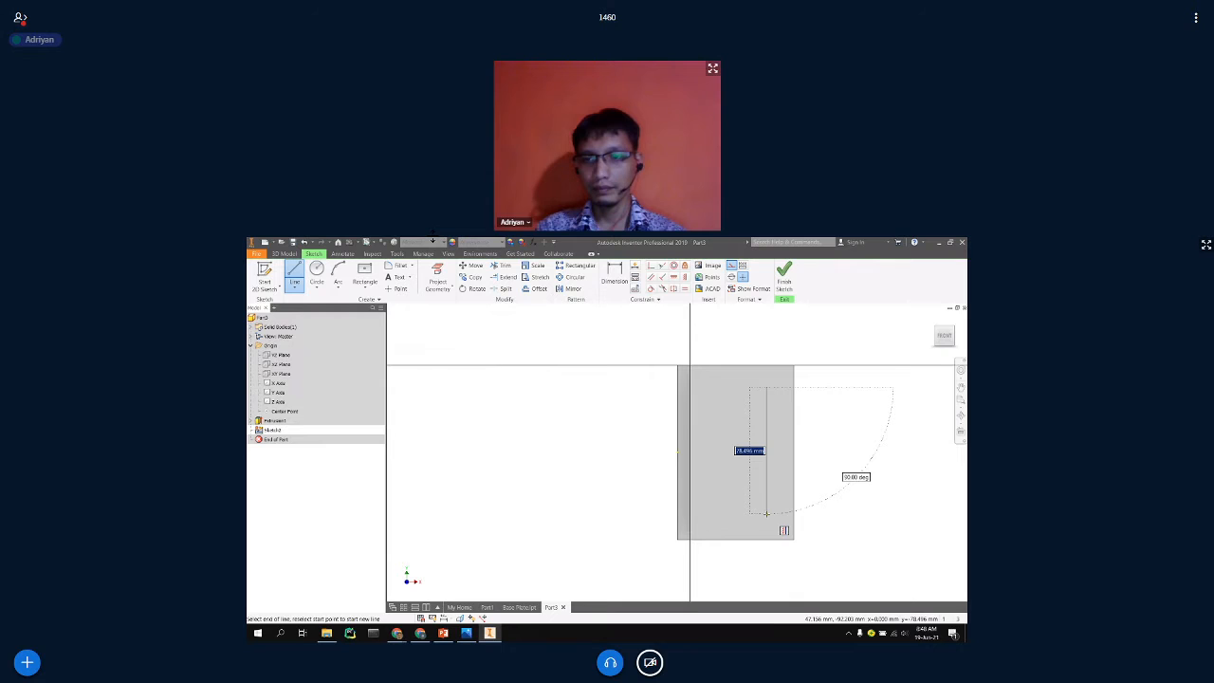
left_click(766, 514)
key("Escape")
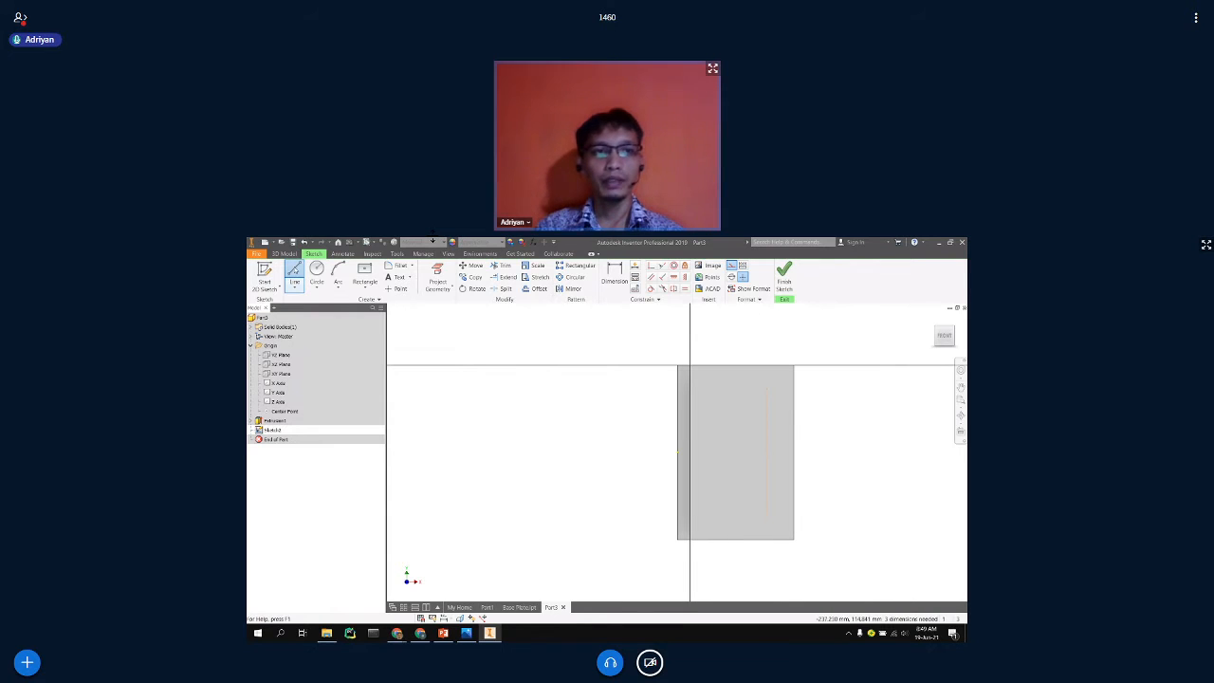
left_click(296, 272)
left_click(677, 452)
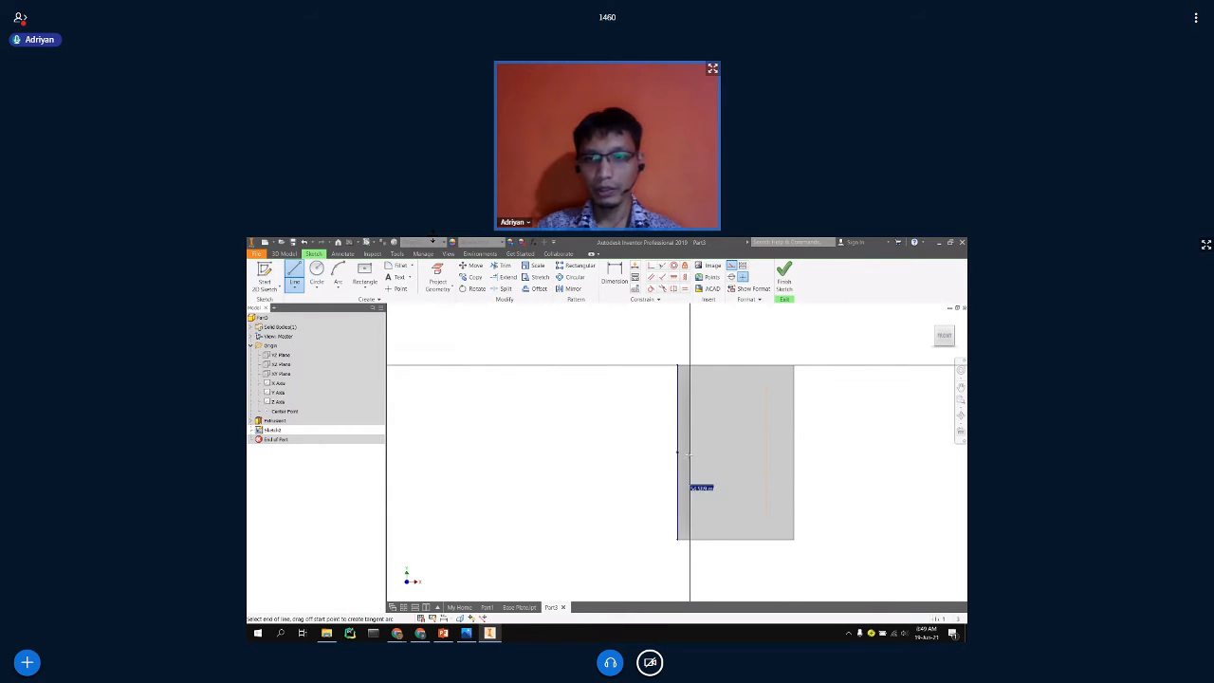
left_click(766, 452)
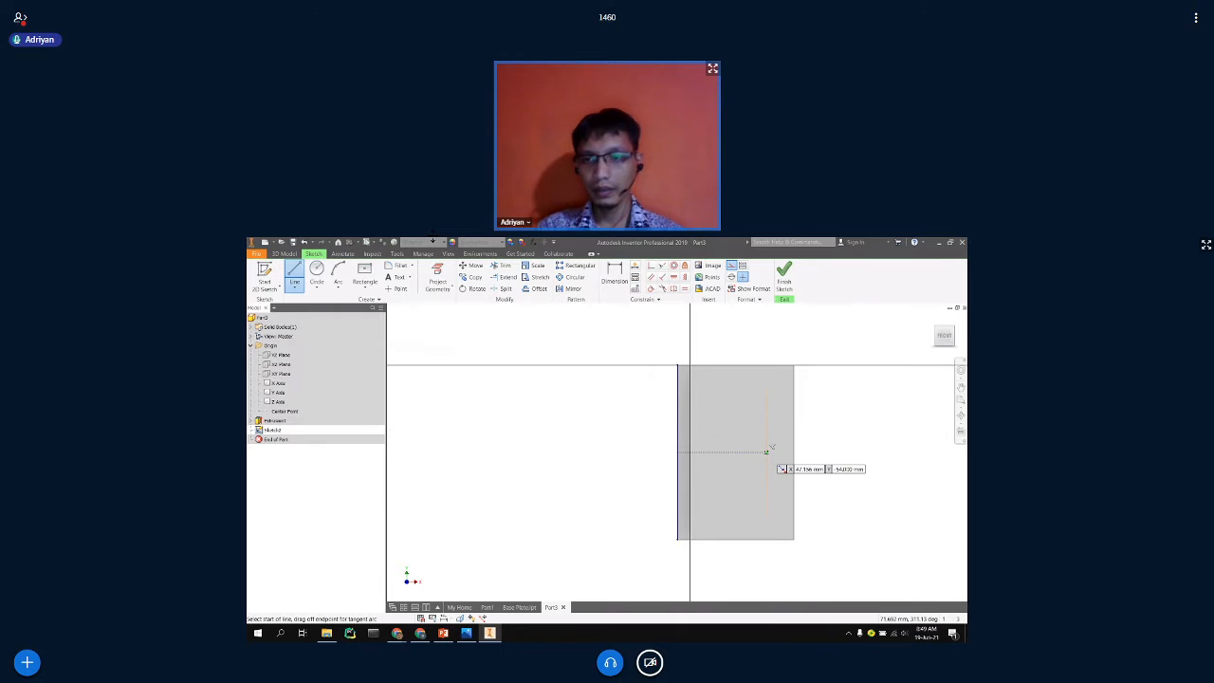
key("Escape")
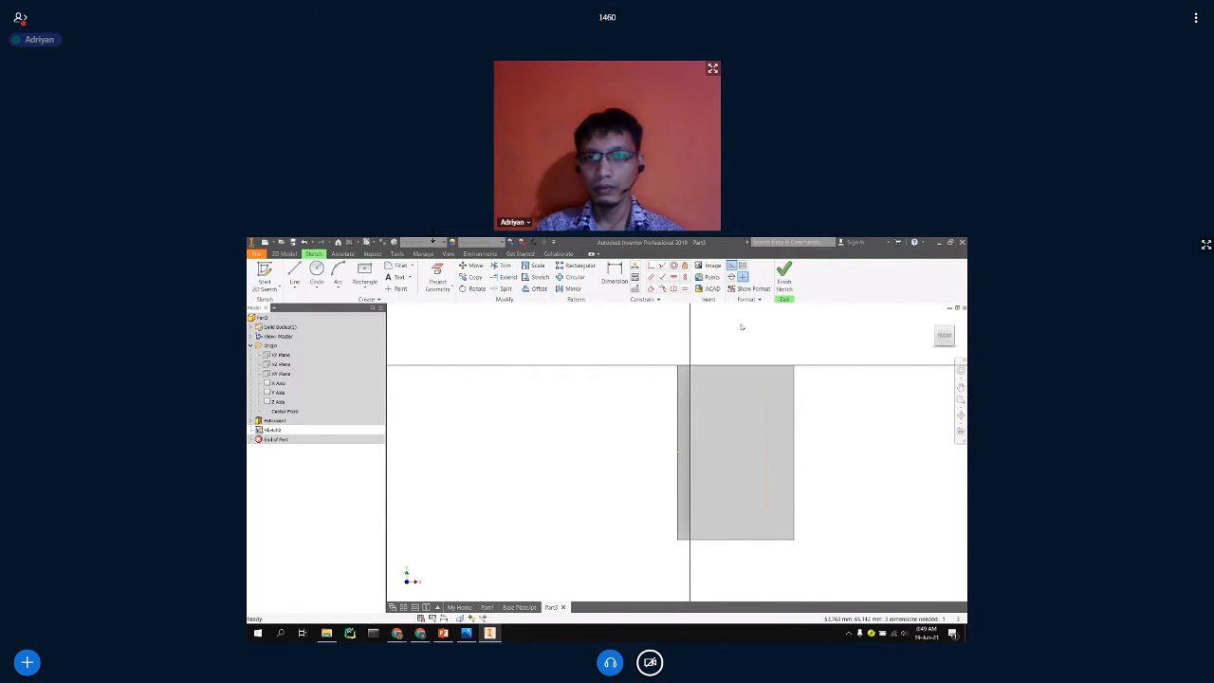
Draw a line from the midpoint of the notched long edge to the vertical construction line's midpoint and constrain it horizontal.
key("l")
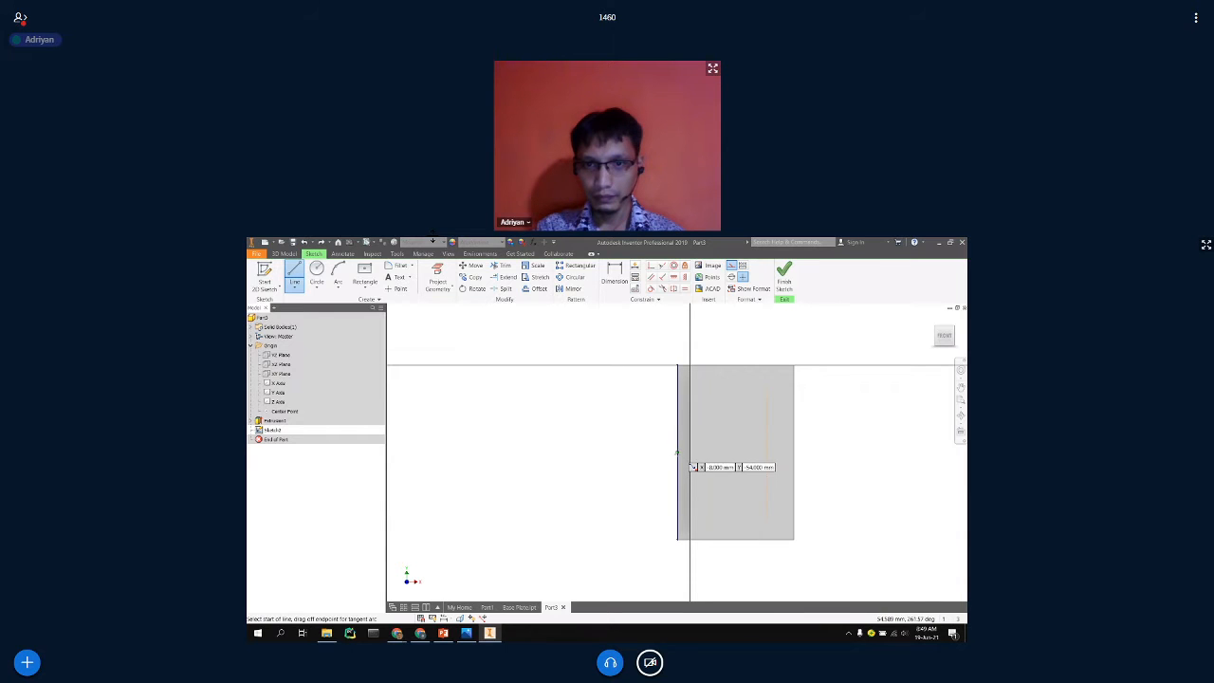
left_click(677, 451)
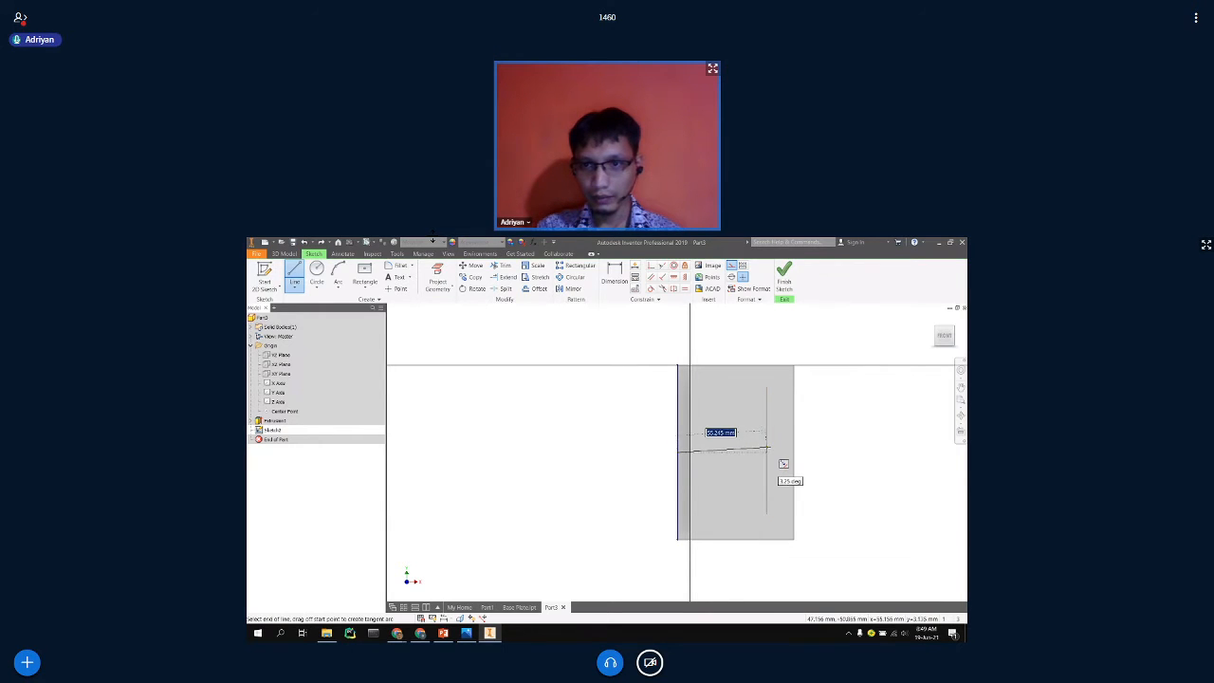
key("Escape")
key("Escape")
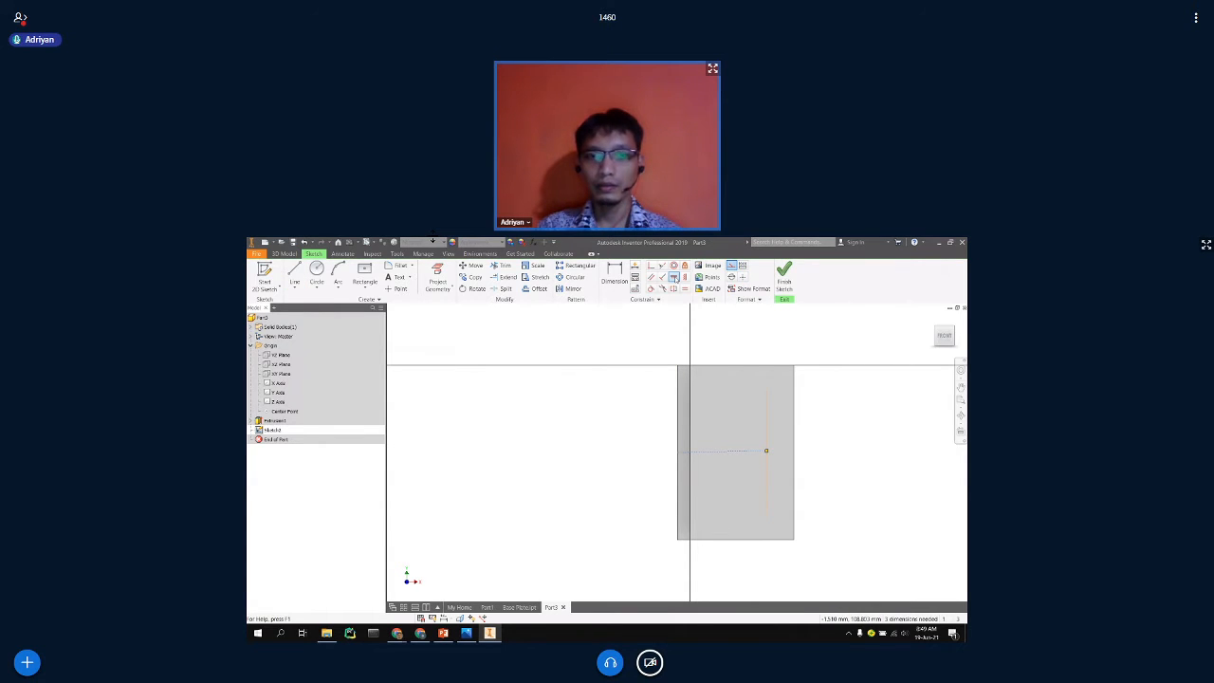
left_click(675, 279)
left_click(719, 451)
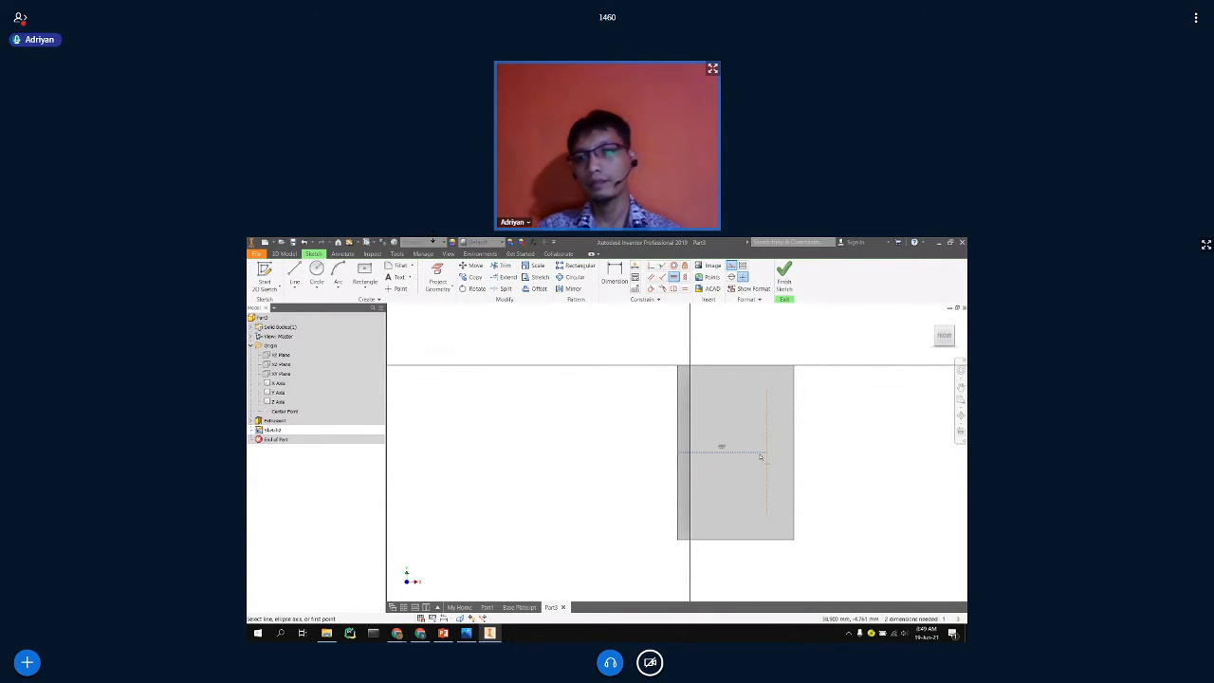
key("Escape")
Dimension the vertical construction line as 72 mm long per the reference drawing and 18 mm from the plate's nearest long edge.
key("d")
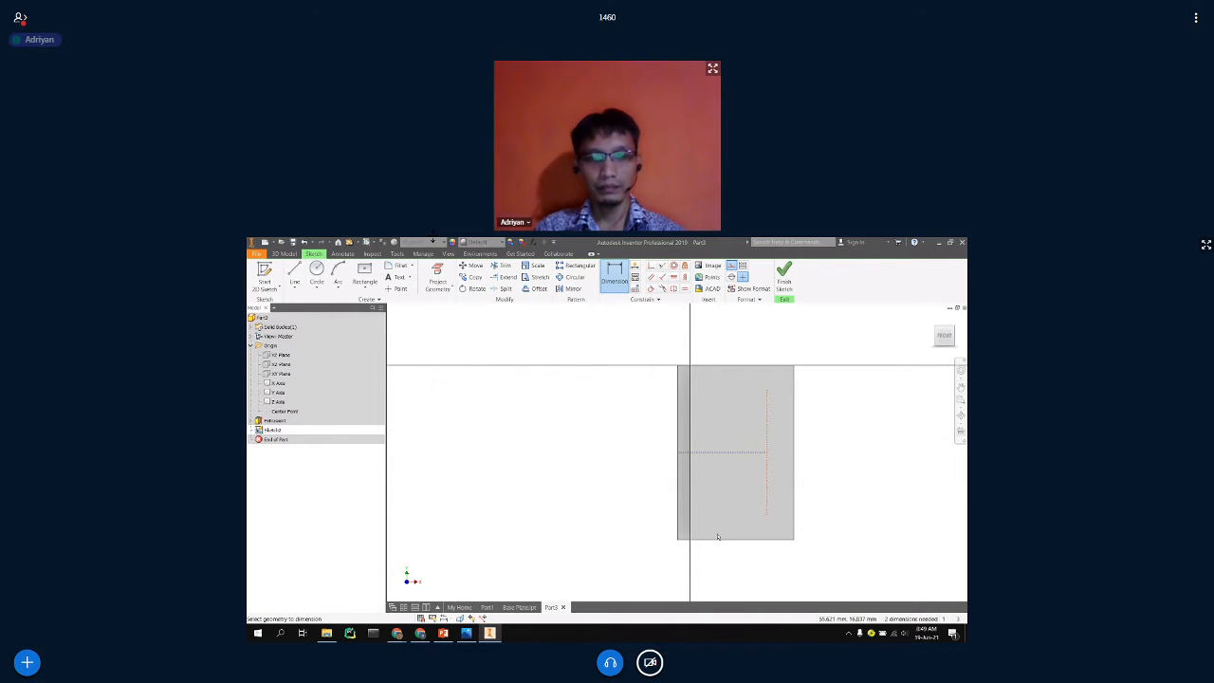
left_click(465, 632)
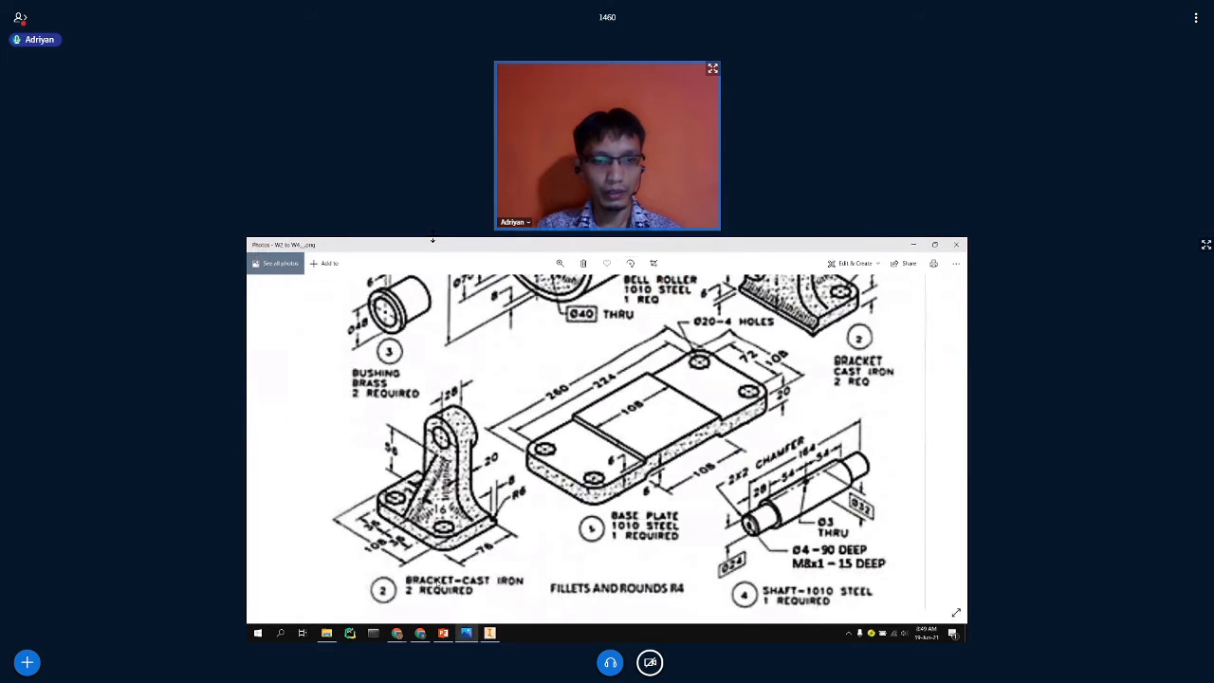
mouse_move(466, 632)
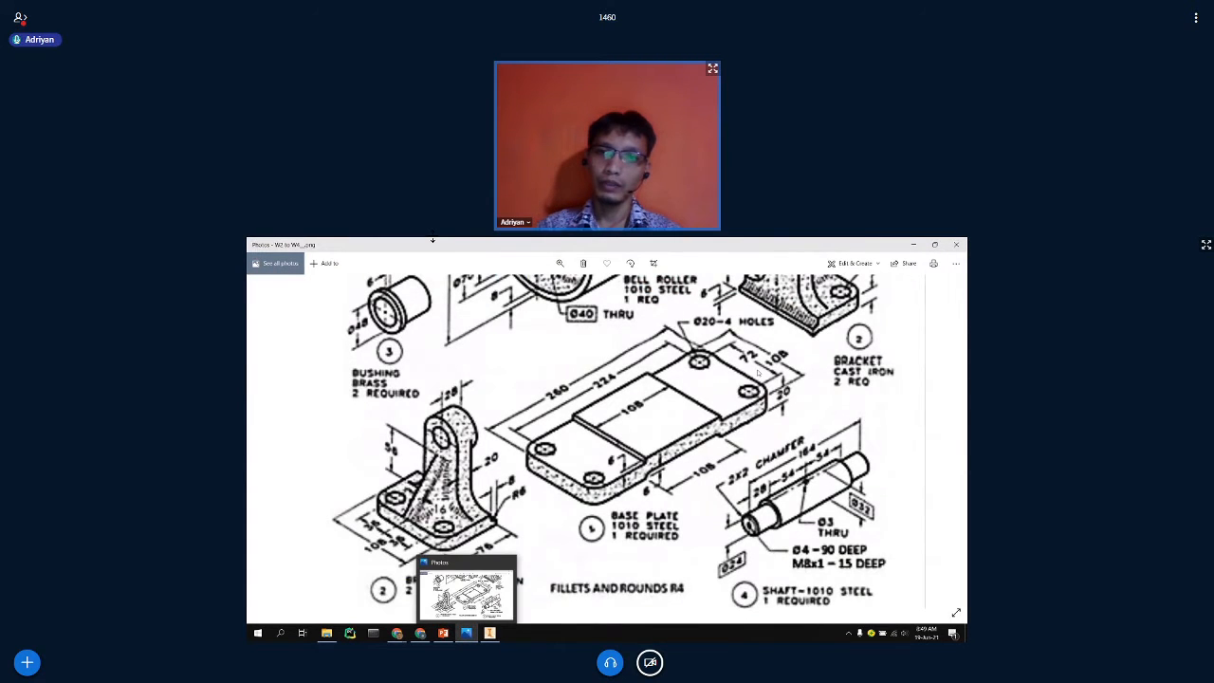
left_click(492, 634)
left_click(769, 433)
left_click(834, 436)
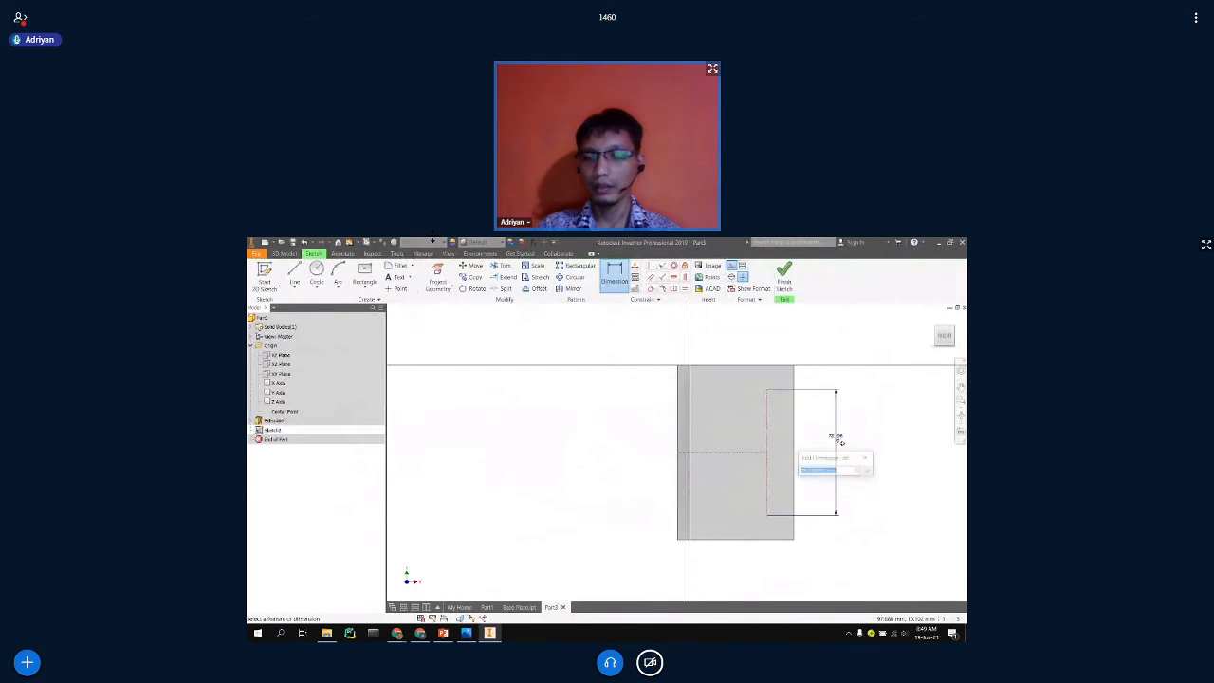
key("Return")
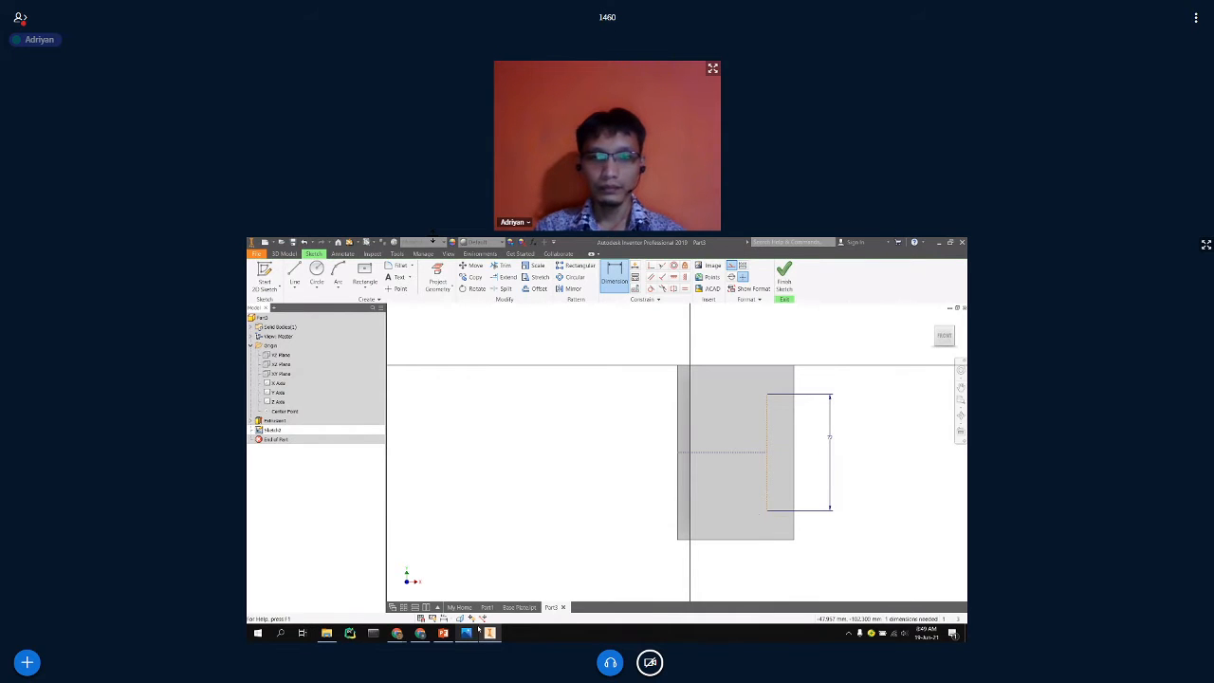
left_click(804, 418)
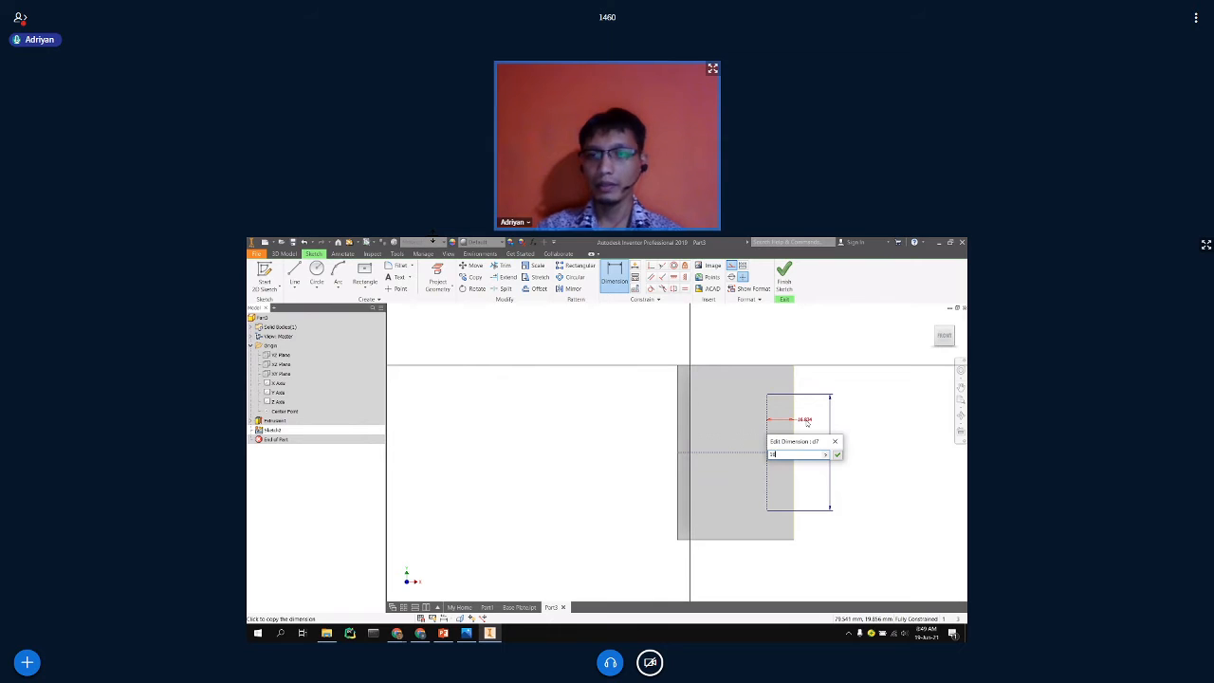
key("Return")
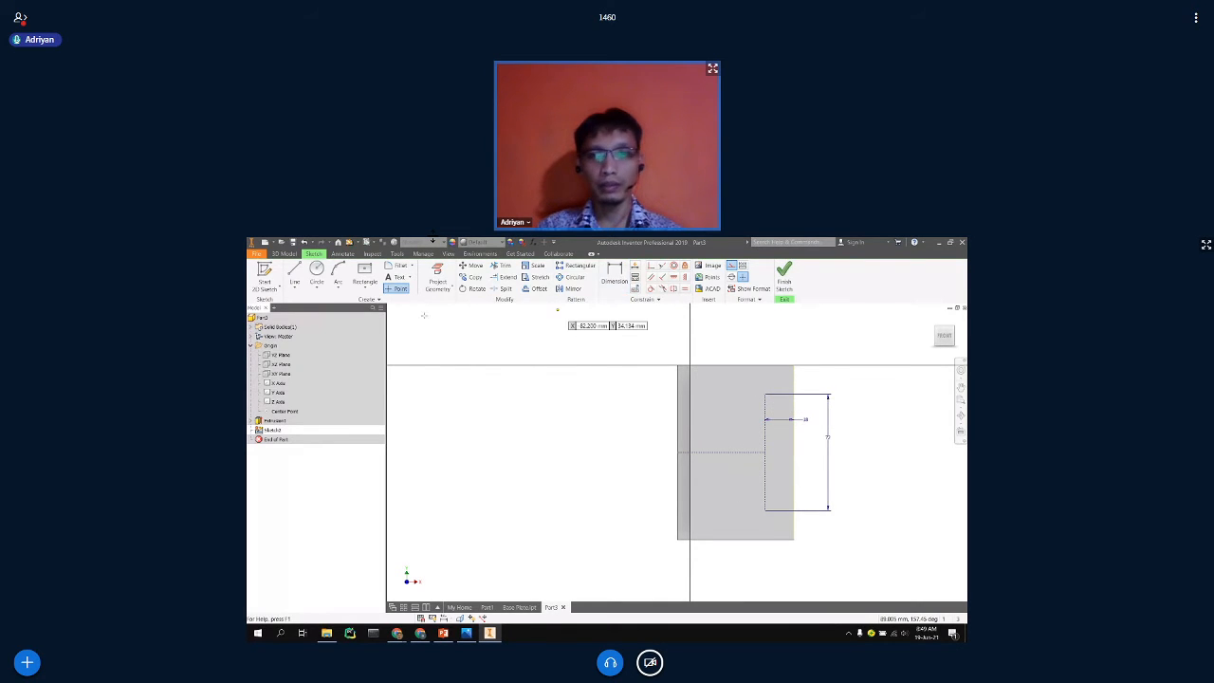
Place points at both ends of the vertical construction line, finish the sketch, and create size 20 ISO Metric tapped holes at them.
left_click(766, 394)
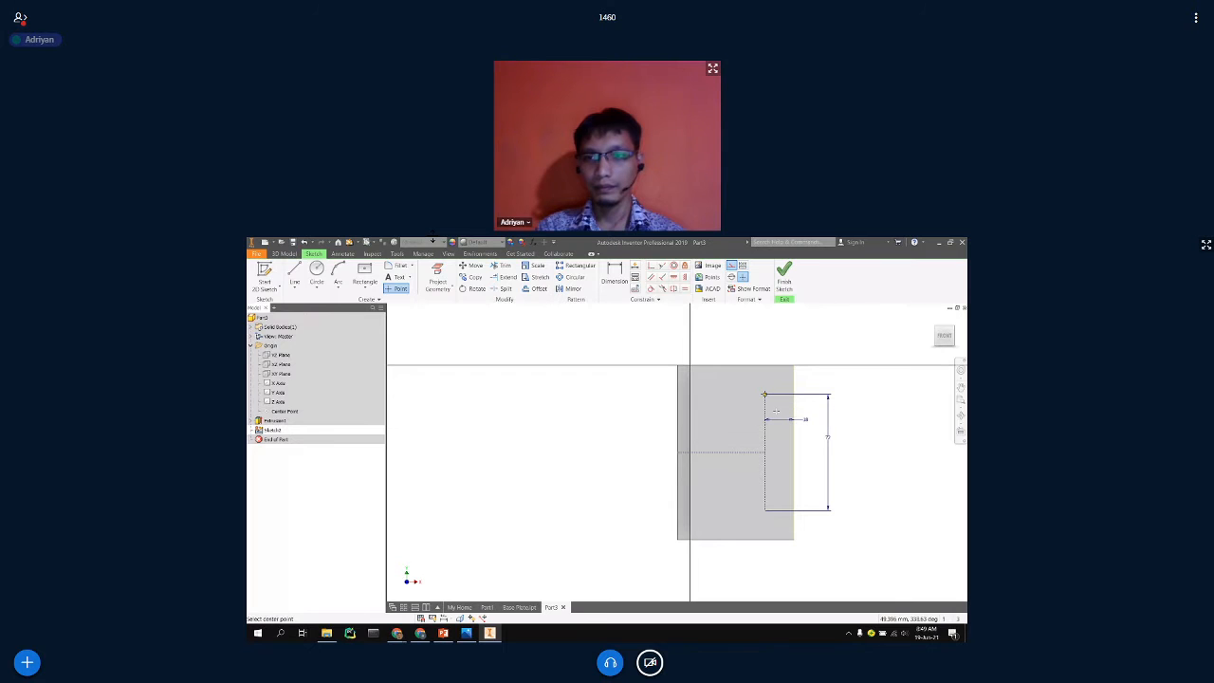
left_click(765, 510)
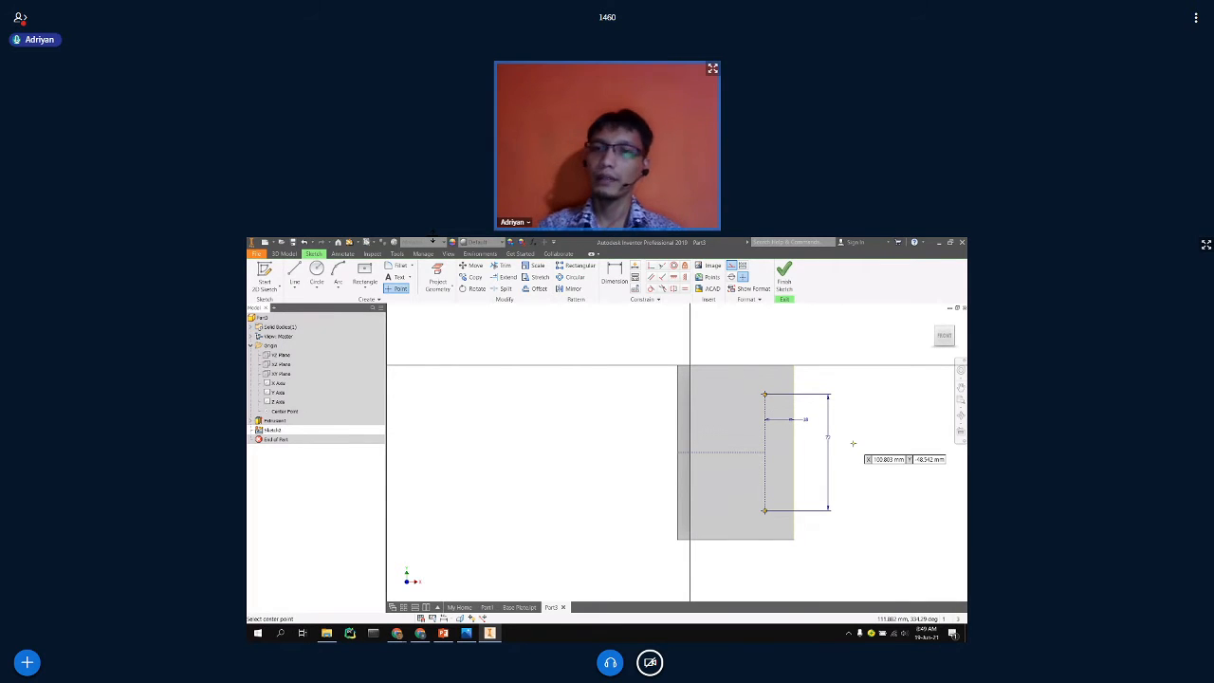
left_click(783, 275)
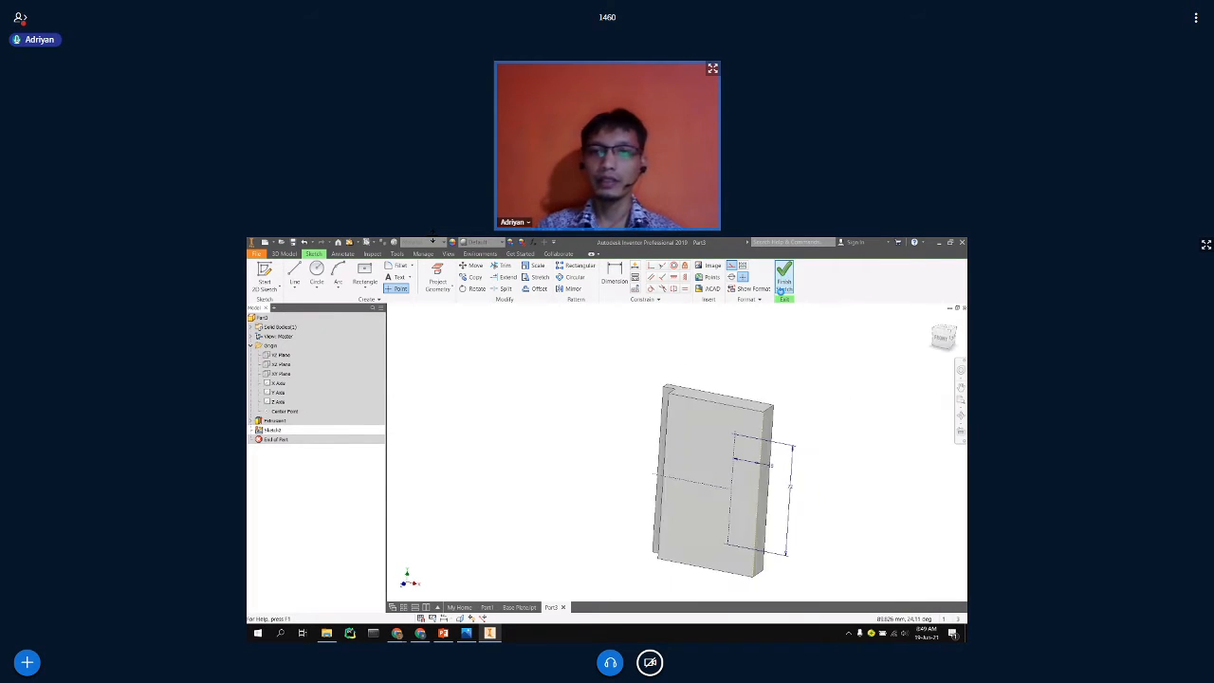
left_click(435, 275)
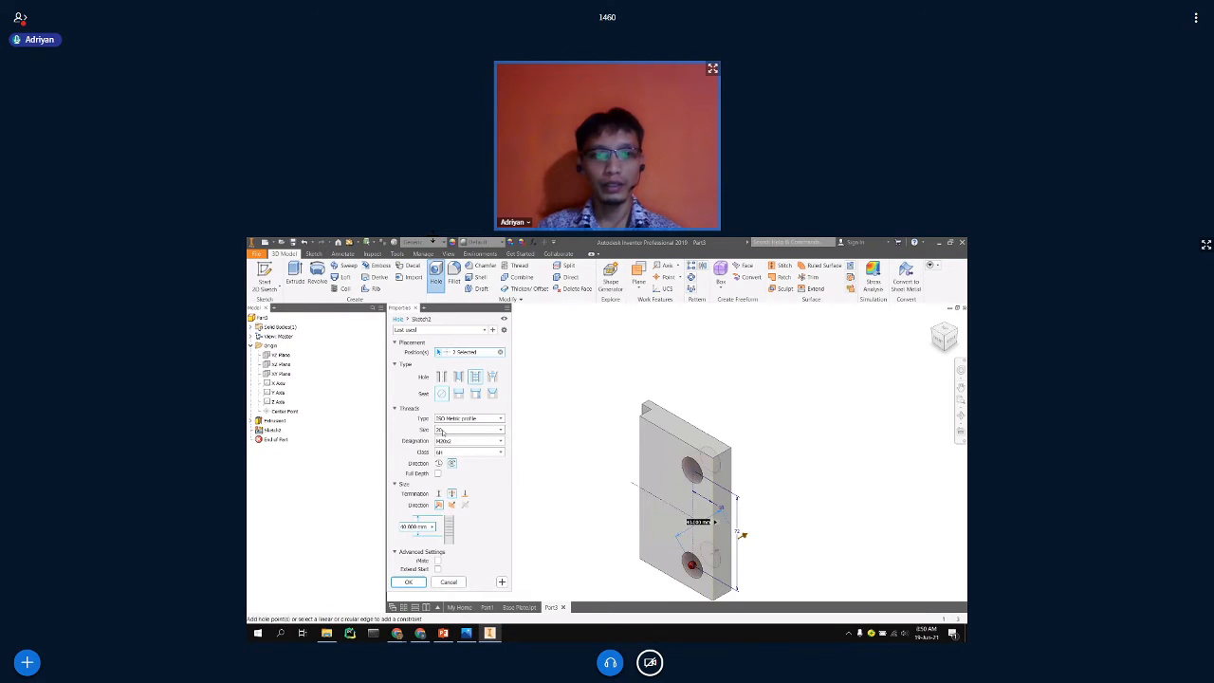
left_click(408, 581)
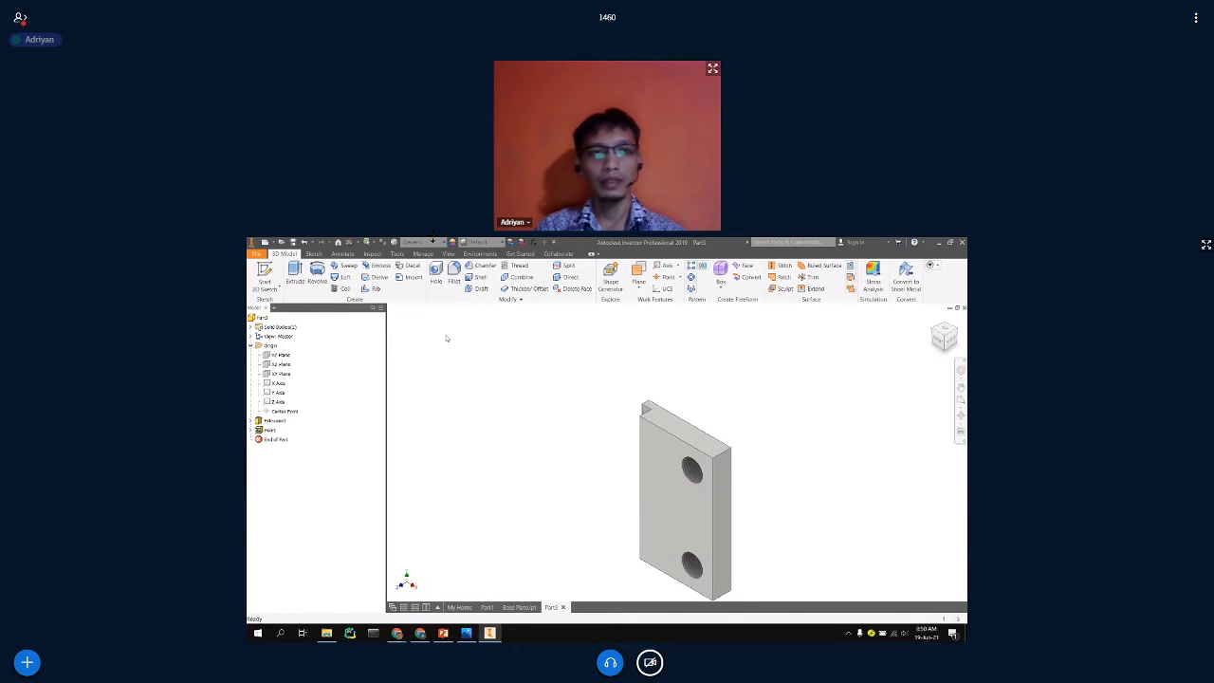
Fillet the plate's two outer corner edges beside the holes with an 18 mm radius.
left_click(453, 277)
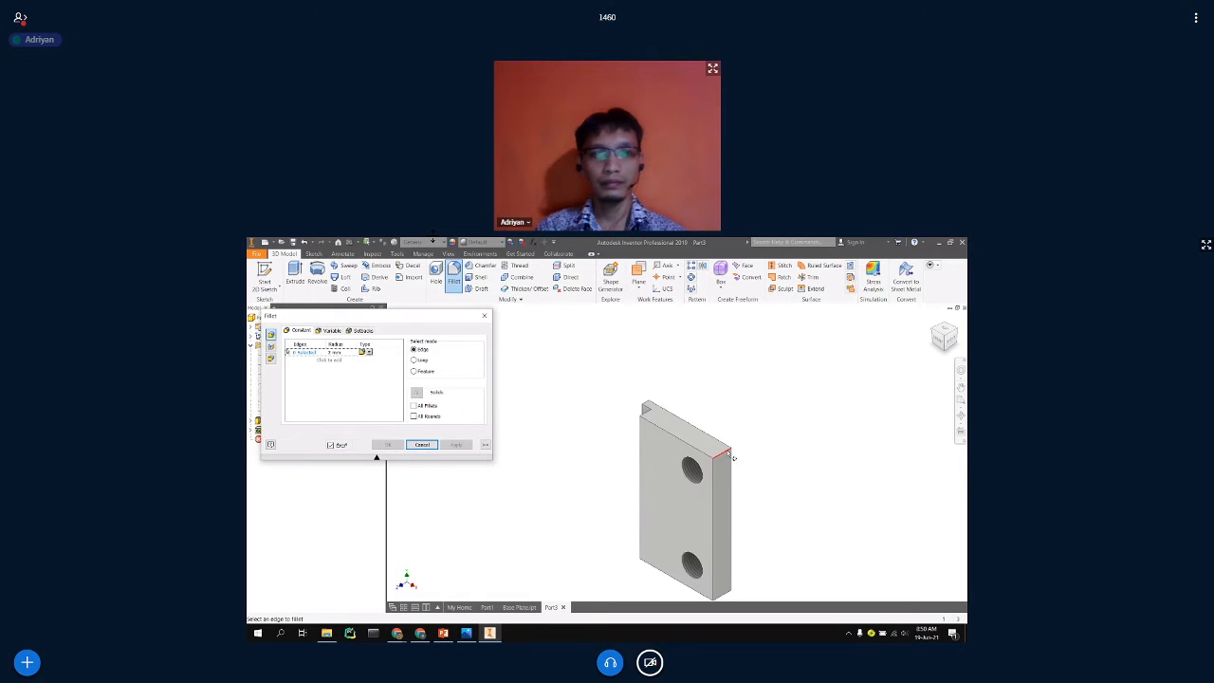
left_click(729, 456)
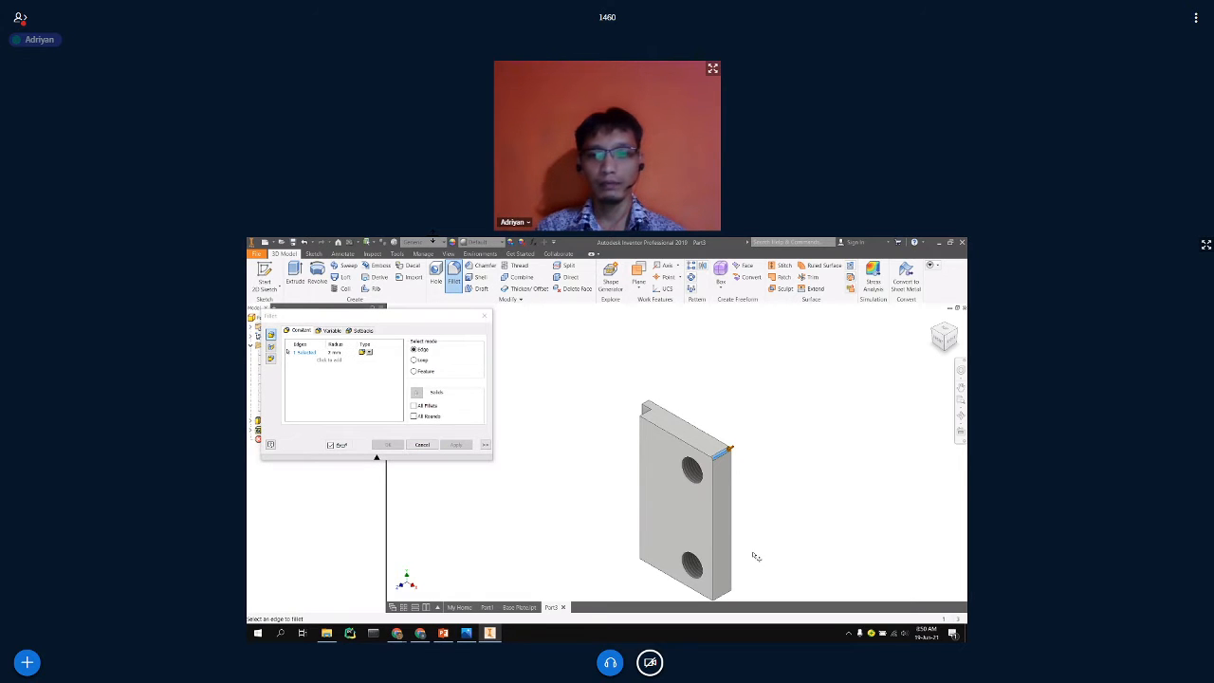
left_click(726, 597)
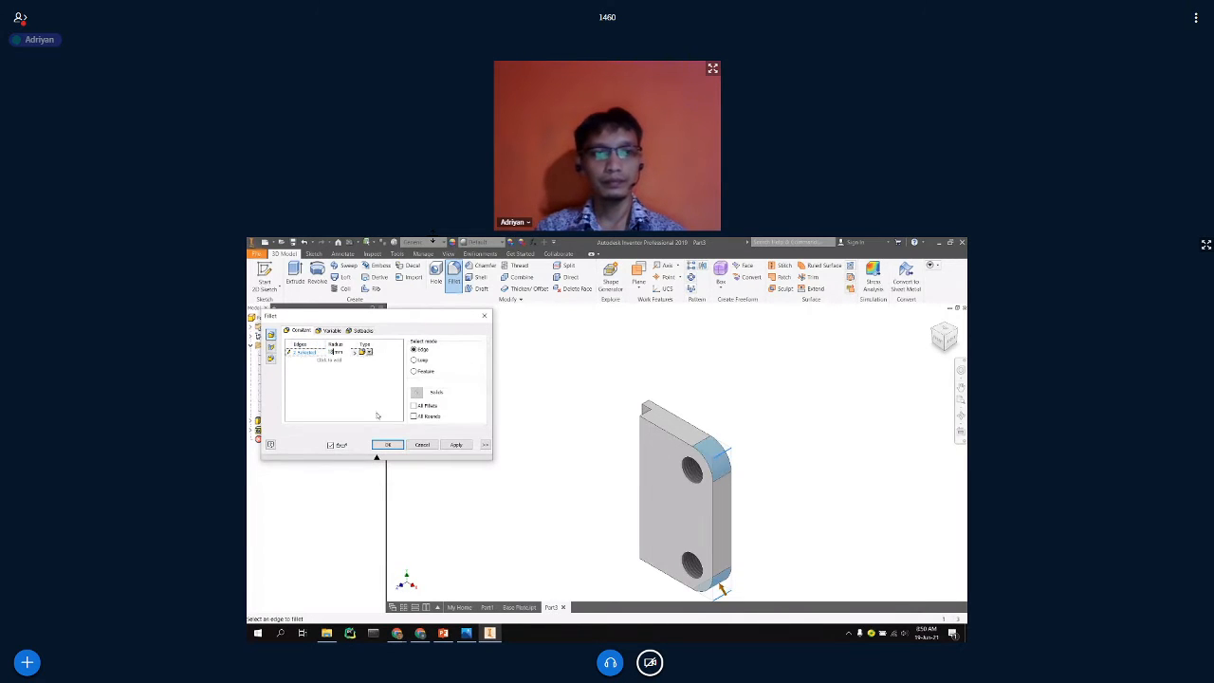
left_click(387, 444)
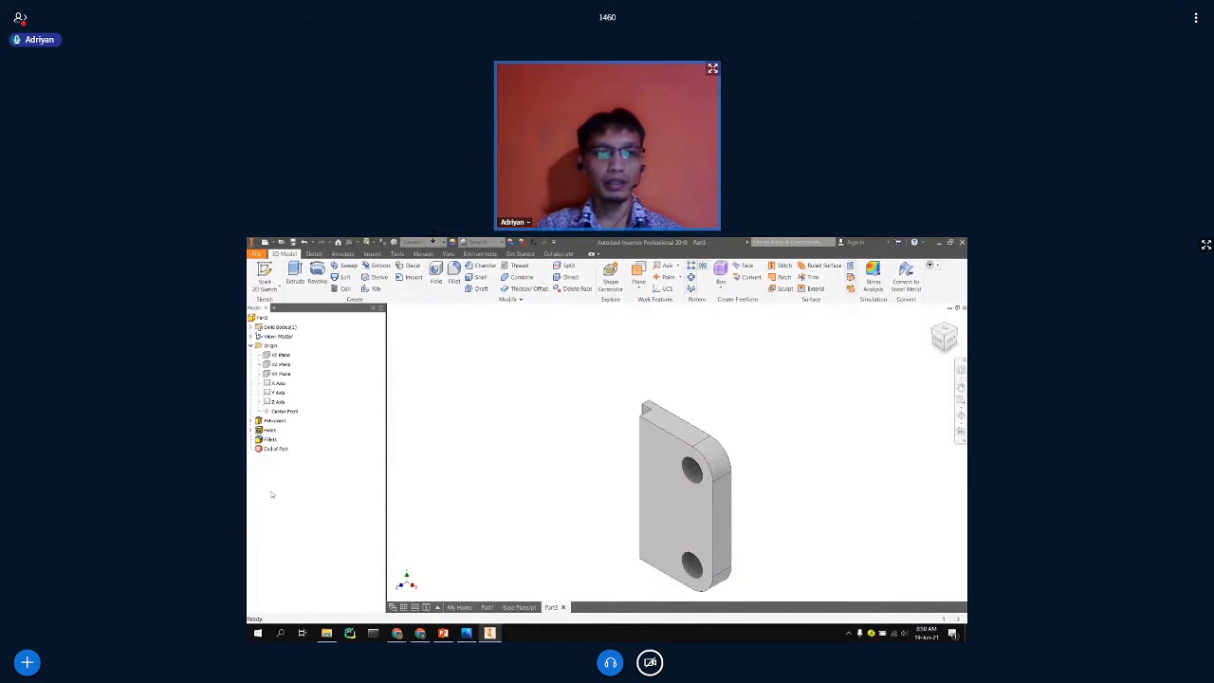
Examine both views of the cast iron bracket in the reference drawing for the upright's dimensions.
left_click(467, 630)
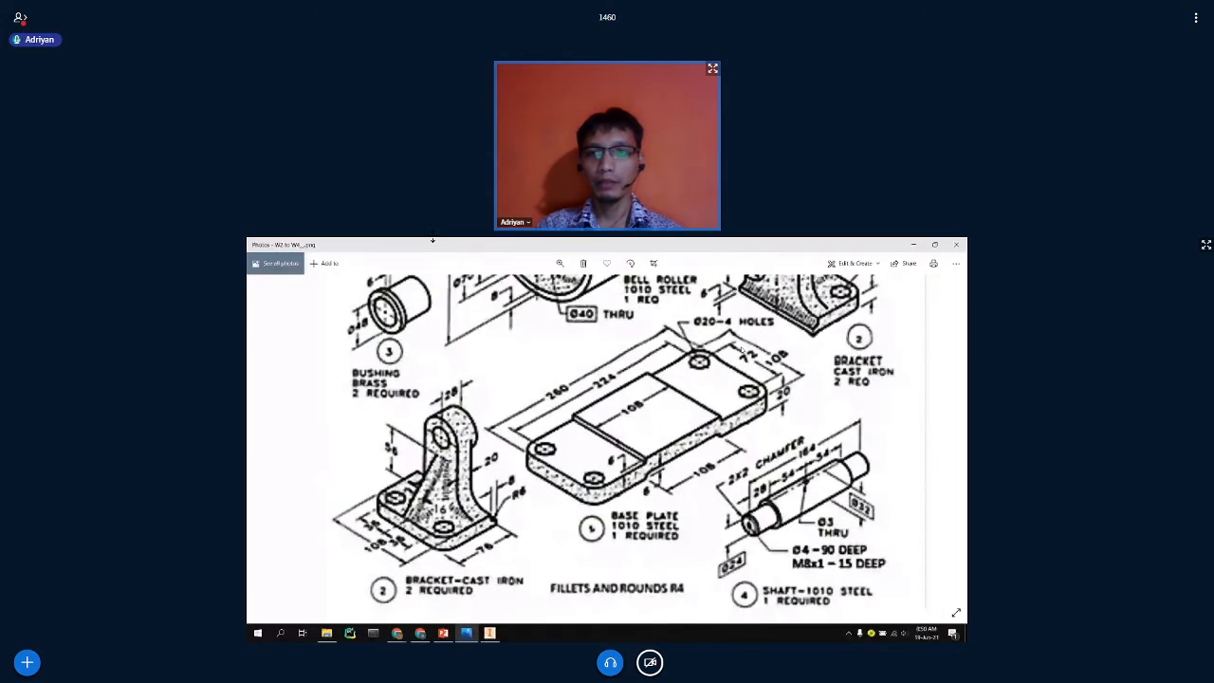
scroll(743, 349, "up", 3)
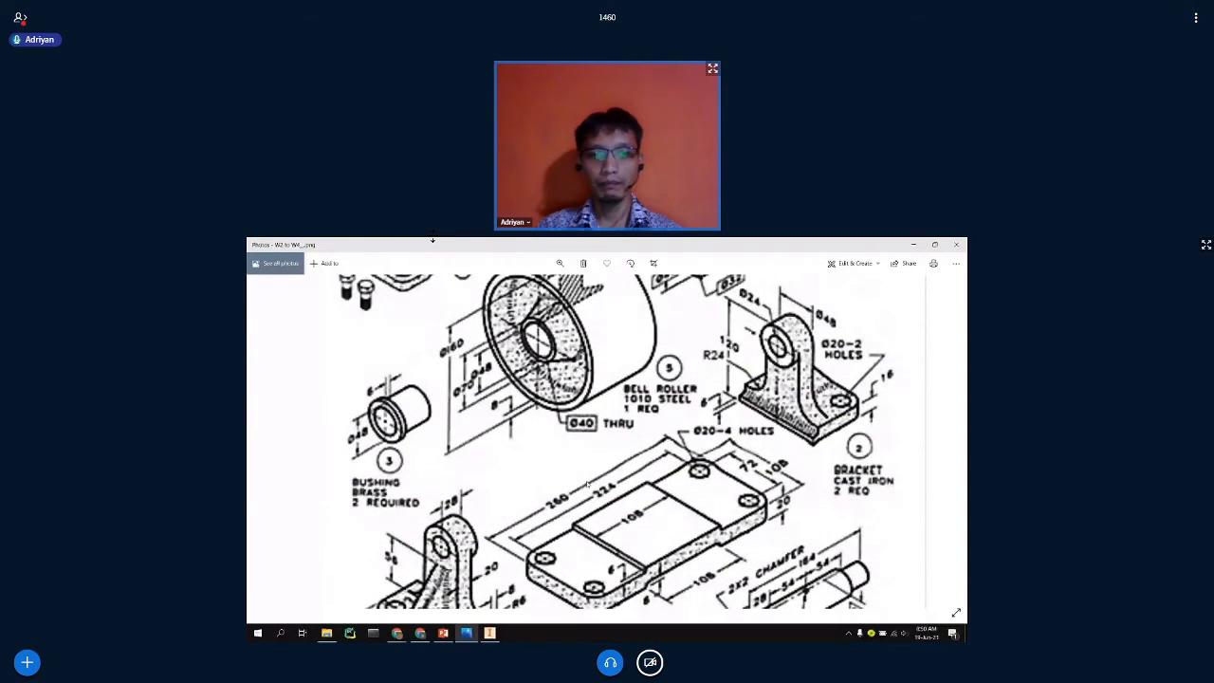
scroll(588, 484, "down", 2)
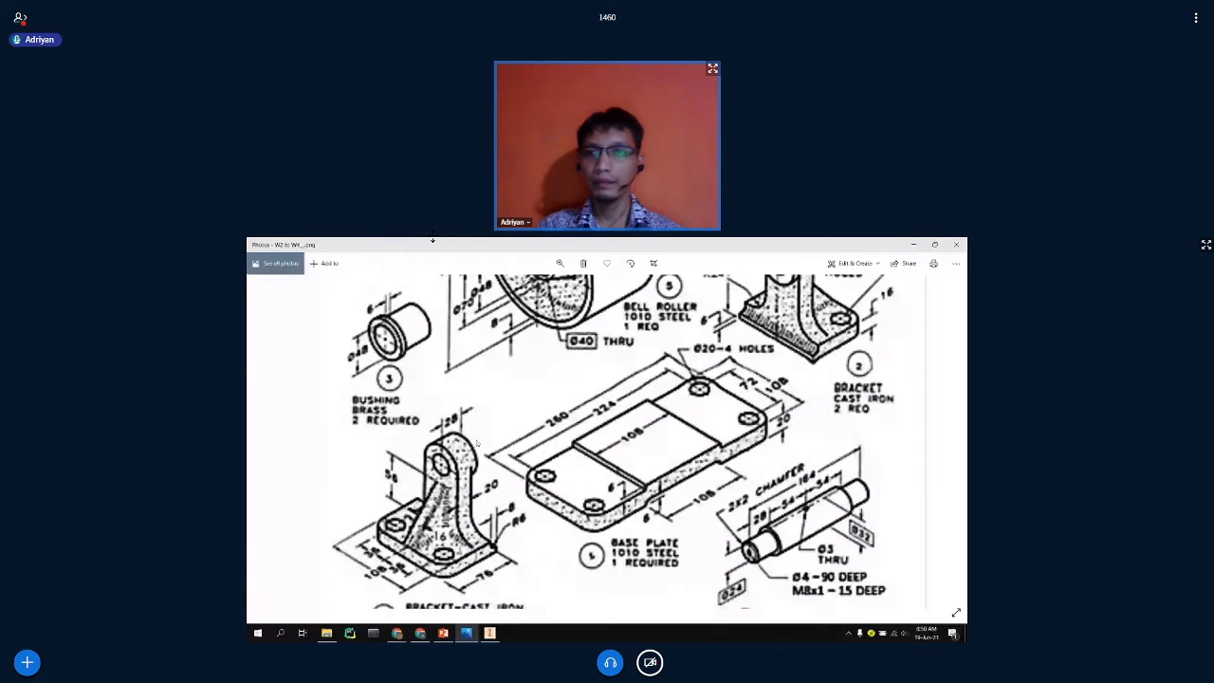
scroll(477, 443, "up", 2)
scroll(643, 533, "up", 1)
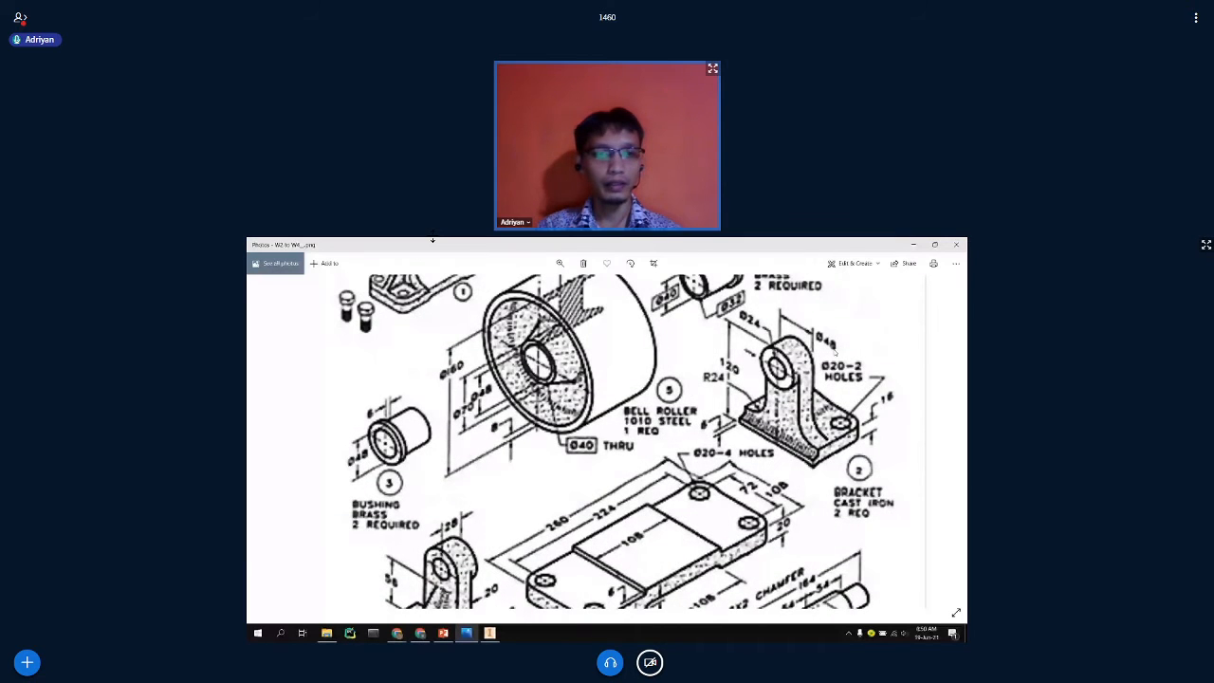
scroll(834, 351, "down", 3)
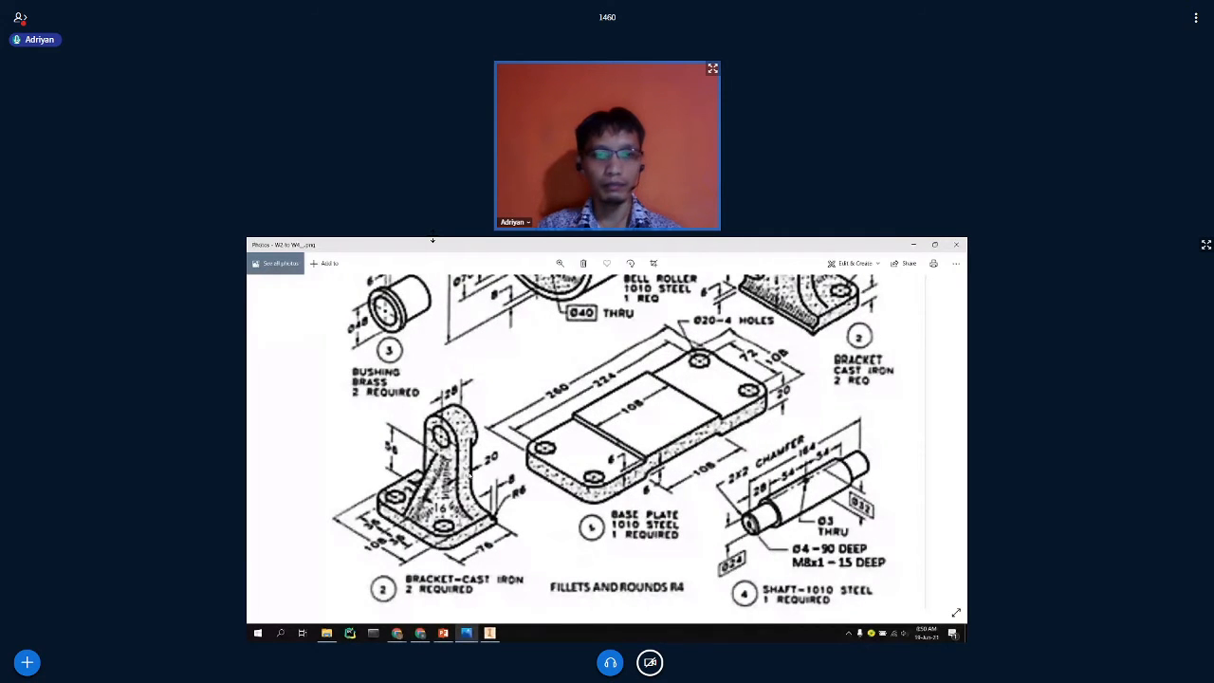
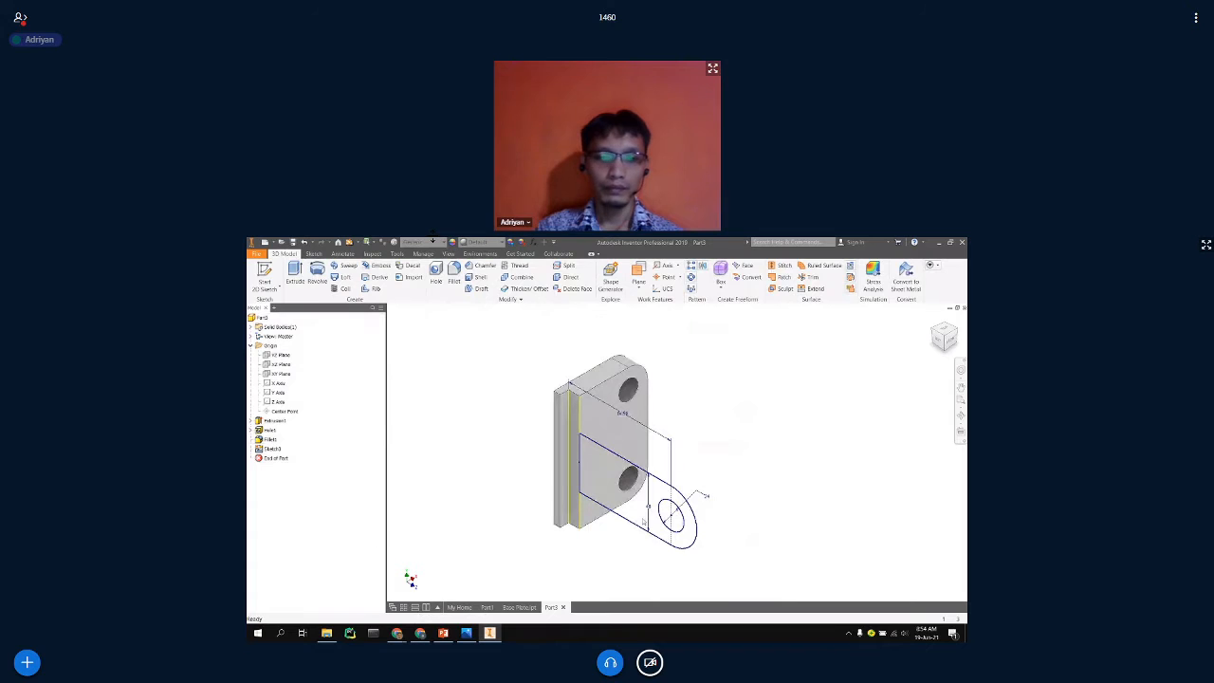
left_click(466, 633)
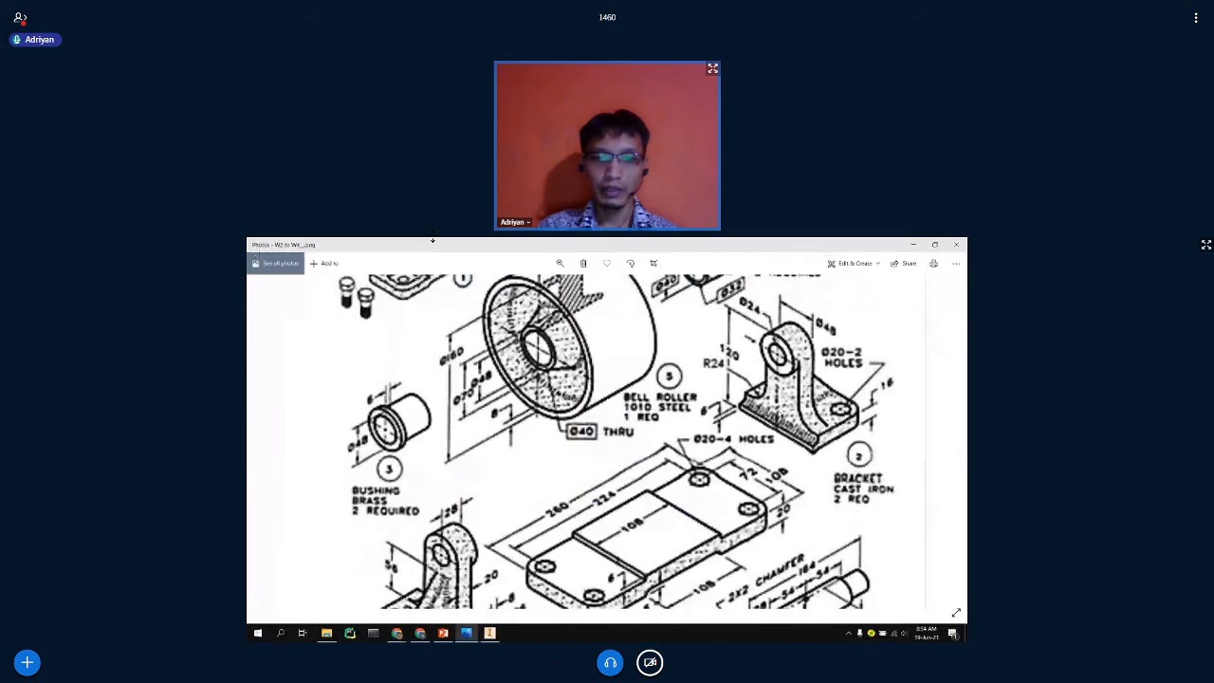
Extrude the upright's profile around its hole 20 mm in the reversed direction, across the base plate, per the reference drawing.
mouse_move(454, 515)
left_mouse_down()
mouse_move(471, 418)
mouse_move(463, 393)
left_mouse_up()
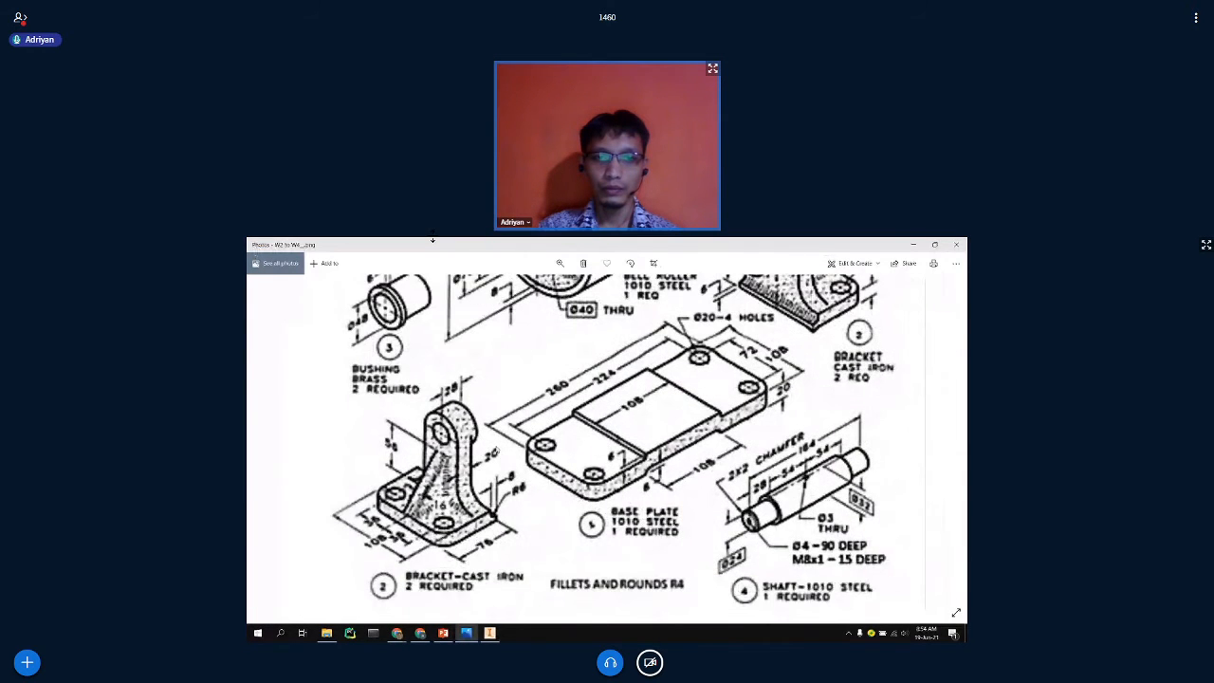
left_click(489, 633)
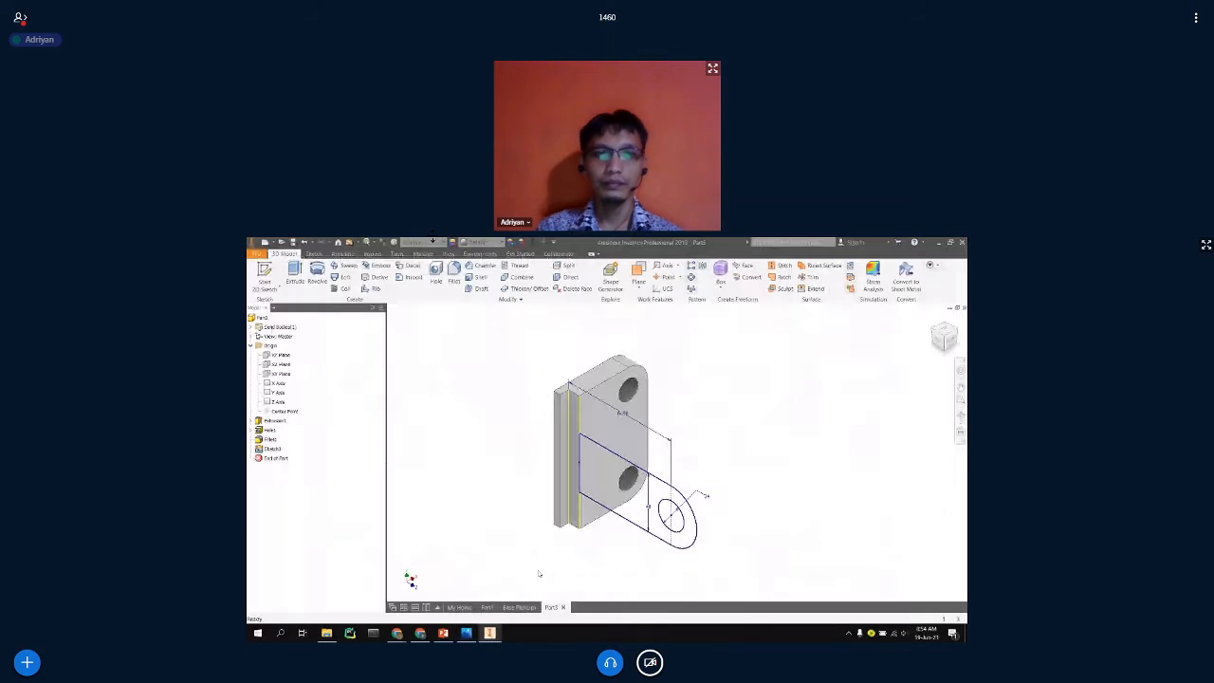
left_click(295, 275)
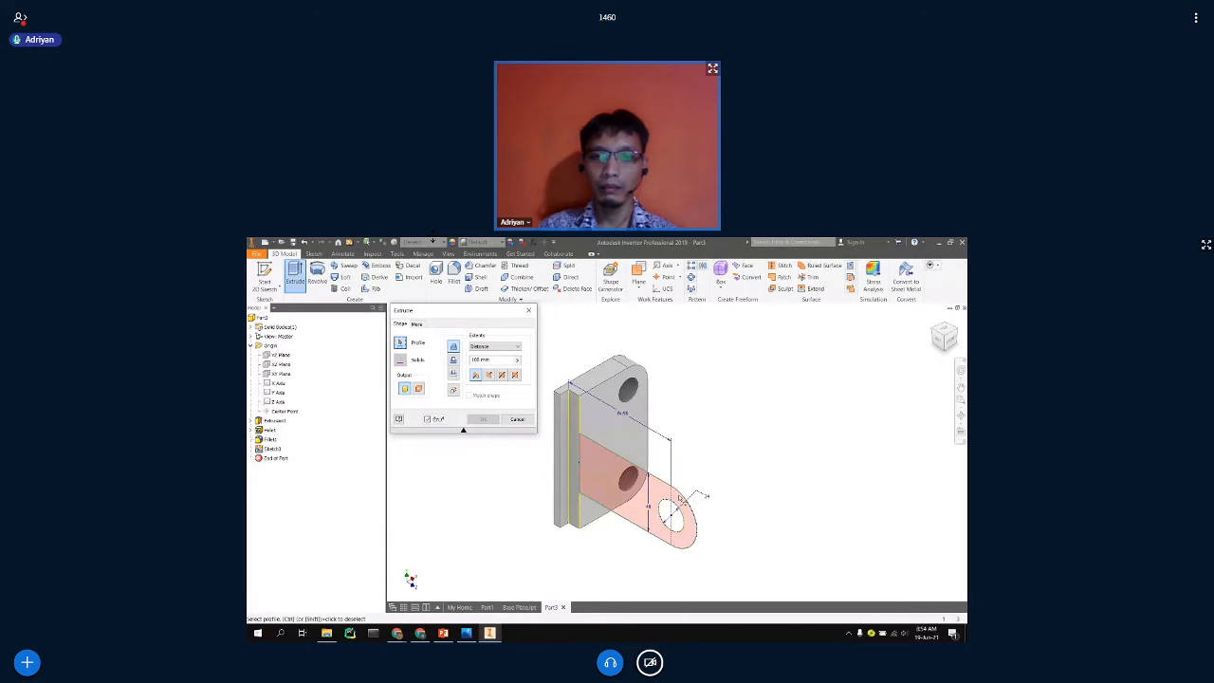
left_click(679, 499)
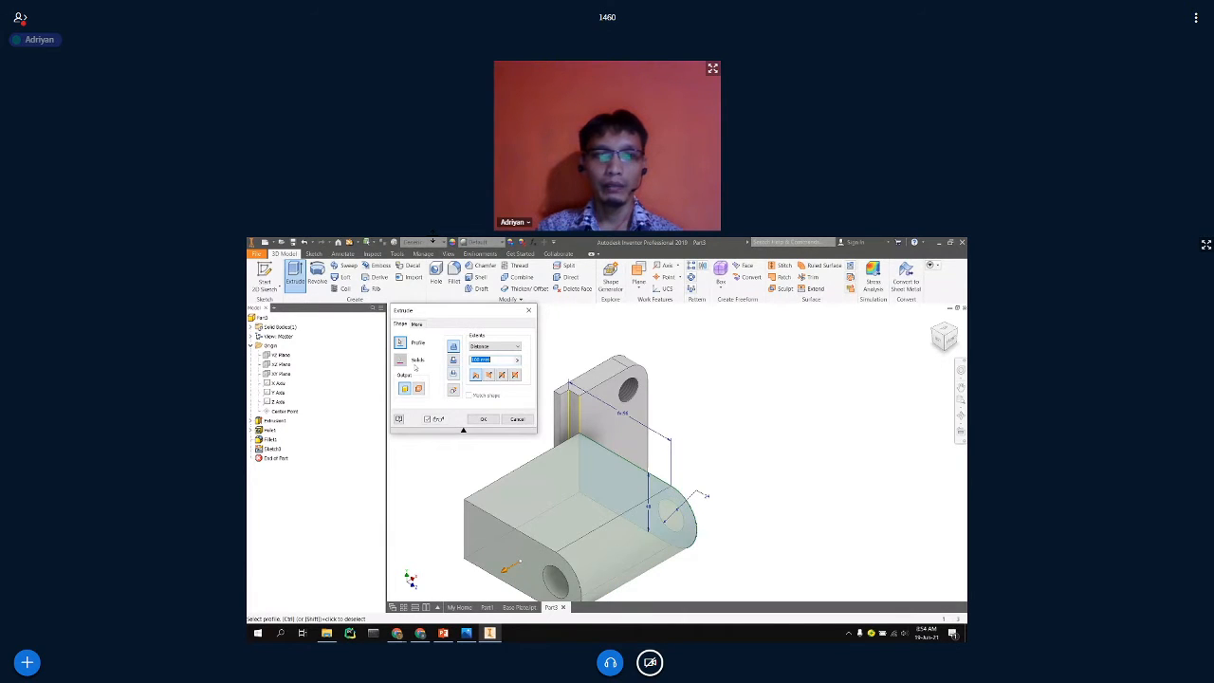
left_click(489, 375)
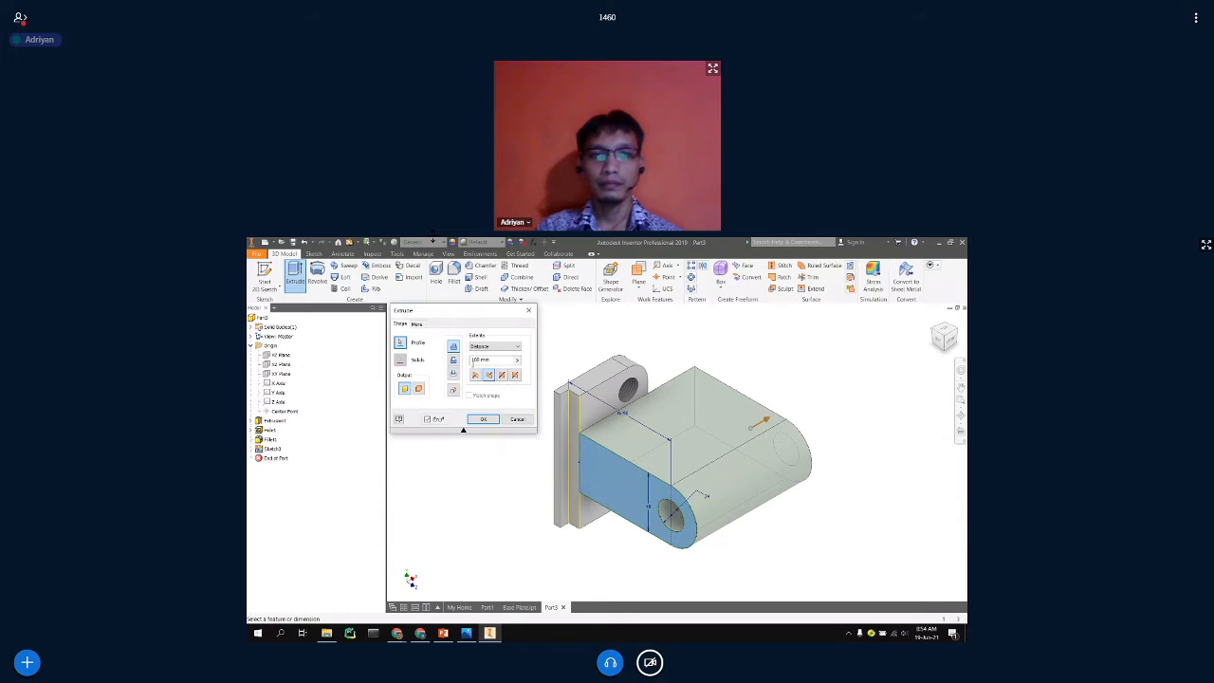
double_click(479, 359)
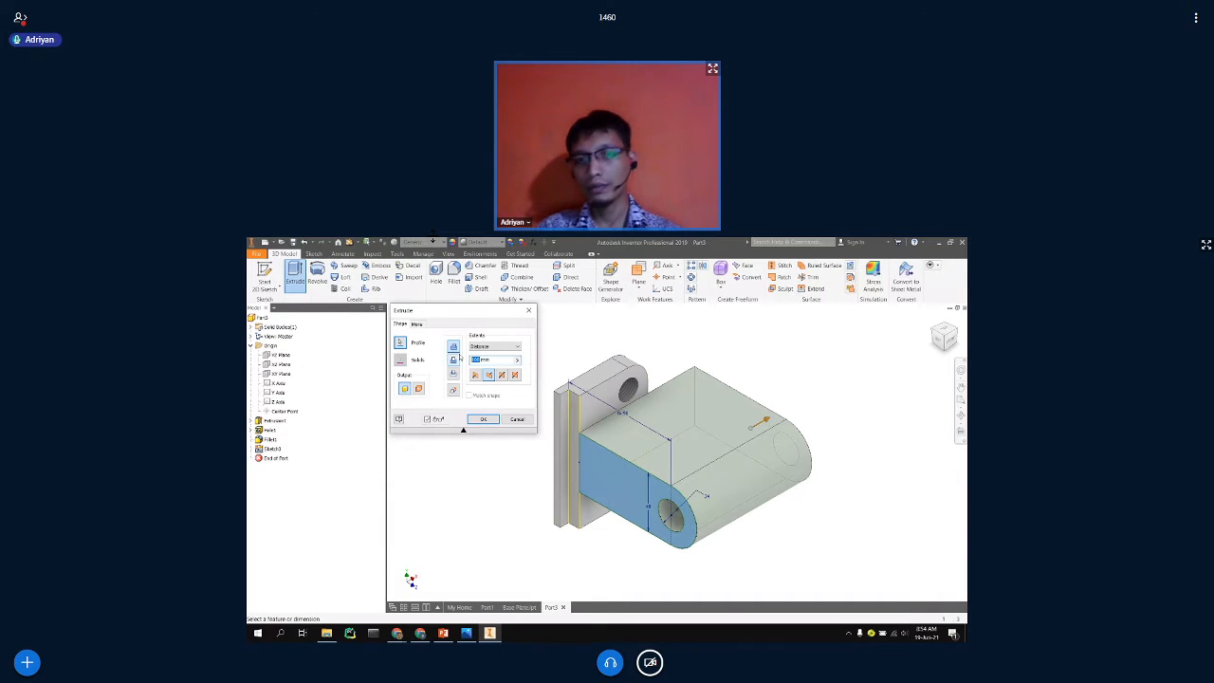
type("20")
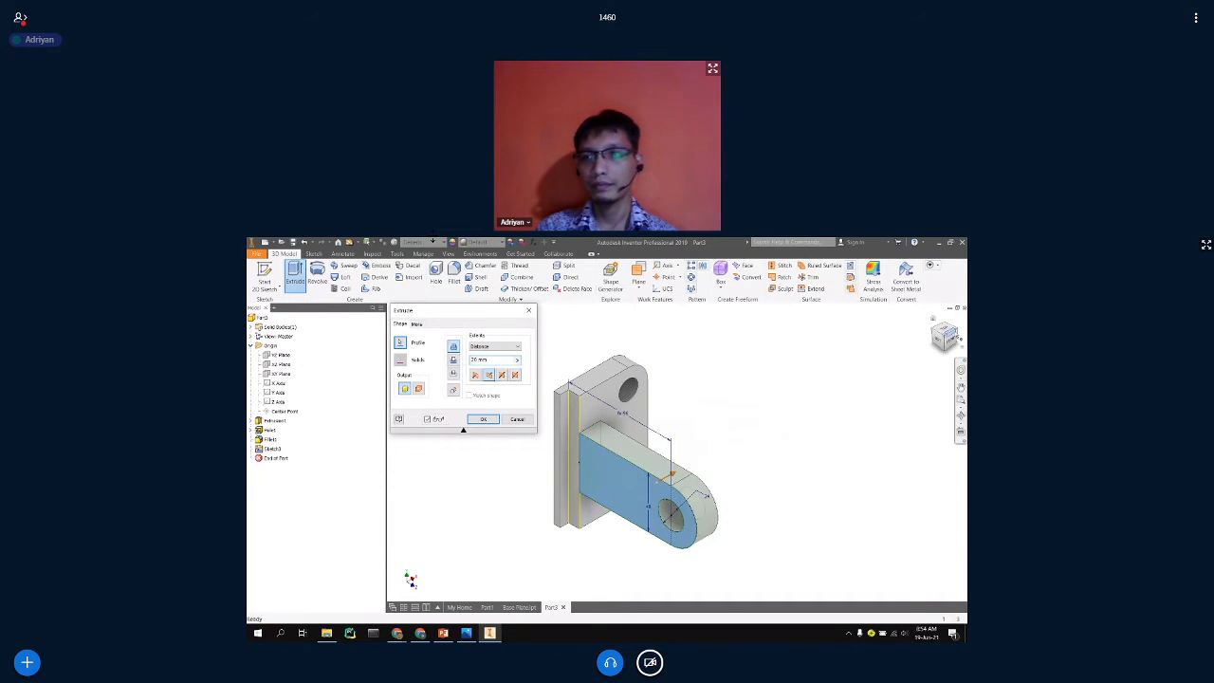
left_click(958, 338)
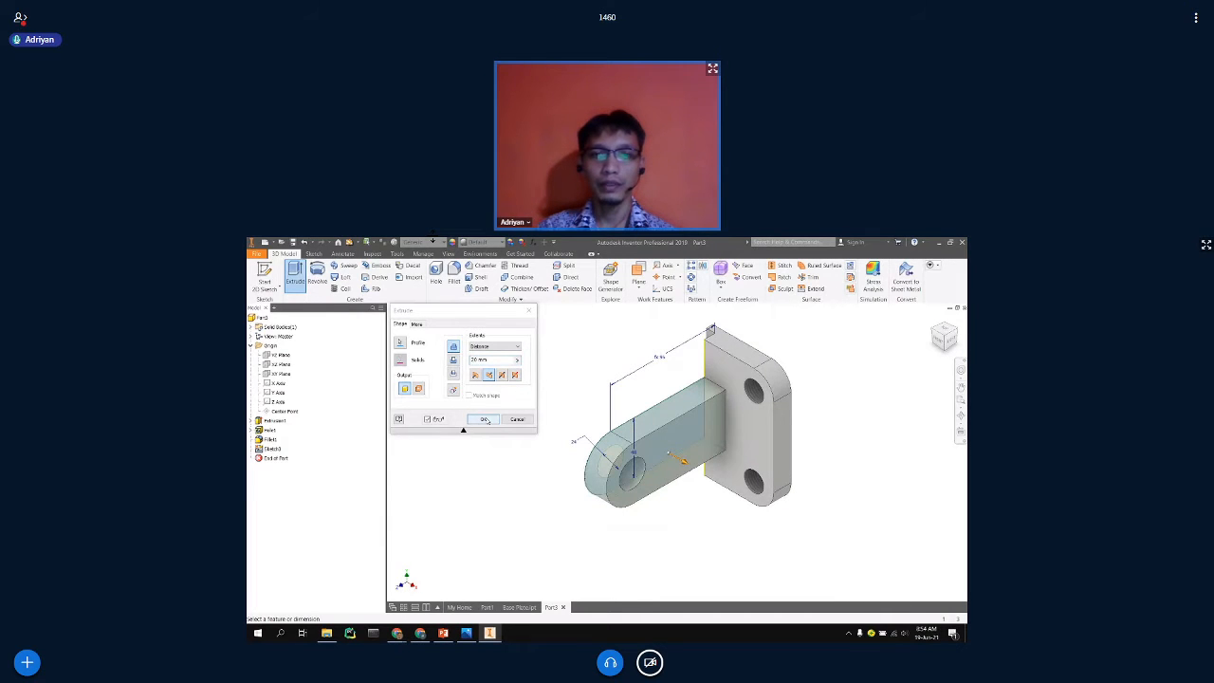
left_click(483, 419)
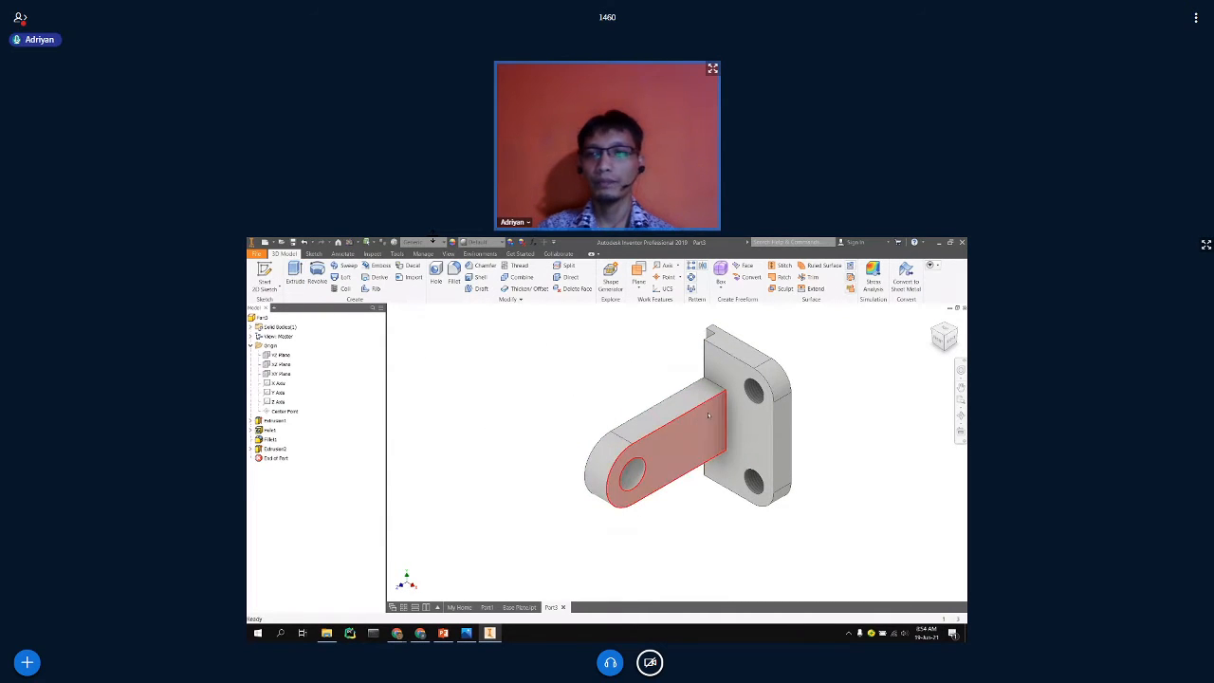
left_click(942, 338)
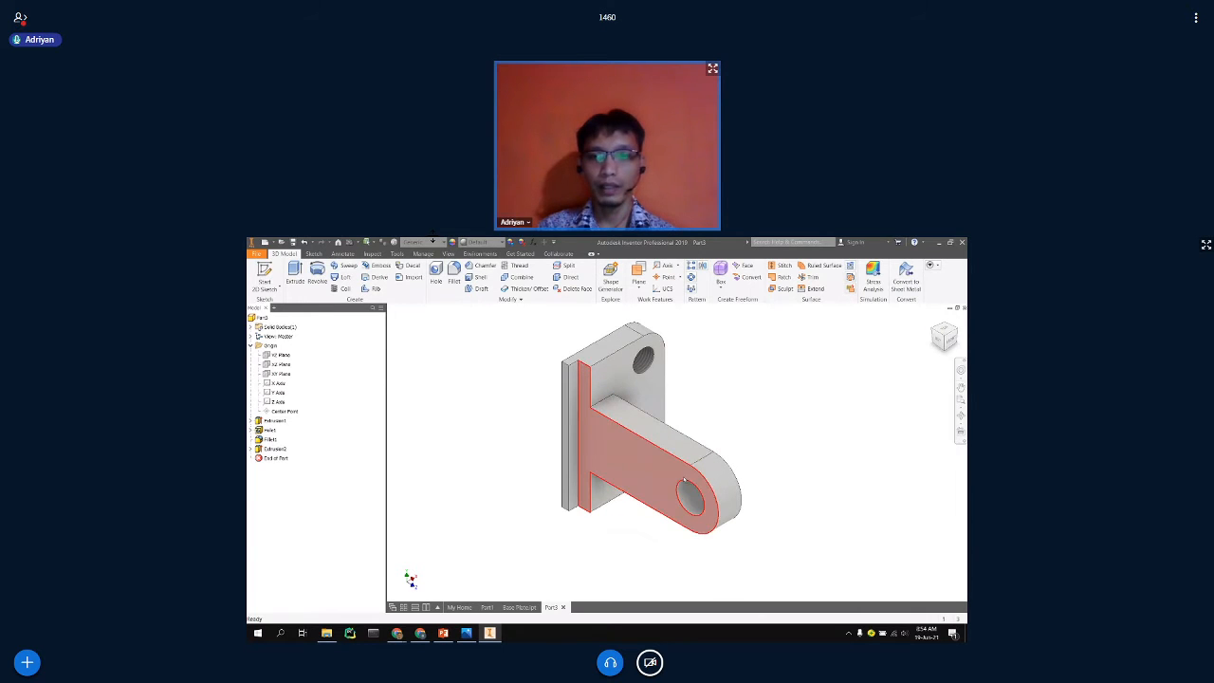
Check the bracket's boss in the reference drawing, start a sketch on the upright's flush side face, and project the hole's edge.
mouse_move(444, 636)
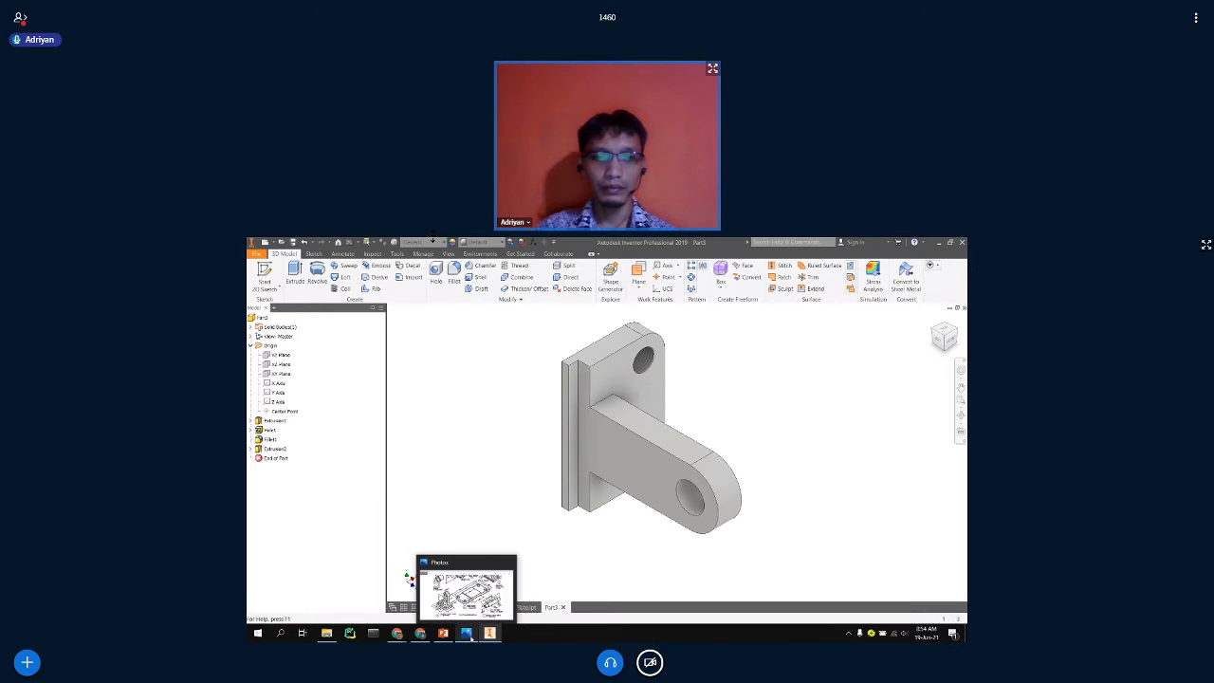
left_click(468, 633)
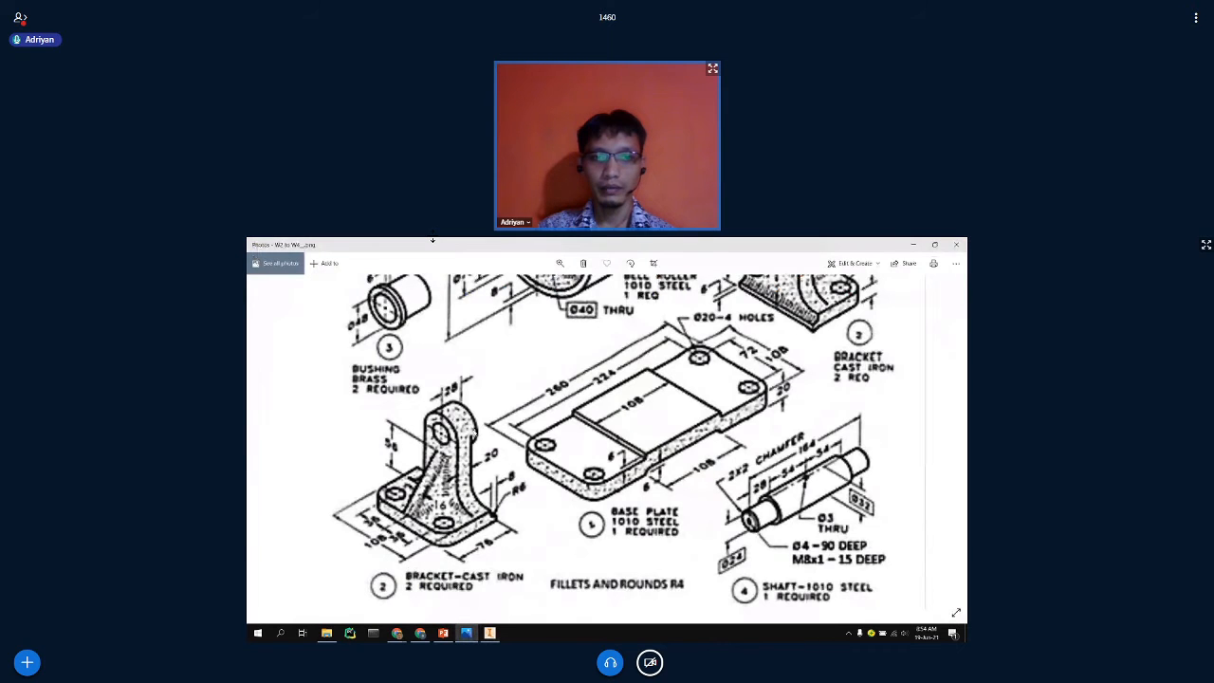
scroll(474, 433, "up", 2)
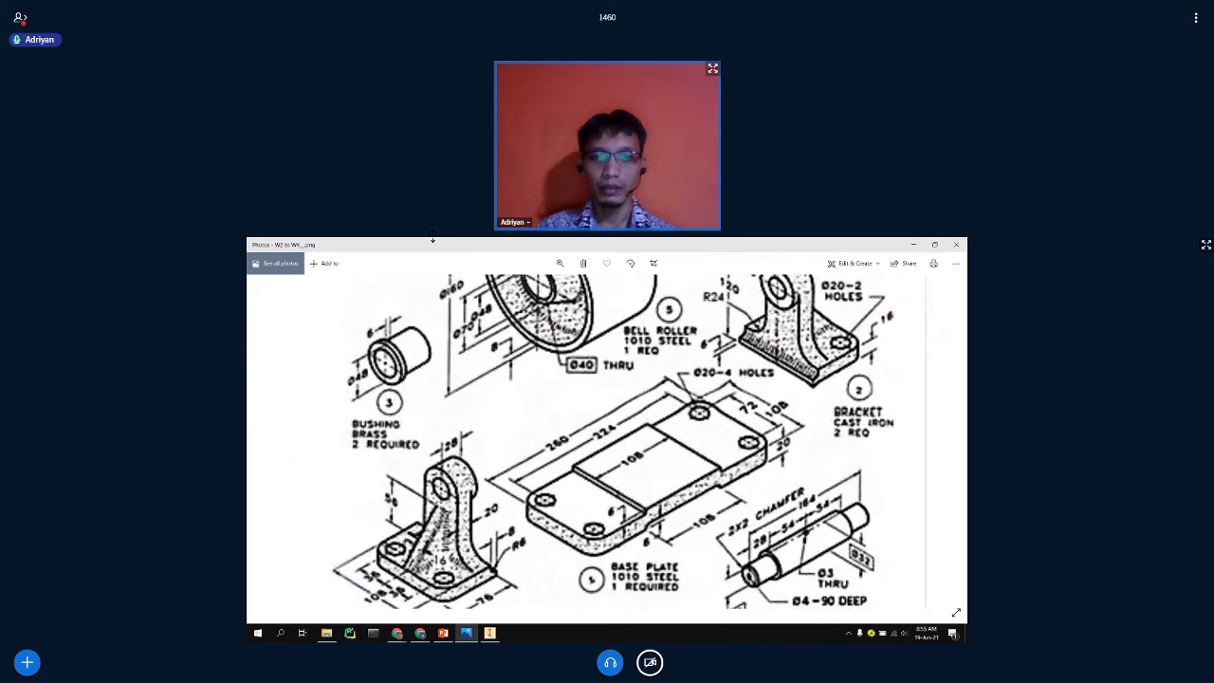
left_click_drag(741, 342, 725, 396)
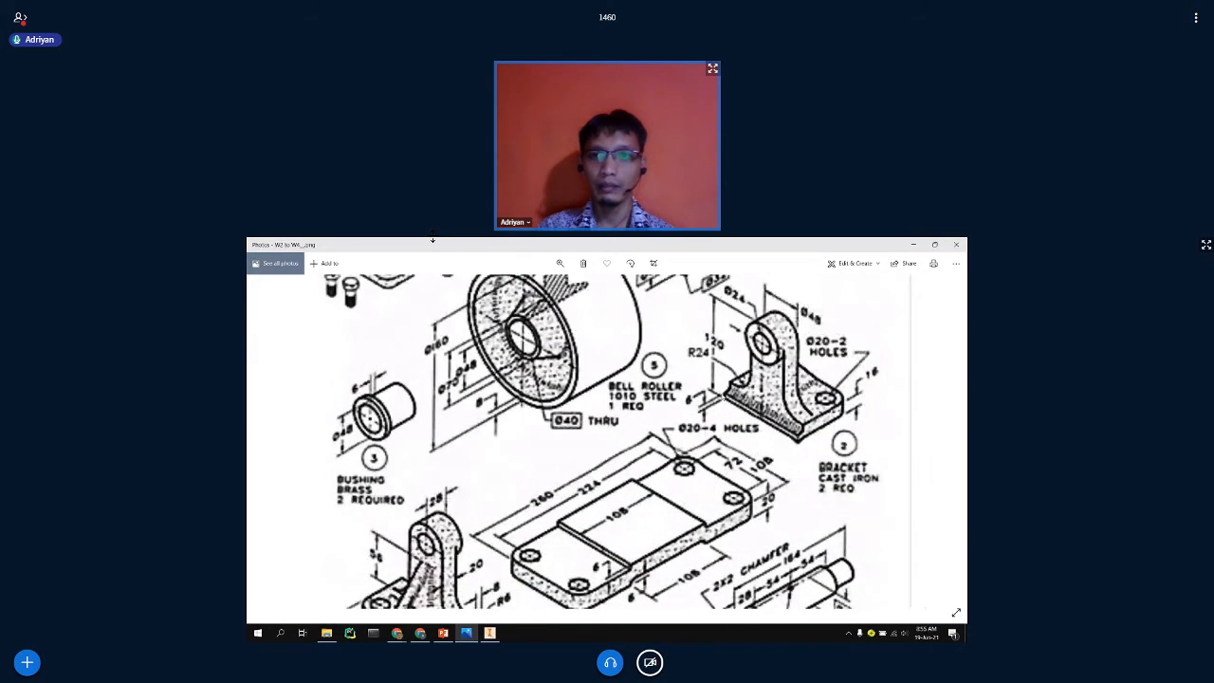
left_click(490, 633)
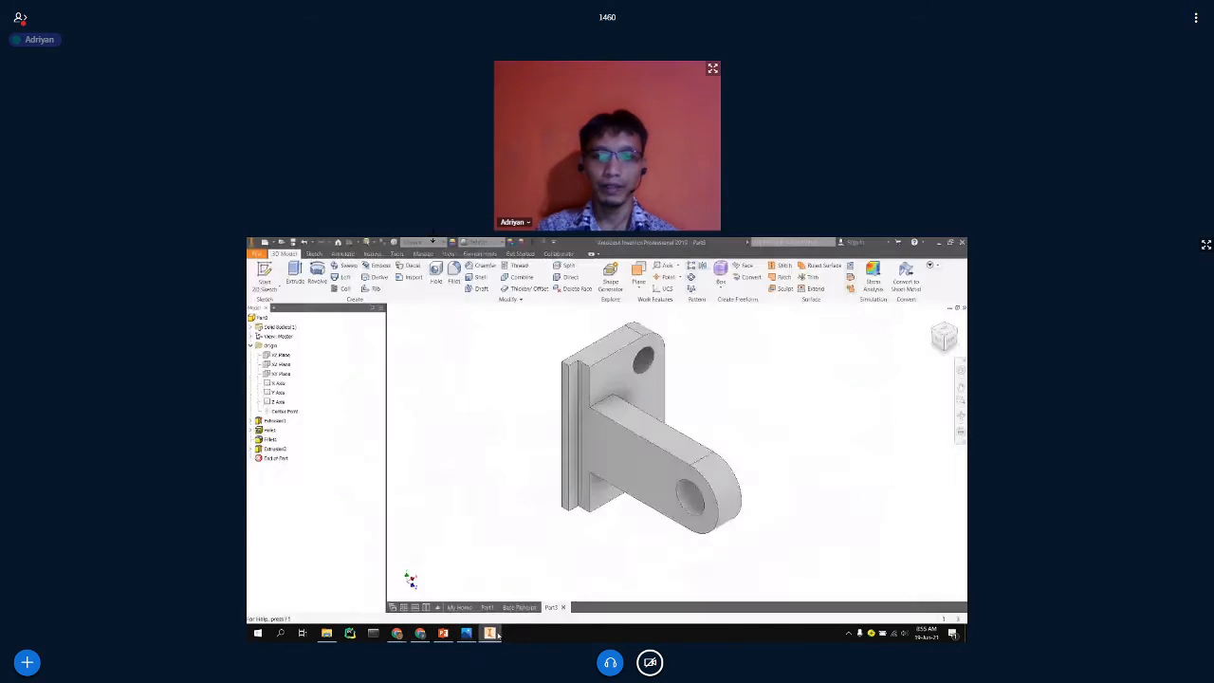
left_click(696, 479)
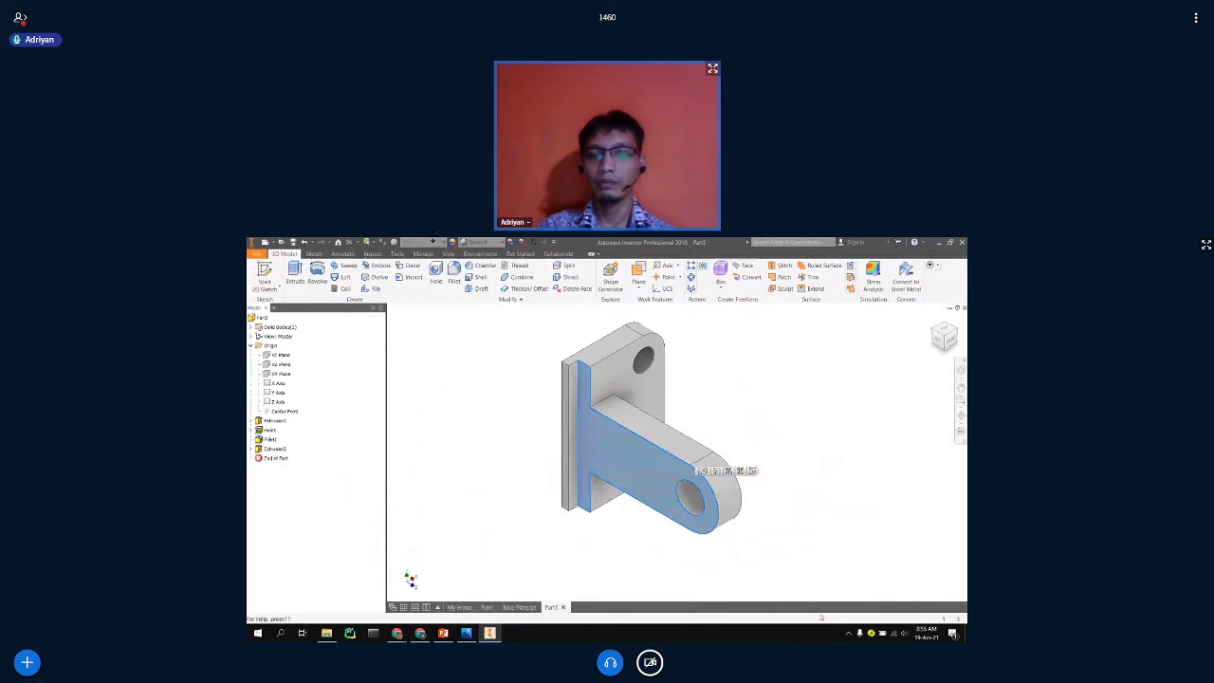
left_click(752, 470)
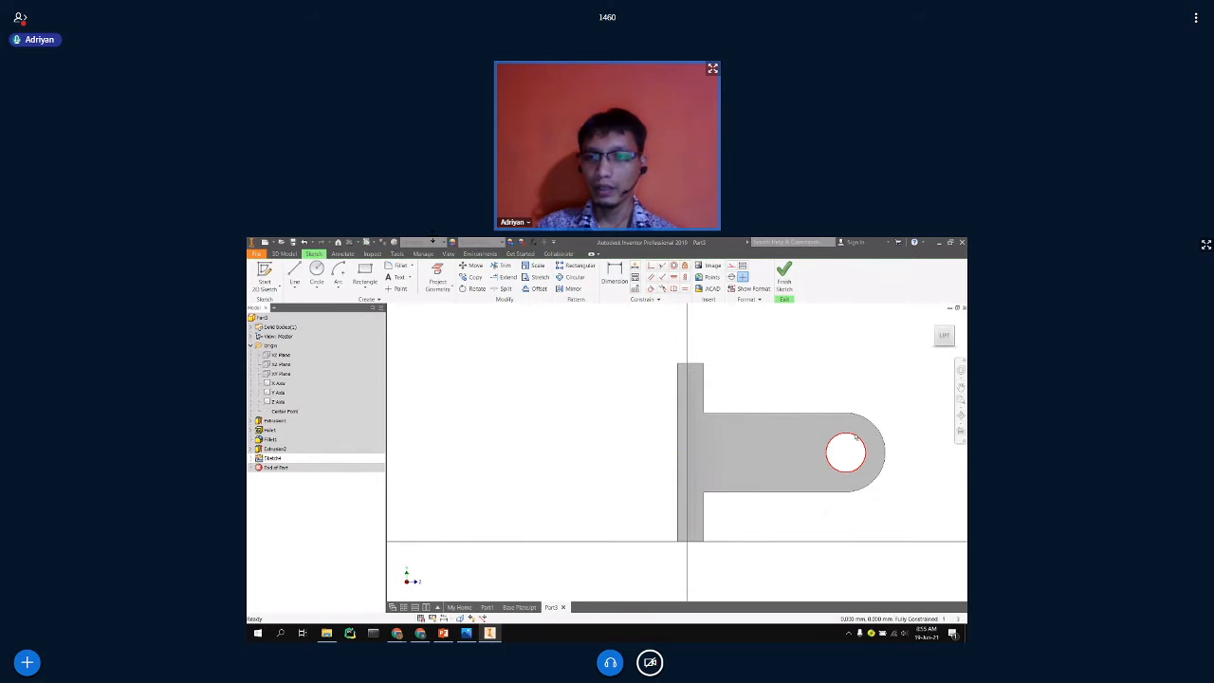
left_click(845, 455)
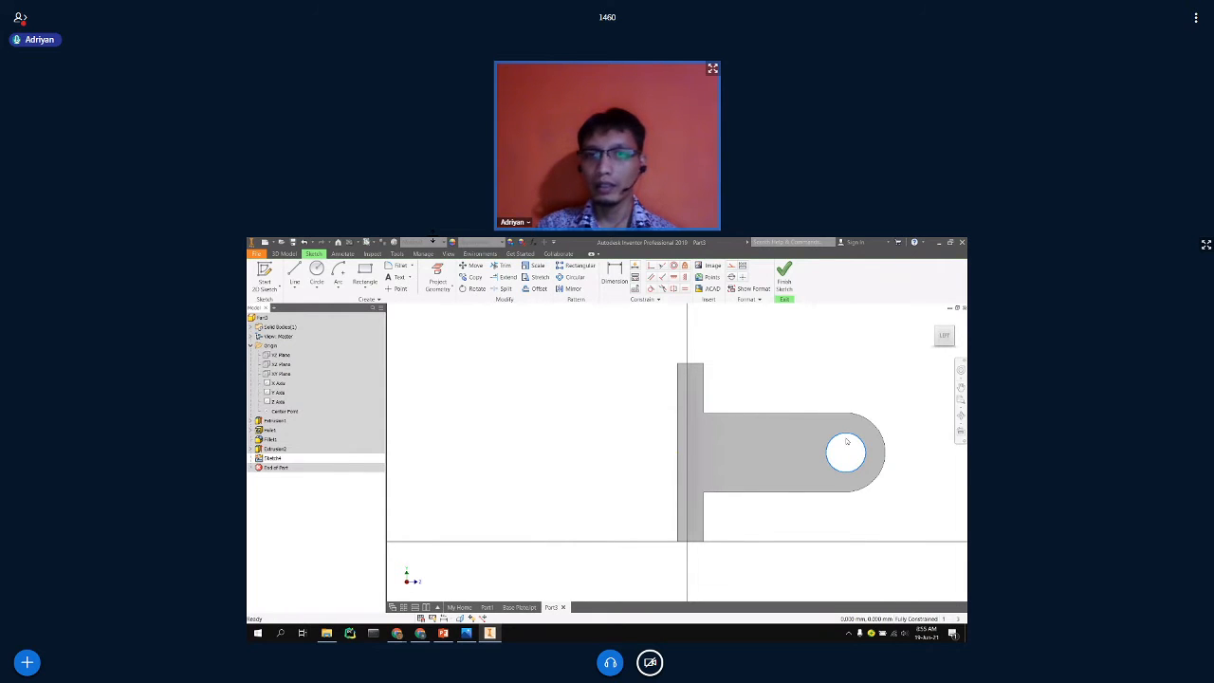
left_click(437, 275)
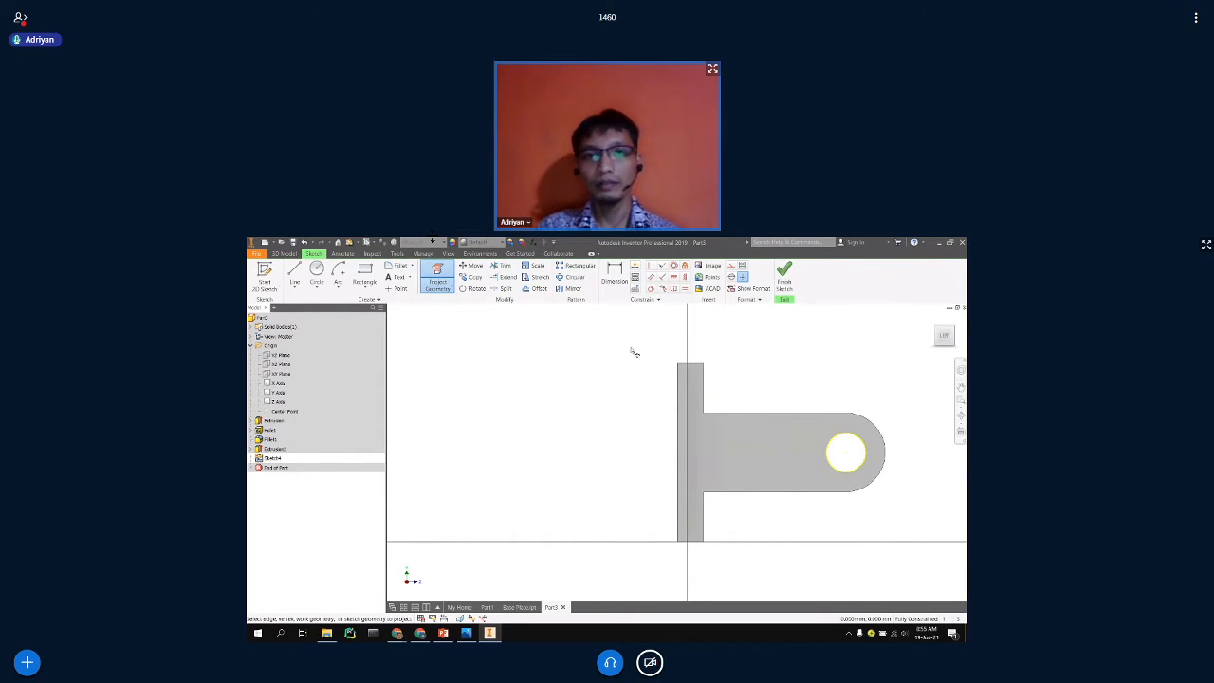
key("Escape")
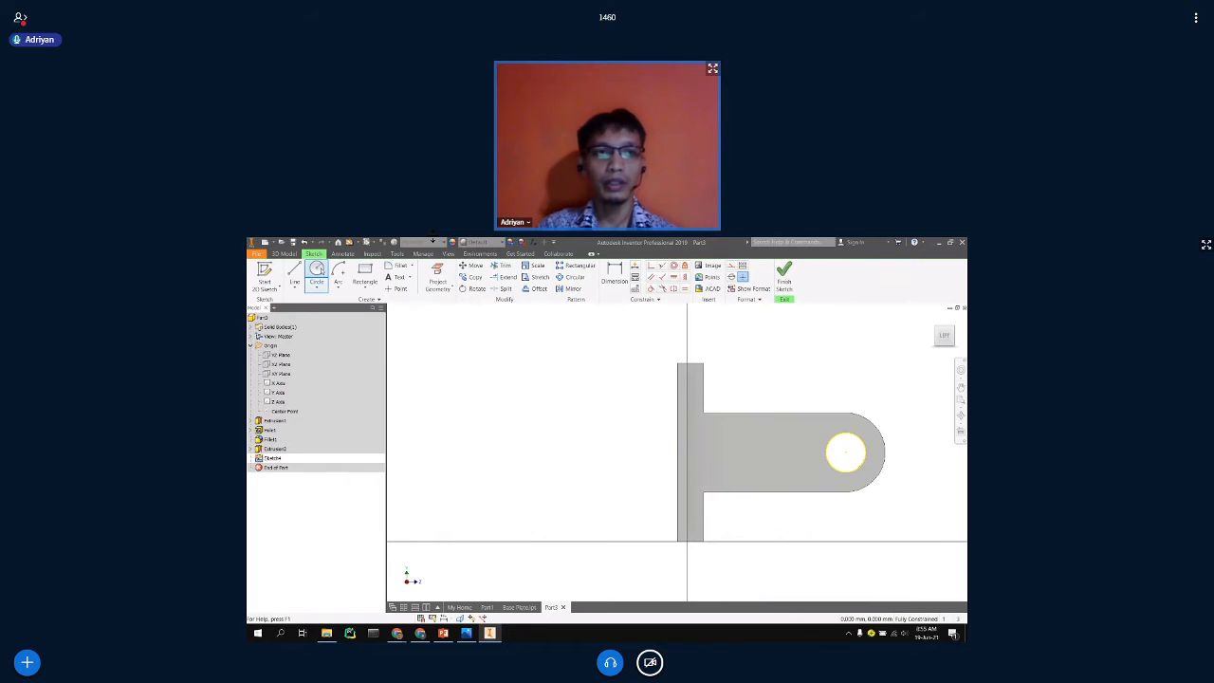
Draw a circle concentric with the upright's hole, make it equal to the rounded end's arc, and finish the sketch.
left_click(317, 275)
left_click(845, 453)
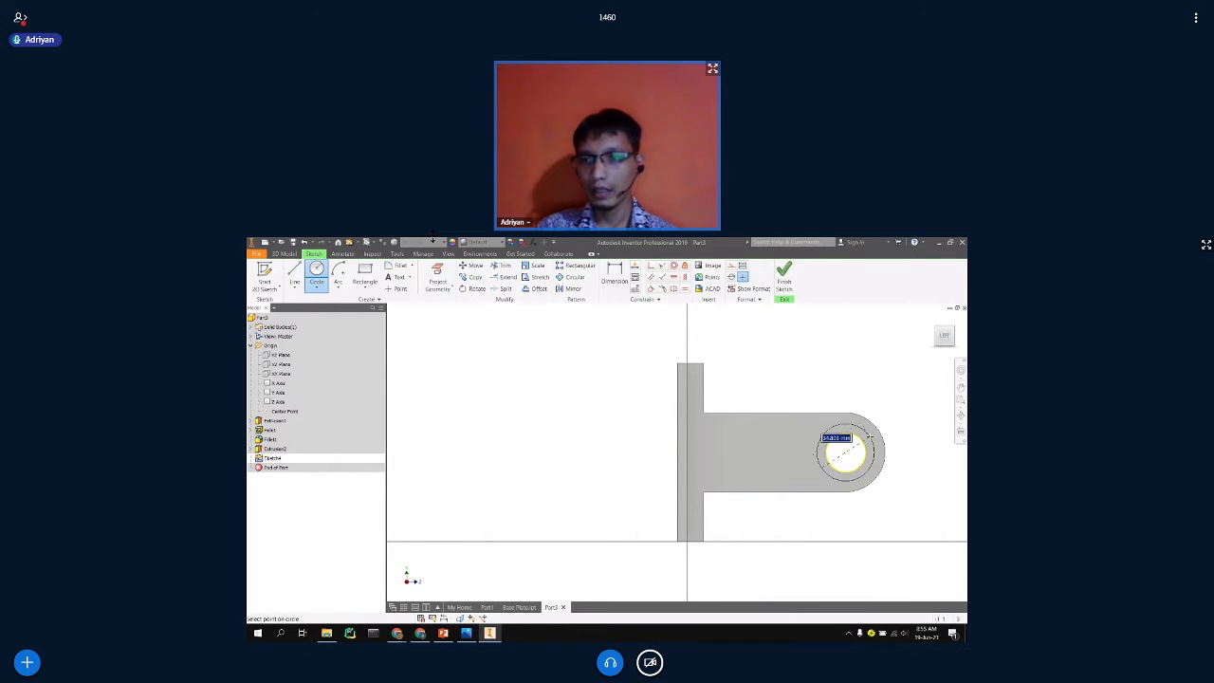
left_click(872, 436)
key("Escape")
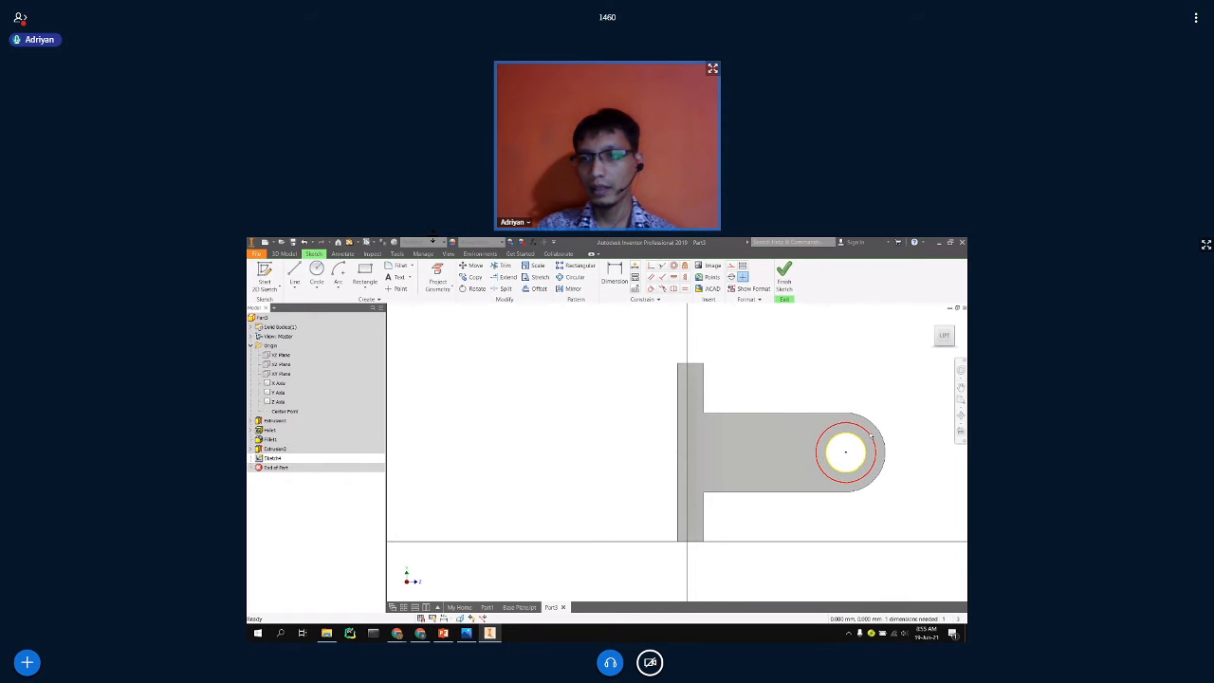
left_click(870, 436)
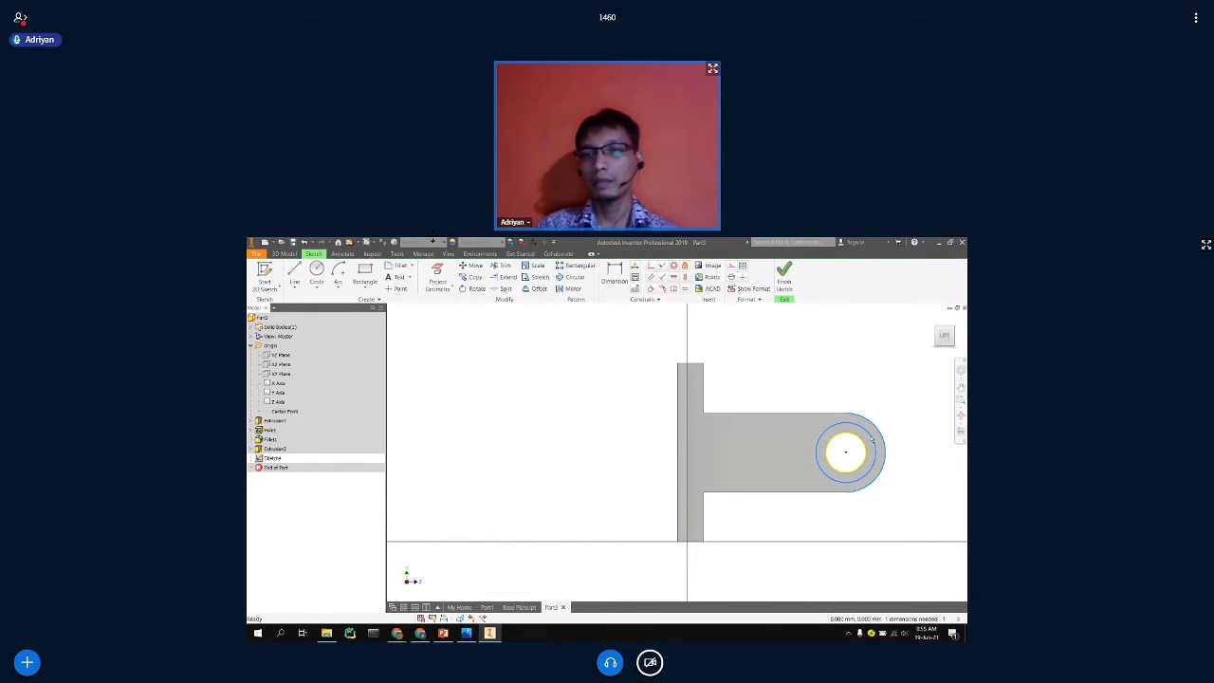
left_click(684, 291)
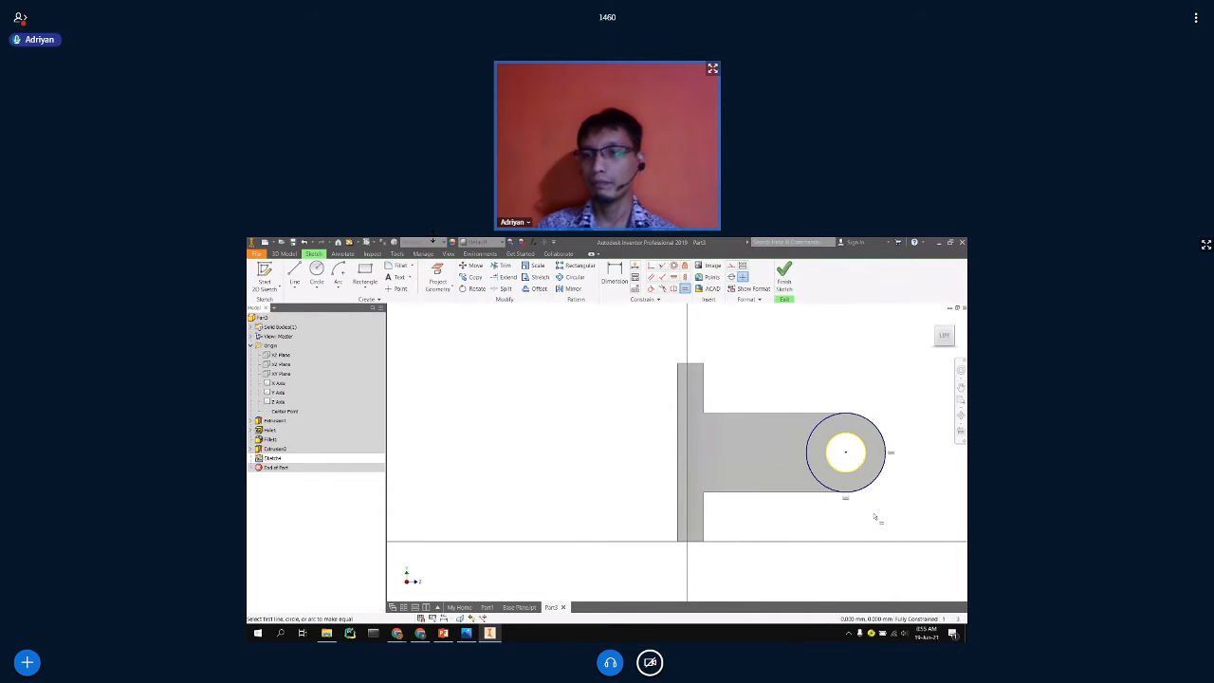
left_click(783, 276)
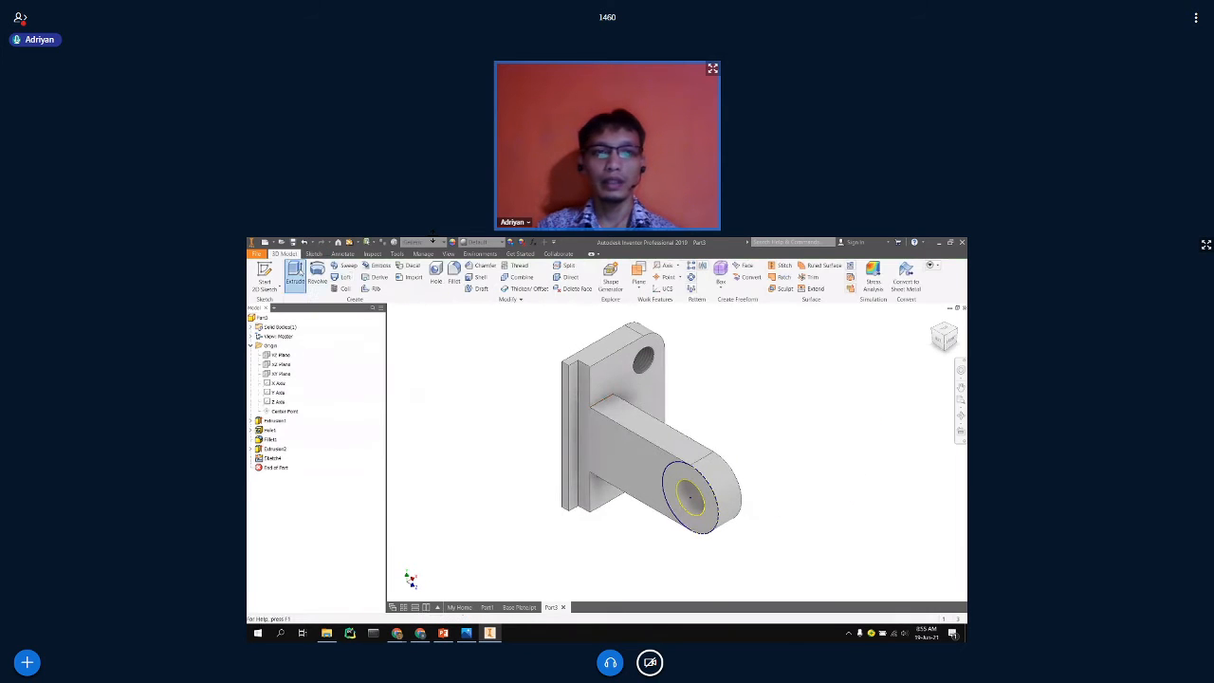
Extrude the ring around the upright's hole outward from the side face as a boss.
left_click(295, 273)
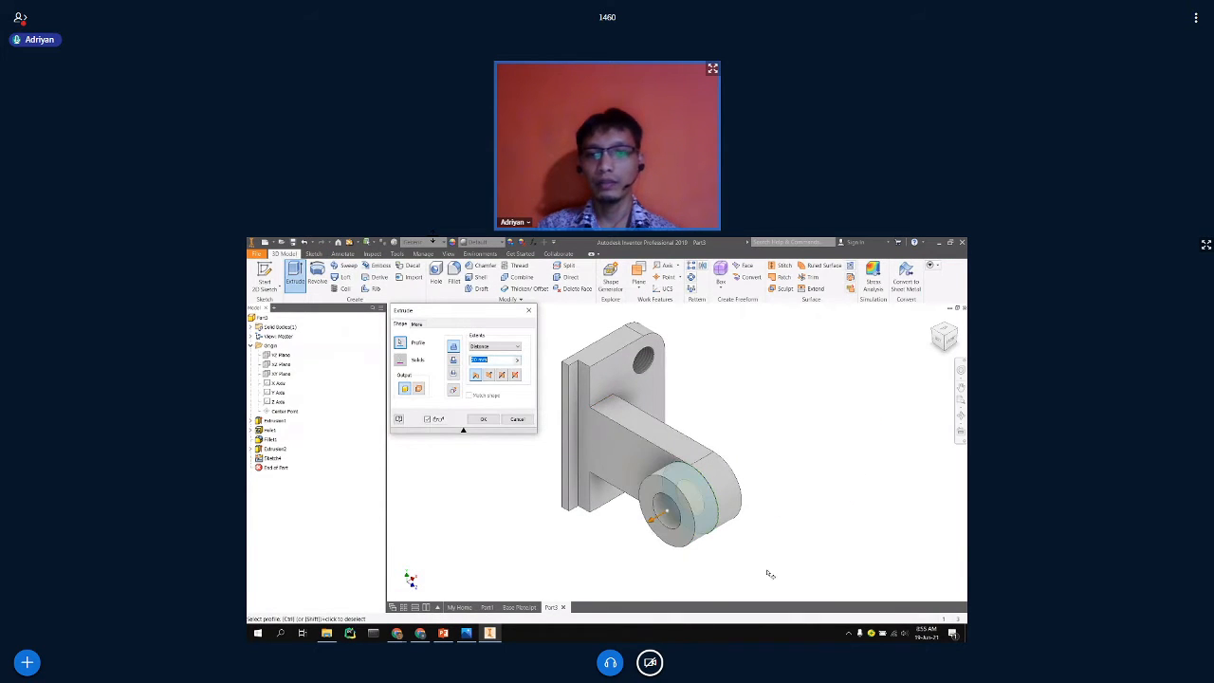
type("1")
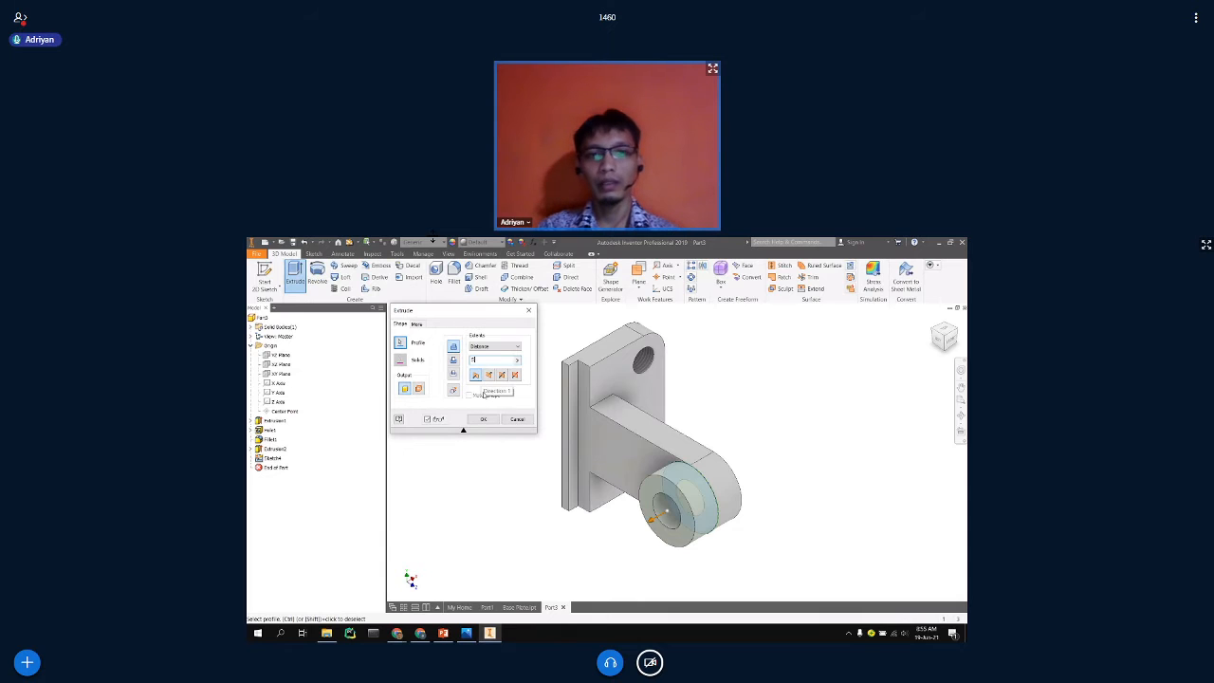
left_click(483, 418)
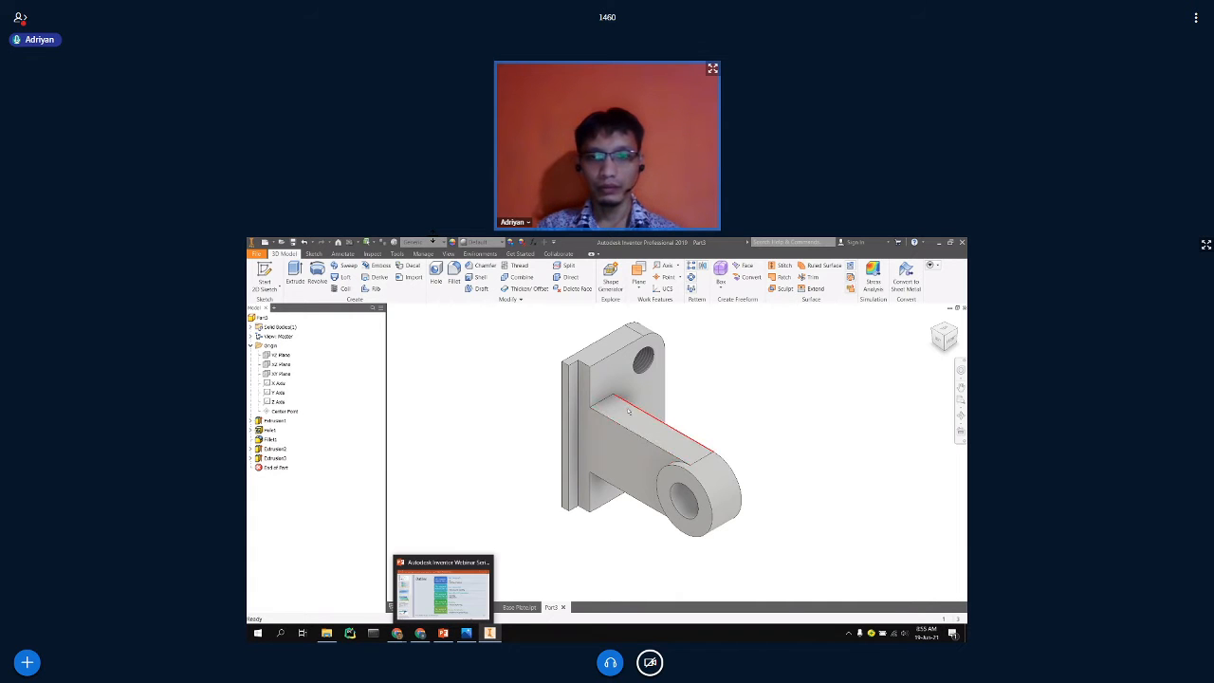
Consult the reference drawing and the Belt Roller Support page of Lab_manual.pdf for the bracket's remaining details.
mouse_move(445, 635)
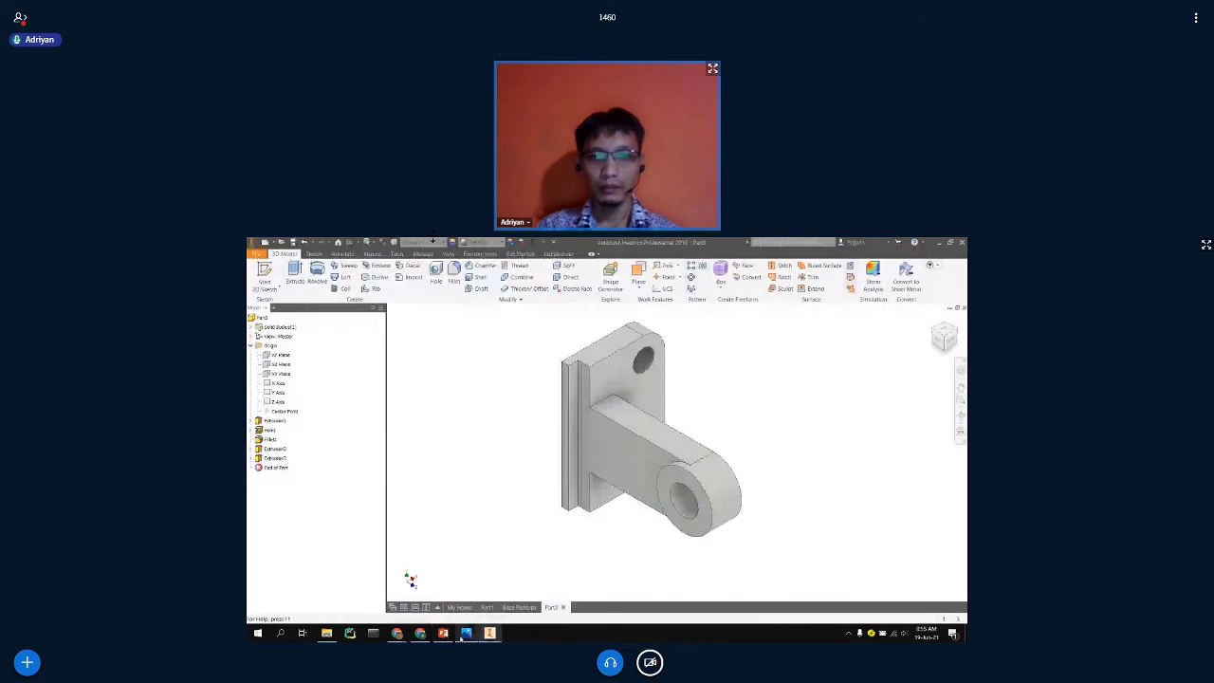
left_click(461, 636)
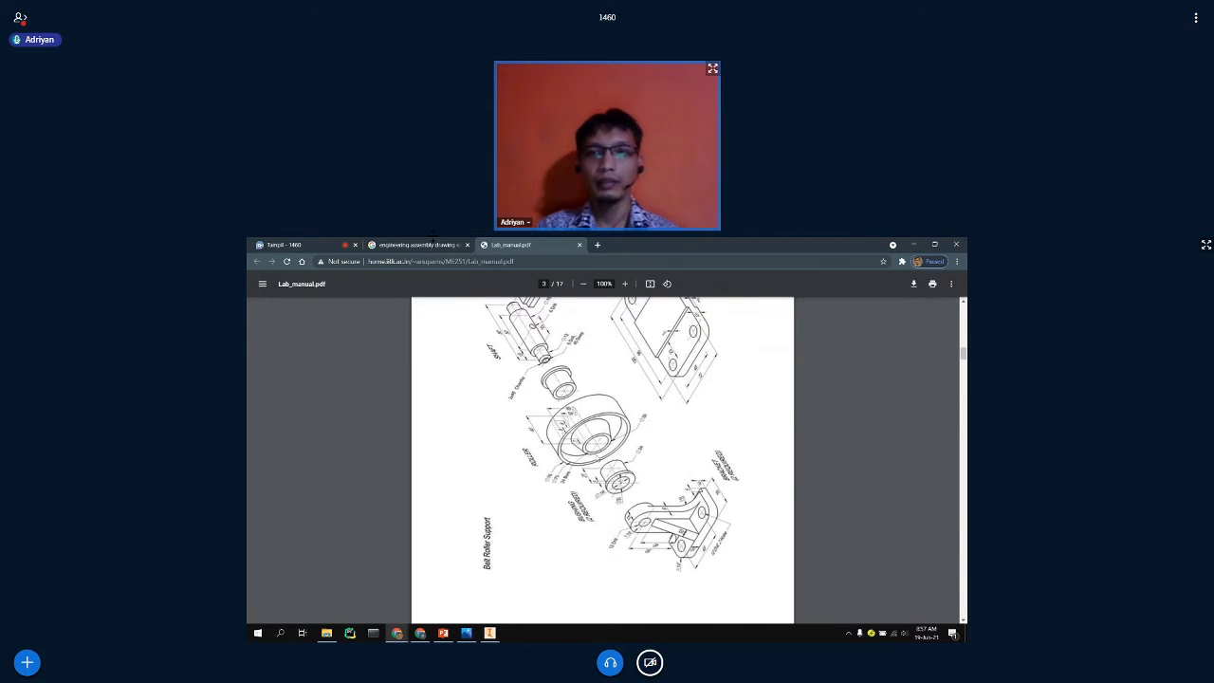
left_click(408, 244)
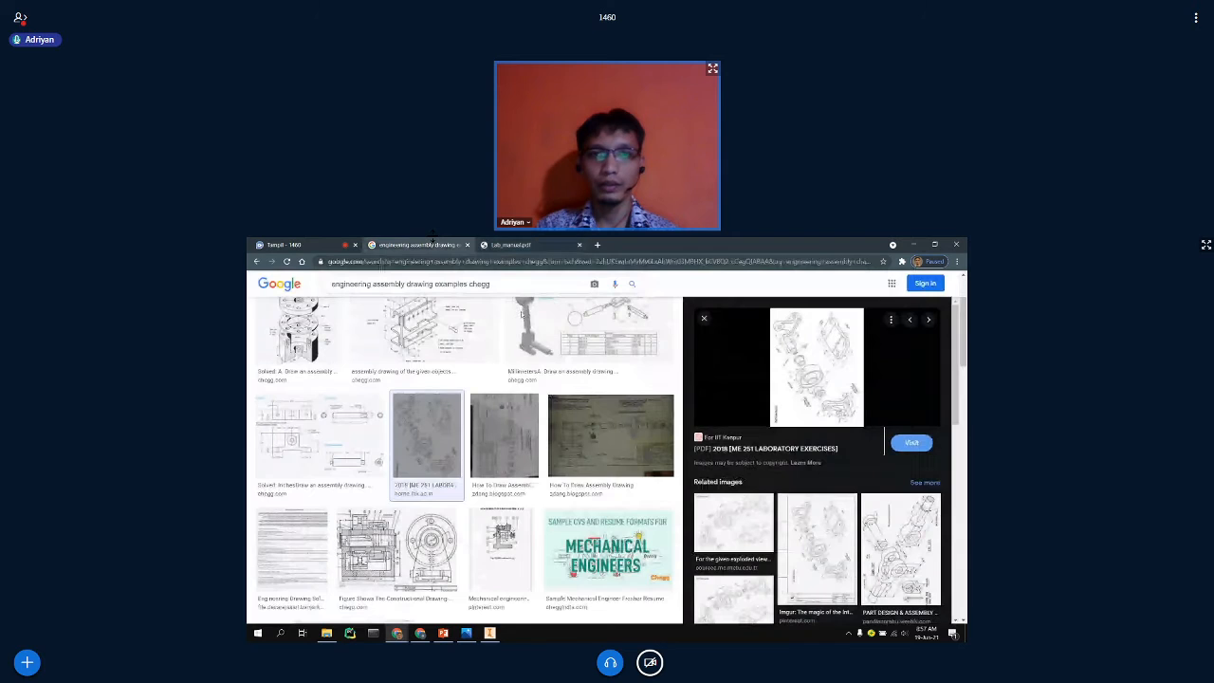
left_click(528, 244)
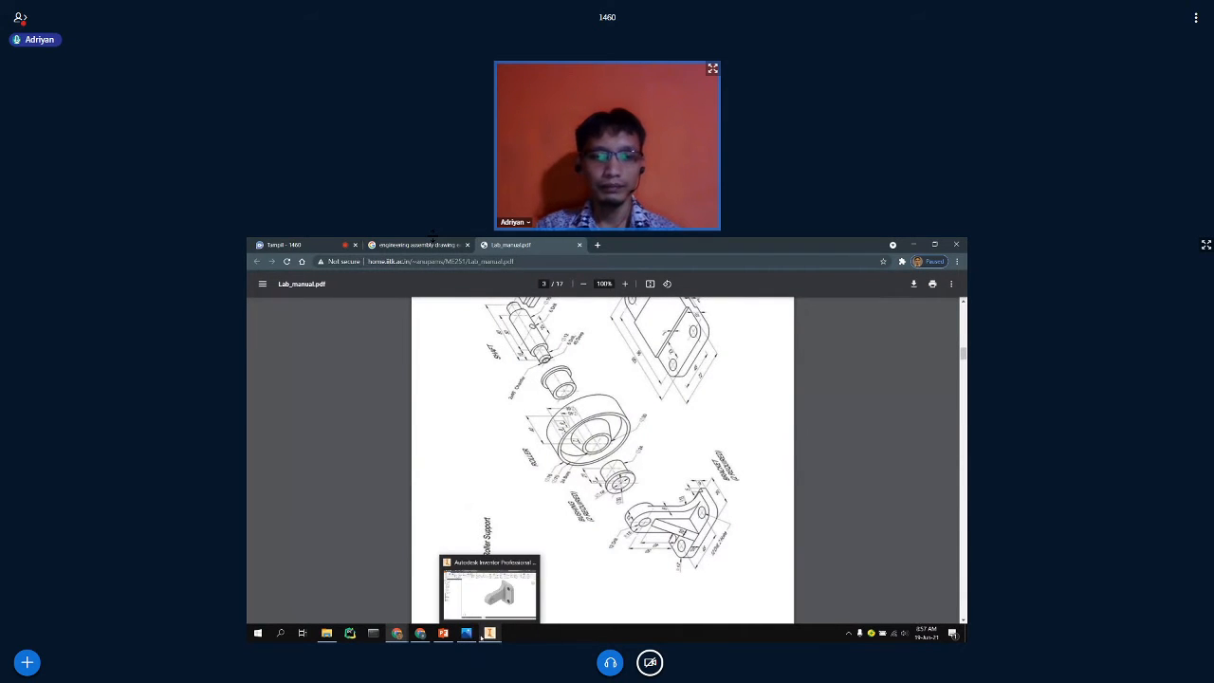
left_click(443, 634)
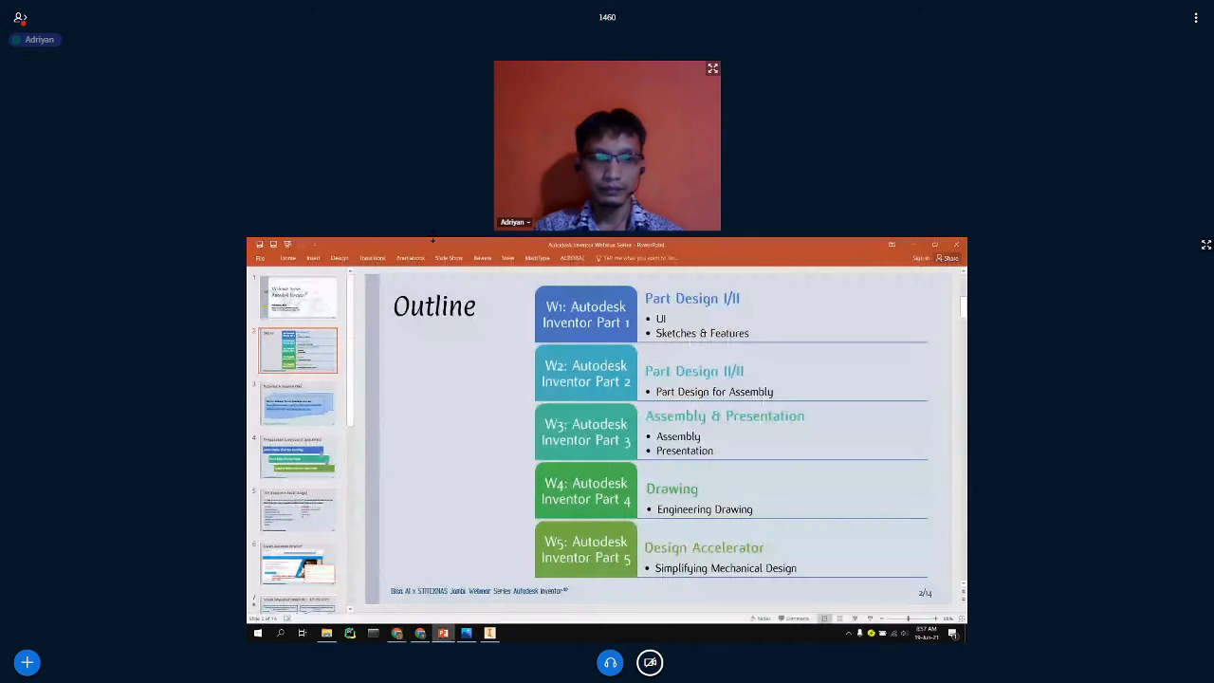
left_click(466, 634)
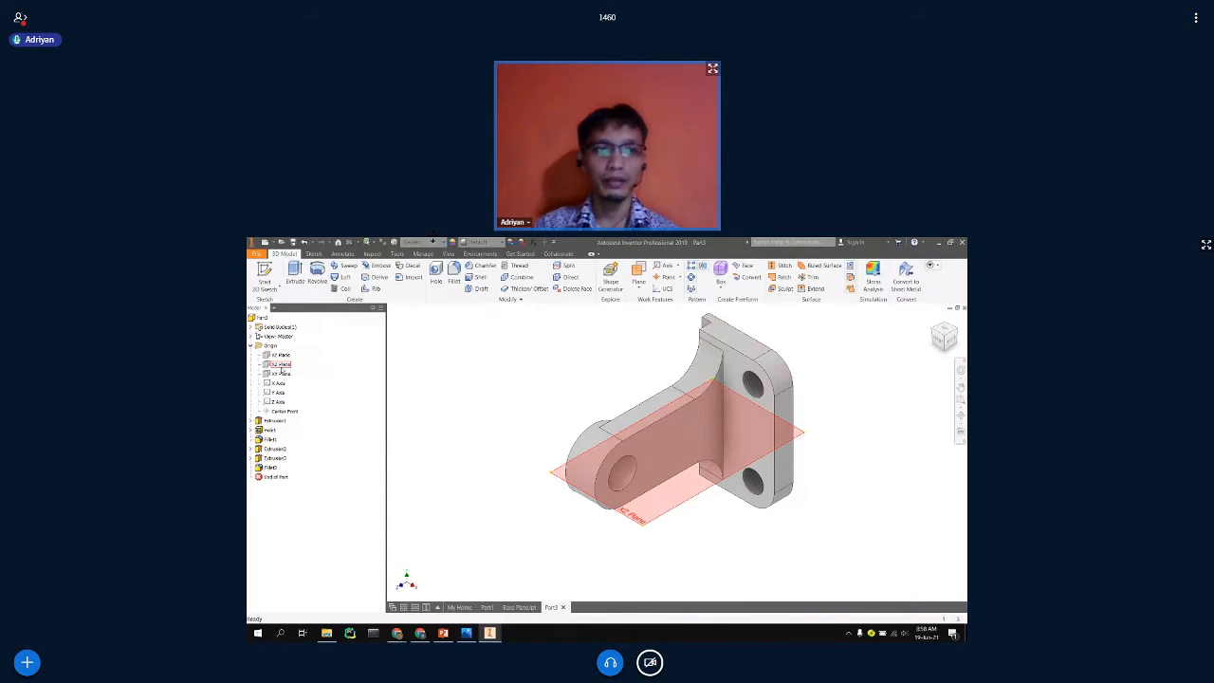
Start a new sketch on the XZ origin plane that runs through the middle of the bracket.
left_click(281, 365)
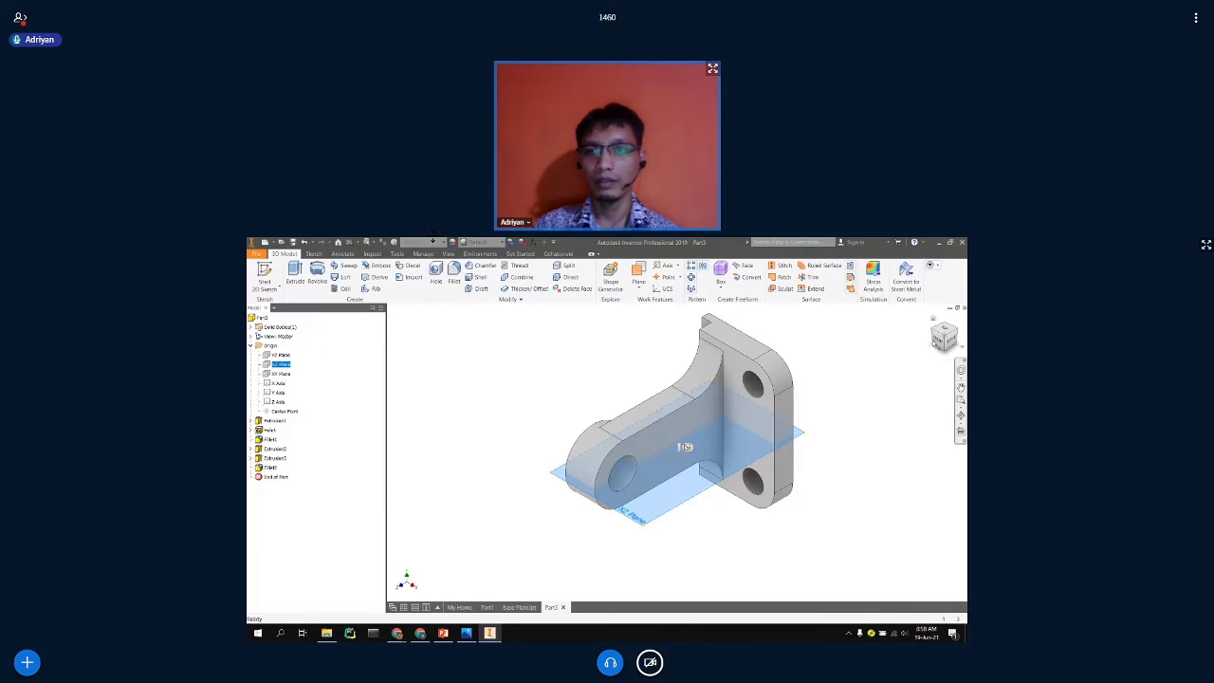
left_click(937, 340)
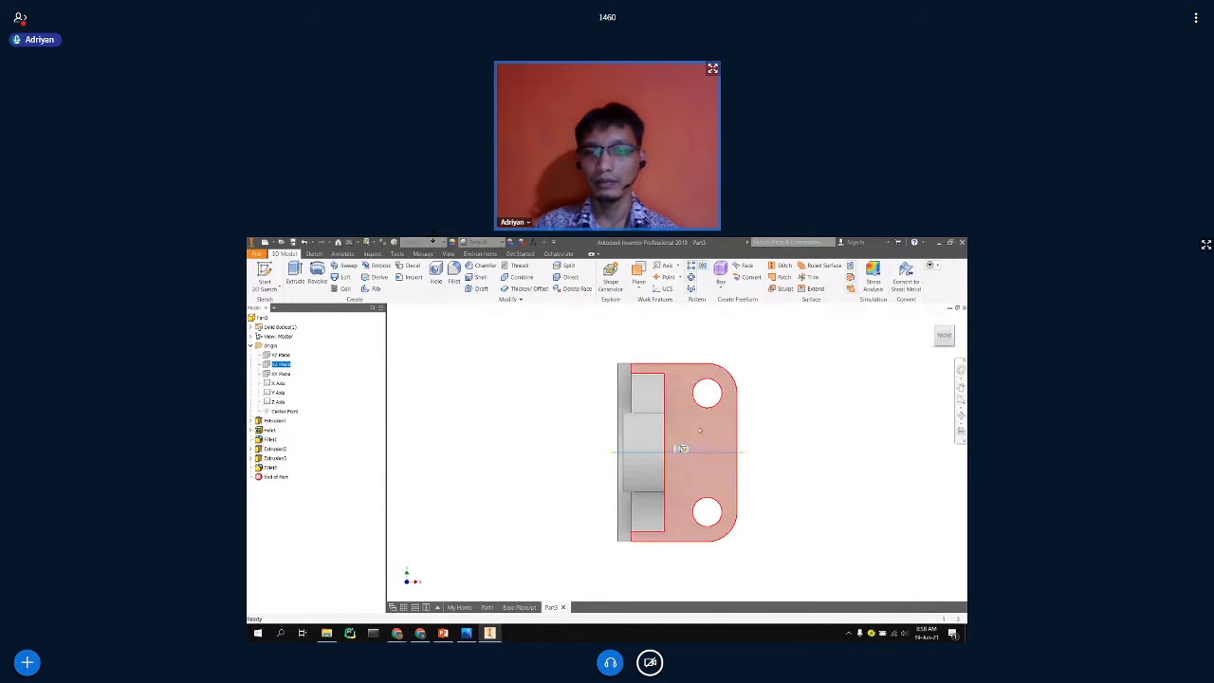
left_click(956, 329)
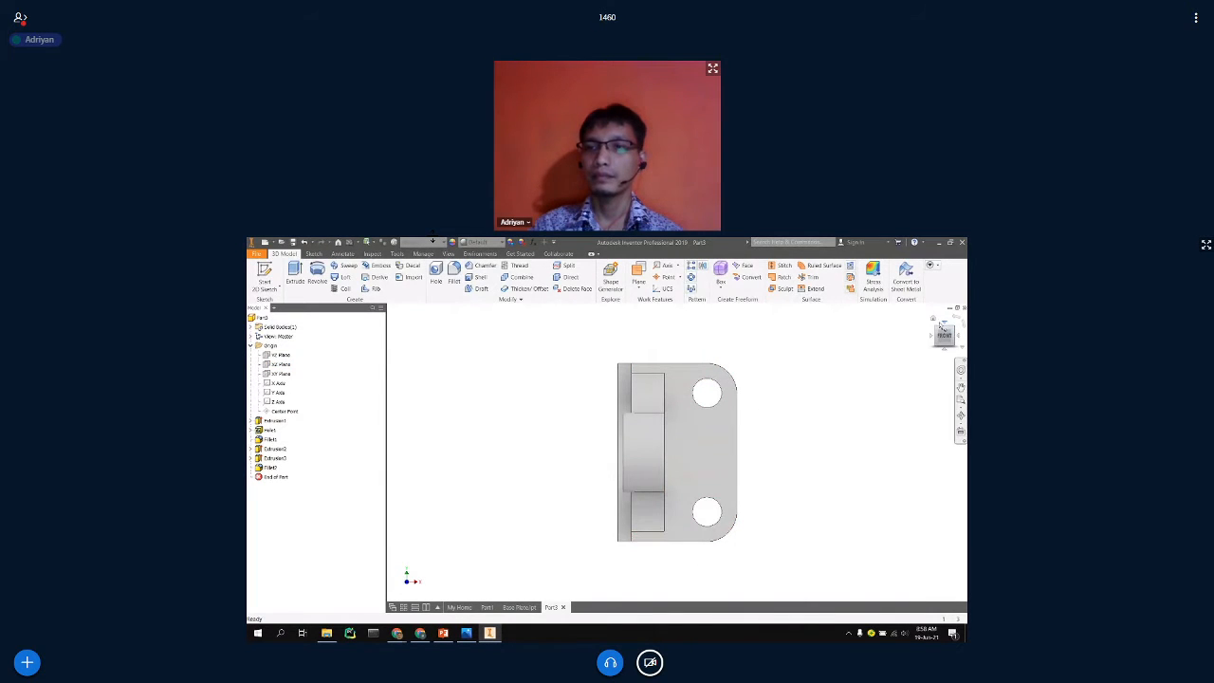
left_click(934, 319)
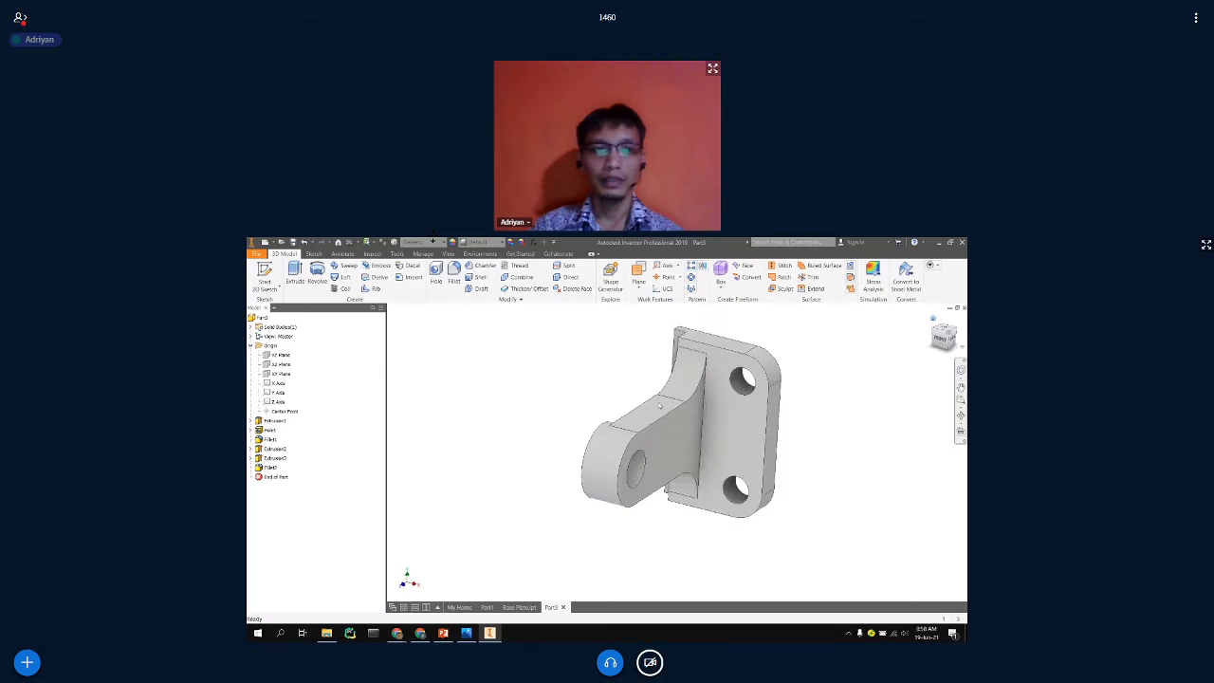
right_click(280, 365)
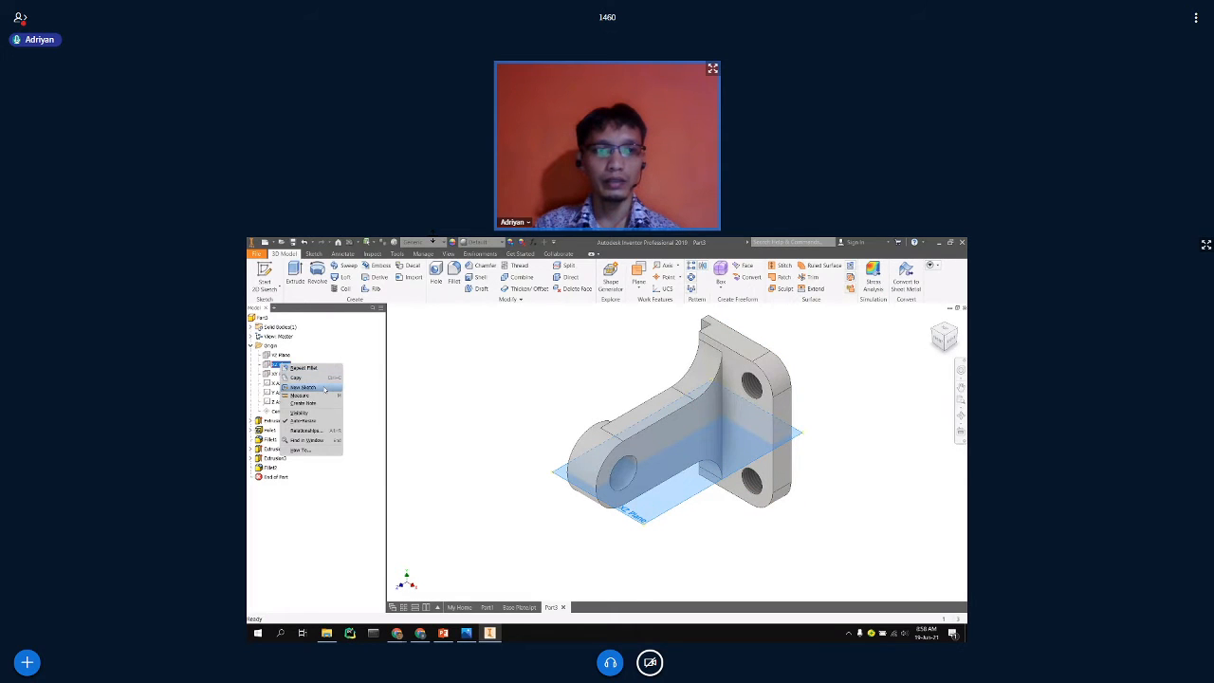
left_click(325, 389)
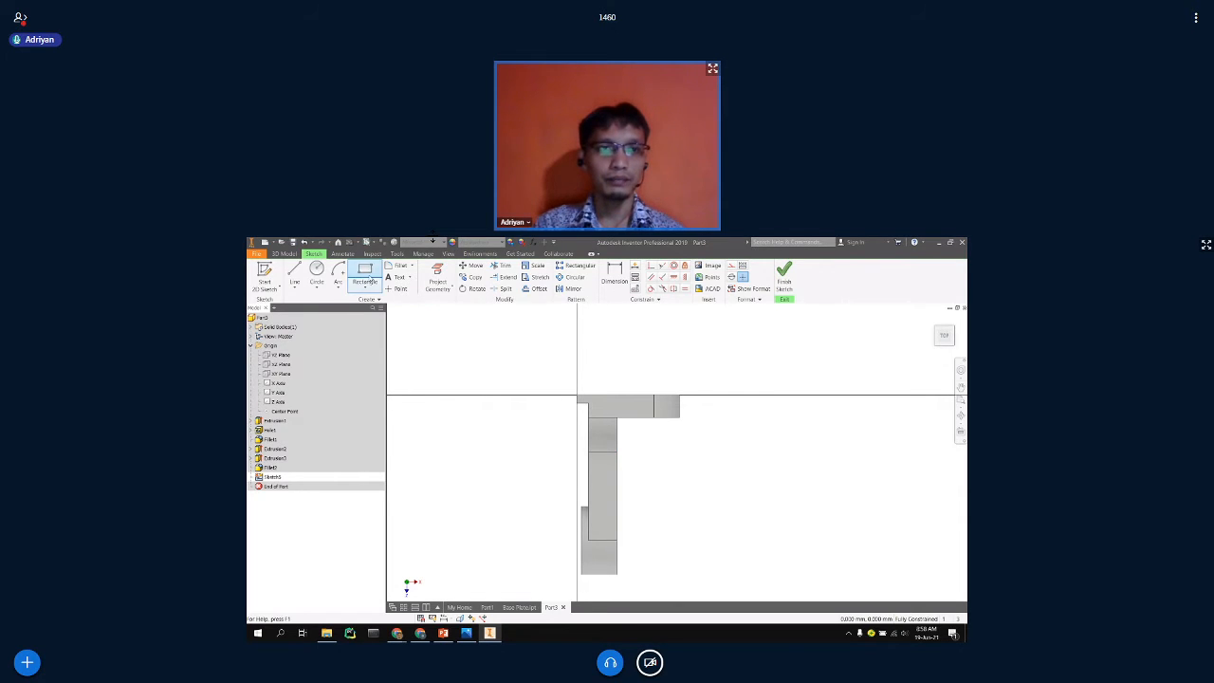
Sketch a closed right triangle beside the upright, below the base, as the rib profile.
left_click(294, 273)
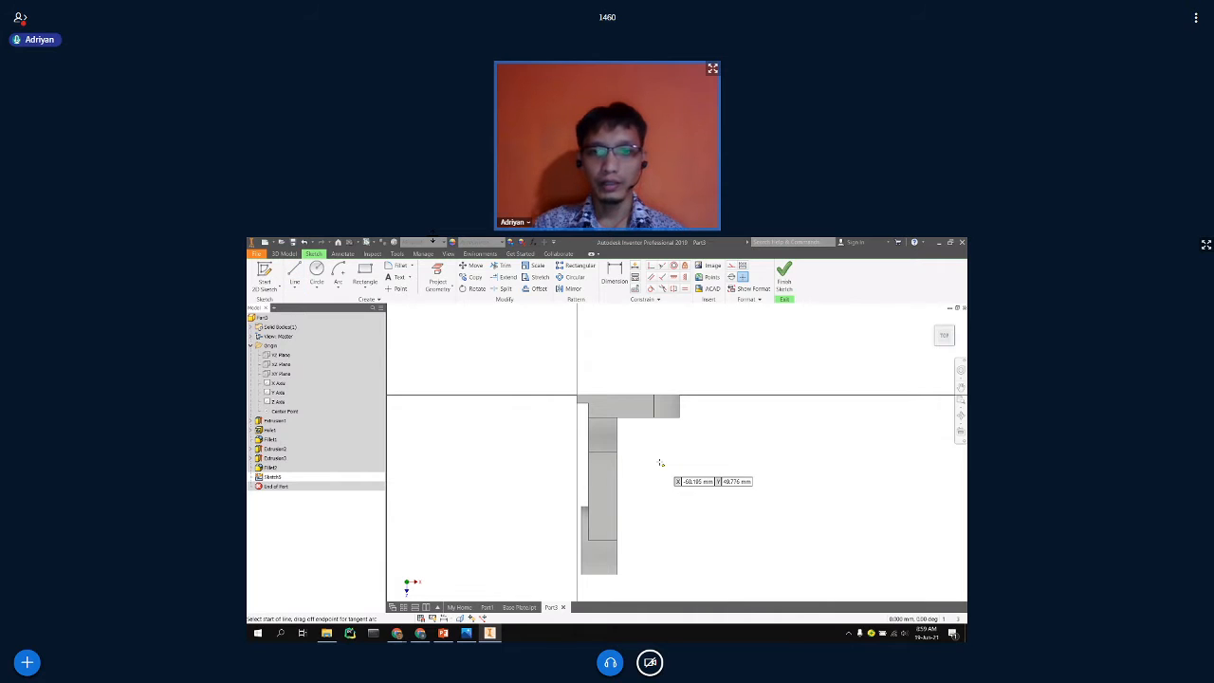
left_click(641, 437)
left_click(641, 539)
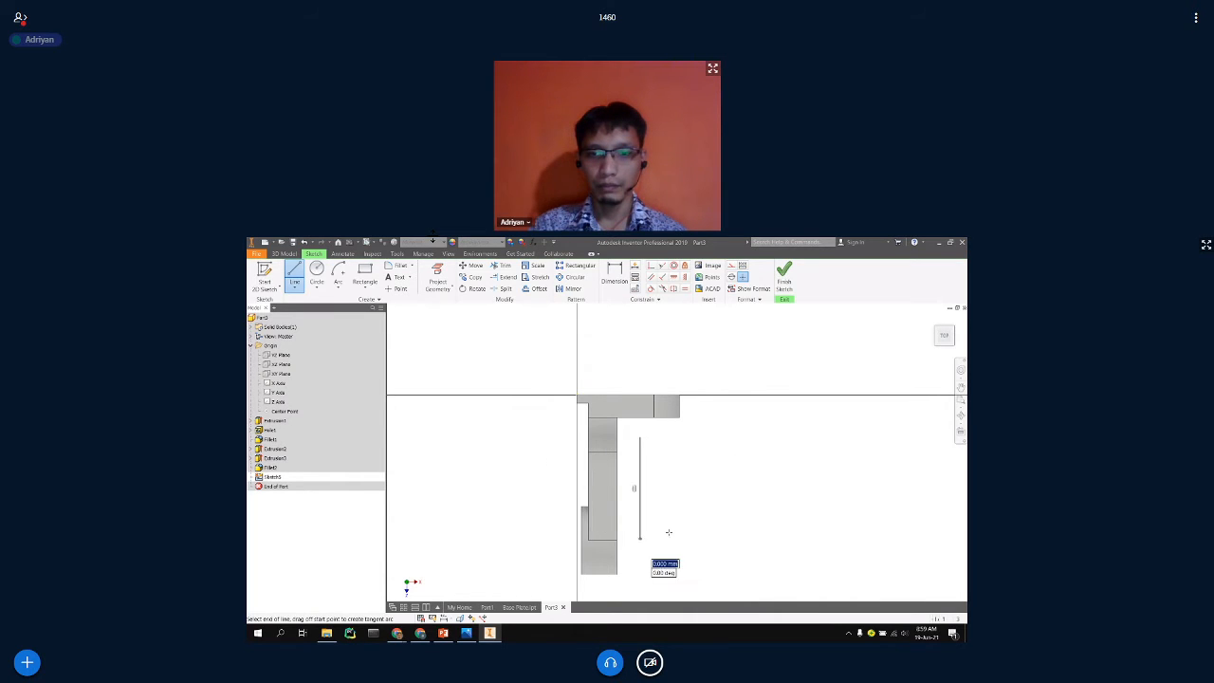
left_click(713, 436)
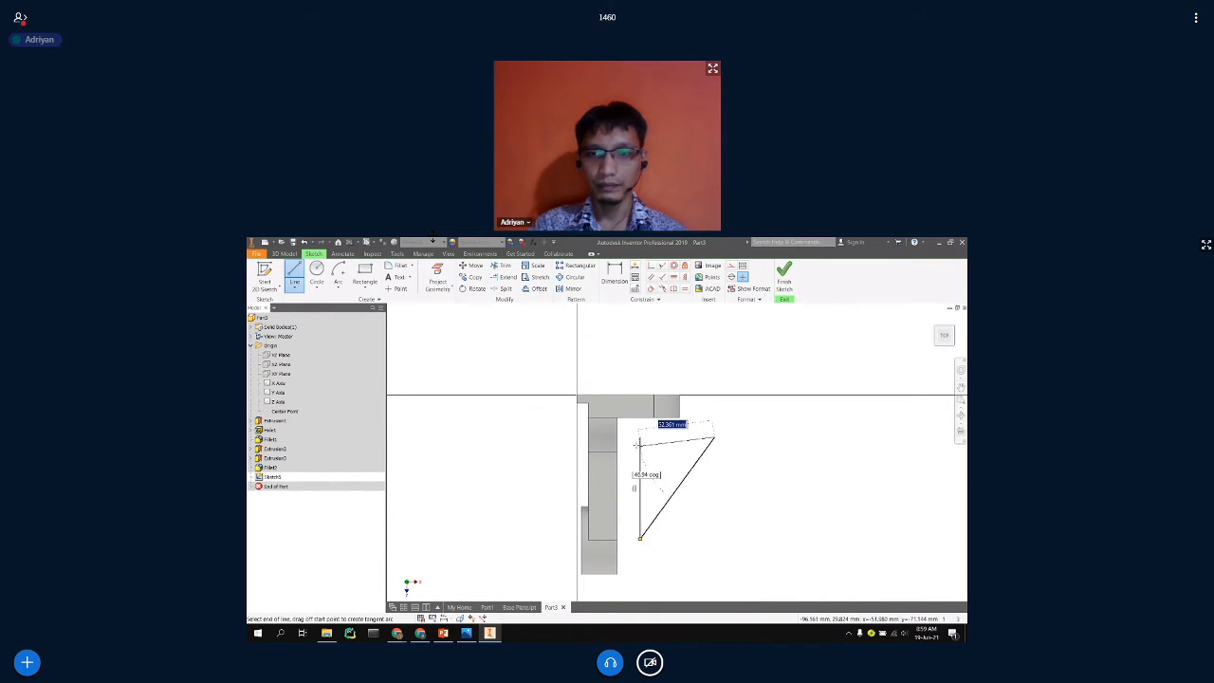
left_click(640, 438)
key("Escape")
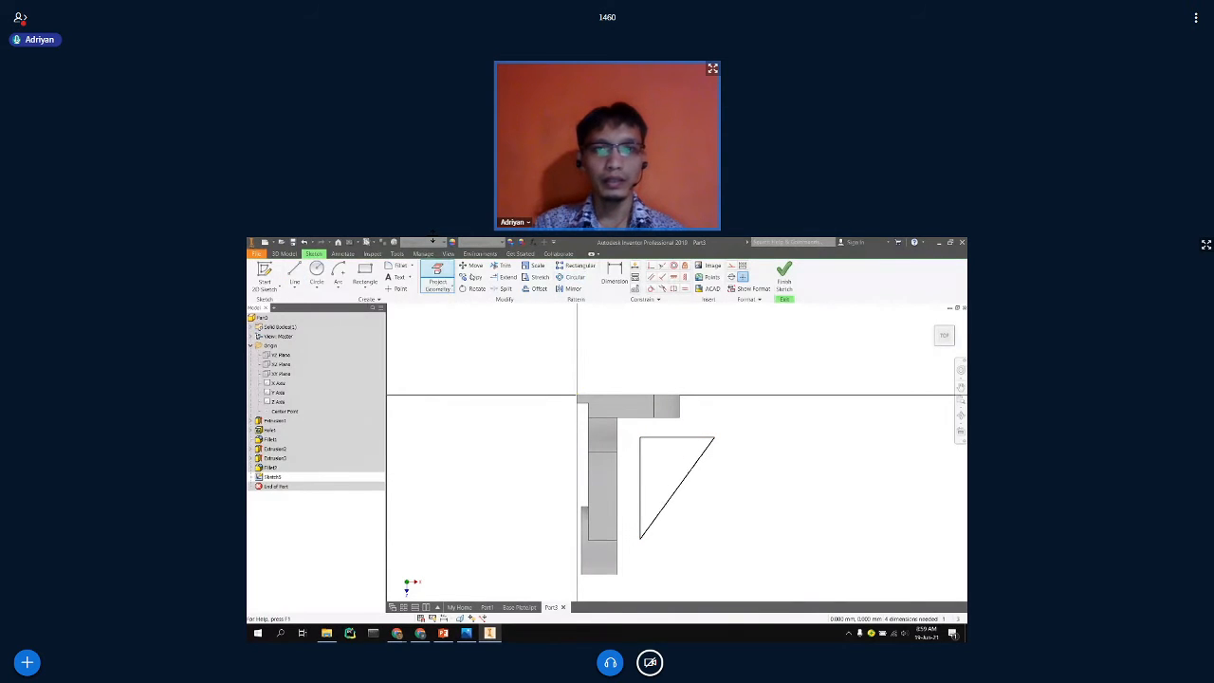
Make the triangle's two perpendicular sides collinear with the upright's side edge and the base's inner edge.
left_click(661, 266)
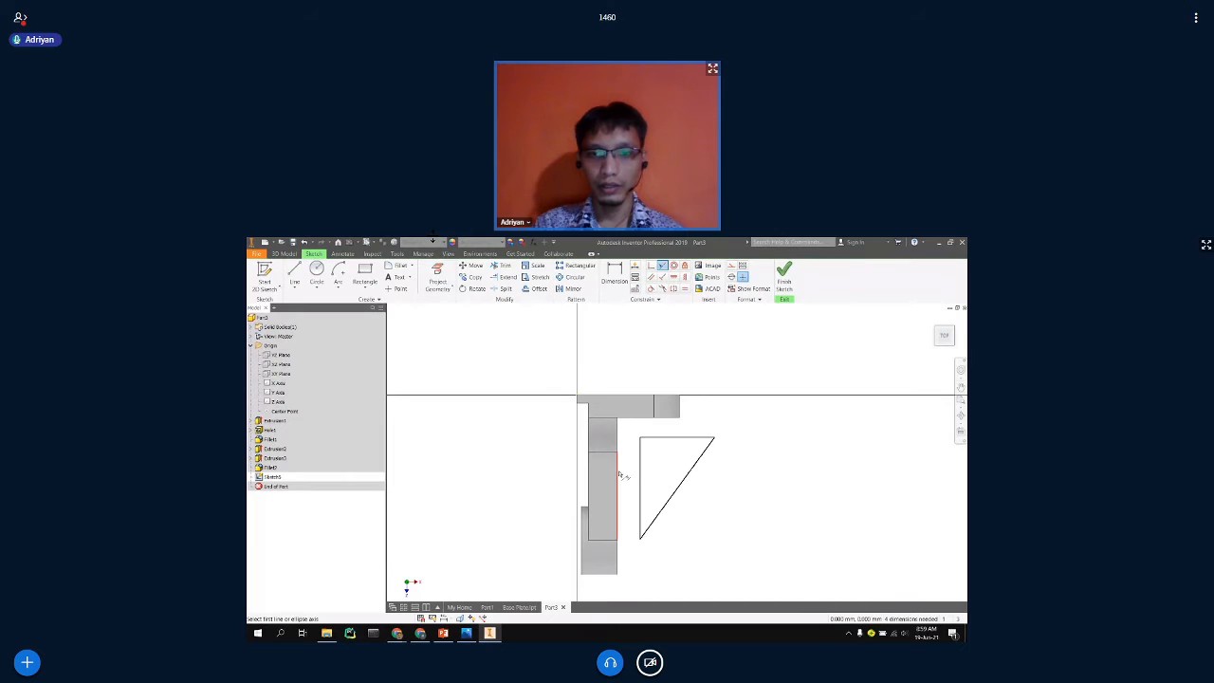
left_click(617, 474)
left_click(642, 474)
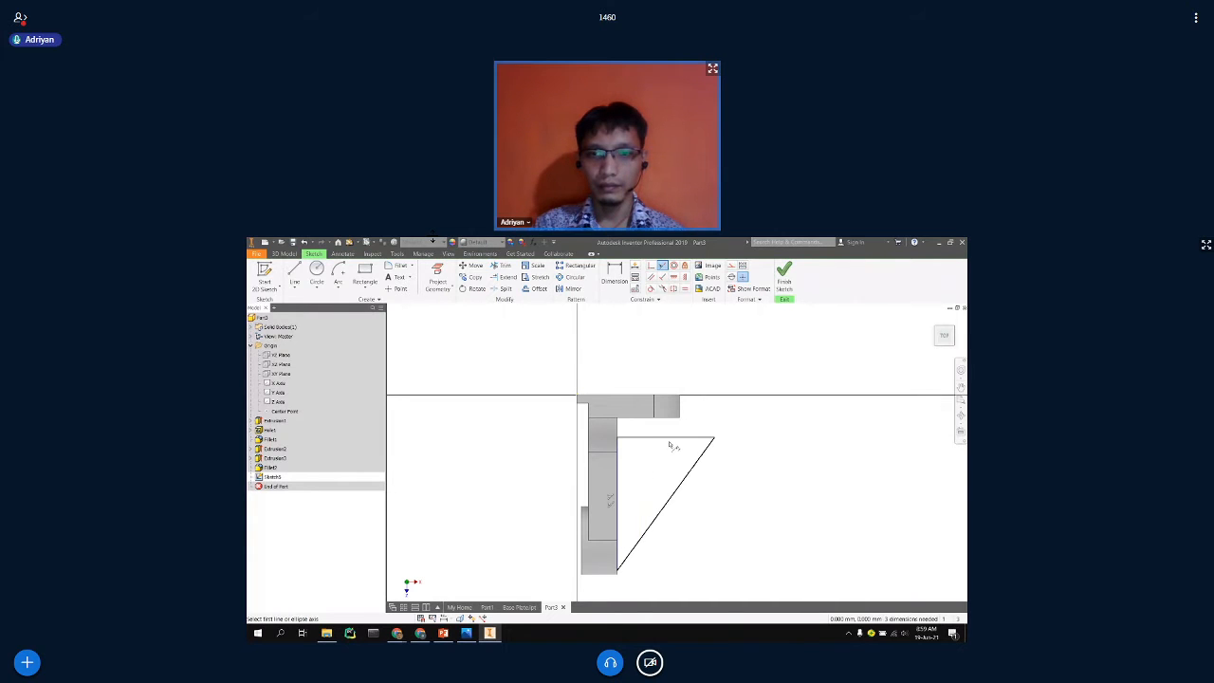
left_click(671, 438)
left_click(649, 418)
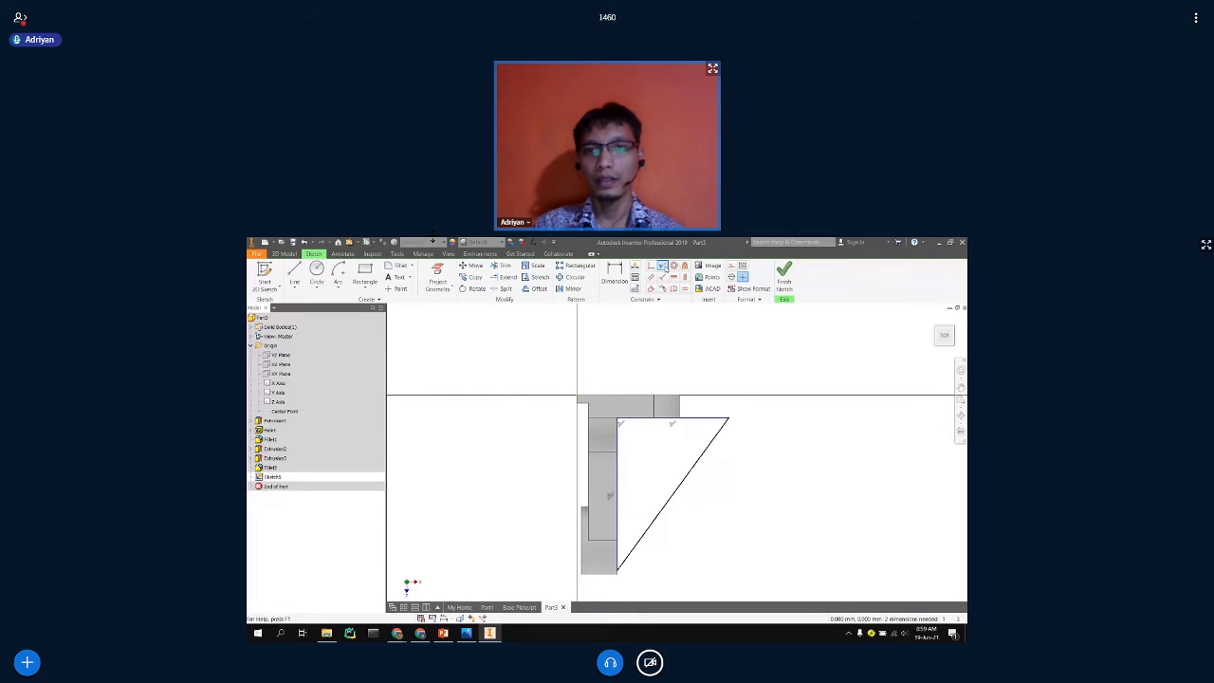
Project the base's end edge into the sketch and make the triangle's outer corner coincident with its endpoint.
scroll(715, 392, "up", 3)
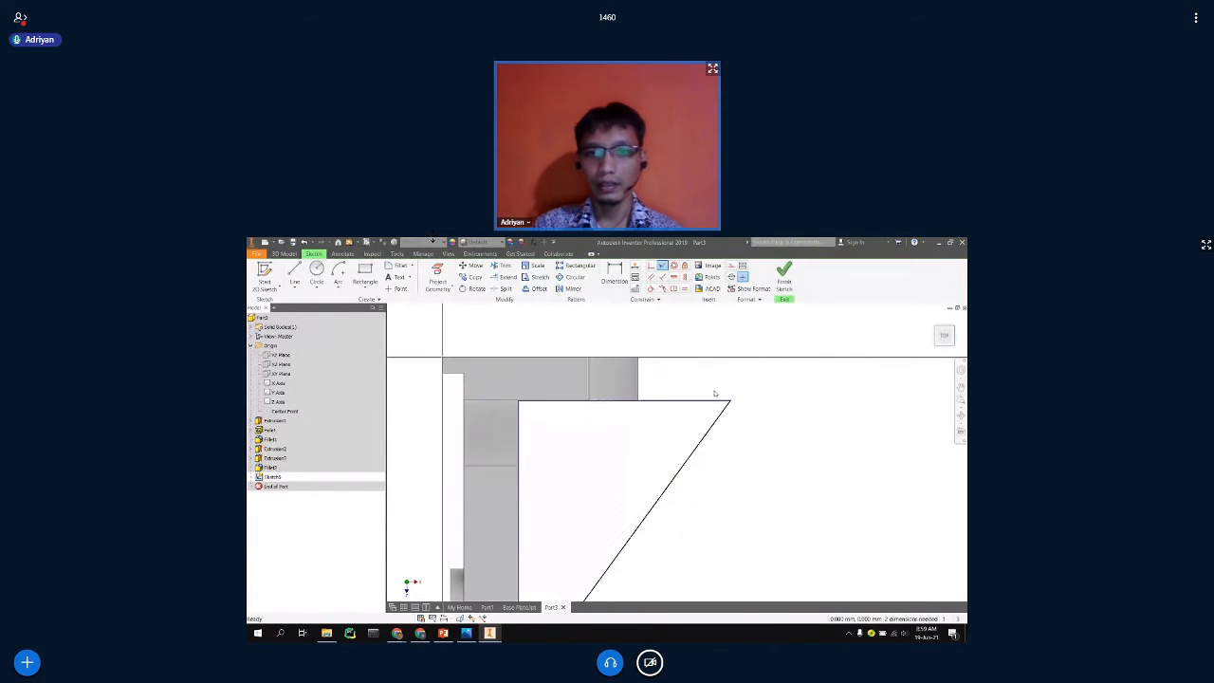
left_click_drag(730, 405, 627, 401)
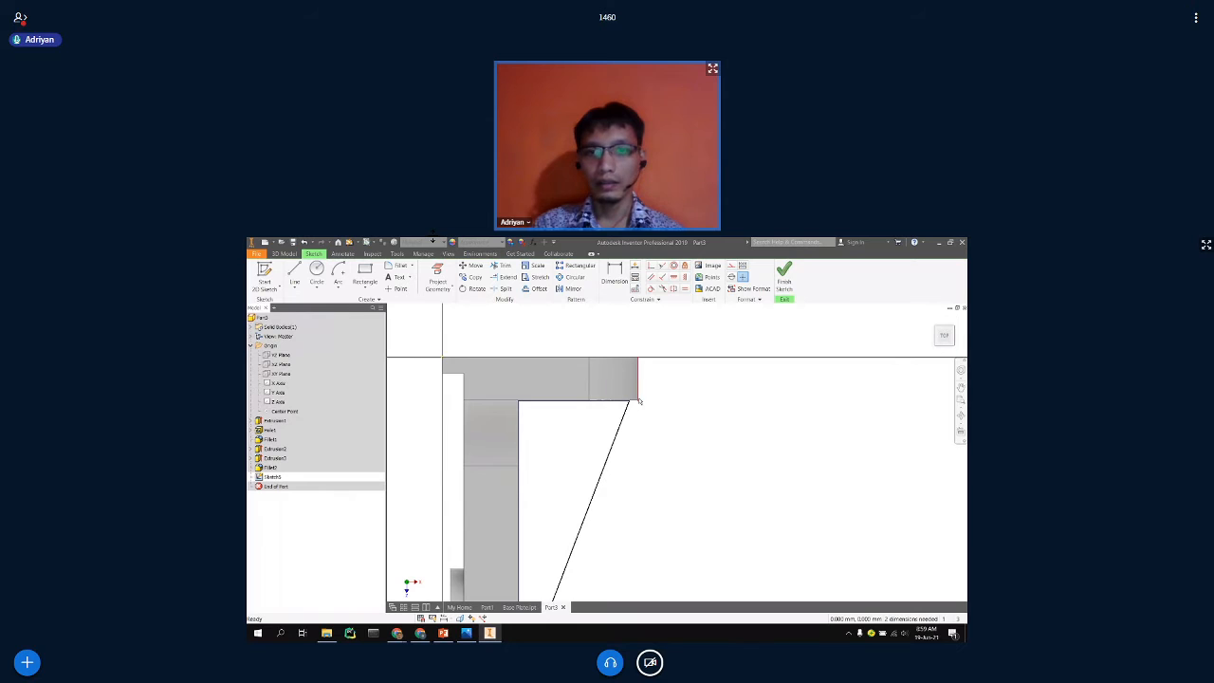
left_click_drag(633, 402, 650, 400)
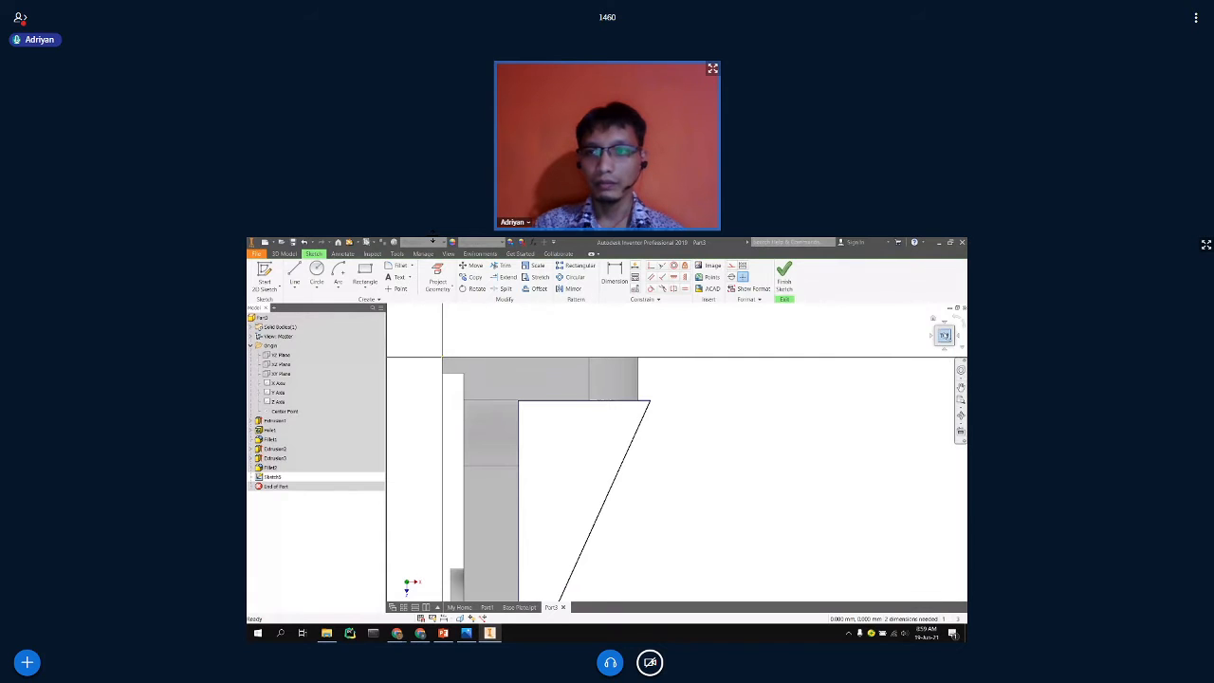
left_click_drag(938, 332, 913, 344)
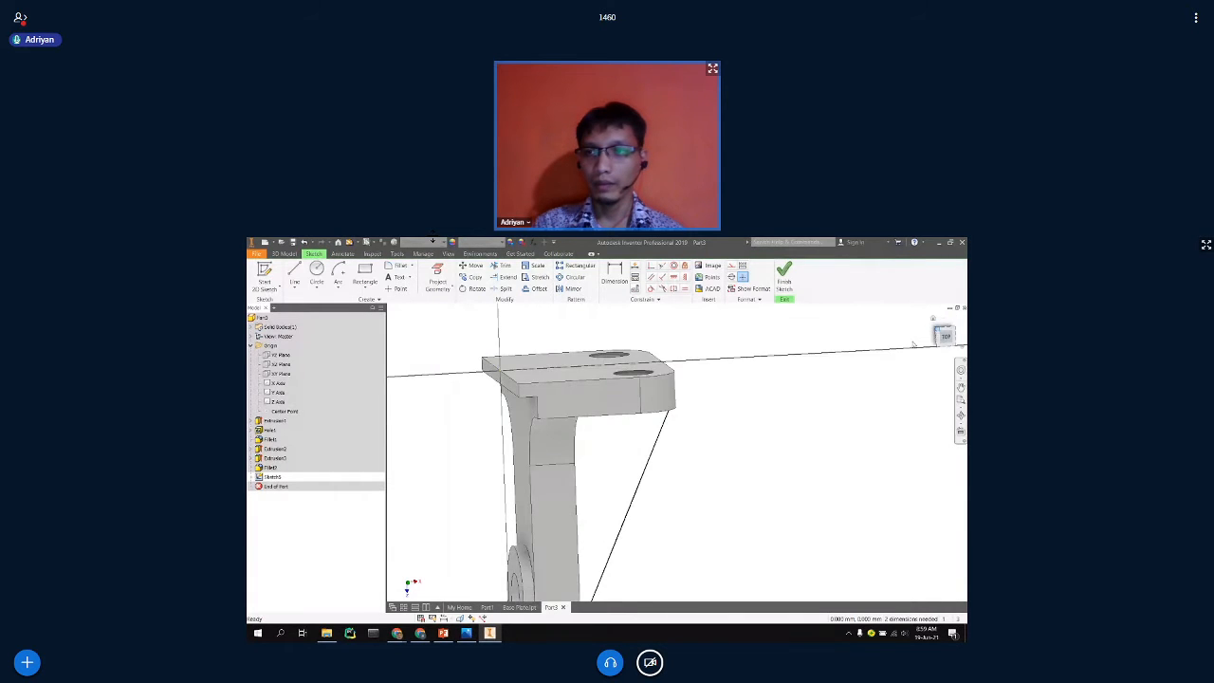
left_click(957, 329)
scroll(685, 433, "up", 3)
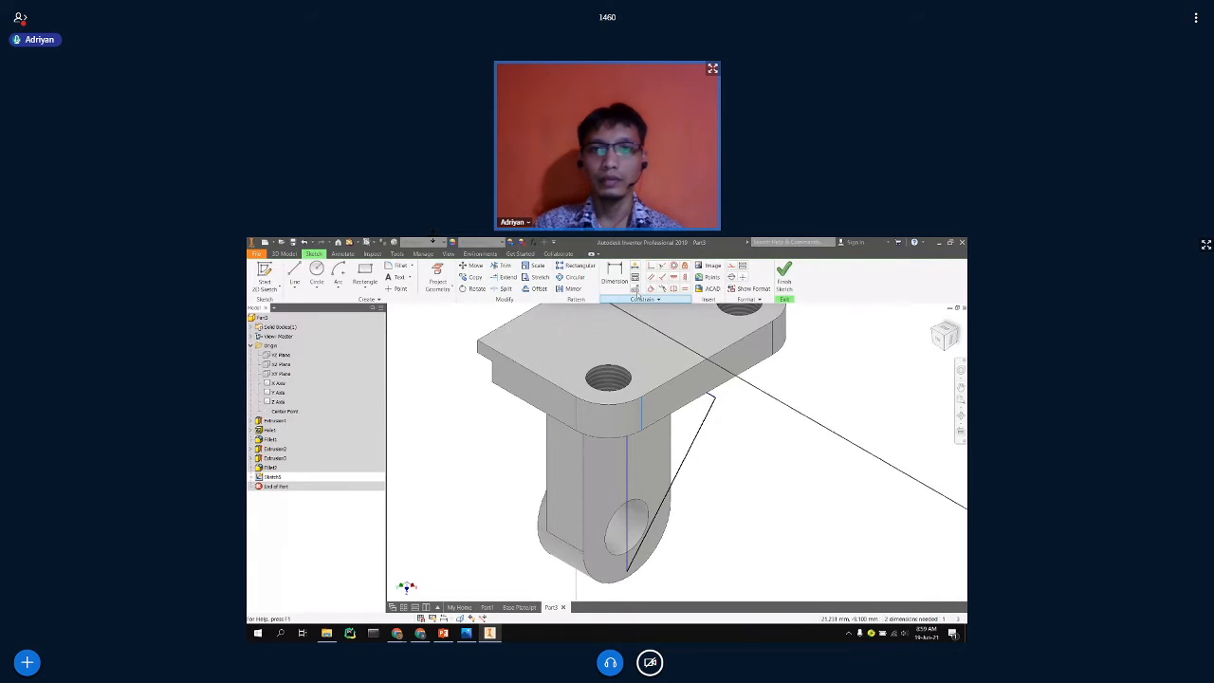
left_click(437, 275)
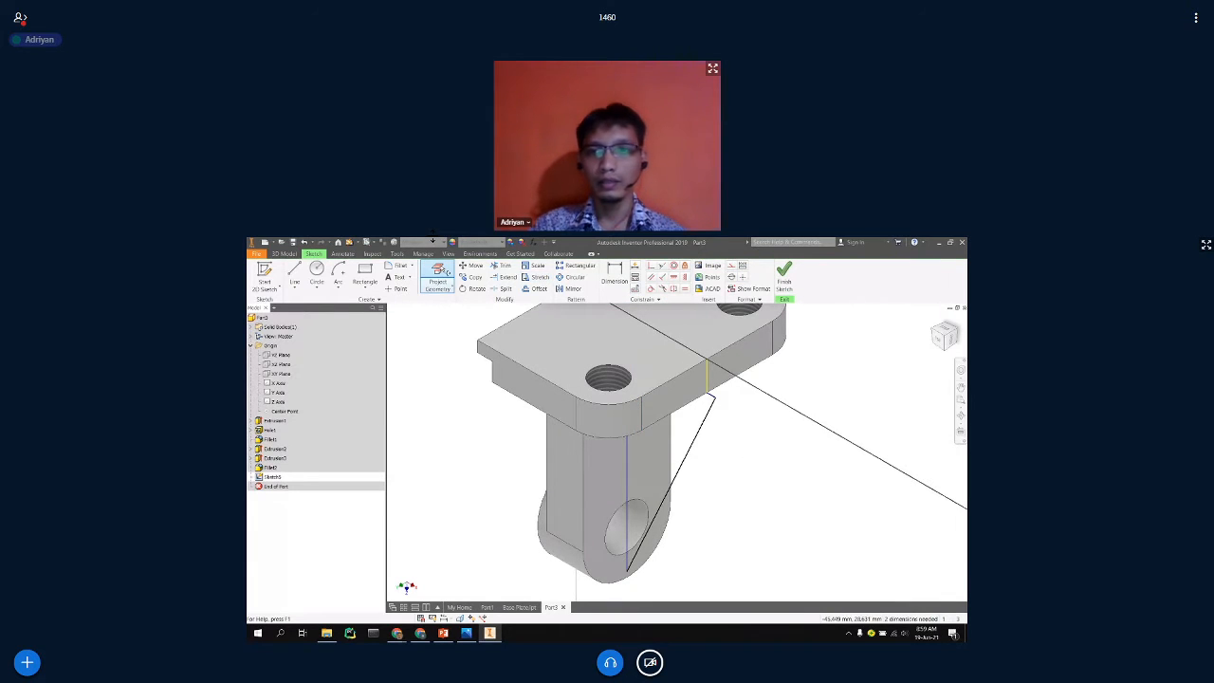
key("Escape")
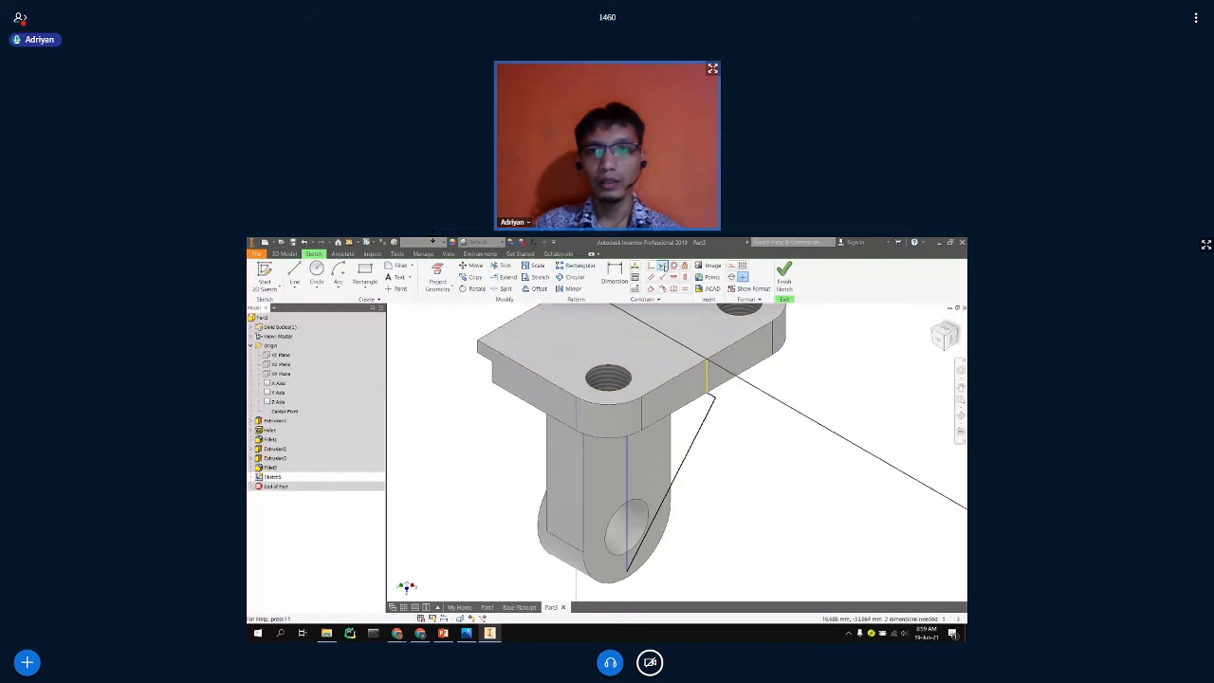
left_click(651, 267)
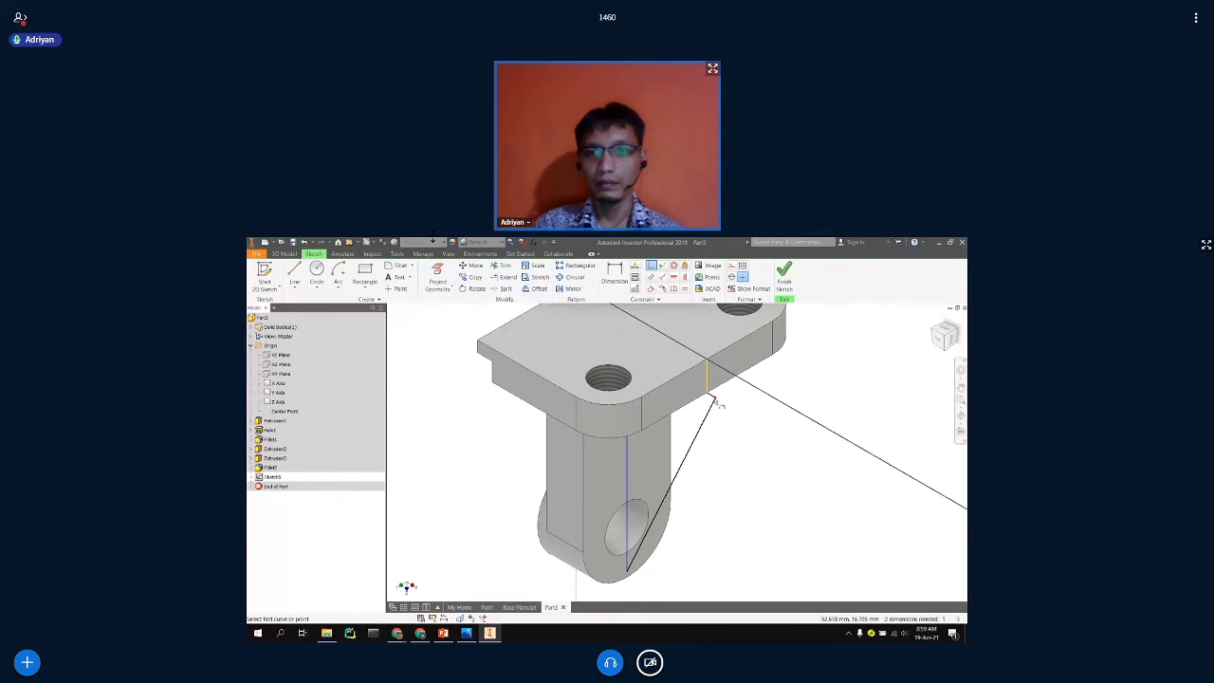
left_click(710, 397)
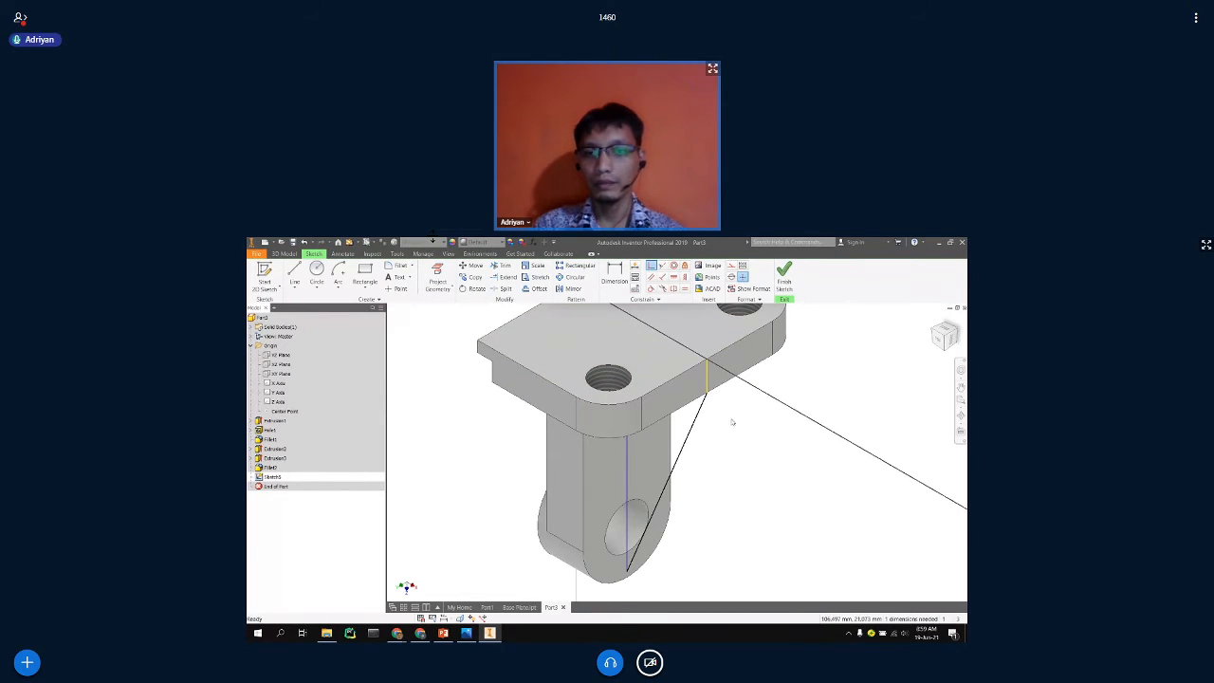
scroll(726, 420, "up", 3)
left_click(613, 276)
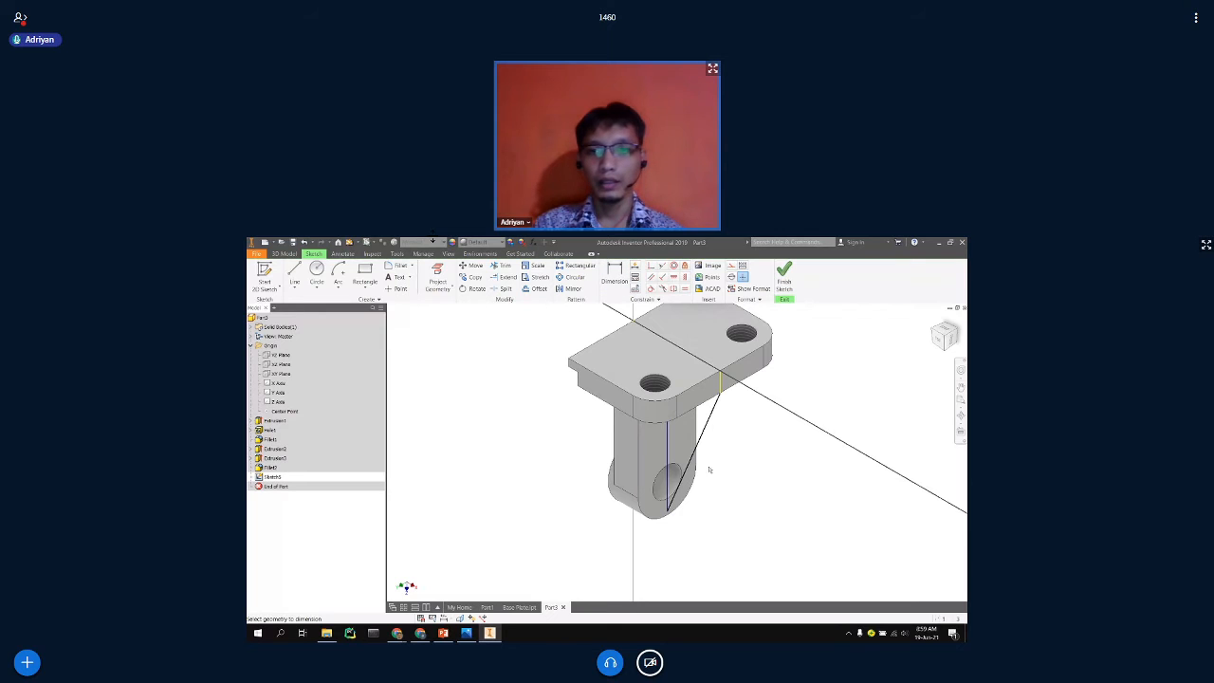
left_click(753, 454)
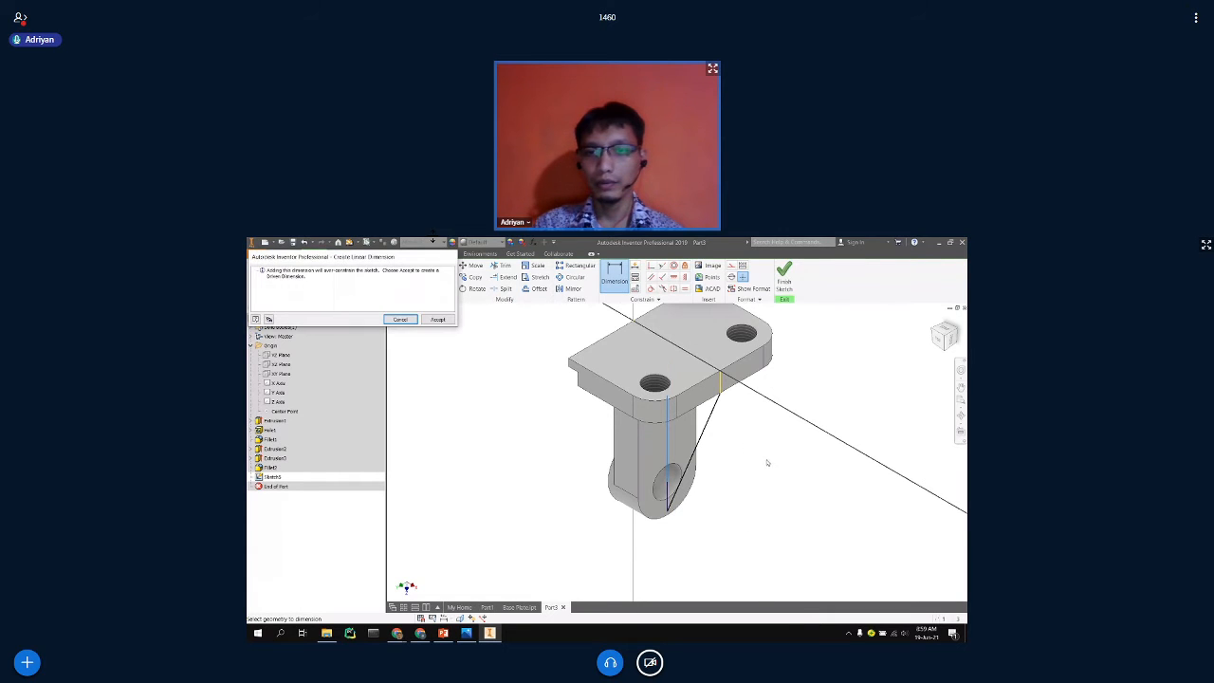
key("Escape")
key("Escape")
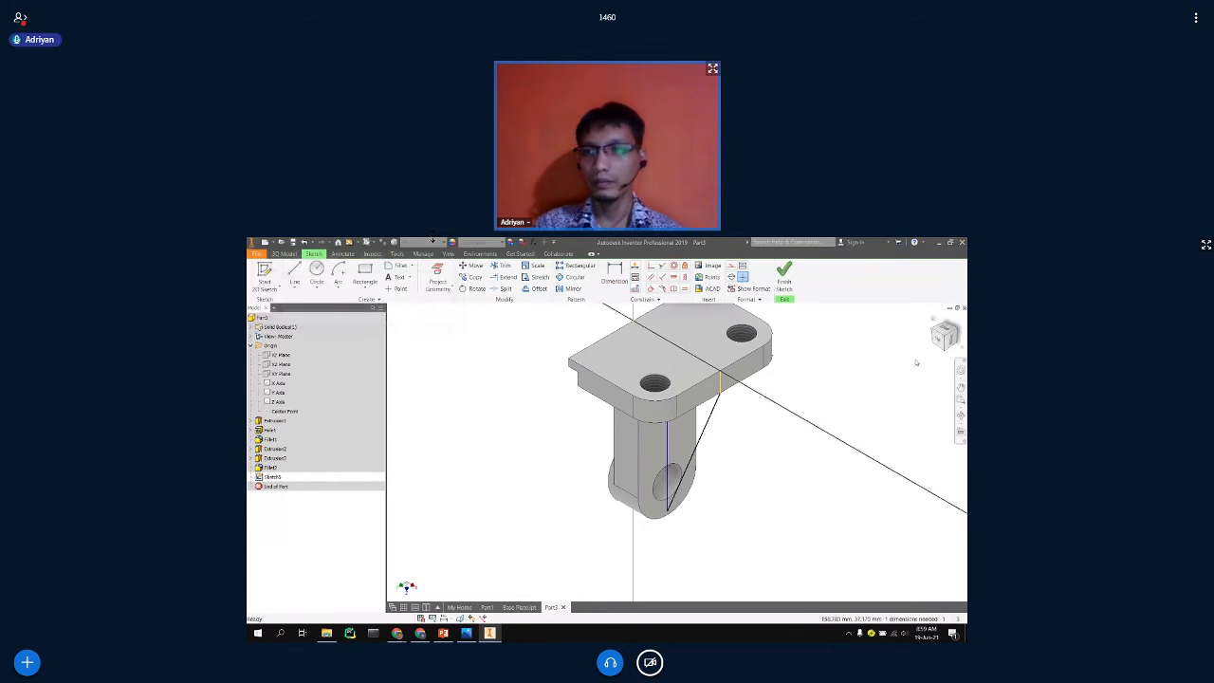
Shorten the triangle along the upright and dimension the sloped side's extent parallel to the upright.
left_click(939, 340)
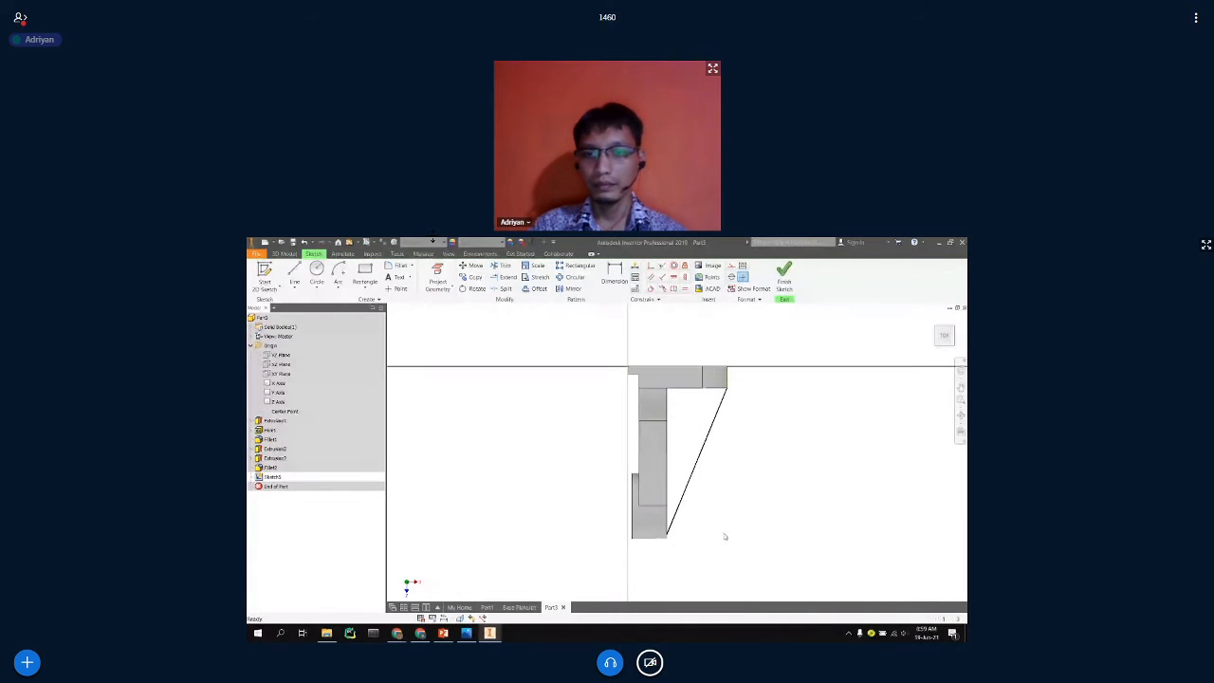
left_click_drag(666, 535, 692, 452)
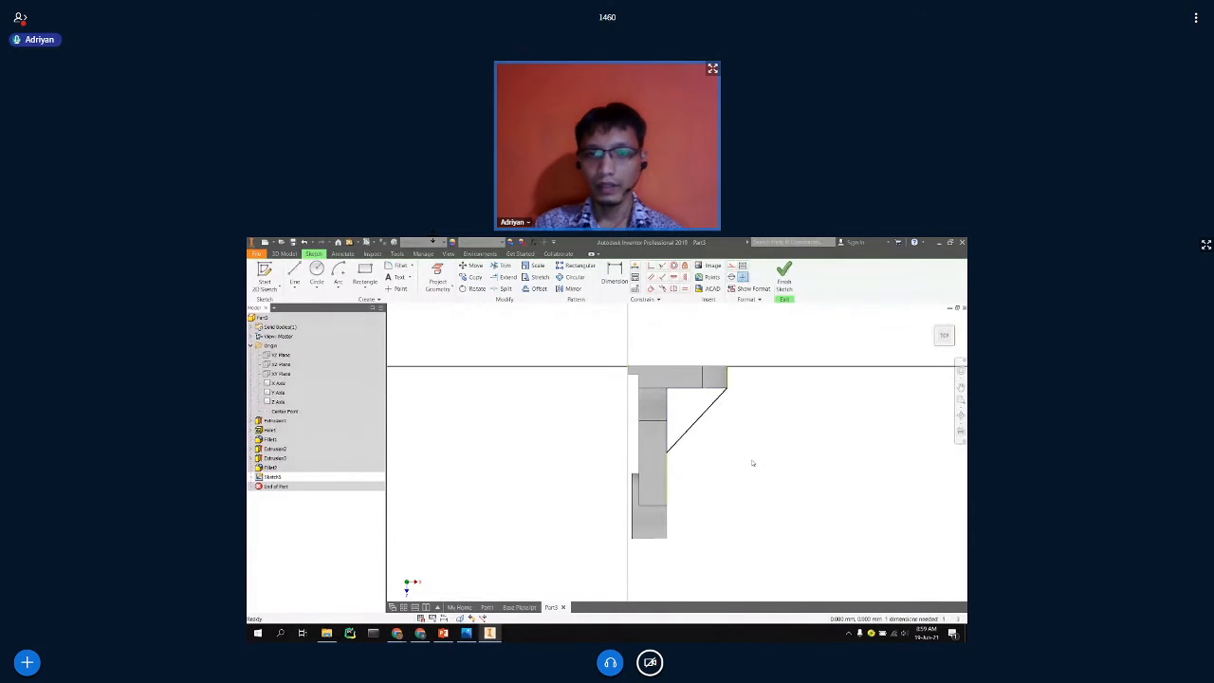
left_click(614, 275)
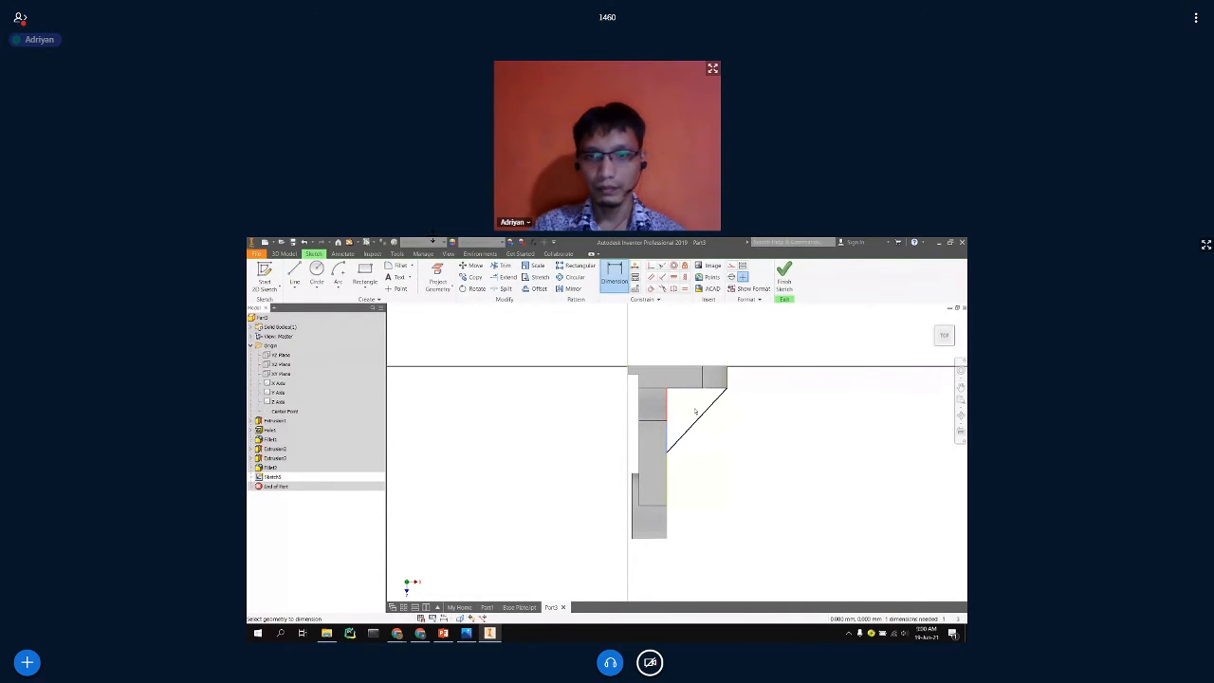
left_click(702, 414)
left_click(747, 414)
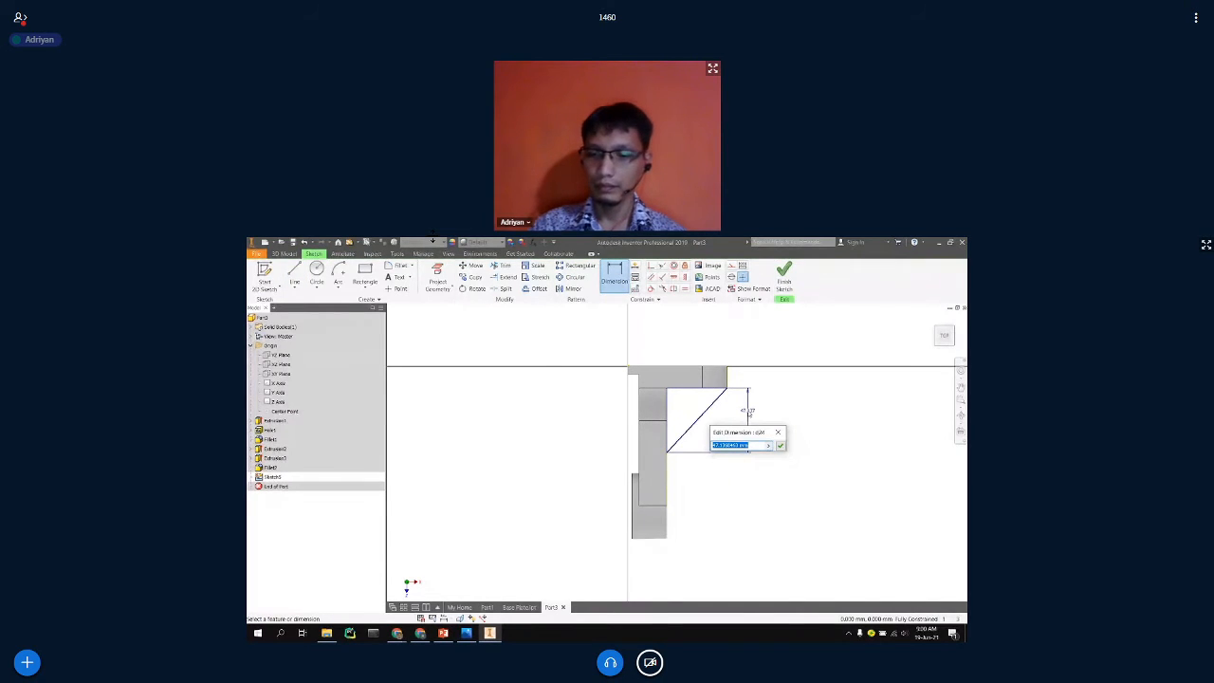
type("4")
key("Return")
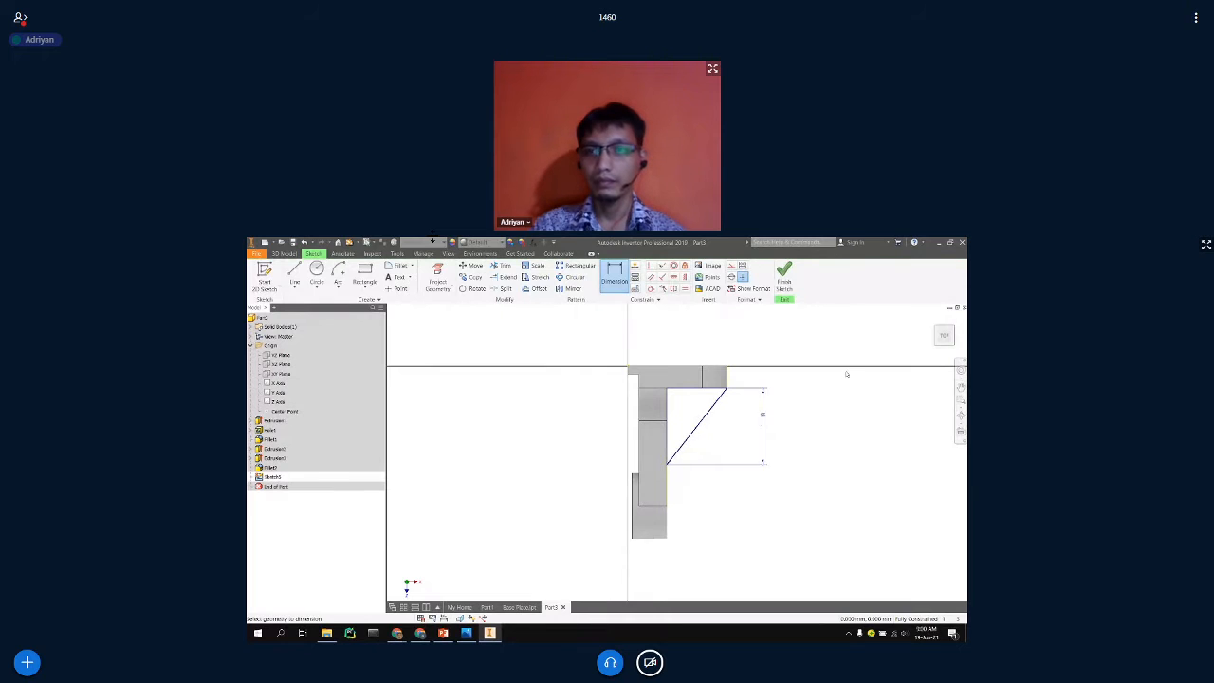
Check the rib thickness in the reference drawing, finish the sketch and extrude the triangle 16 mm symmetrically about its sketch plane.
left_click(934, 320)
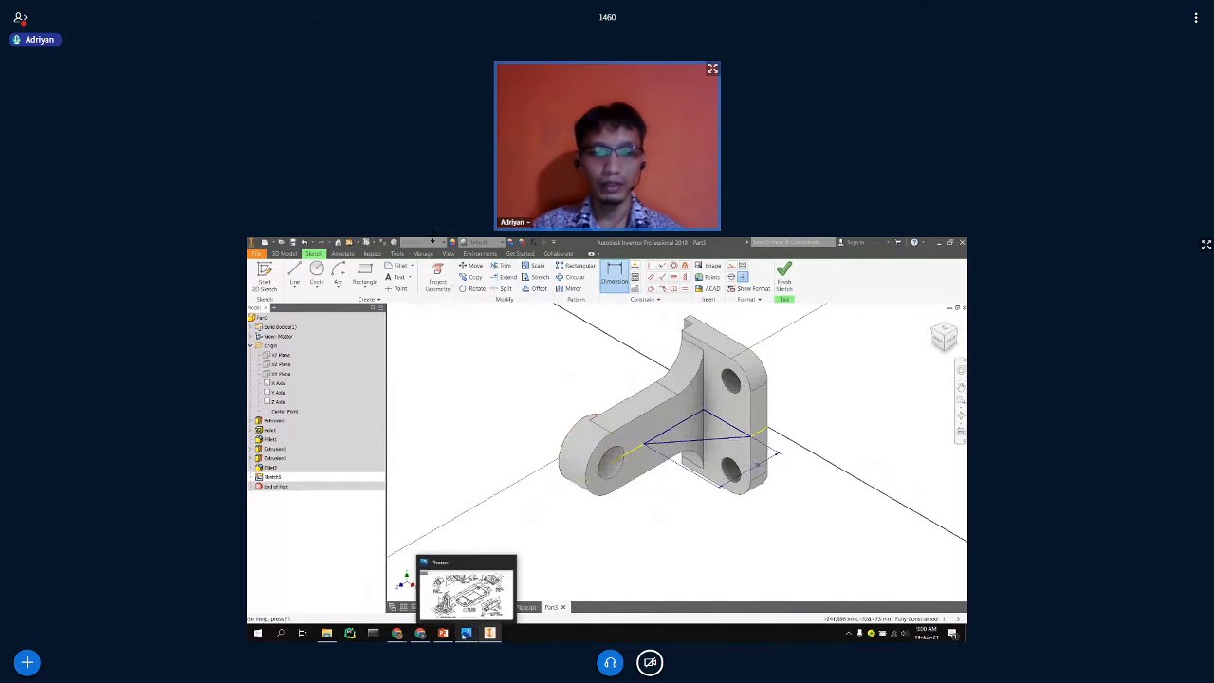
left_click(466, 633)
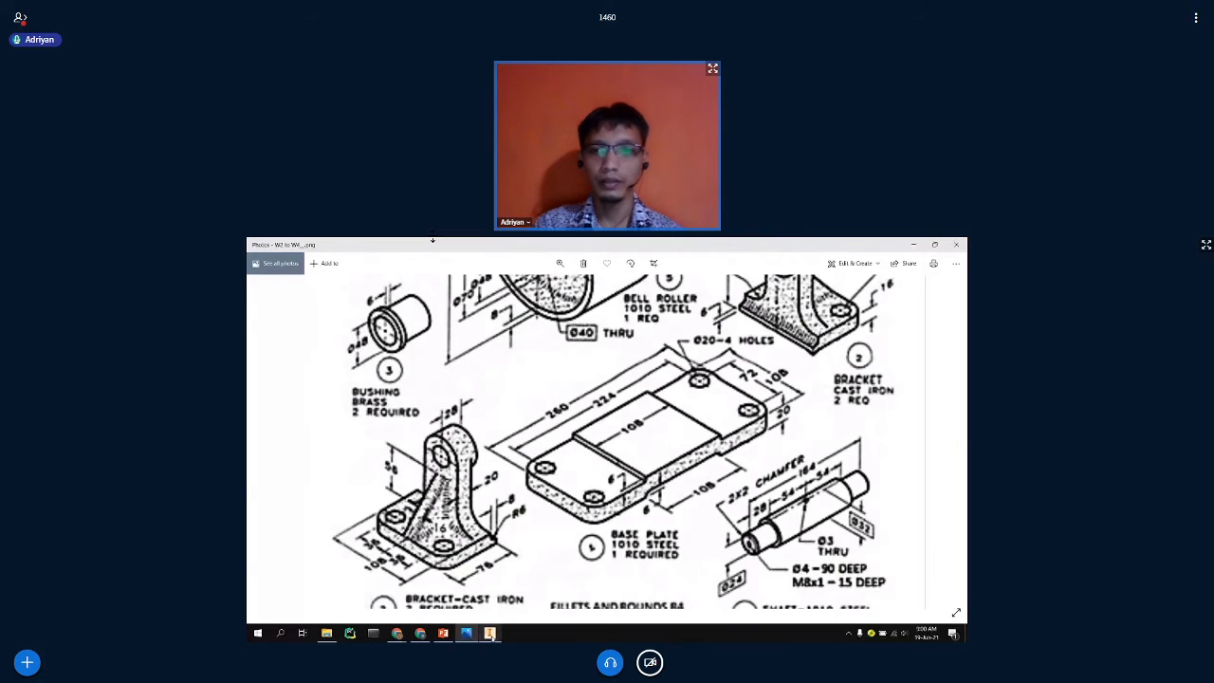
left_click(489, 630)
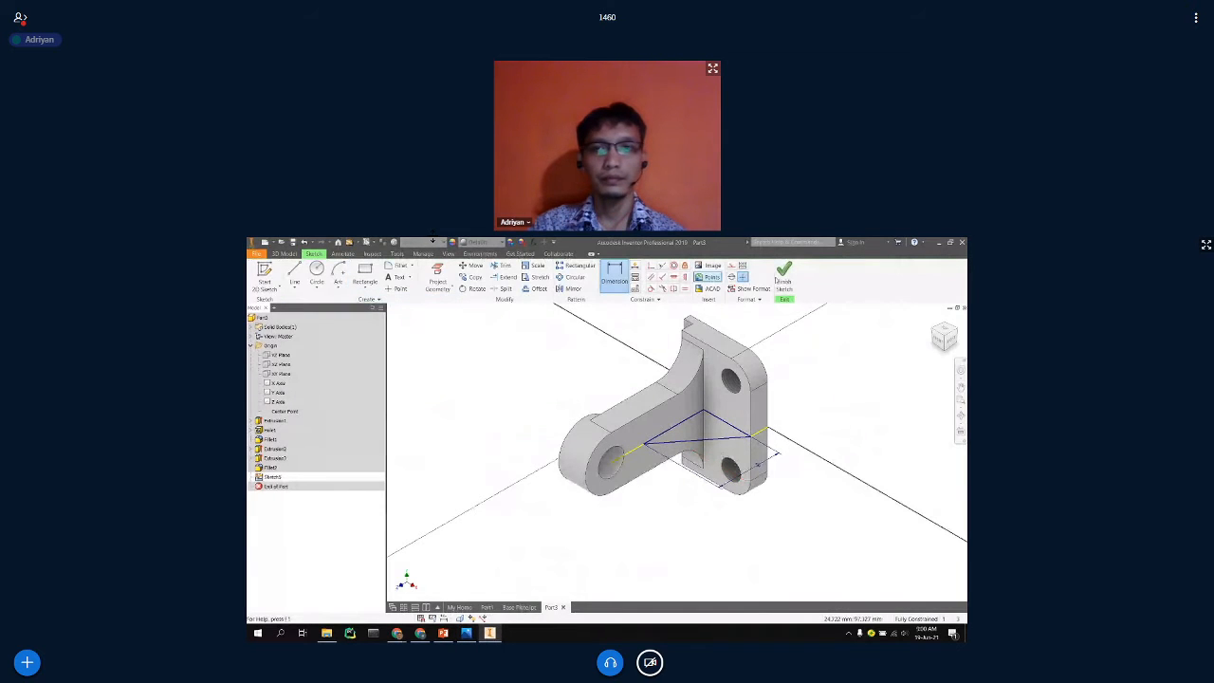
left_click(784, 274)
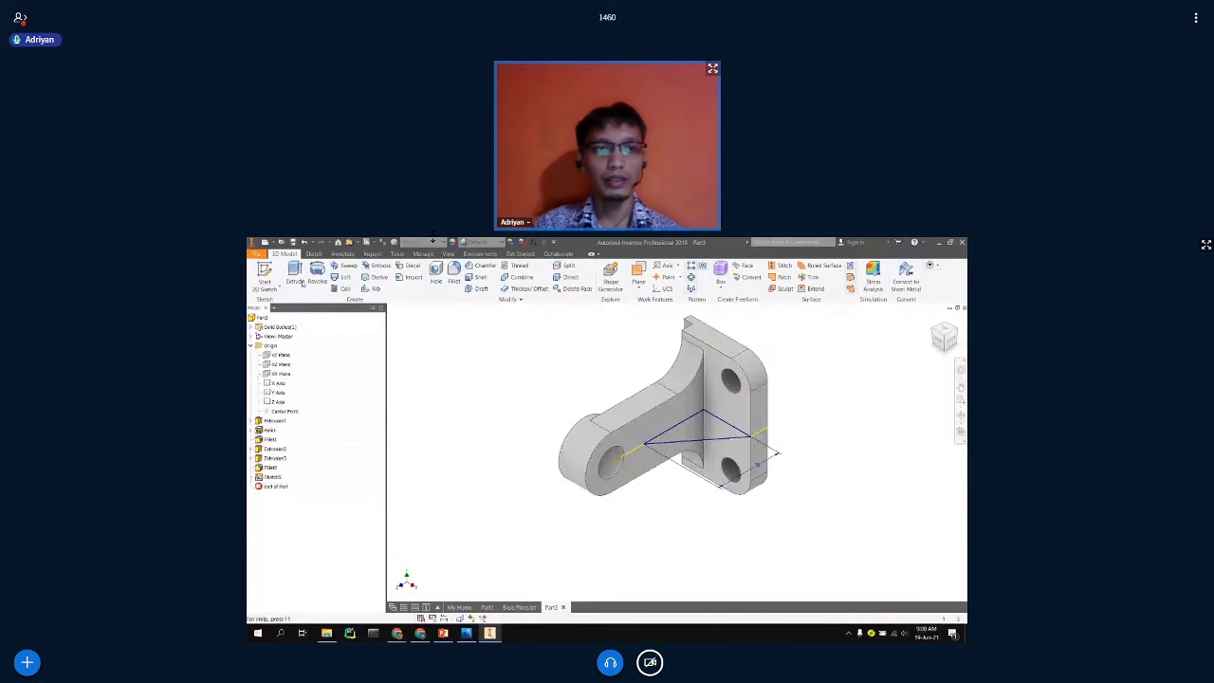
key("e")
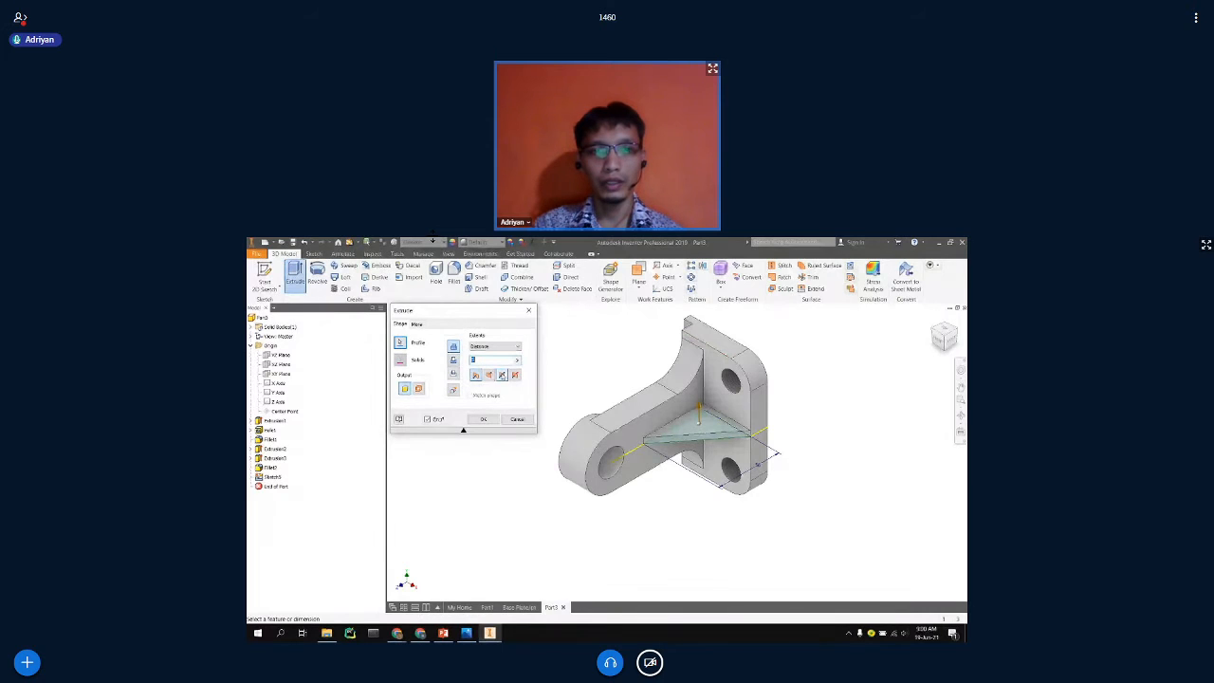
left_click(501, 375)
type("1")
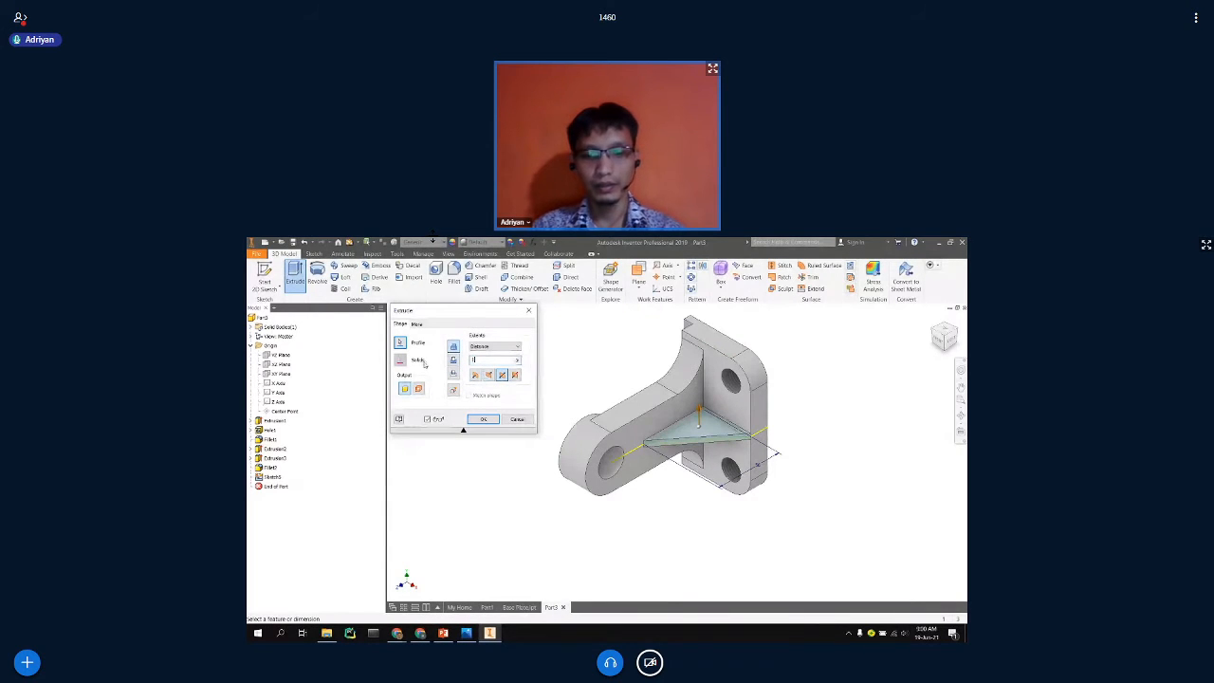
type("0")
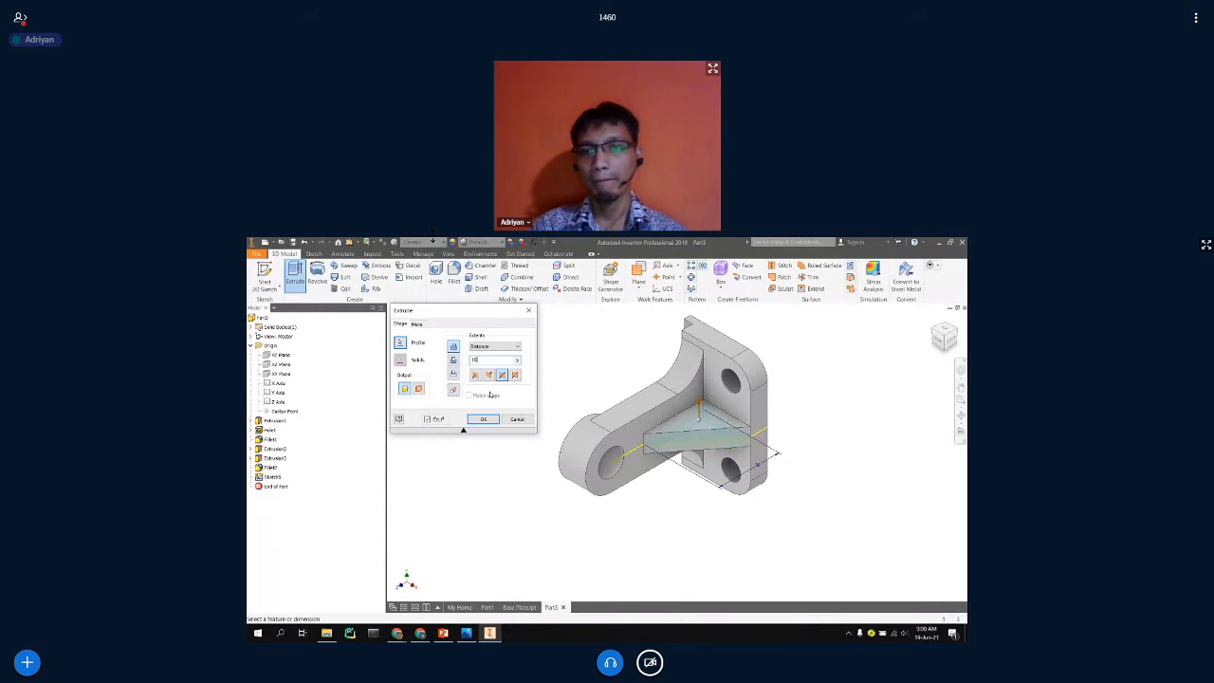
left_click(482, 418)
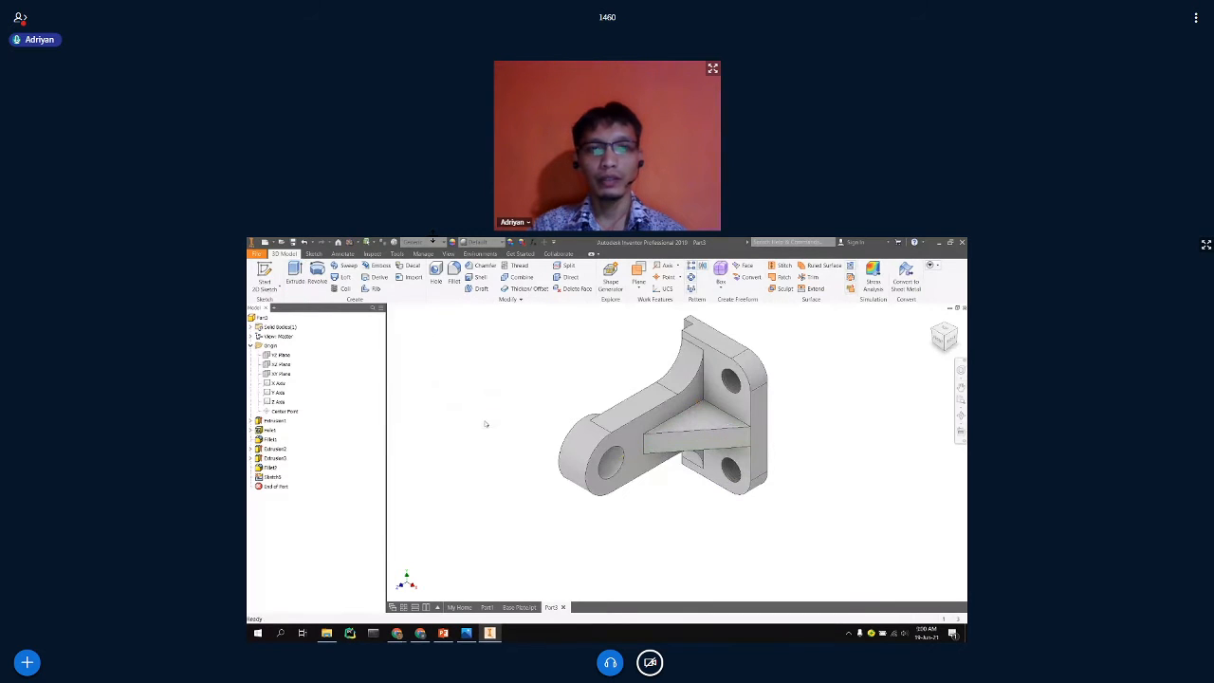
Fillet the inner edges where the rib, upright and base meet with a 4 mm radius.
left_click(453, 277)
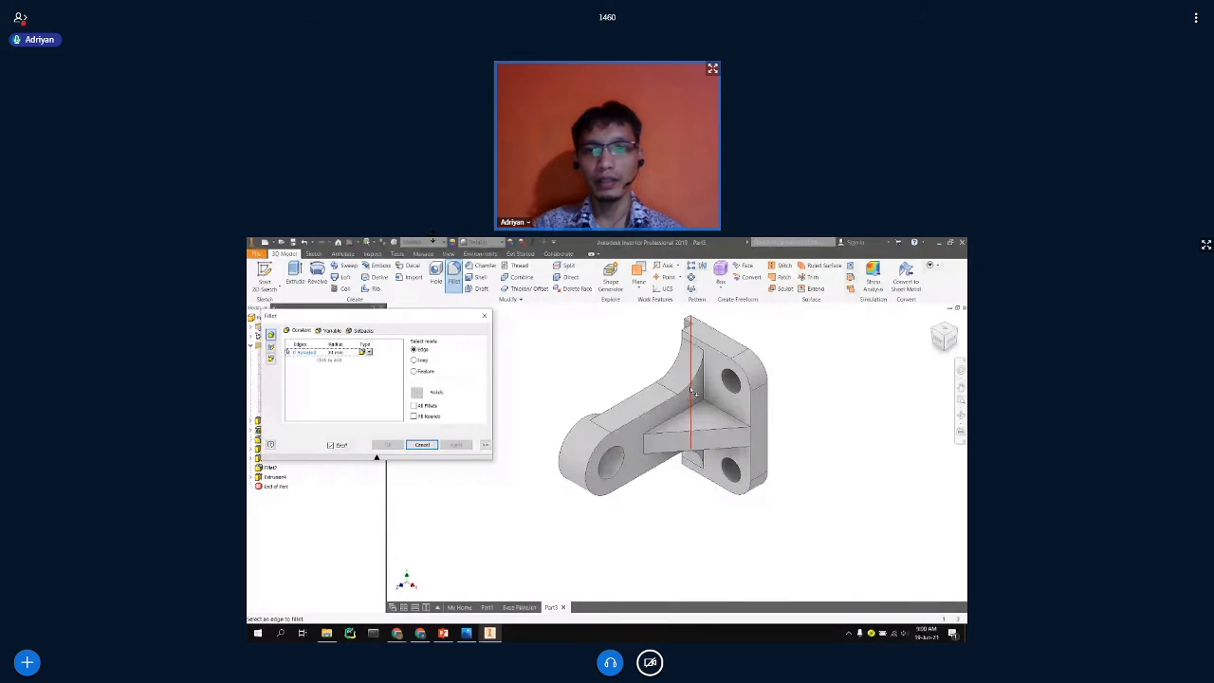
left_click(336, 352)
left_click(334, 352)
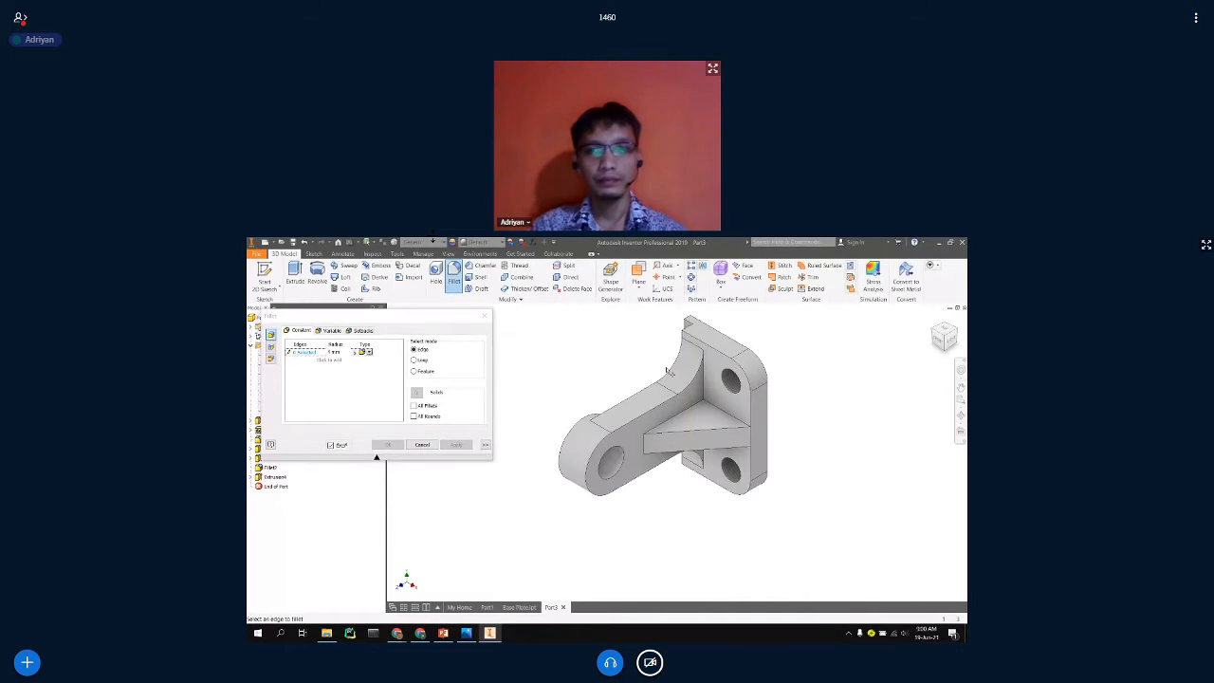
left_click(705, 378)
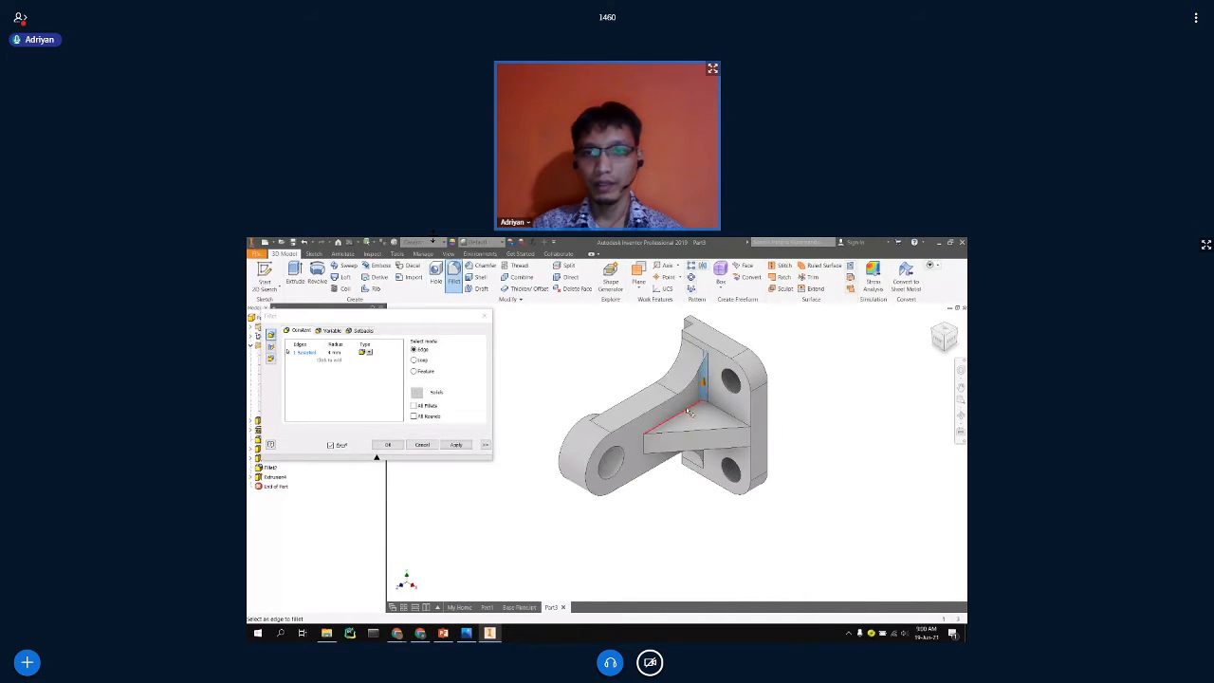
left_click(688, 413)
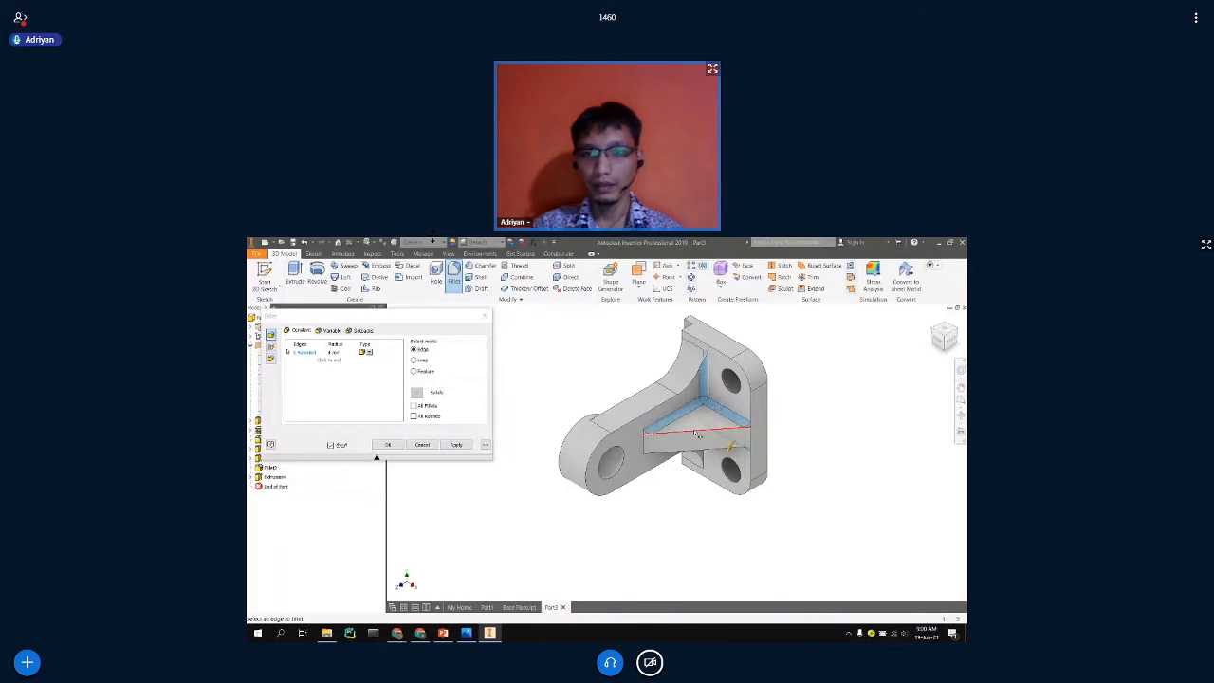
left_click(697, 431)
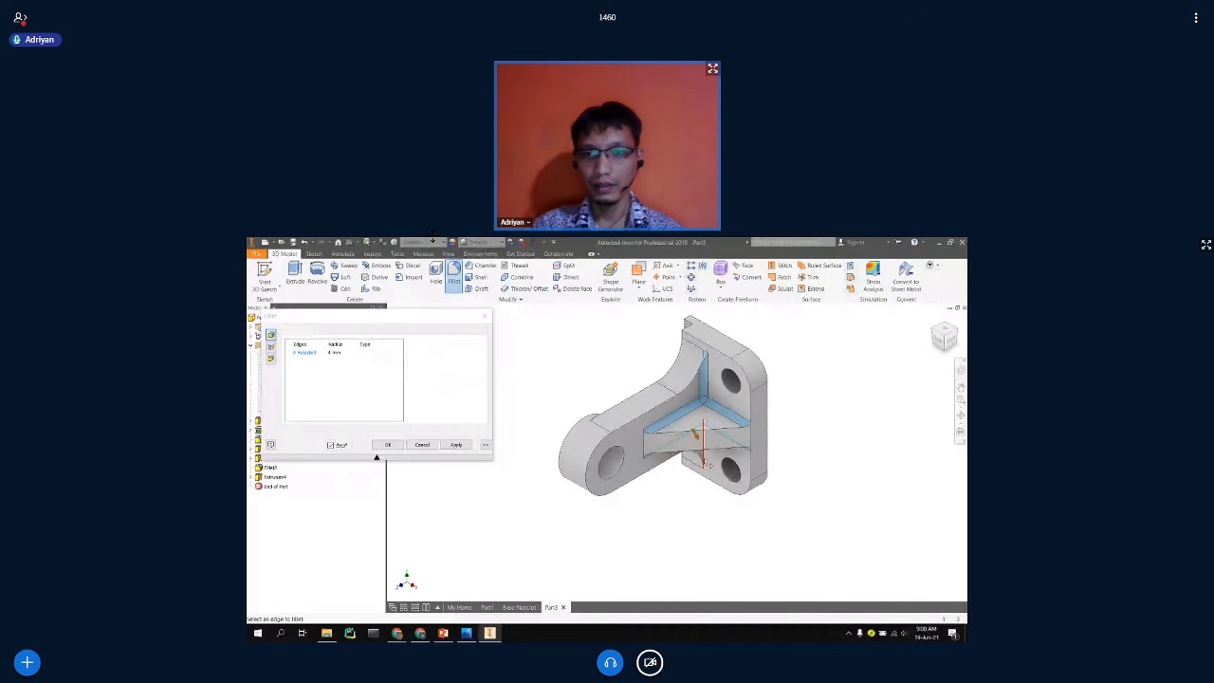
left_click(941, 362)
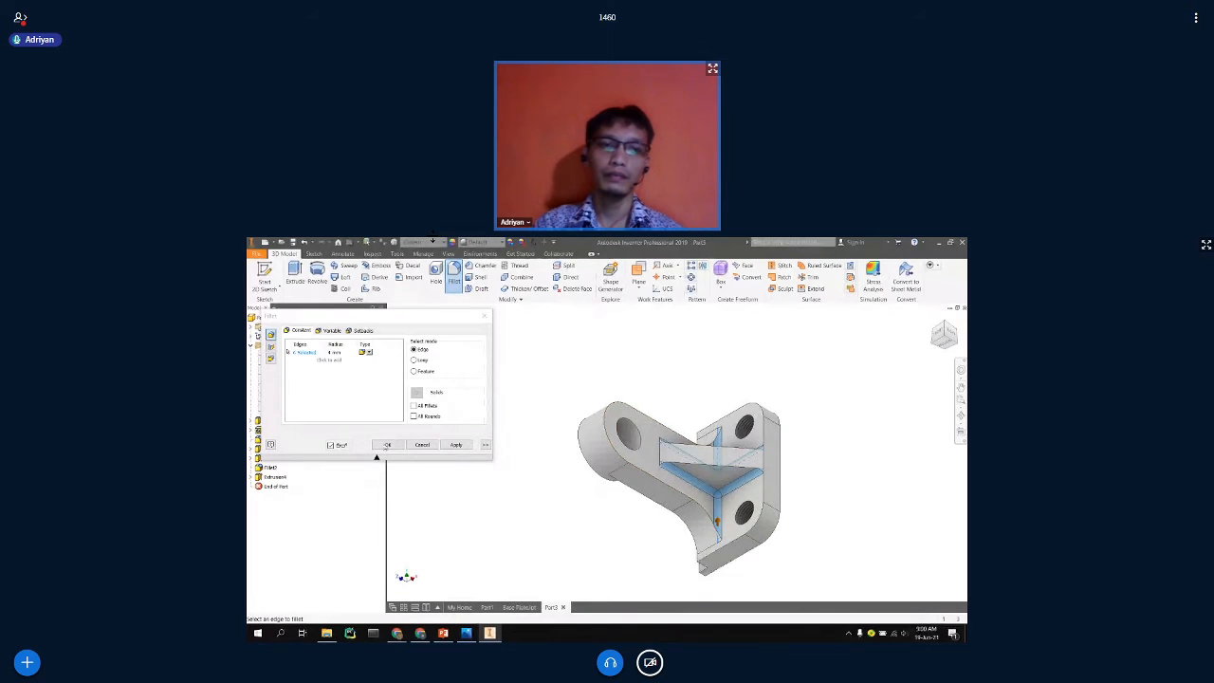
left_click(378, 446)
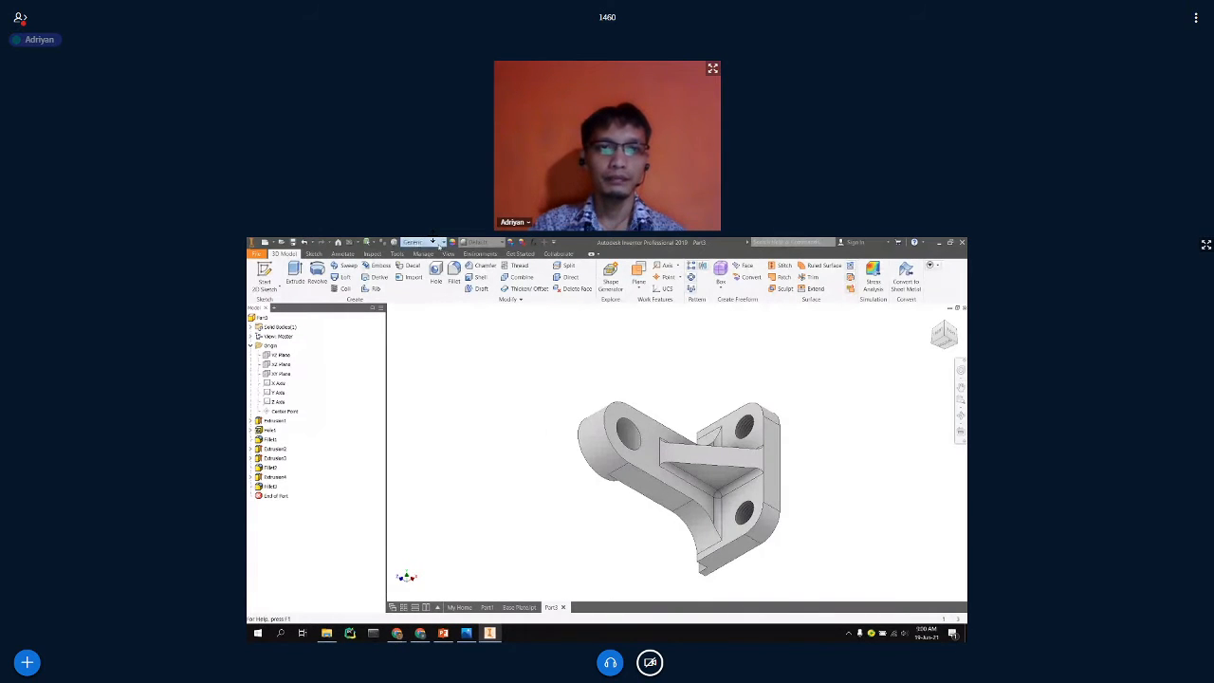
Check the bracket's material in the reference drawing and assign Iron, Cast to the part.
left_click(436, 242)
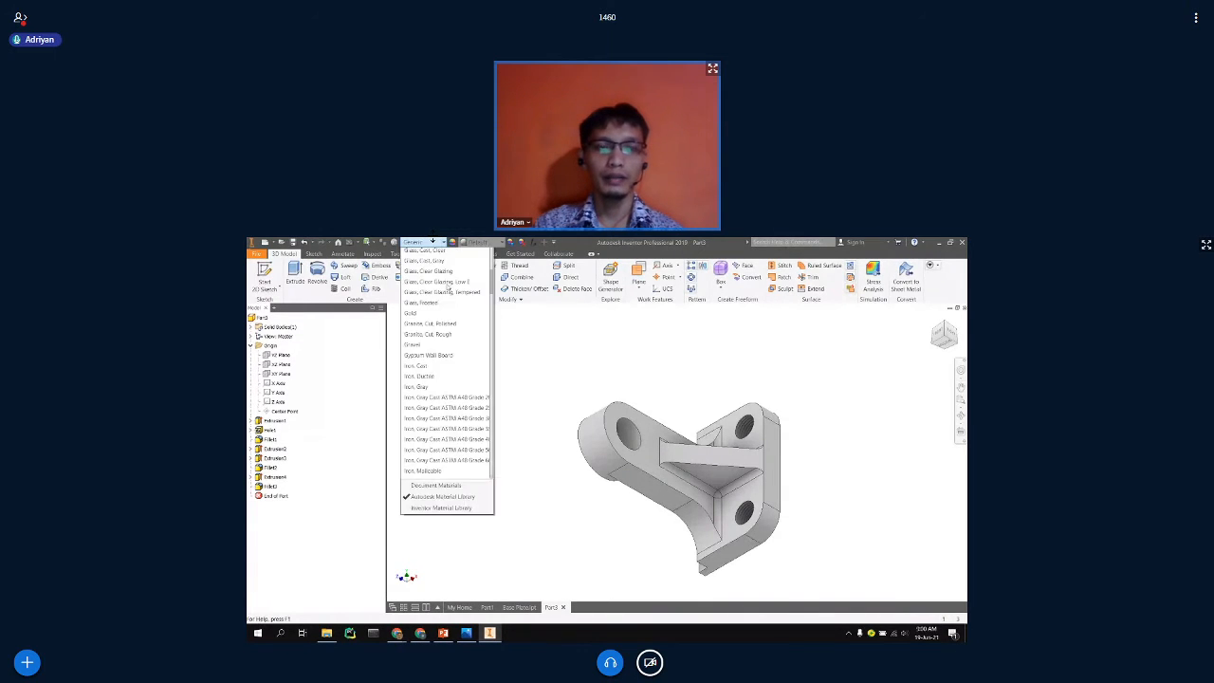
left_click(466, 632)
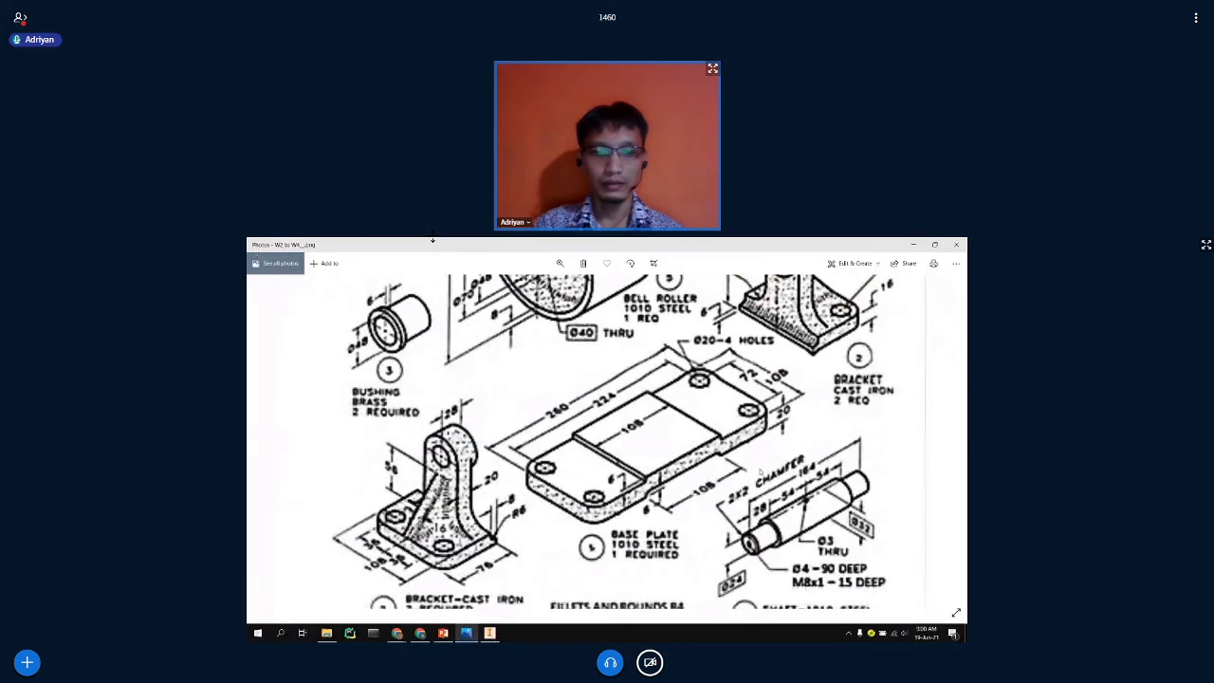
key("alt+Tab")
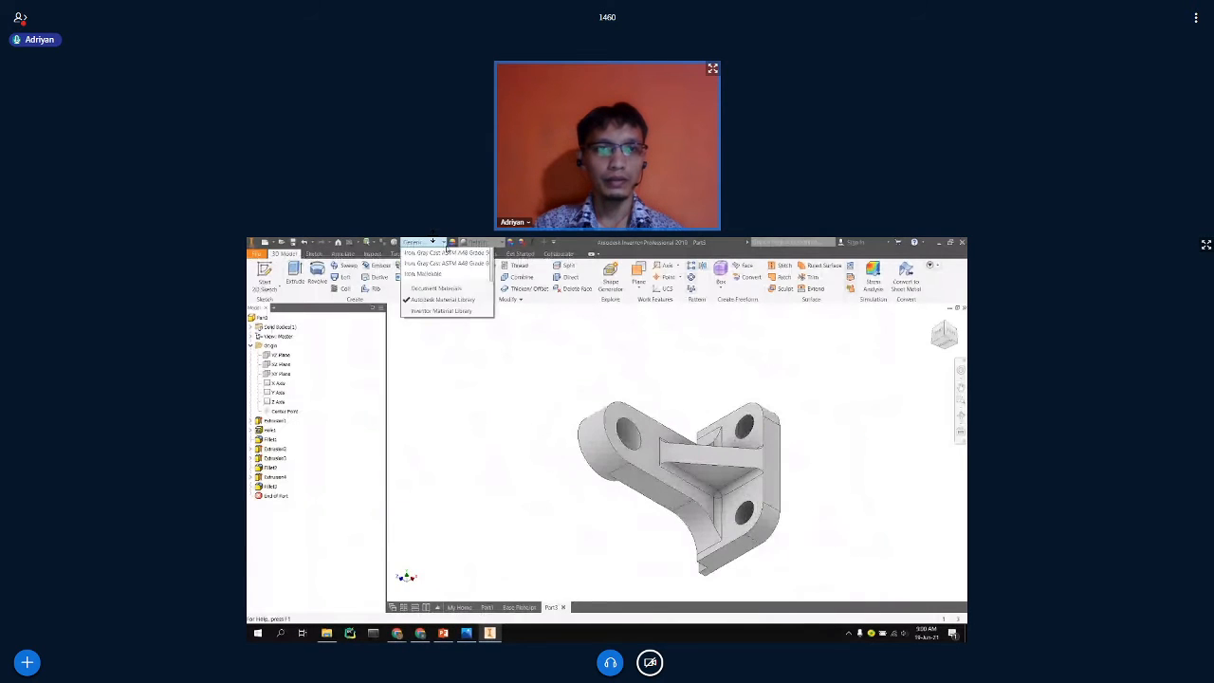
scroll(441, 374, "down", 4)
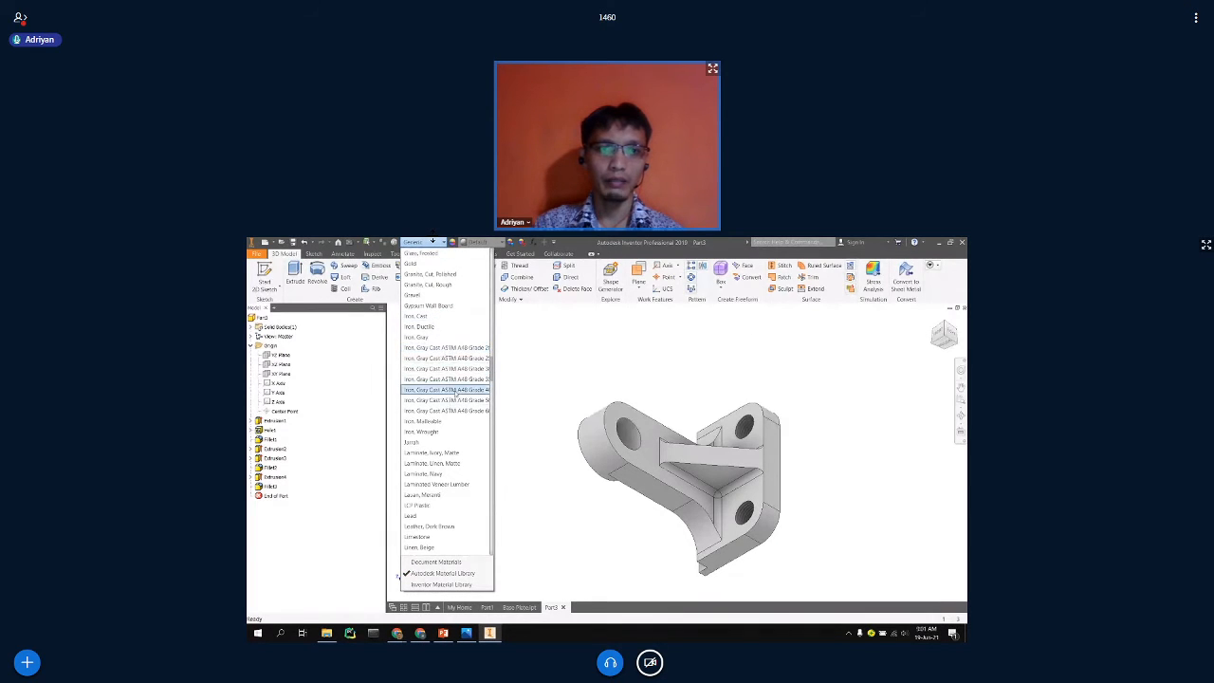
left_click(422, 316)
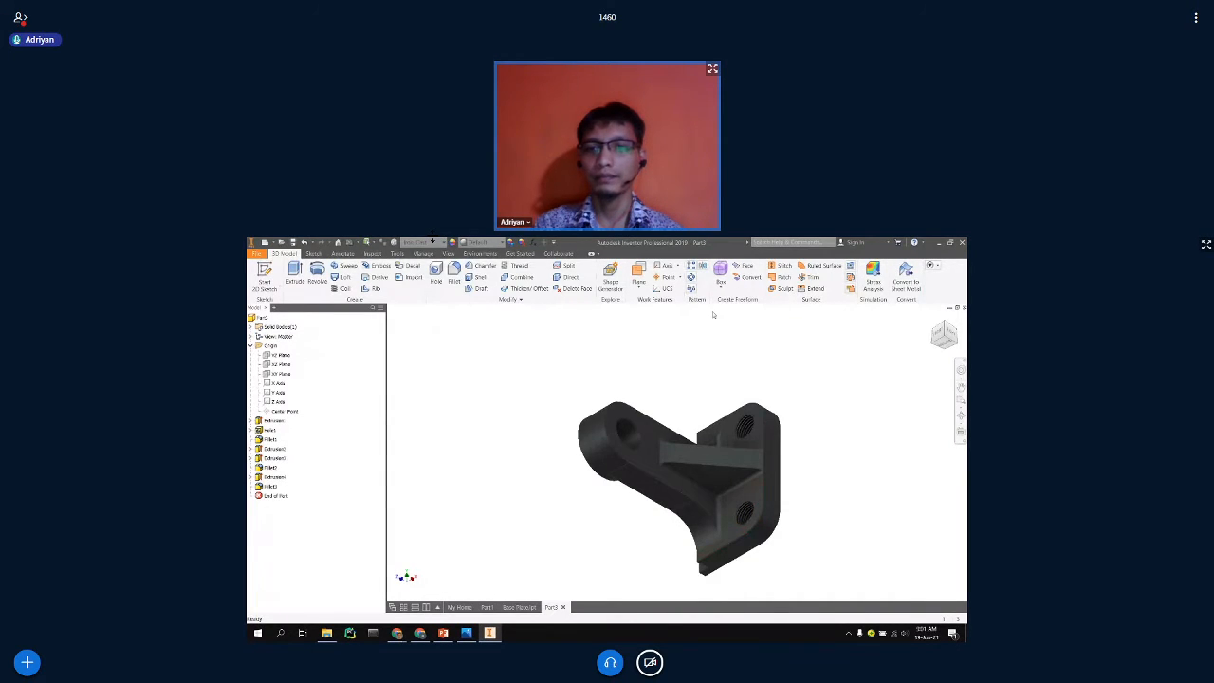
Return to the home view and save the part as Bracket in the current project folder.
left_click(932, 319)
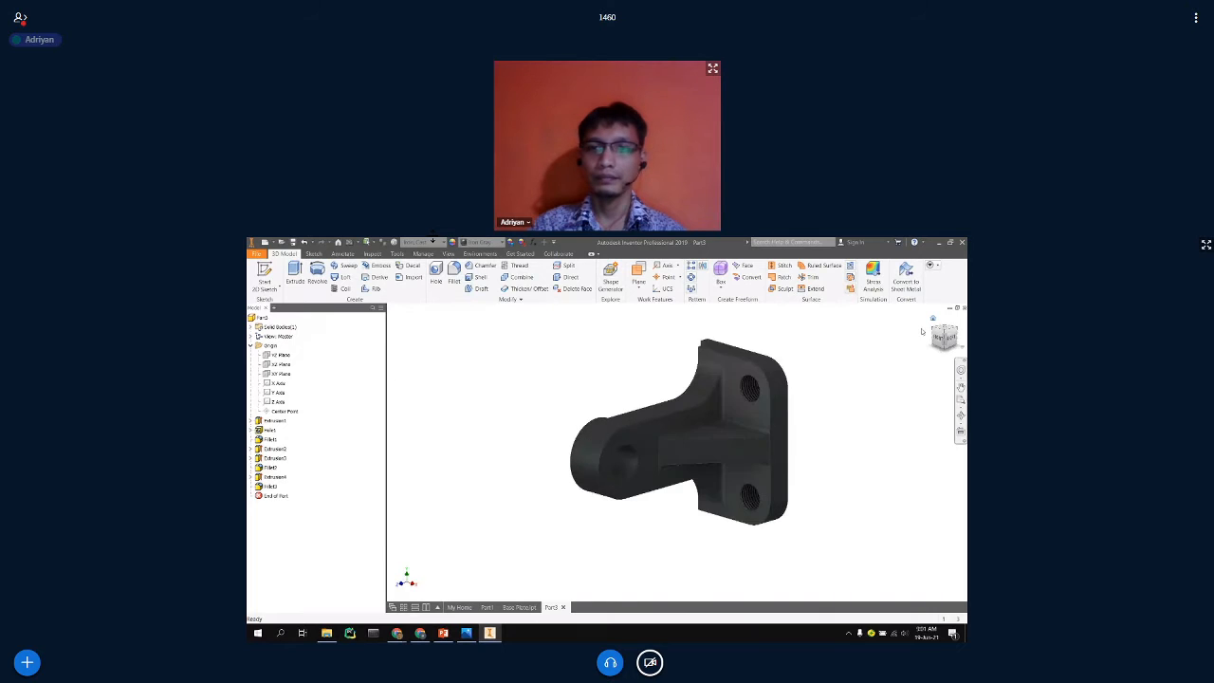
key("ctrl+s")
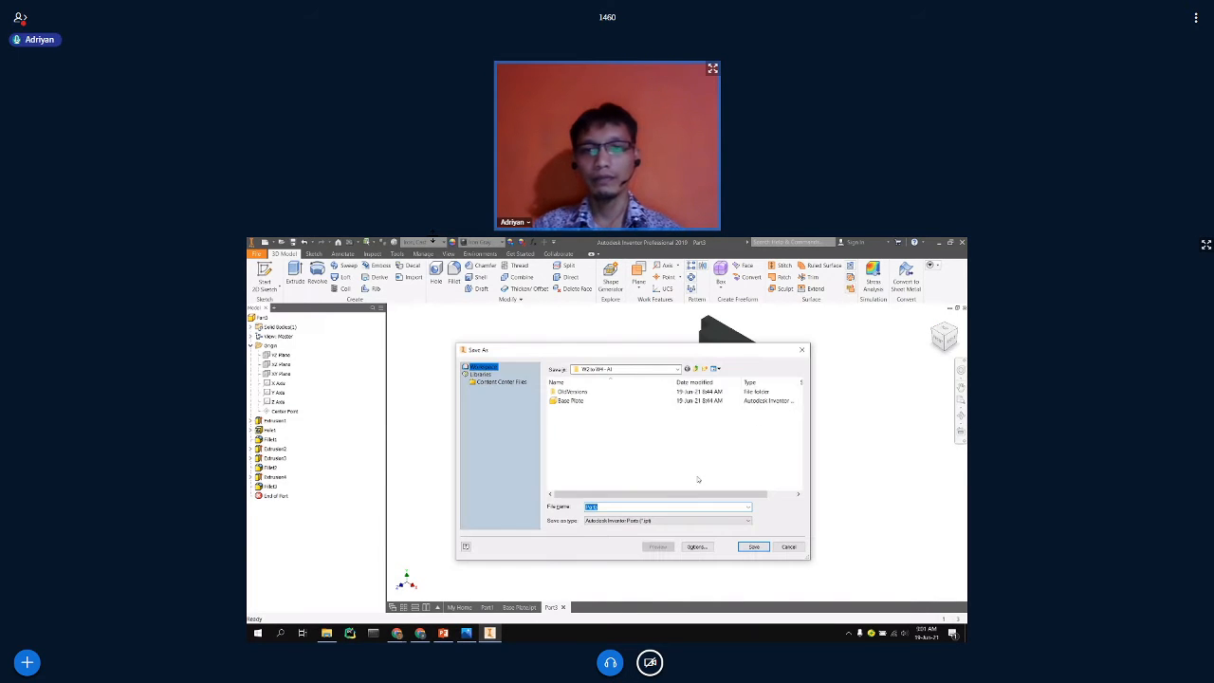
type("Bra")
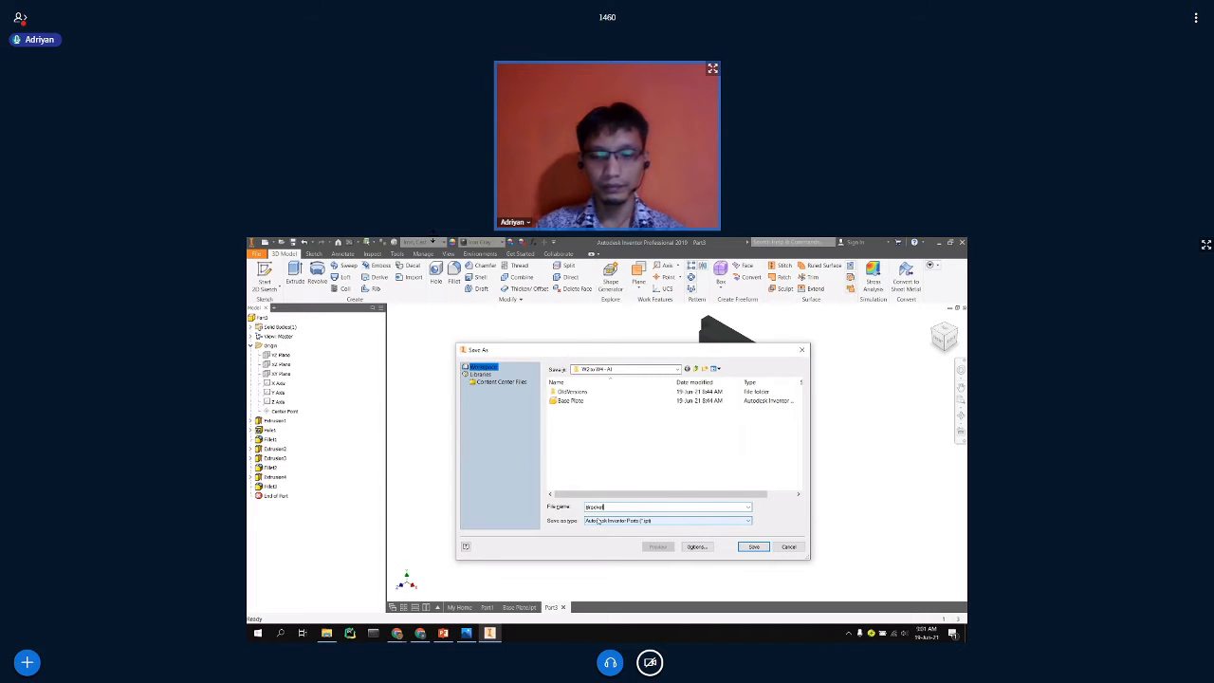
type("cket")
key("Return")
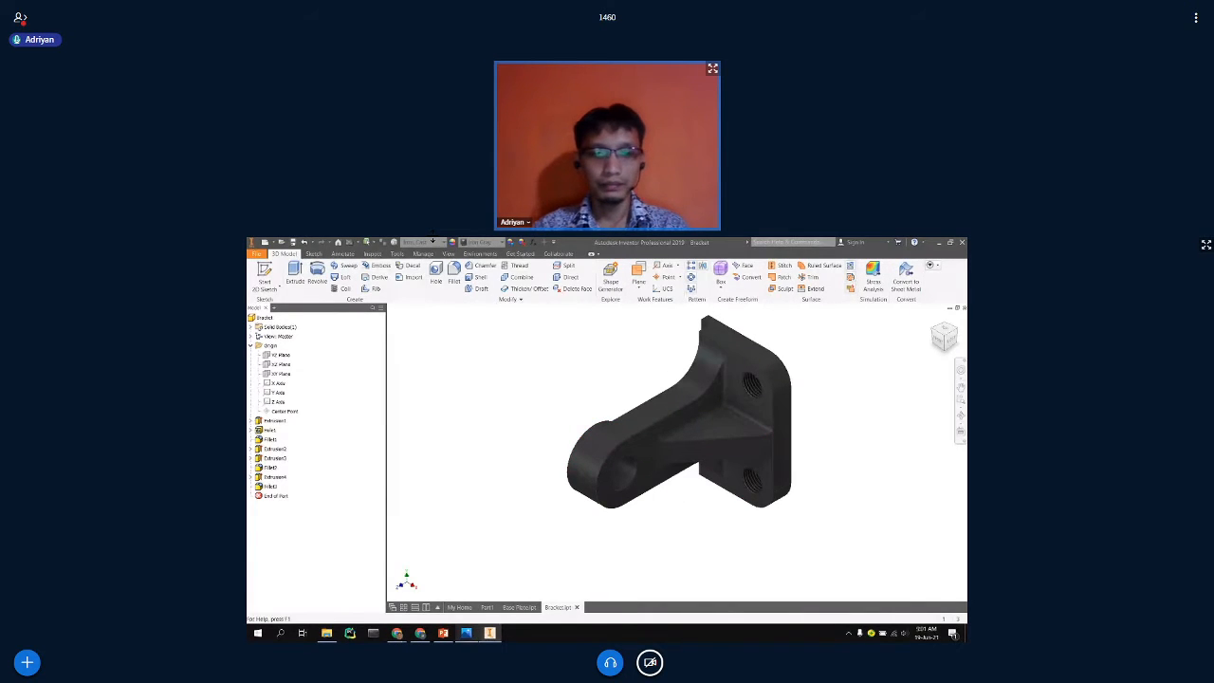
Examine the reference drawing in Photos for the remaining parts, including the shaft, bushing and bell roller.
left_click(466, 634)
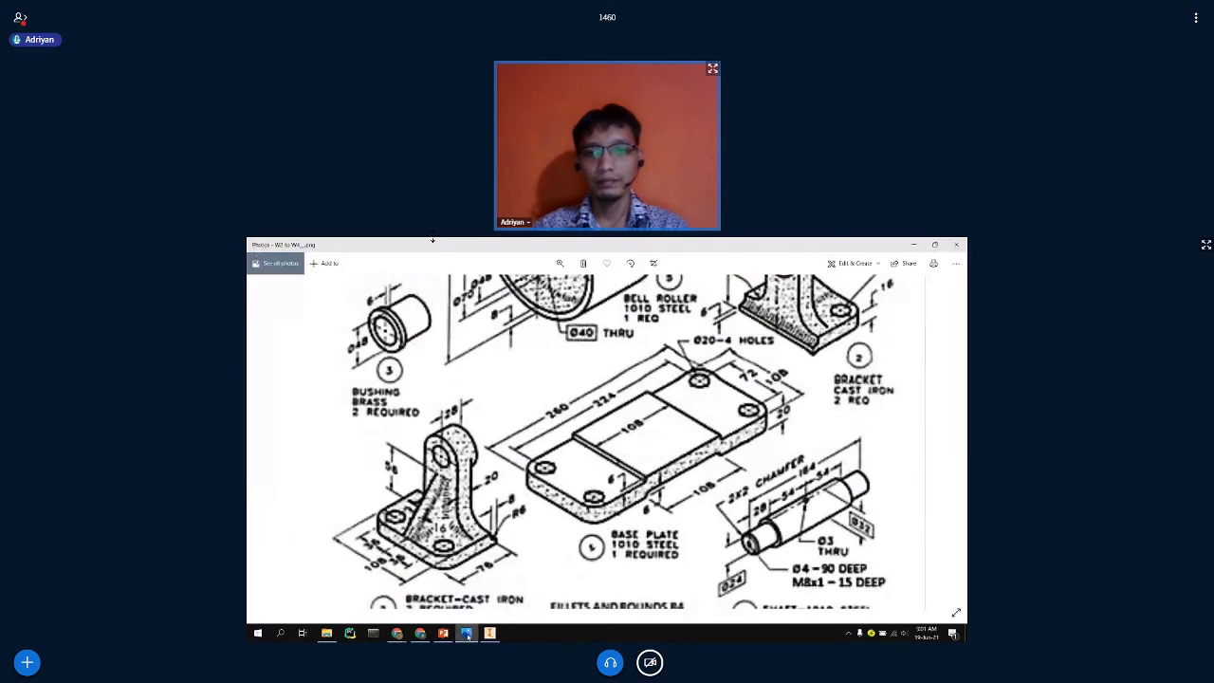
scroll(644, 333, "down", 2)
scroll(643, 333, "up", 1)
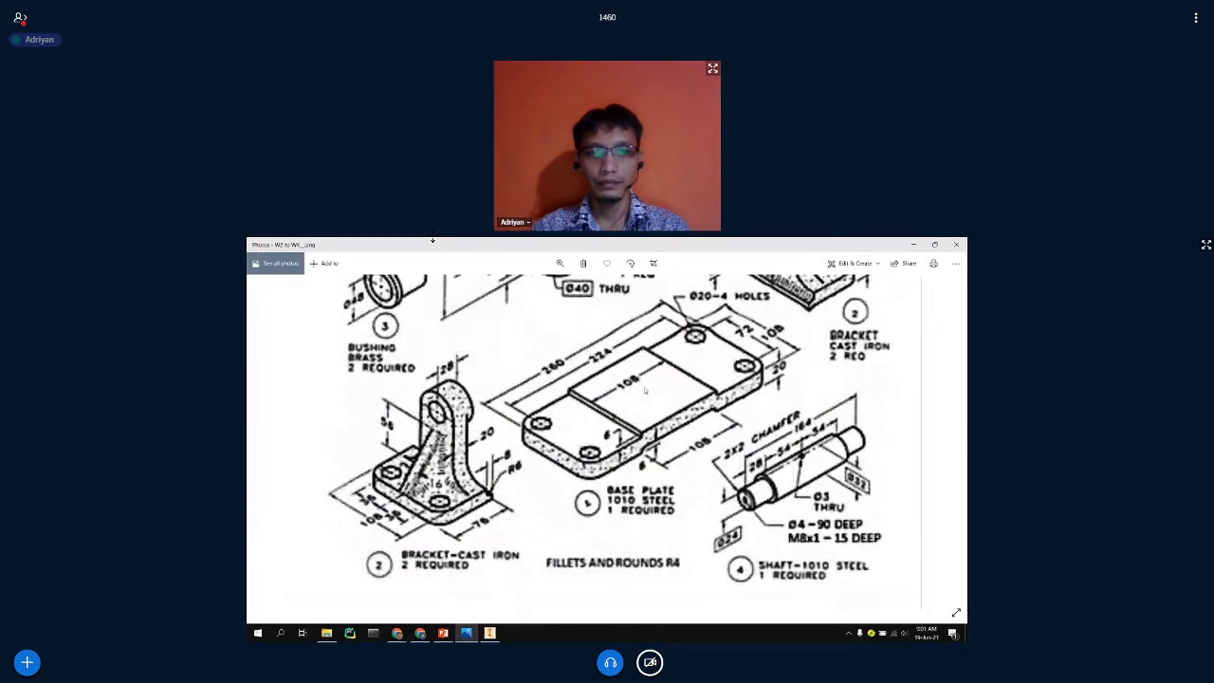
scroll(644, 389, "up", 4)
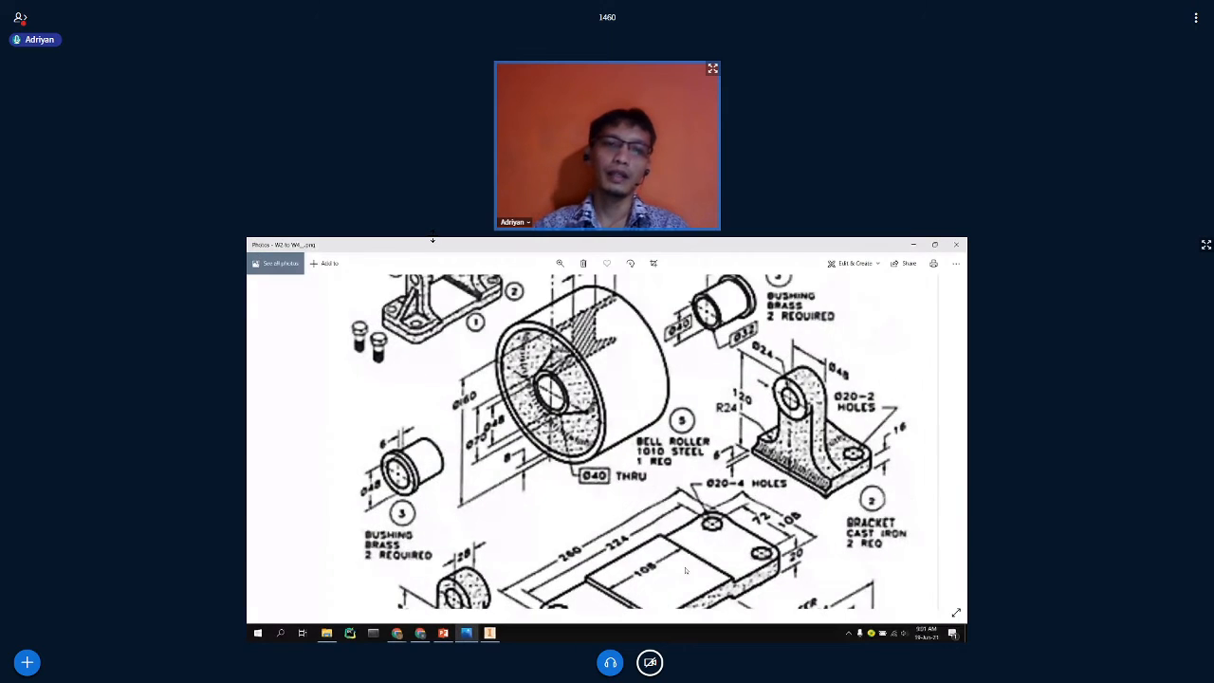
left_click_drag(686, 570, 672, 564)
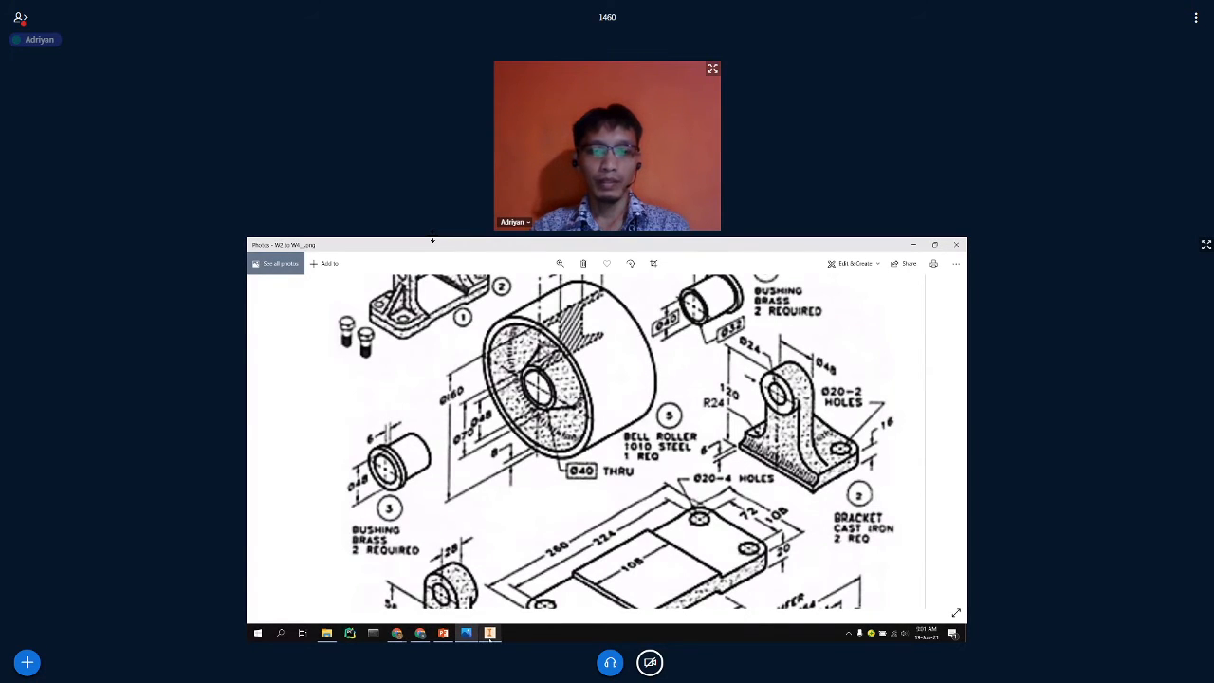
Switch to the browser to check the webinar's public chat, then return to the bracket in Inventor.
left_click(490, 632)
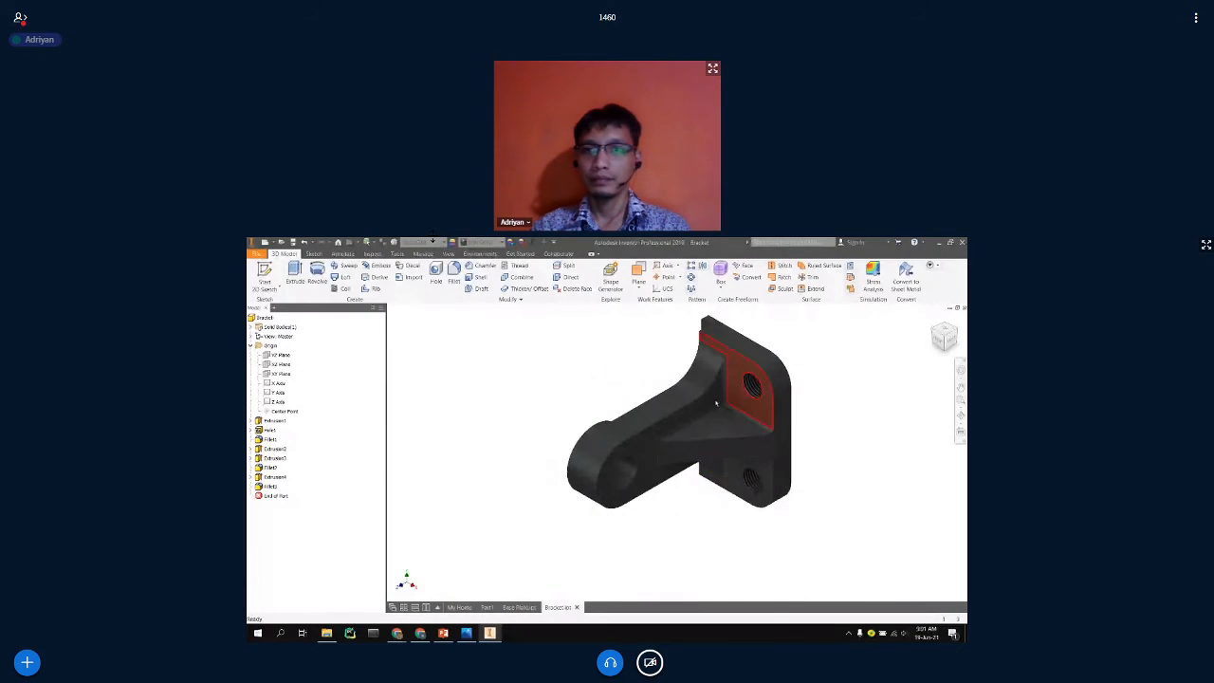
mouse_move(403, 639)
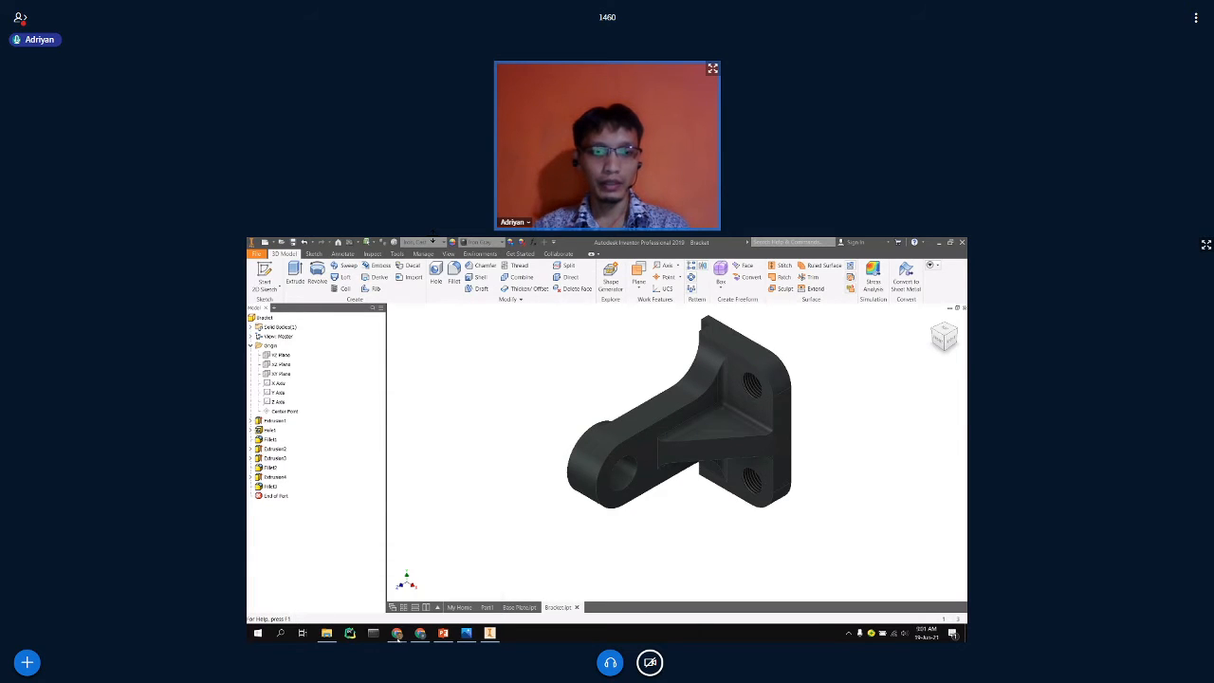
left_click(345, 590)
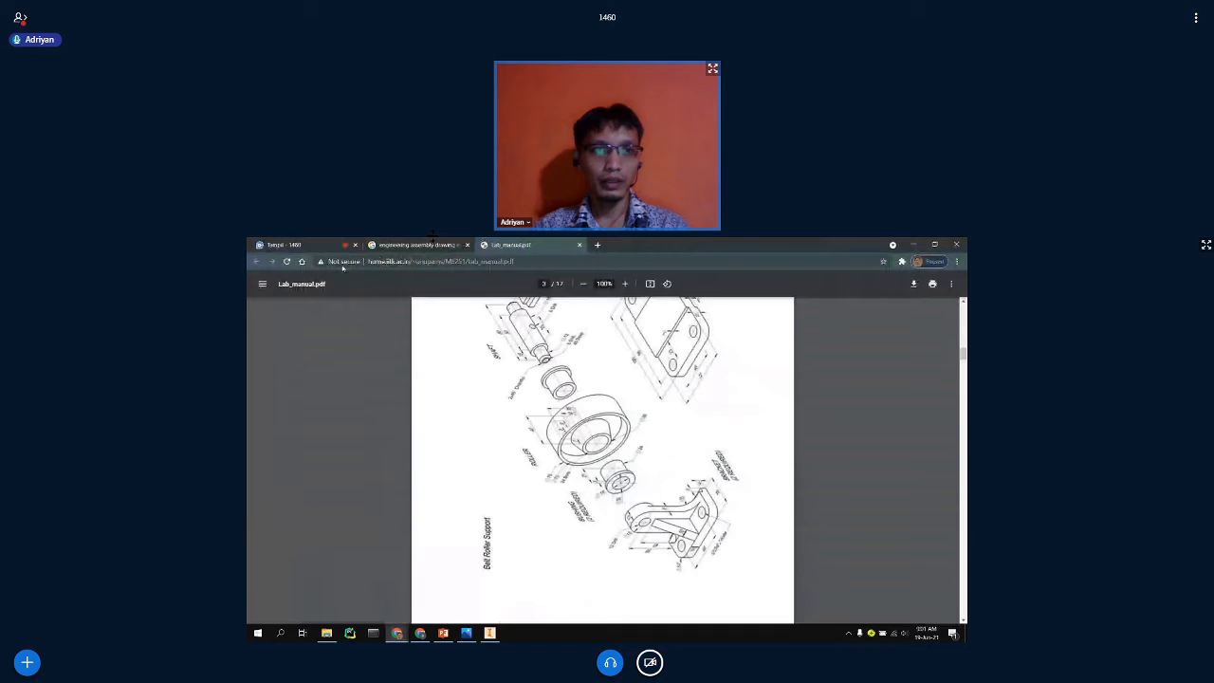
left_click(285, 244)
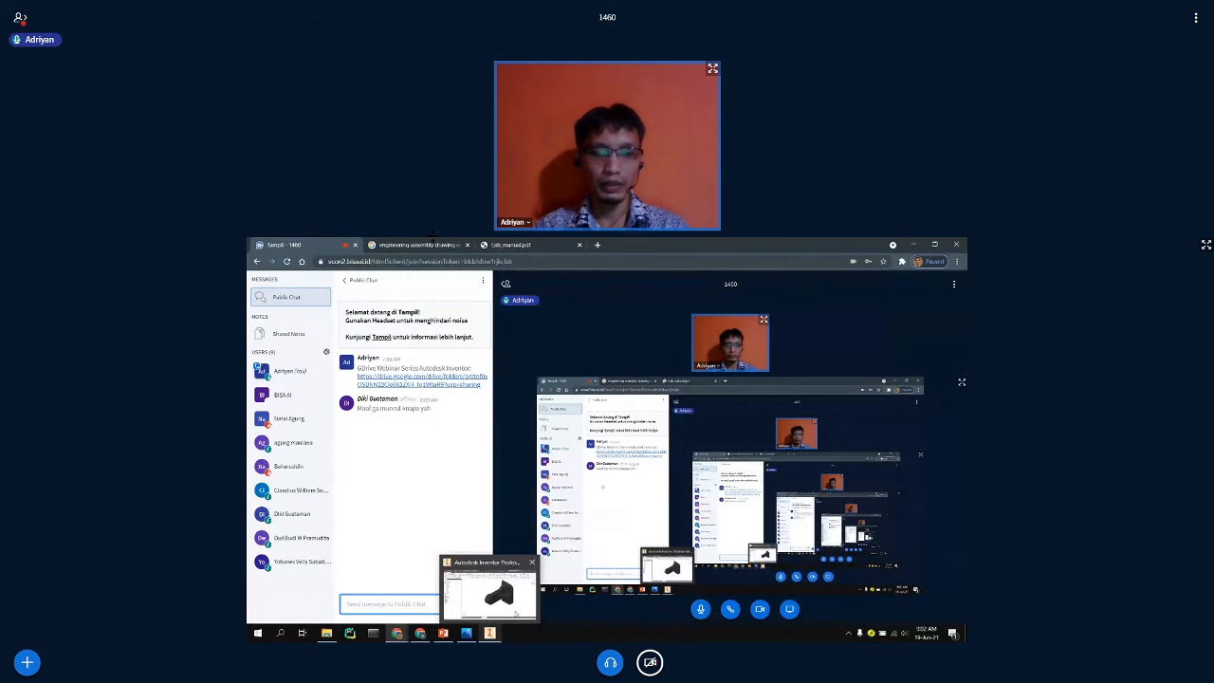
left_click(489, 632)
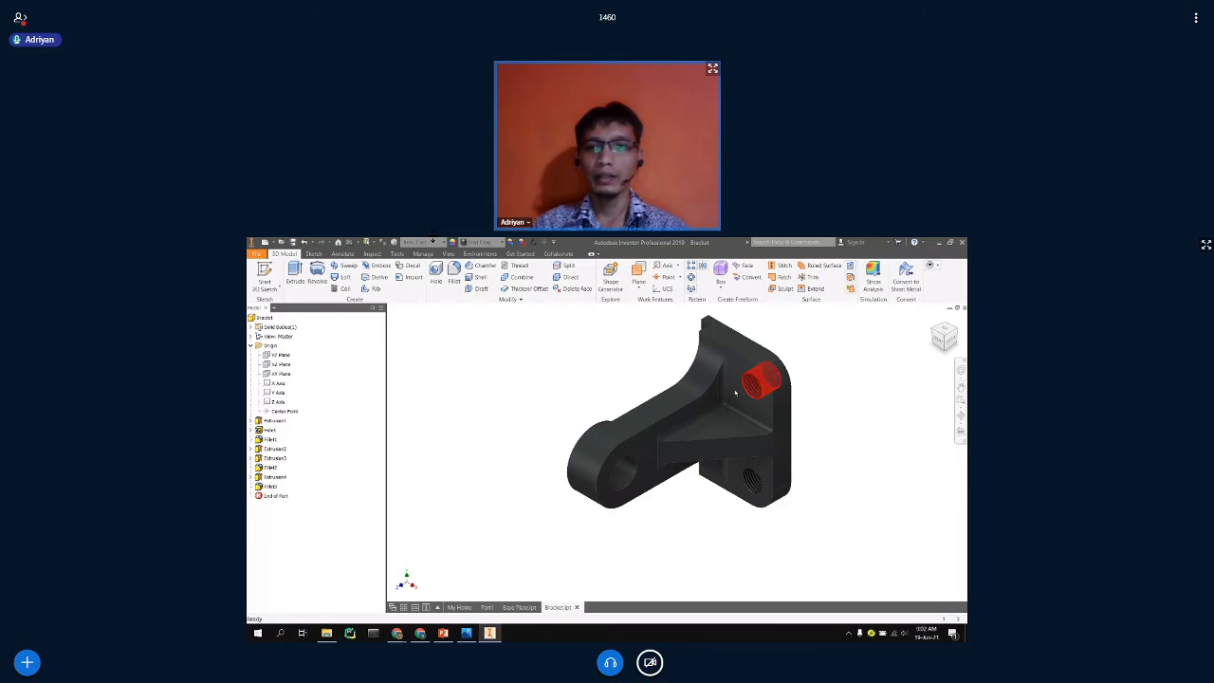
Switch to the reference drawing in Photos and examine the brass bushing's dimensions.
left_click(465, 634)
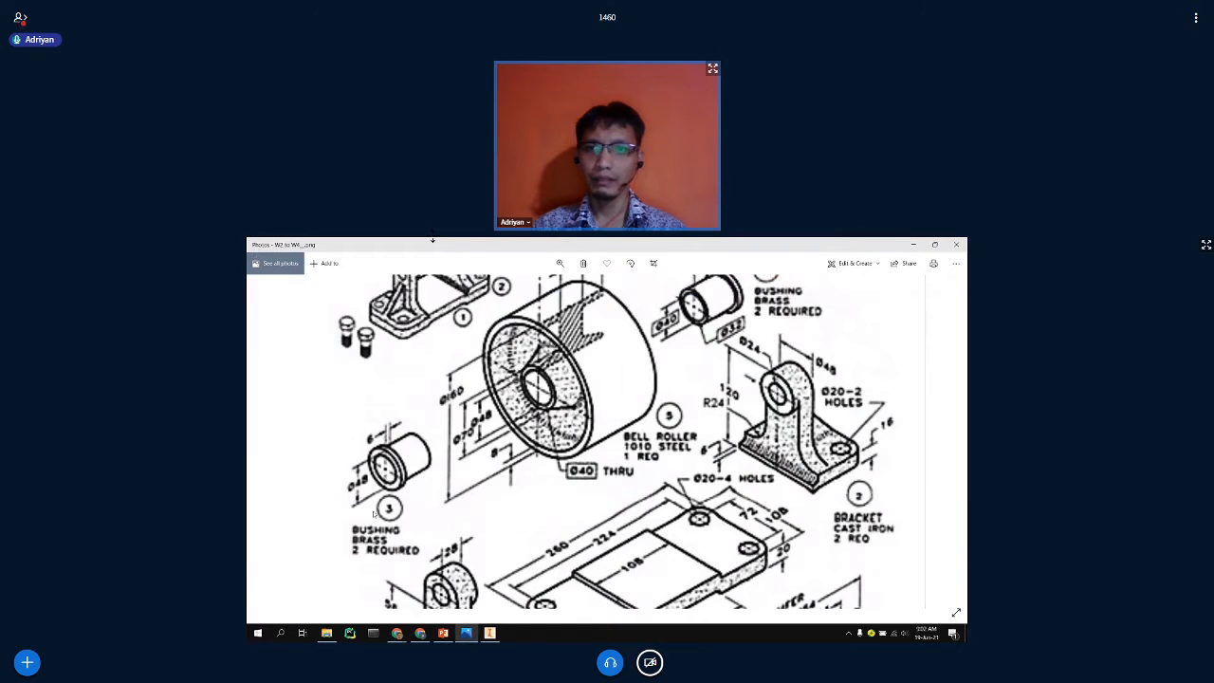
left_click_drag(649, 360, 649, 425)
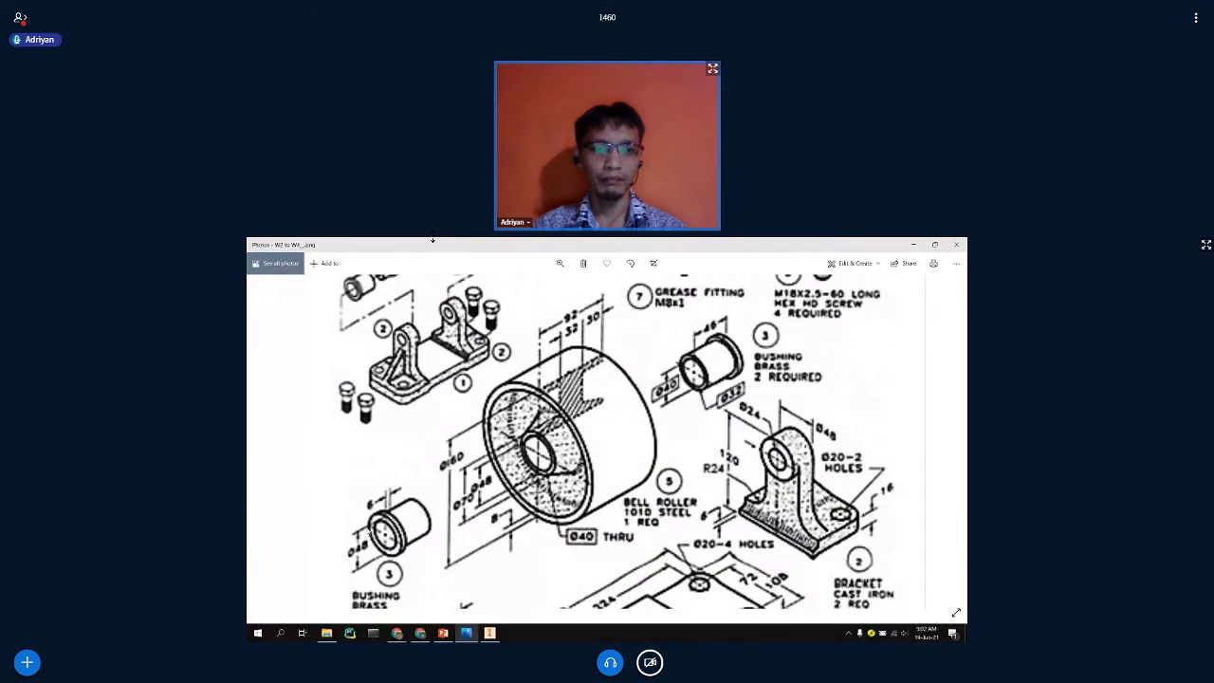
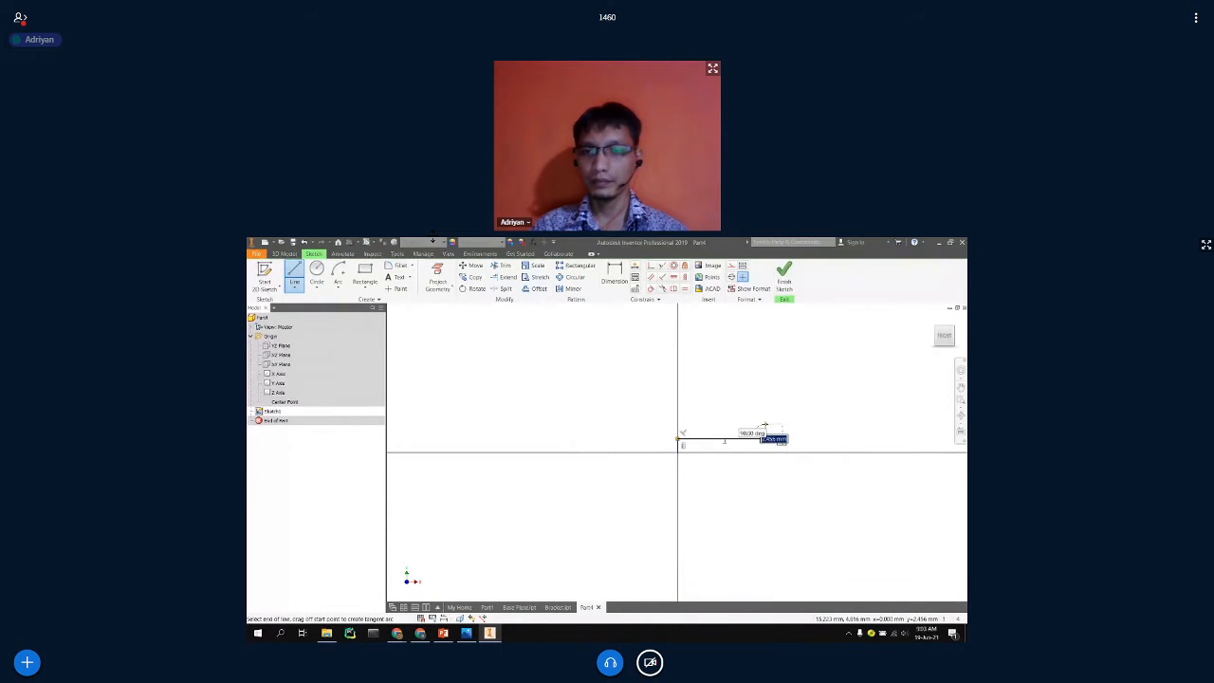
Draw the remaining lines of a stepped bushing profile about 19 mm long, closing it along the horizontal axis.
left_click(765, 436)
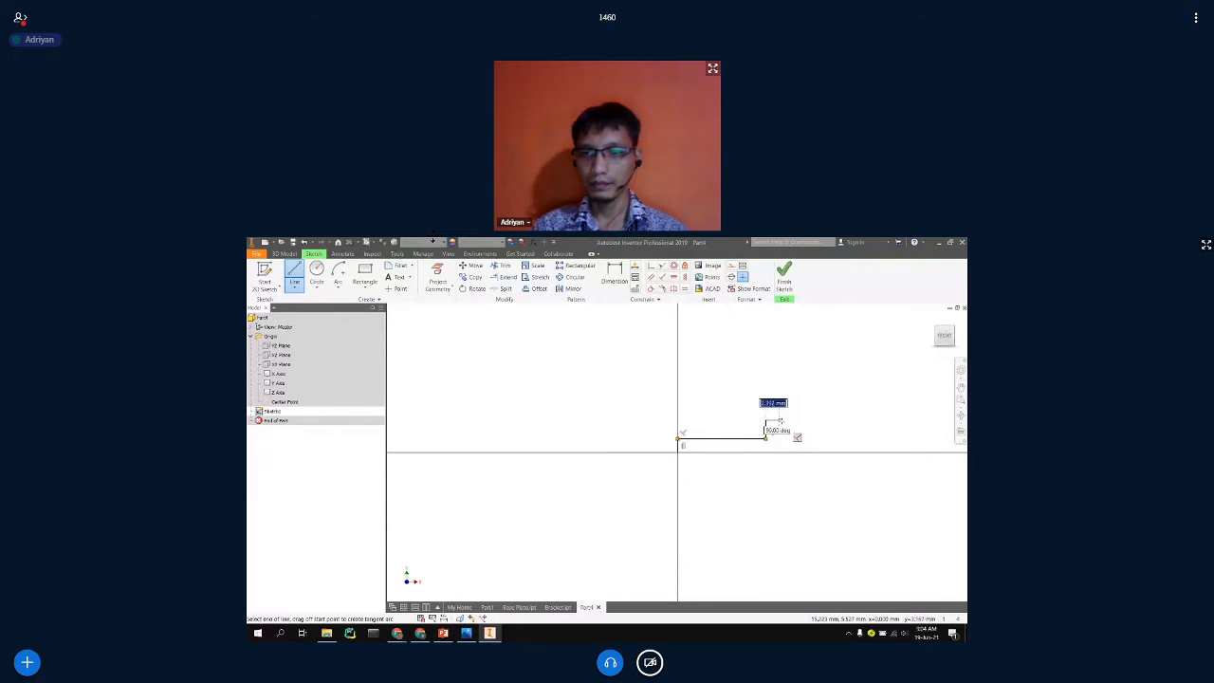
left_click(765, 420)
left_click(786, 420)
left_click(786, 453)
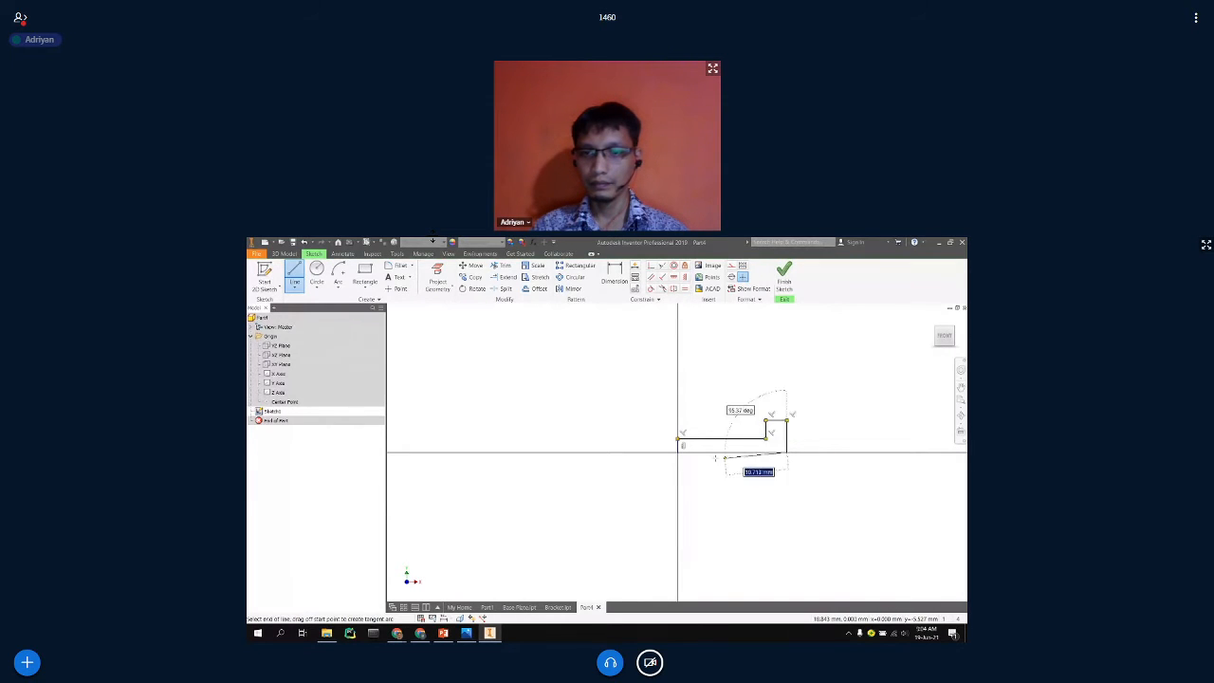
key("Escape")
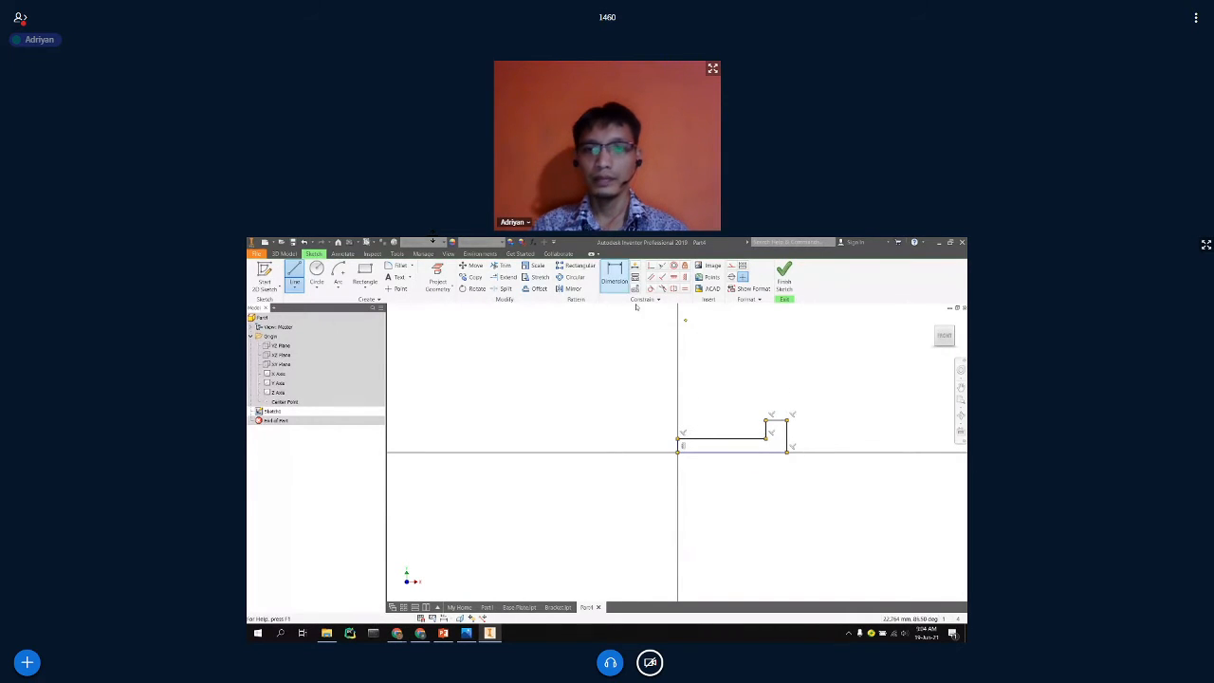
Dimension the profile's overall length as 46 mm and its flange width as 6 mm.
key("d")
left_click(741, 455)
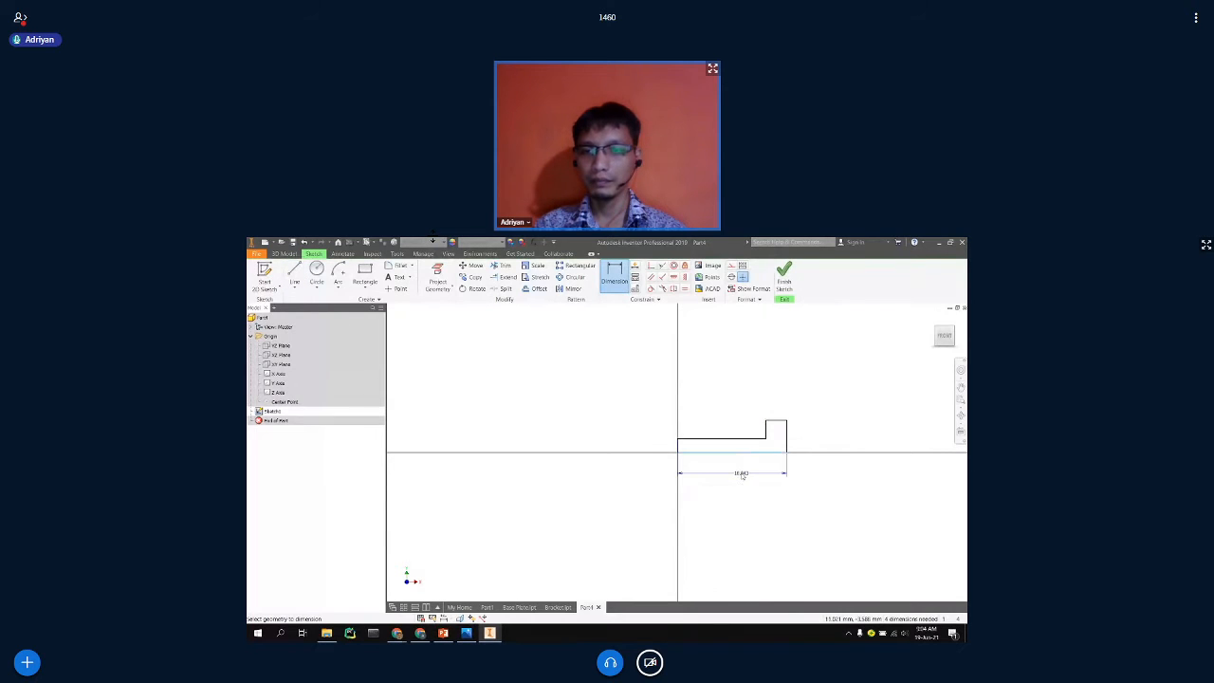
left_click(741, 472)
type("46")
key("Return")
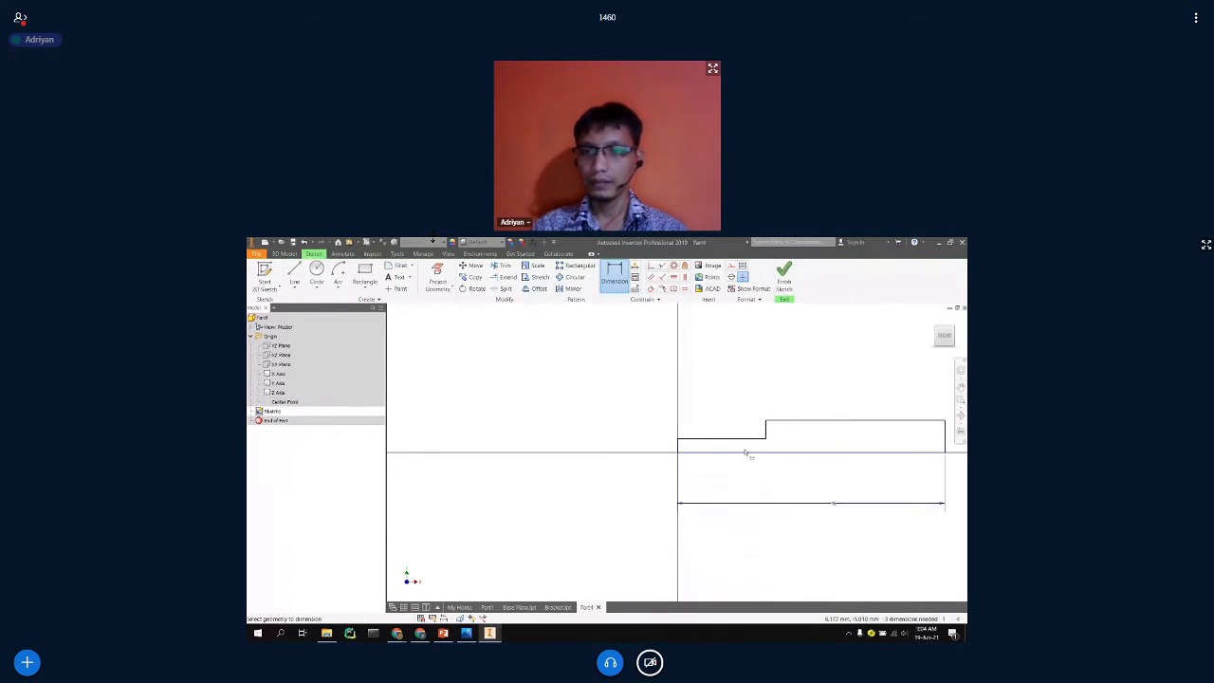
left_click(810, 420)
left_click(814, 406)
type("6")
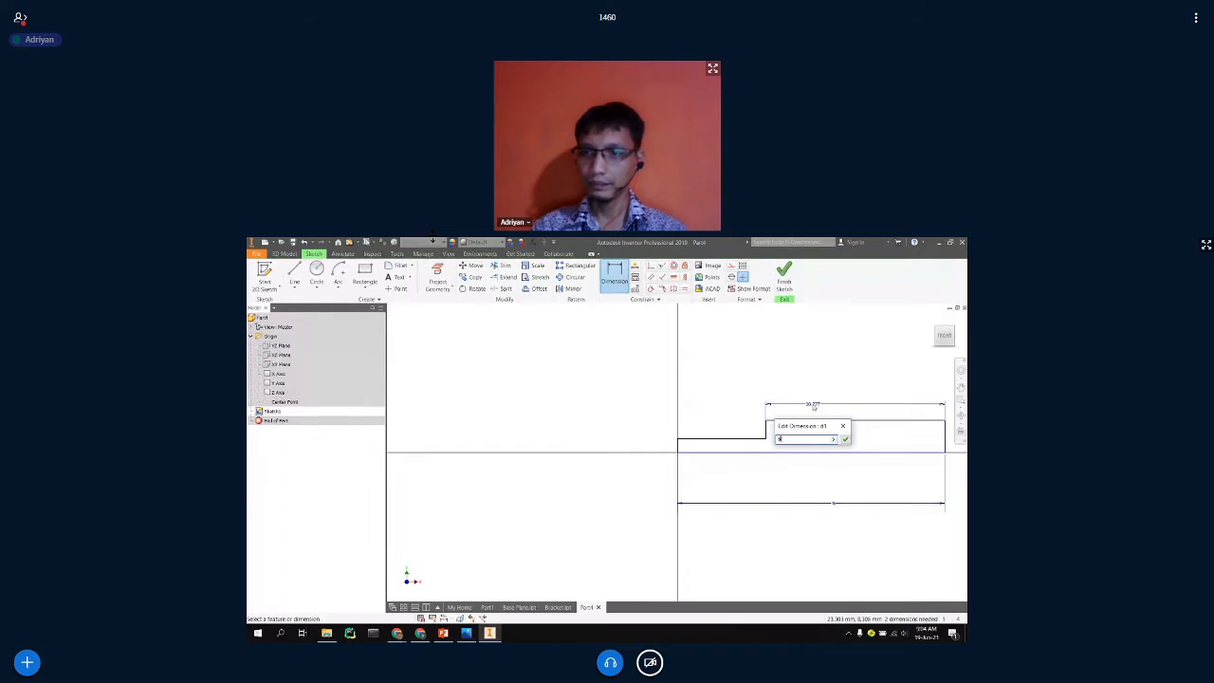
key("Return")
scroll(796, 397, "up", 3)
scroll(798, 399, "down", 3)
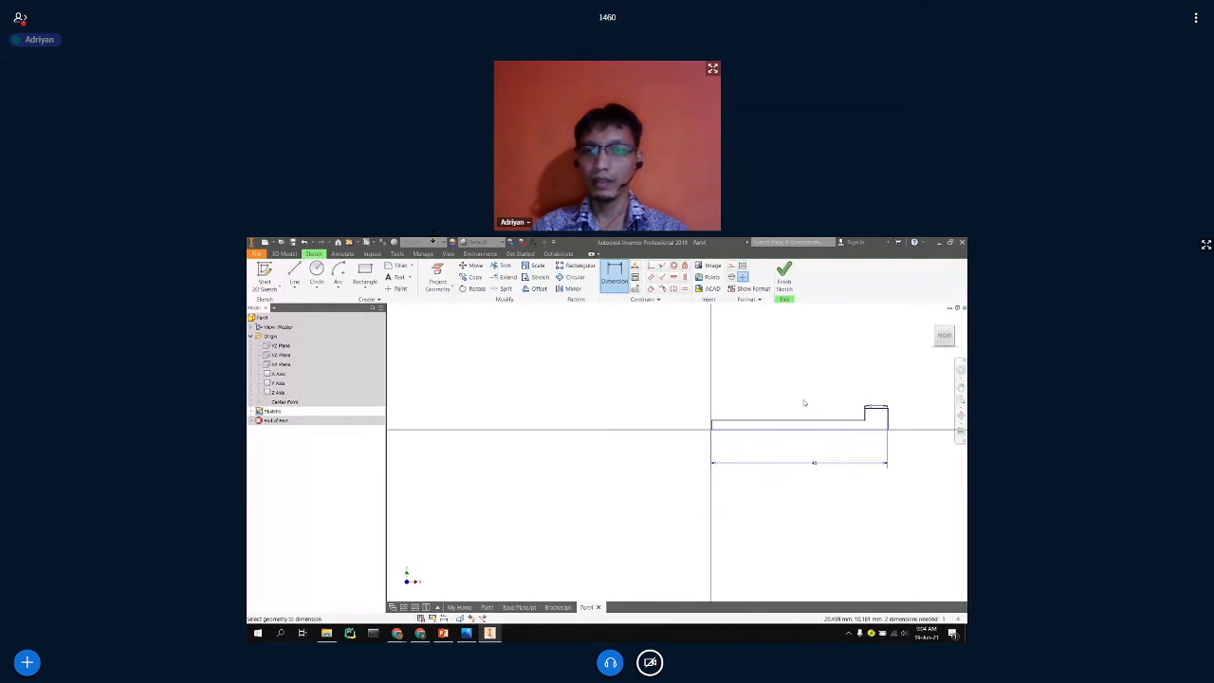
key("Escape")
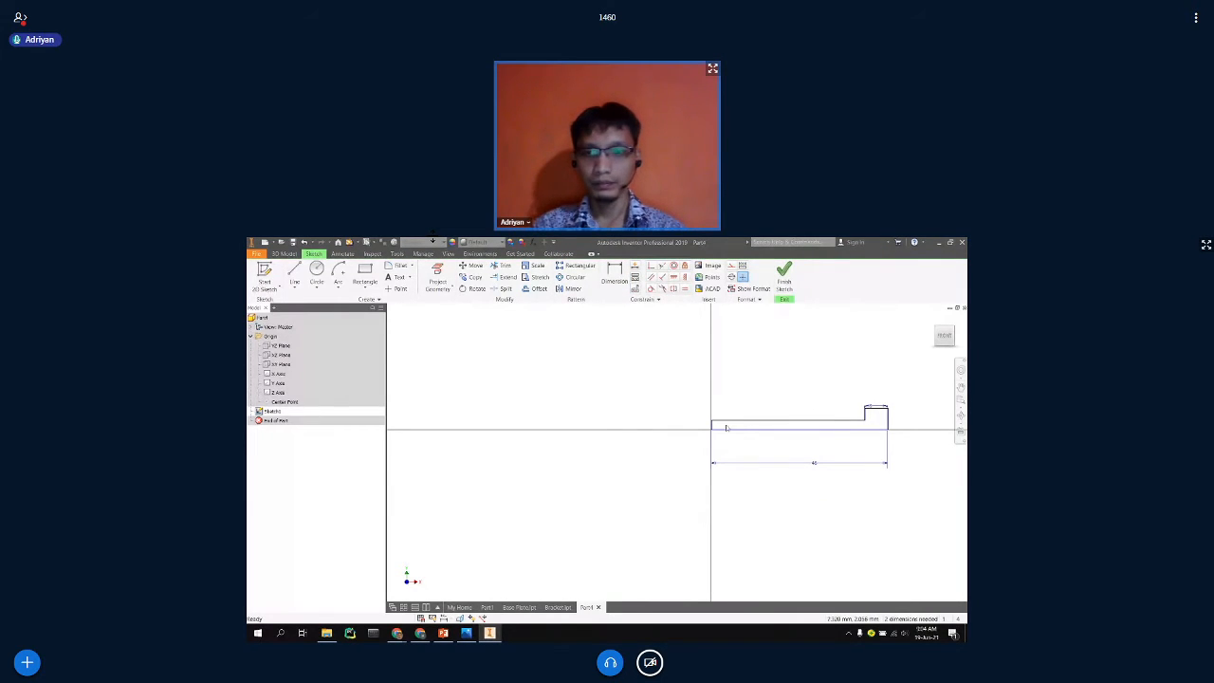
Undo the two dimensions and the lines of the stepped profile.
key("ctrl+z")
key("ctrl+z")
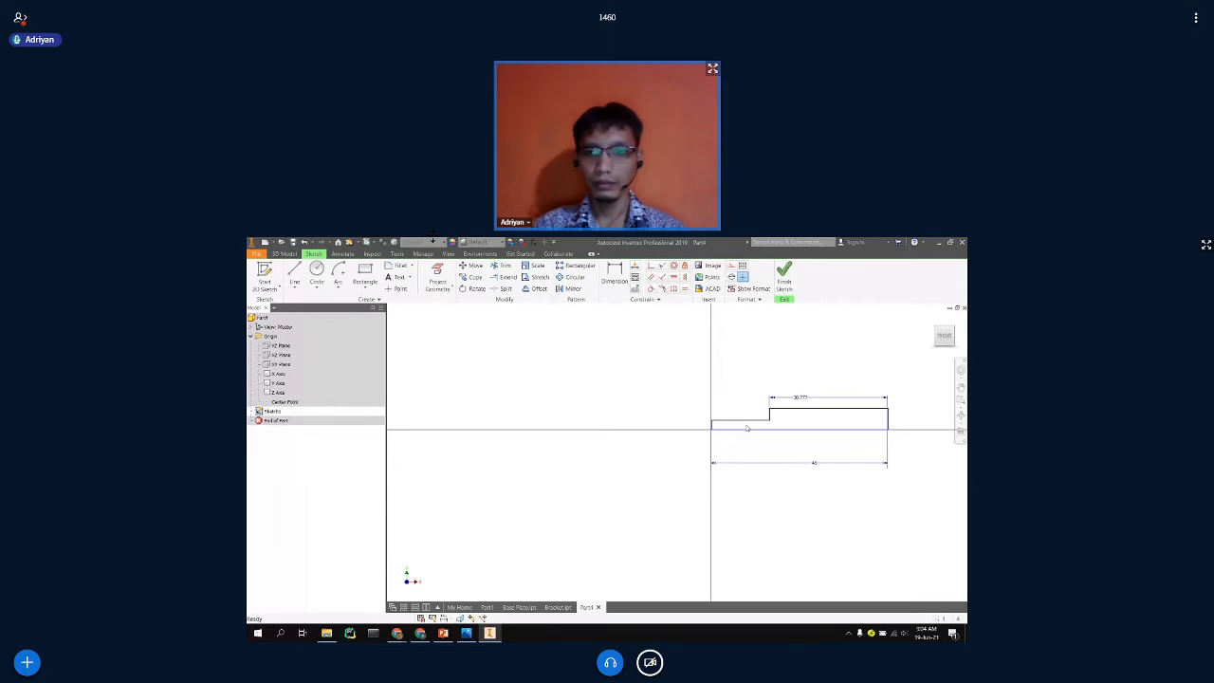
key("ctrl+z")
key("ctrl+z")
key("ctrl+z")
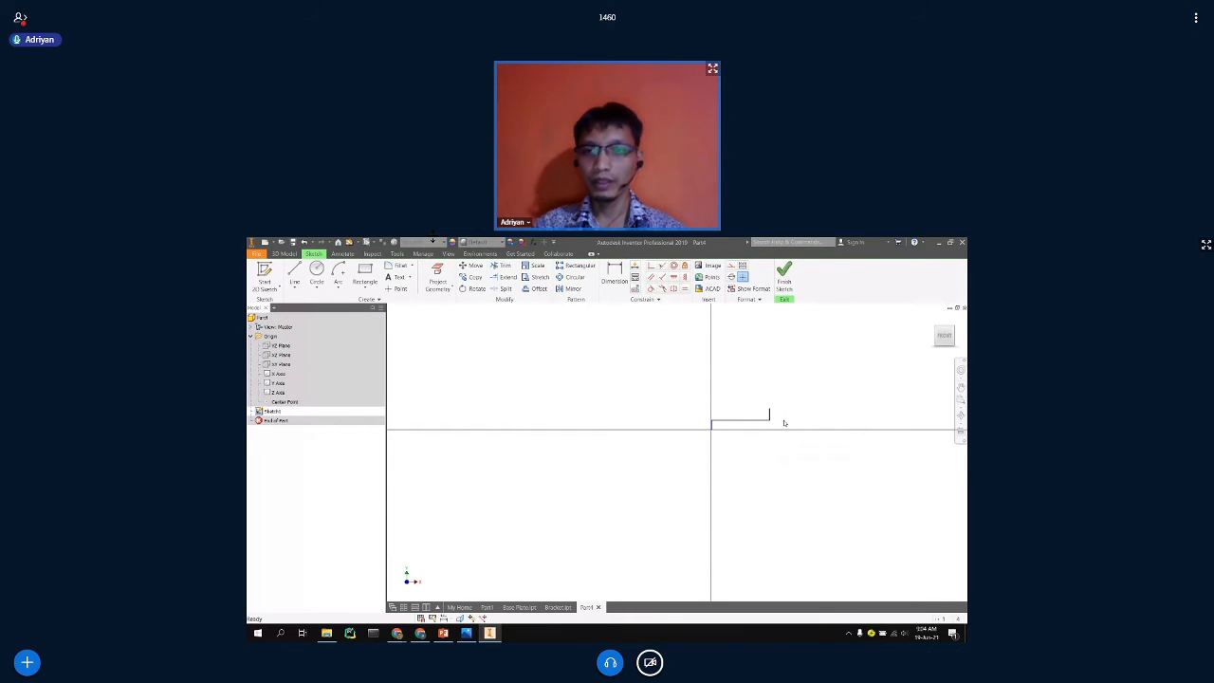
Draw a vertical line upward from the sketch origin.
left_click(293, 275)
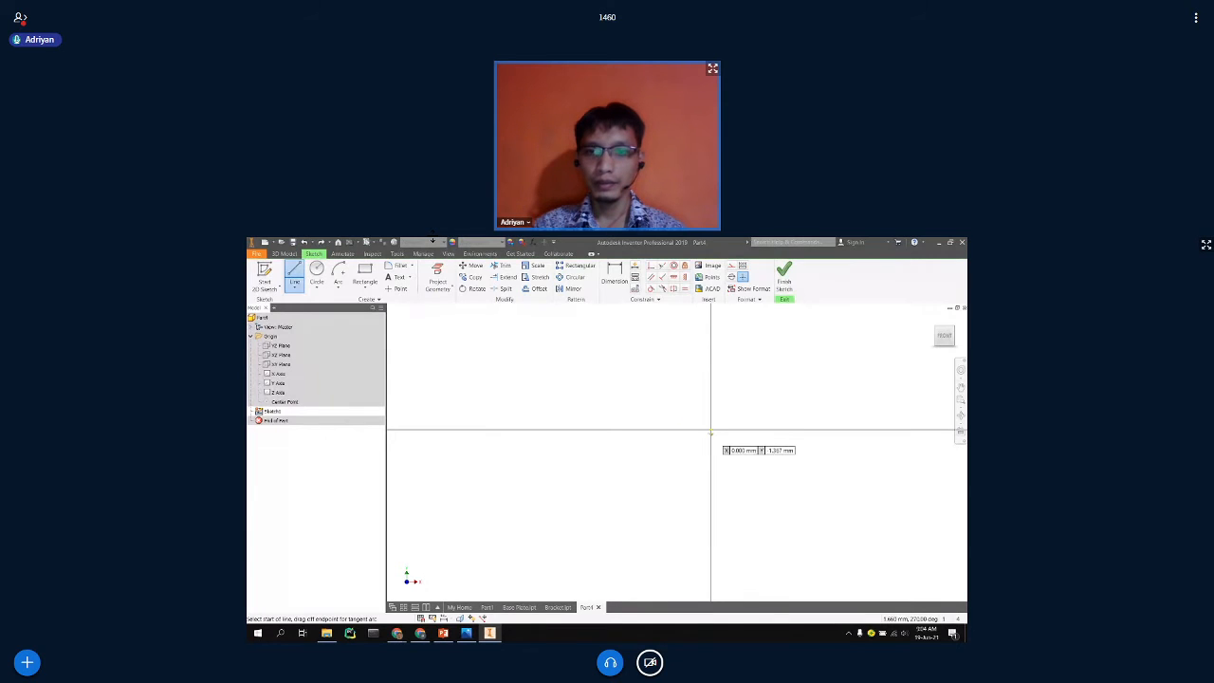
left_click(711, 429)
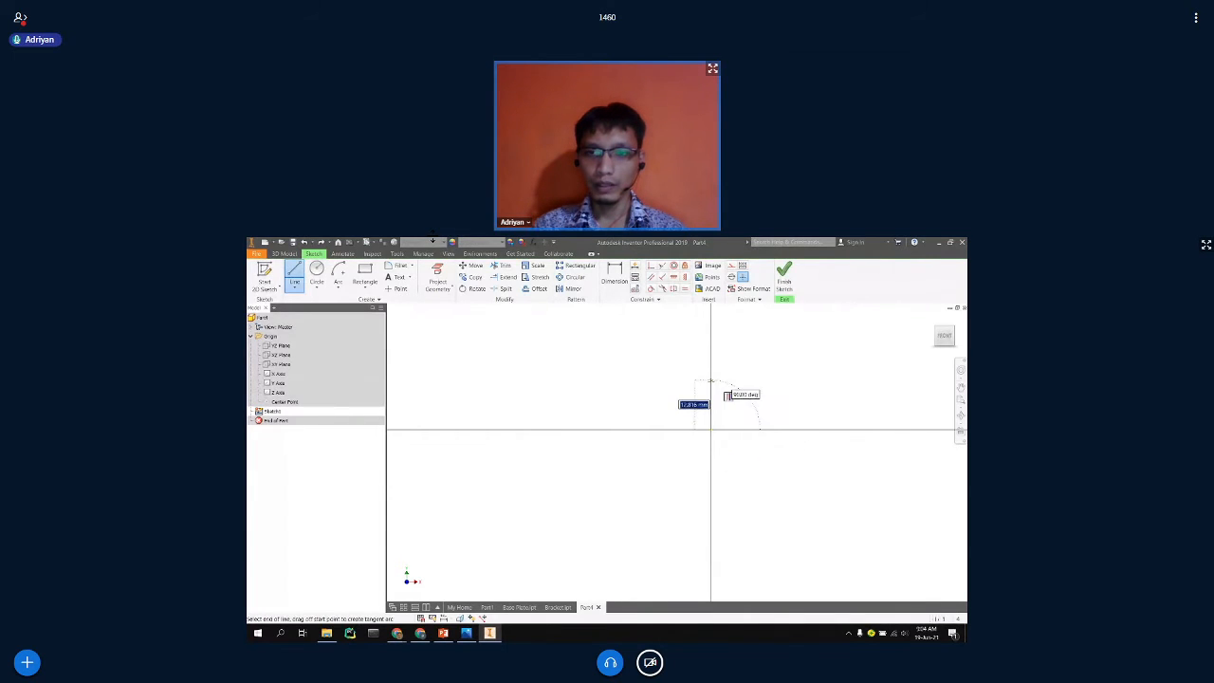
left_click(711, 382)
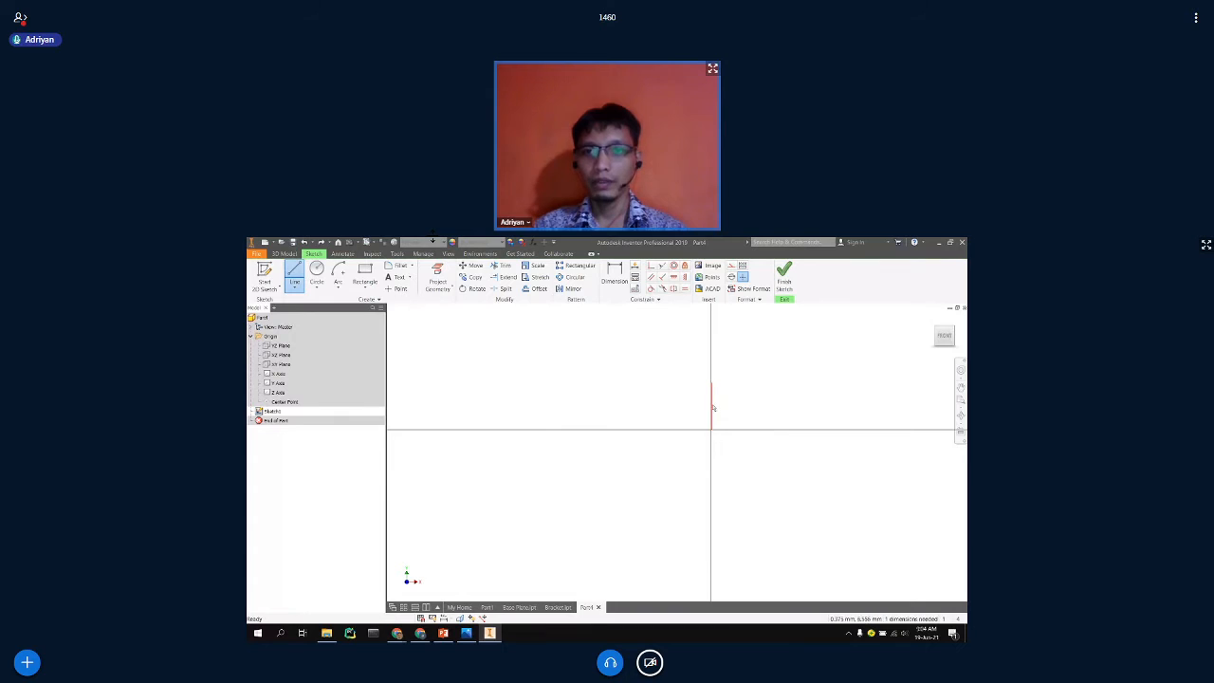
key("Escape")
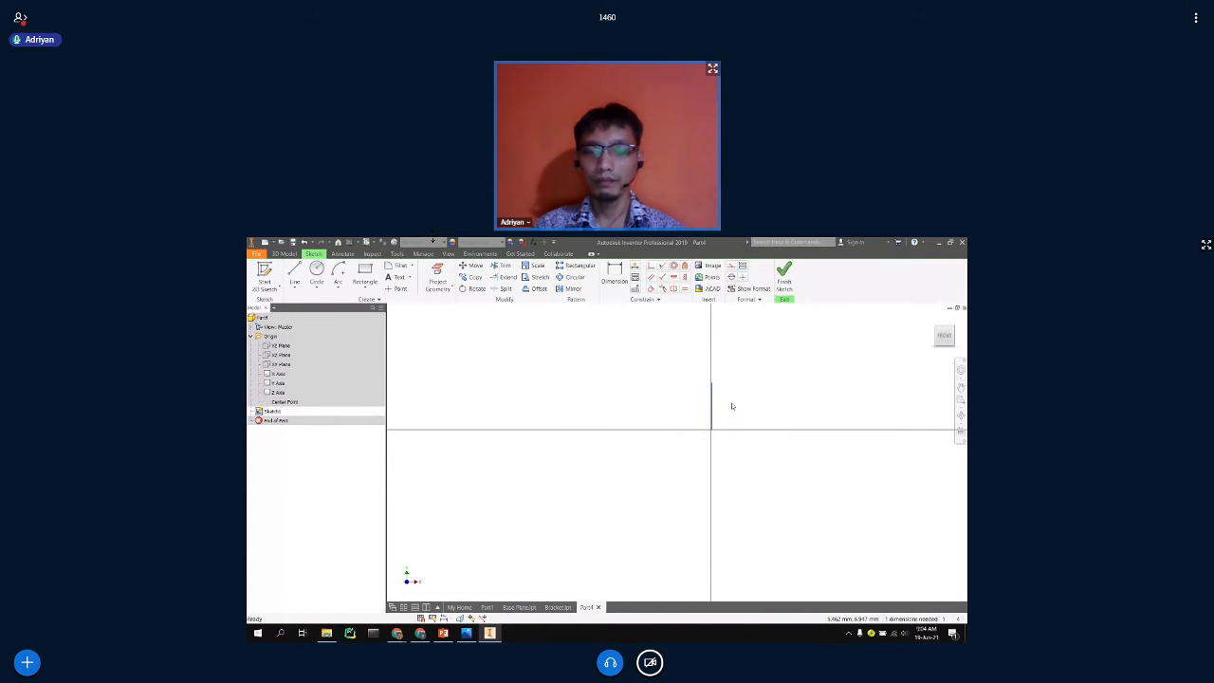
Draw a closed stepped bushing profile about 23 mm long from the vertical line's upper end, and convert the vertical line to construction geometry.
left_click(294, 275)
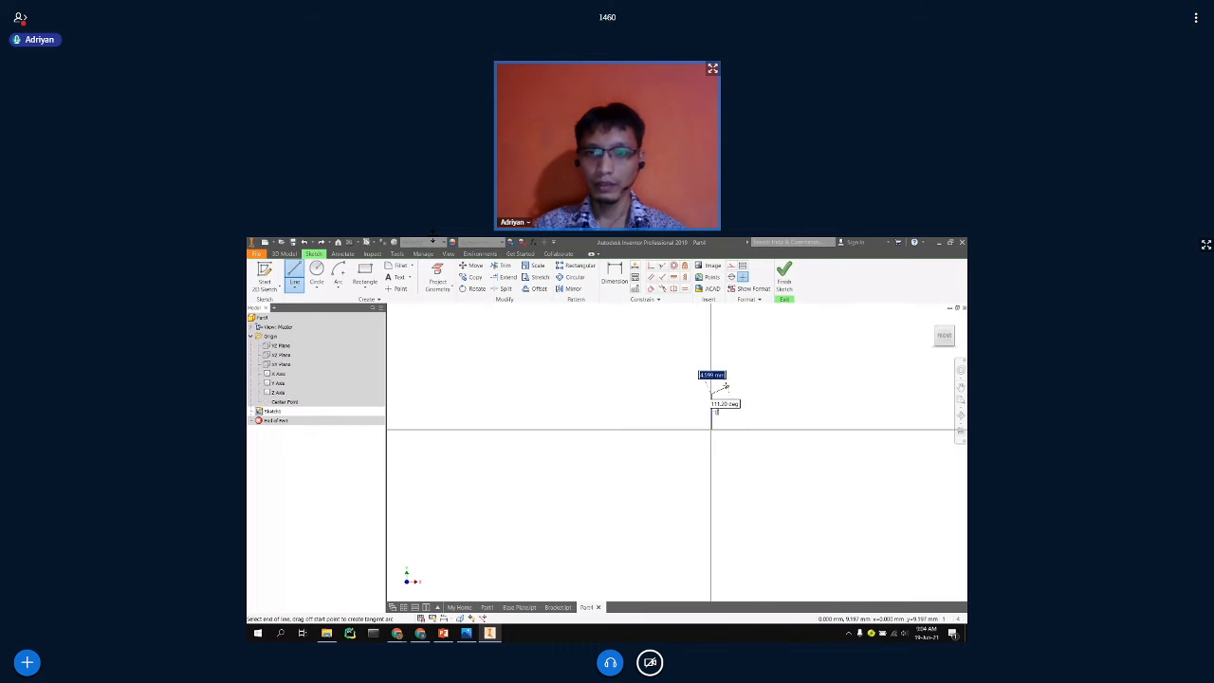
left_click(710, 378)
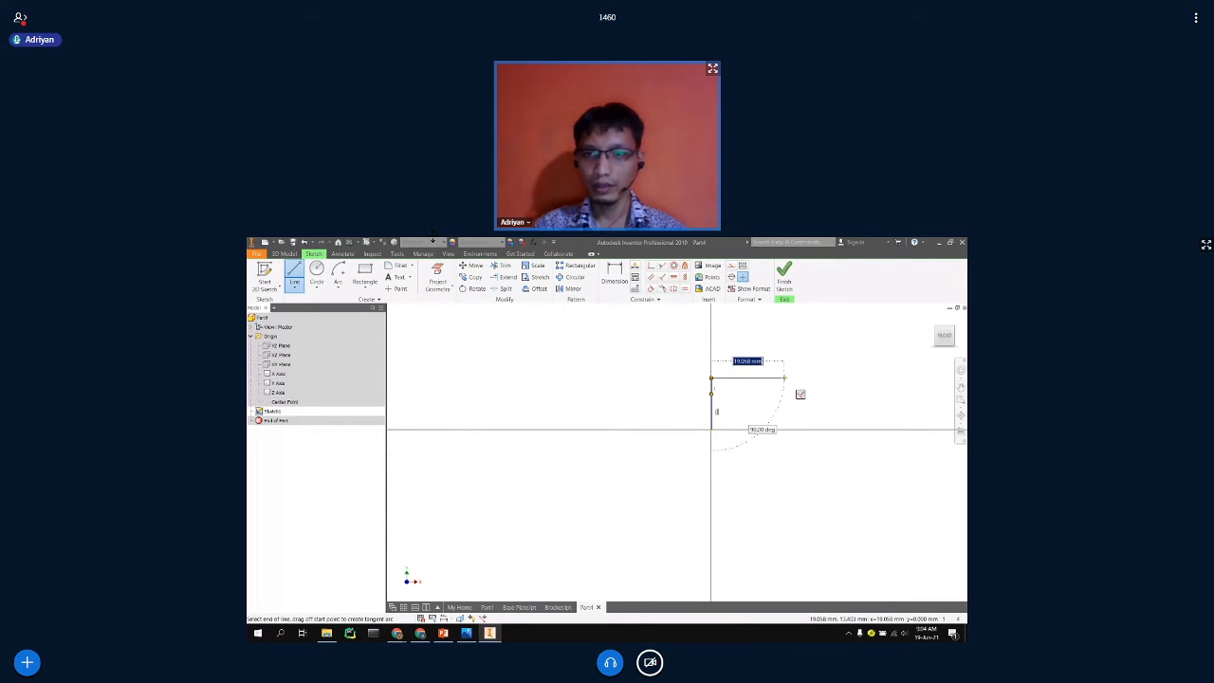
left_click(783, 377)
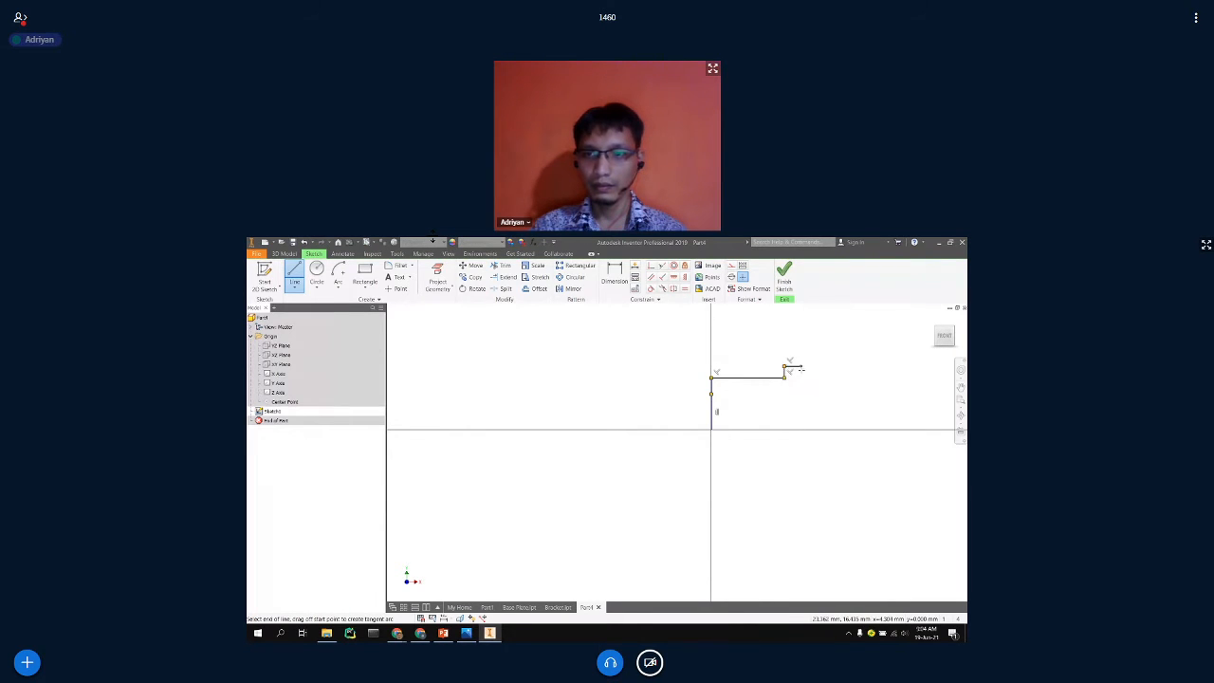
left_click(800, 394)
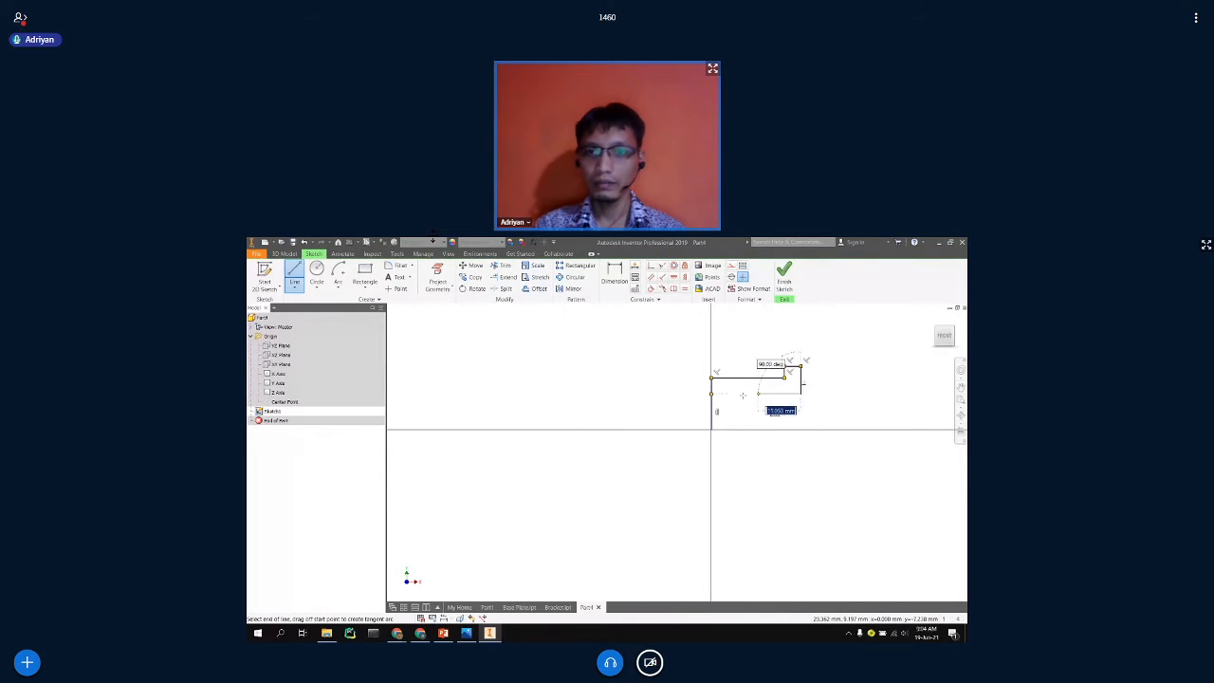
left_click(711, 394)
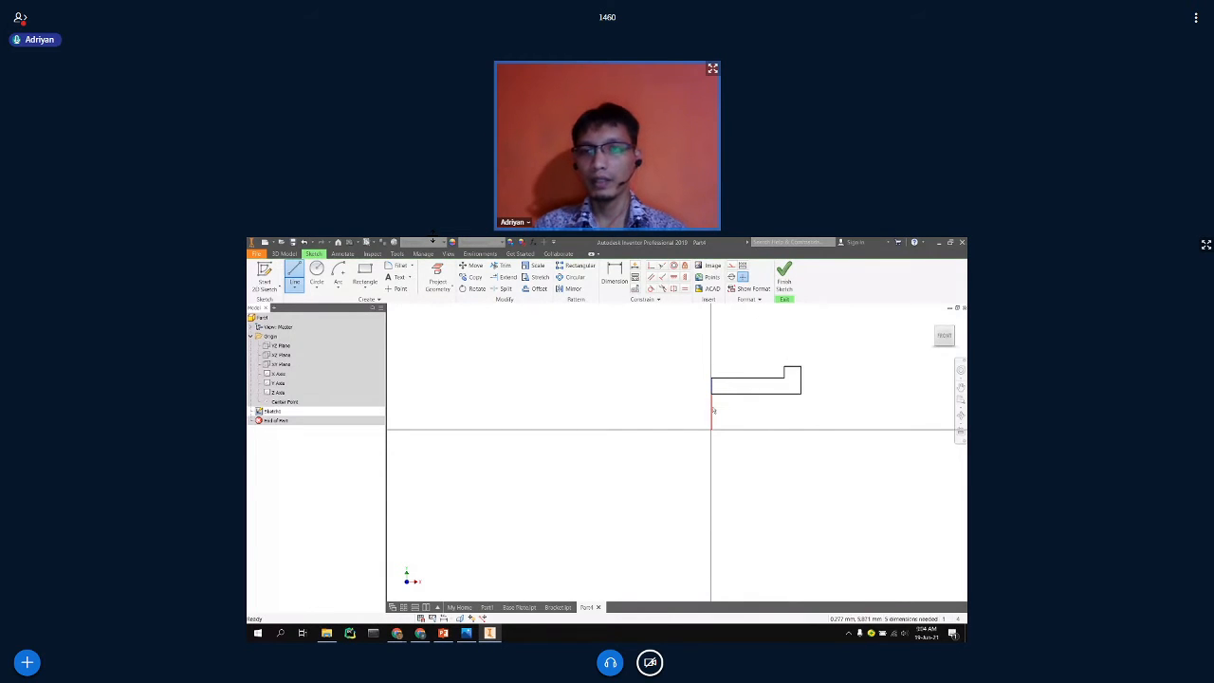
key("Escape")
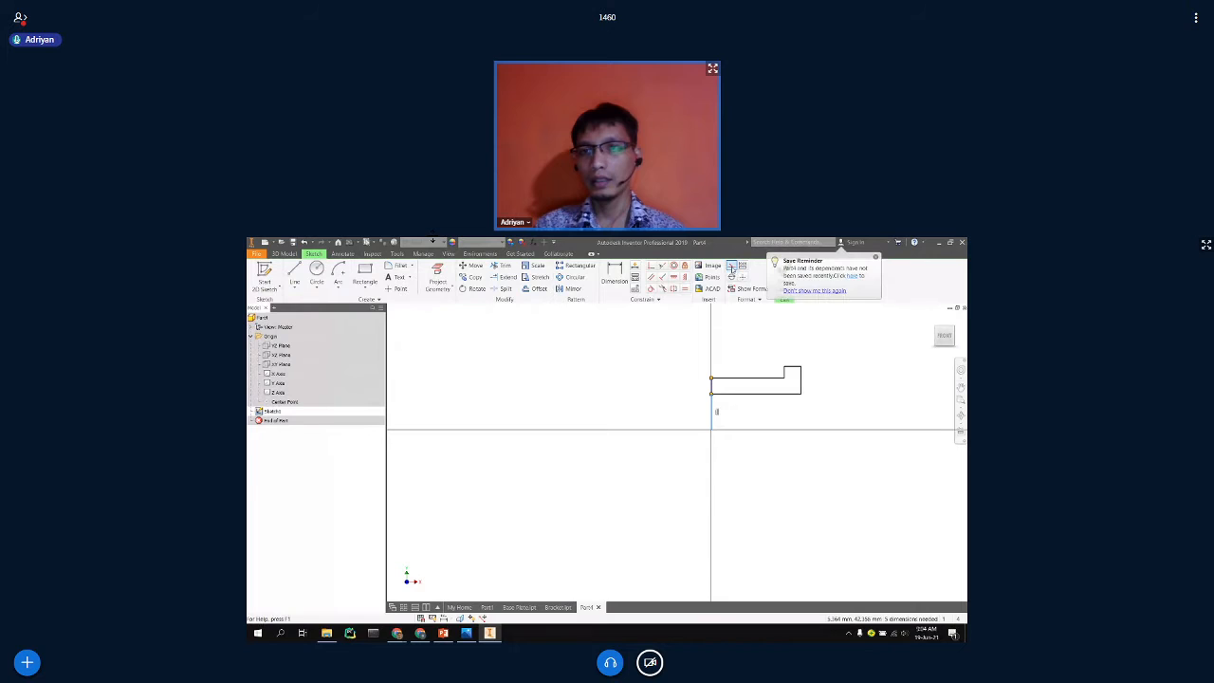
left_click(731, 267)
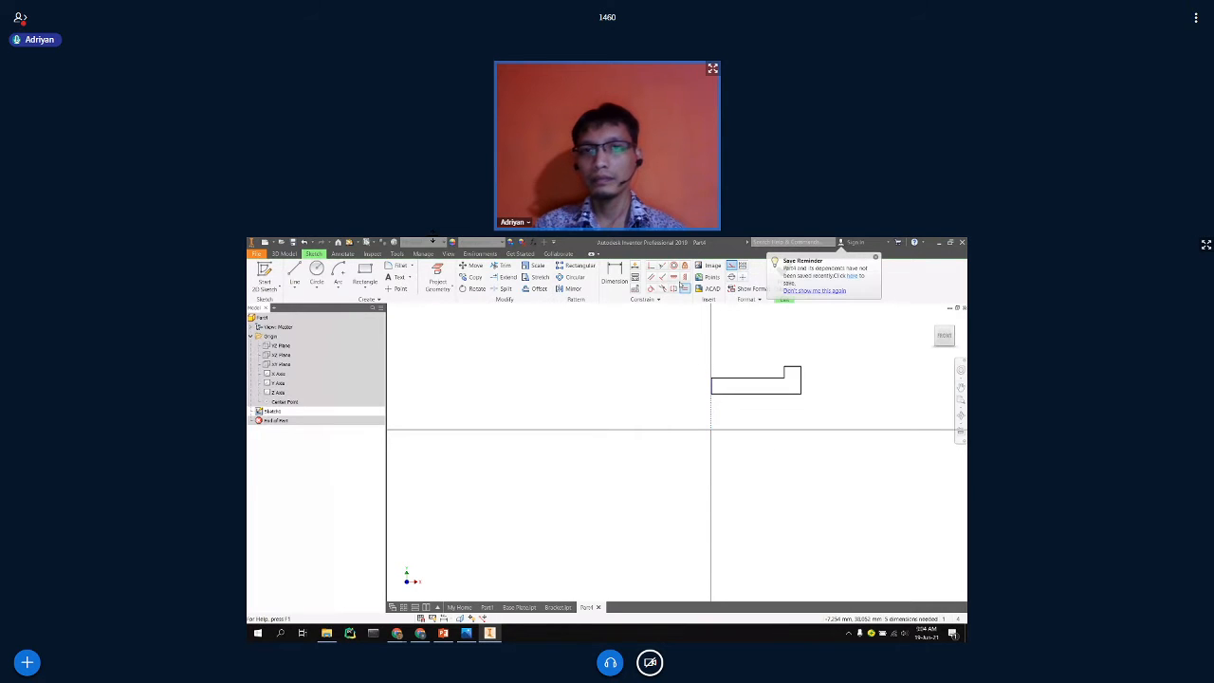
Dimension the construction line as 16 mm after checking the bushing's bore in the reference drawing, and move the profile's upper edges above its base line.
key("d")
left_click(710, 410)
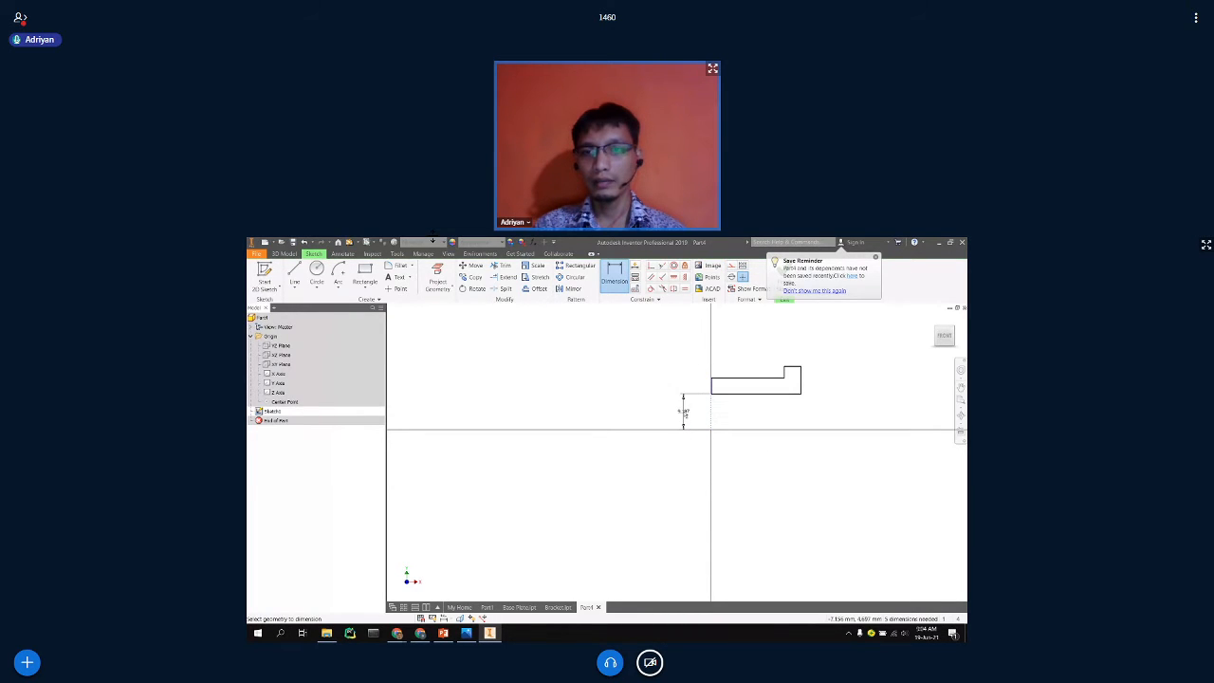
left_click(683, 409)
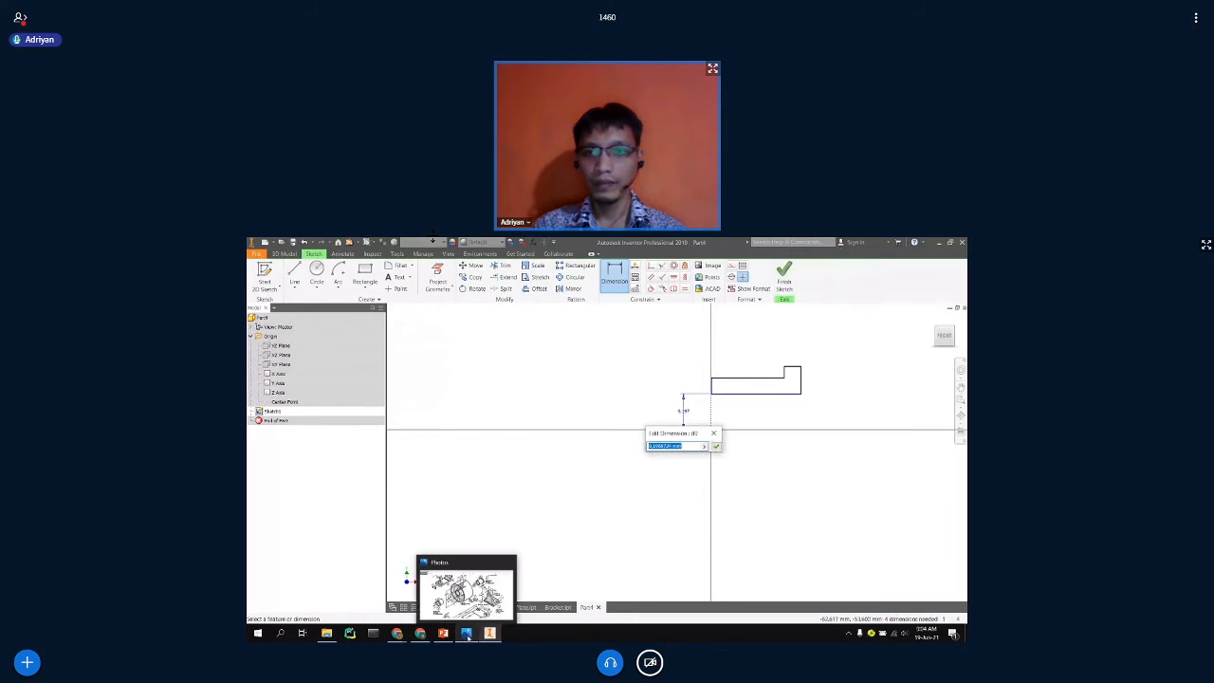
left_click(466, 633)
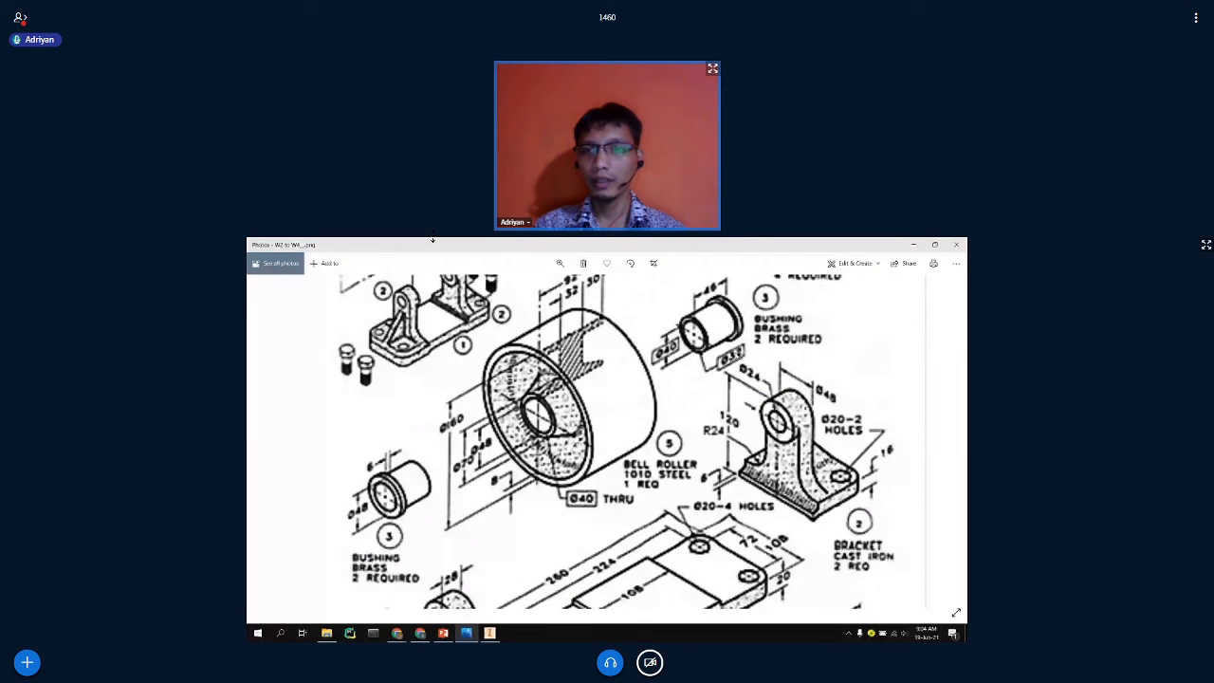
left_click(493, 633)
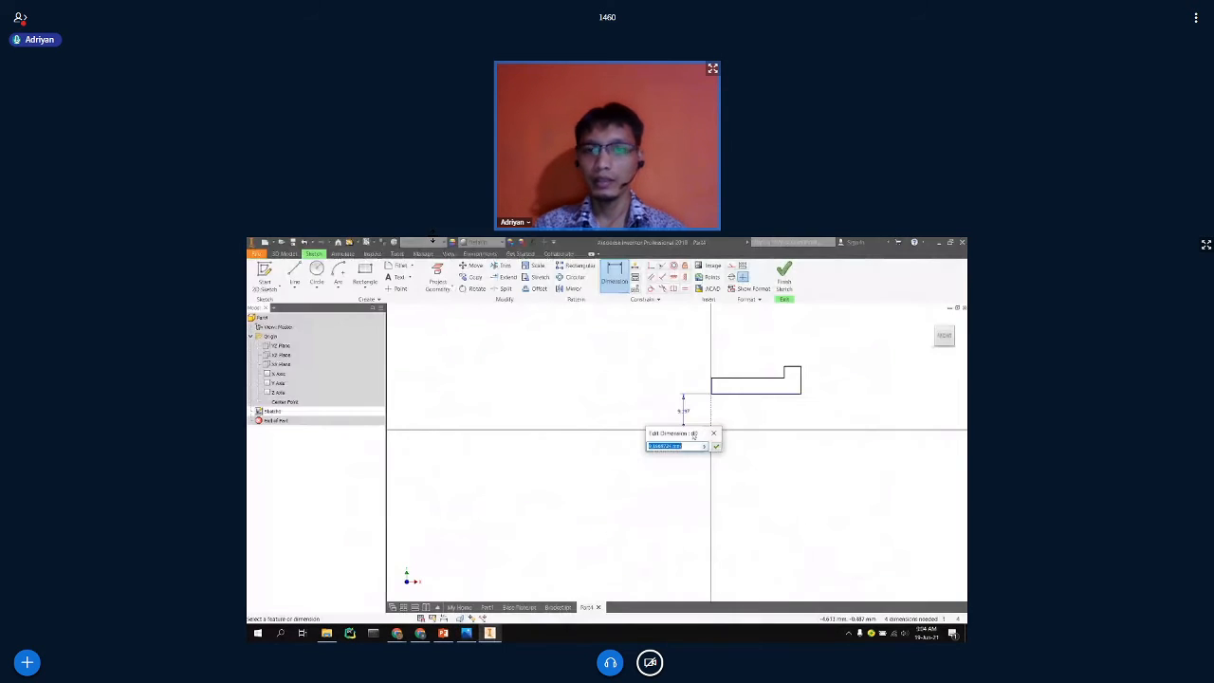
type("16")
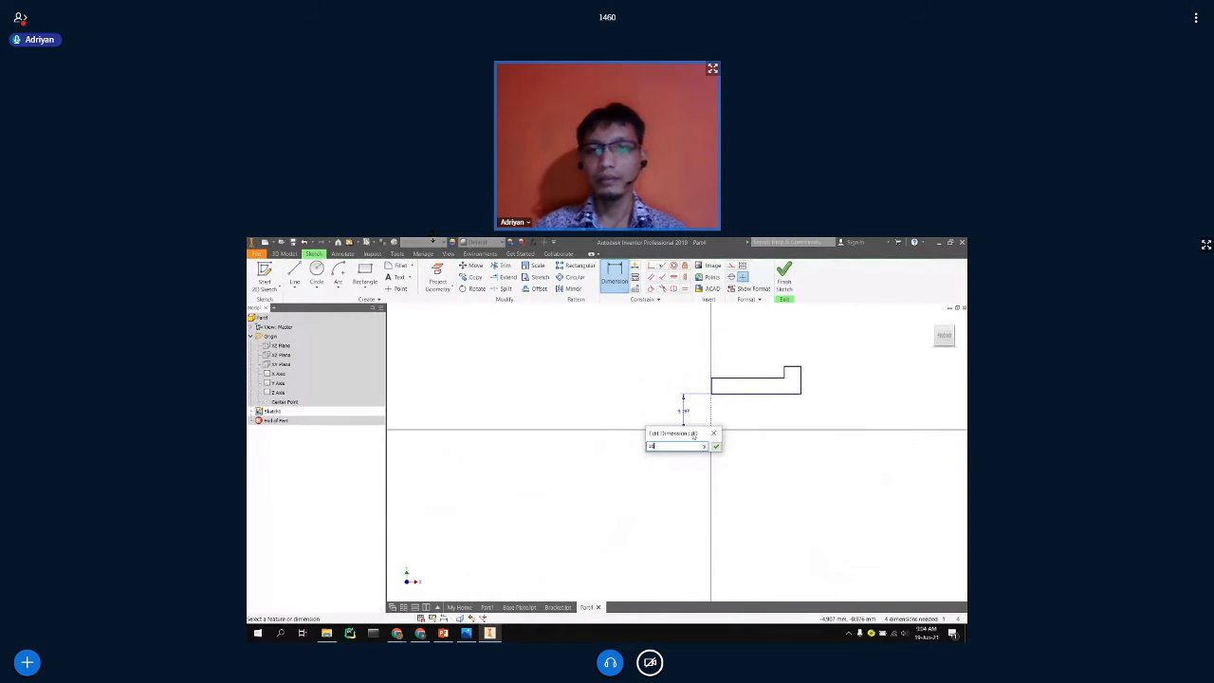
key("Return")
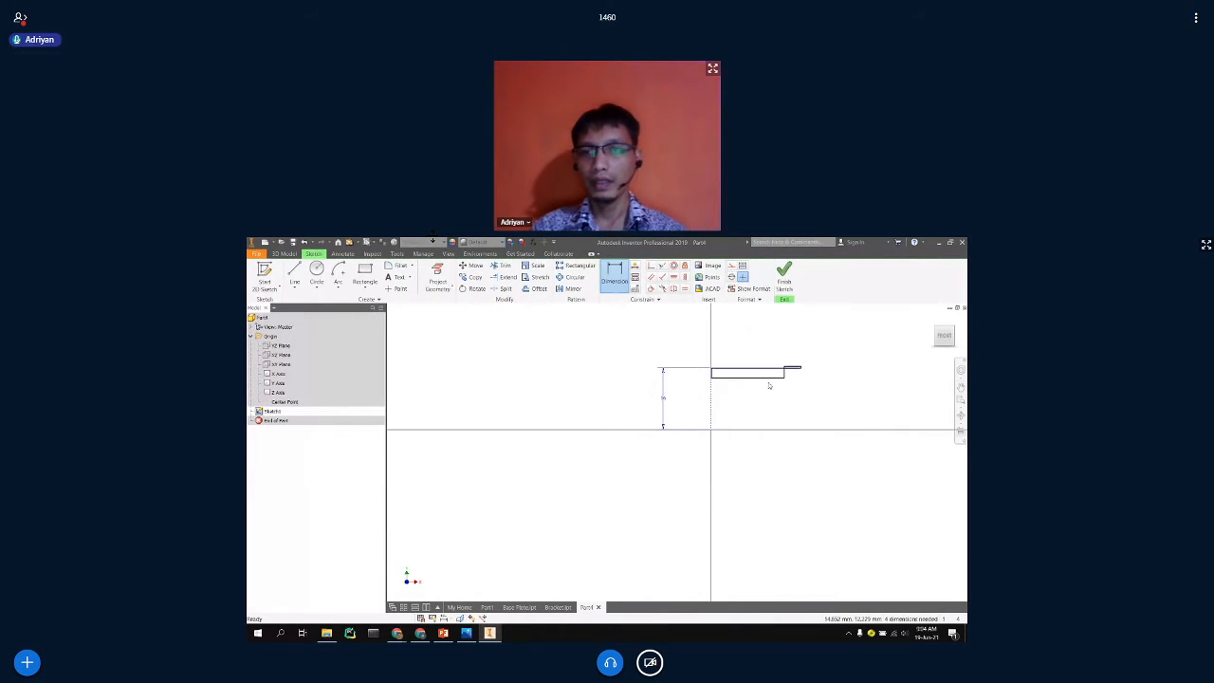
mouse_move(769, 377)
left_mouse_down()
mouse_move(774, 355)
mouse_move(797, 370)
mouse_move(799, 338)
left_mouse_up()
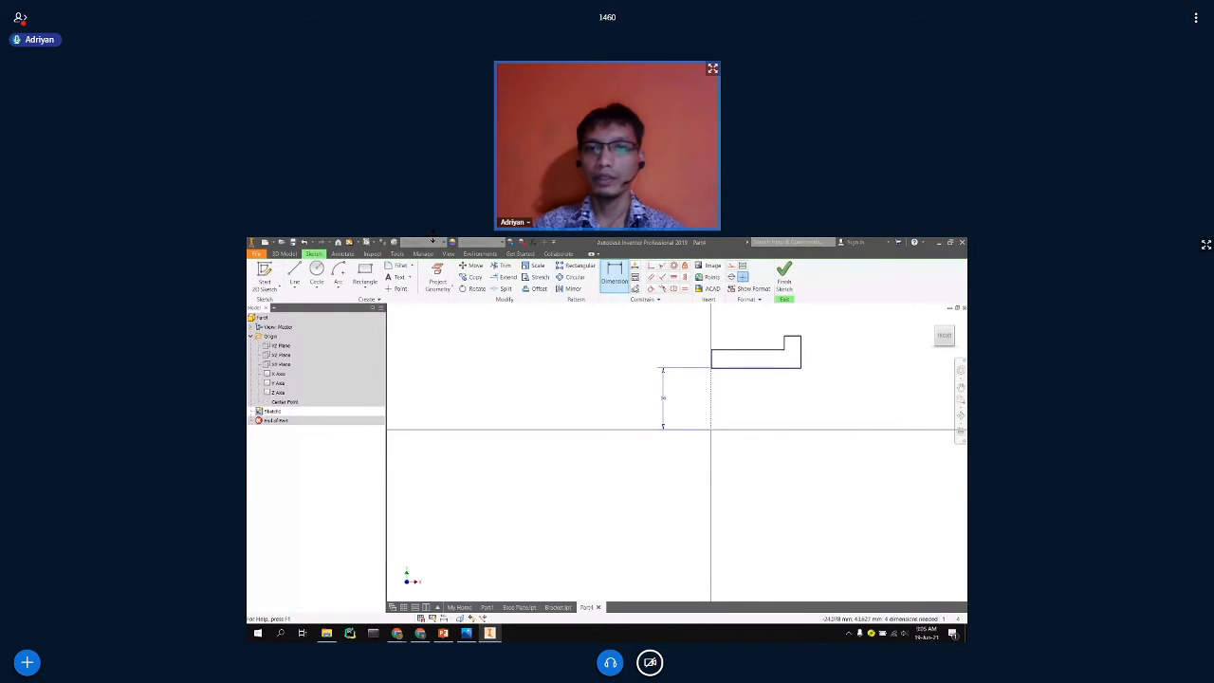
left_click(614, 277)
left_click(748, 368)
left_click(758, 402)
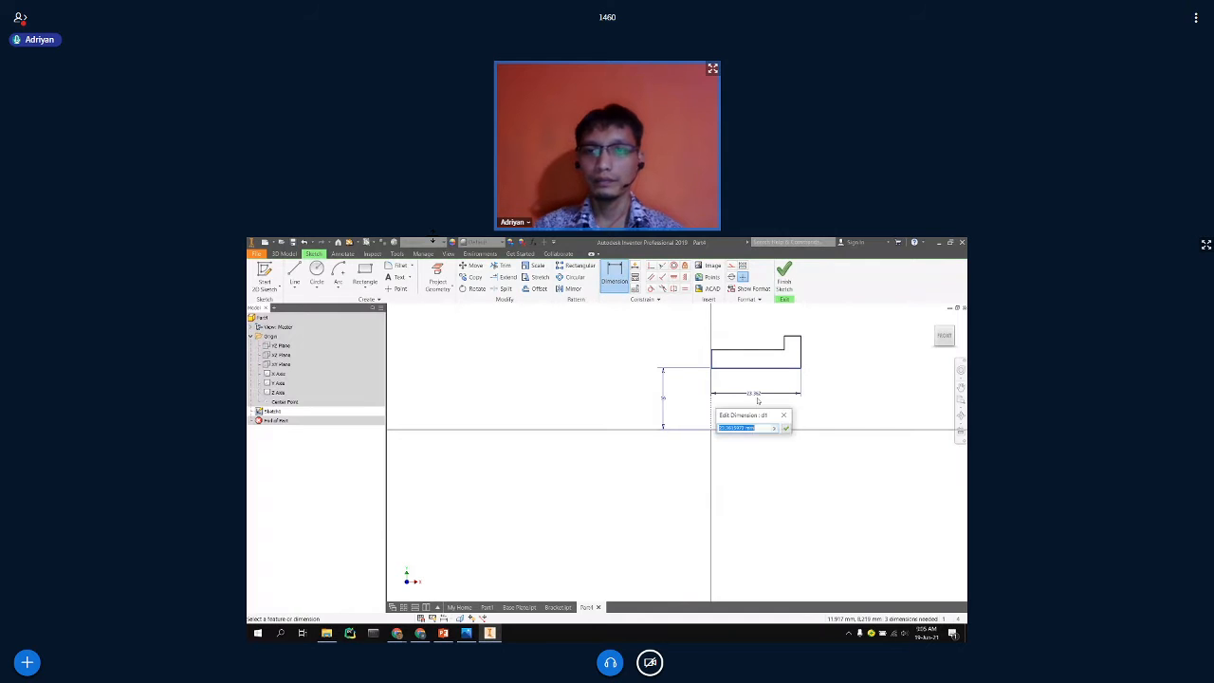
left_click(784, 416)
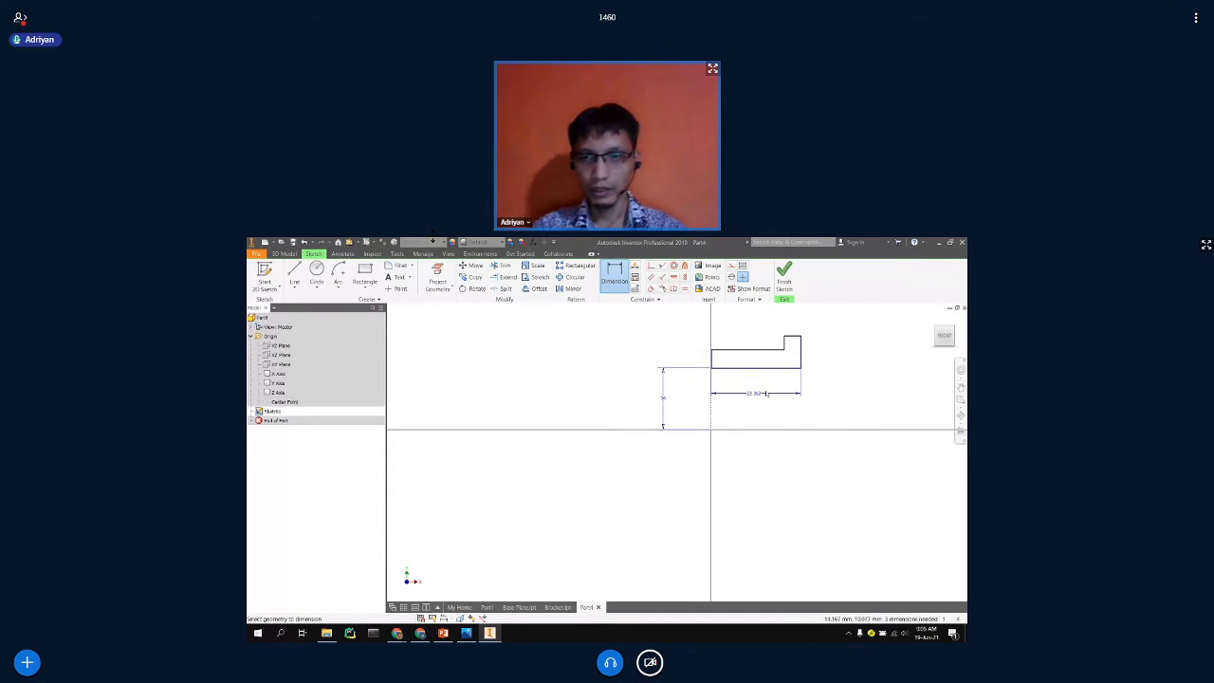
key("Escape")
key("ctrl+z")
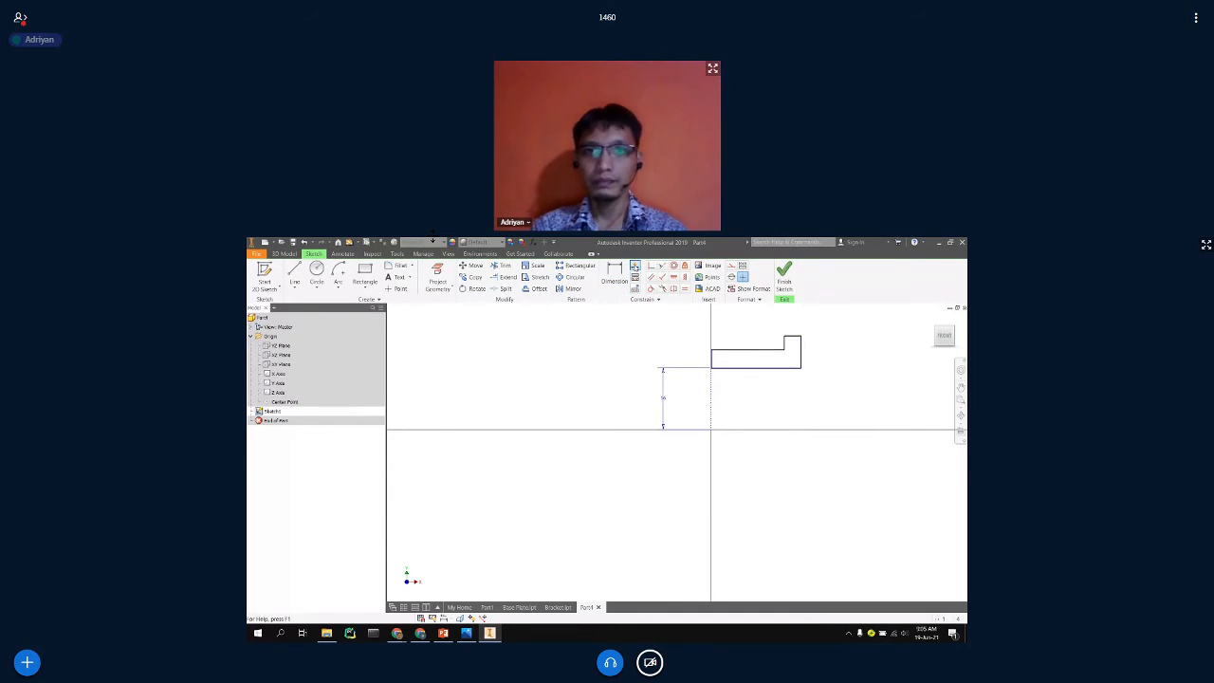
Dimension the bushing sleeve's outer edge 20 mm from the sketch origin, checking the outer diameter in the reference drawing.
left_click(615, 273)
left_click(745, 352)
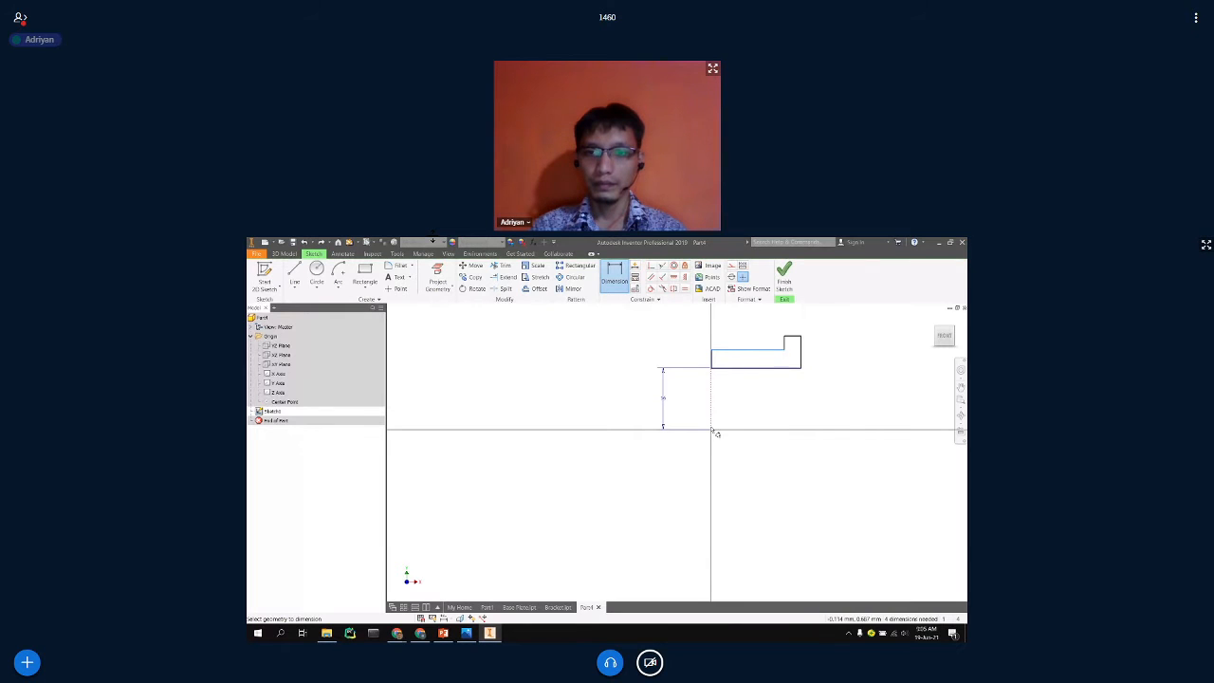
left_click(711, 429)
left_click(631, 403)
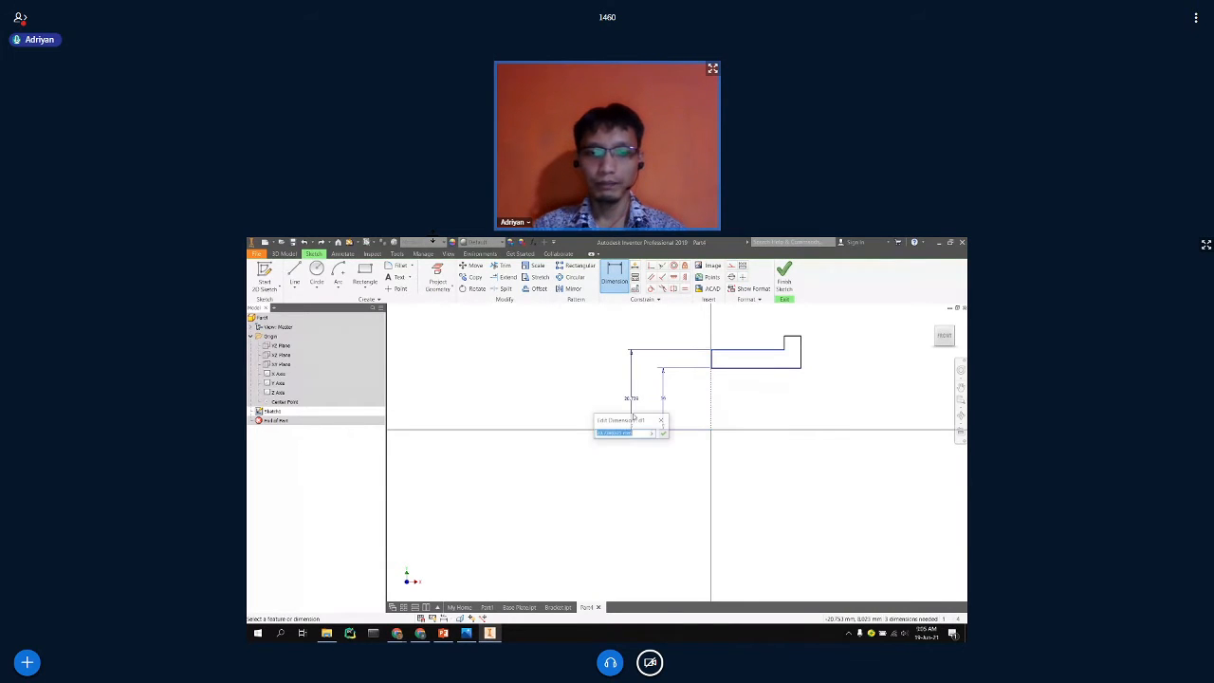
left_click(446, 633)
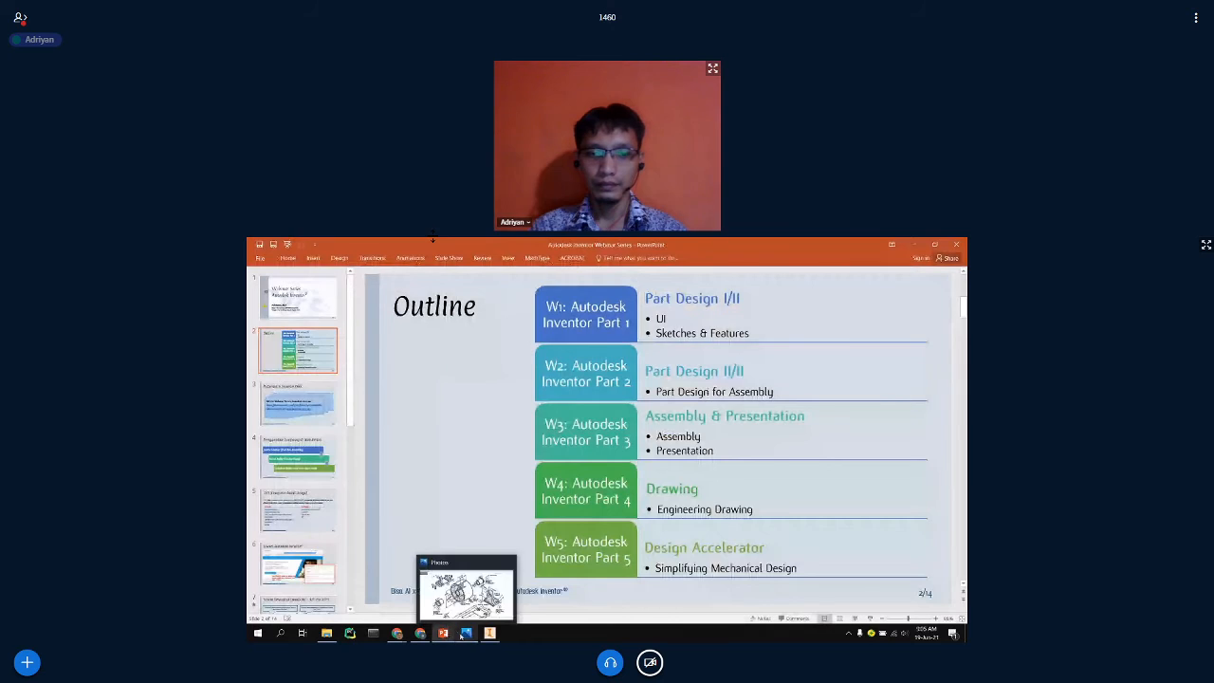
left_click(466, 633)
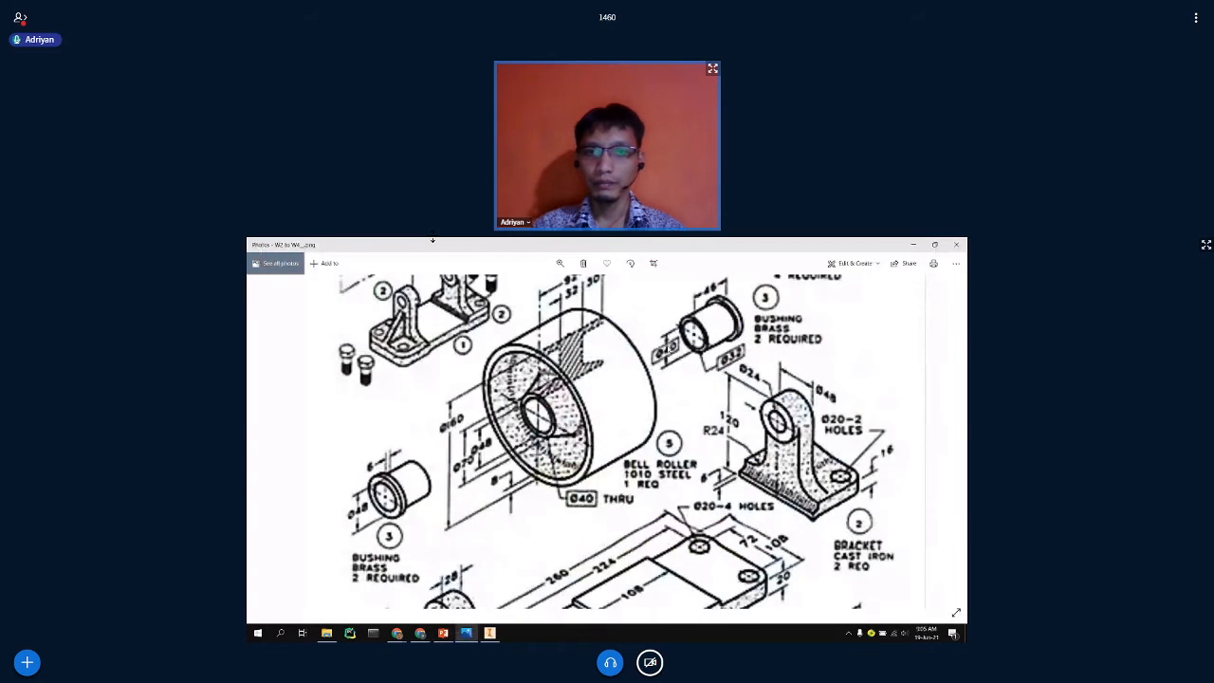
left_click(490, 634)
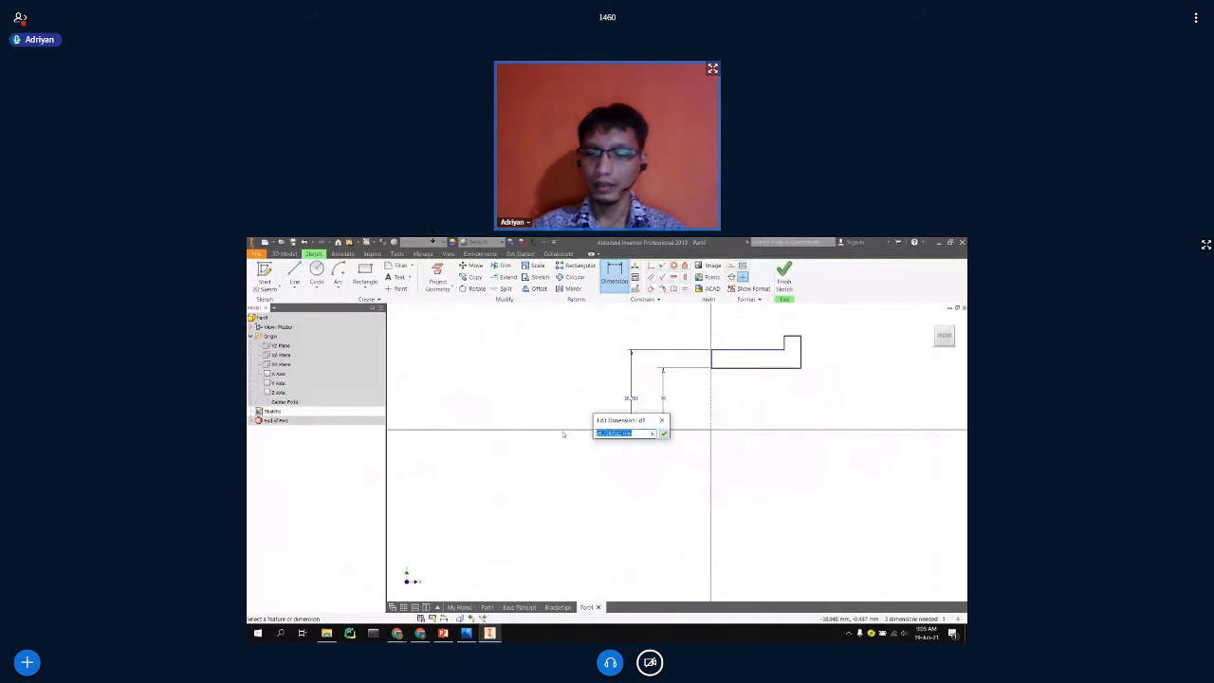
type("2")
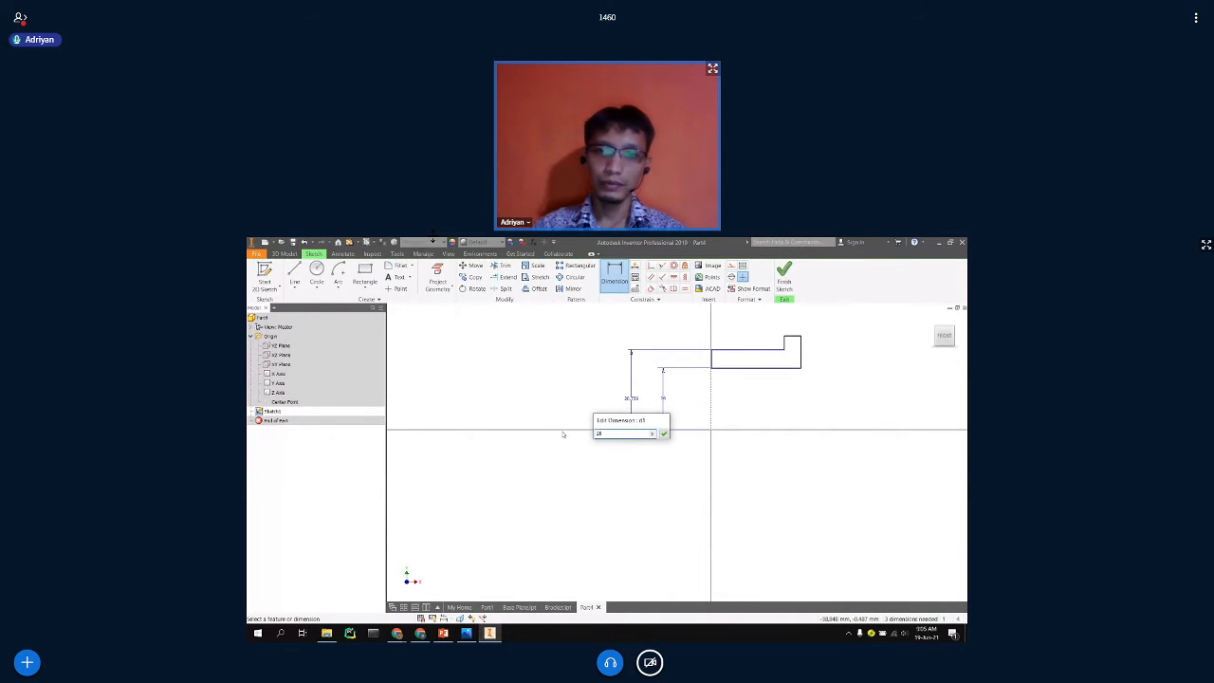
type("0")
key("Return")
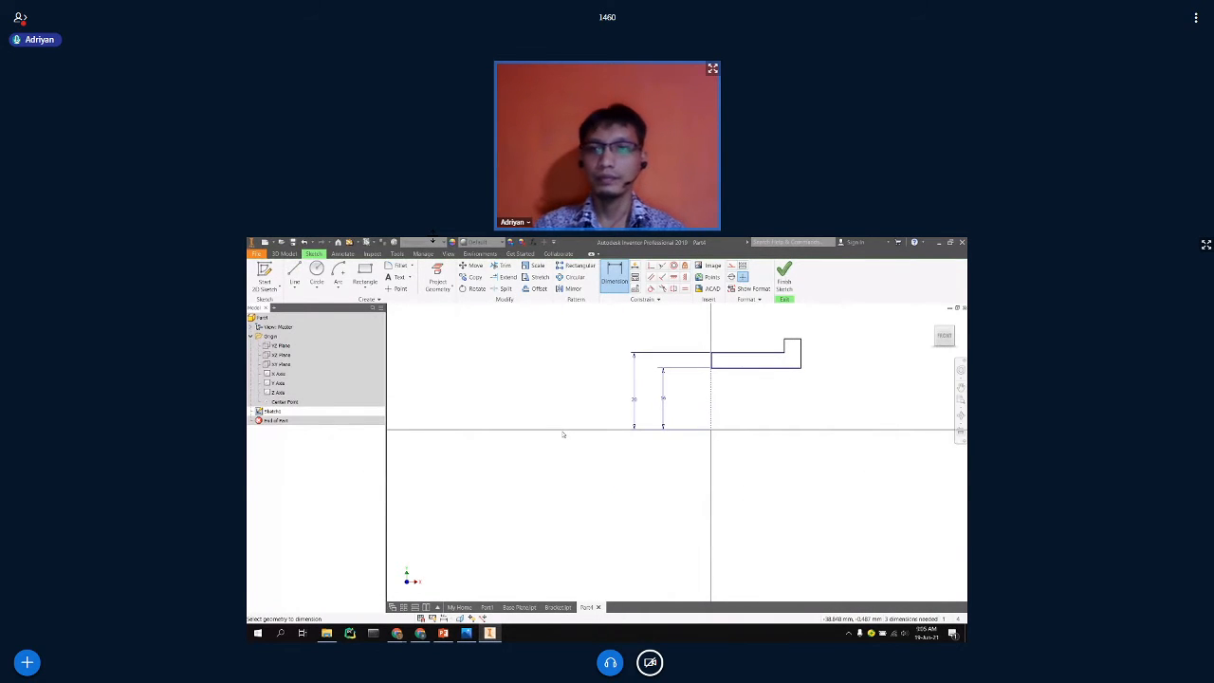
Dimension the flange's outer edge 24 mm from the sketch origin, checking the flange diameter in the reference drawing.
left_click(796, 342)
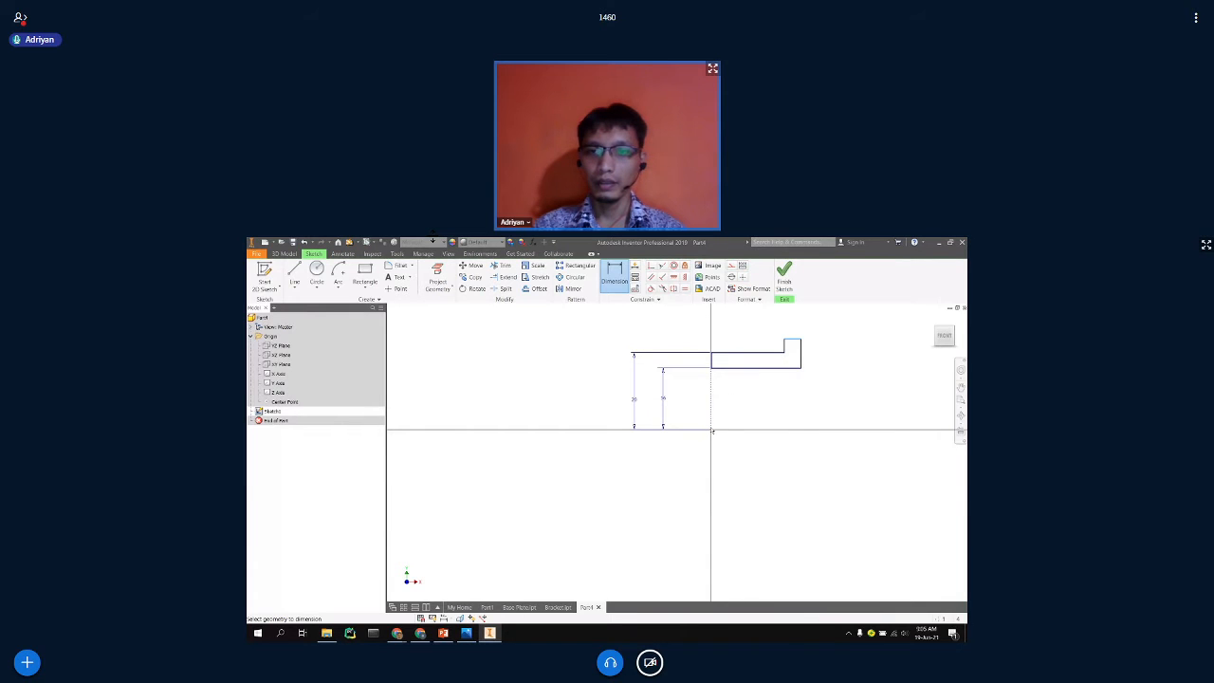
left_click(712, 431)
left_click(614, 389)
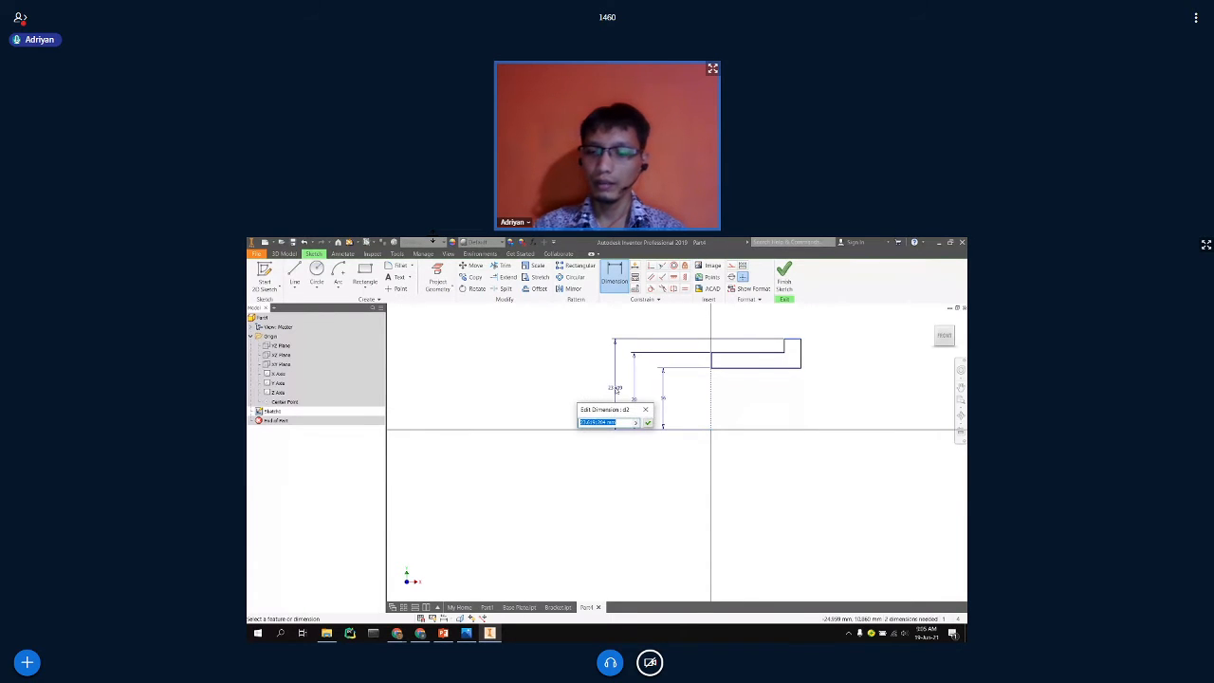
left_click(466, 632)
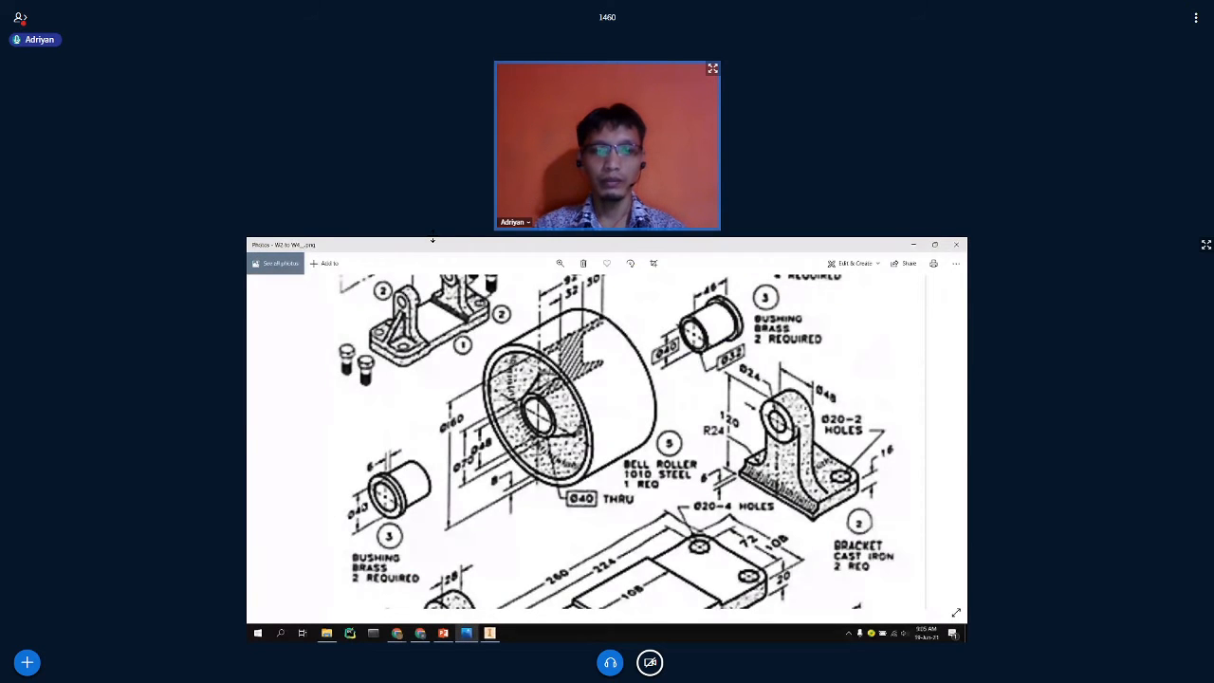
key("alt+Tab")
type("24")
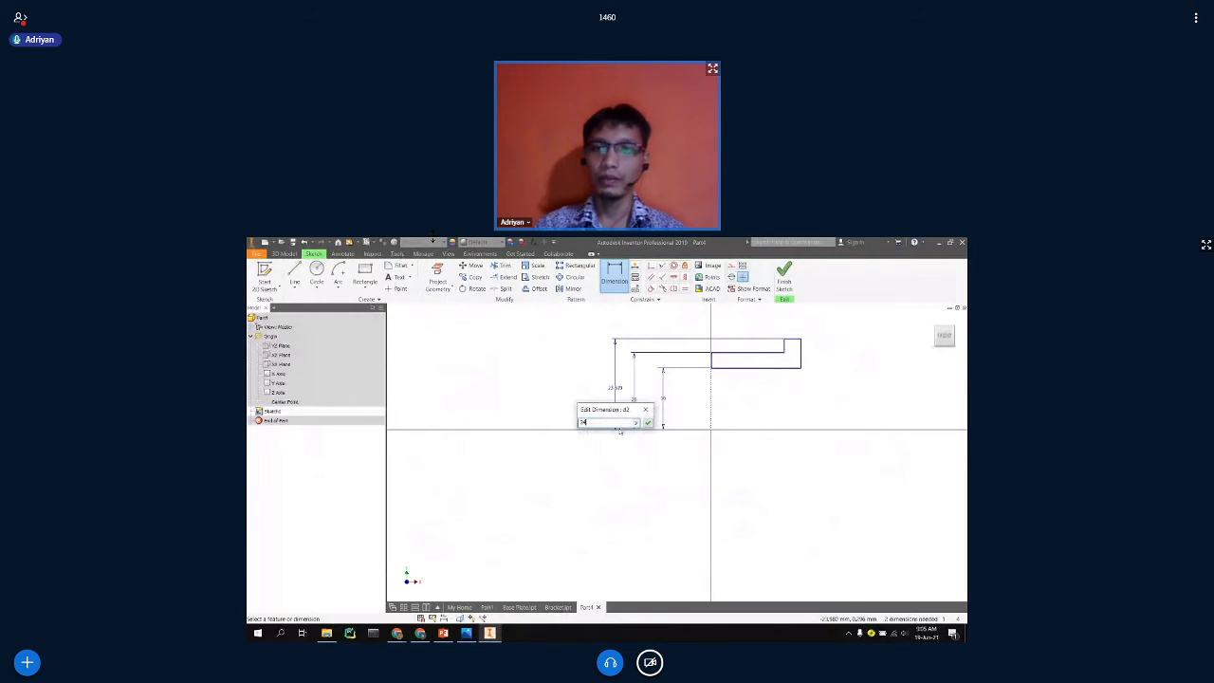
key("Return")
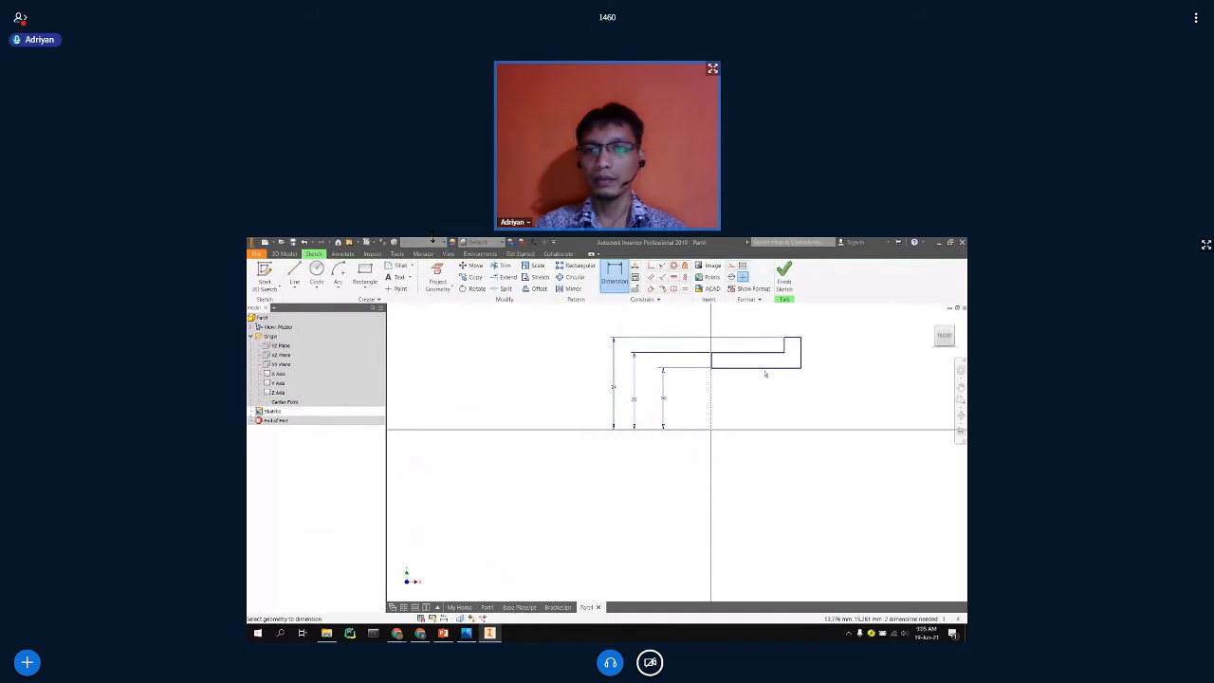
Dimension the profile's overall length as 46 mm and the flange's width as 6 mm.
left_click(765, 368)
left_click(769, 384)
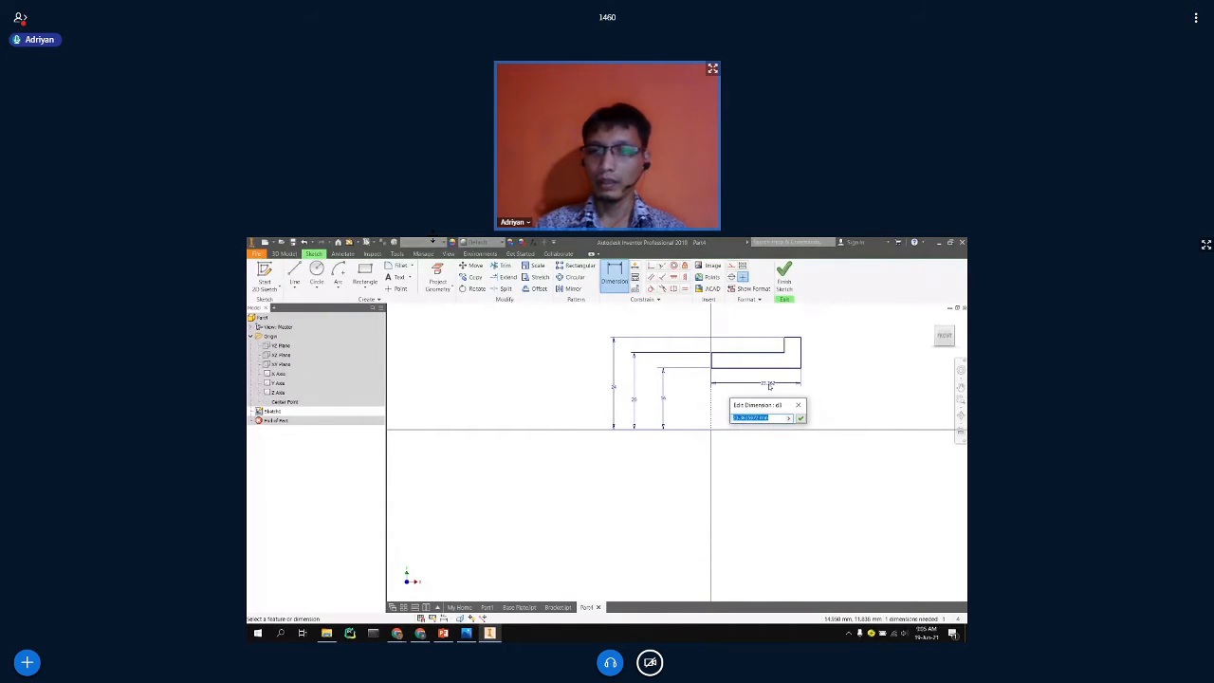
type("46")
key("Return")
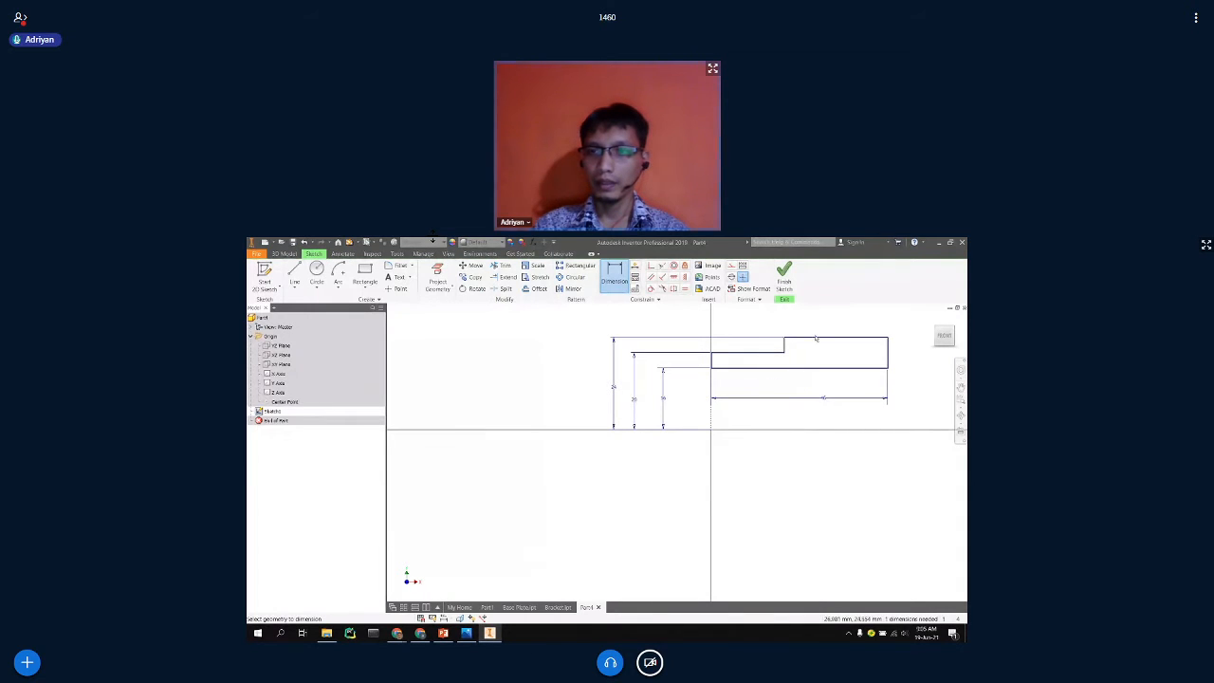
left_click(815, 338)
left_click(815, 326)
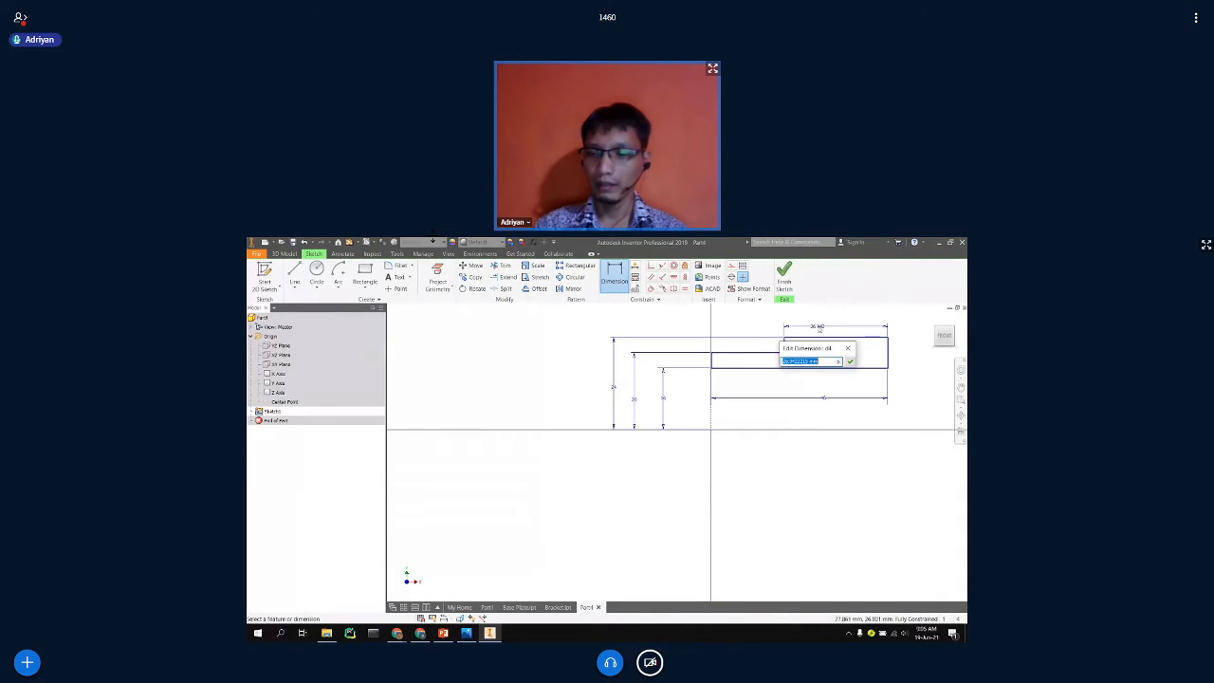
type("6")
key("Return")
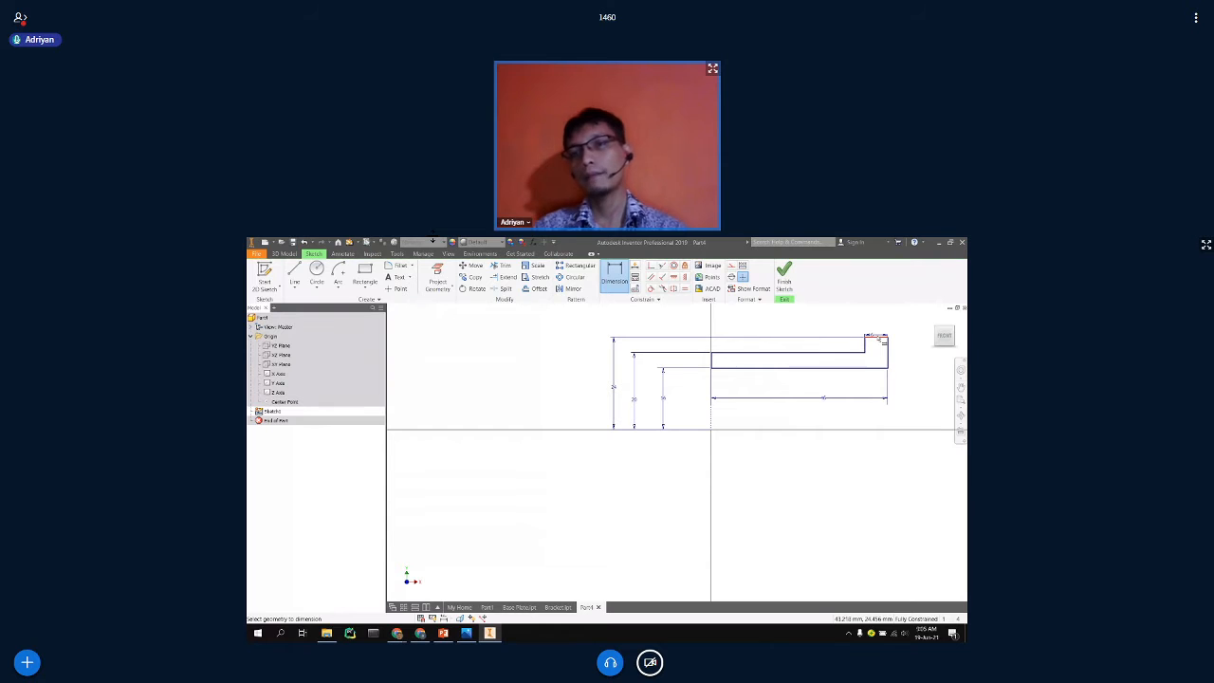
Finish the sketch and revolve the stepped profile a full turn about the X axis.
left_click(783, 277)
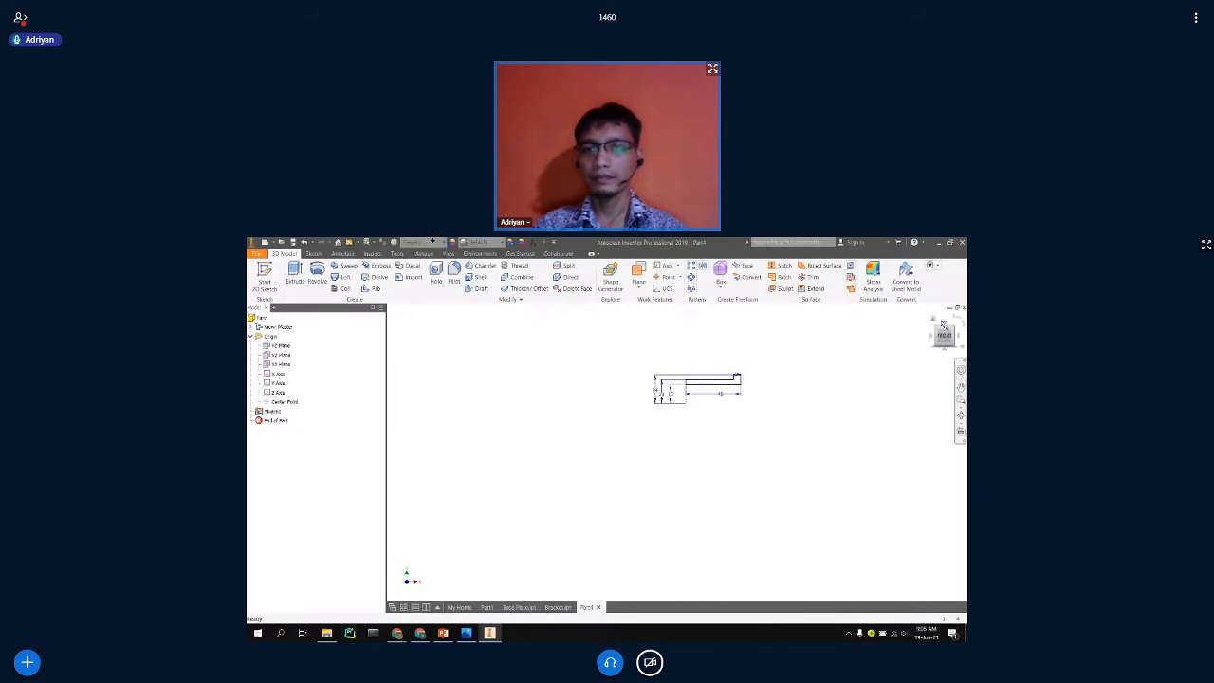
left_click(943, 325)
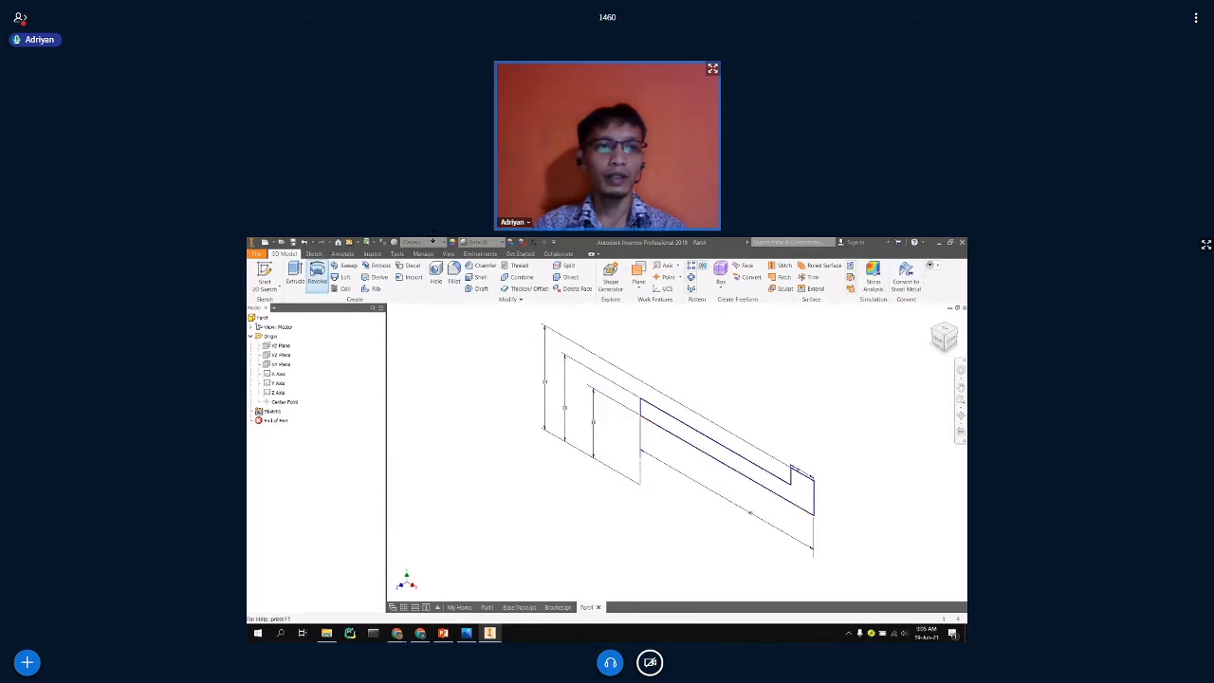
left_click(317, 273)
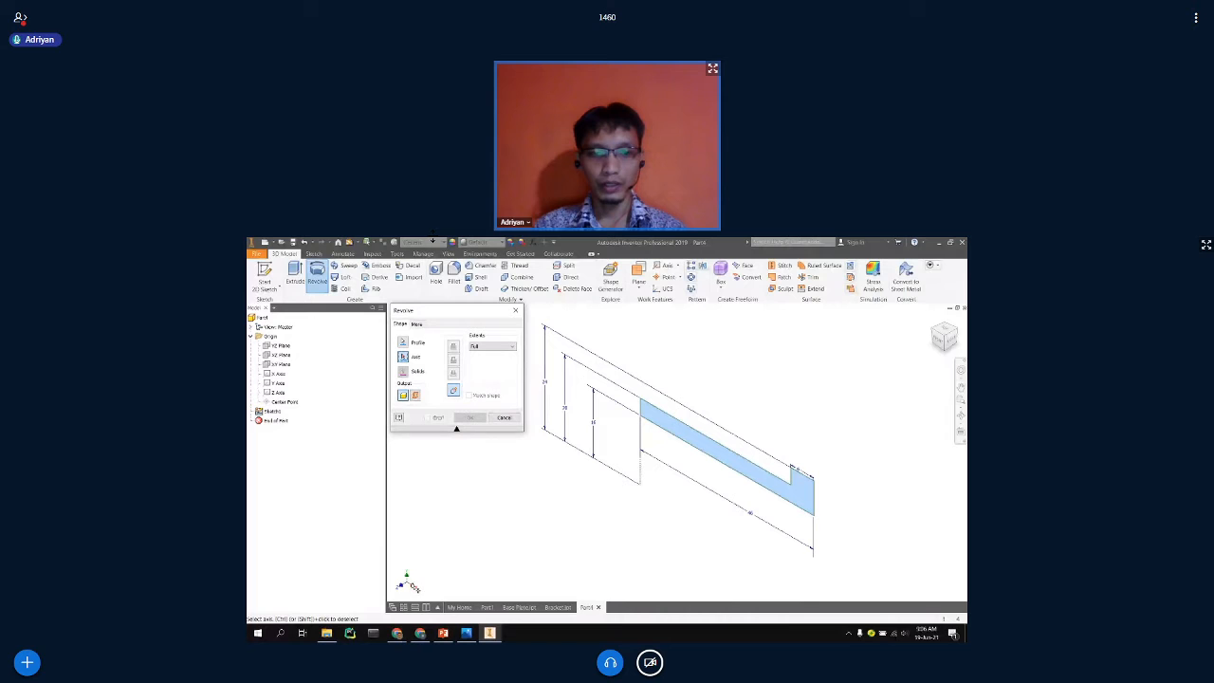
left_click(278, 374)
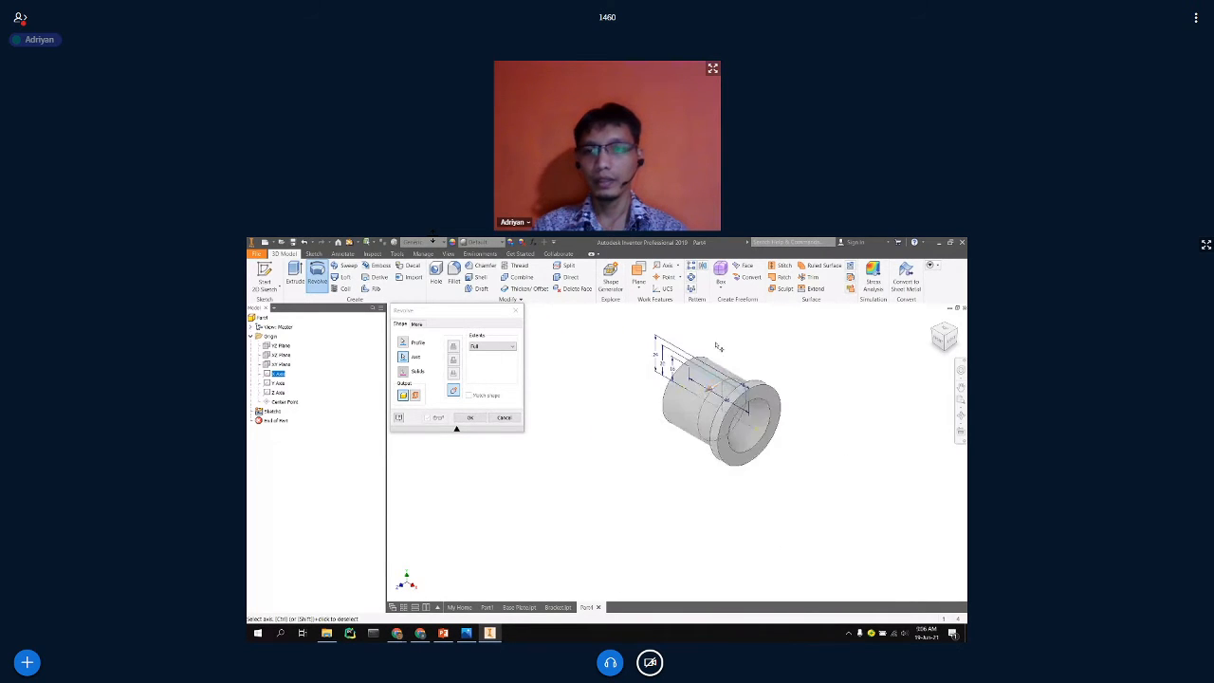
left_click(469, 417)
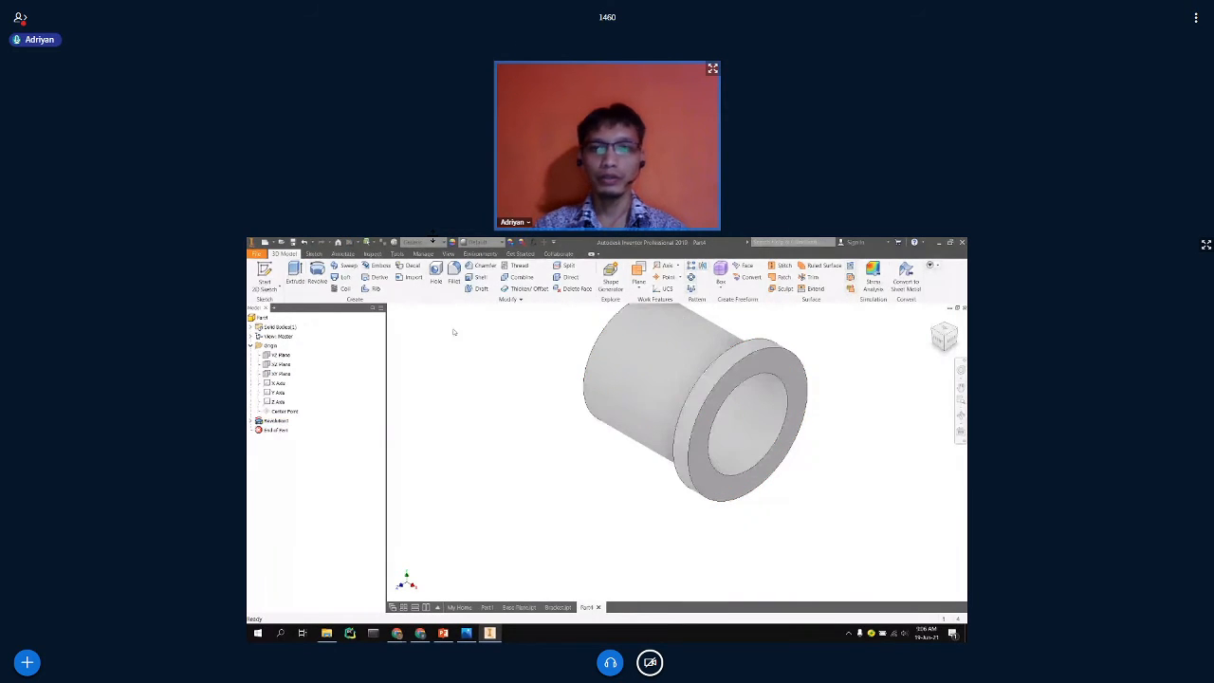
left_click(669, 347)
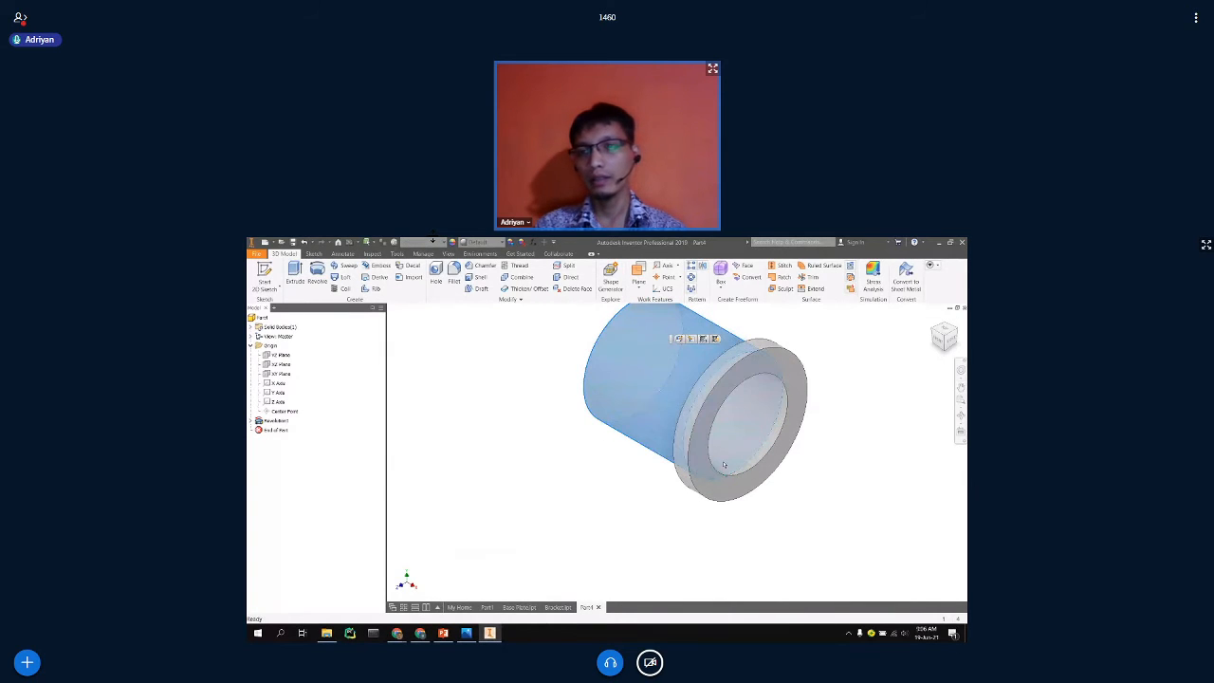
left_click(840, 382)
left_click(764, 350)
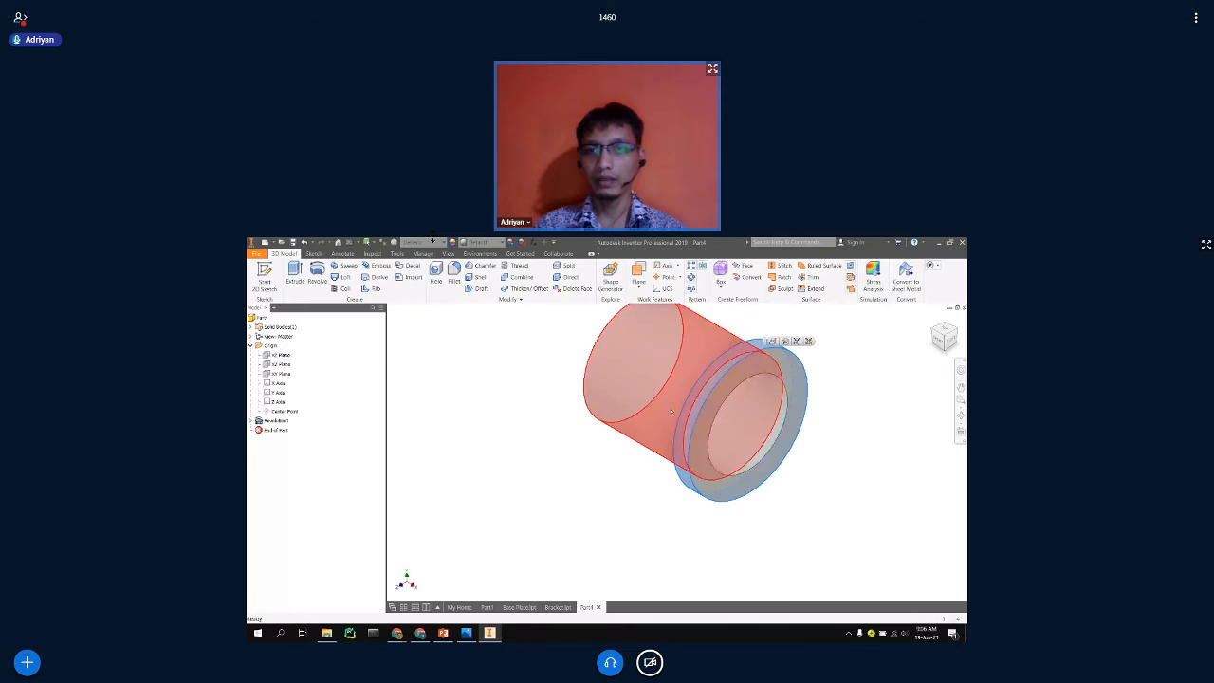
left_click(614, 457)
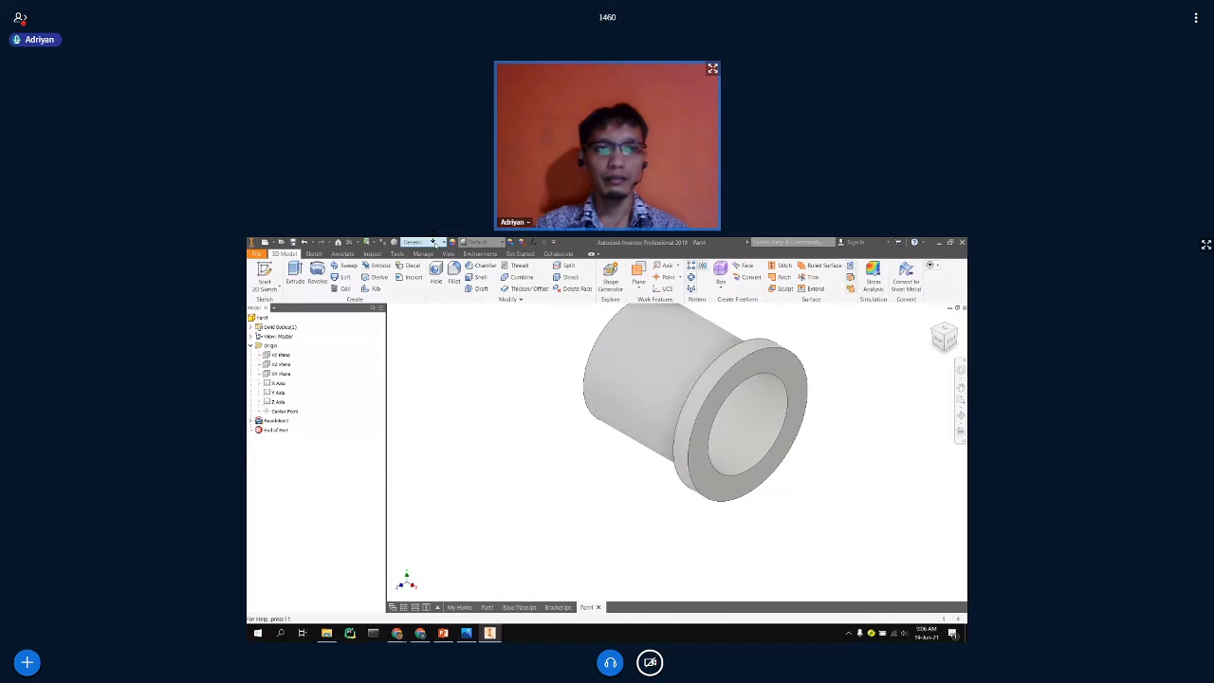
Assign the Brass material from the Autodesk Material Library to the bushing.
left_click(433, 241)
scroll(443, 379, "up", 10)
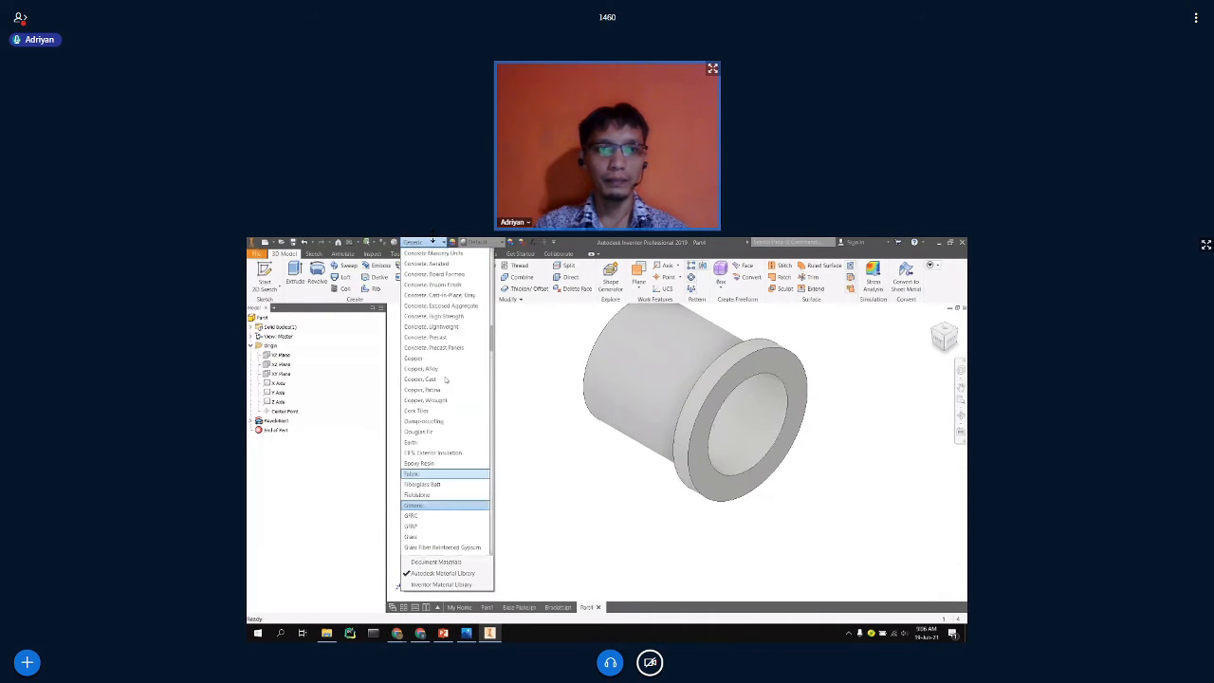
scroll(444, 380, "up", 4)
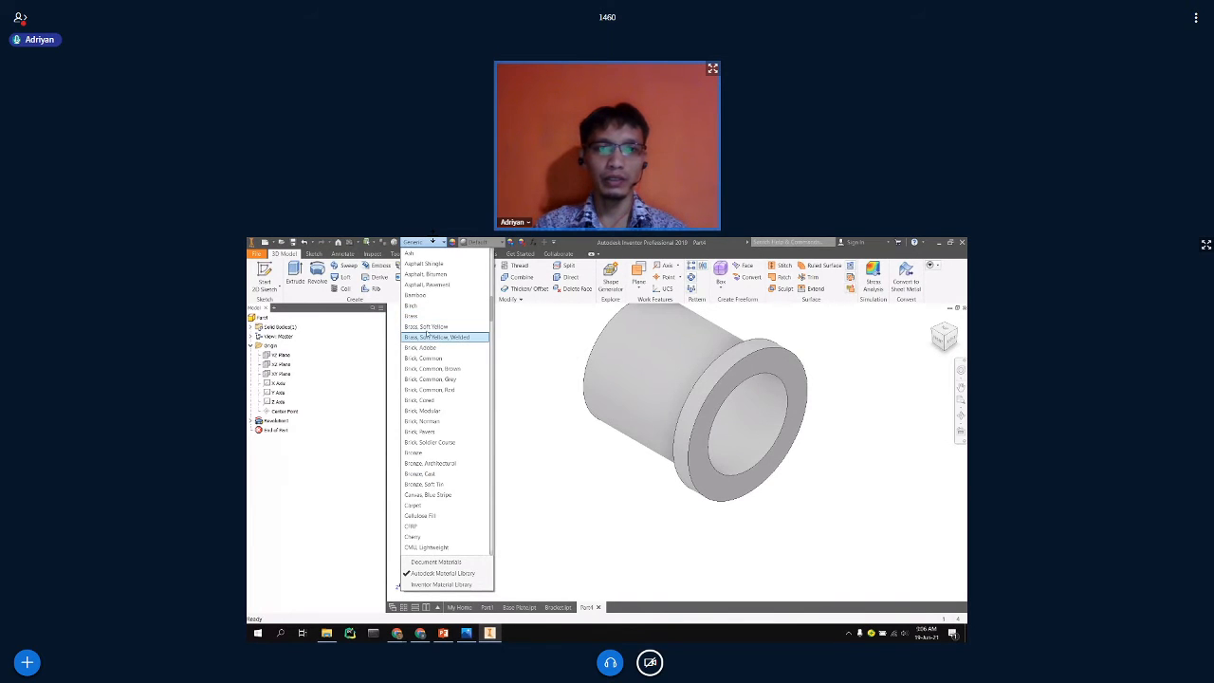
left_click(428, 316)
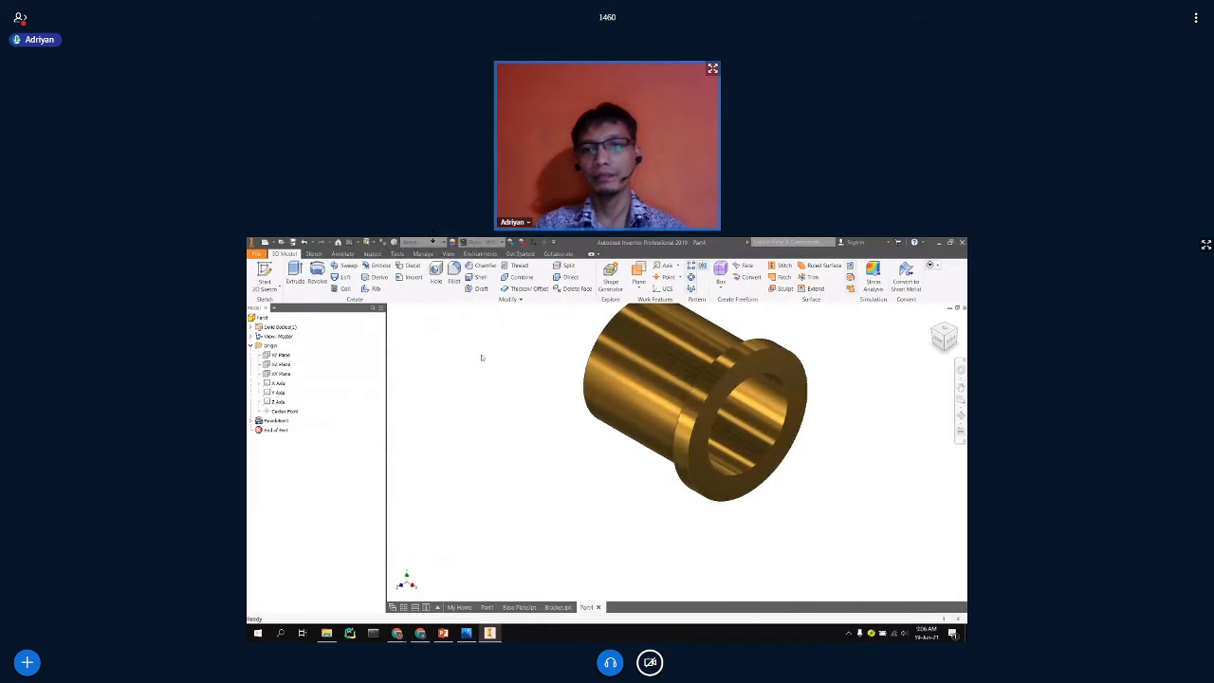
scroll(569, 409, "up", 5)
scroll(593, 409, "down", 6)
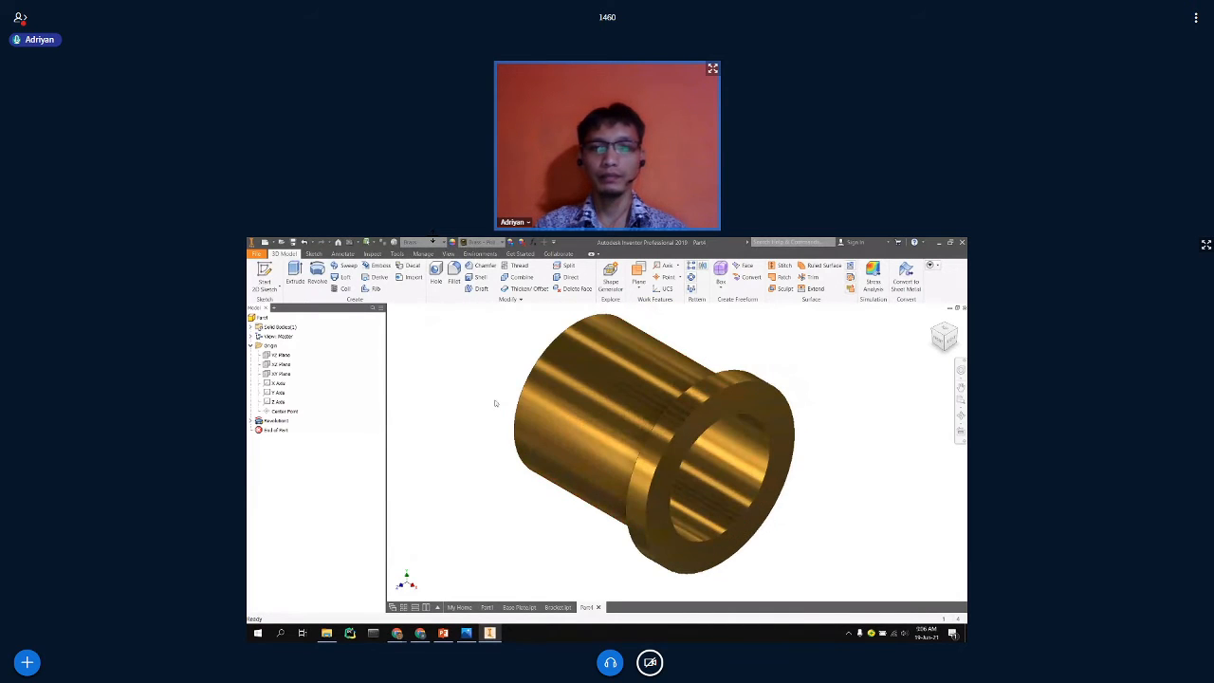
Save the part as Bushing in the same folder as the base plate and bracket.
key("ctrl+s")
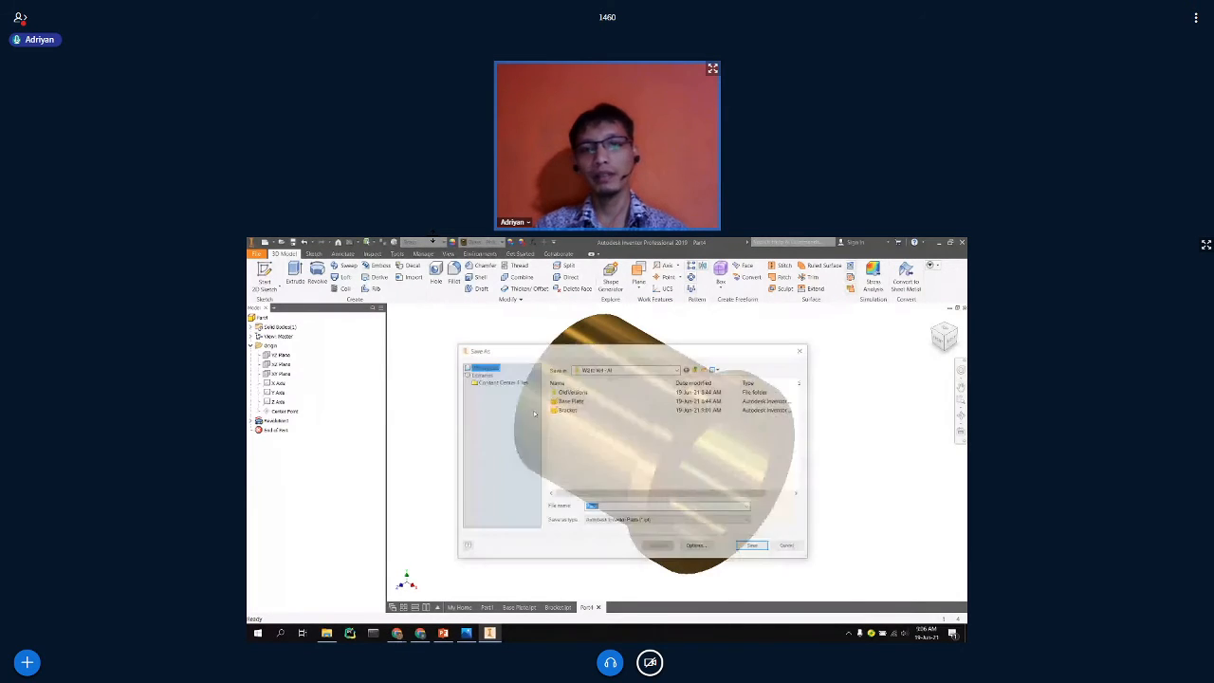
type("Bu")
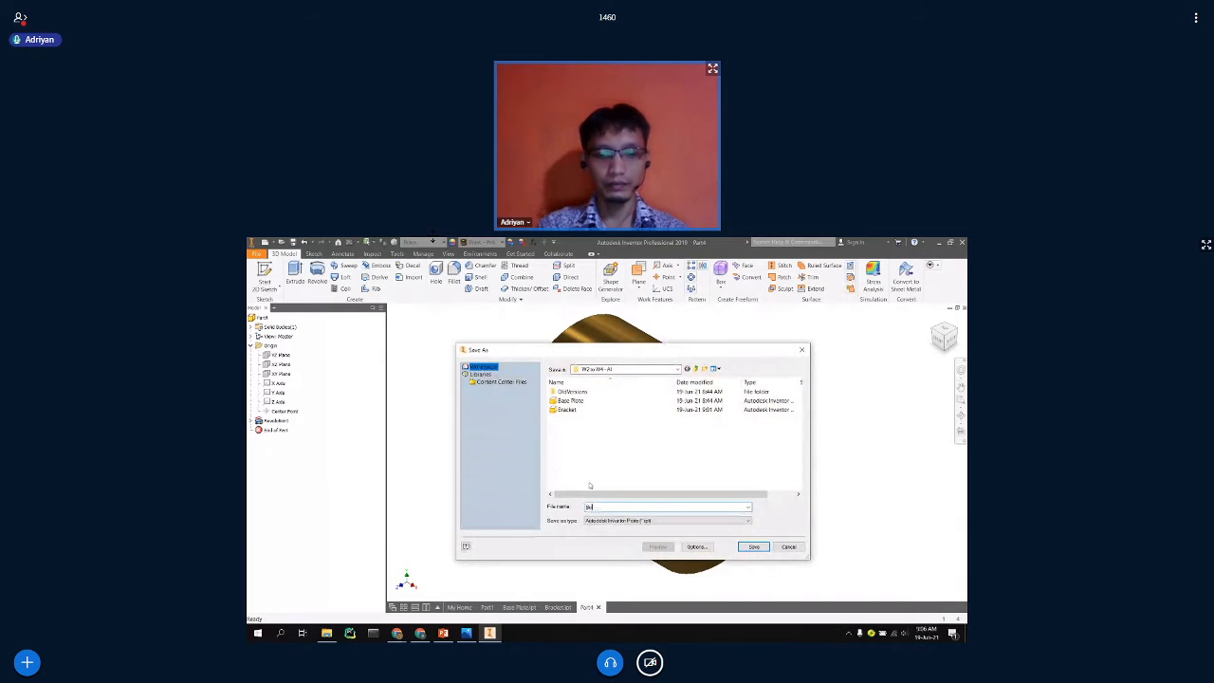
type("shing")
key("Return")
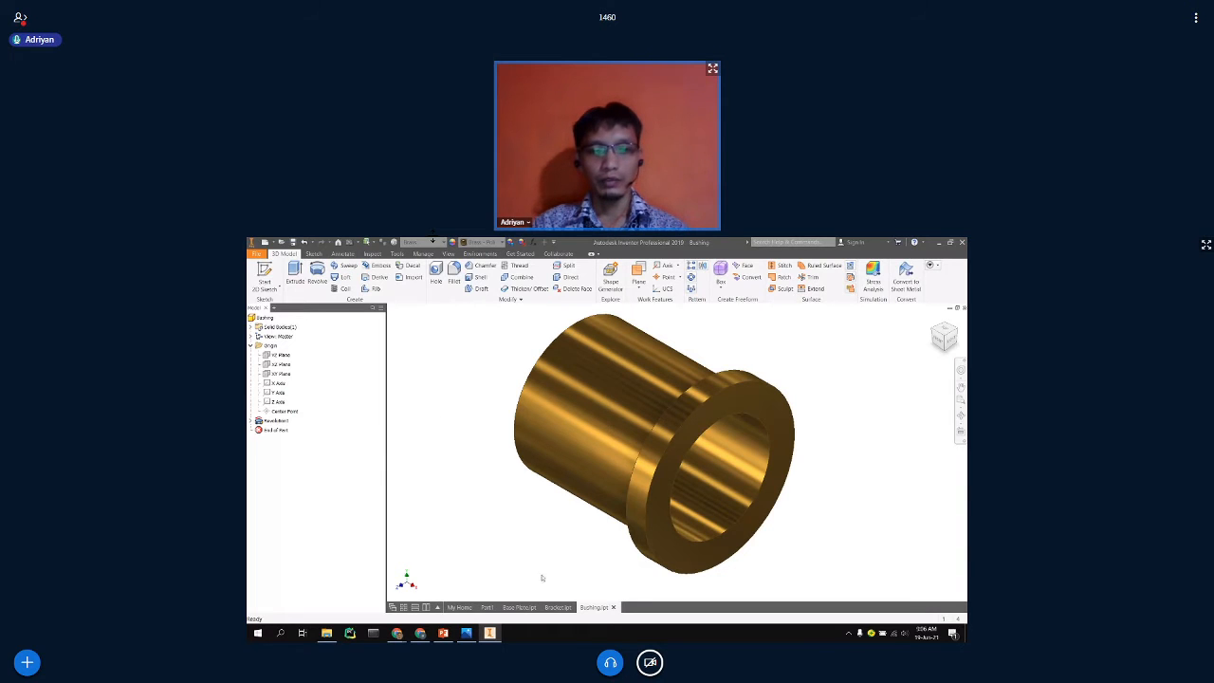
Look through the open base plate and bracket parts, and return to the bushing.
left_click(520, 607)
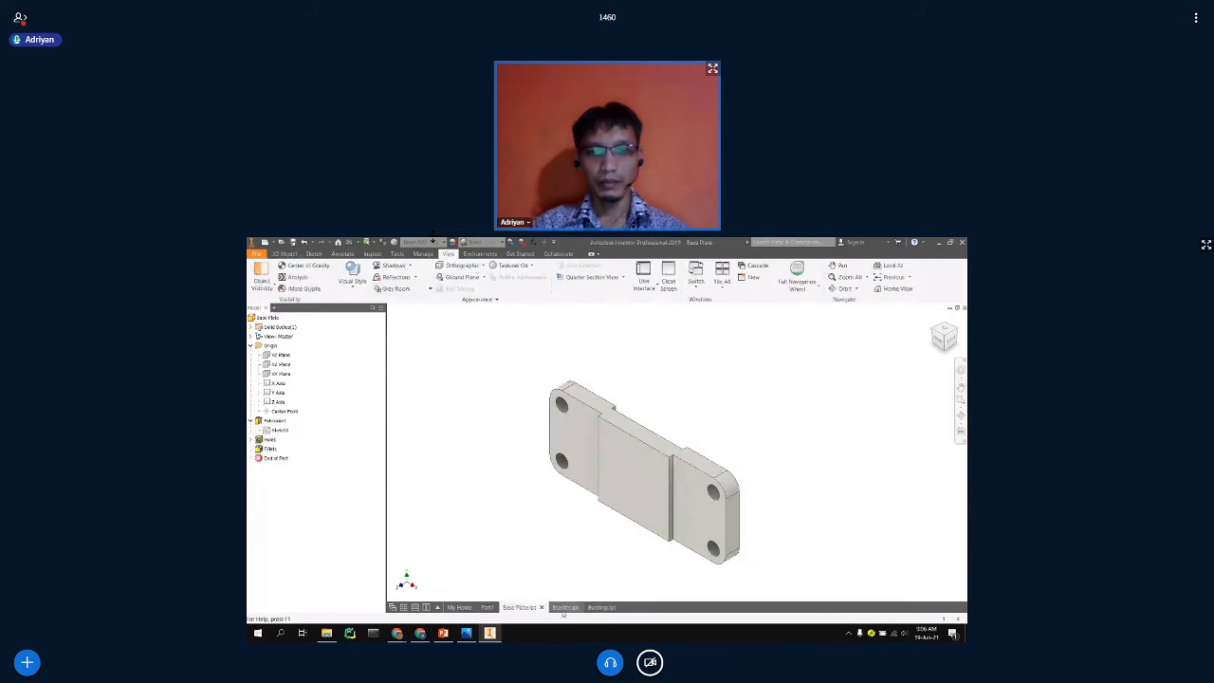
left_click(560, 606)
left_click(602, 607)
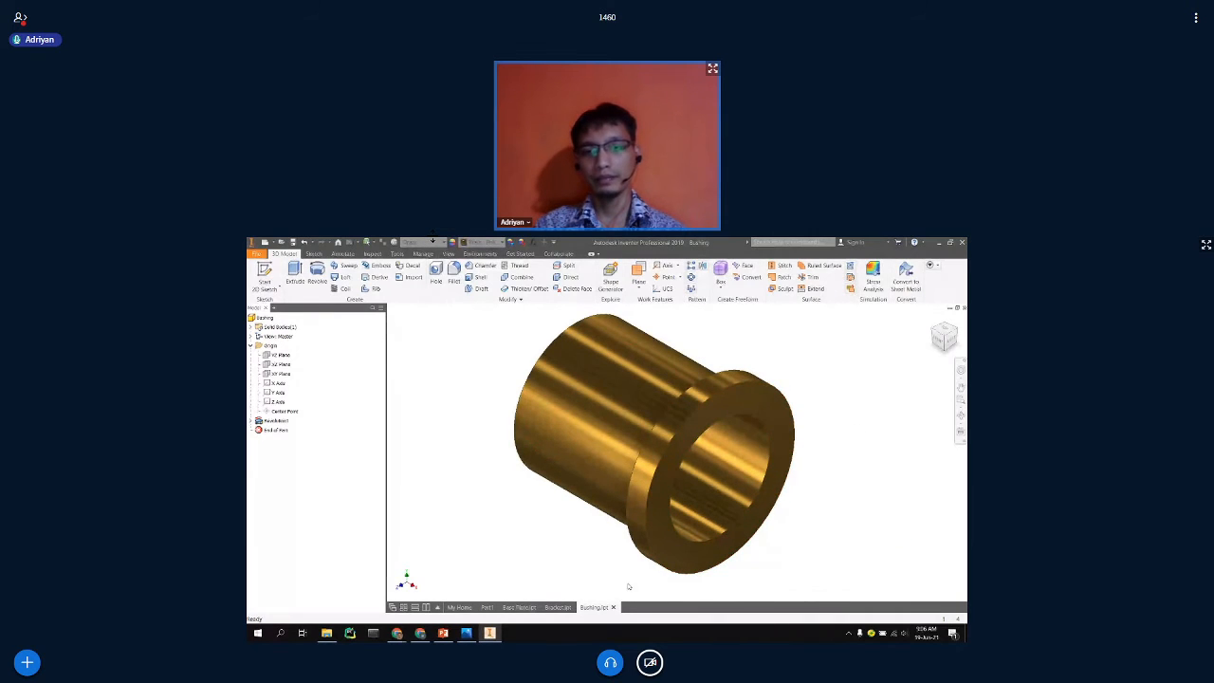
left_click(519, 606)
left_click(559, 607)
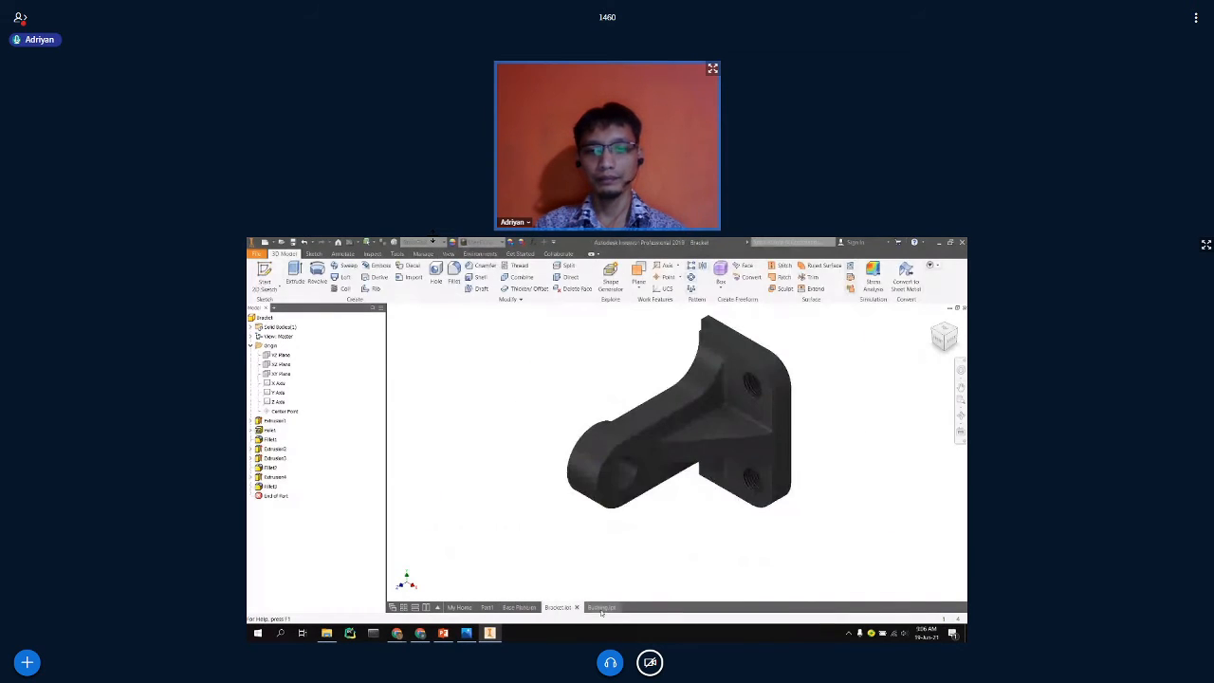
left_click(601, 606)
mouse_move(465, 632)
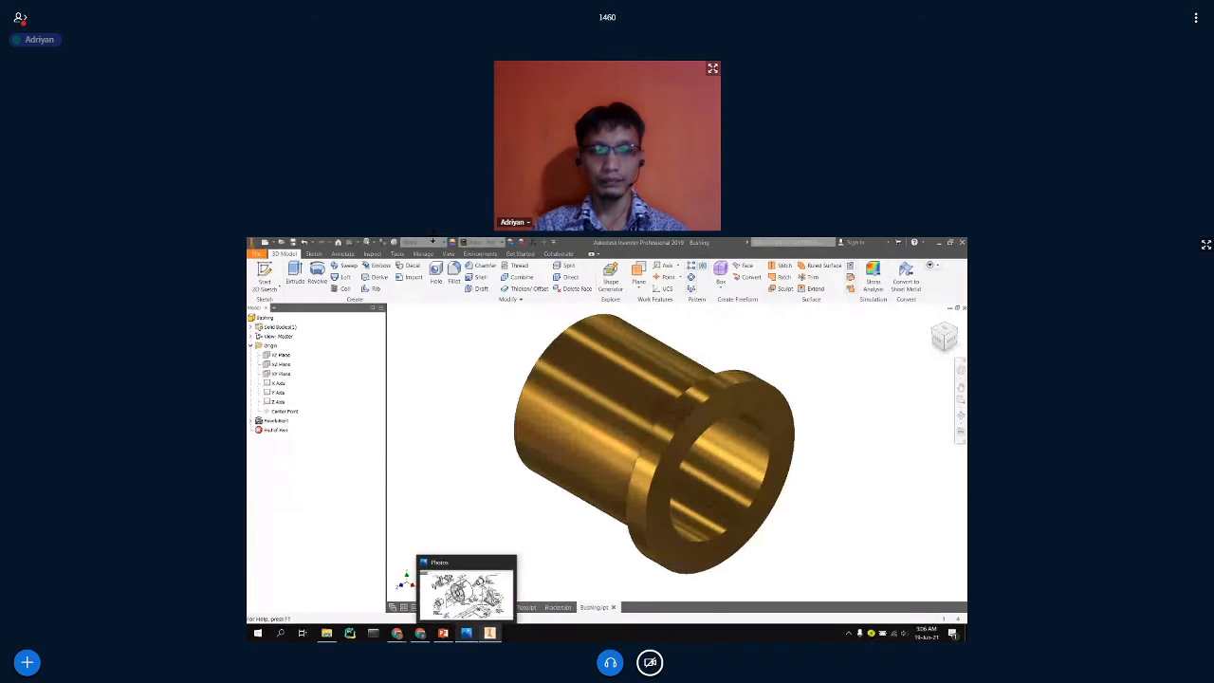
Switch to the reference drawing in Photos and examine the dimensions and notes of part 4, the shaft.
left_click(466, 595)
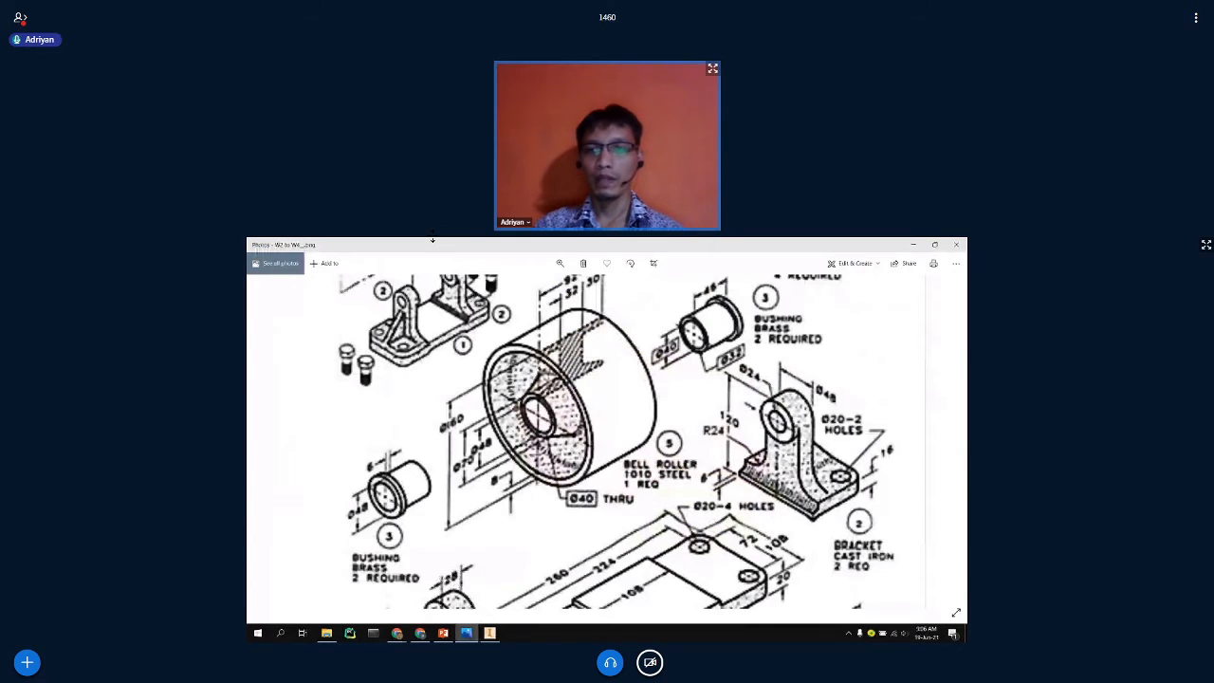
scroll(522, 446, "up", 3)
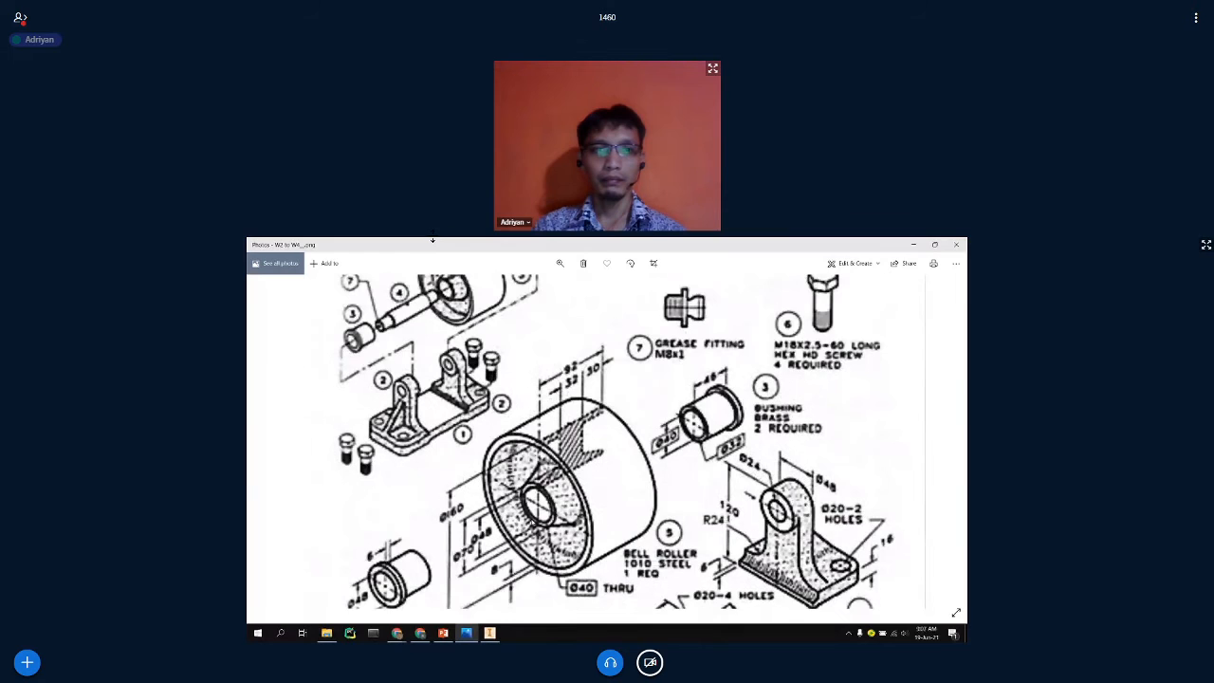
scroll(646, 439, "down", 5)
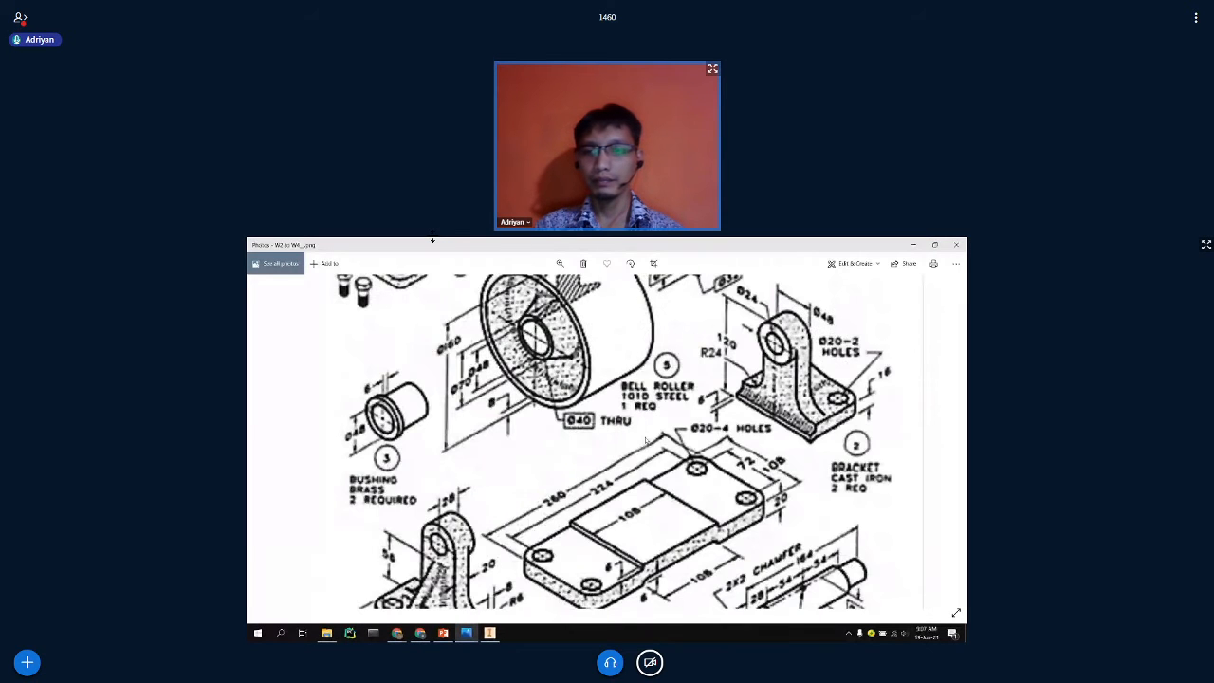
scroll(645, 441, "down", 3)
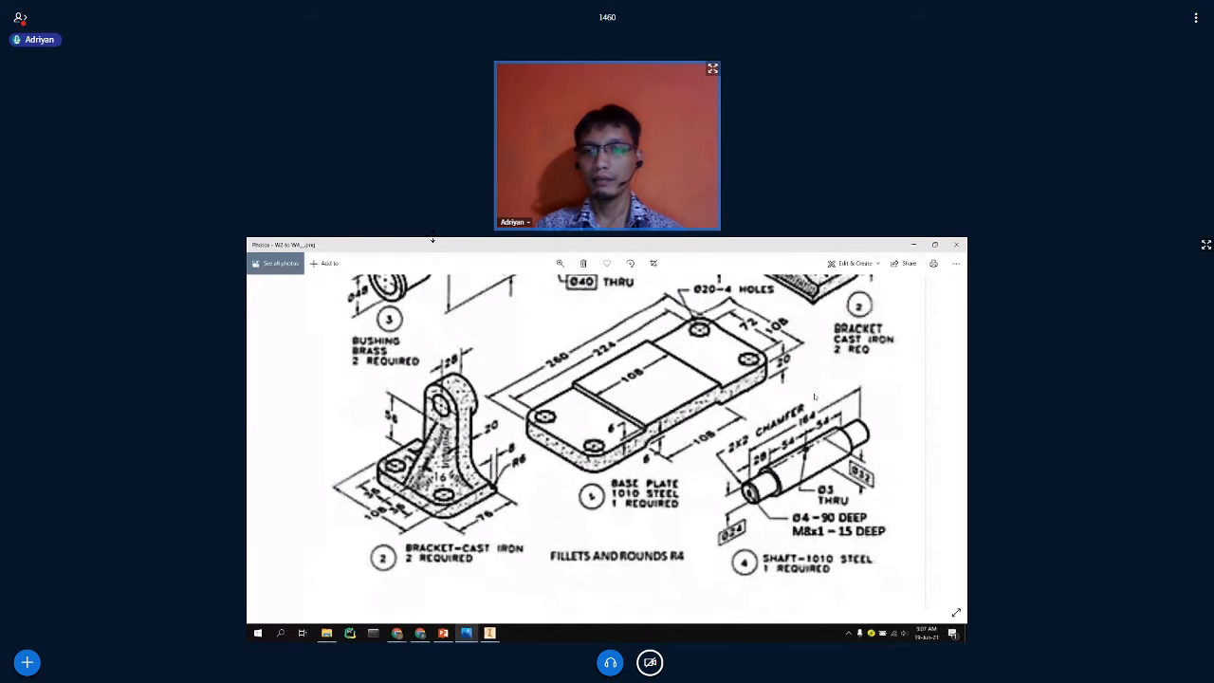
mouse_move(815, 397)
left_mouse_down()
mouse_move(772, 380)
mouse_move(814, 387)
left_mouse_up()
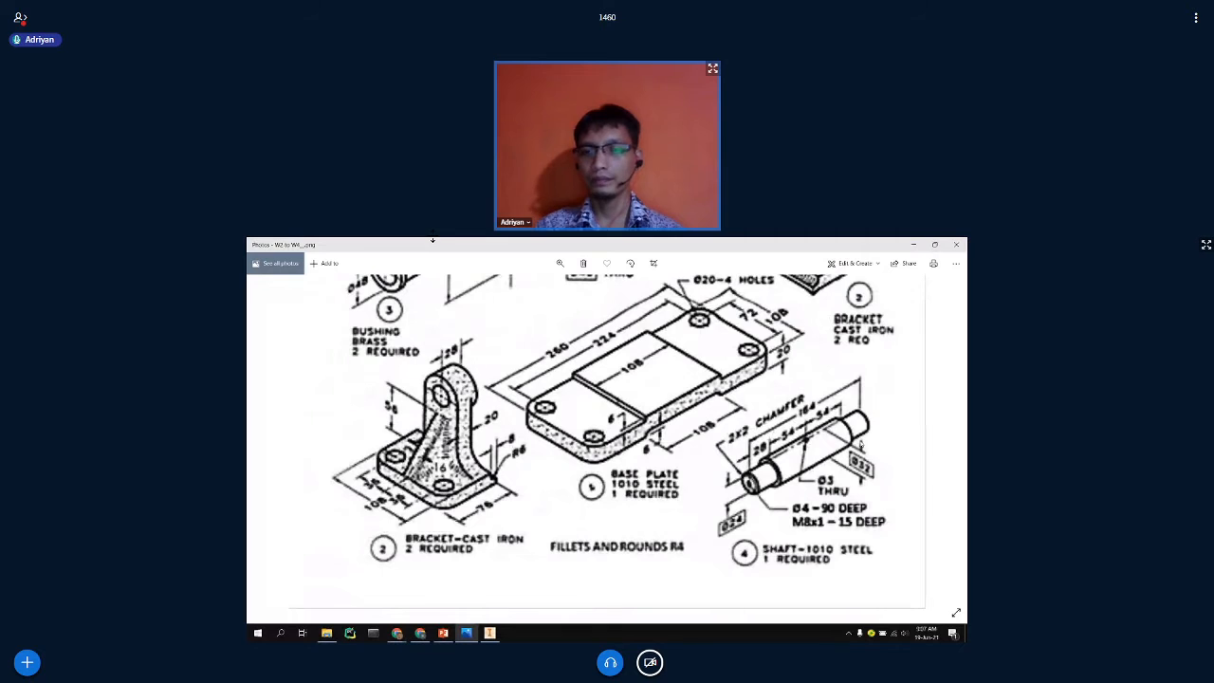
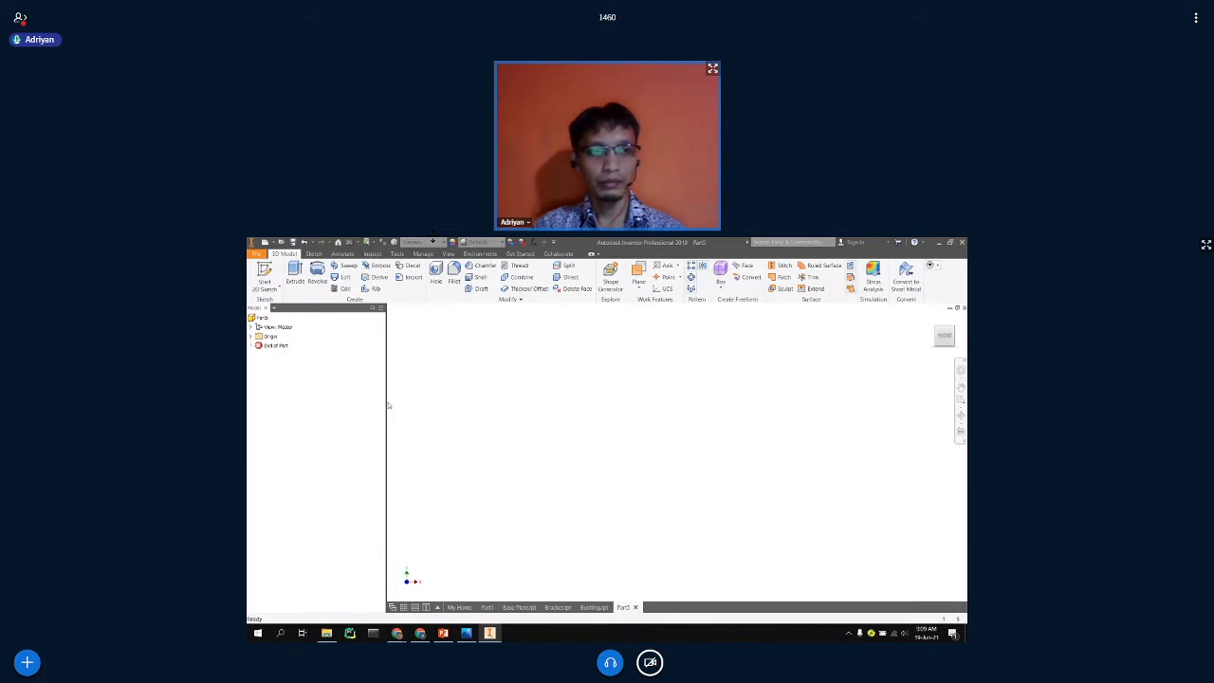
On the XY plane, sketch a closed stepped half-profile of the shaft about 71 mm long, with a raised middle section and a lower journal at each end.
left_click(252, 337)
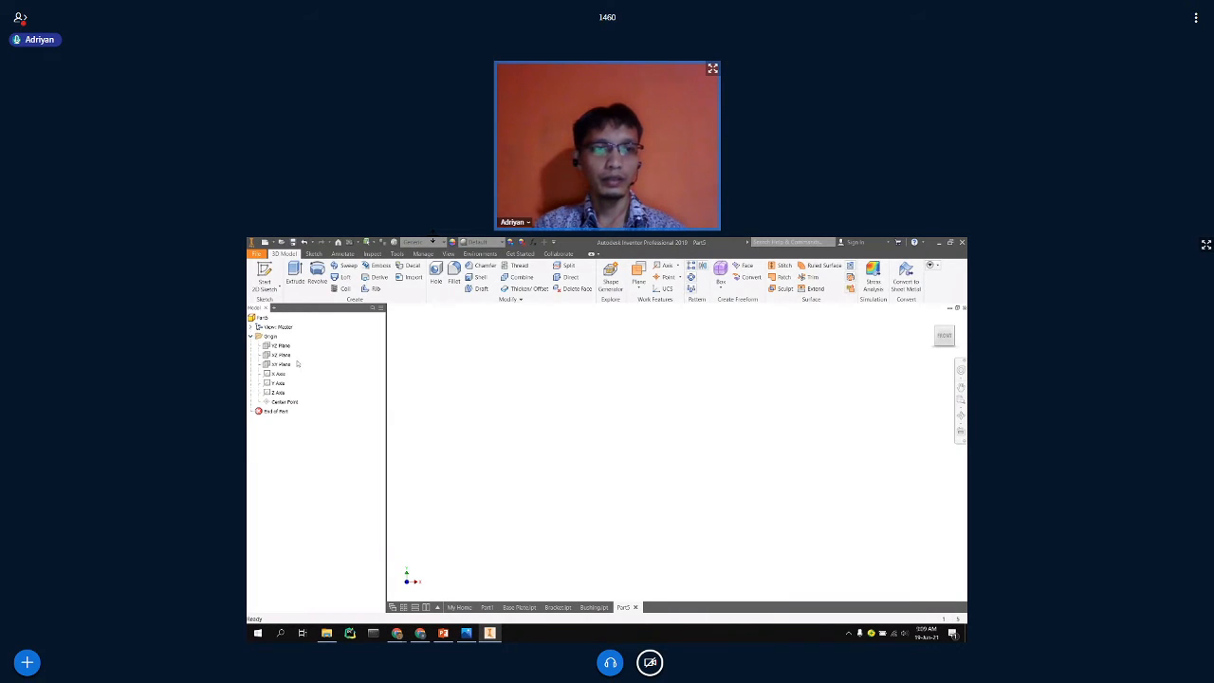
right_click(282, 364)
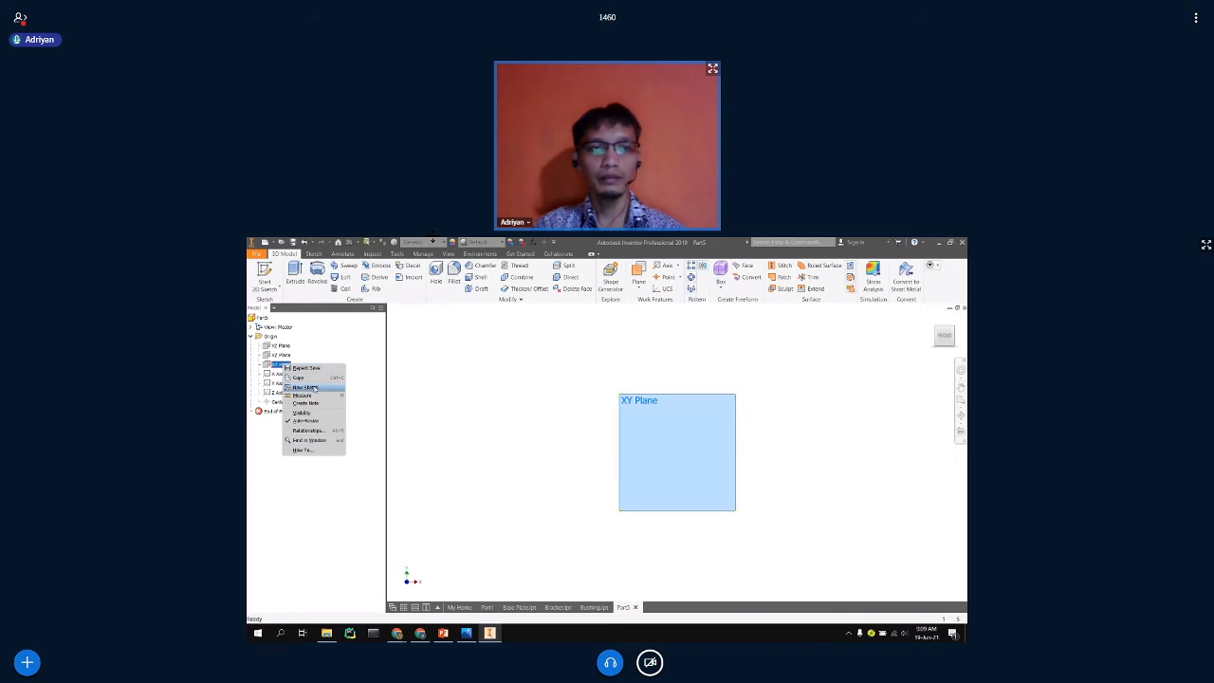
left_click(314, 388)
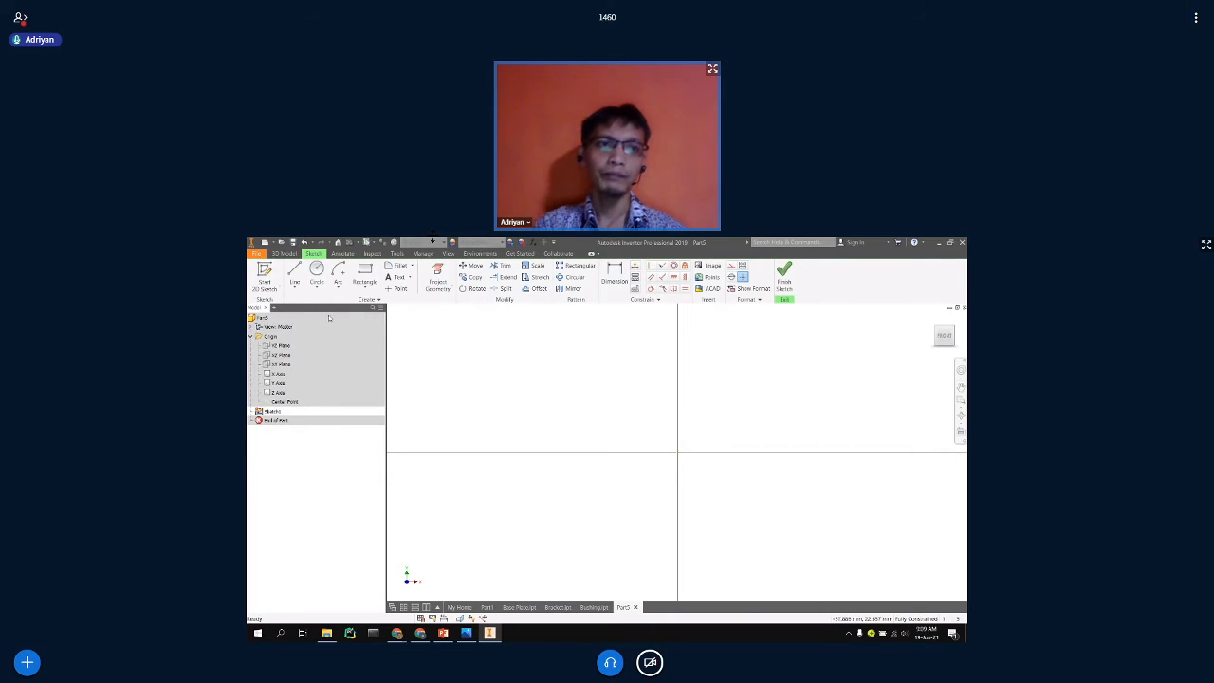
left_click(294, 275)
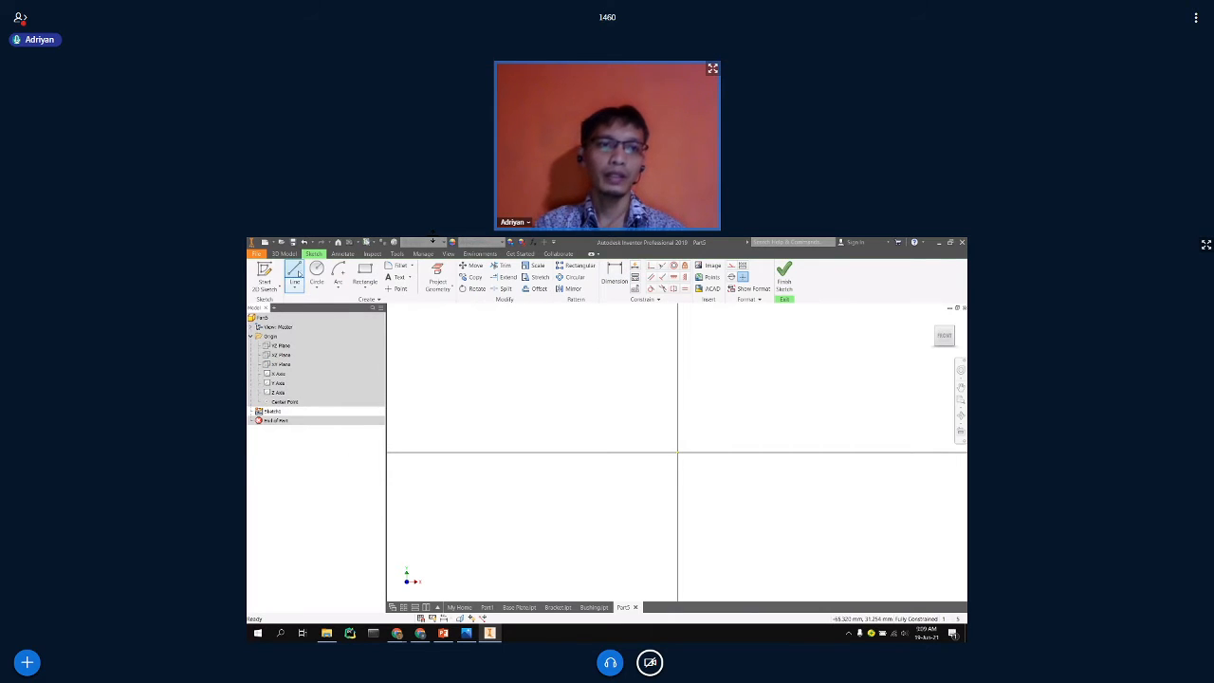
left_click(477, 395)
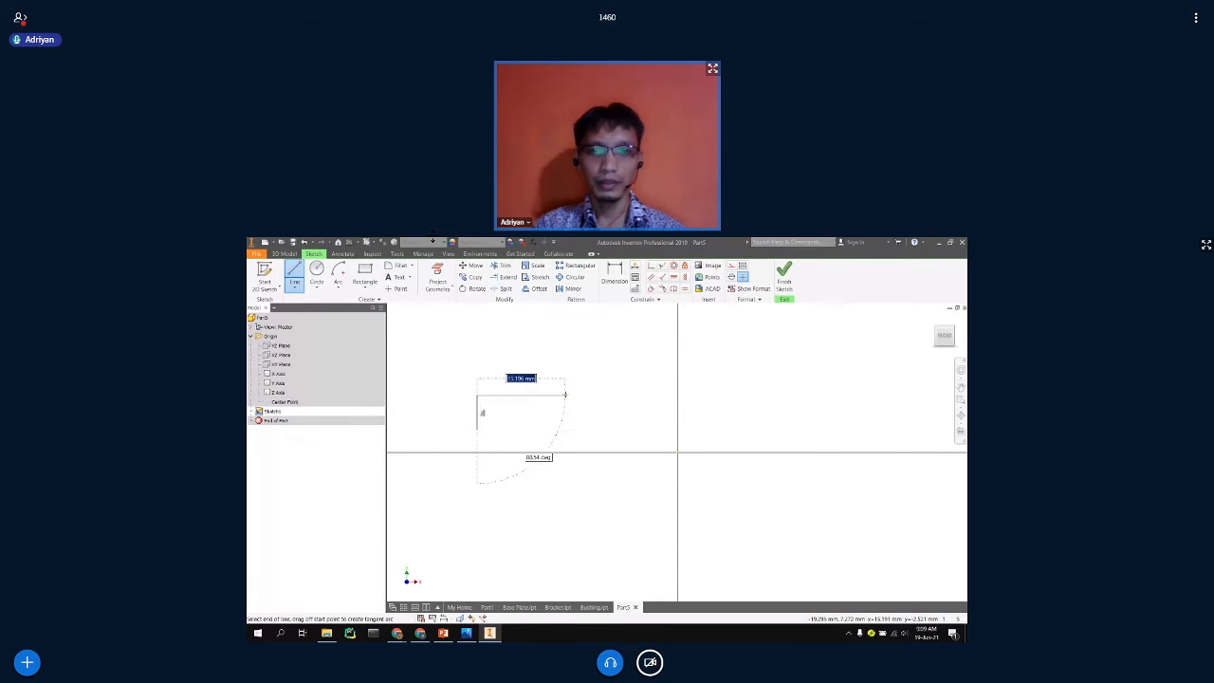
left_click(564, 394)
left_click(564, 370)
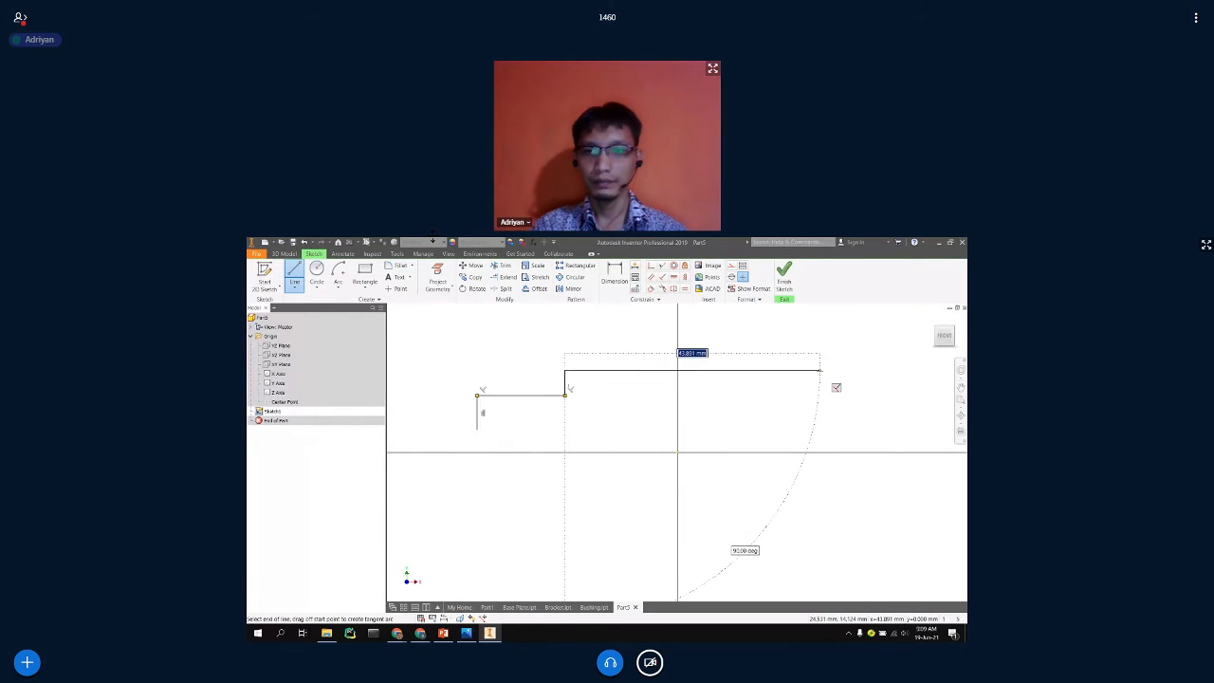
left_click(820, 370)
left_click(820, 395)
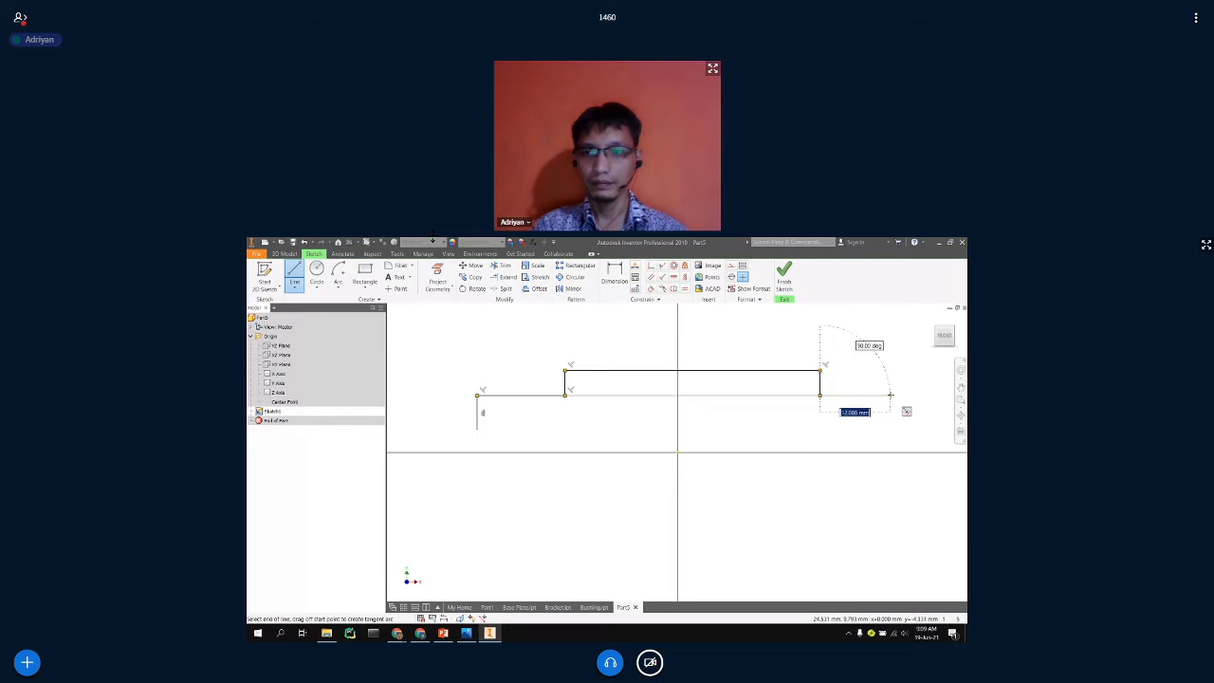
left_click(890, 395)
left_click(891, 432)
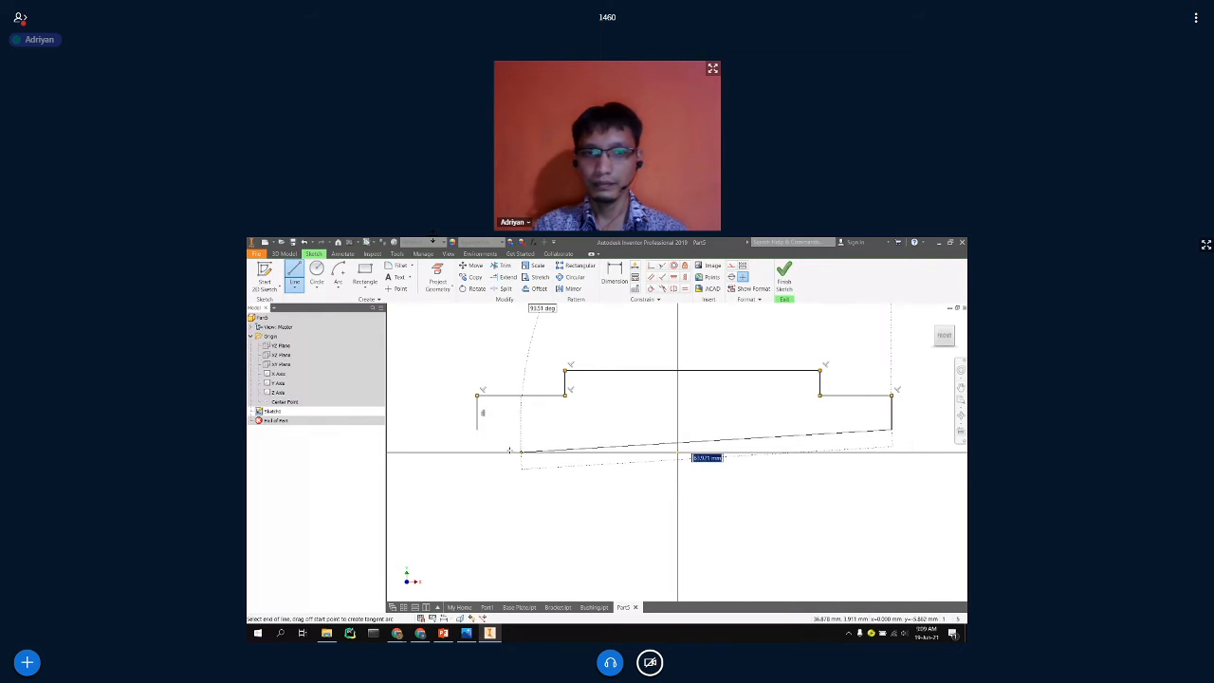
left_click(477, 429)
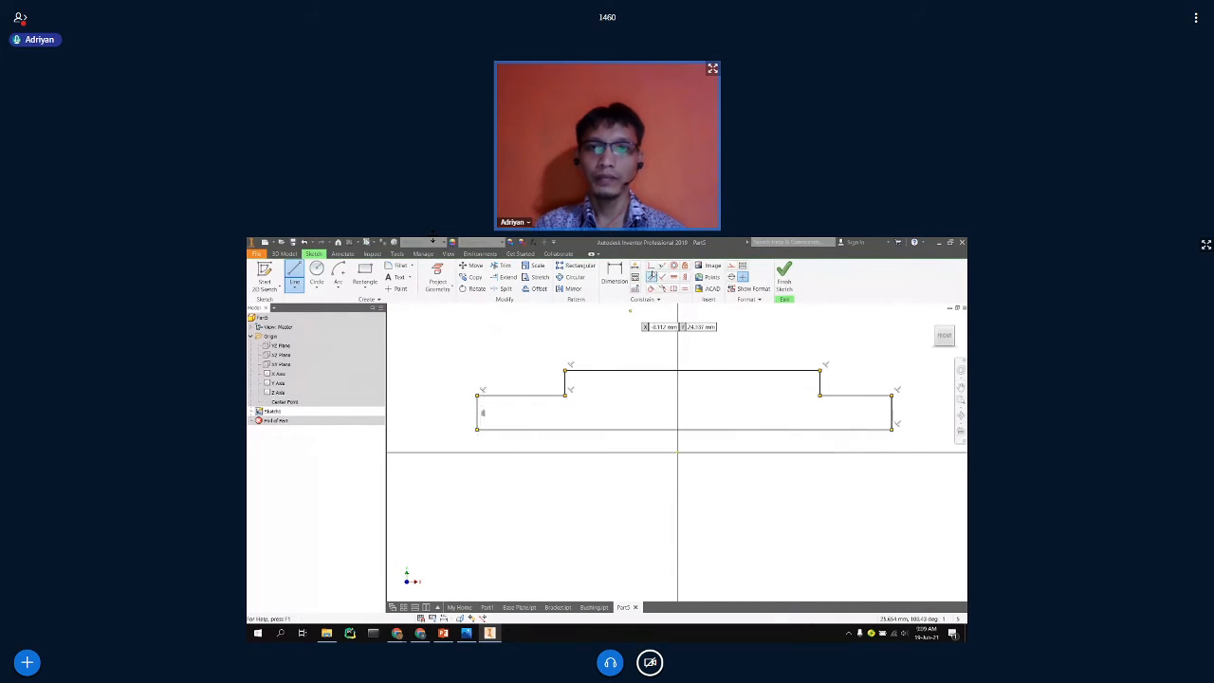
Make the midpoint of the profile's base line coincident with the sketch origin.
left_click(652, 265)
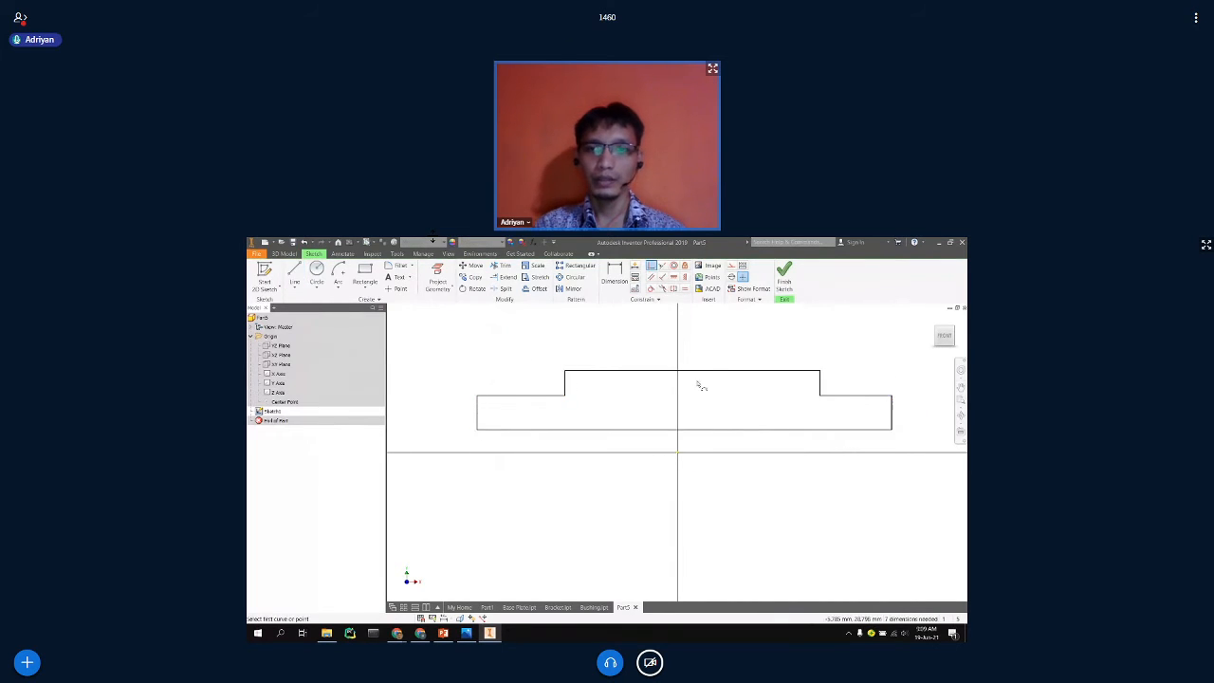
left_click(681, 428)
left_click(677, 452)
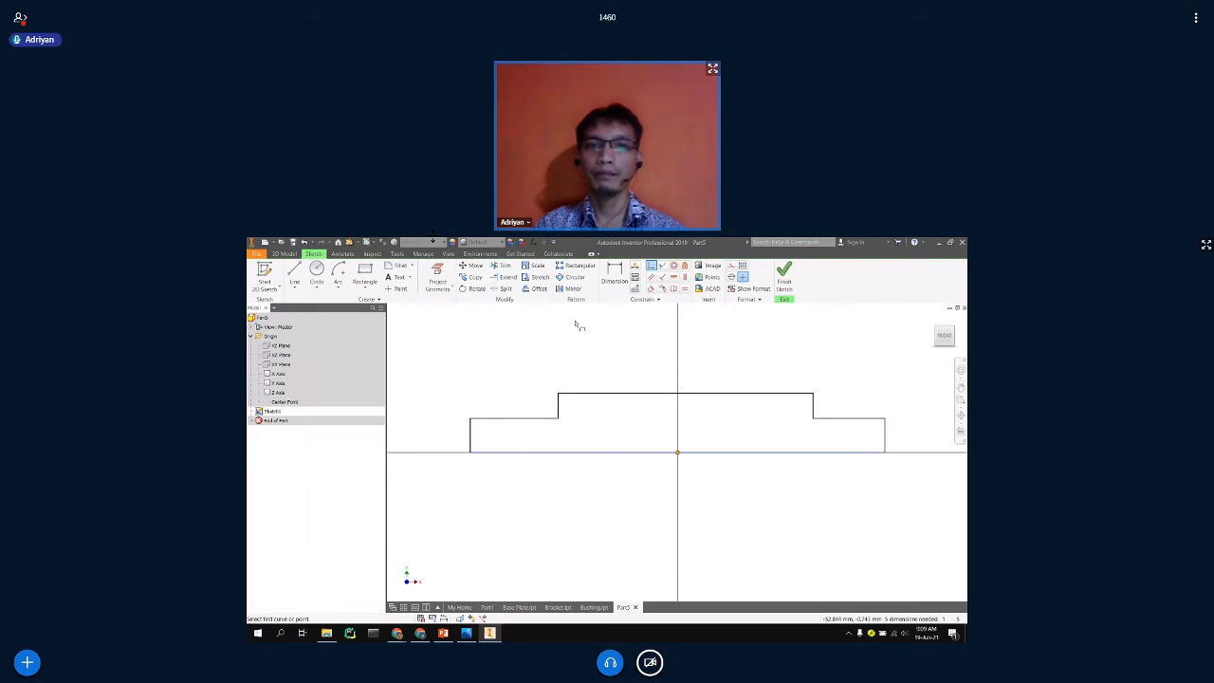
Dimension the base line of the shaft profile to the overall length of 164 mm from the reference drawing.
left_click(615, 277)
left_click(607, 452)
left_click(612, 483)
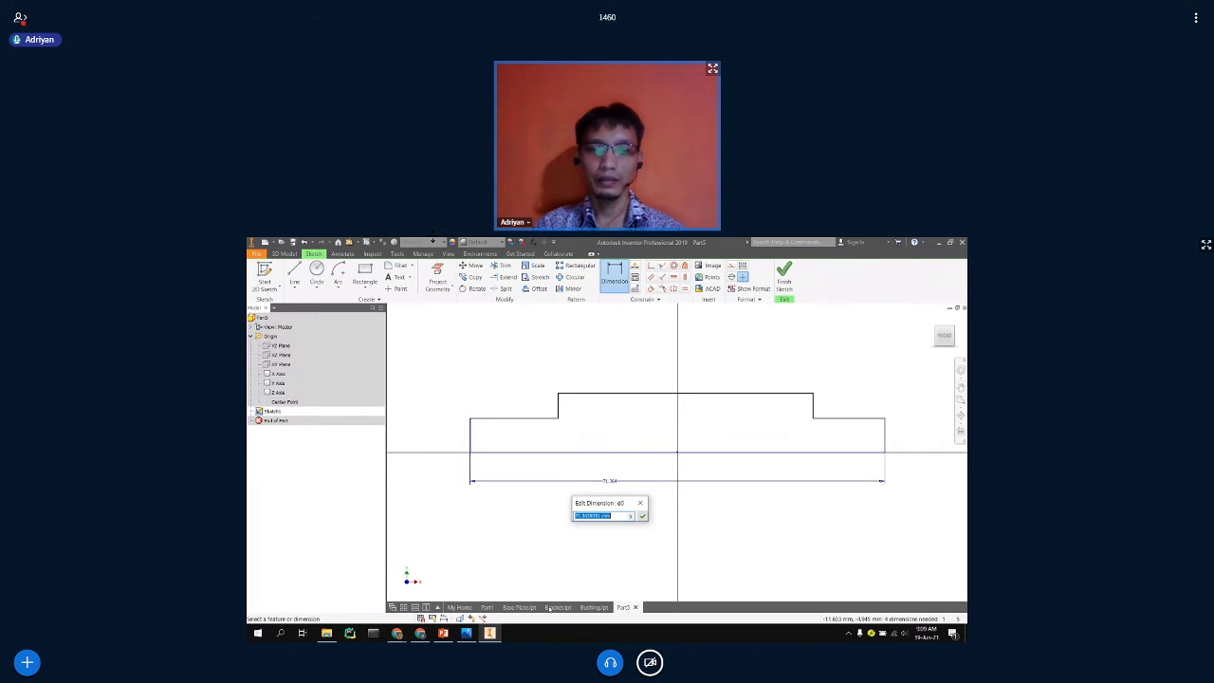
left_click(466, 632)
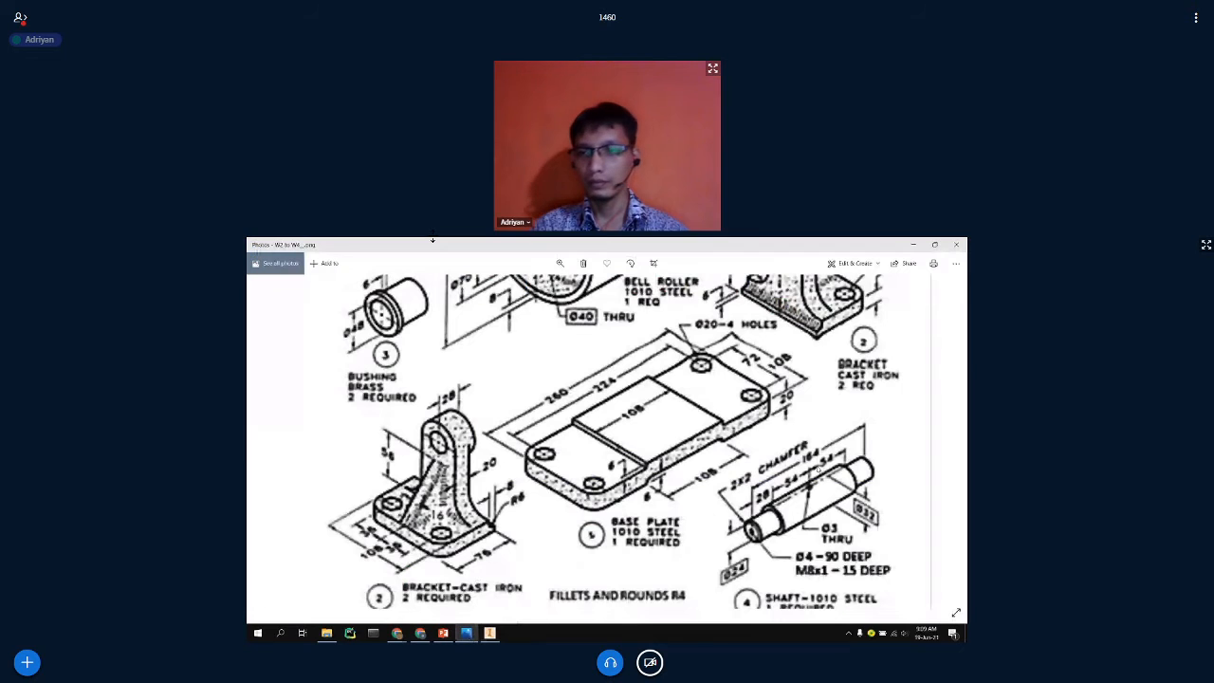
left_click(490, 633)
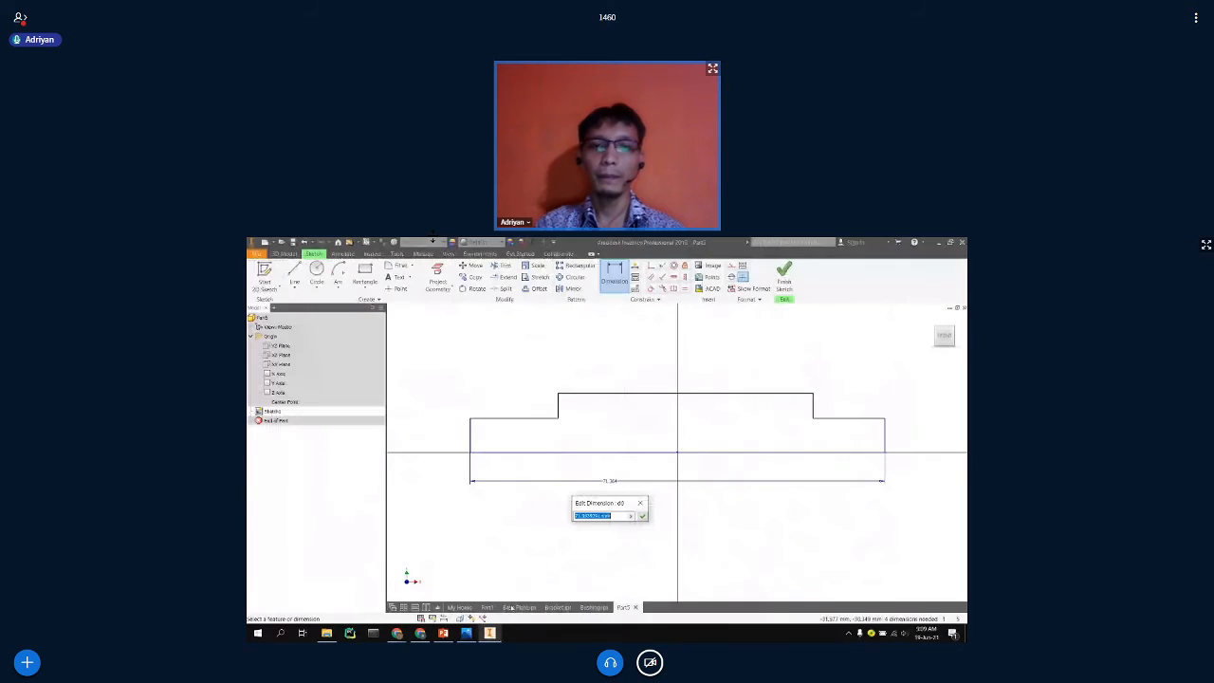
type("164")
key("Return")
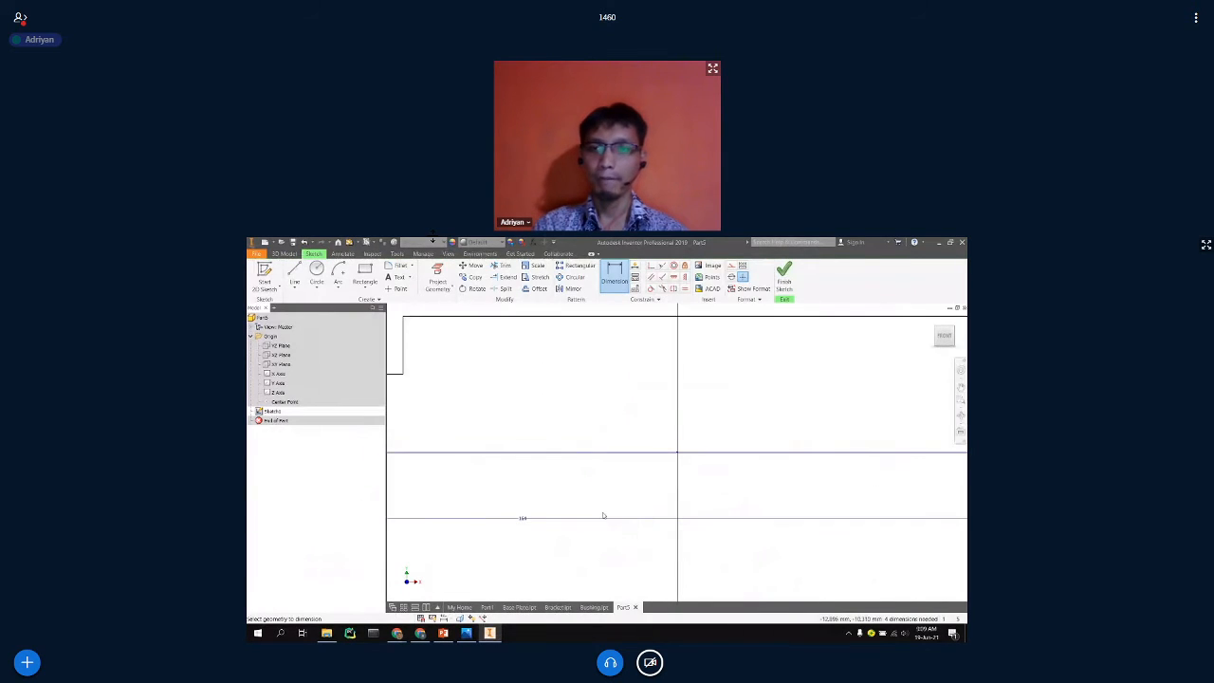
Dimension the left journal's length to 28 mm, as given in the reference drawing.
scroll(604, 515, "down", 6)
scroll(582, 490, "up", 3)
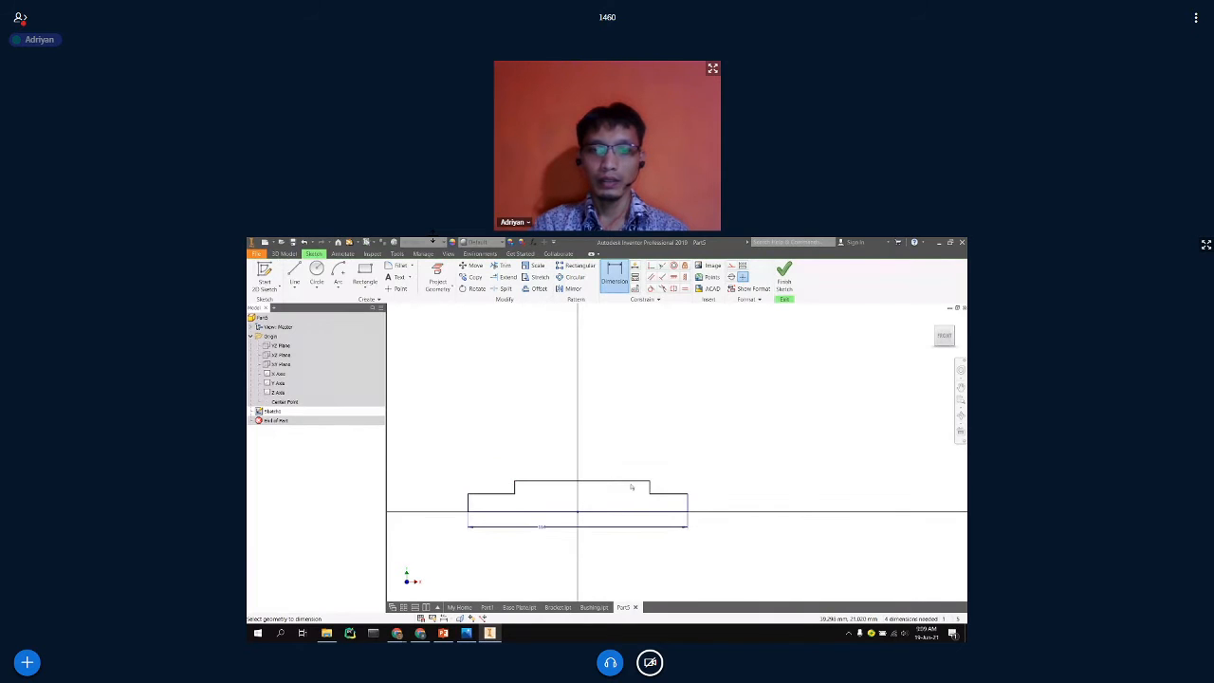
left_click(494, 494)
left_click(498, 468)
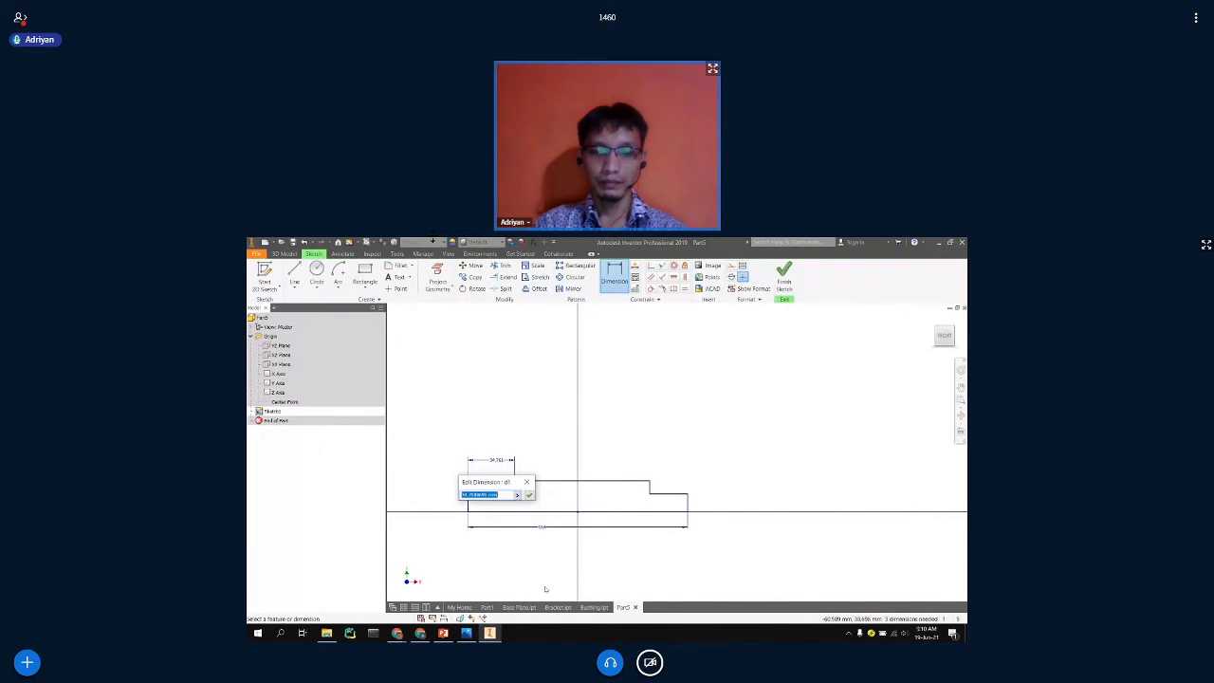
left_click(470, 635)
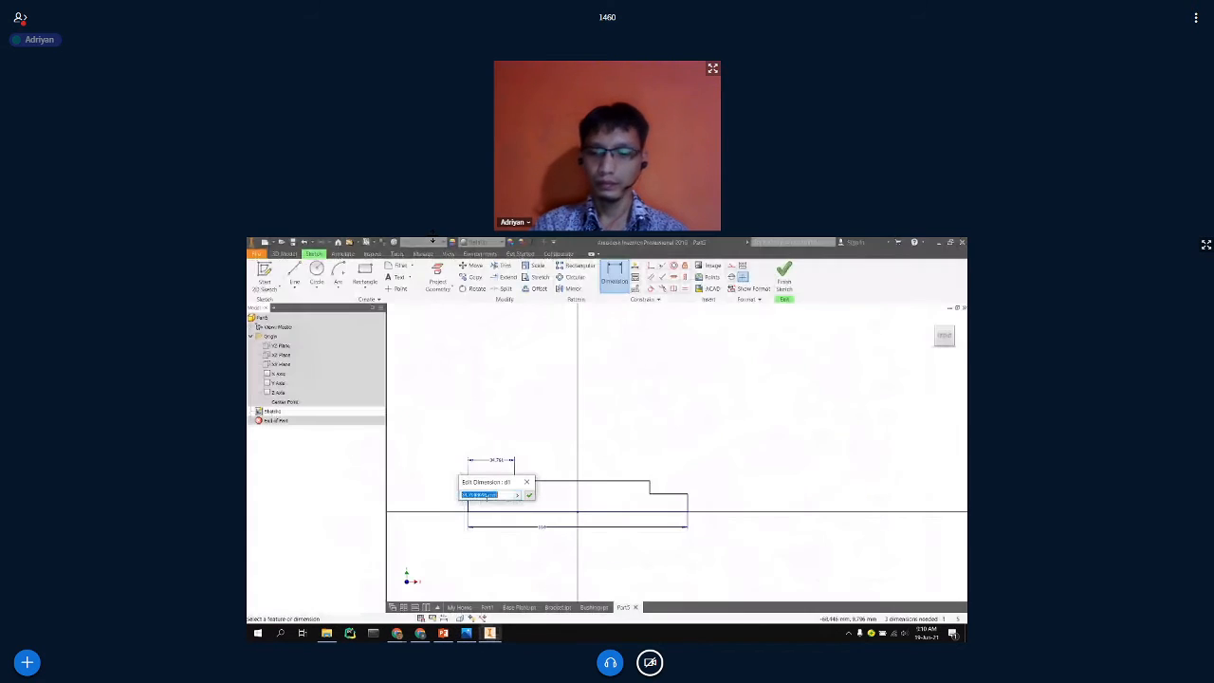
key("alt+Tab")
type("20")
key("Return")
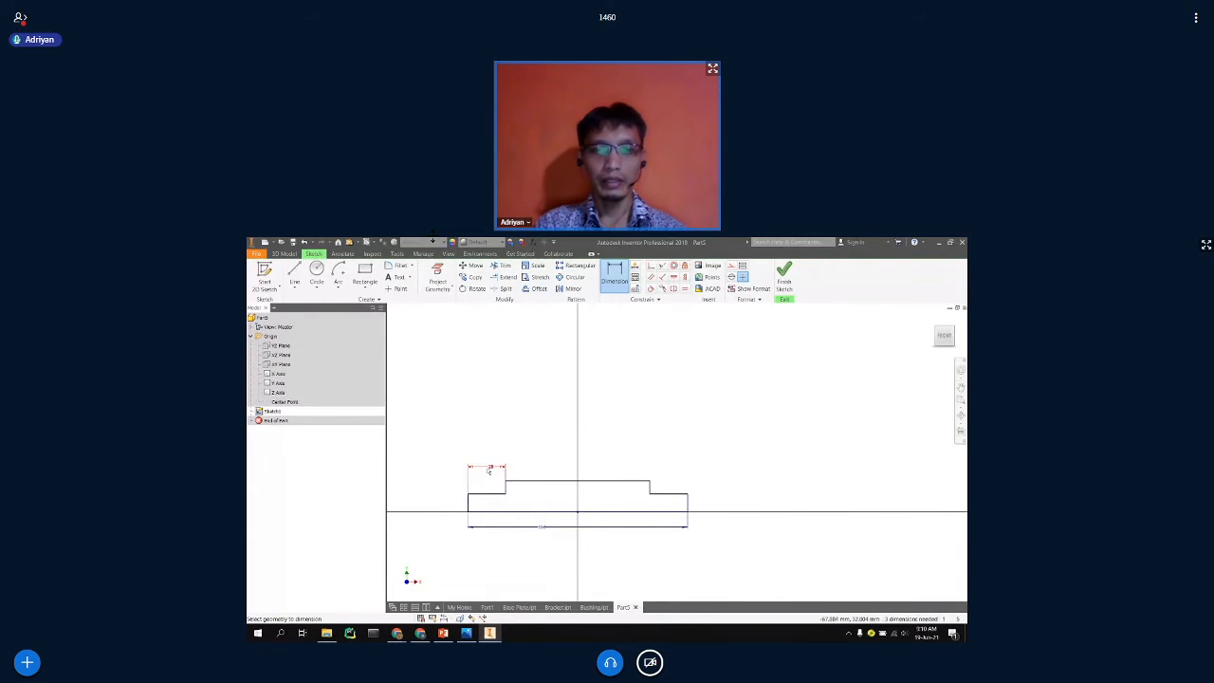
Recheck the reference drawing and dimension the right journal's length, linking it to the left journal's 28 mm dimension.
key("alt+Tab")
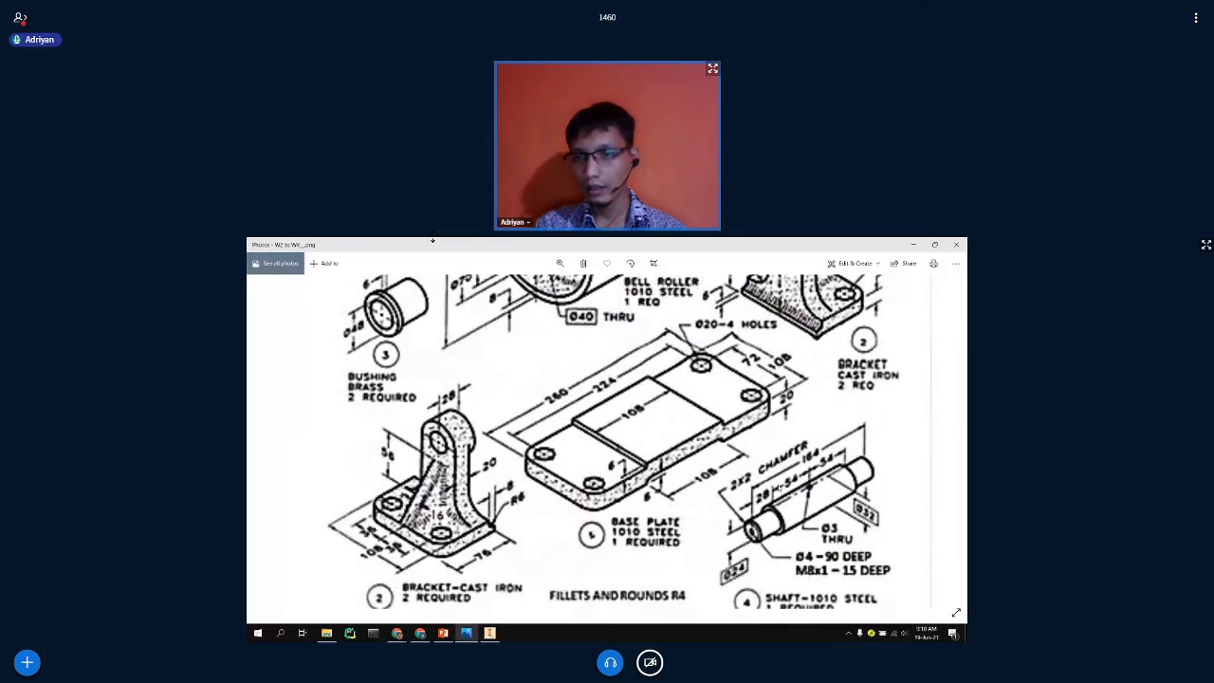
left_click(490, 632)
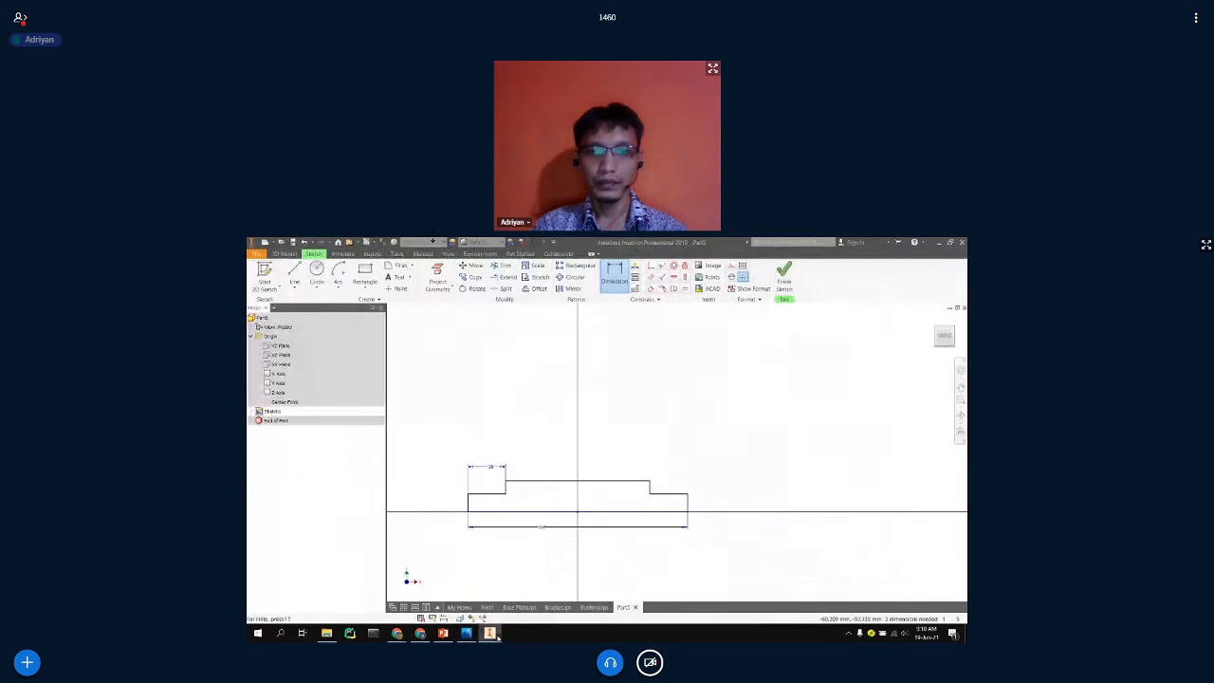
key("Escape")
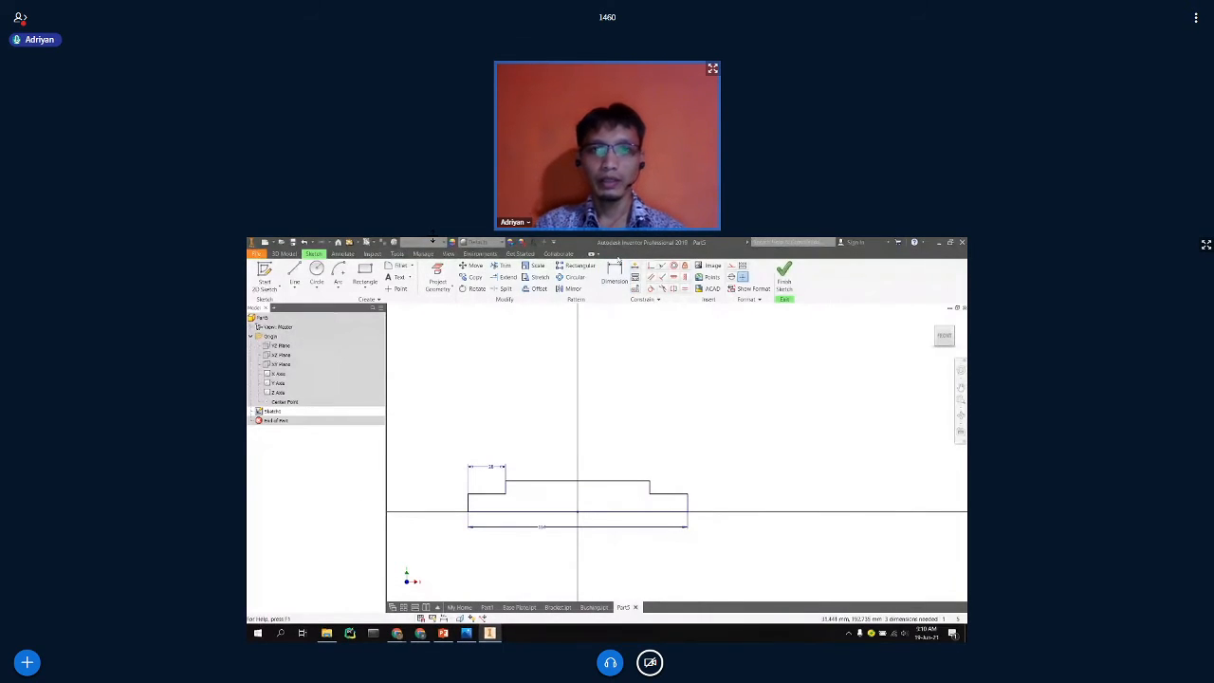
left_click(613, 275)
left_click(668, 493)
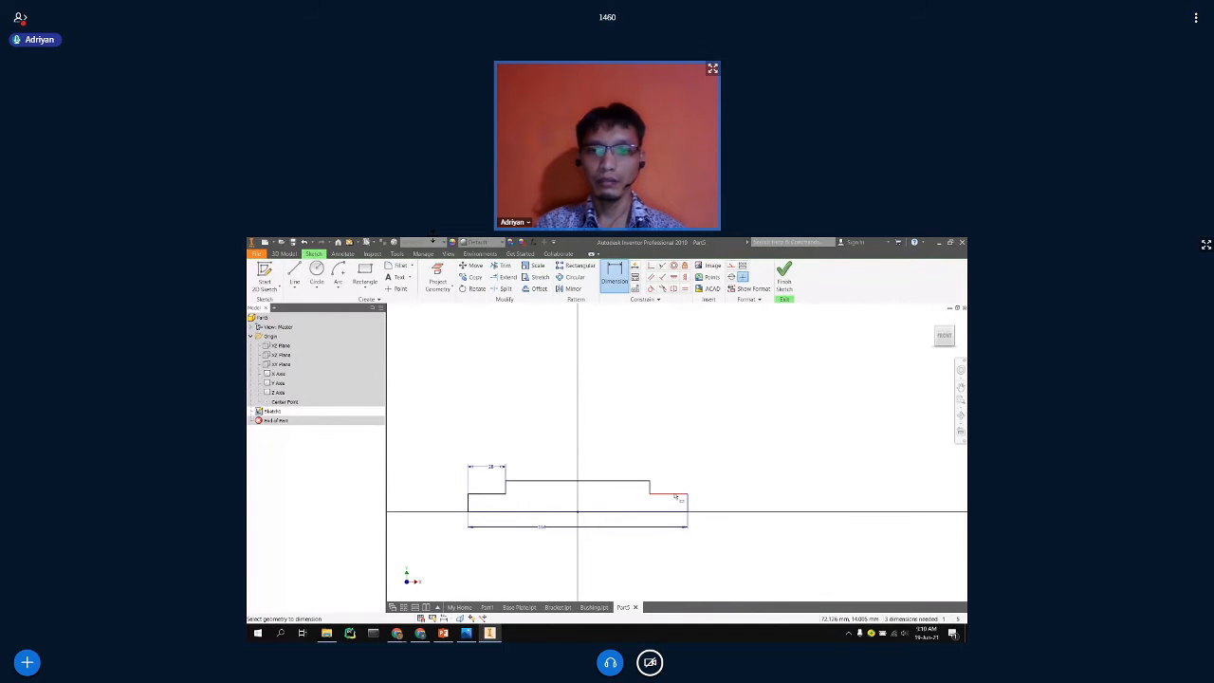
left_click(675, 468)
left_click(491, 466)
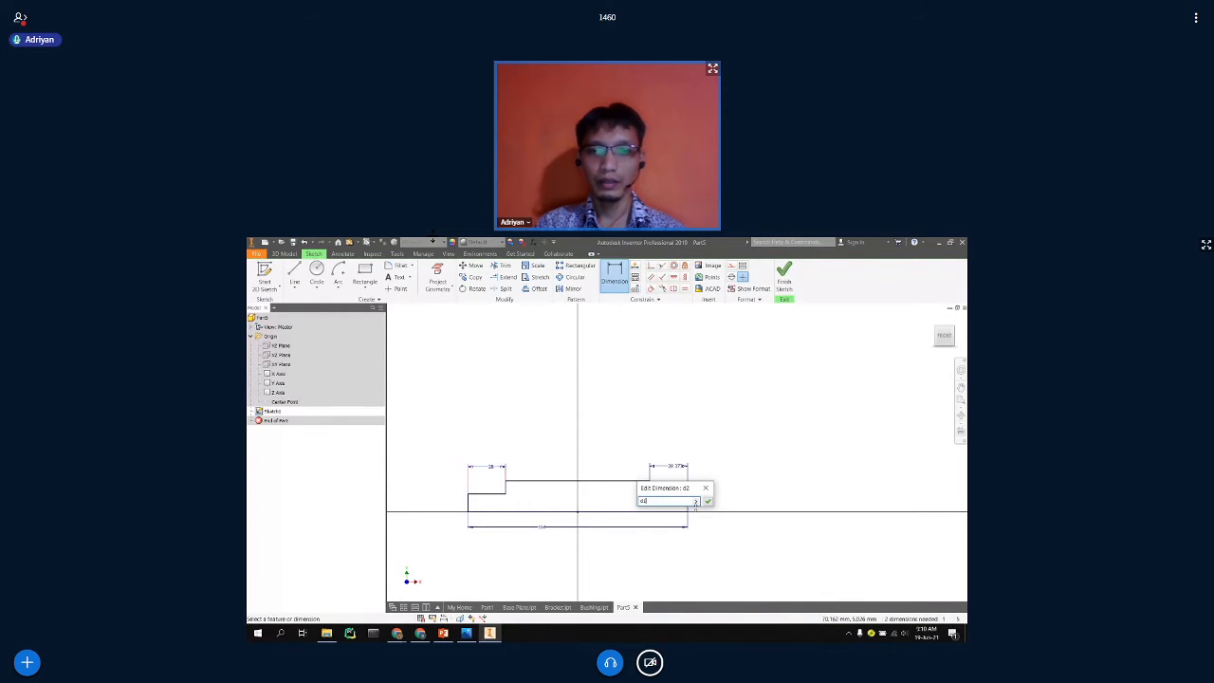
left_click(707, 500)
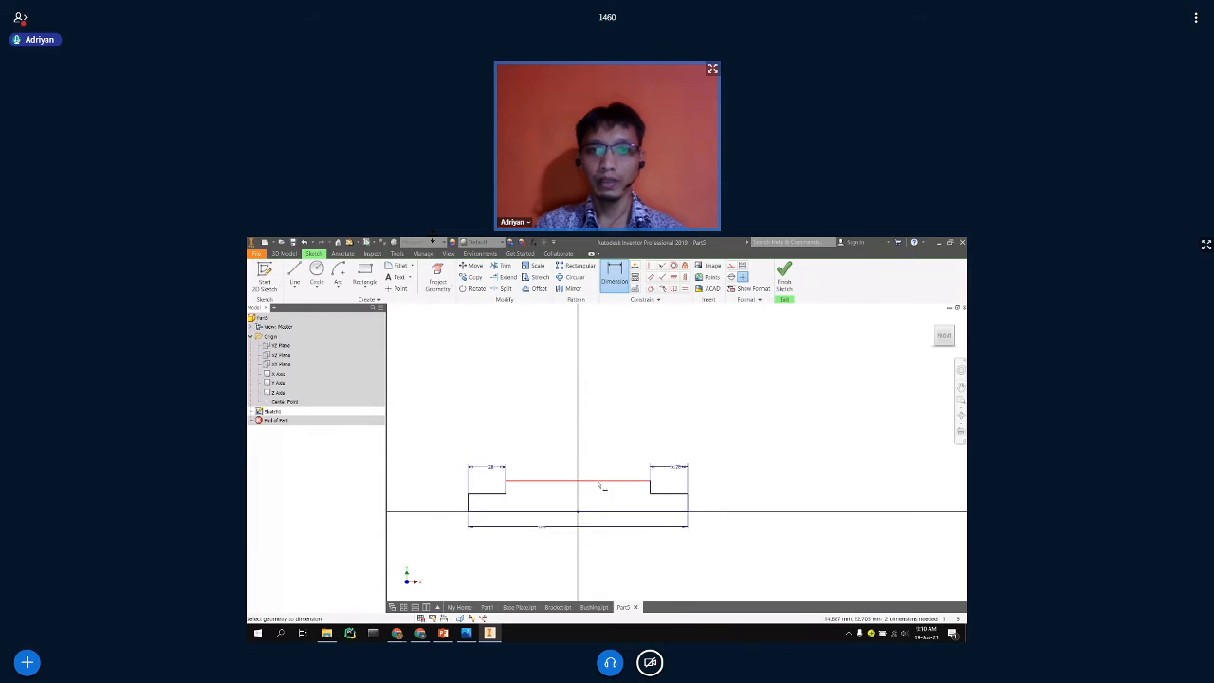
Leave the dimension on the profile's upper line unplaced and check the shaft's size callouts in the reference drawing.
left_click(600, 482)
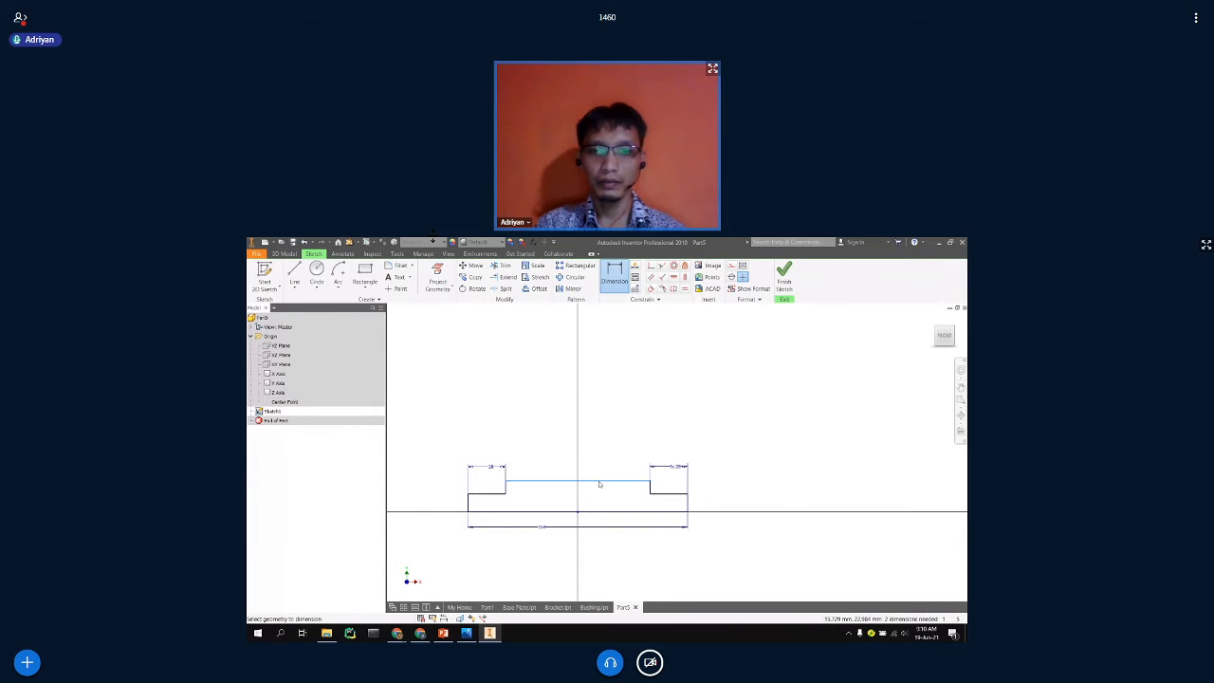
key("Escape")
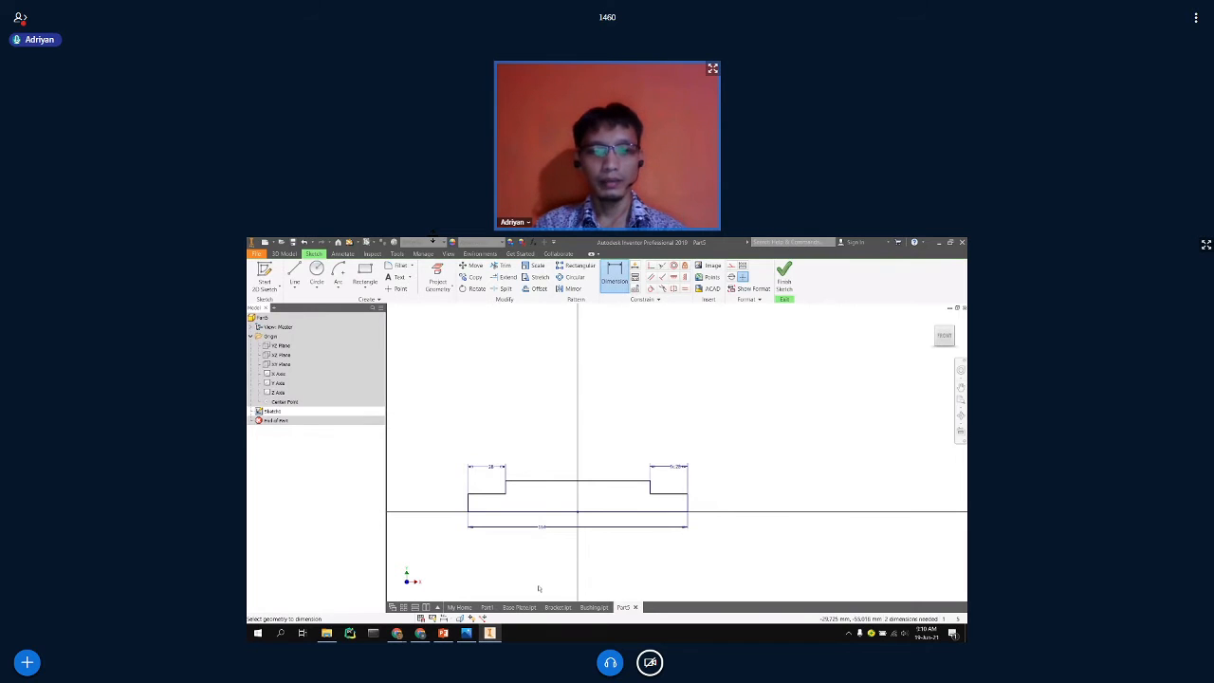
left_click(465, 633)
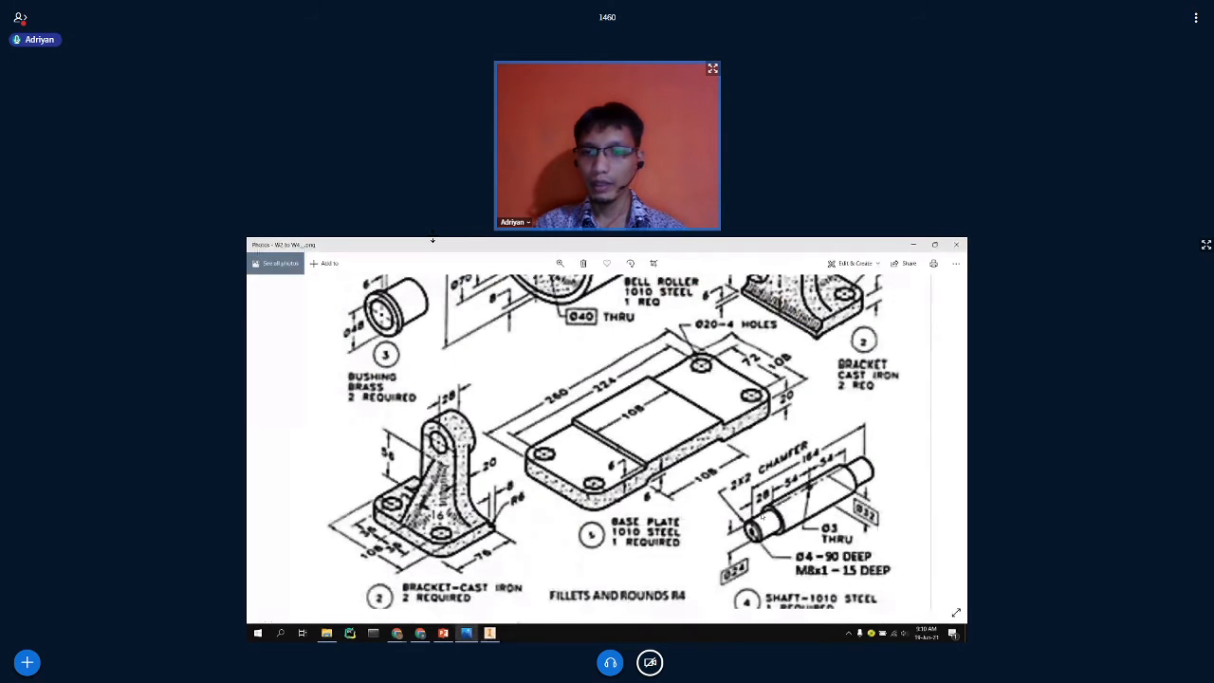
left_click_drag(766, 370, 760, 415)
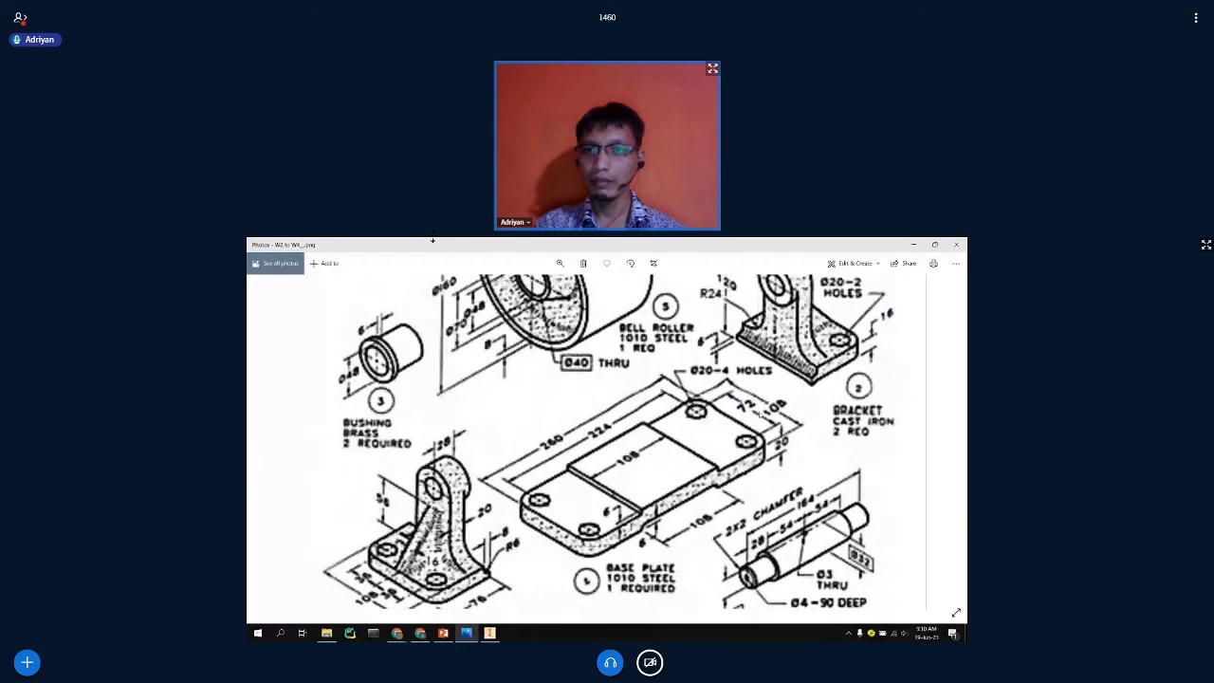
left_click_drag(716, 321, 721, 613)
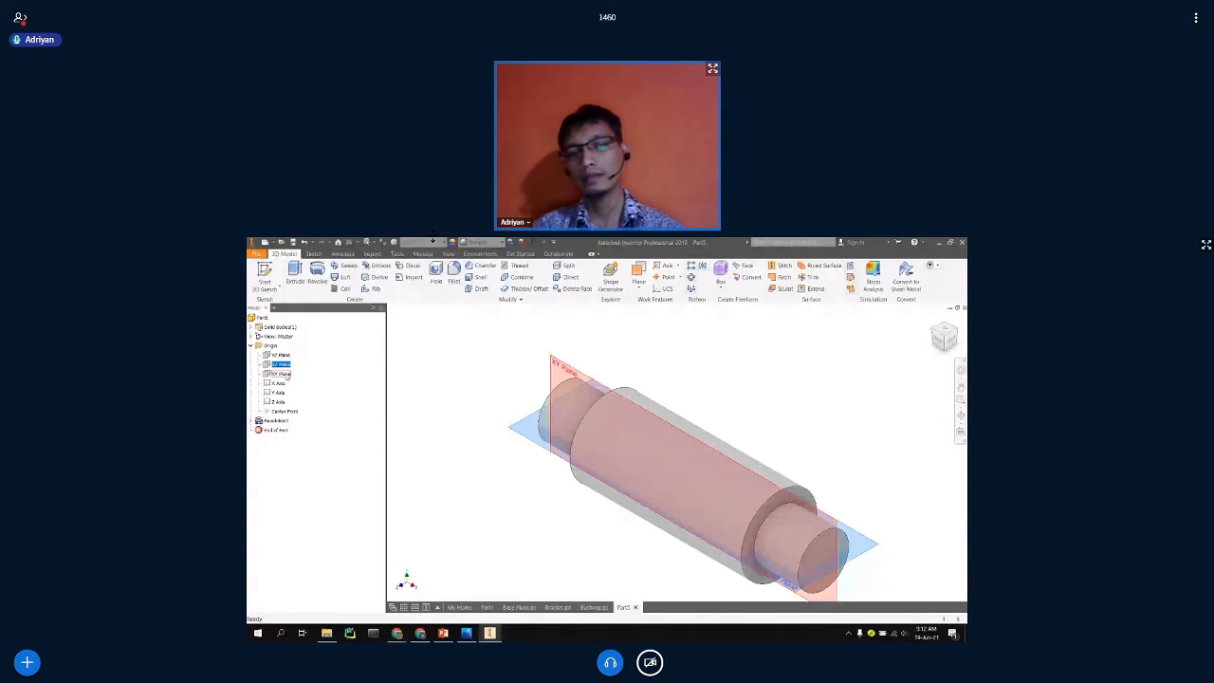
Create a work plane parallel to the XY plane, offset outside the body of the shaft.
left_click(281, 373)
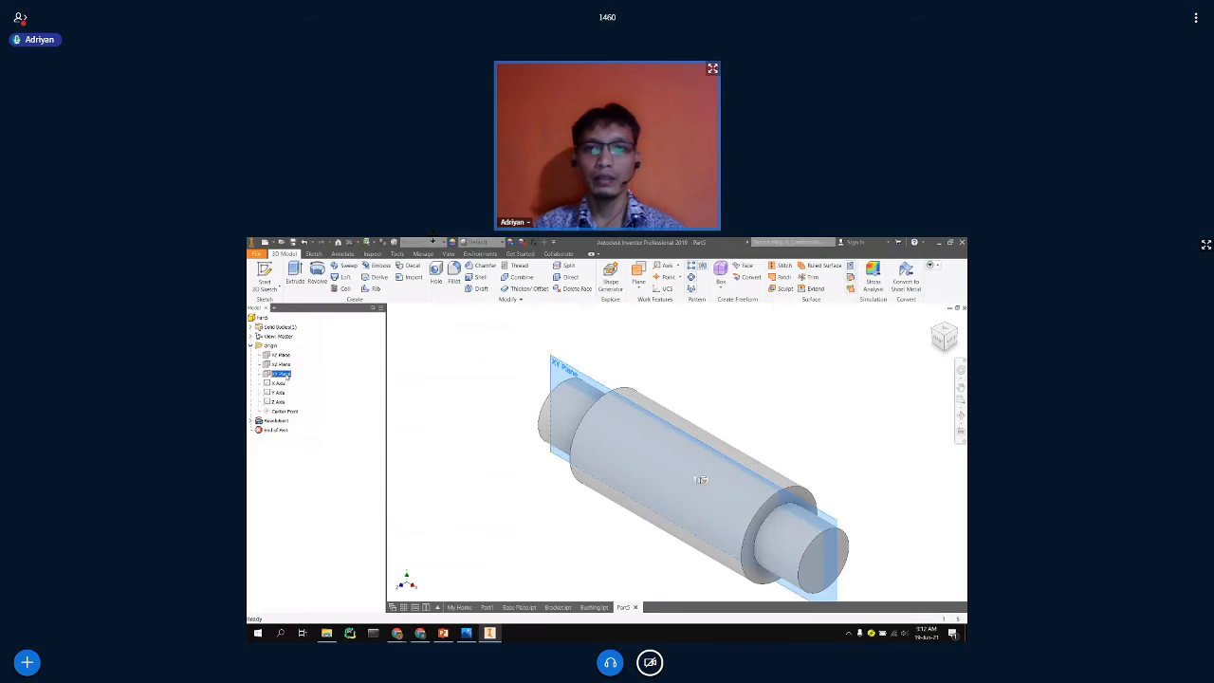
left_click(638, 279)
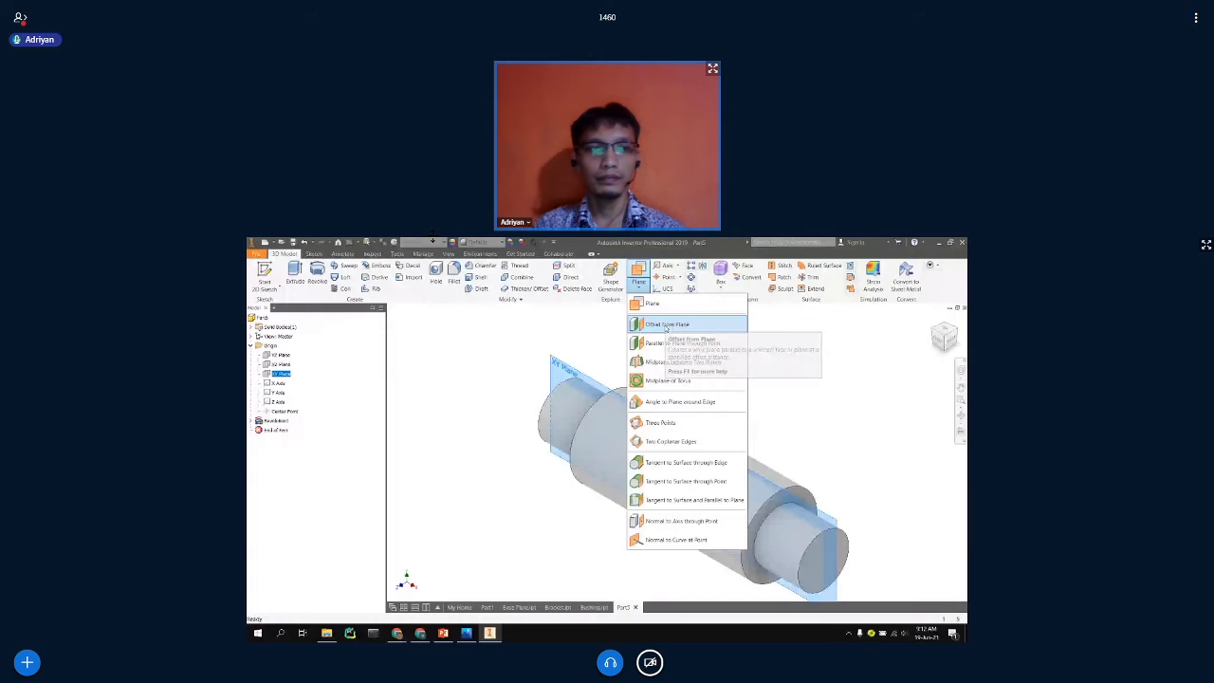
left_click(667, 324)
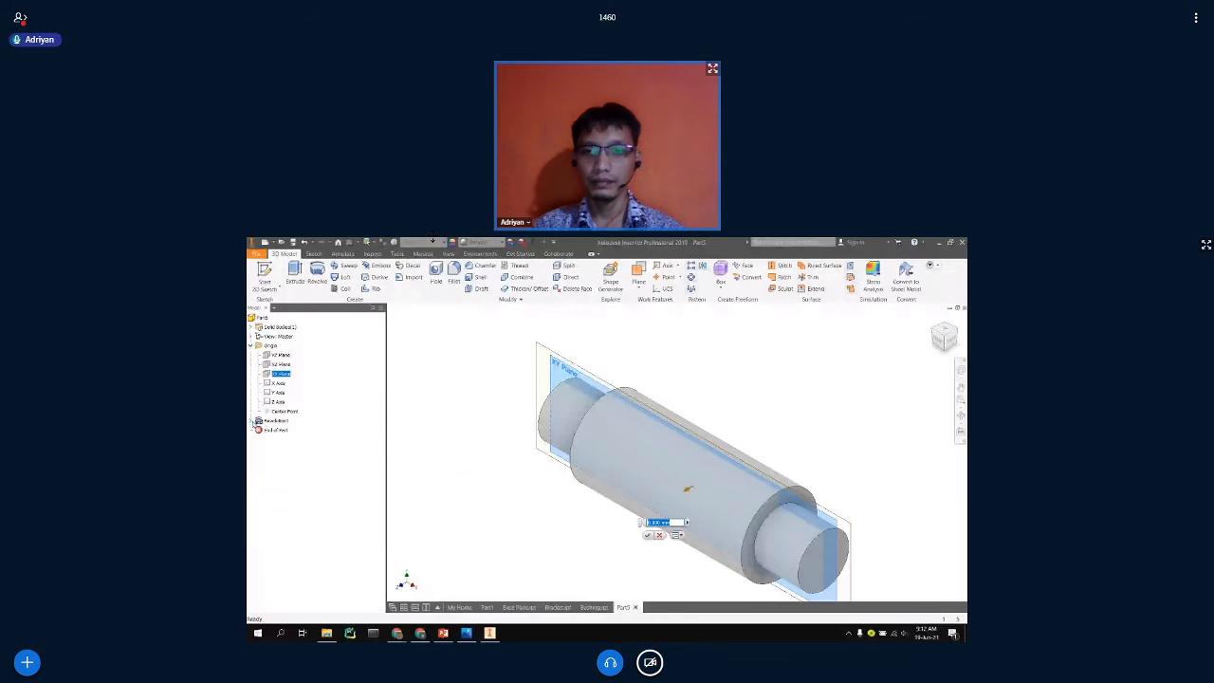
type("15")
key("Return")
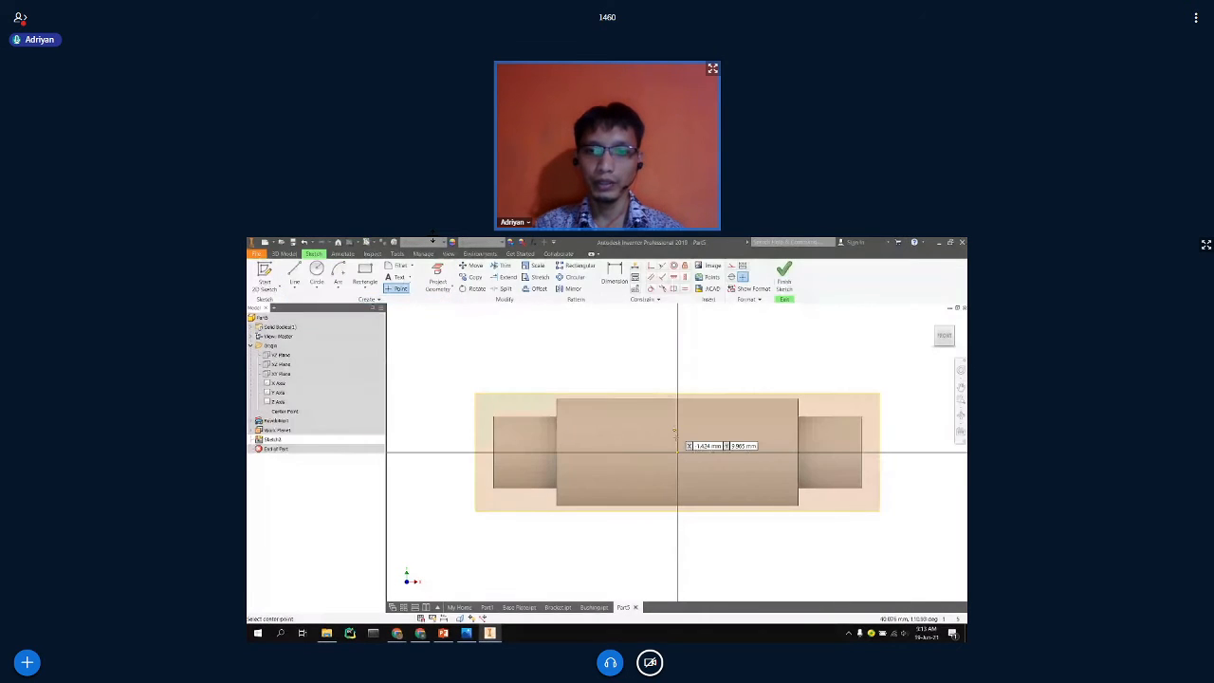
Finish the centre-point sketch on the offset plane and start a tapped hole there with ISO Metric profile size 3.
left_click(788, 275)
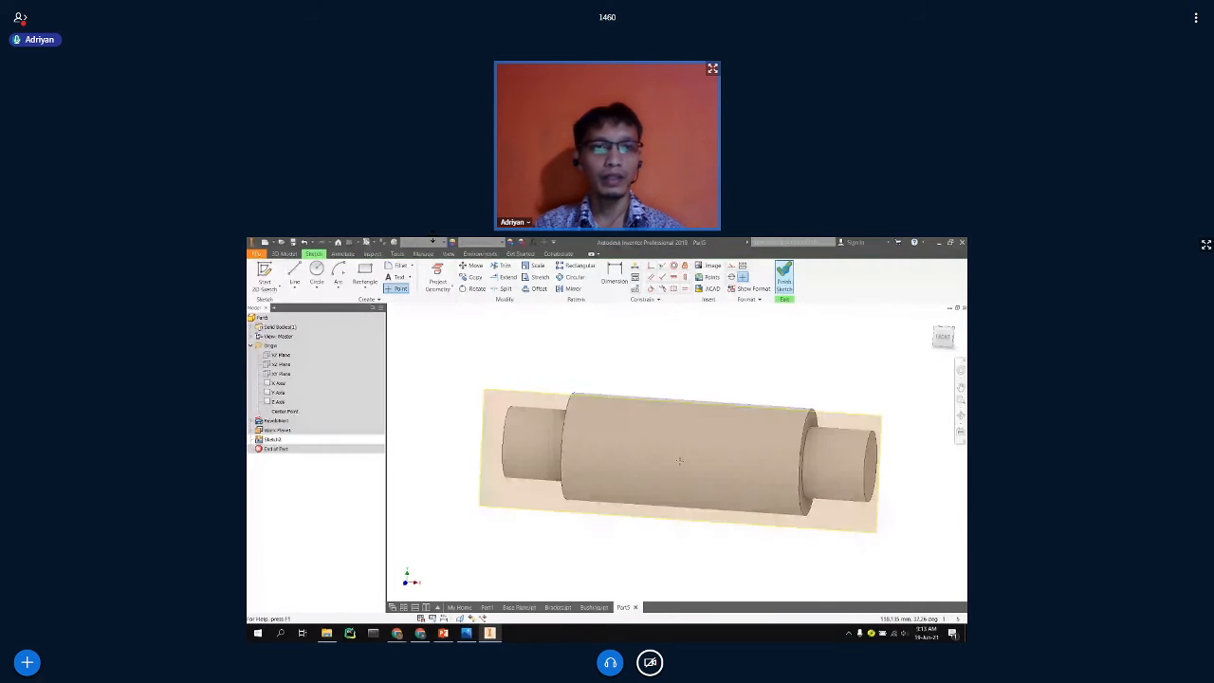
left_click(435, 270)
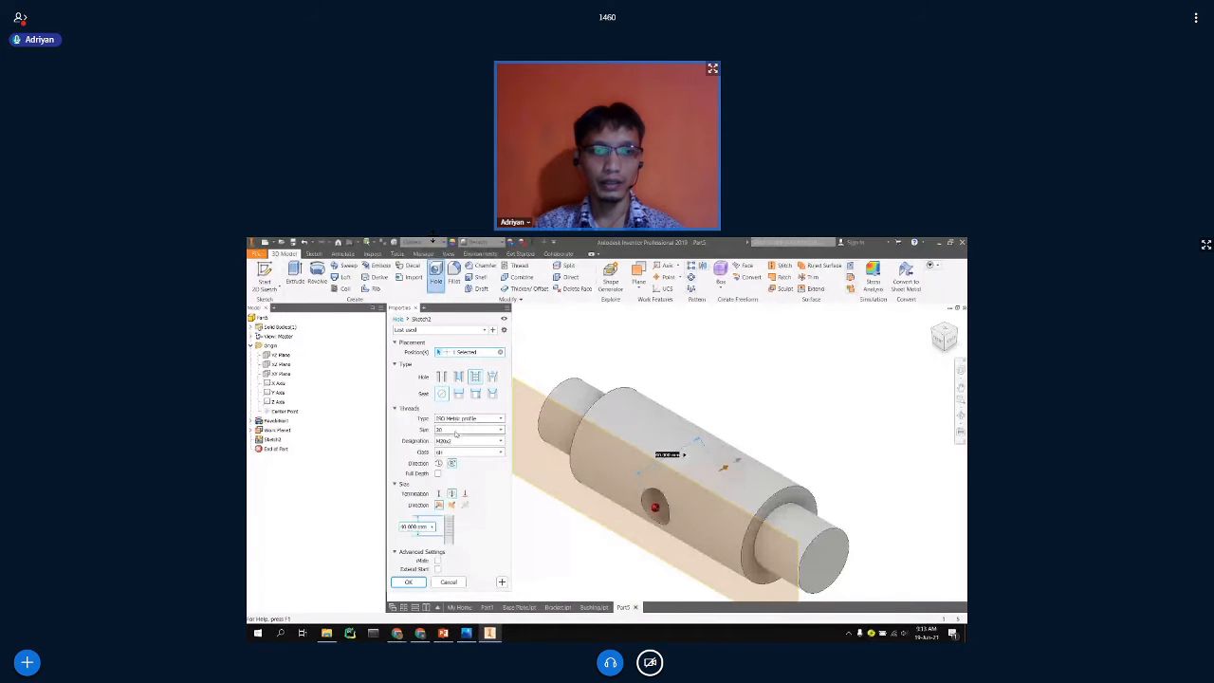
left_click(456, 431)
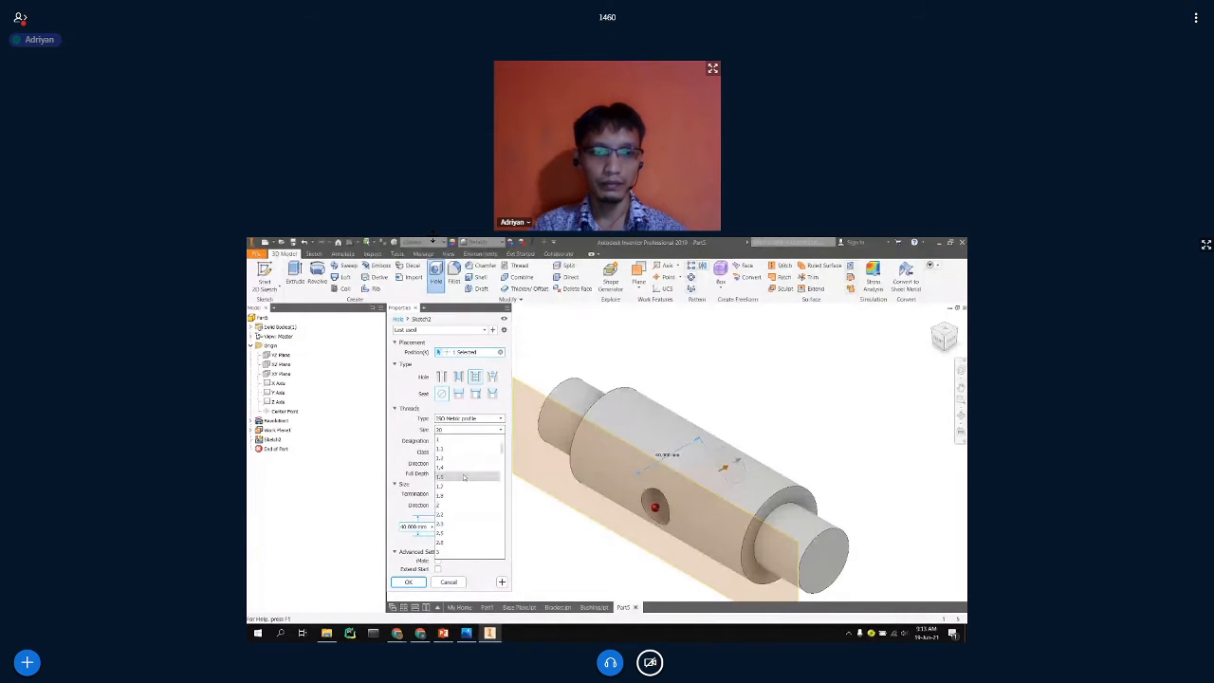
left_click(469, 551)
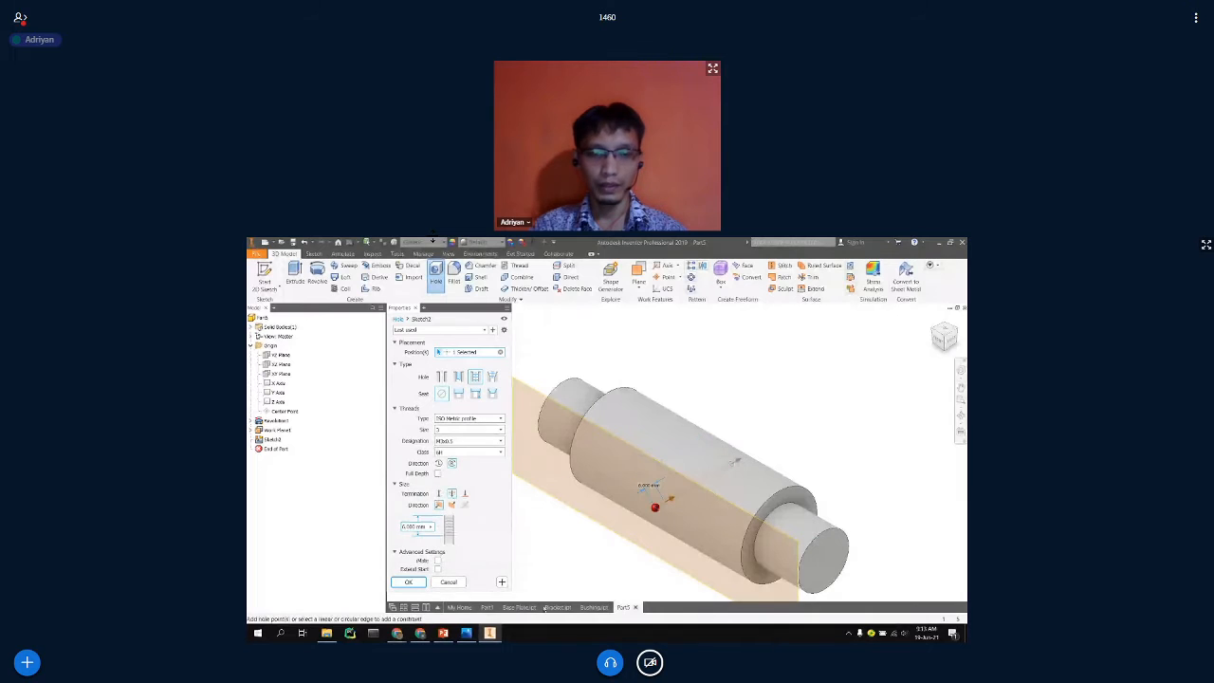
Check the shaft's cross-hole callout in the reference drawing and create the M3x0.5 tapped hole through all of the shaft.
left_click(447, 634)
left_click(466, 634)
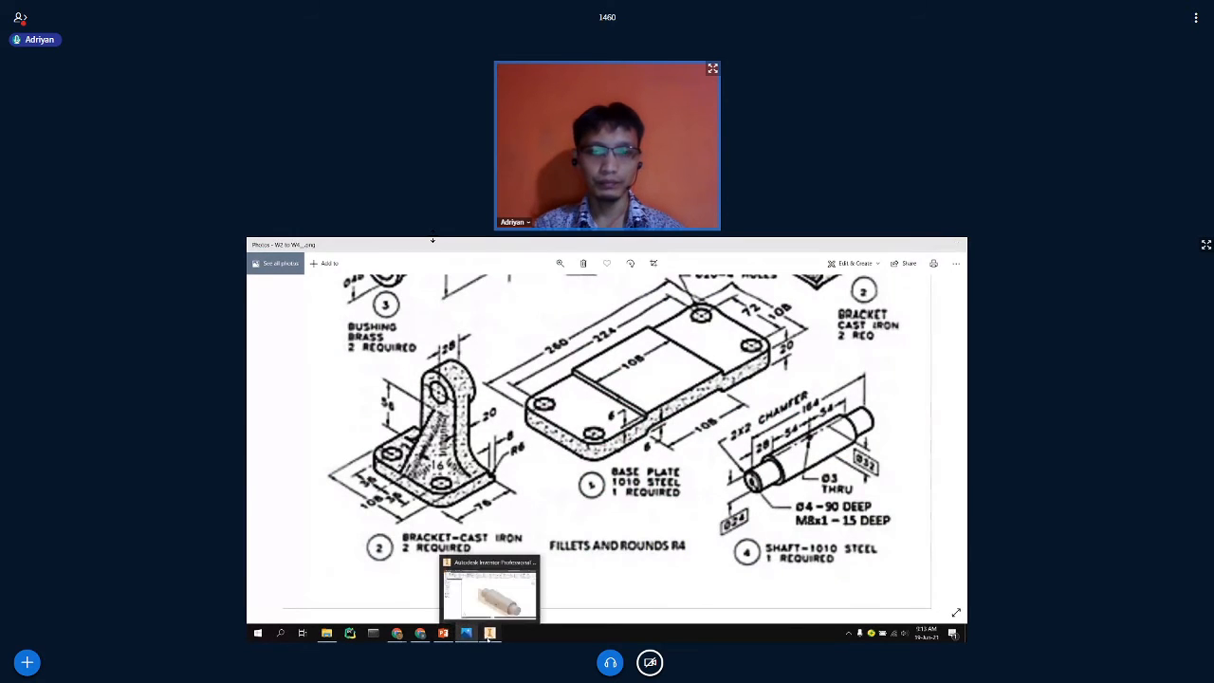
left_click(490, 632)
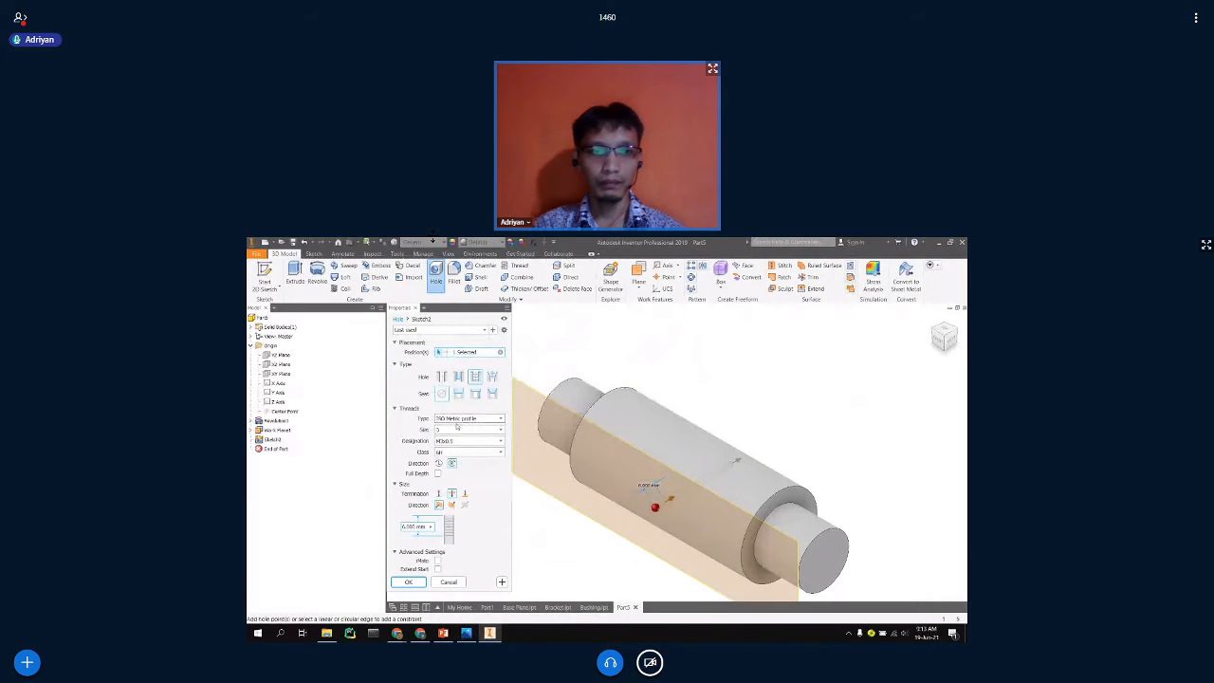
left_click(498, 427)
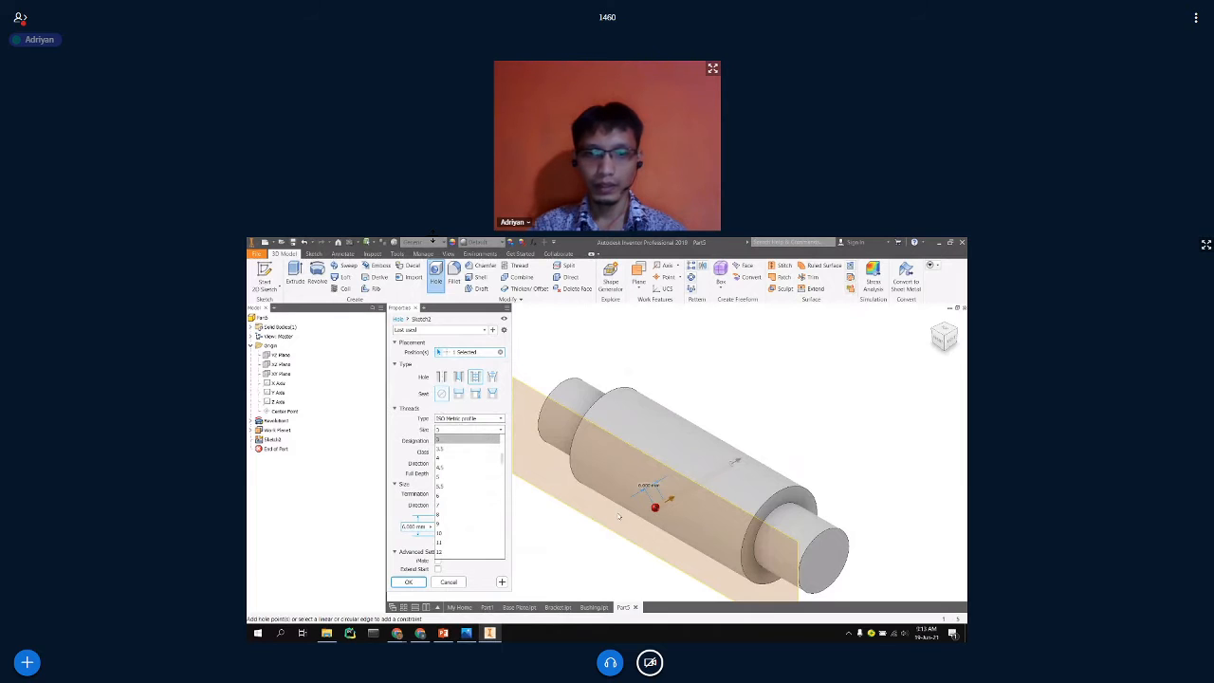
left_click(392, 388)
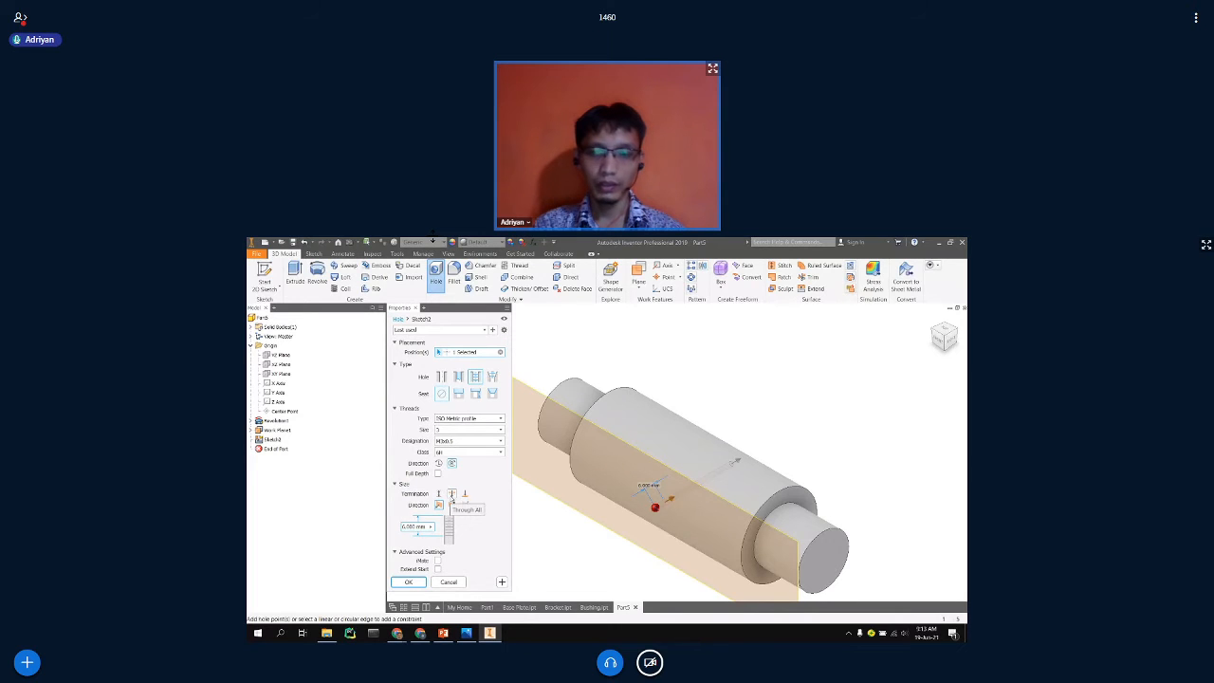
left_click(960, 333)
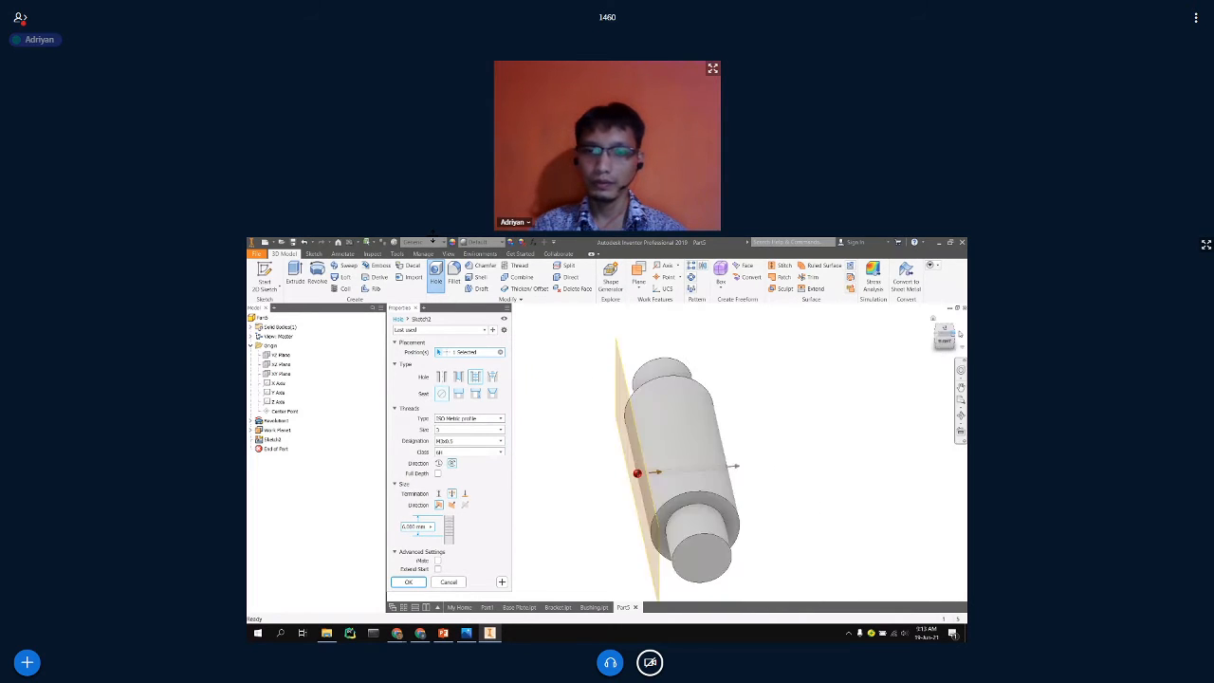
scroll(712, 439, "down", 3)
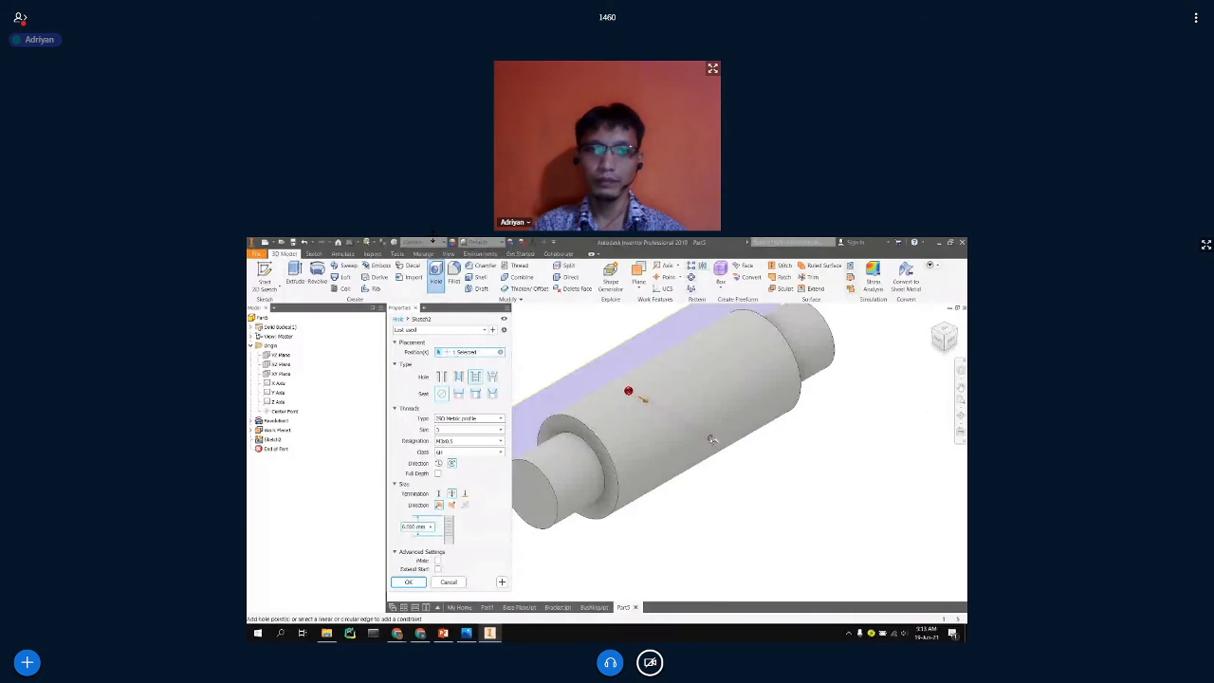
key("Return")
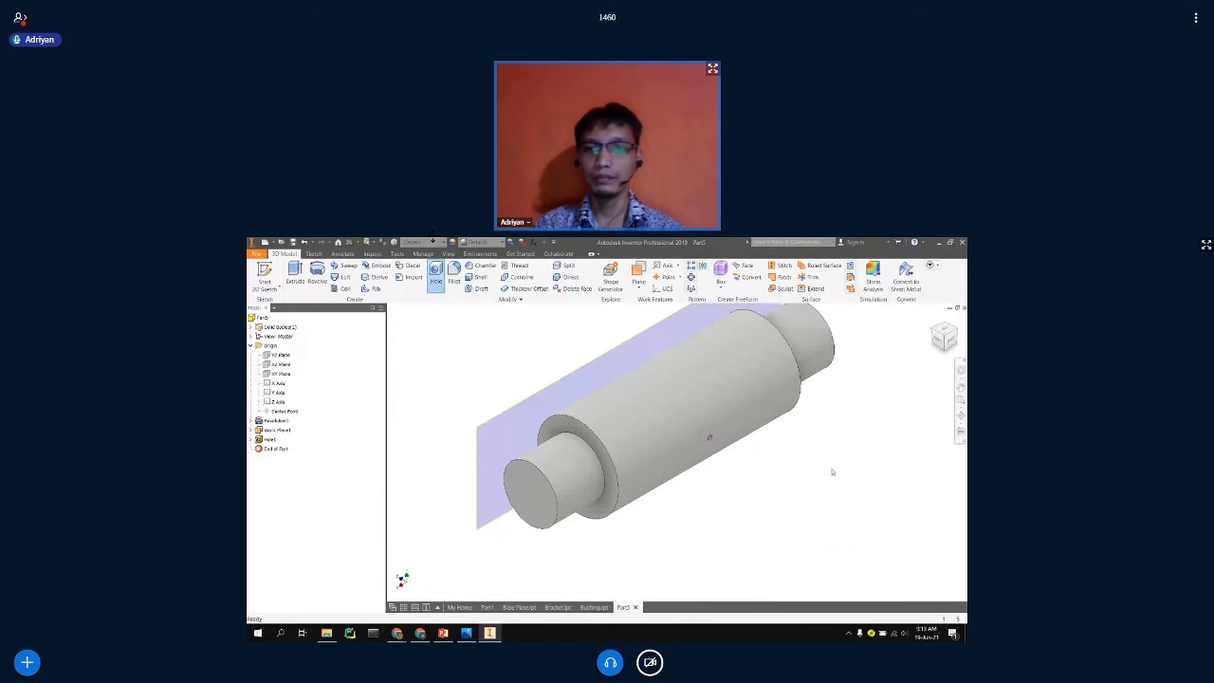
Hide the offset work plane beside the shaft.
left_click(481, 457)
right_click(483, 461)
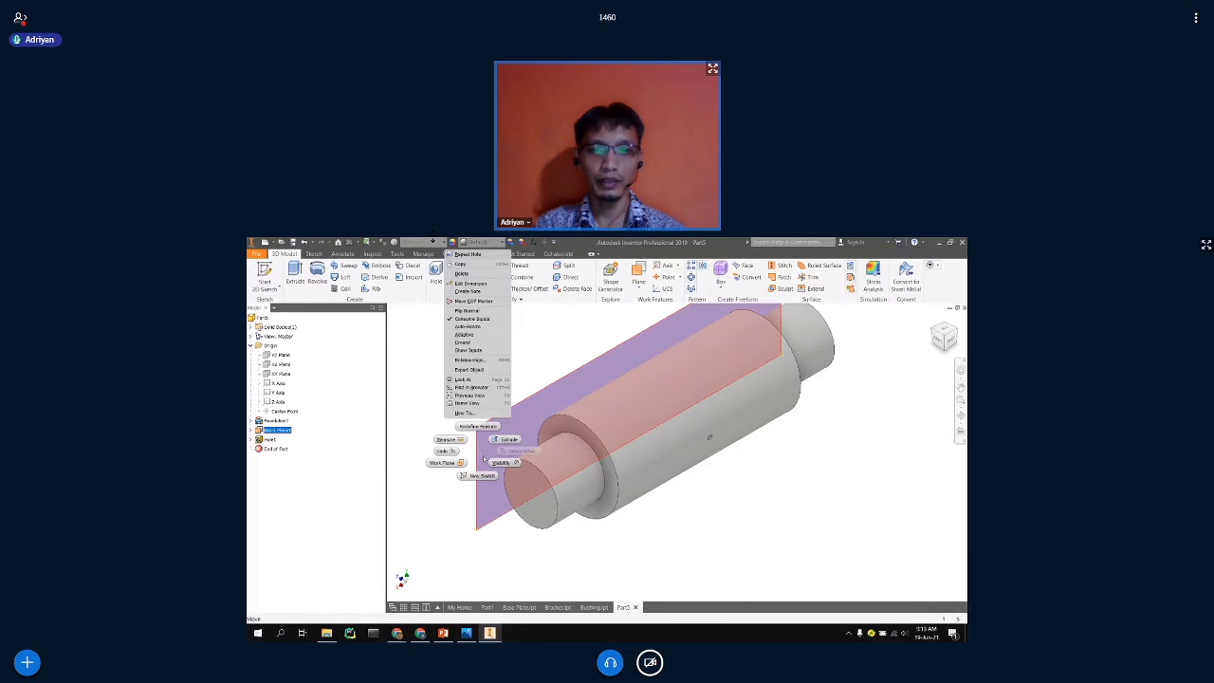
left_click(500, 462)
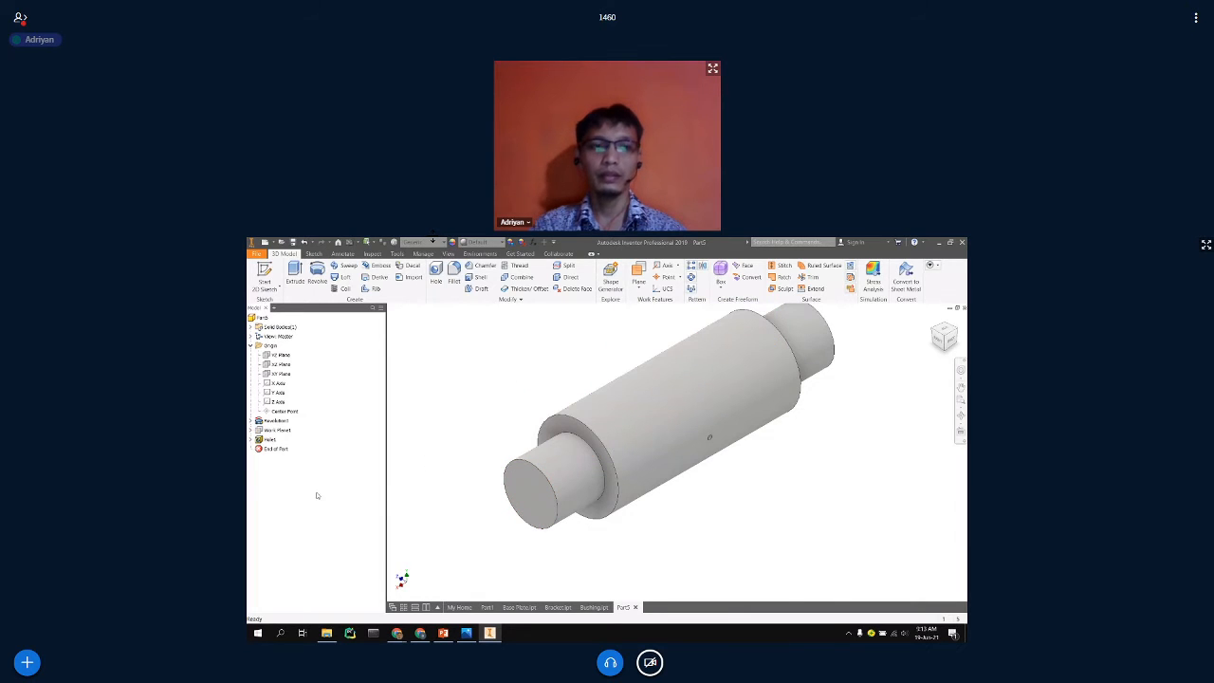
scroll(630, 435, "up", 5)
scroll(633, 430, "down", 4)
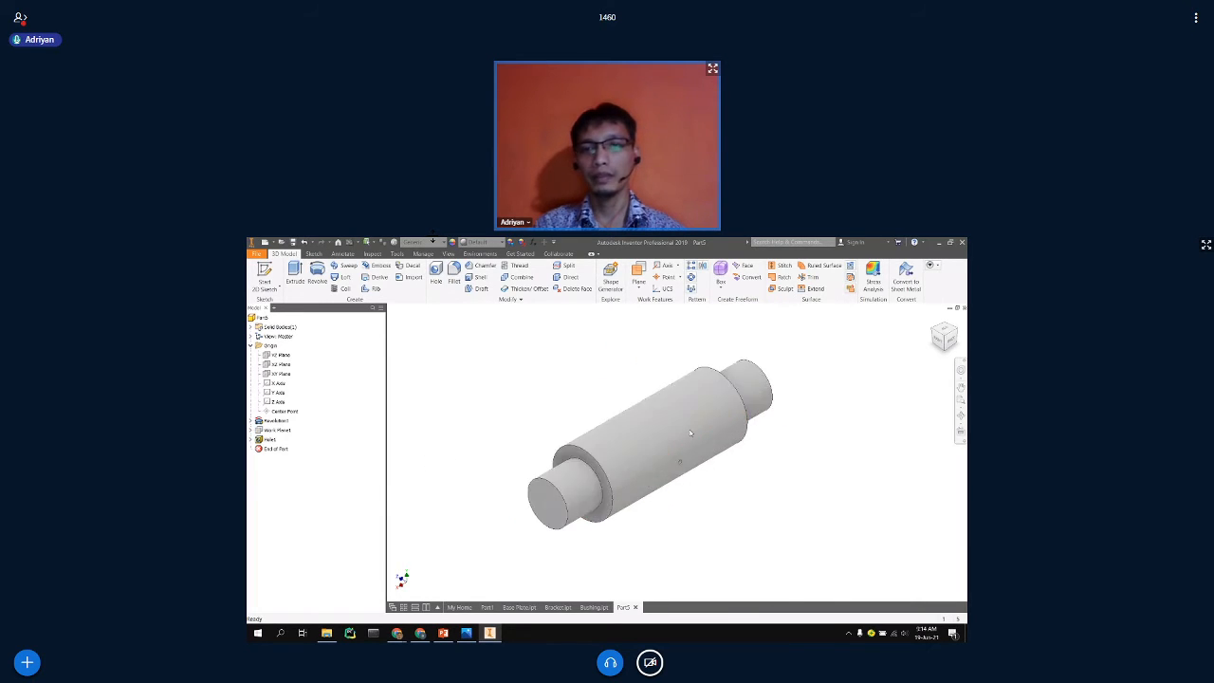
scroll(690, 433, "down", 4)
scroll(738, 441, "up", 6)
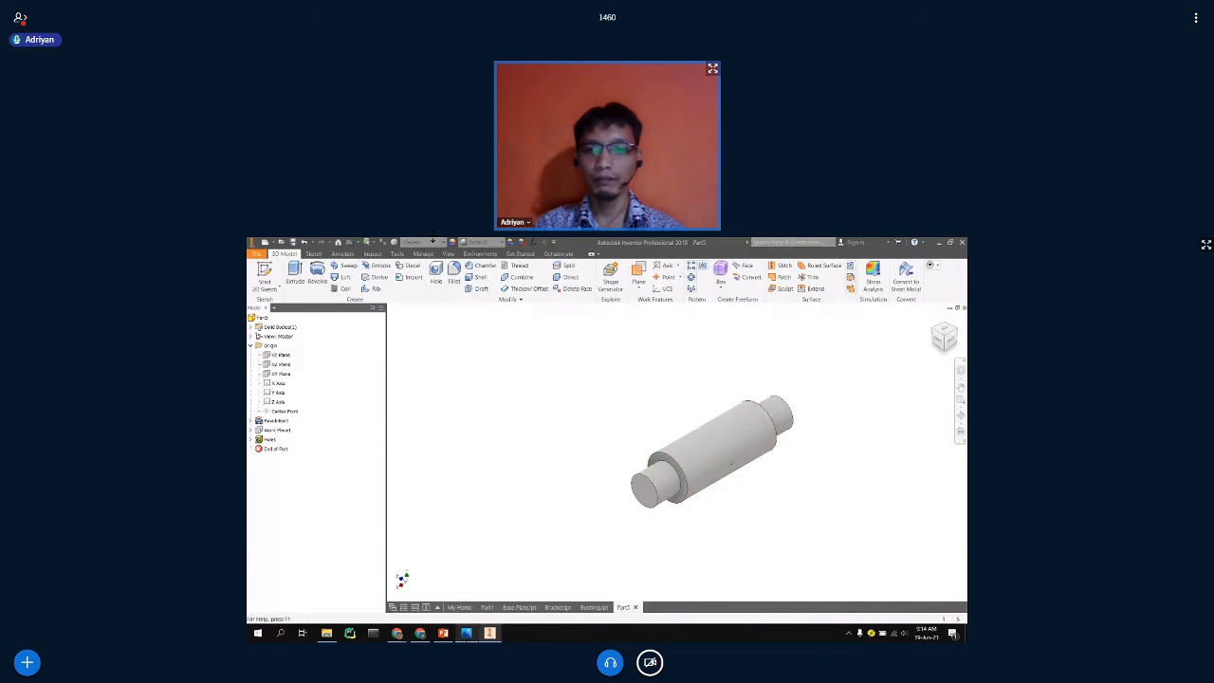
Switch to the reference drawing in Photos to check the shaft's hole callouts.
key("alt+Tab")
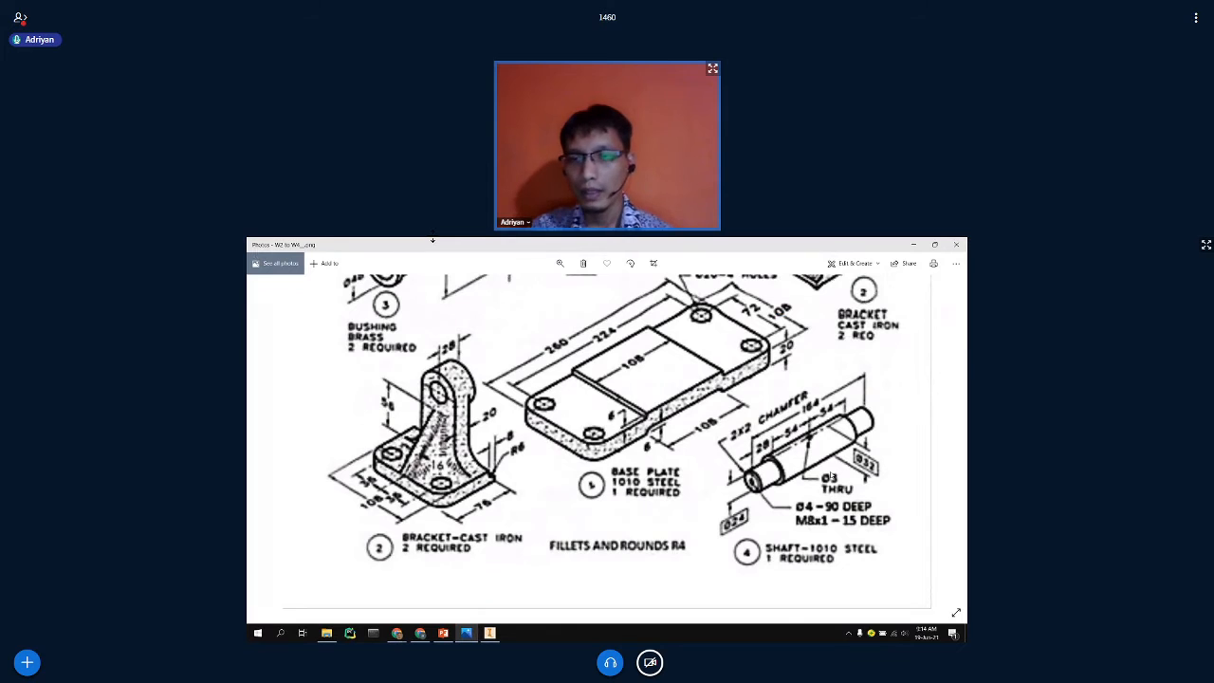